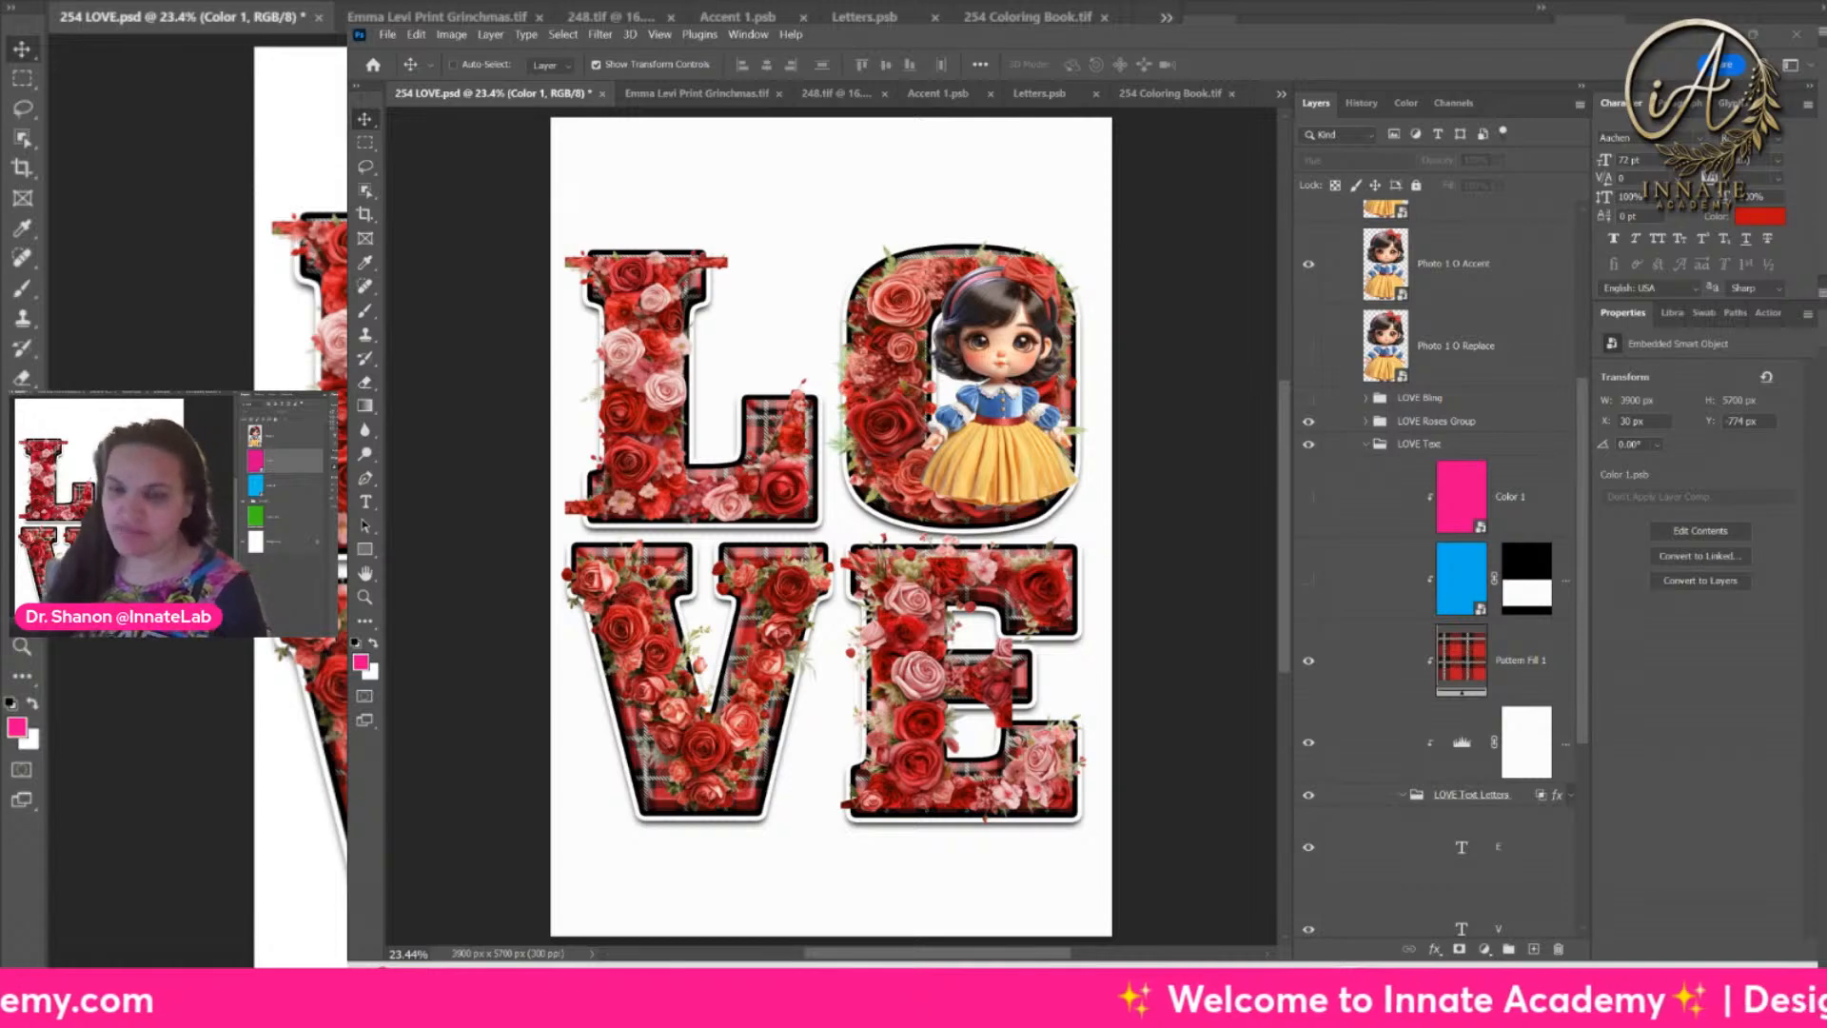
pyautogui.click(1409, 456)
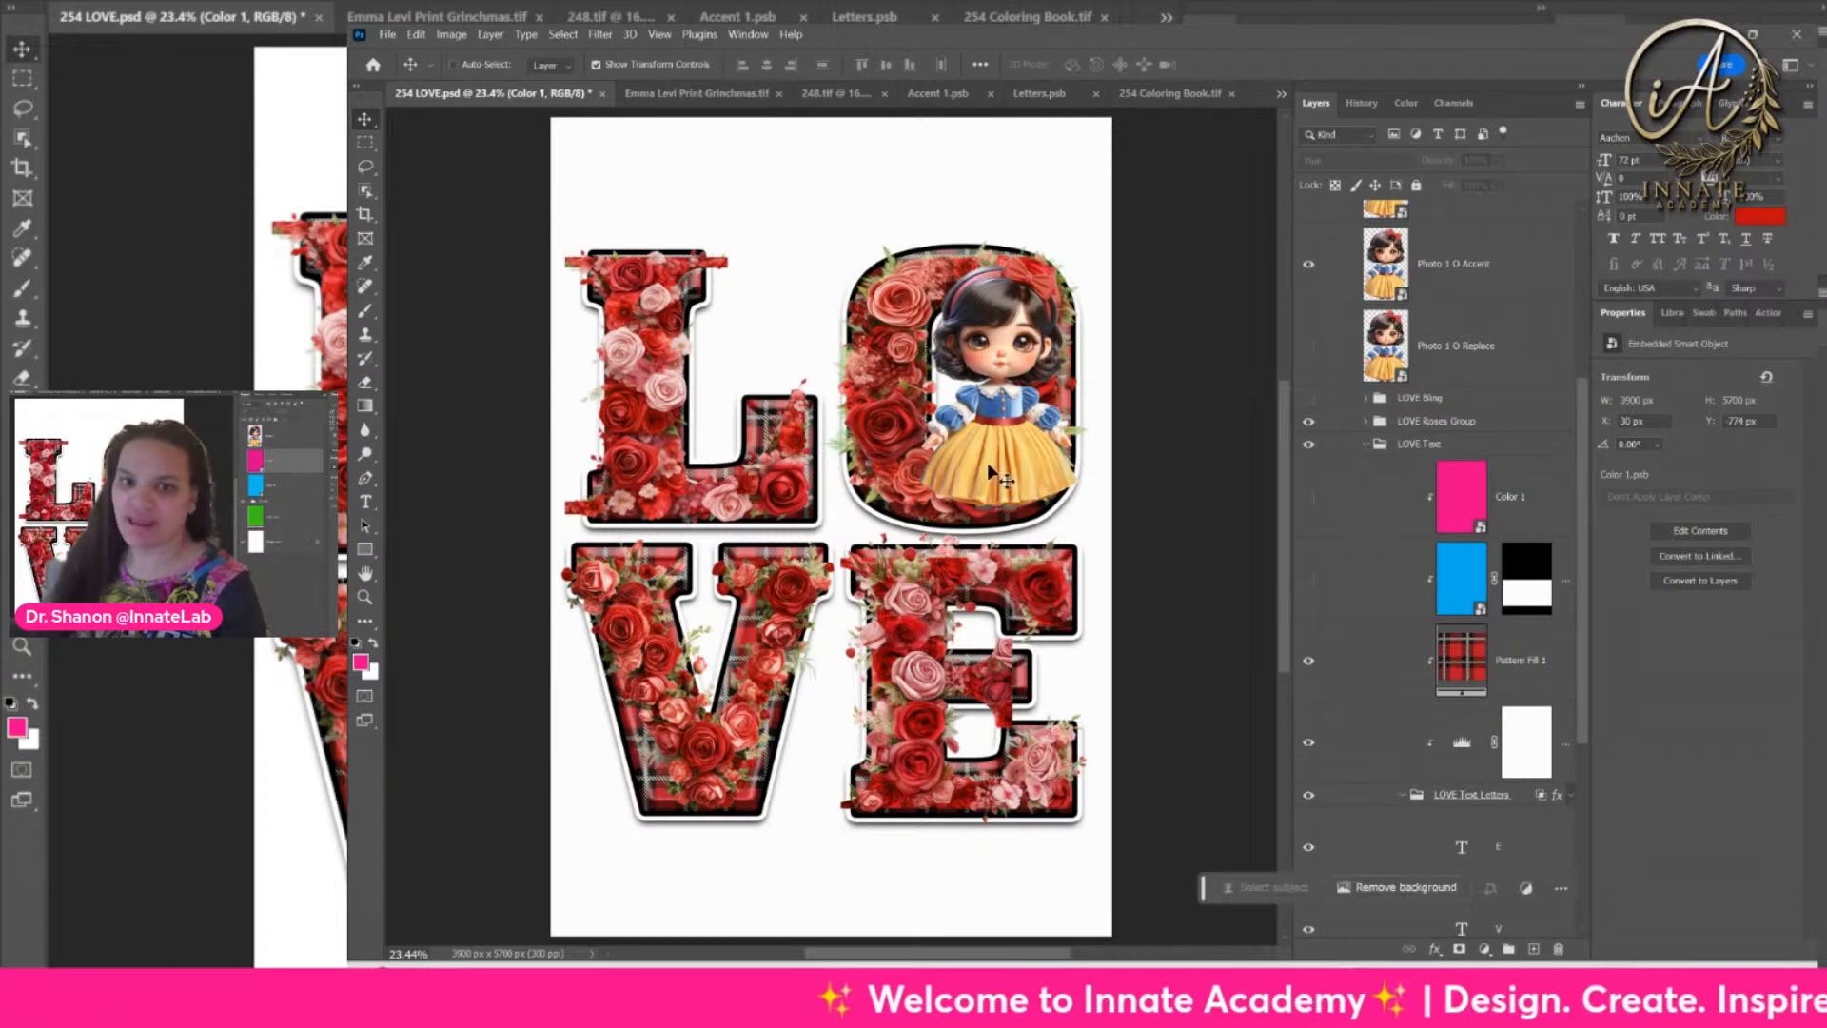
pyautogui.scroll(2, 885, 481)
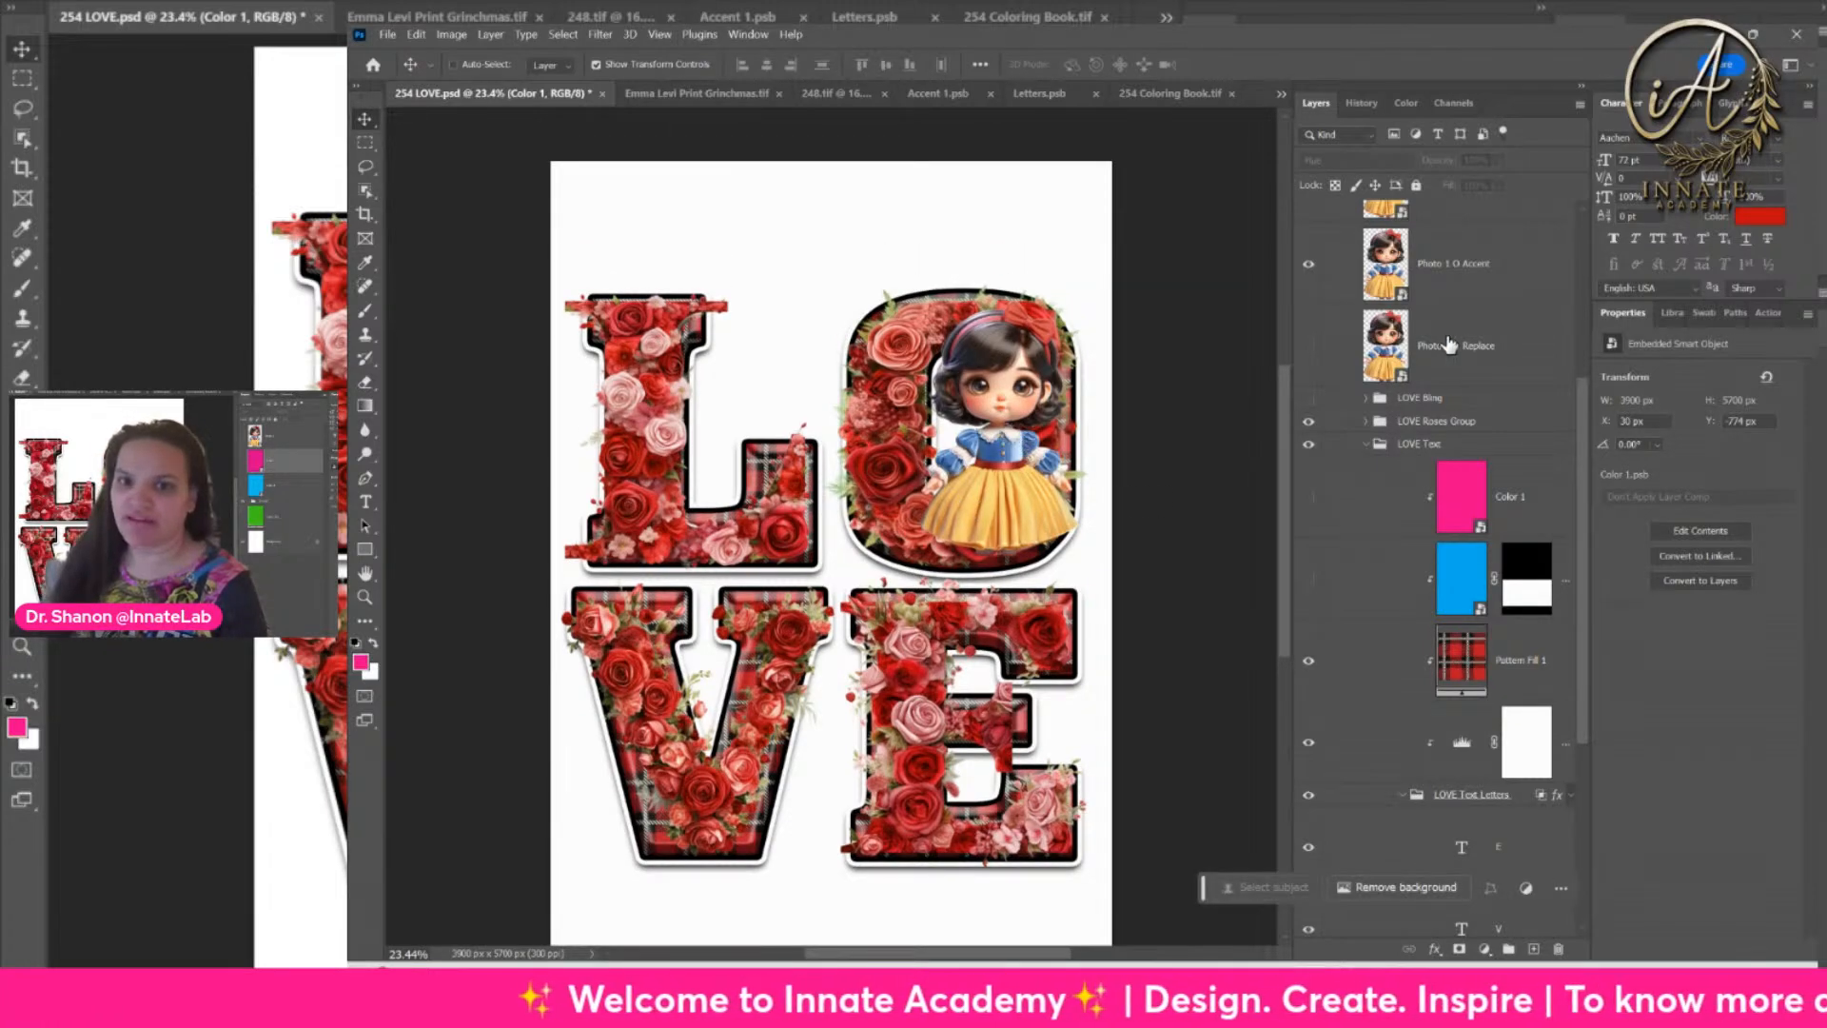
pyautogui.click(1458, 293)
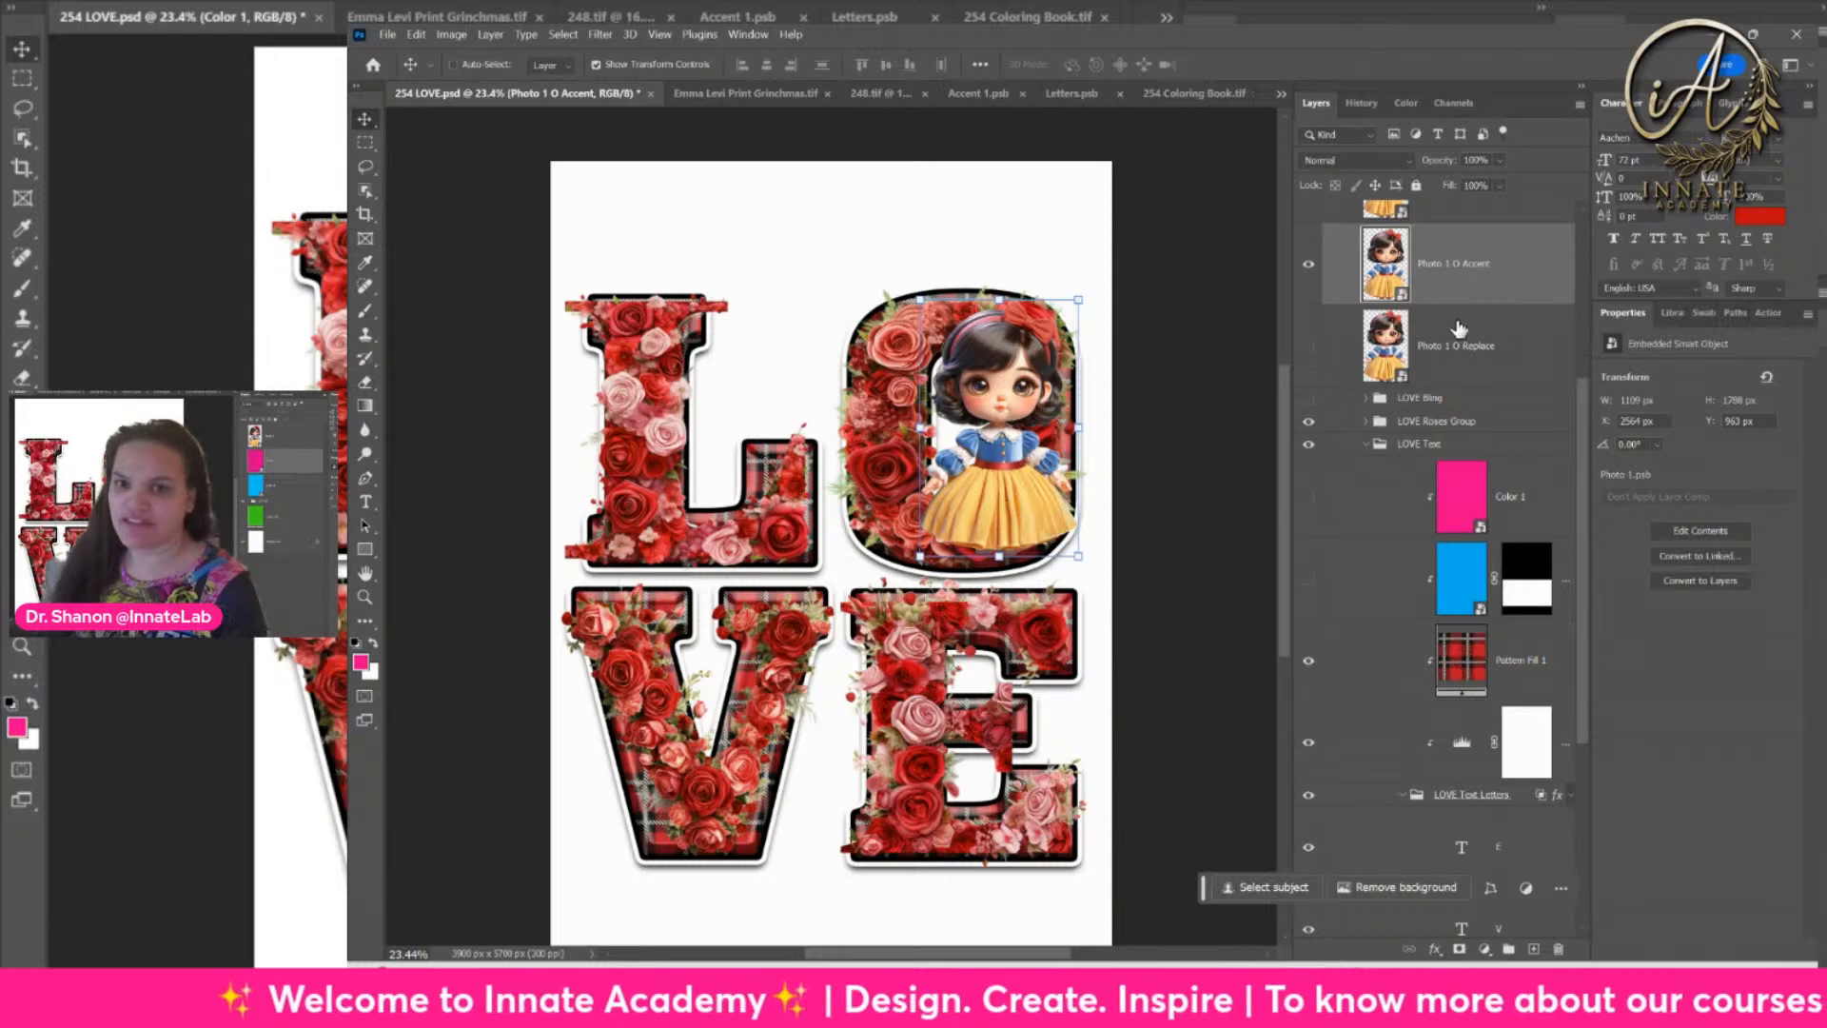
pyautogui.scroll(5, 1456, 343)
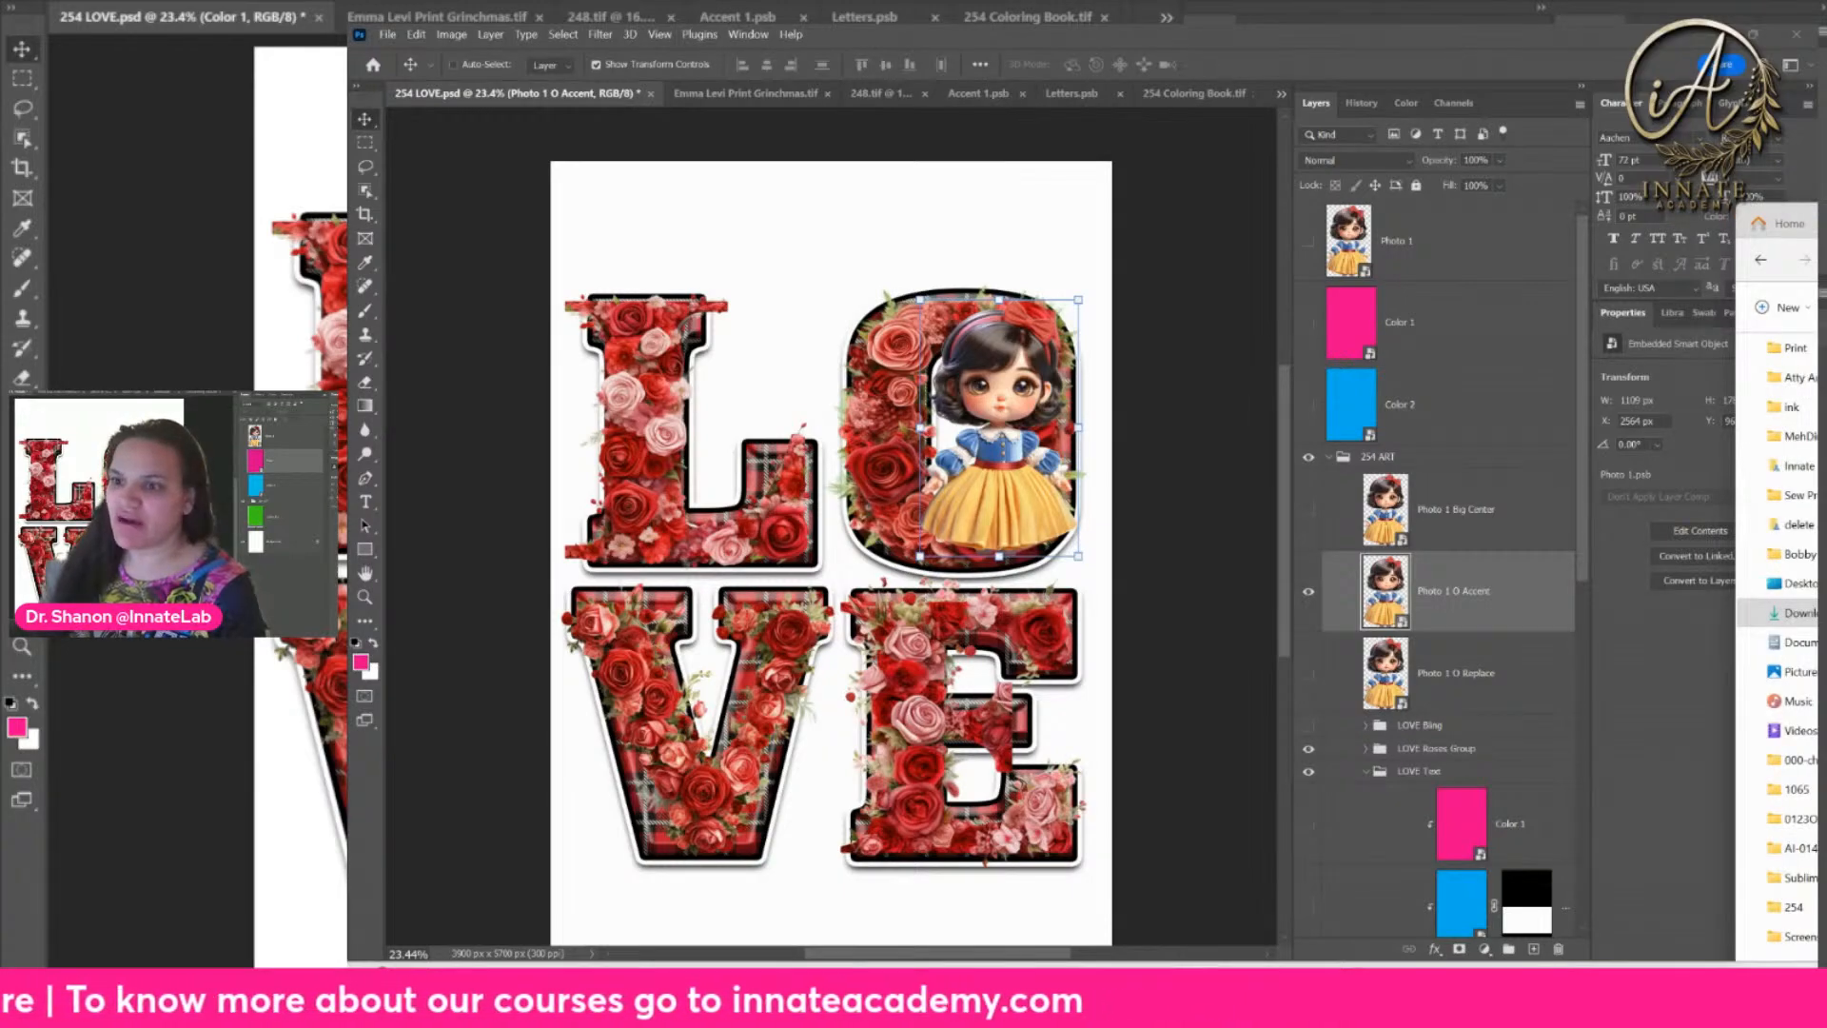
pyautogui.moveTo(1815, 227); pyautogui.dragTo(1817, 143)
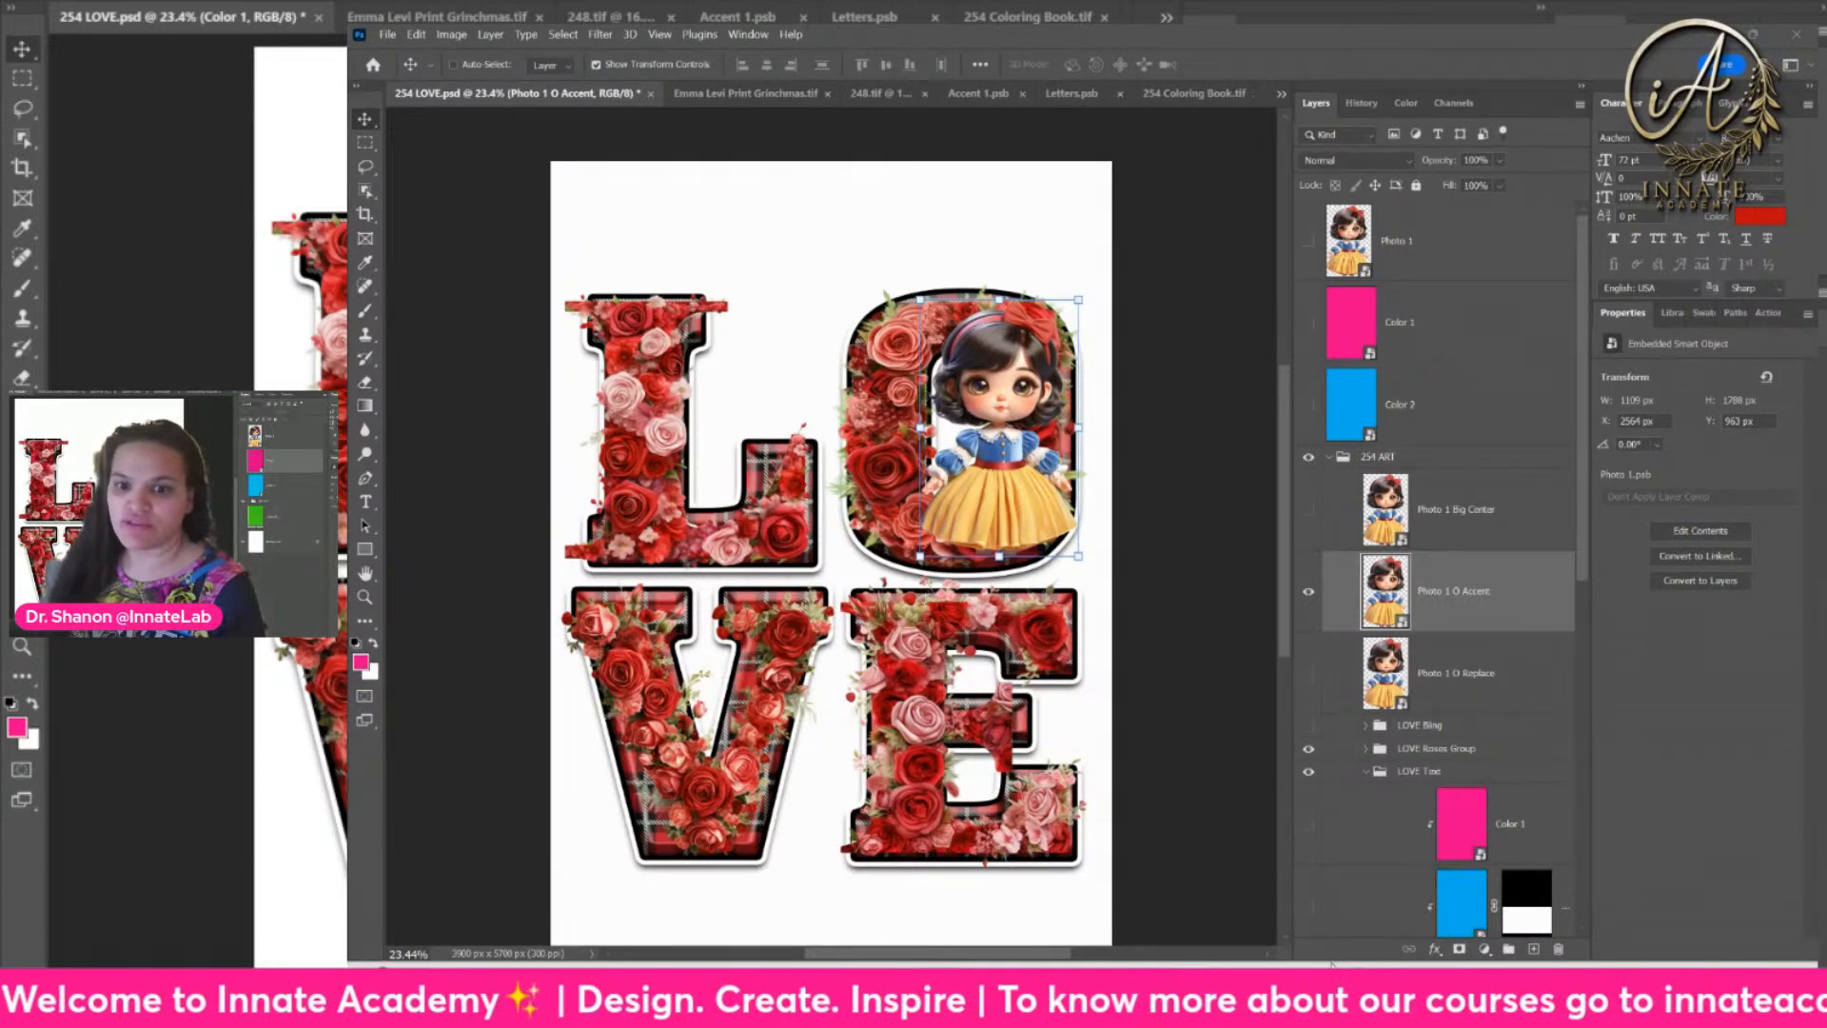
# Step: Switch to remove.bg and add five images: princess apple 3d.png, Ghost Mask.png, alien heart.png, the curly-haired baby snow character and the teddy bear
pyautogui.click(952, 994)
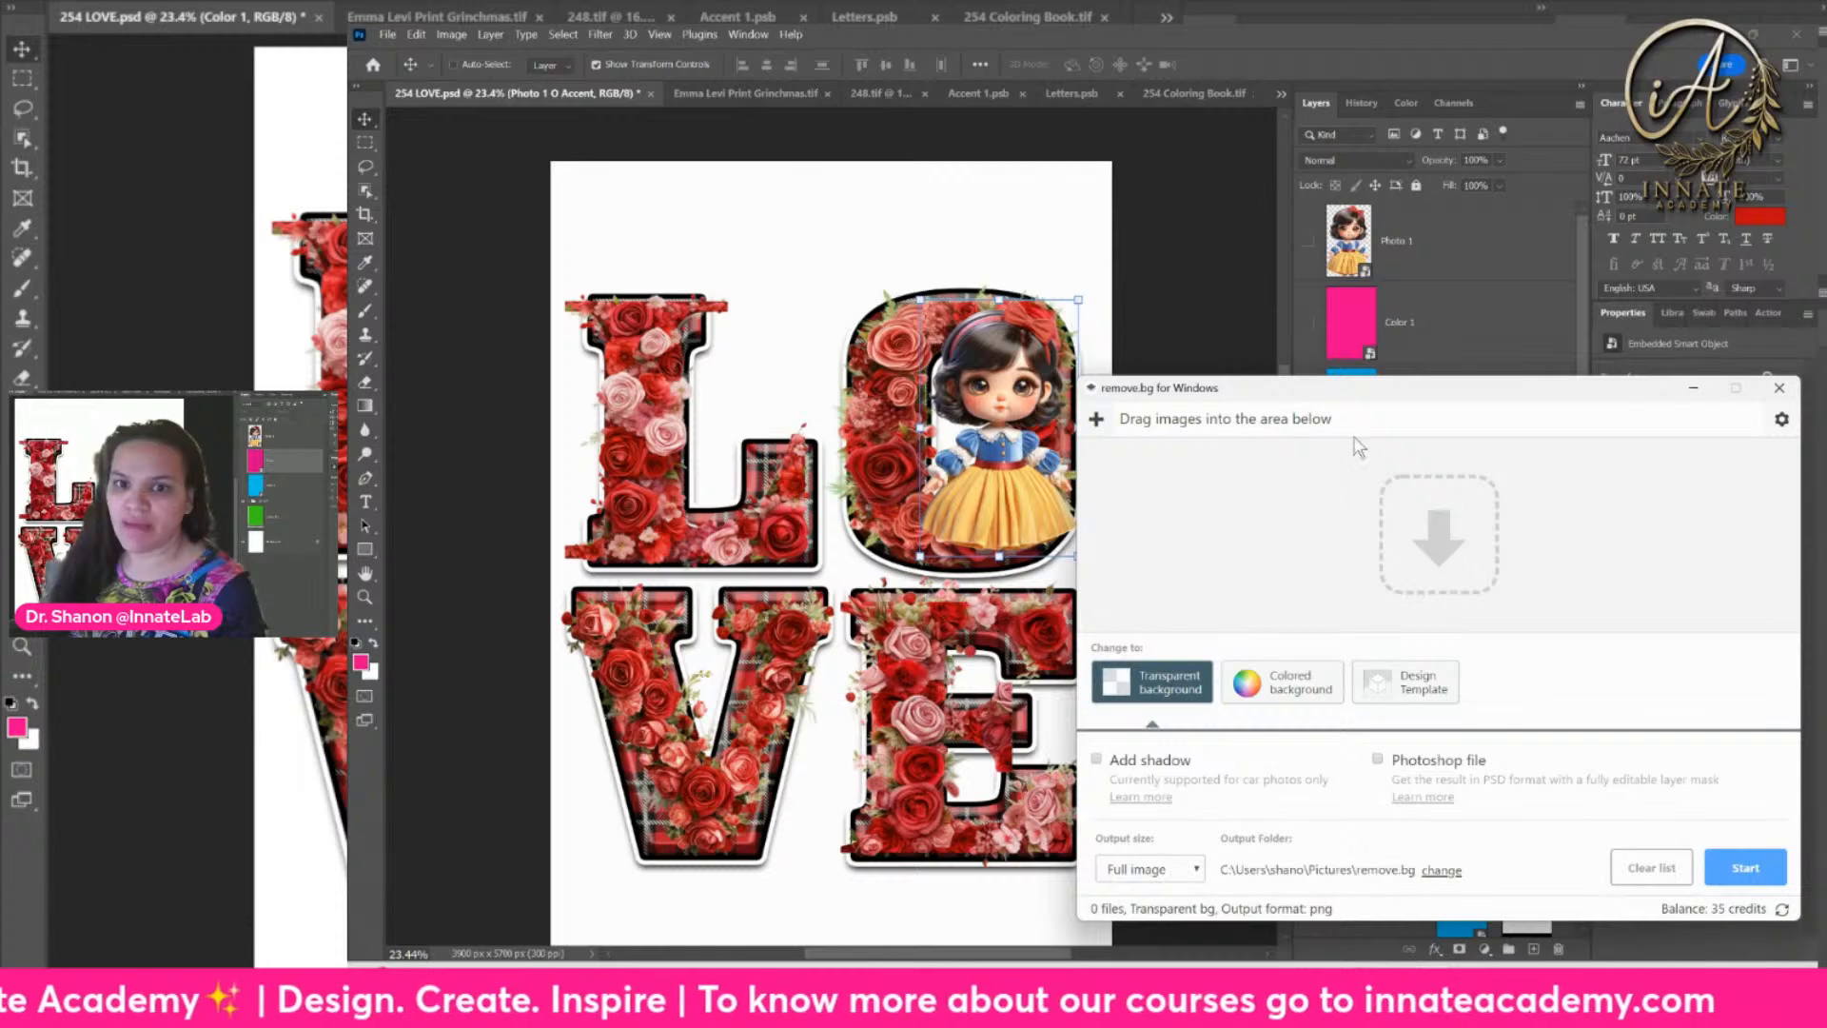
pyautogui.moveTo(1376, 403); pyautogui.dragTo(1171, 321)
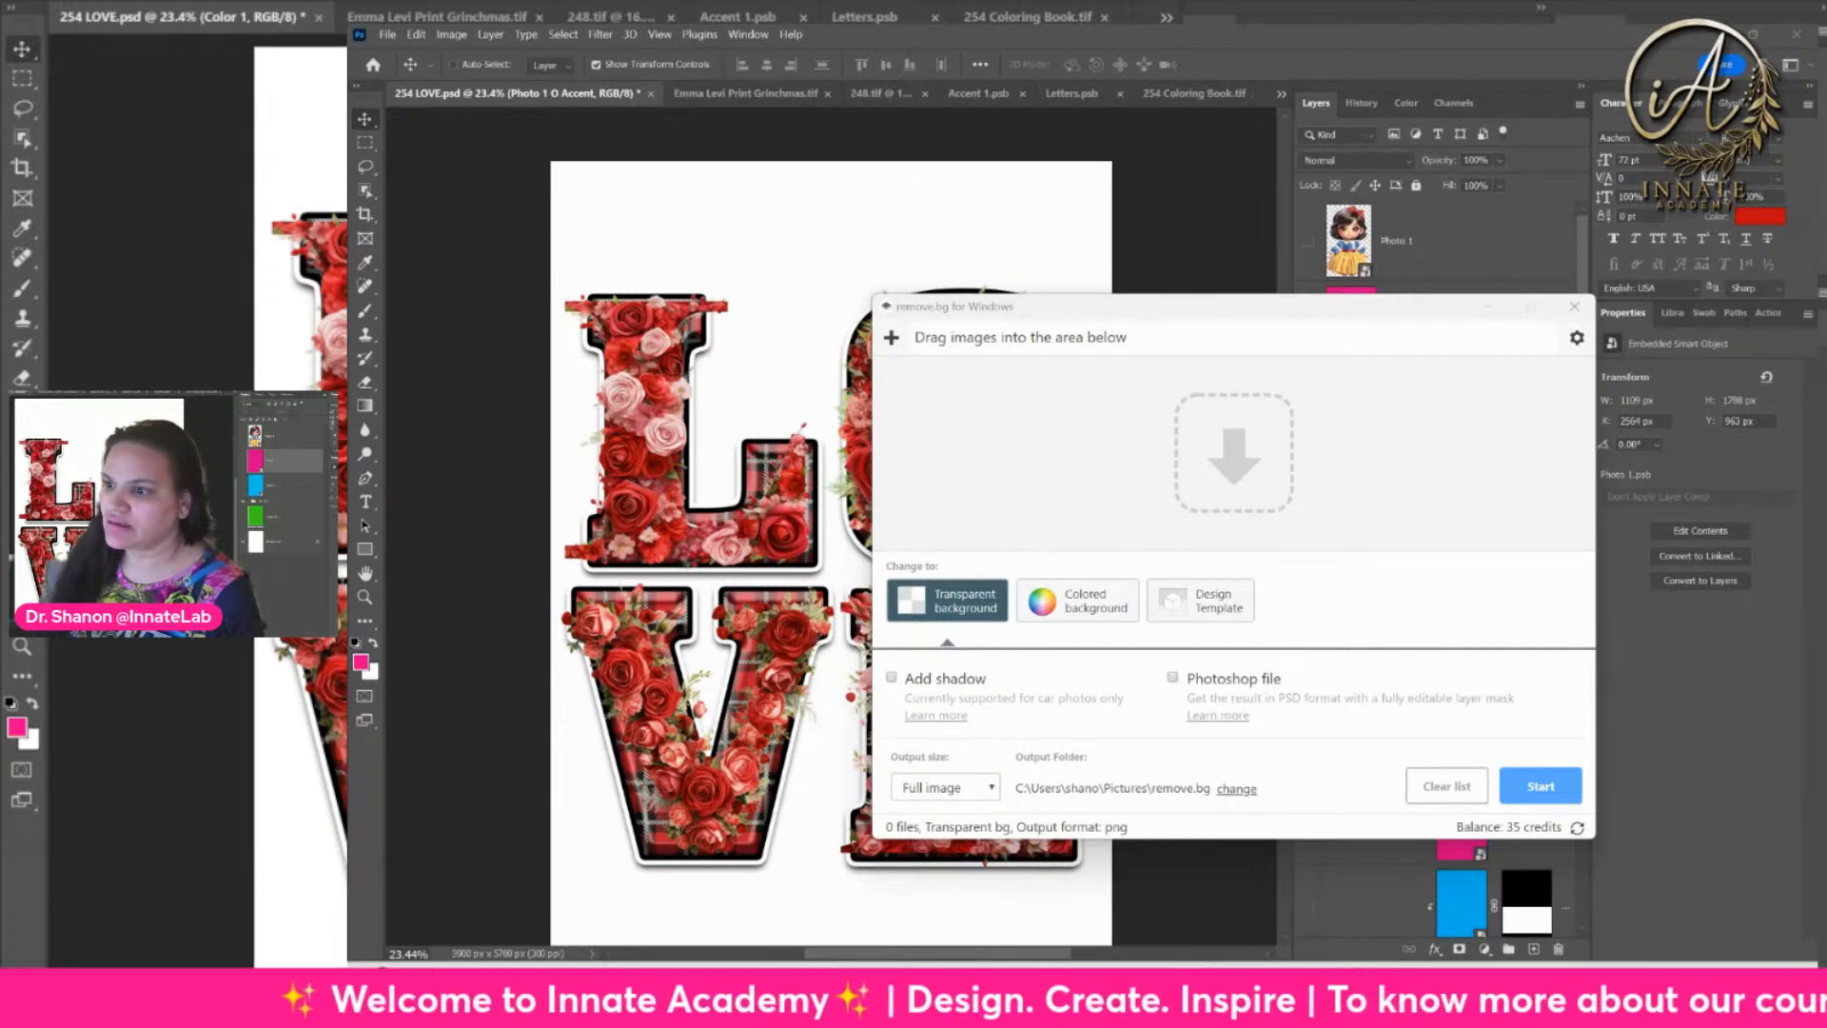
pyautogui.moveTo(1595, 381); pyautogui.dragTo(1228, 442)
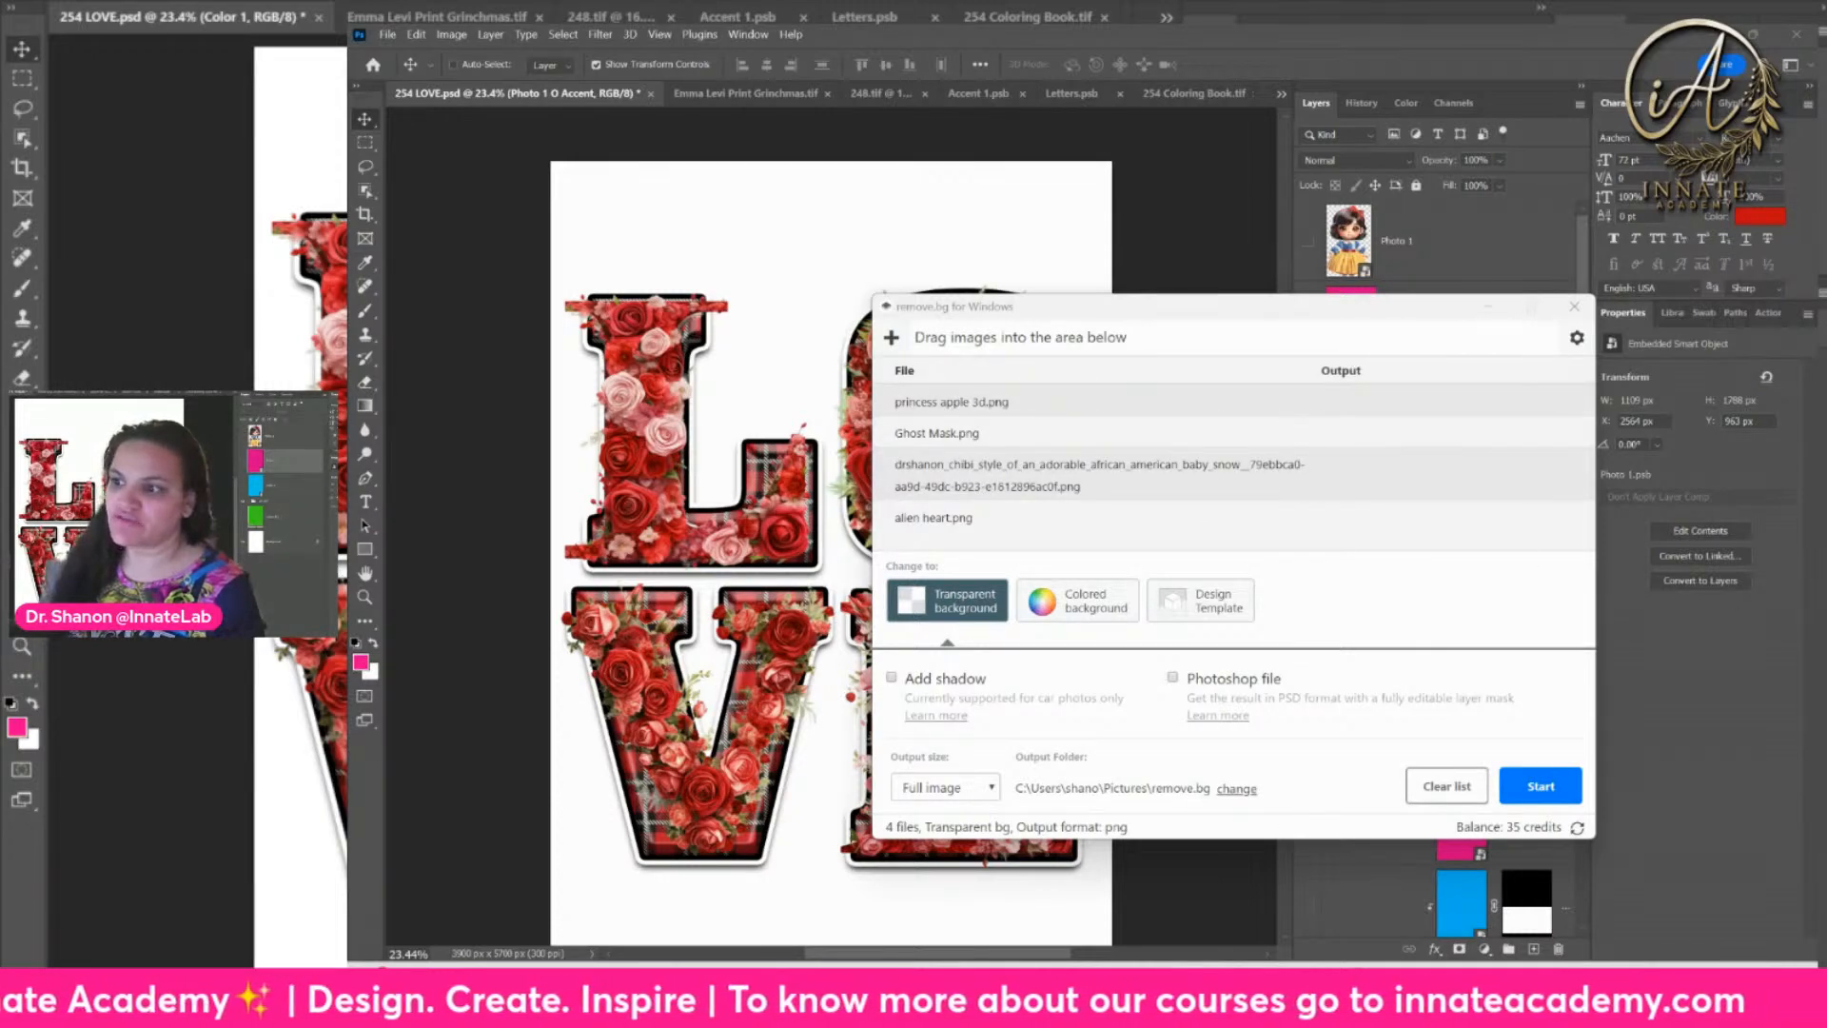
pyautogui.moveTo(1595, 399); pyautogui.dragTo(1237, 482)
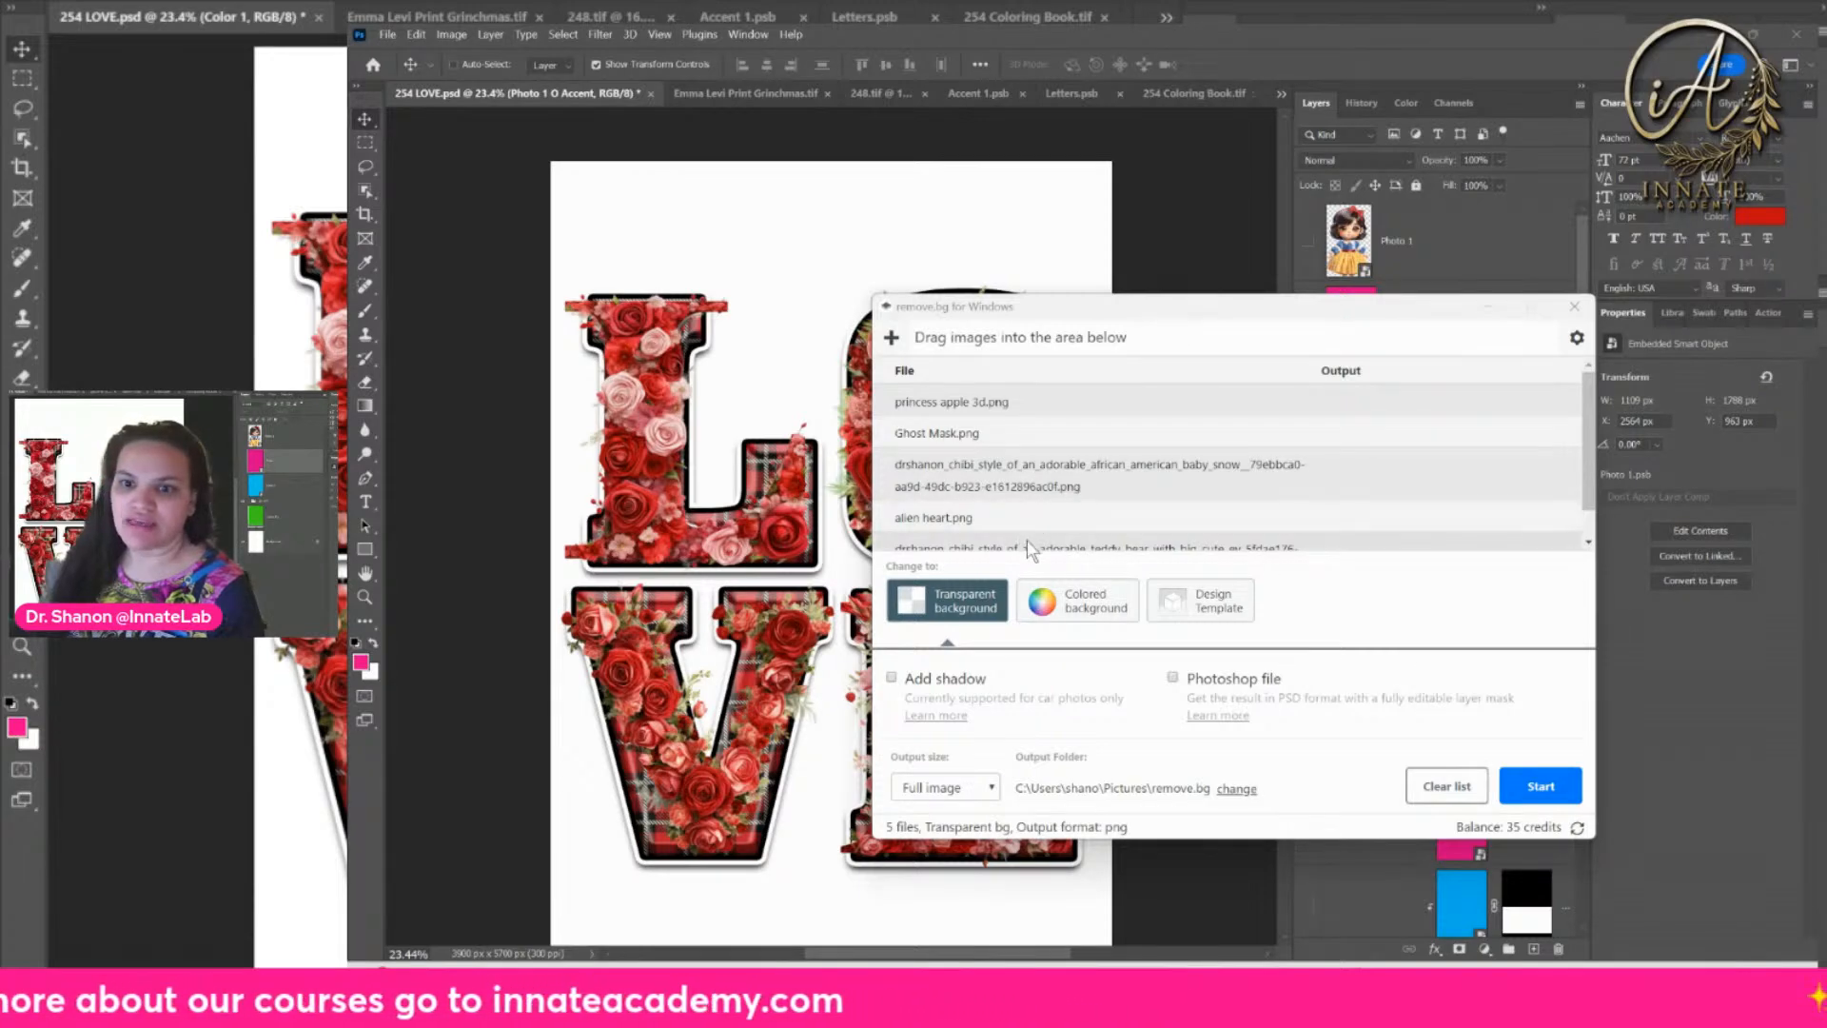
pyautogui.scroll(-1, 1026, 540)
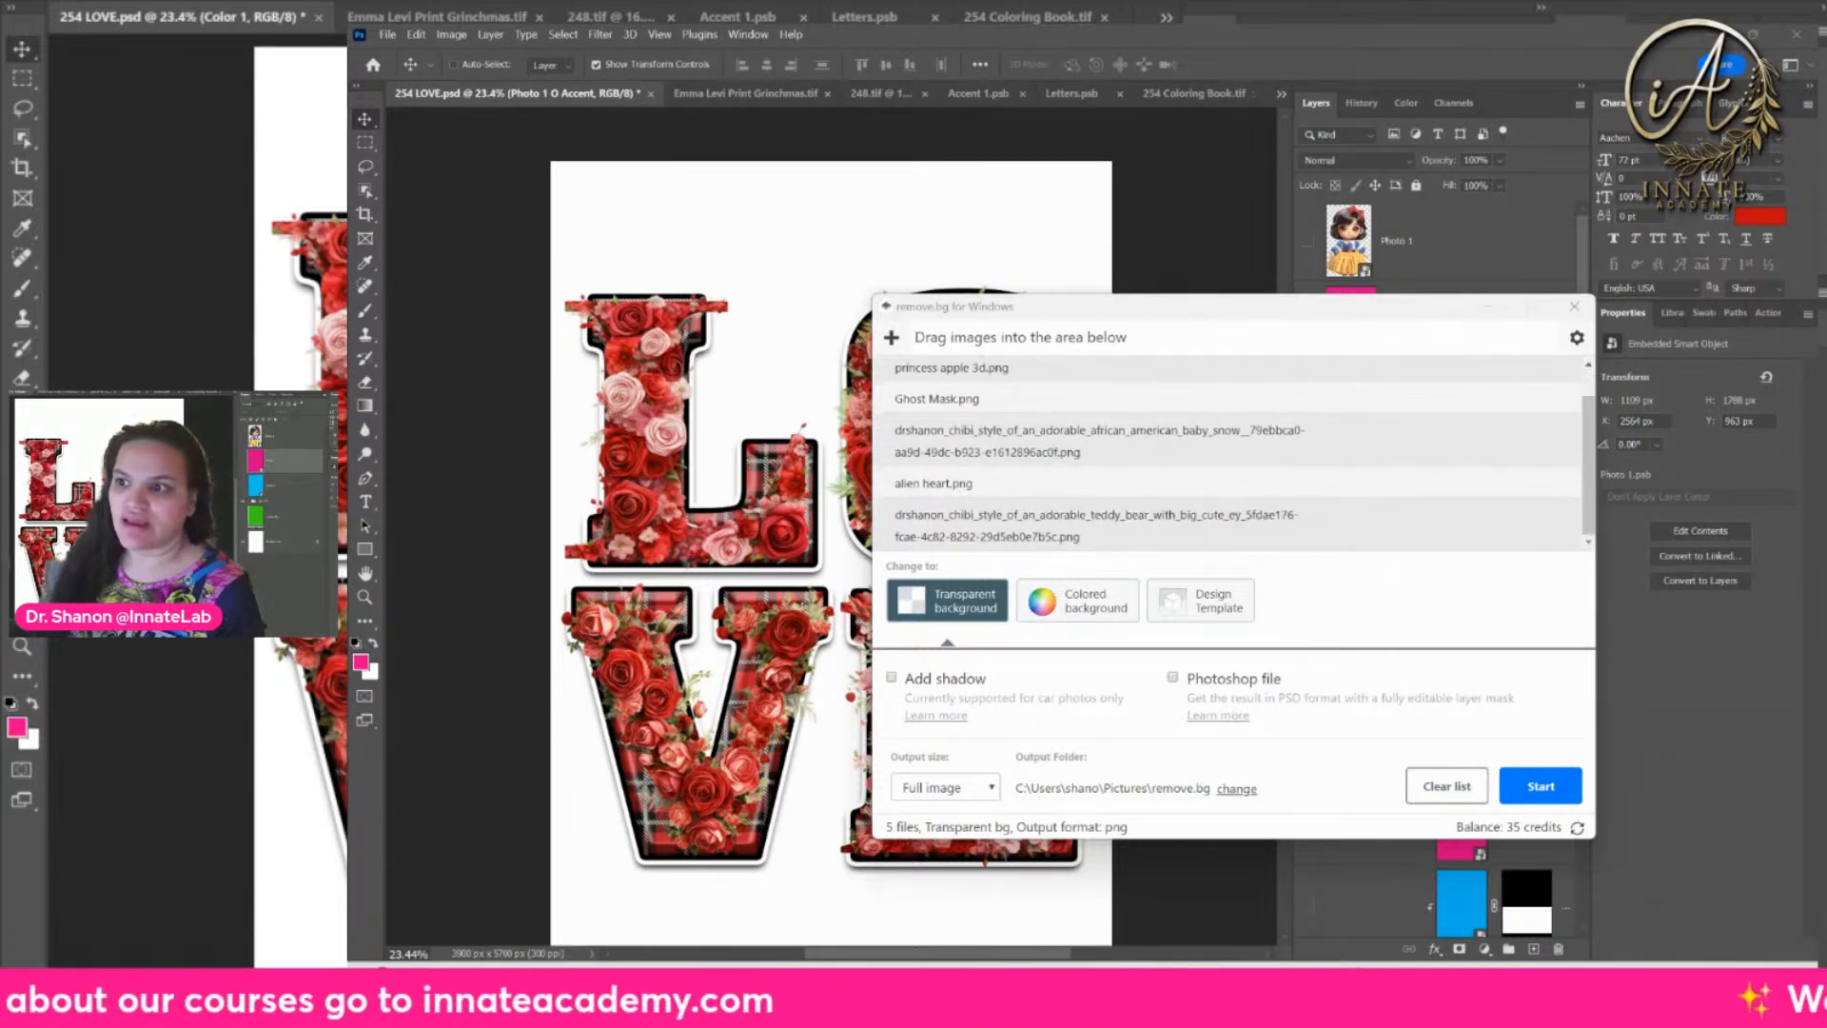
# Step: Remove the backgrounds of the five listed images, open the output folder and close remove.bg
pyautogui.click(1529, 784)
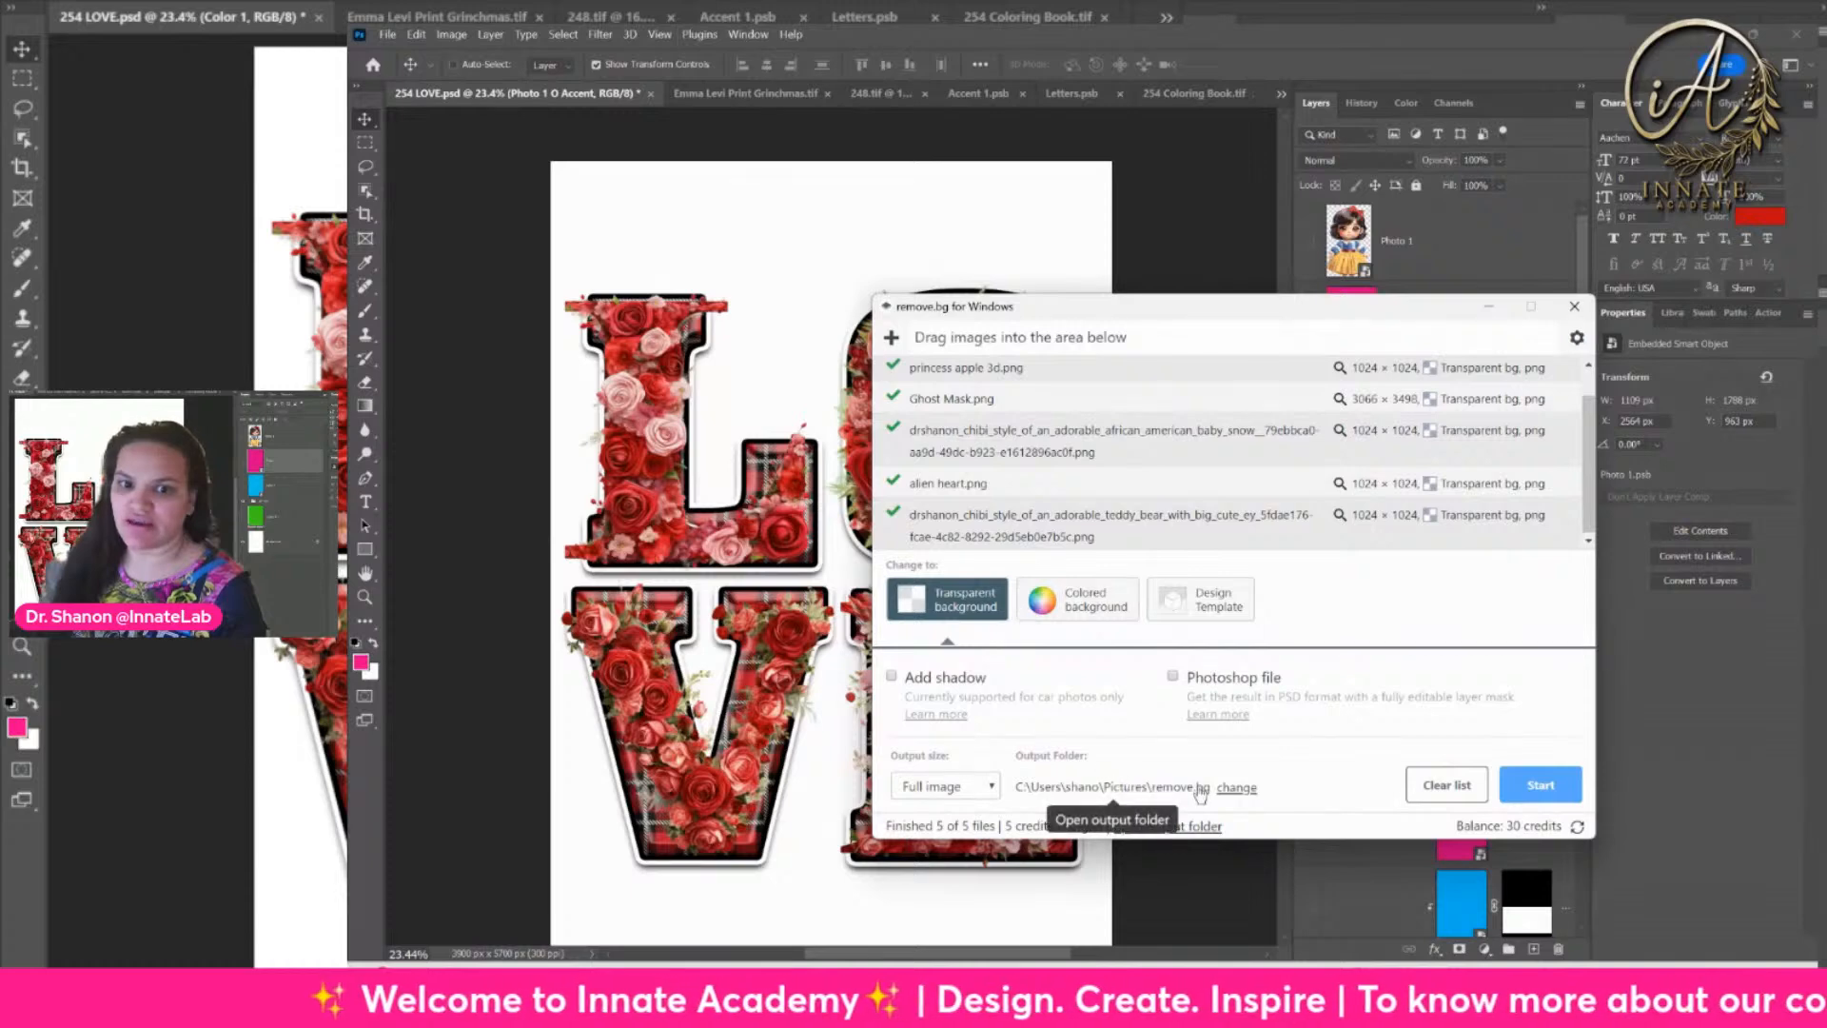
pyautogui.click(1211, 827)
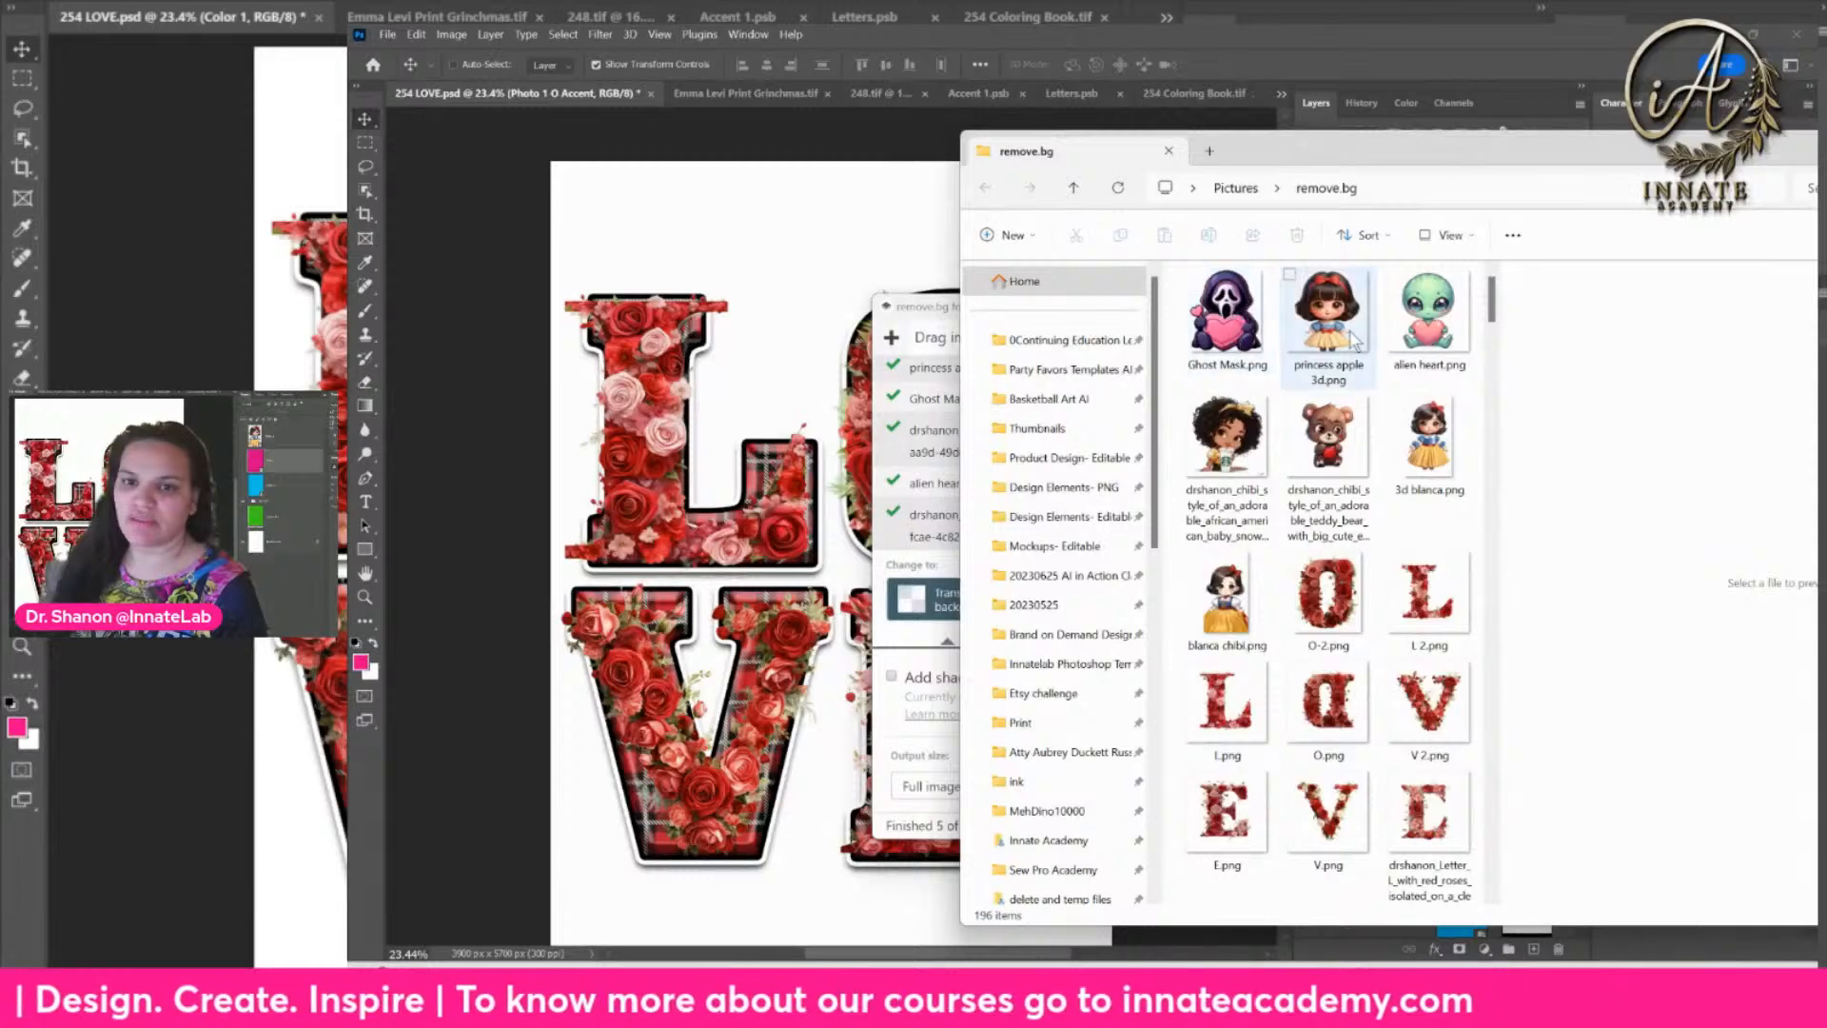
pyautogui.moveTo(1356, 148); pyautogui.dragTo(1826, 186)
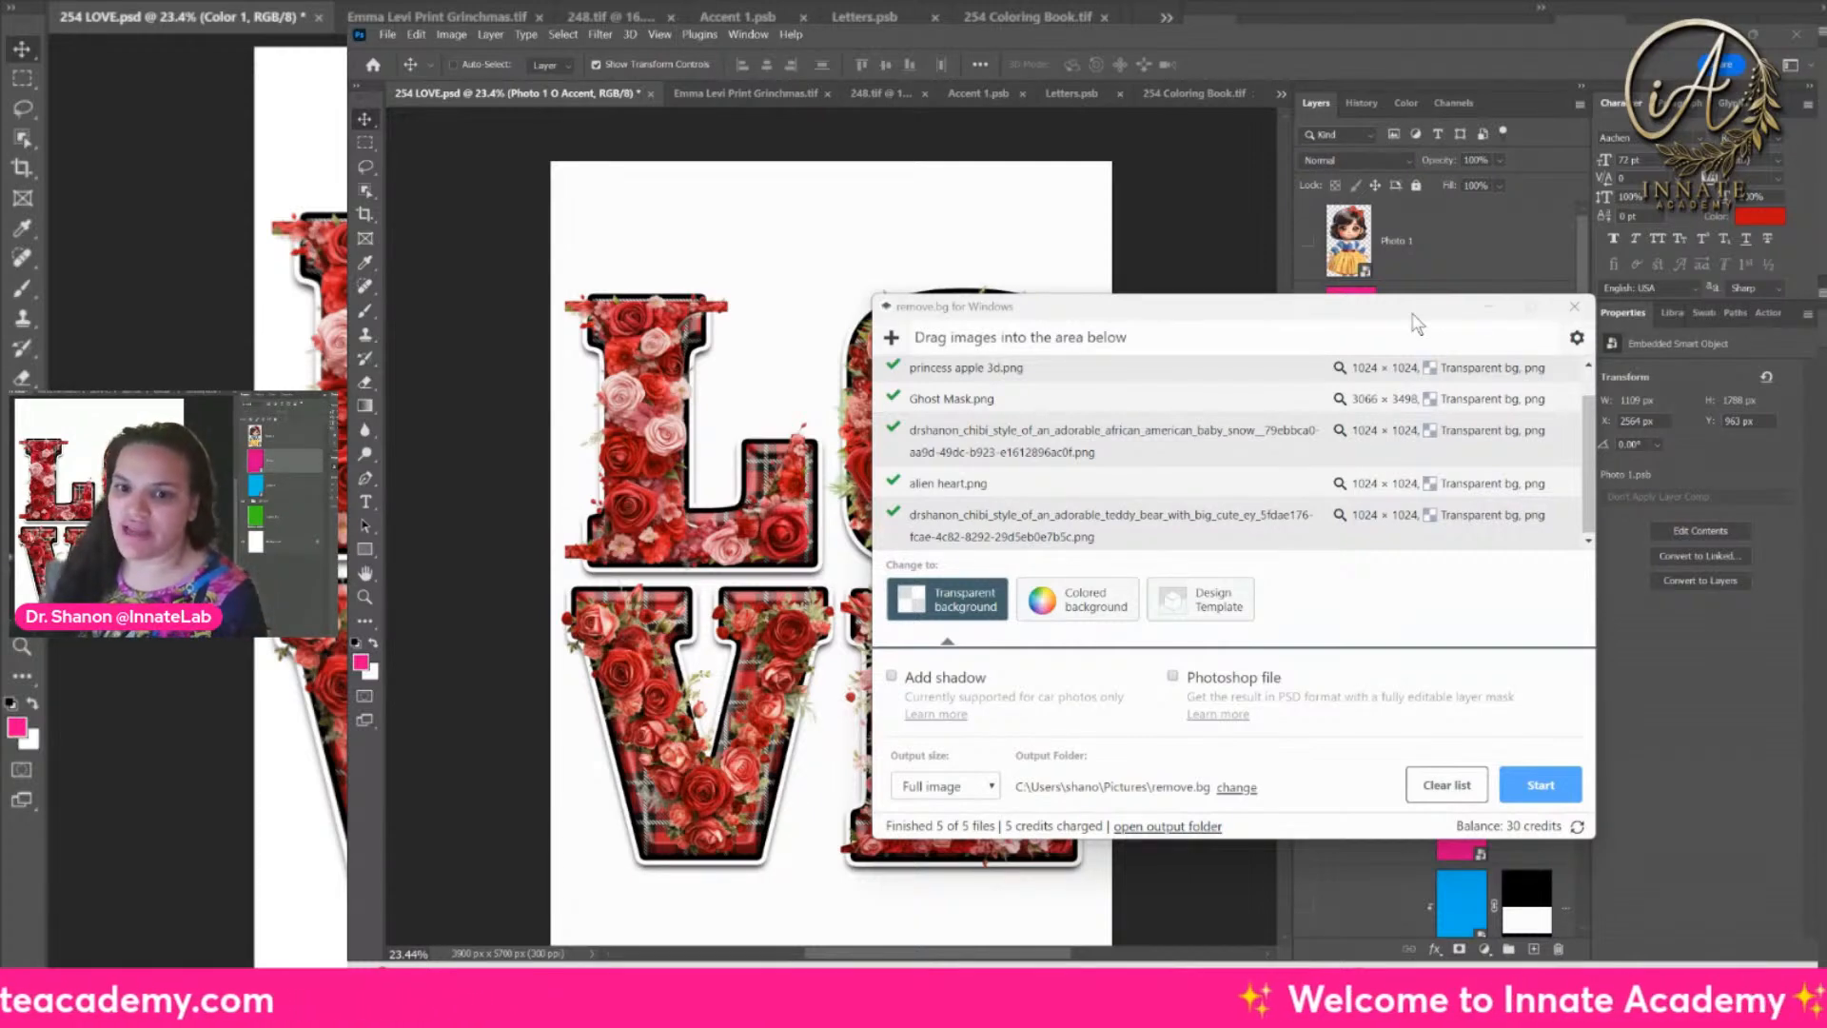
pyautogui.click(1574, 305)
# Step: Open the Photo 1 smart object in Photoshop and place the cut-out curly-haired girl PNG near the top of its canvas
pyautogui.click(1461, 272)
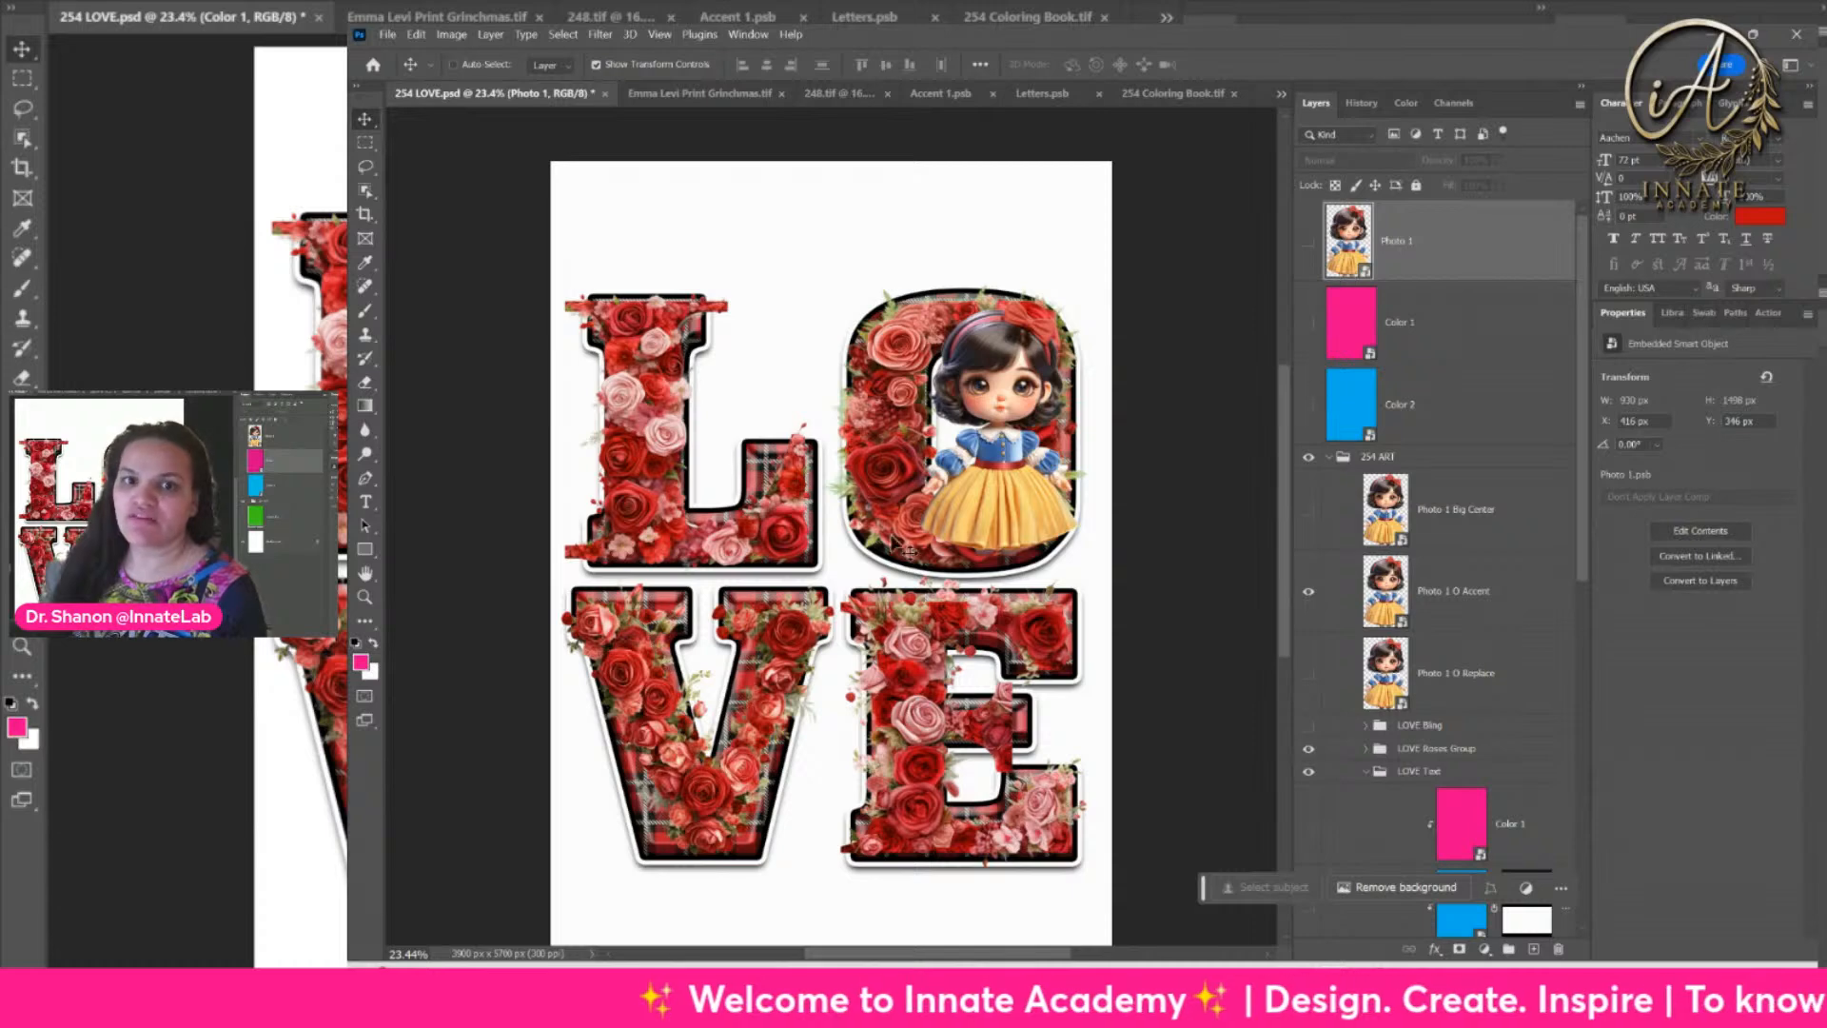
pyautogui.doubleClick(1348, 243)
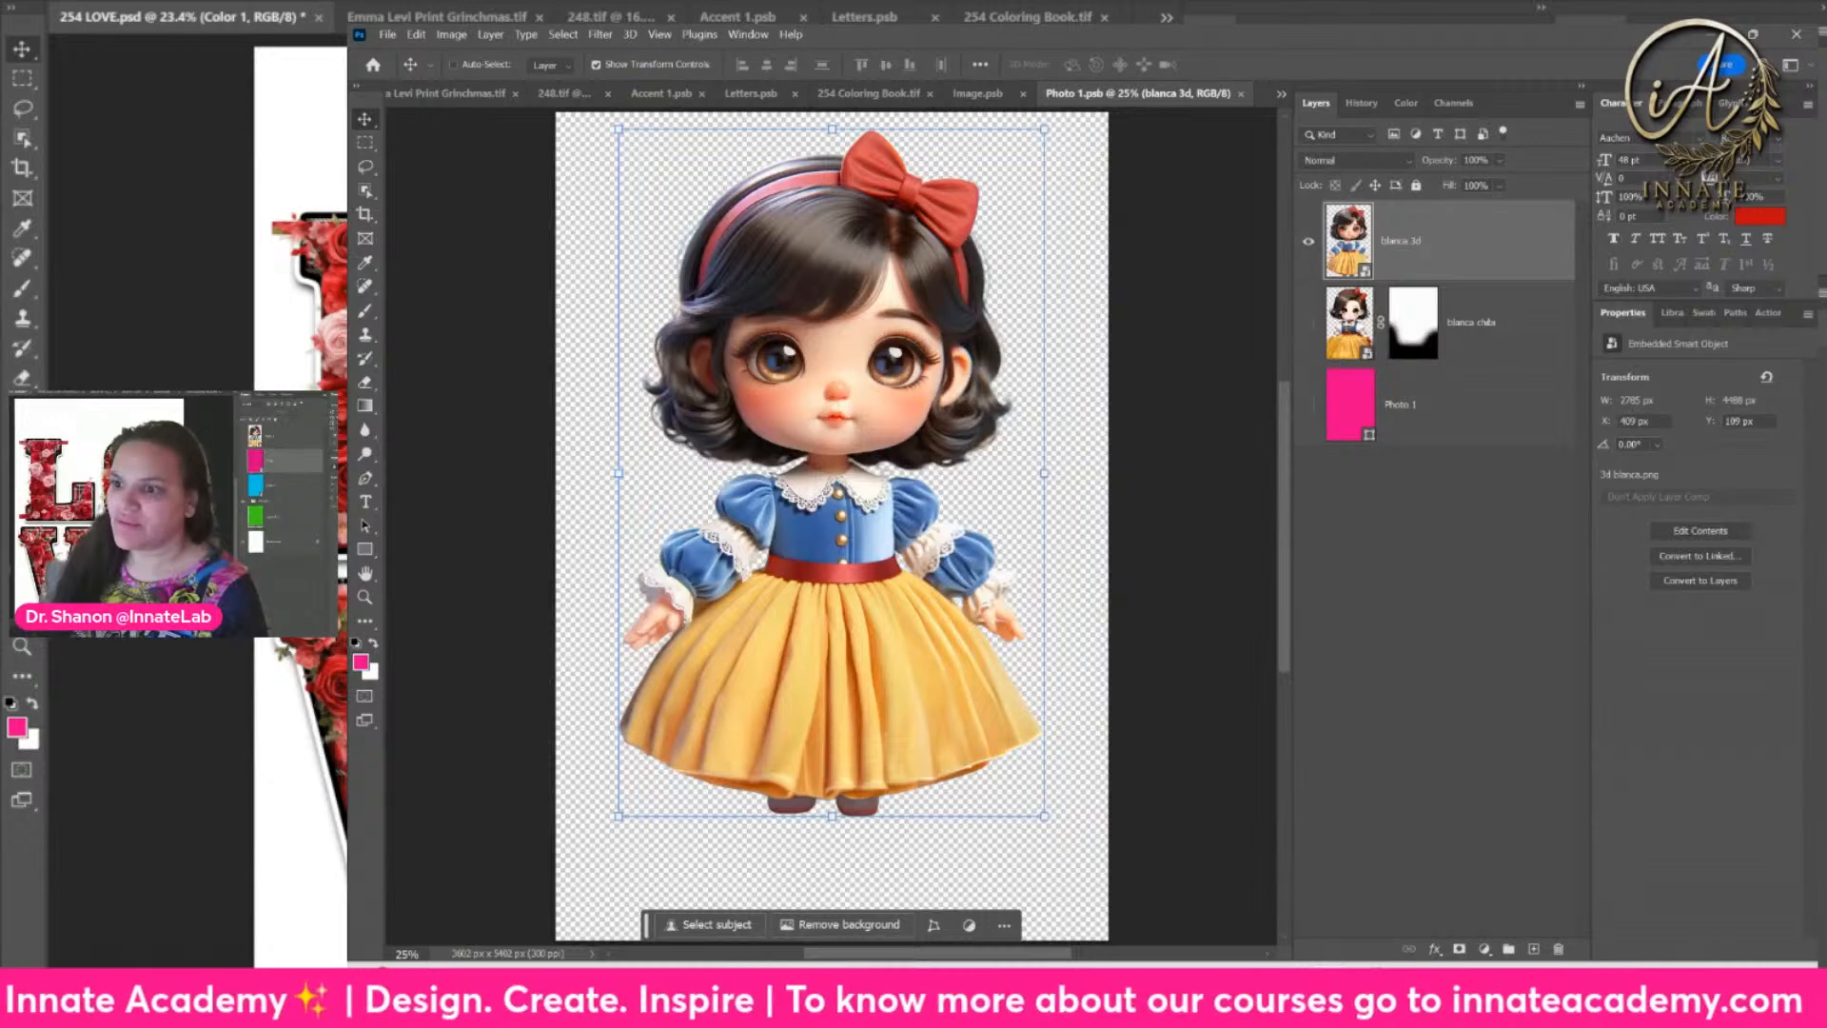
pyautogui.hotkey('alt', 'Tab')
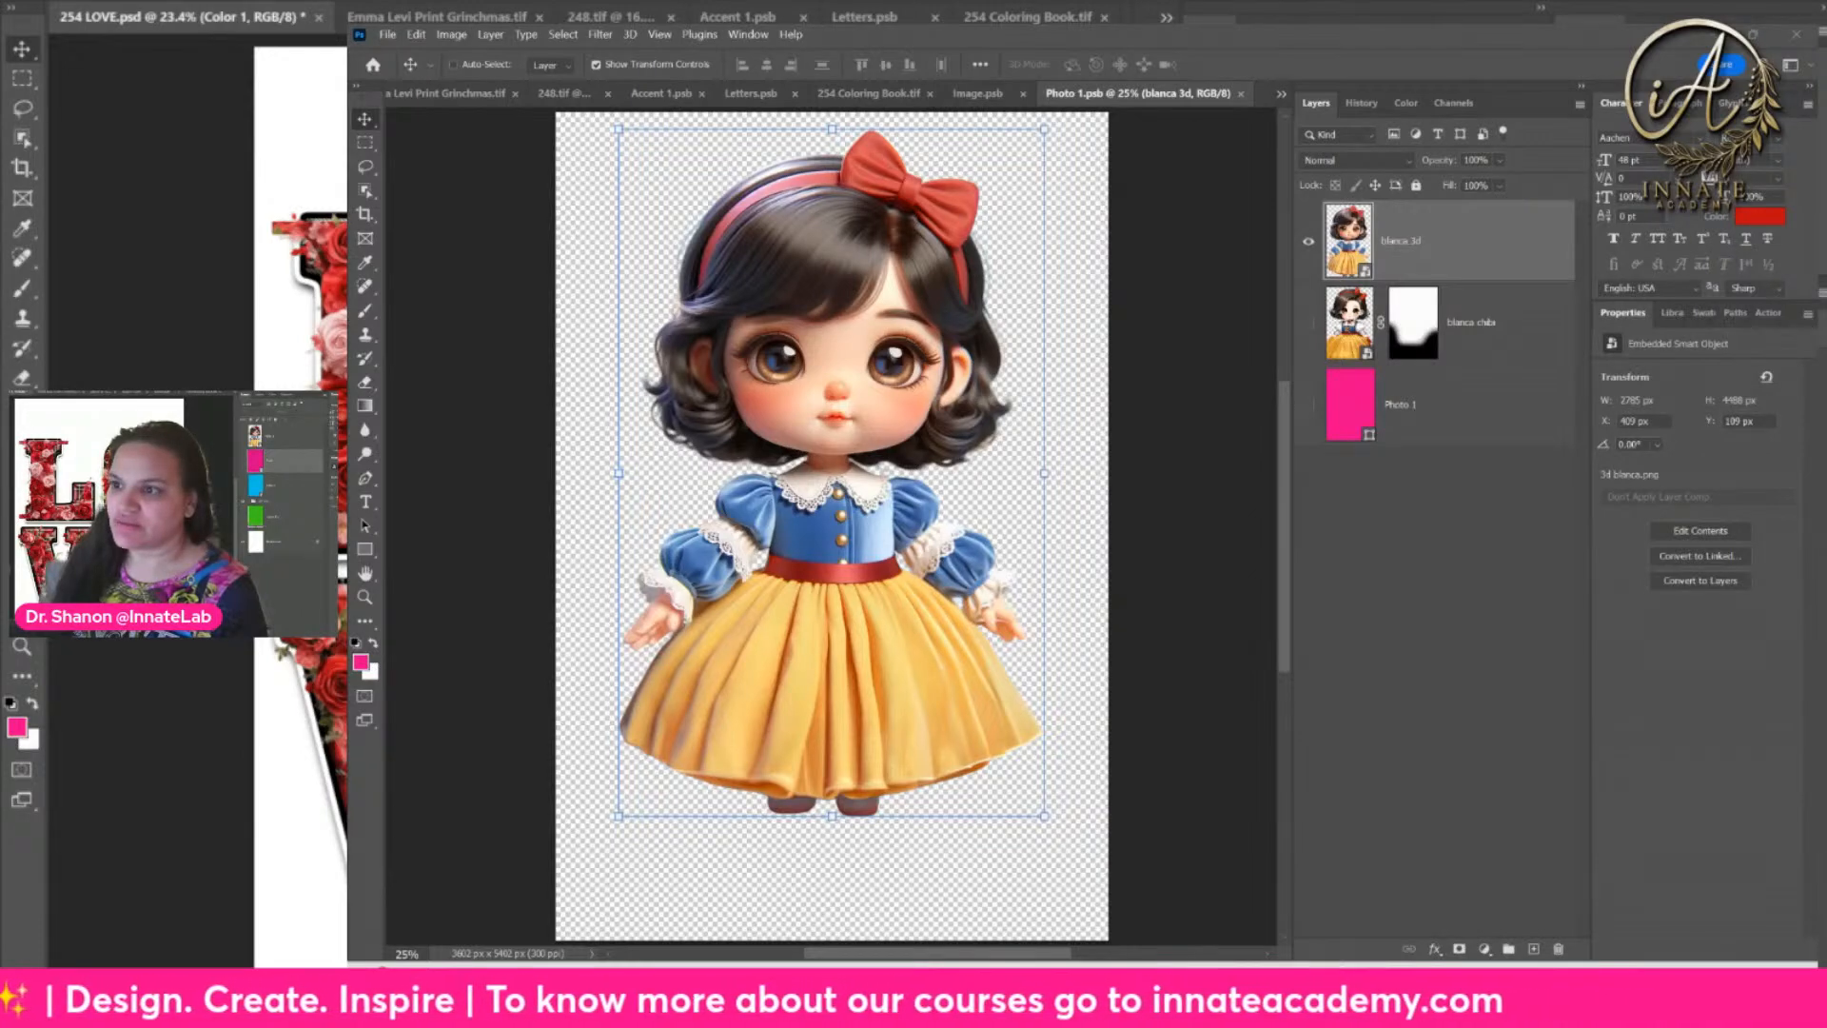
pyautogui.moveTo(1822, 438); pyautogui.dragTo(911, 431)
pyautogui.moveTo(863, 539); pyautogui.dragTo(861, 407)
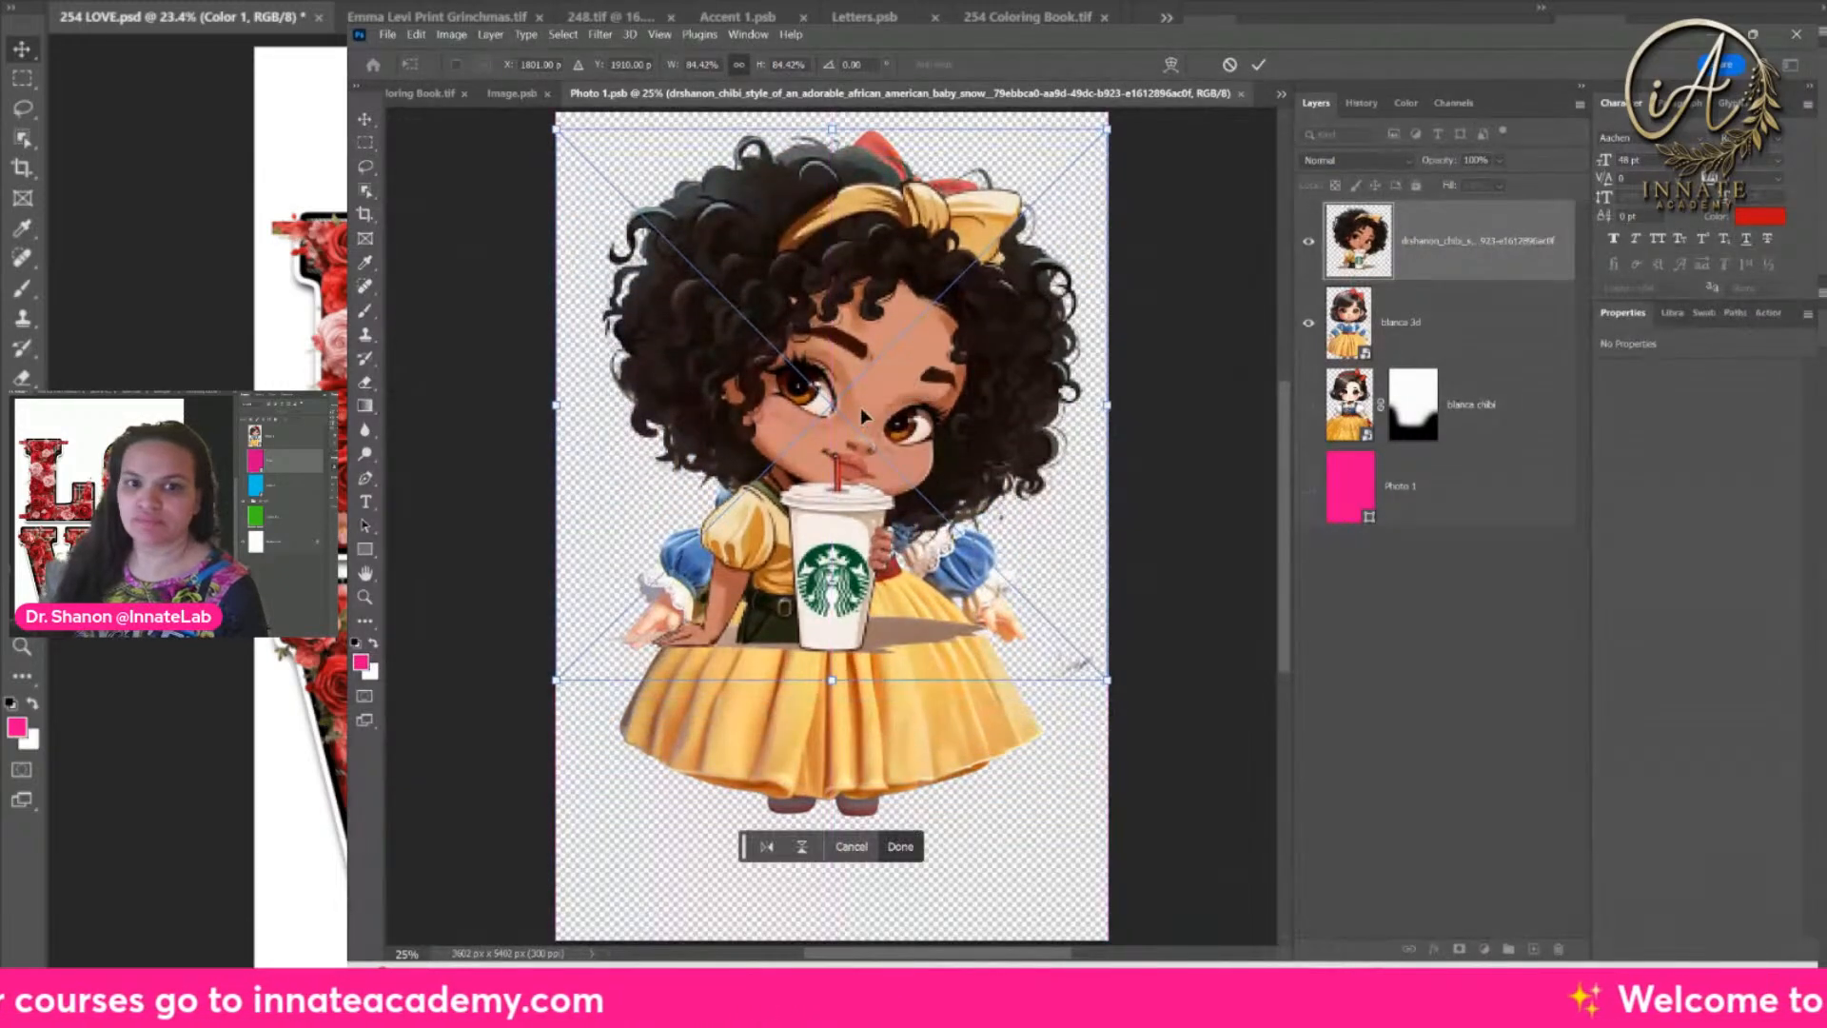
pyautogui.press('Return')
# Step: Hide the blanca 3d layer beneath the newly placed girl image
pyautogui.click(1411, 354)
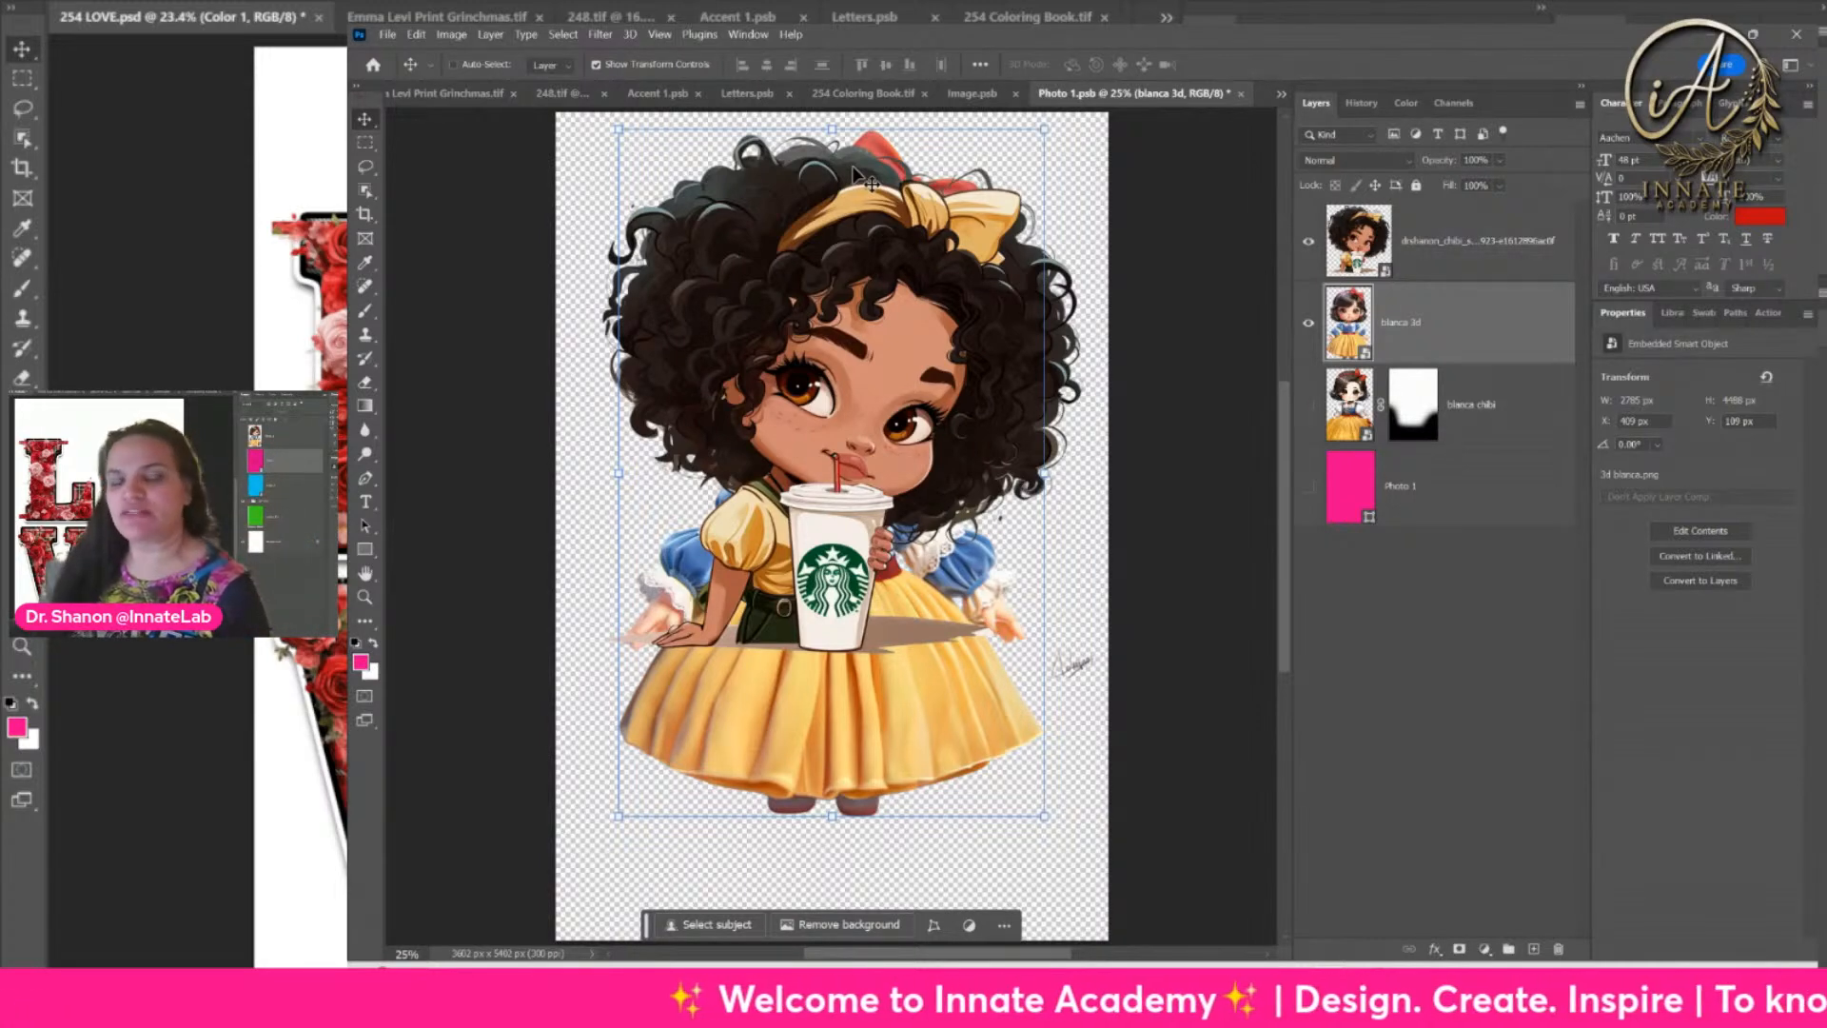
pyautogui.click(1408, 238)
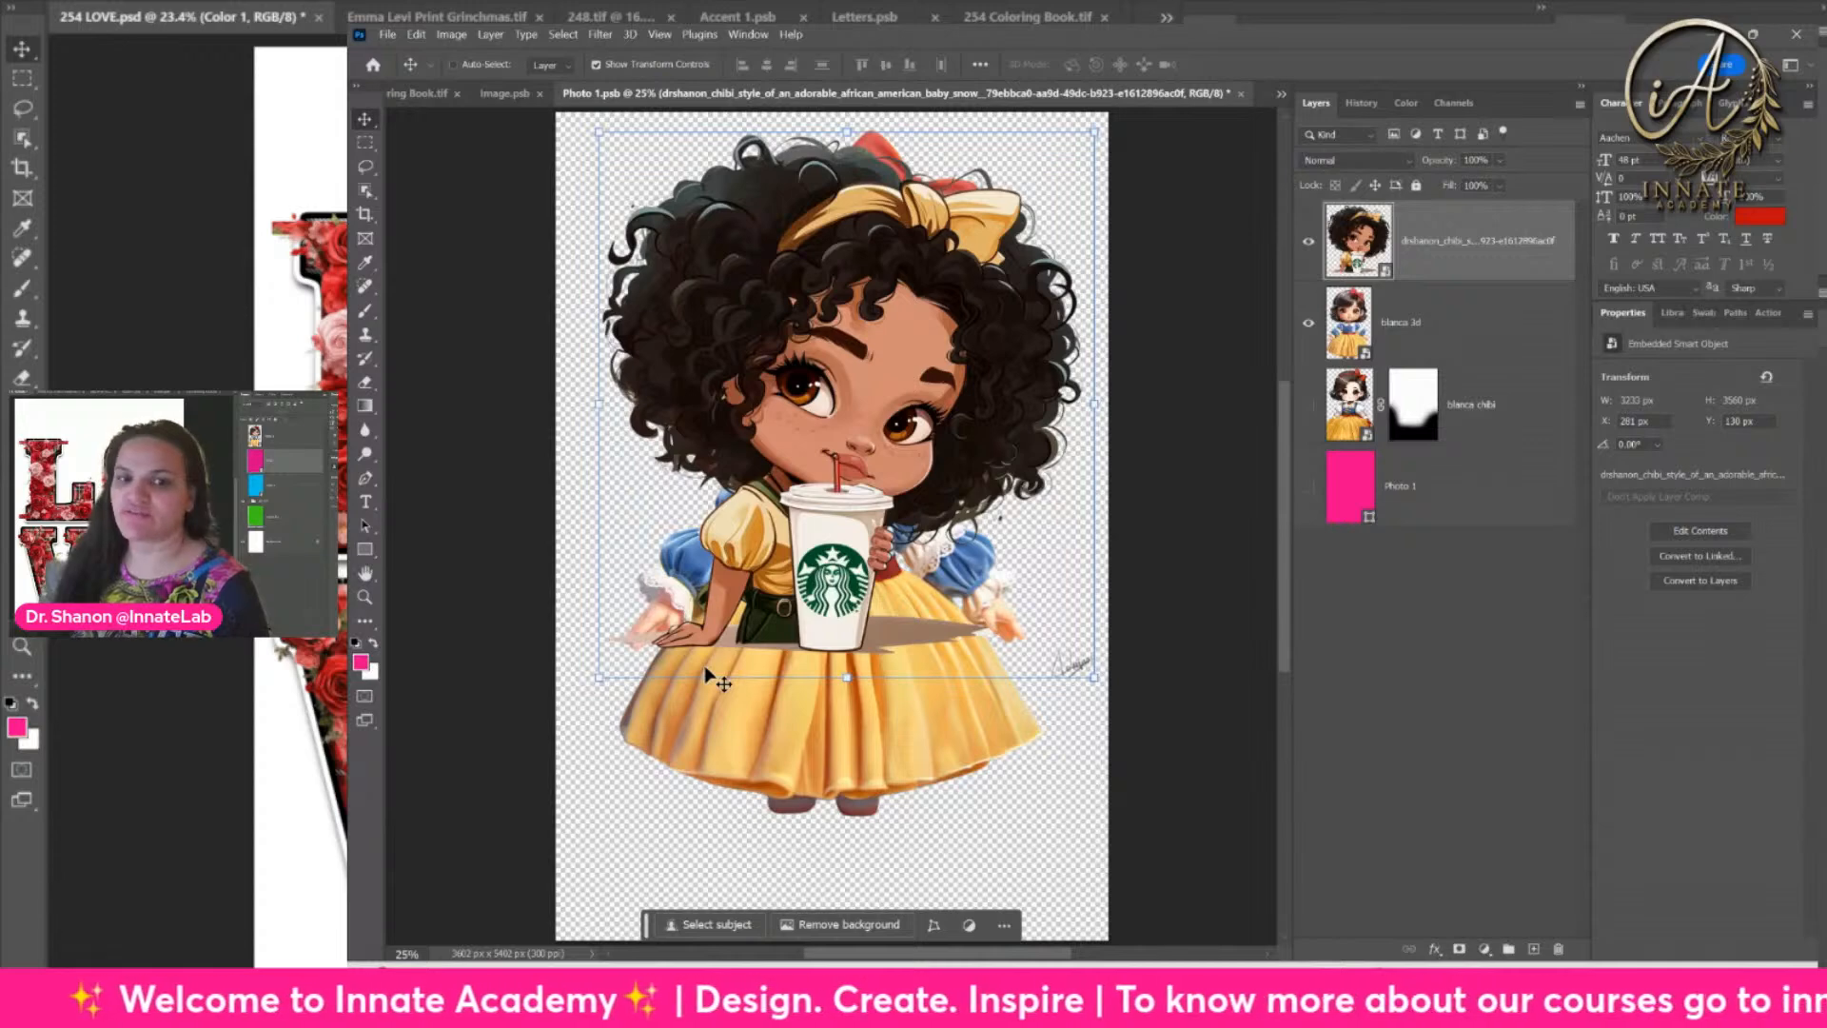
pyautogui.click(1460, 340)
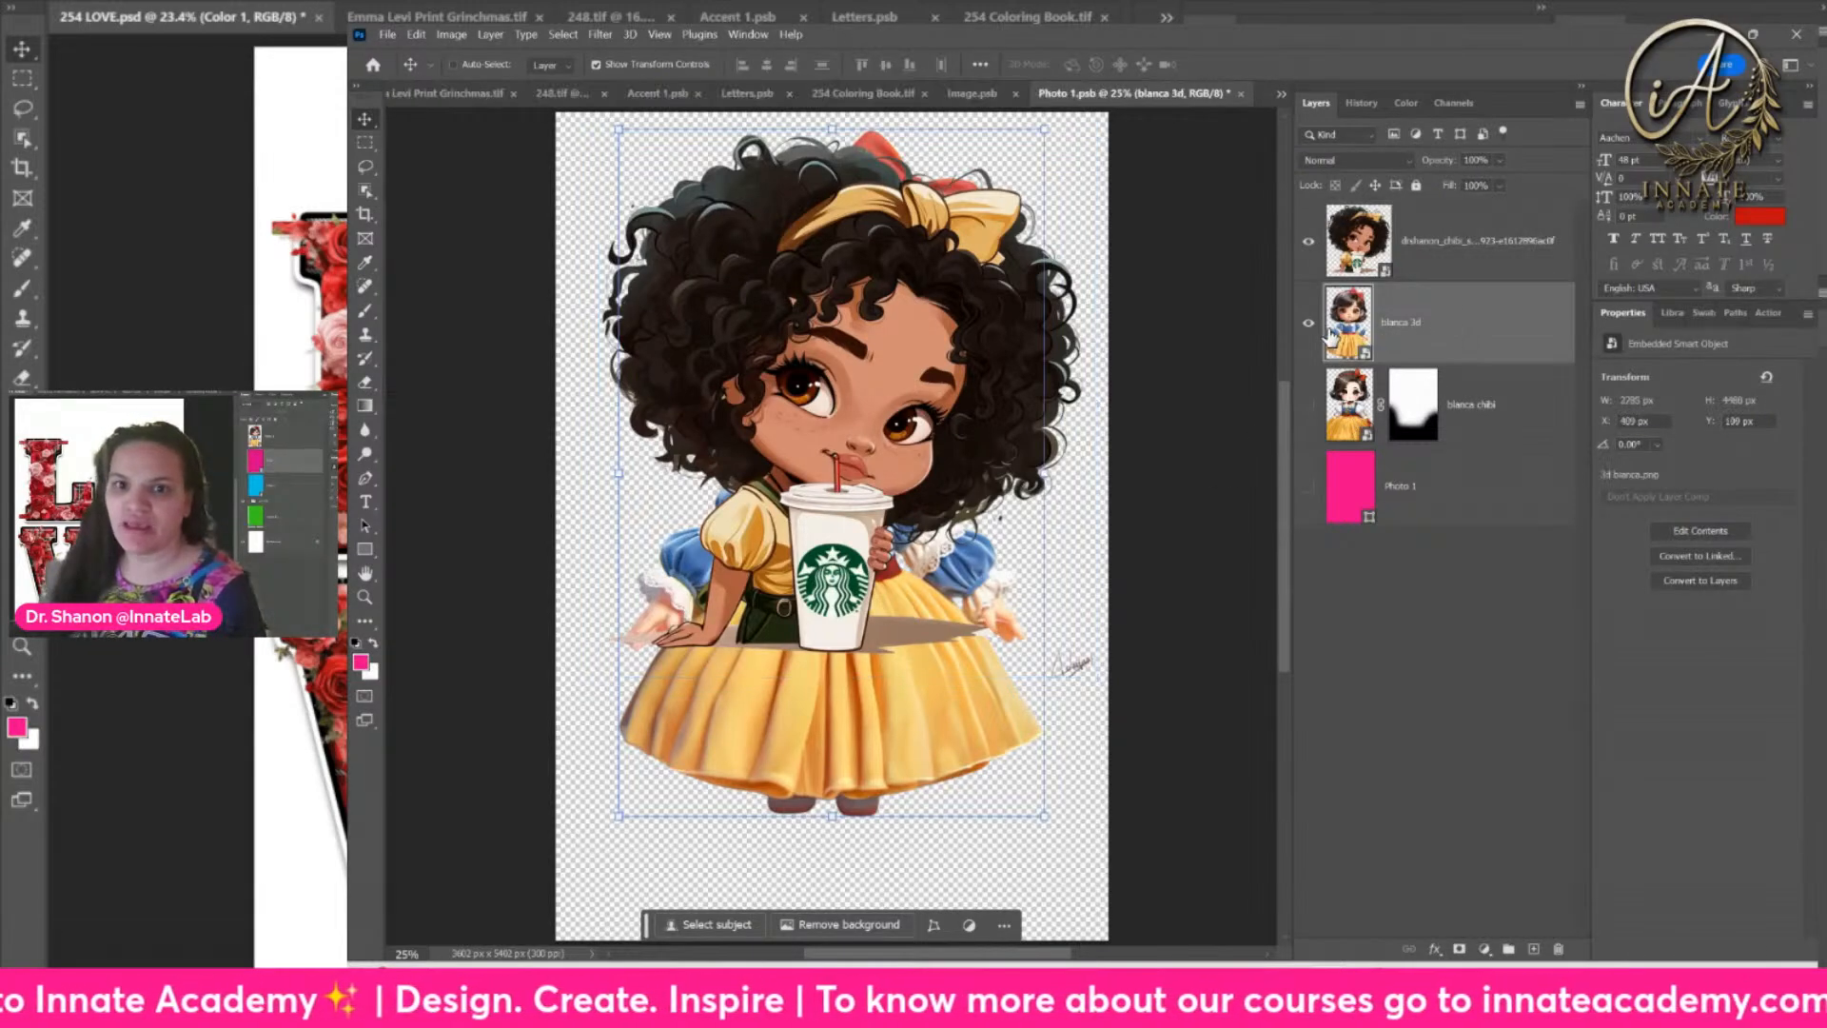
pyautogui.click(1309, 324)
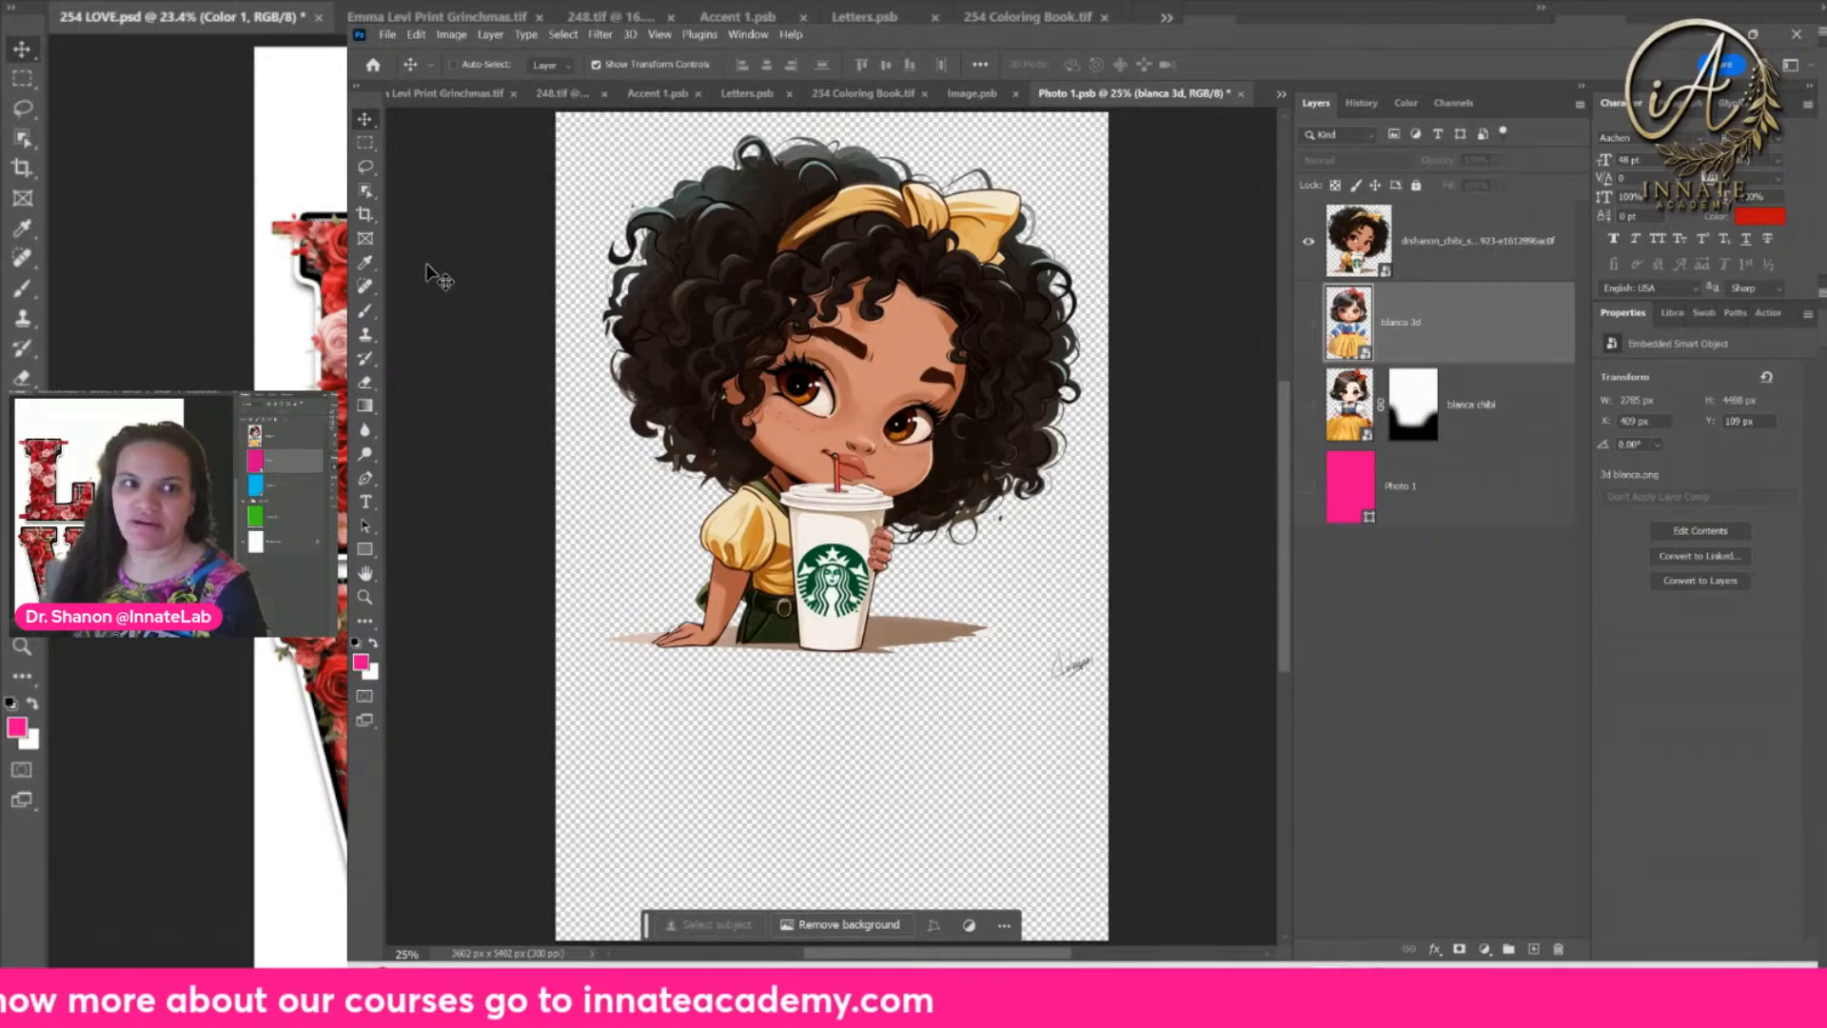
# Step: Rename the placed curly-haired girl layer as SB Girl
pyautogui.click(1391, 255)
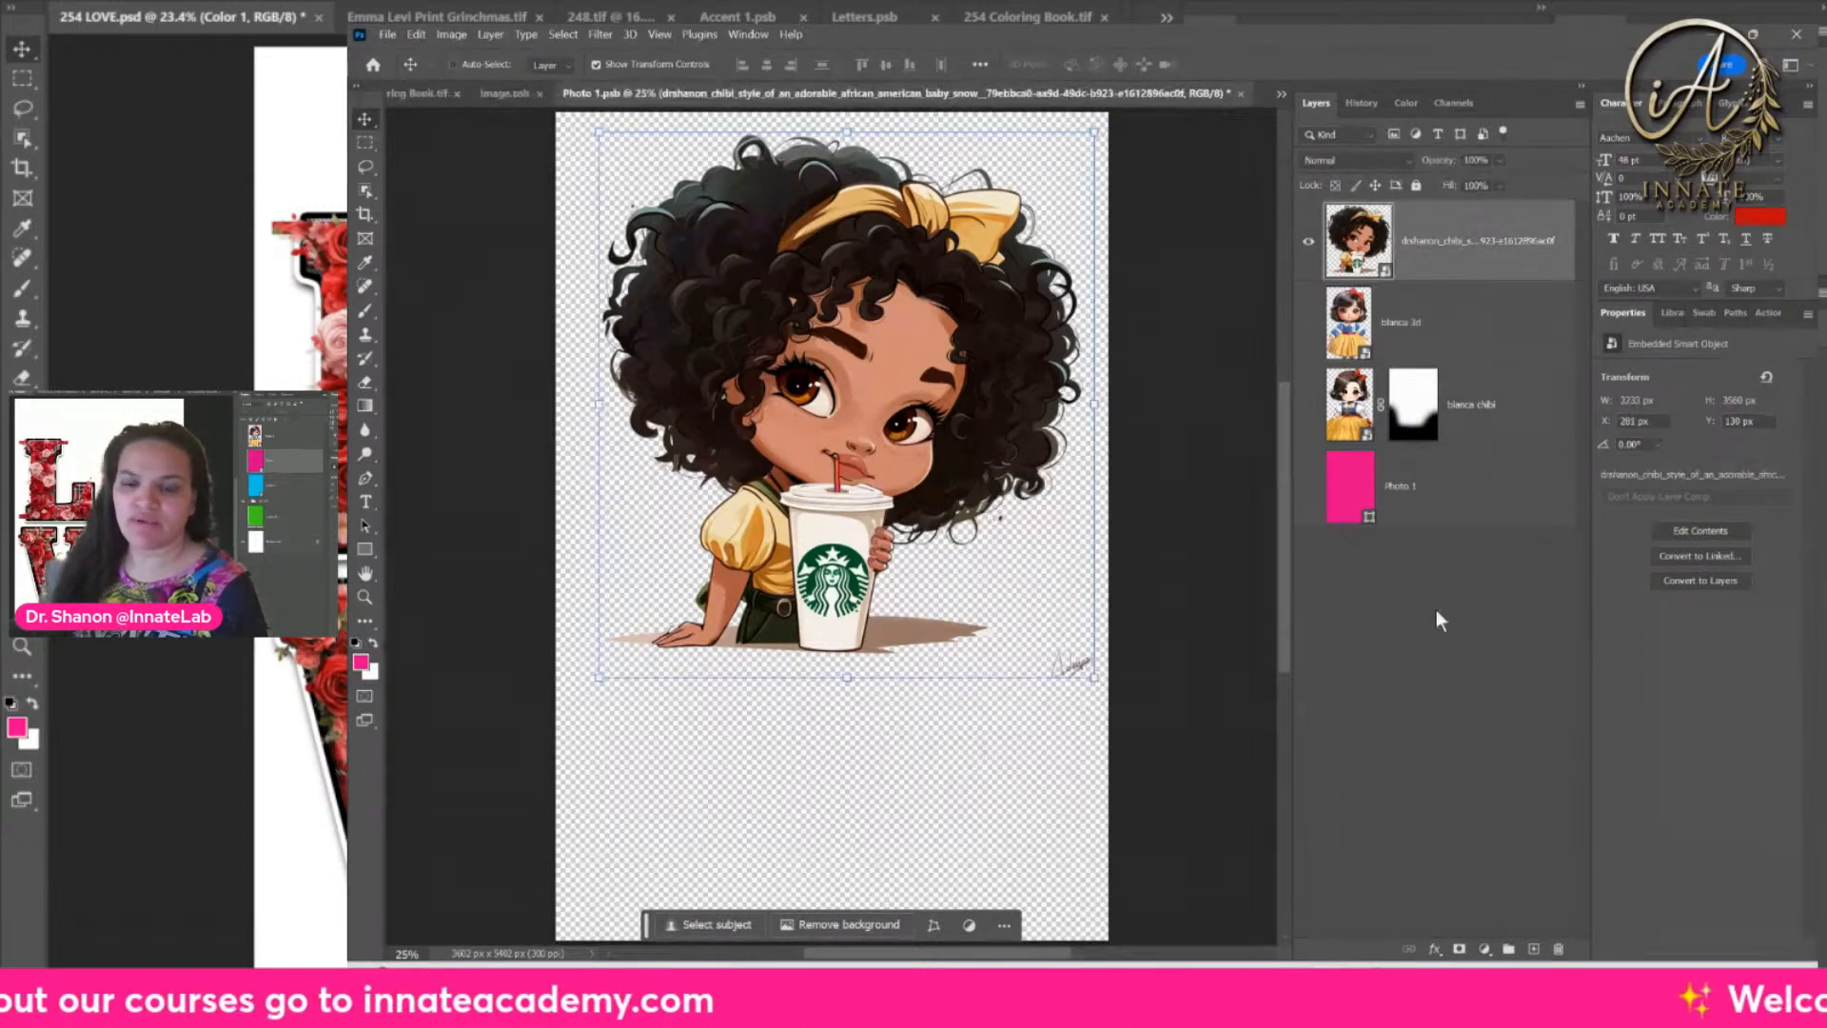
pyautogui.doubleClick(1417, 245)
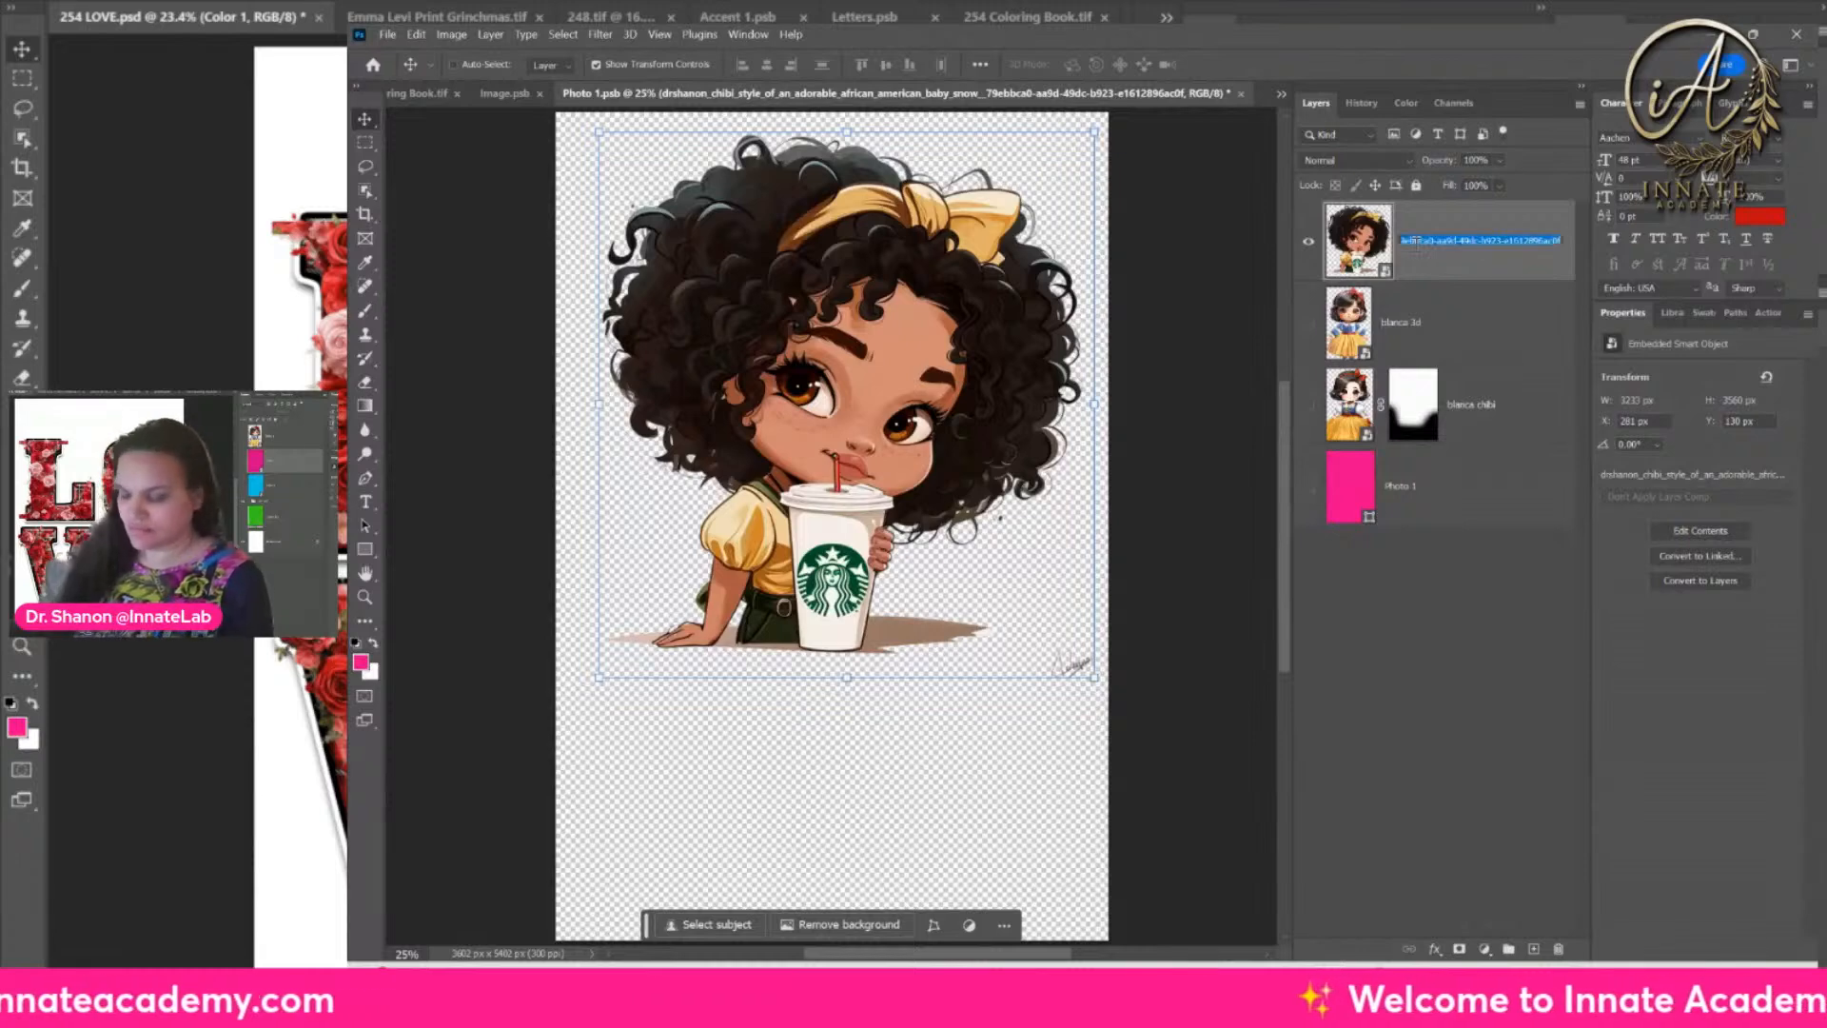
pyautogui.write('SB3')
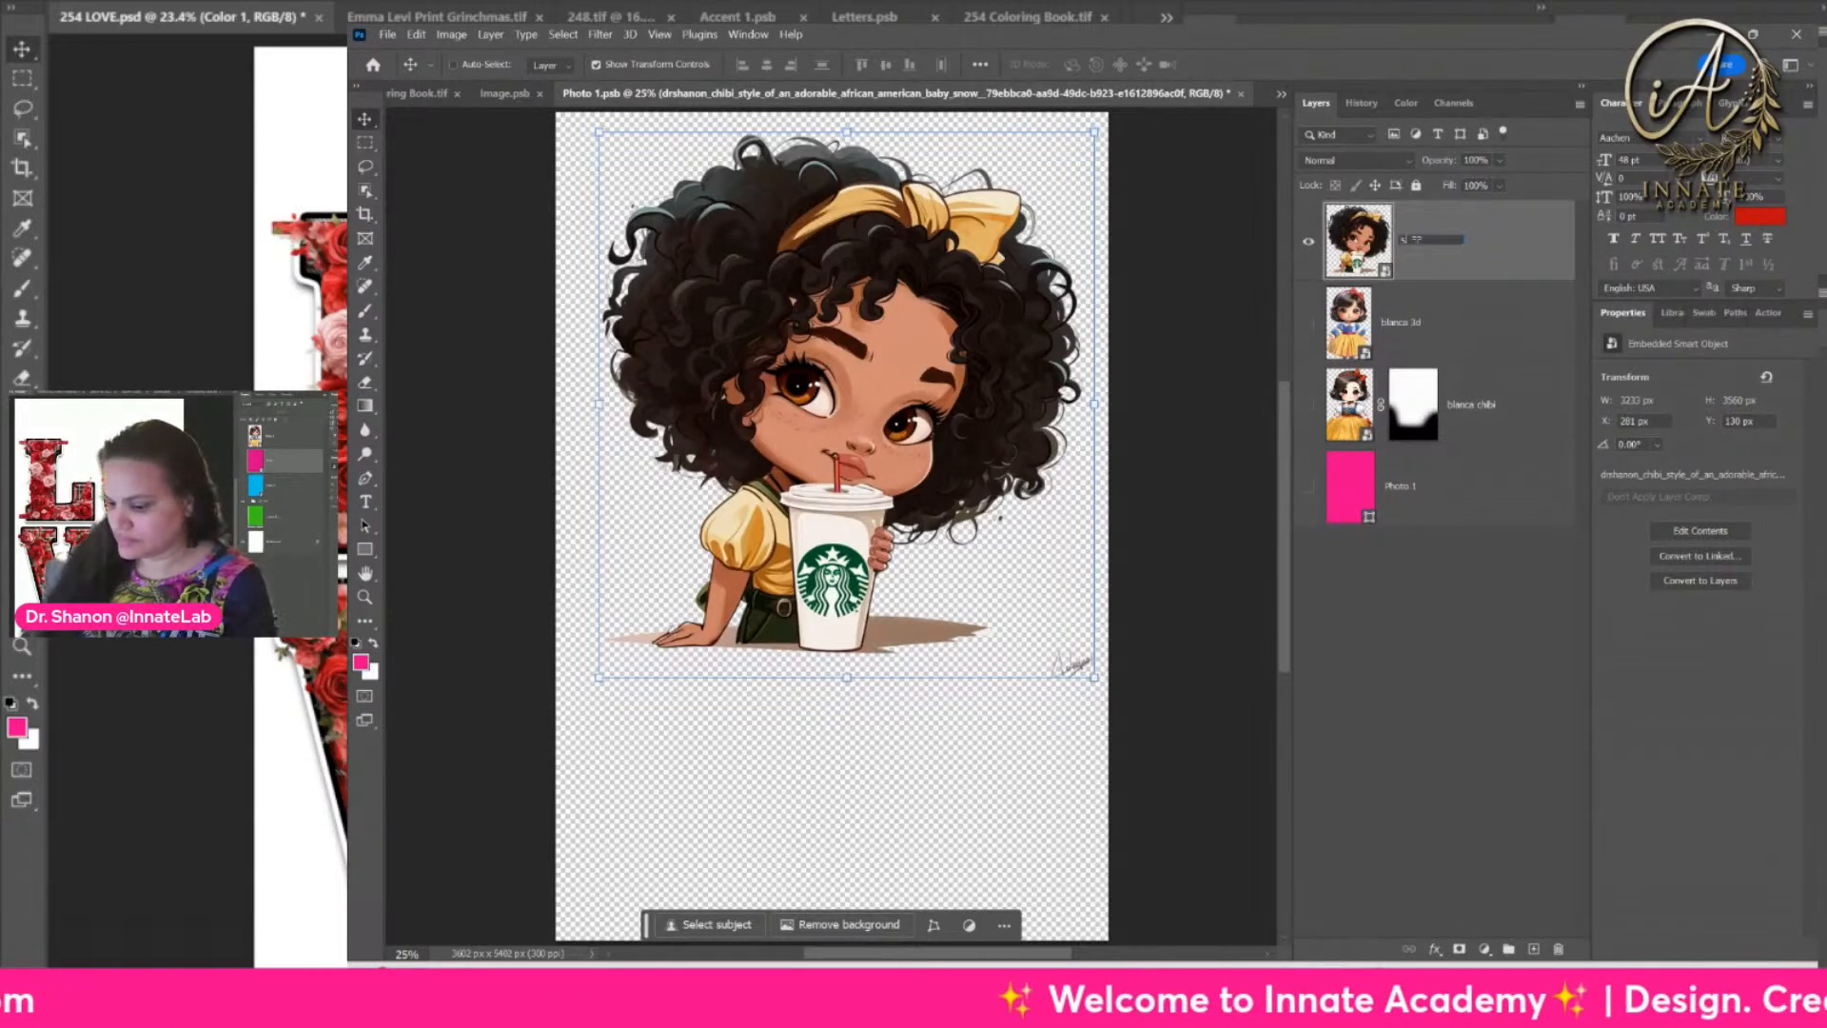
pyautogui.write('irl')
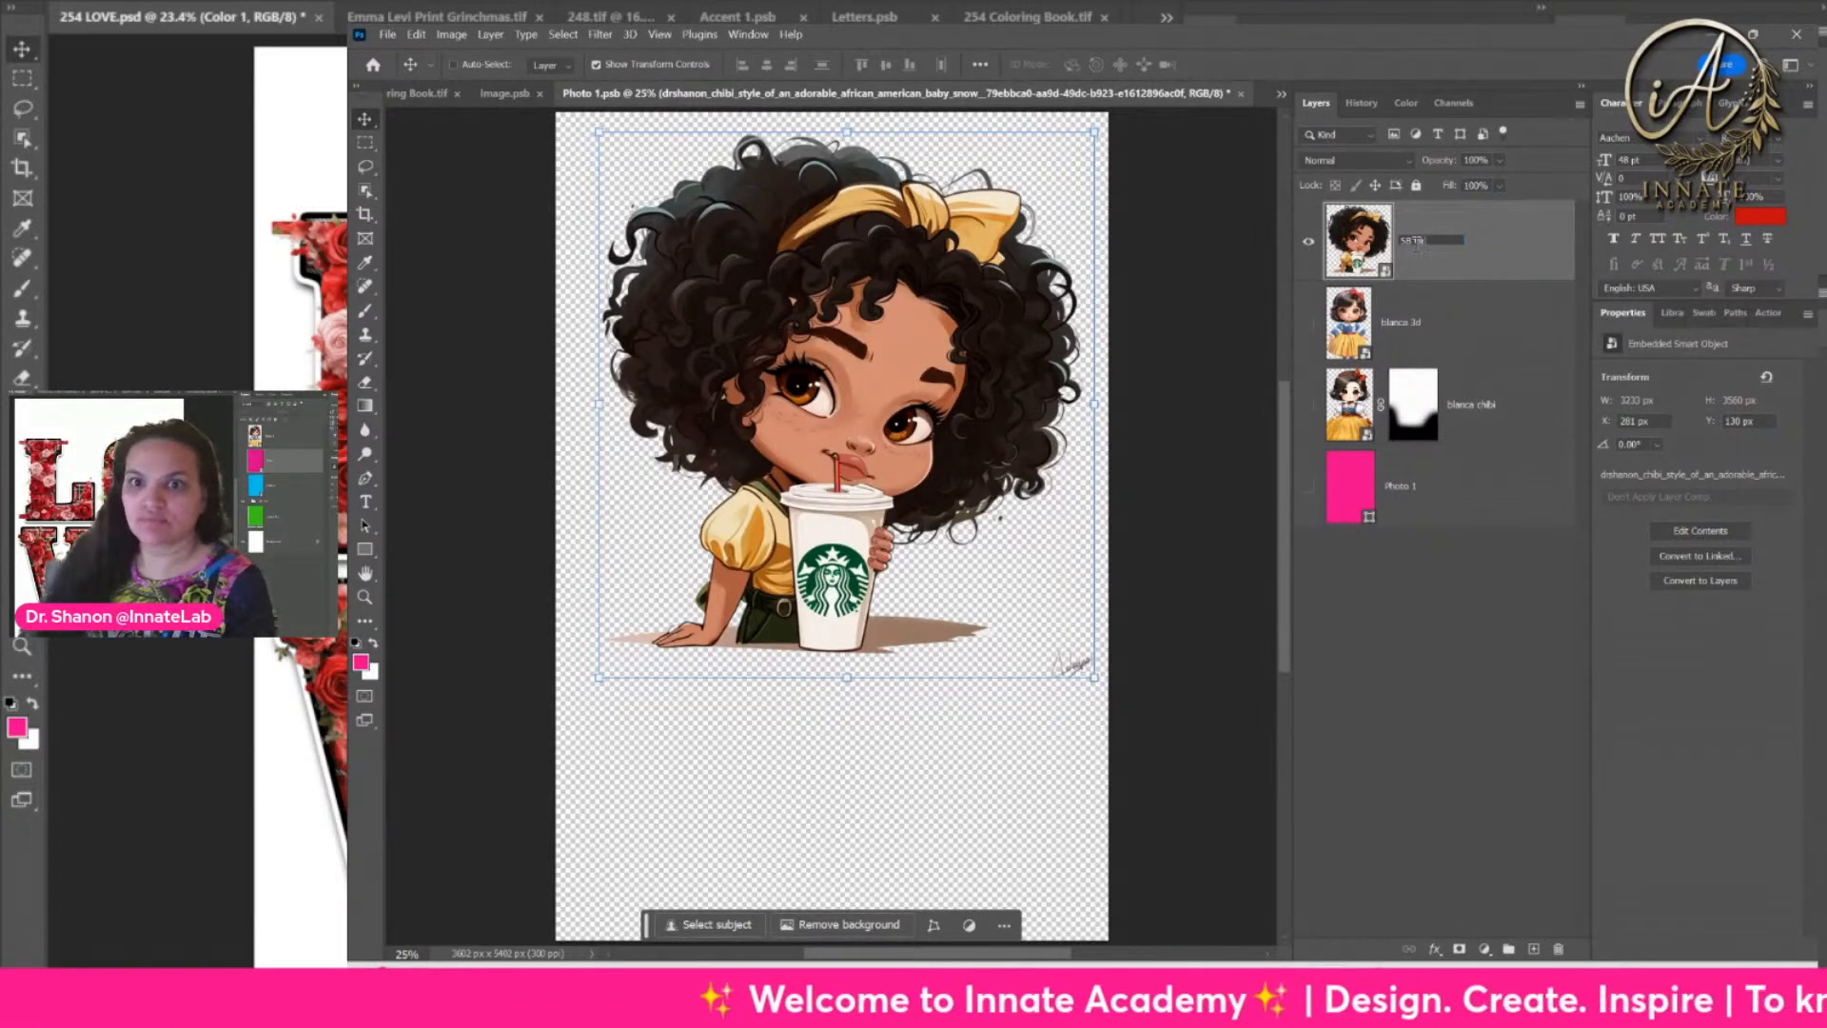
pyautogui.press('Return')
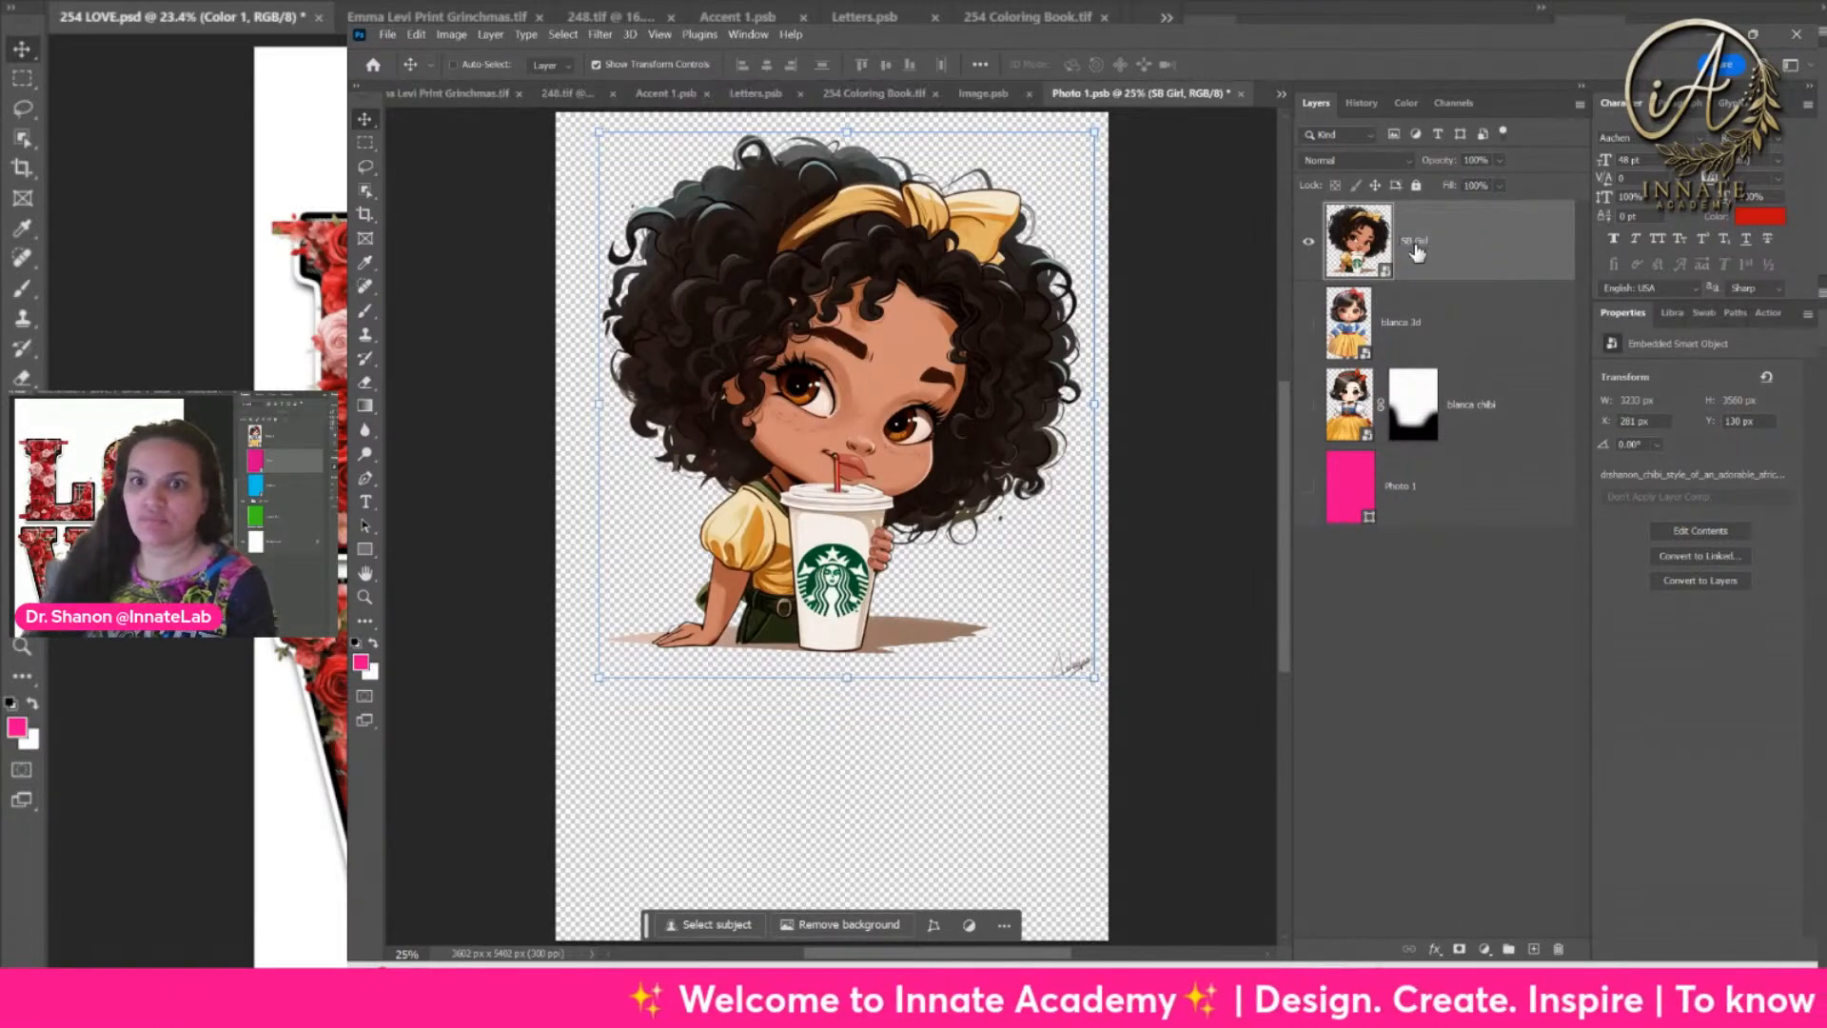
# Step: Add a layer mask to SB Girl and brush black with a large soft brush along her lower edge to fade it
pyautogui.click(1459, 950)
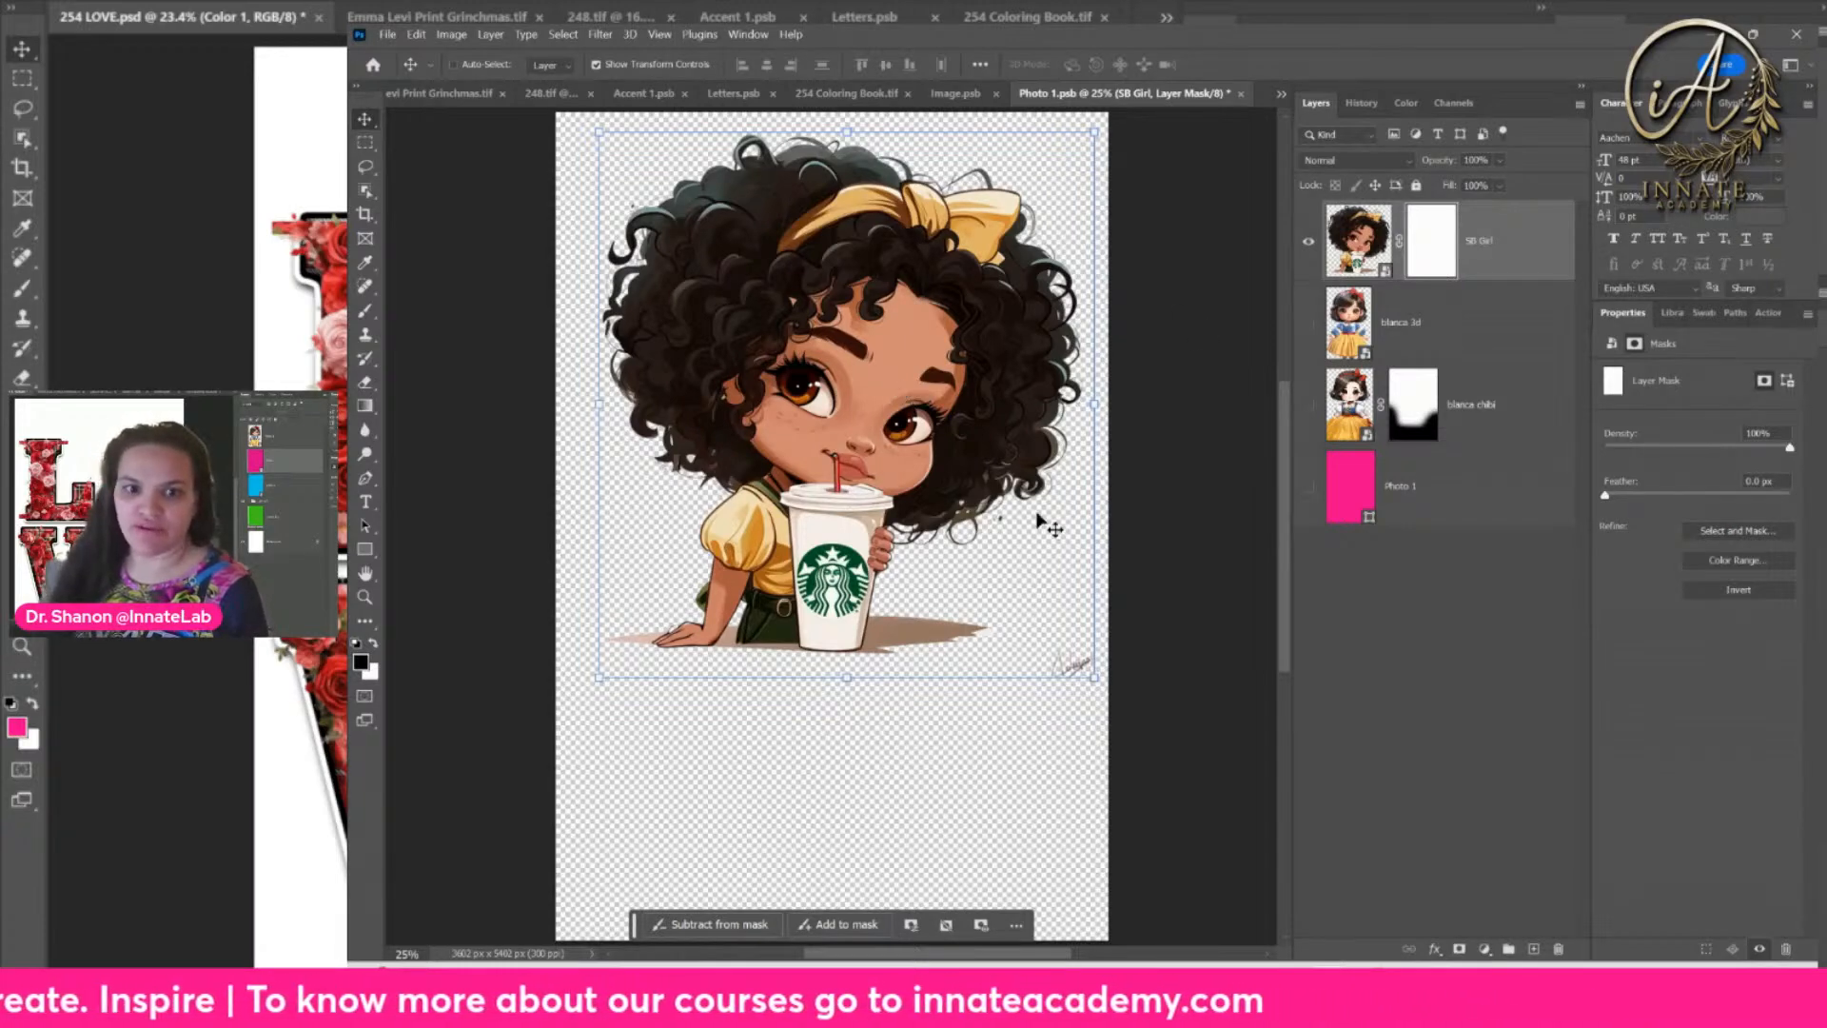
pyautogui.click(365, 314)
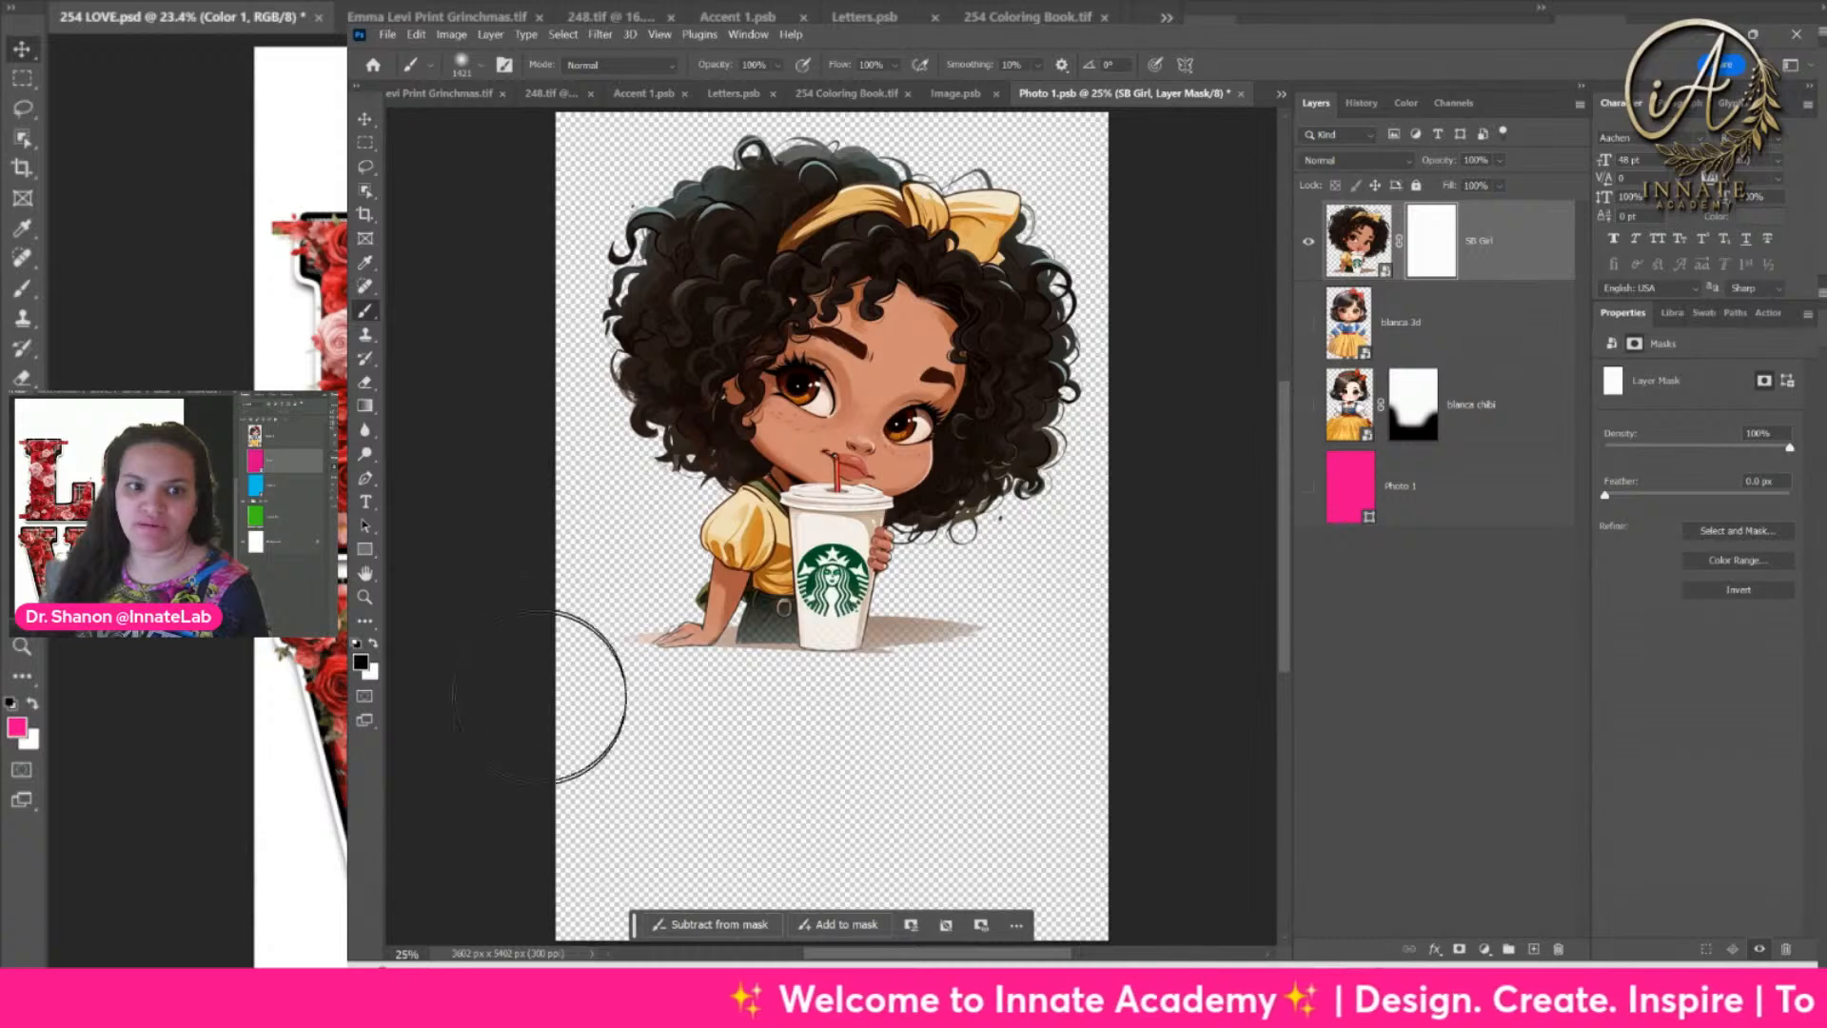
pyautogui.moveTo(785, 780); pyautogui.dragTo(1123, 626)
# Step: Close Photo 1.psb and save its changes so the LOVE design updates
pyautogui.click(1358, 239)
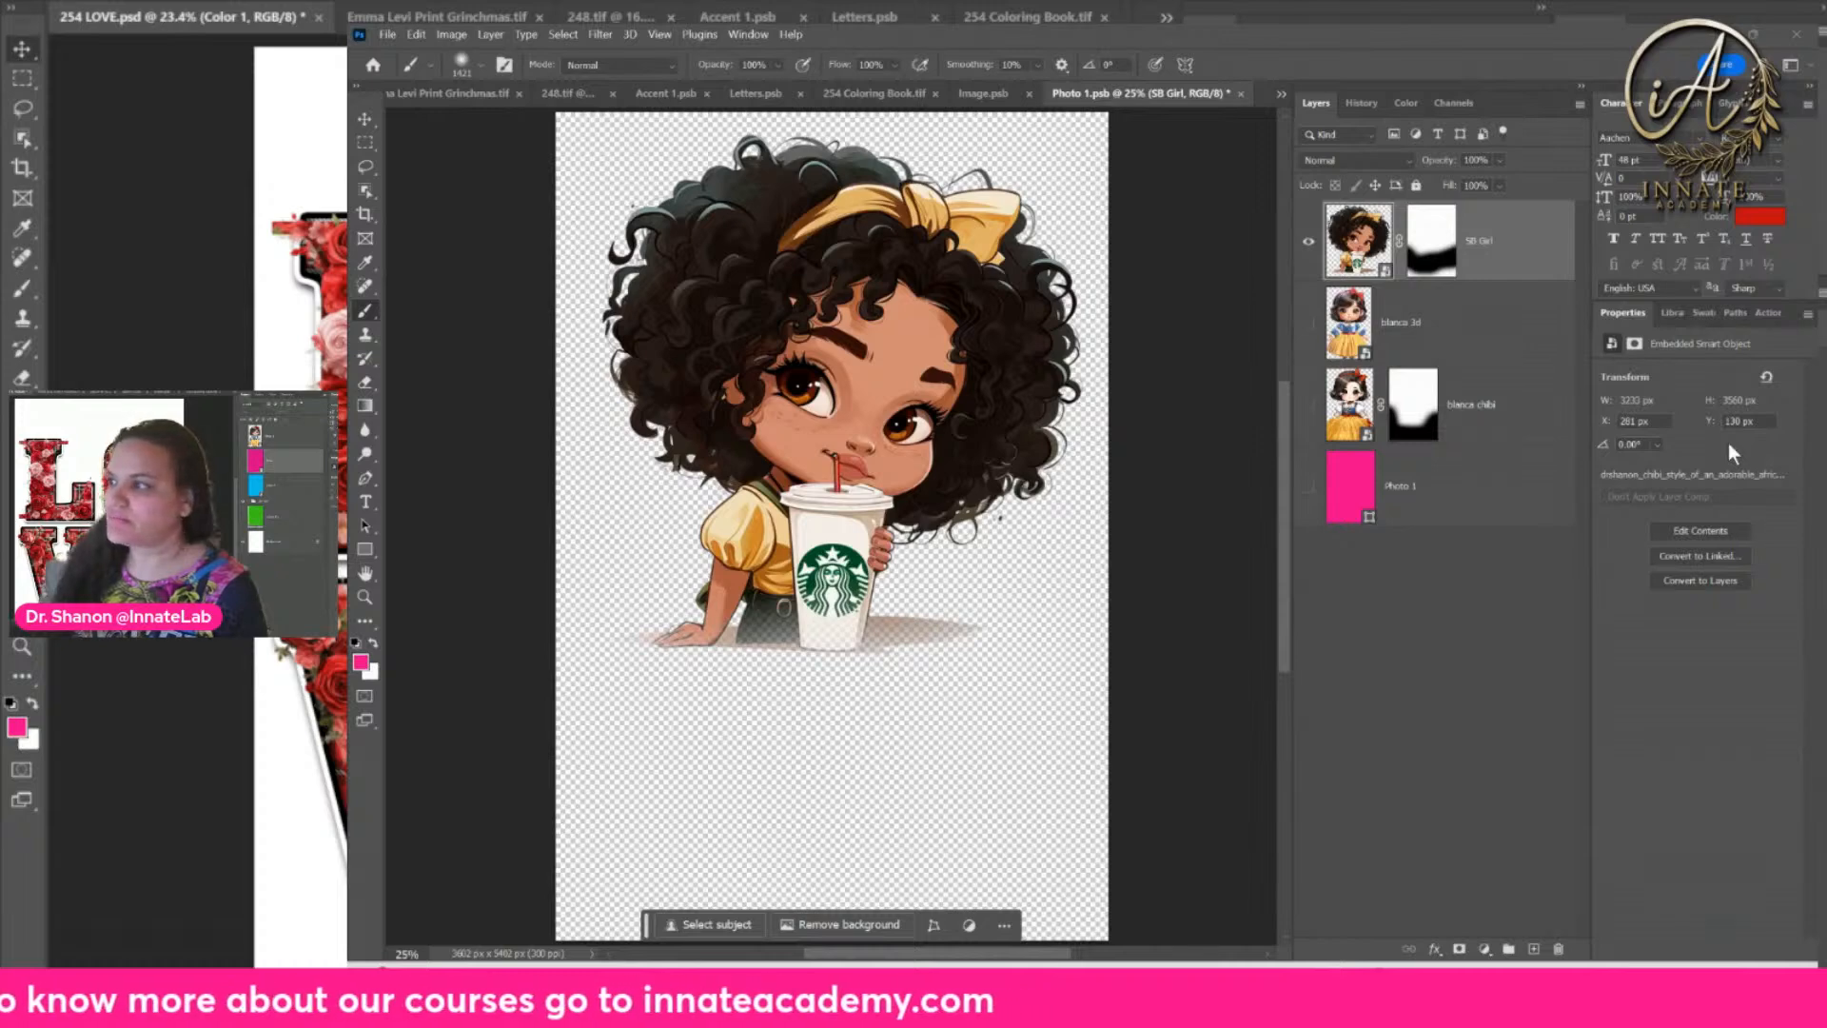
pyautogui.hotkey('ctrl', 'w')
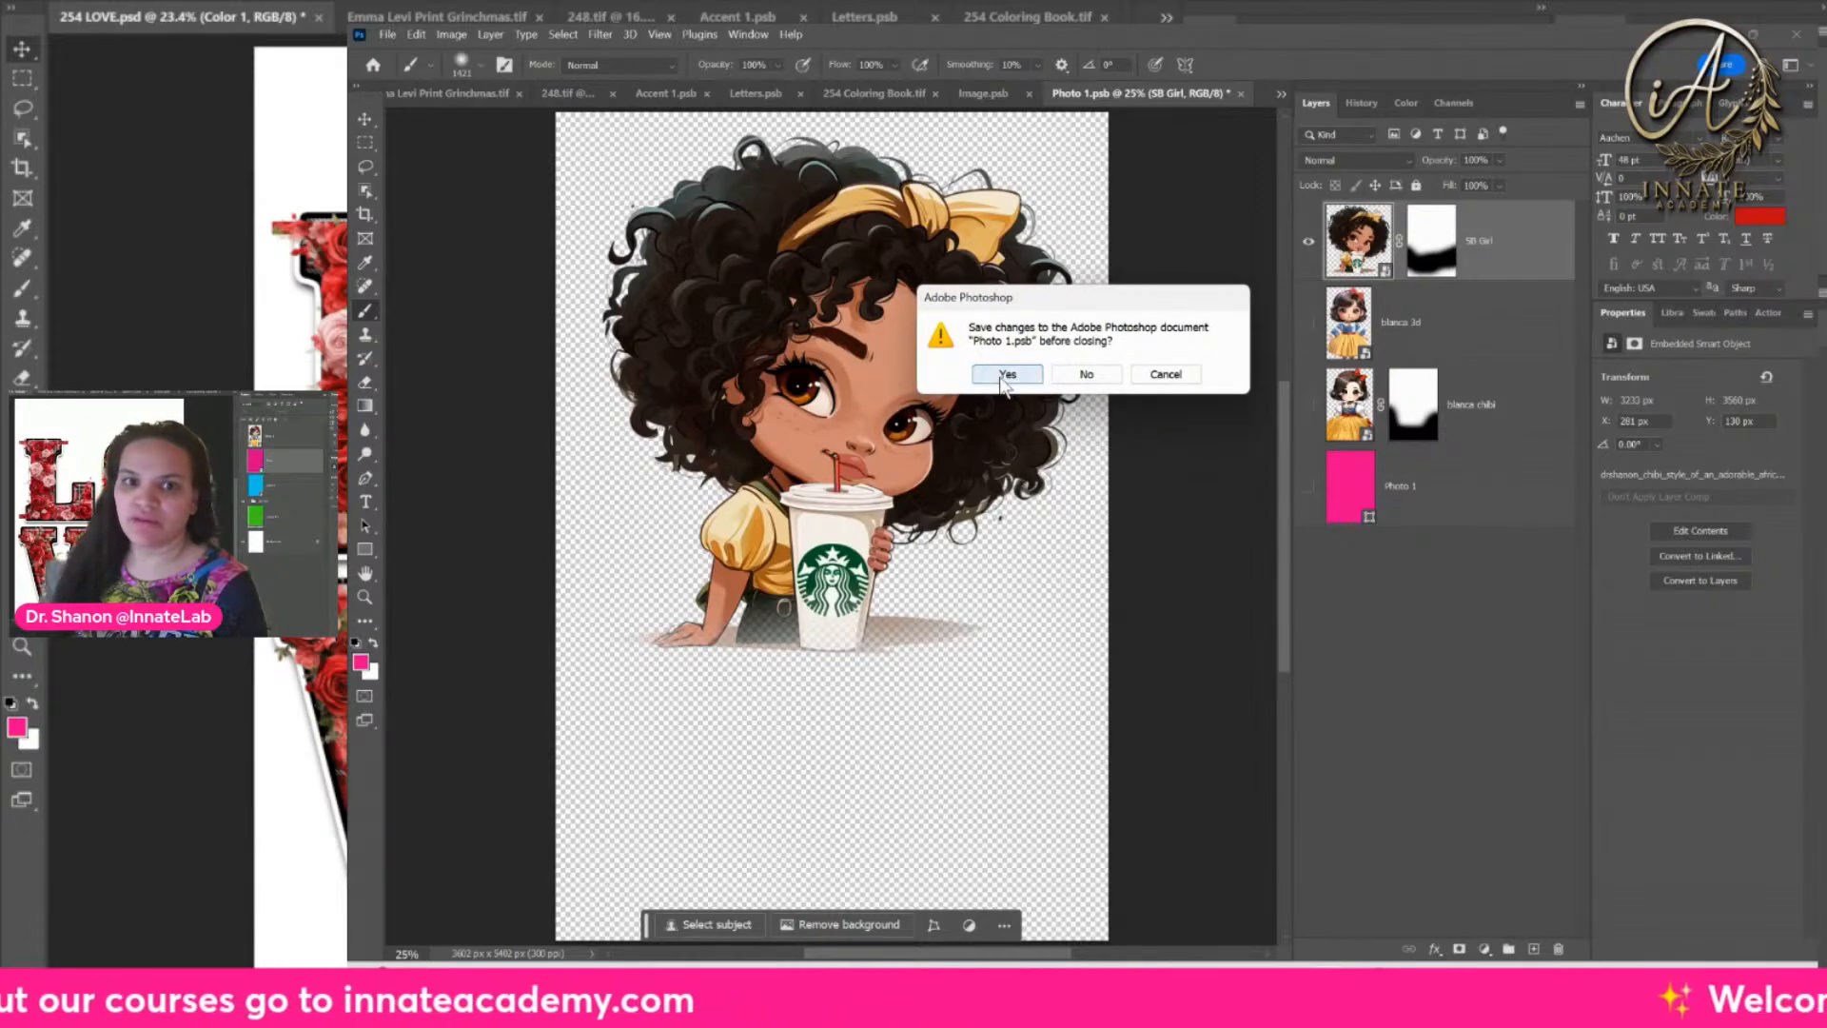
pyautogui.click(1006, 374)
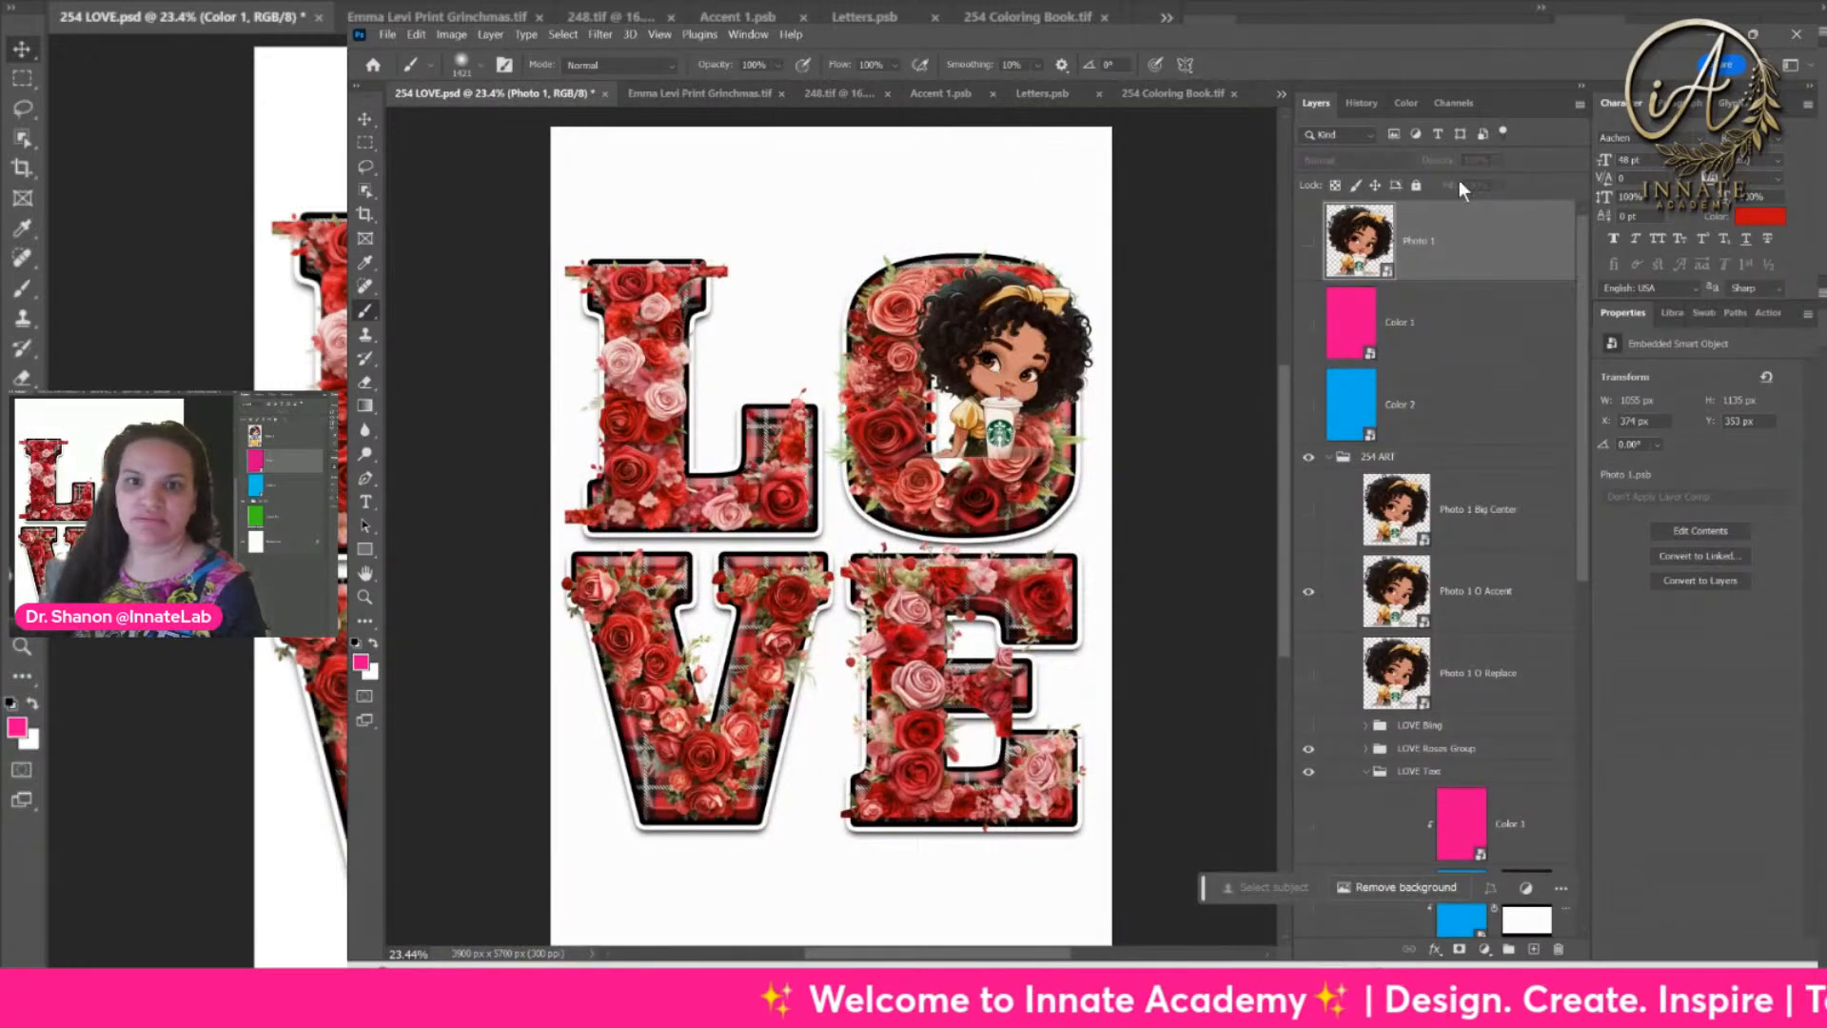
# Step: Preview the Photo 1 Big Center placement instead of Photo 1 O Accent, and switch back to the O Accent placement
pyautogui.scroll(-2, 1542, 542)
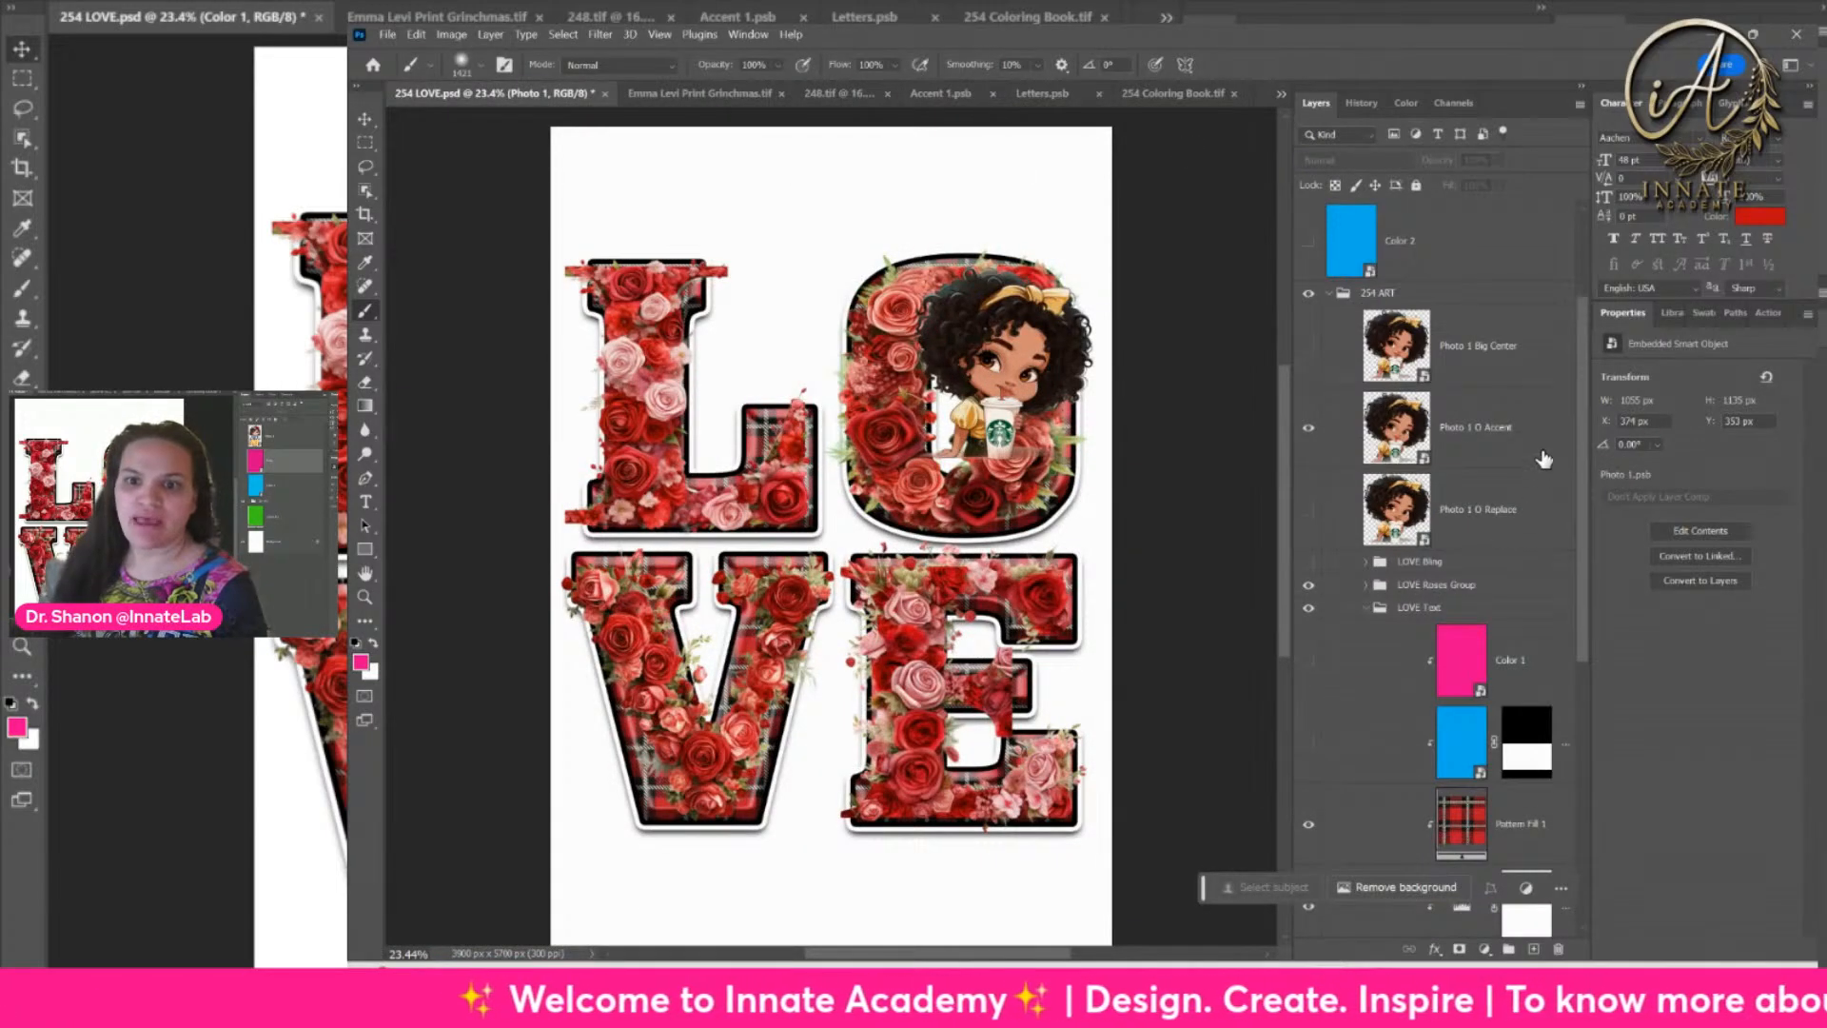
pyautogui.click(1544, 460)
pyautogui.click(360, 120)
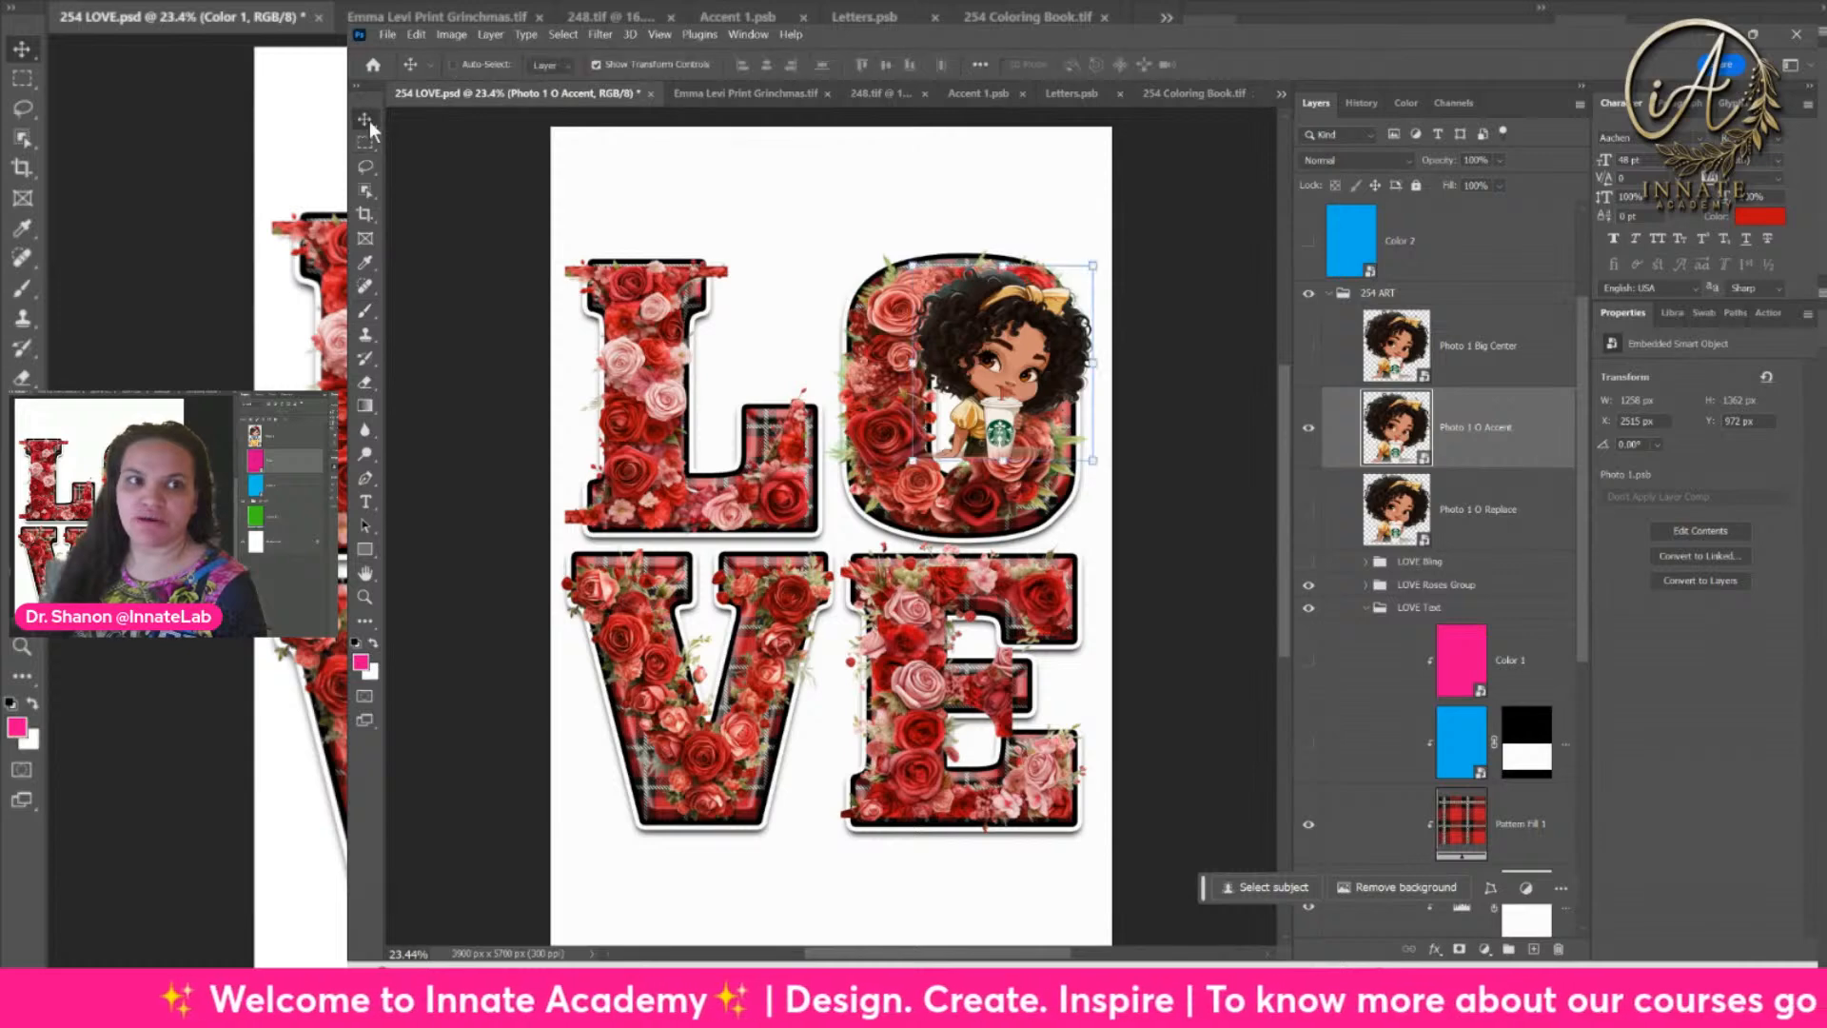
pyautogui.click(1309, 427)
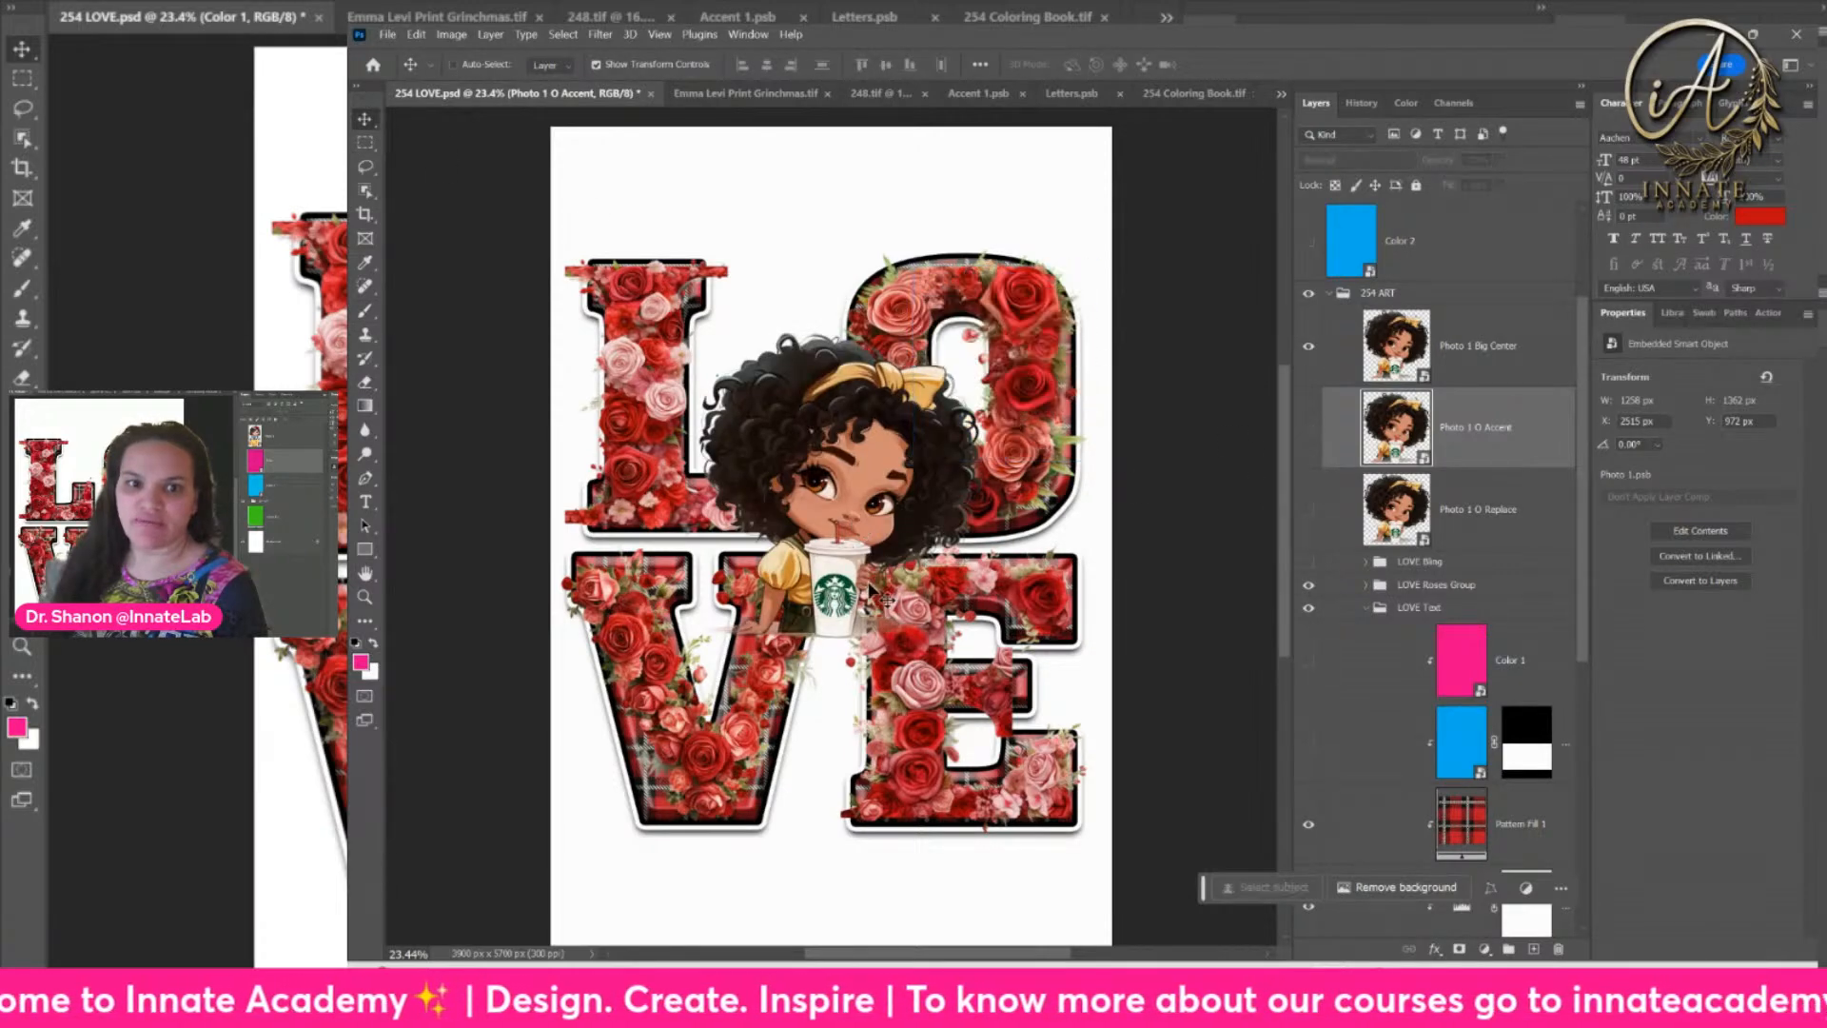
pyautogui.click(1309, 427)
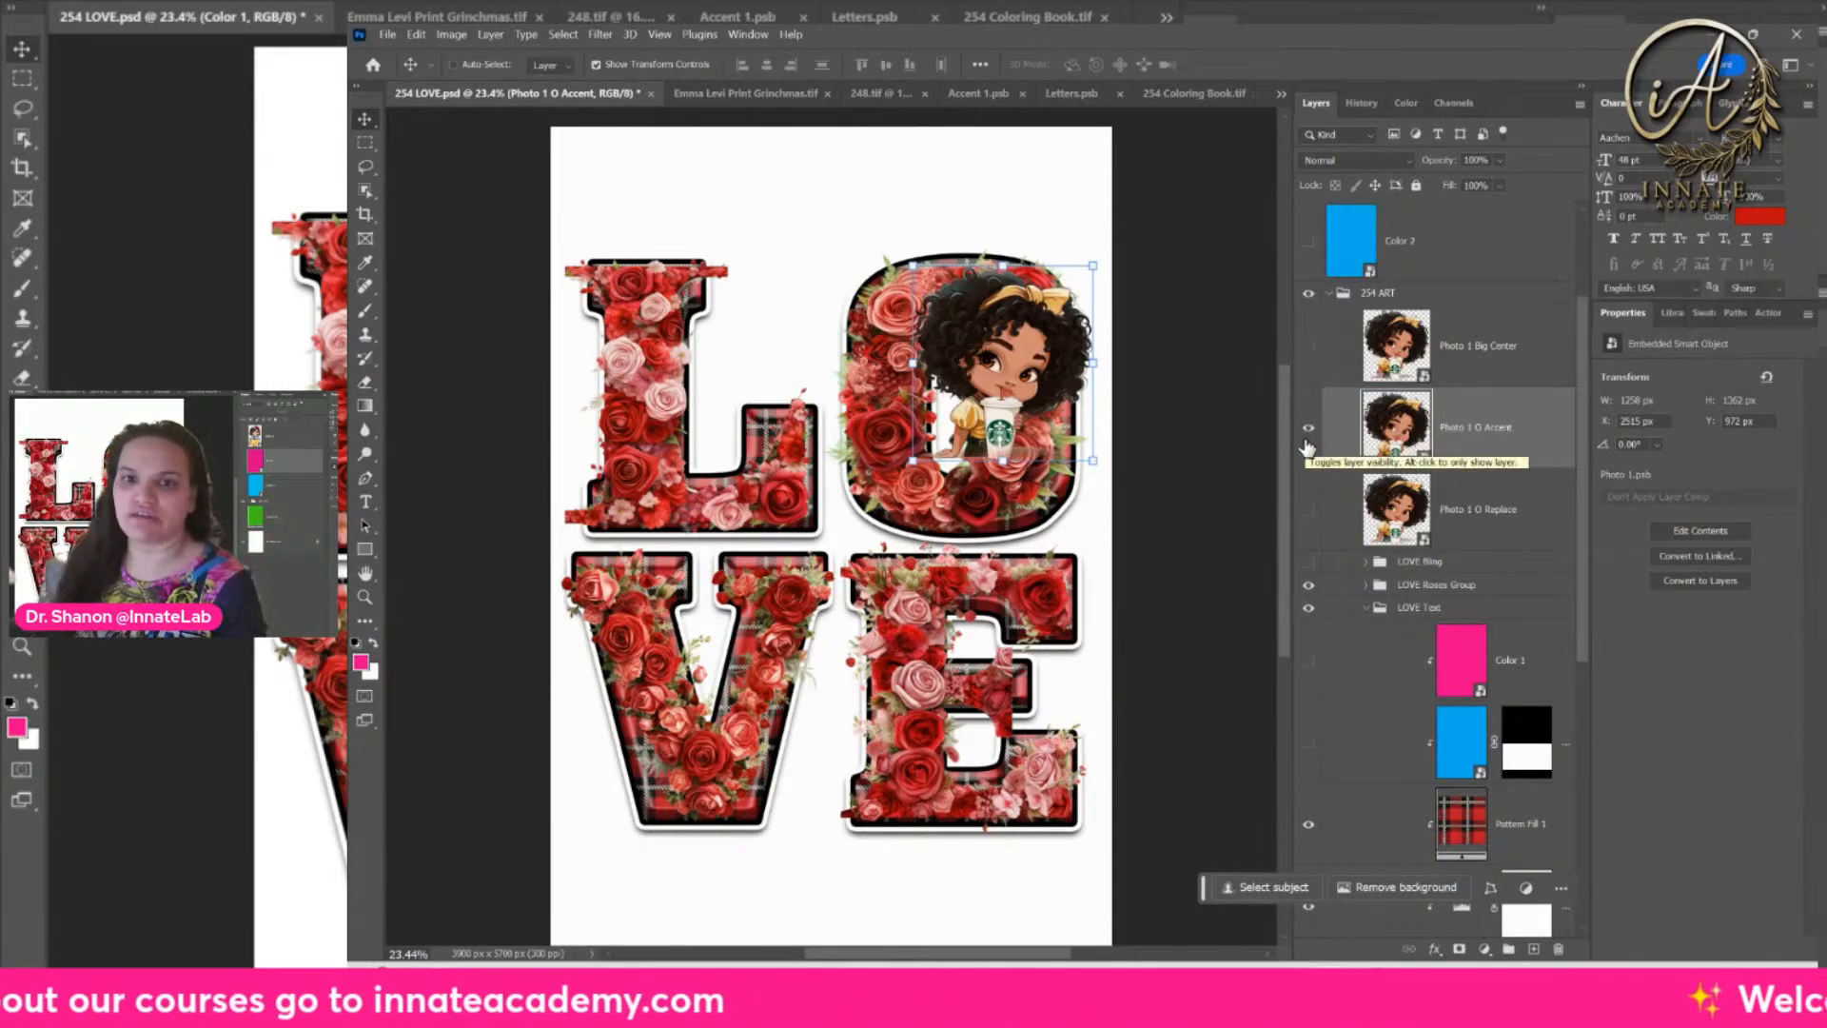
# Step: Hide the Photo 1 O Accent placement, show Photo 1 O Replace instead, and select that layer
pyautogui.click(1309, 427)
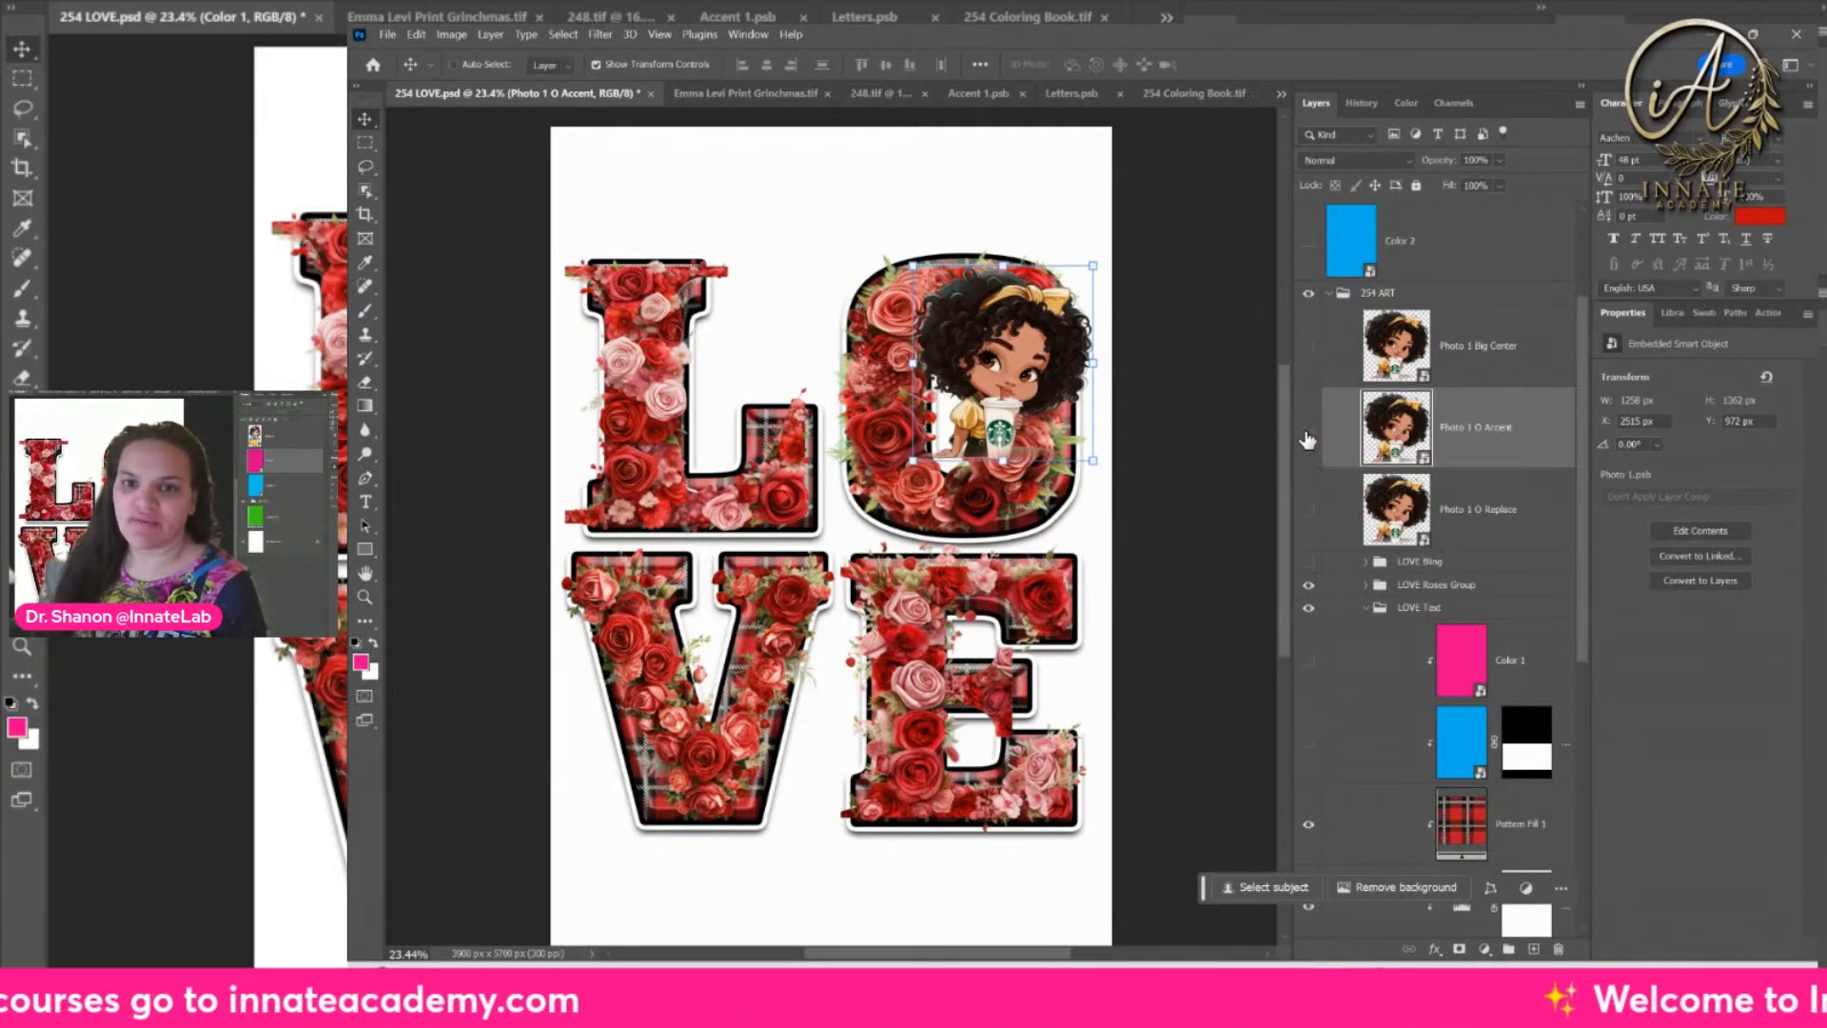
pyautogui.click(1308, 517)
pyautogui.click(1463, 525)
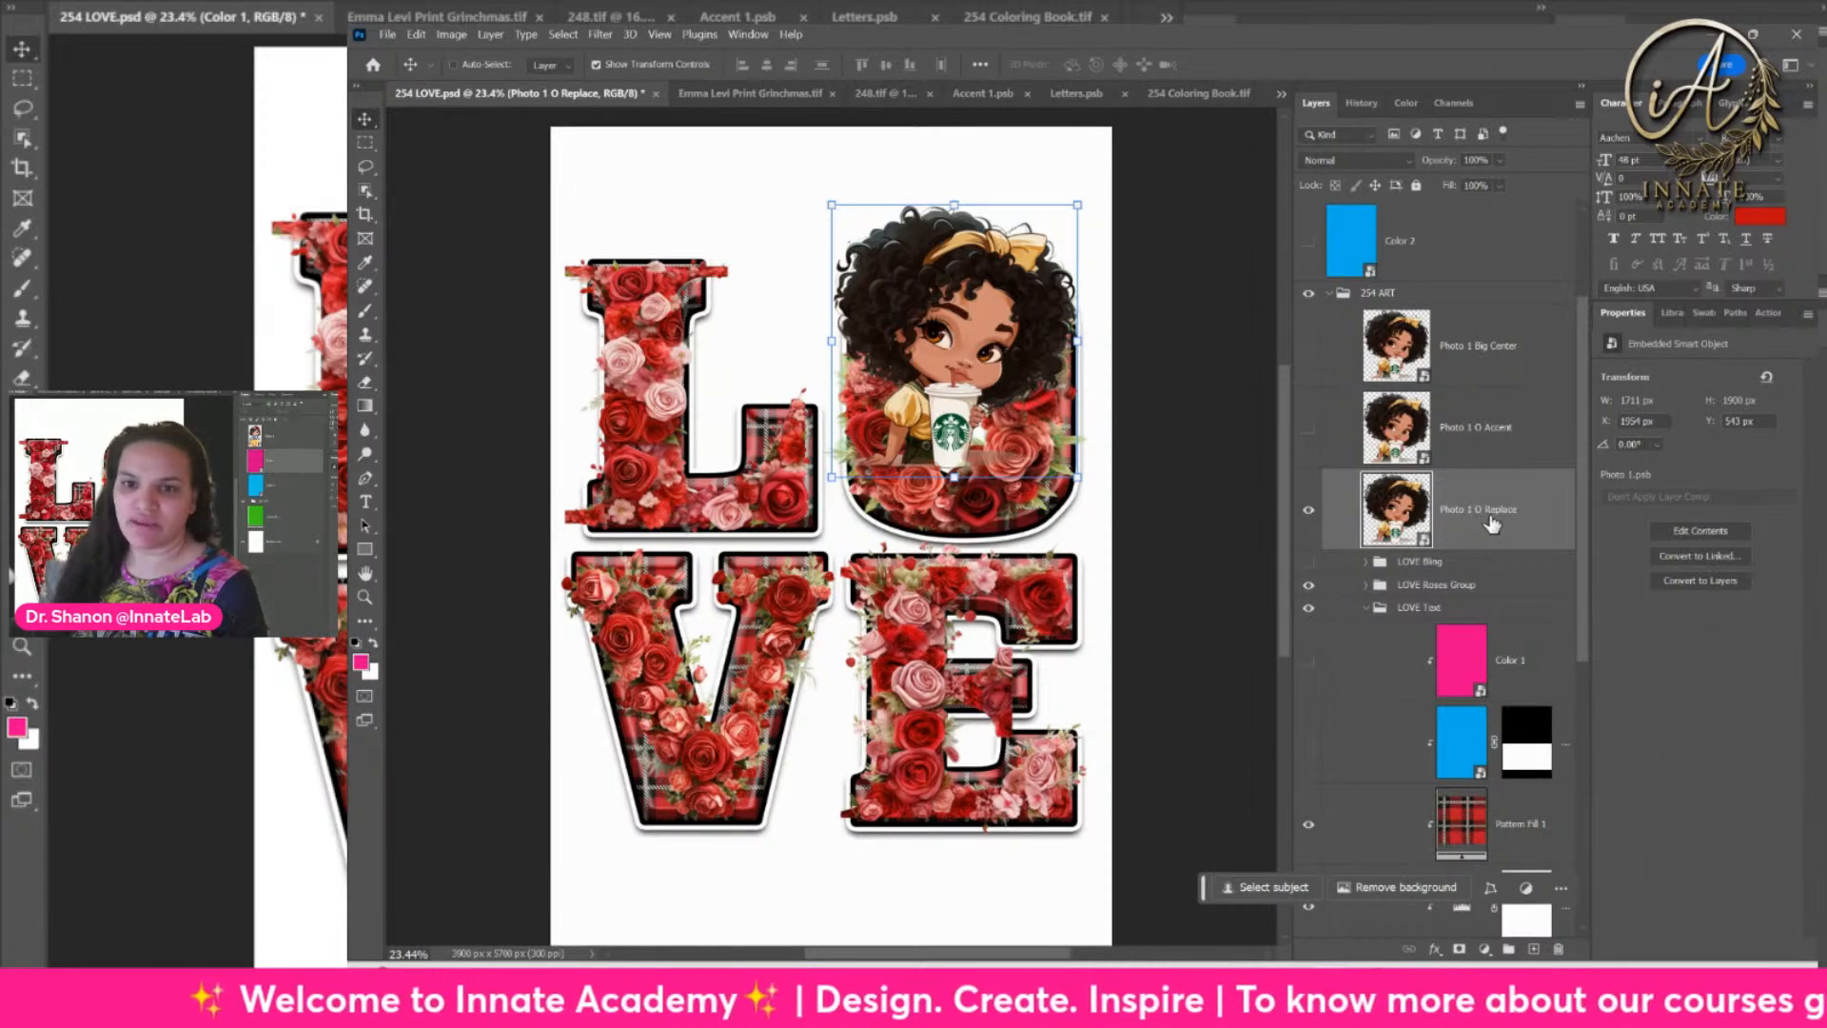
# Step: Move the Photo 1 O Replace girl down over the letter O and enlarge her slightly to cover it
pyautogui.moveTo(955, 476); pyautogui.dragTo(971, 540)
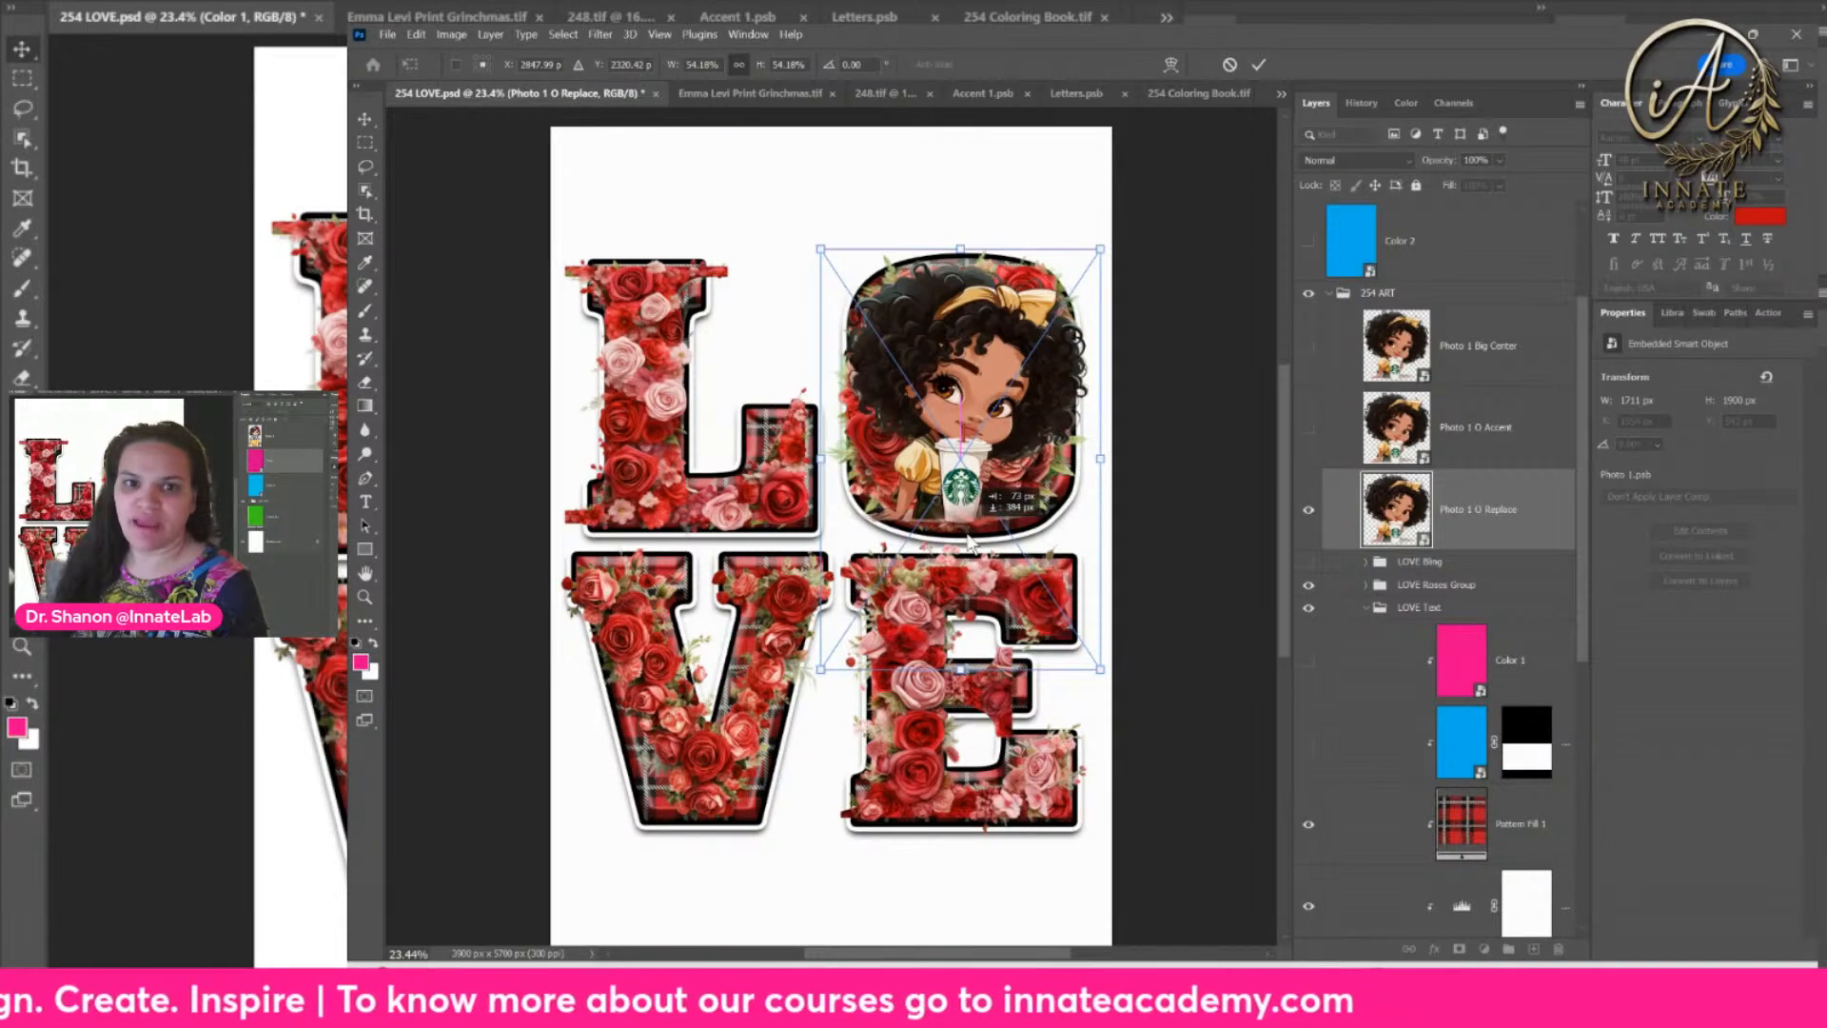
pyautogui.moveTo(970, 541); pyautogui.dragTo(972, 542)
pyautogui.moveTo(963, 669); pyautogui.dragTo(960, 698)
pyautogui.moveTo(984, 498); pyautogui.dragTo(987, 492)
pyautogui.press('Return')
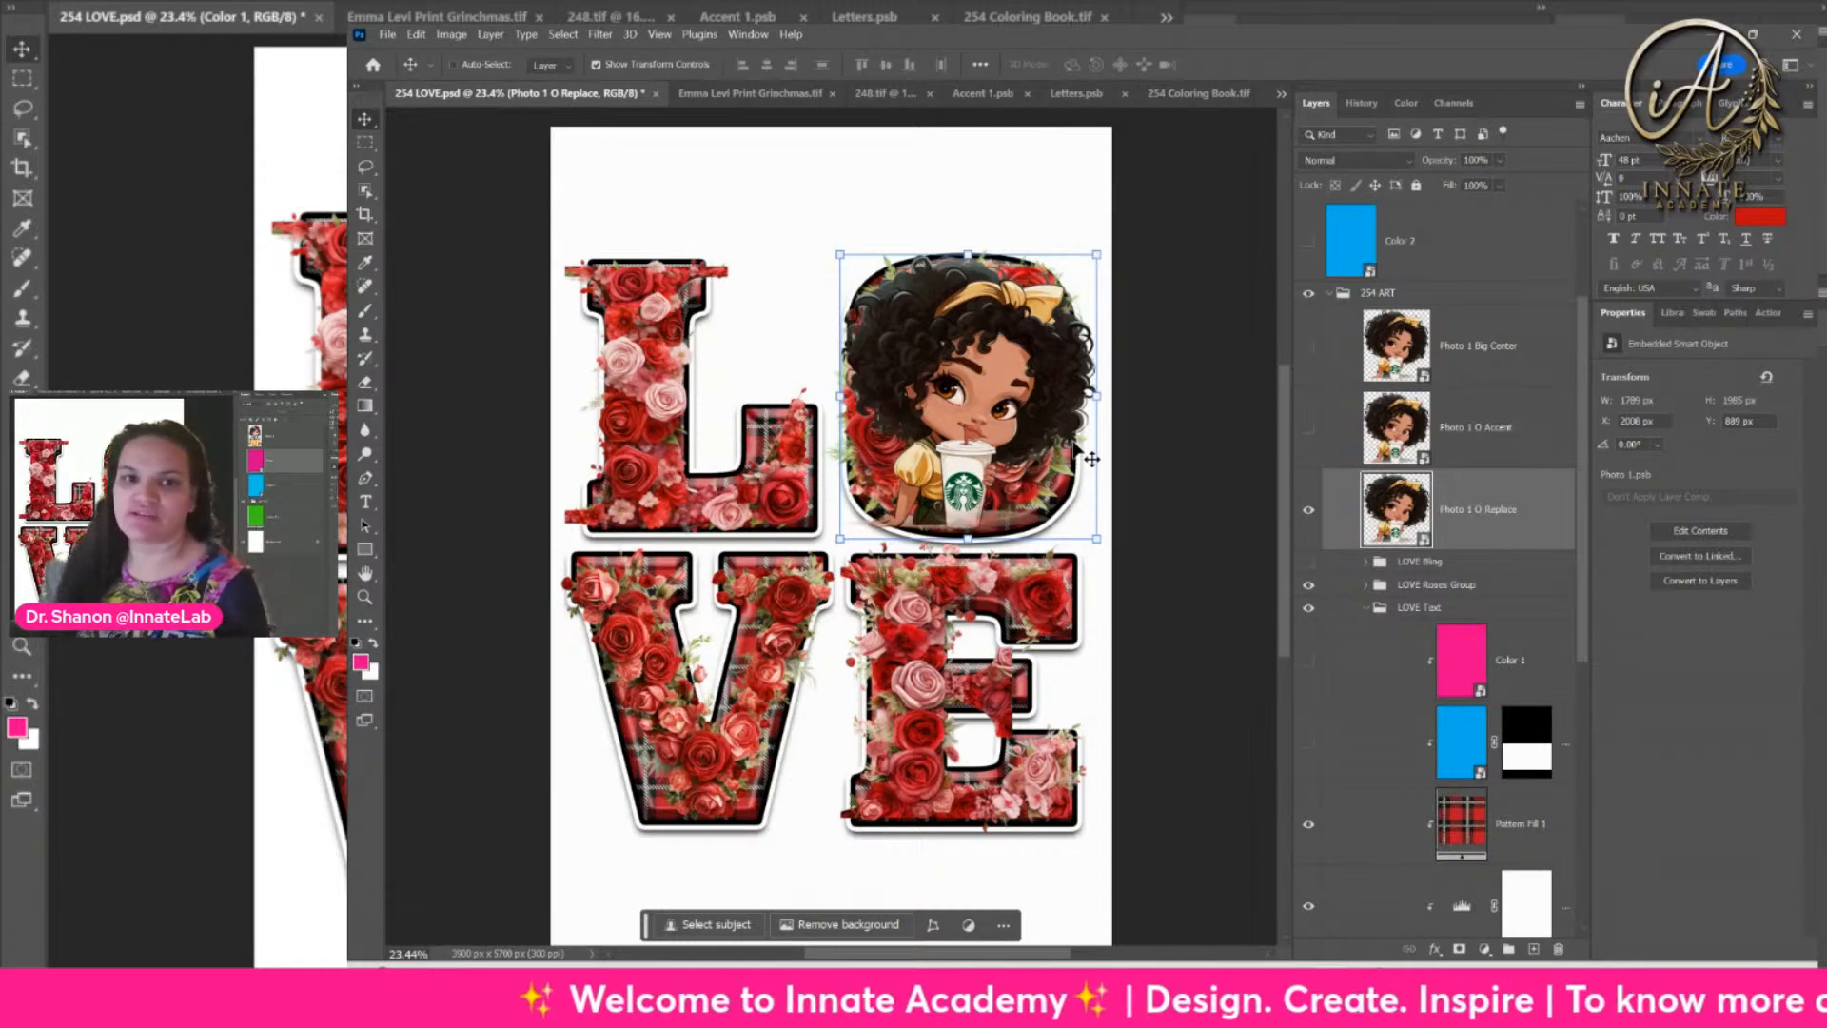
# Step: Open the contents of the Color 1 smart object in the LOVE Text group
pyautogui.click(1486, 436)
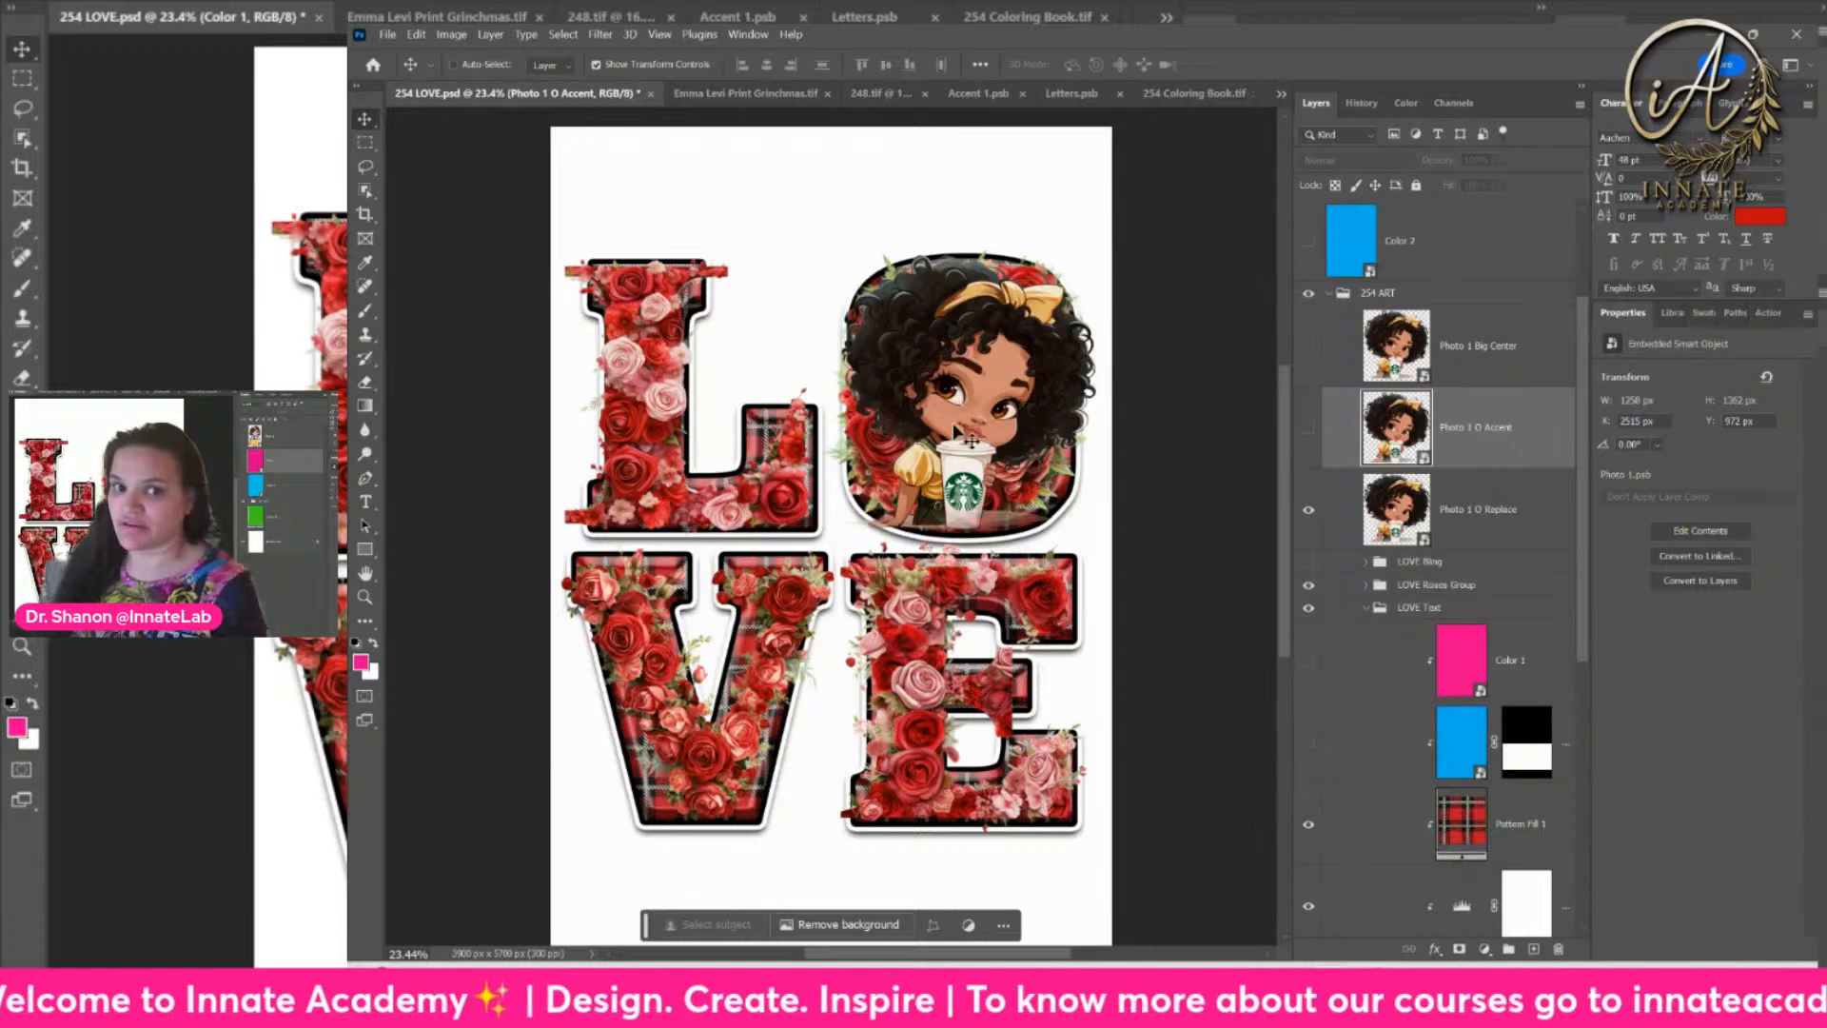
pyautogui.click(1497, 609)
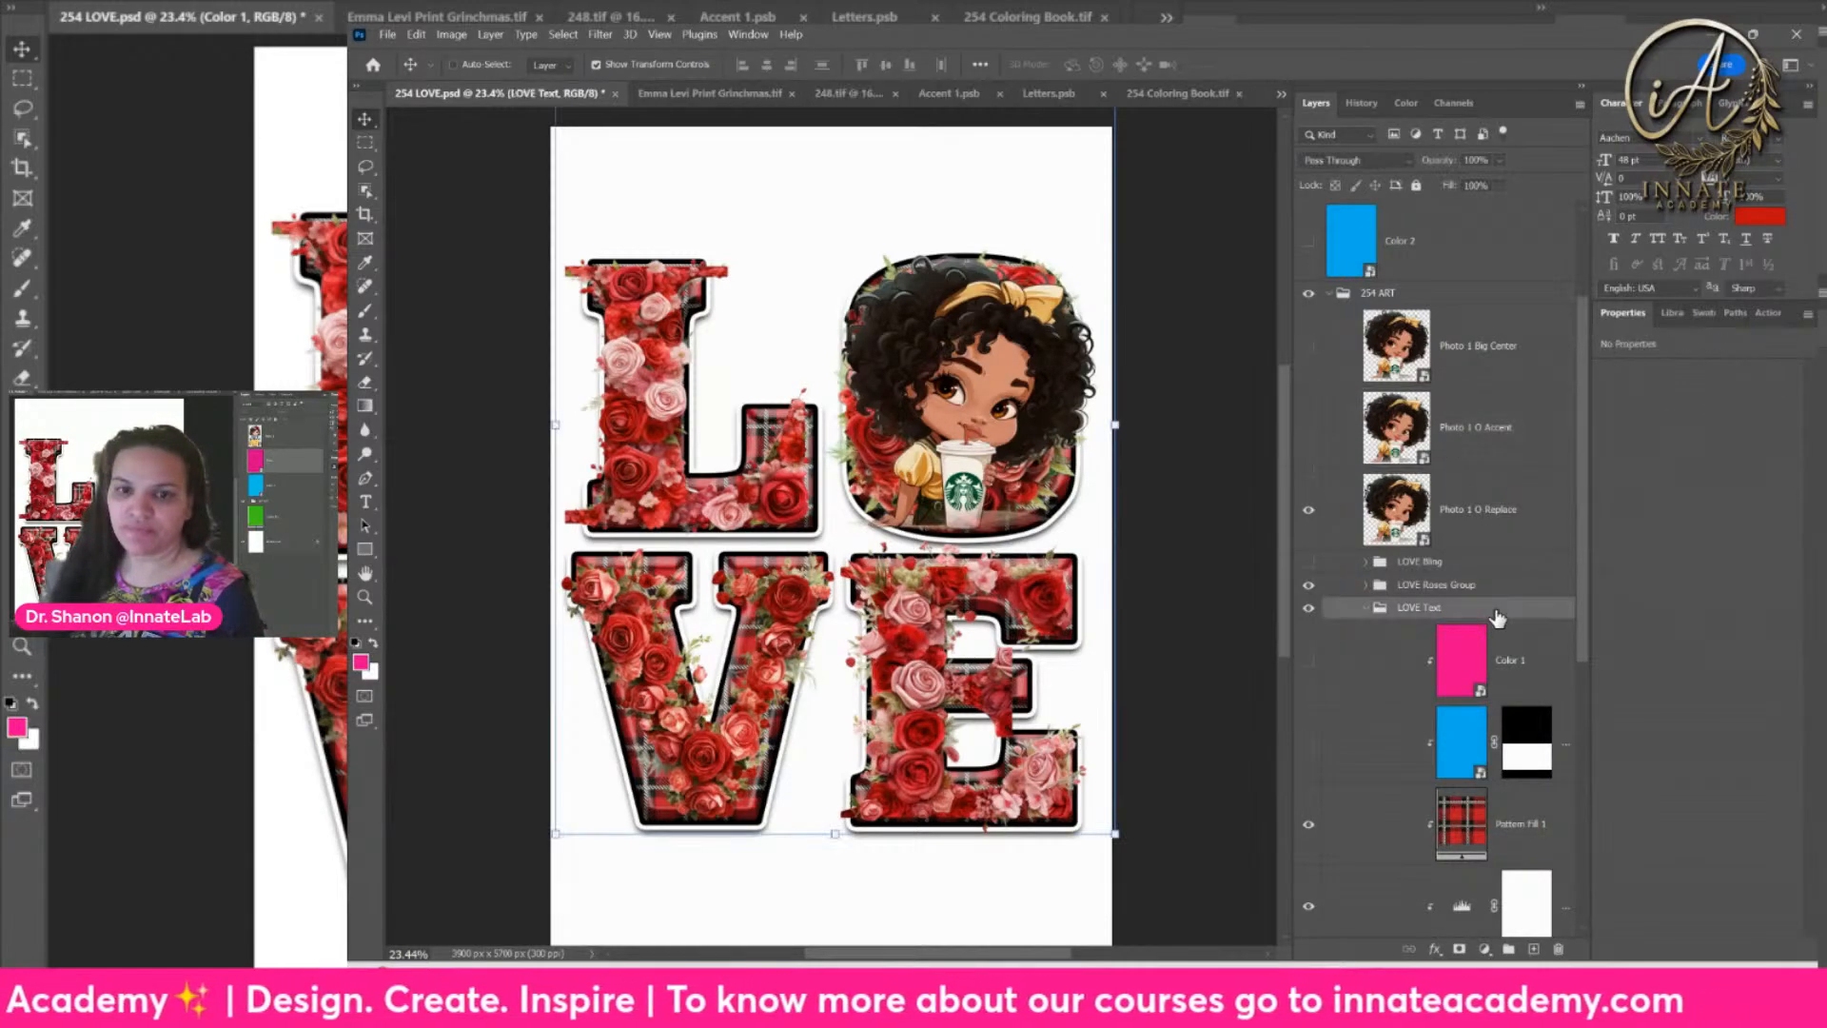
pyautogui.scroll(-2, 1497, 618)
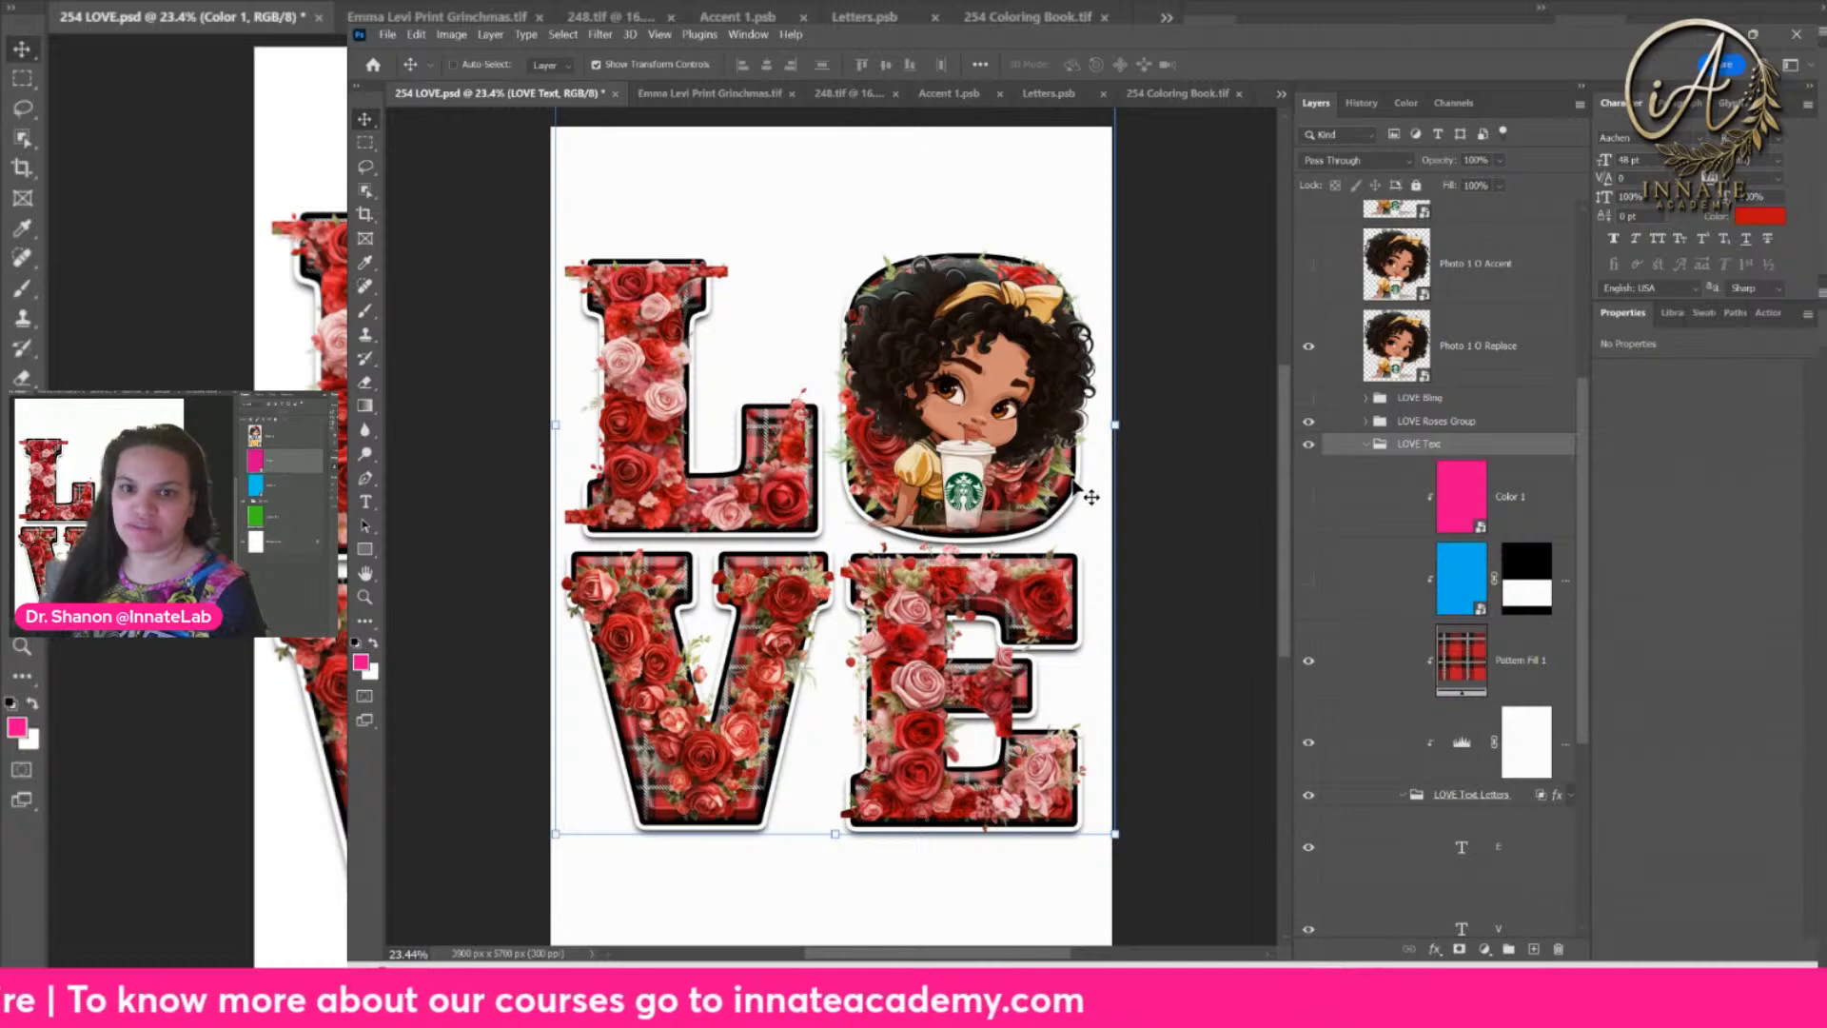
pyautogui.click(1539, 505)
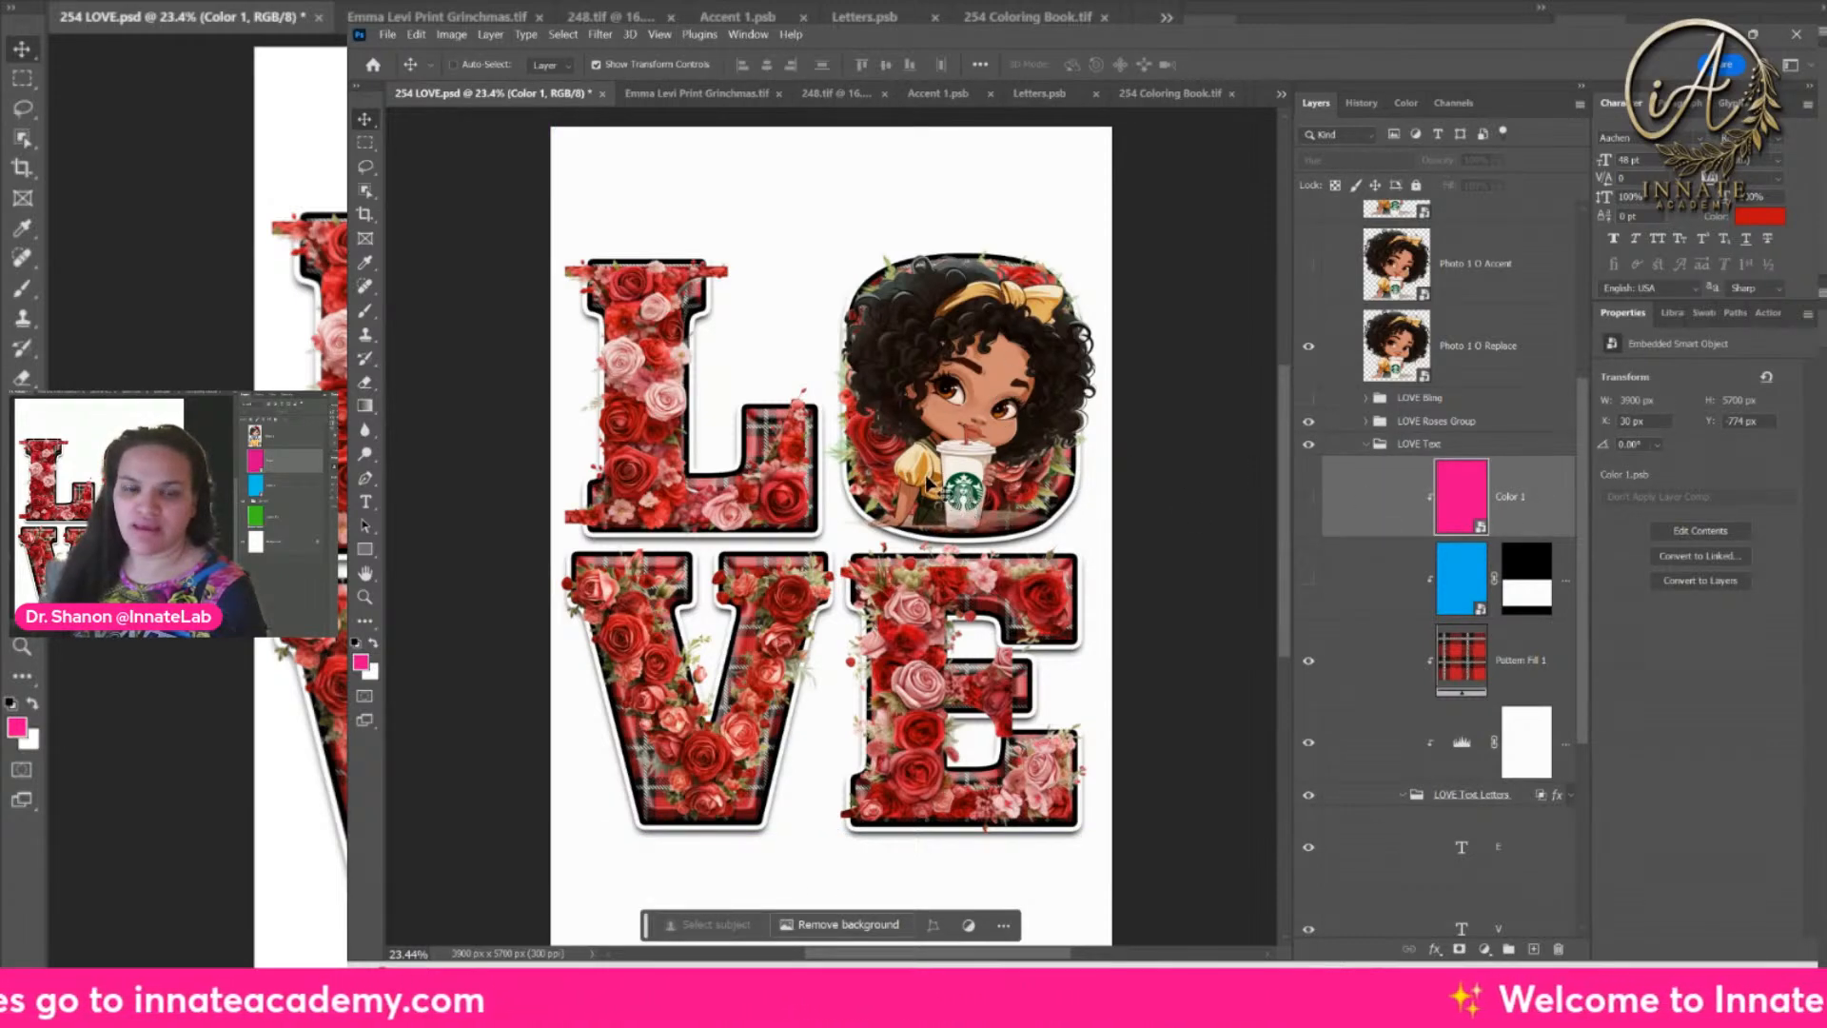
pyautogui.doubleClick(1473, 514)
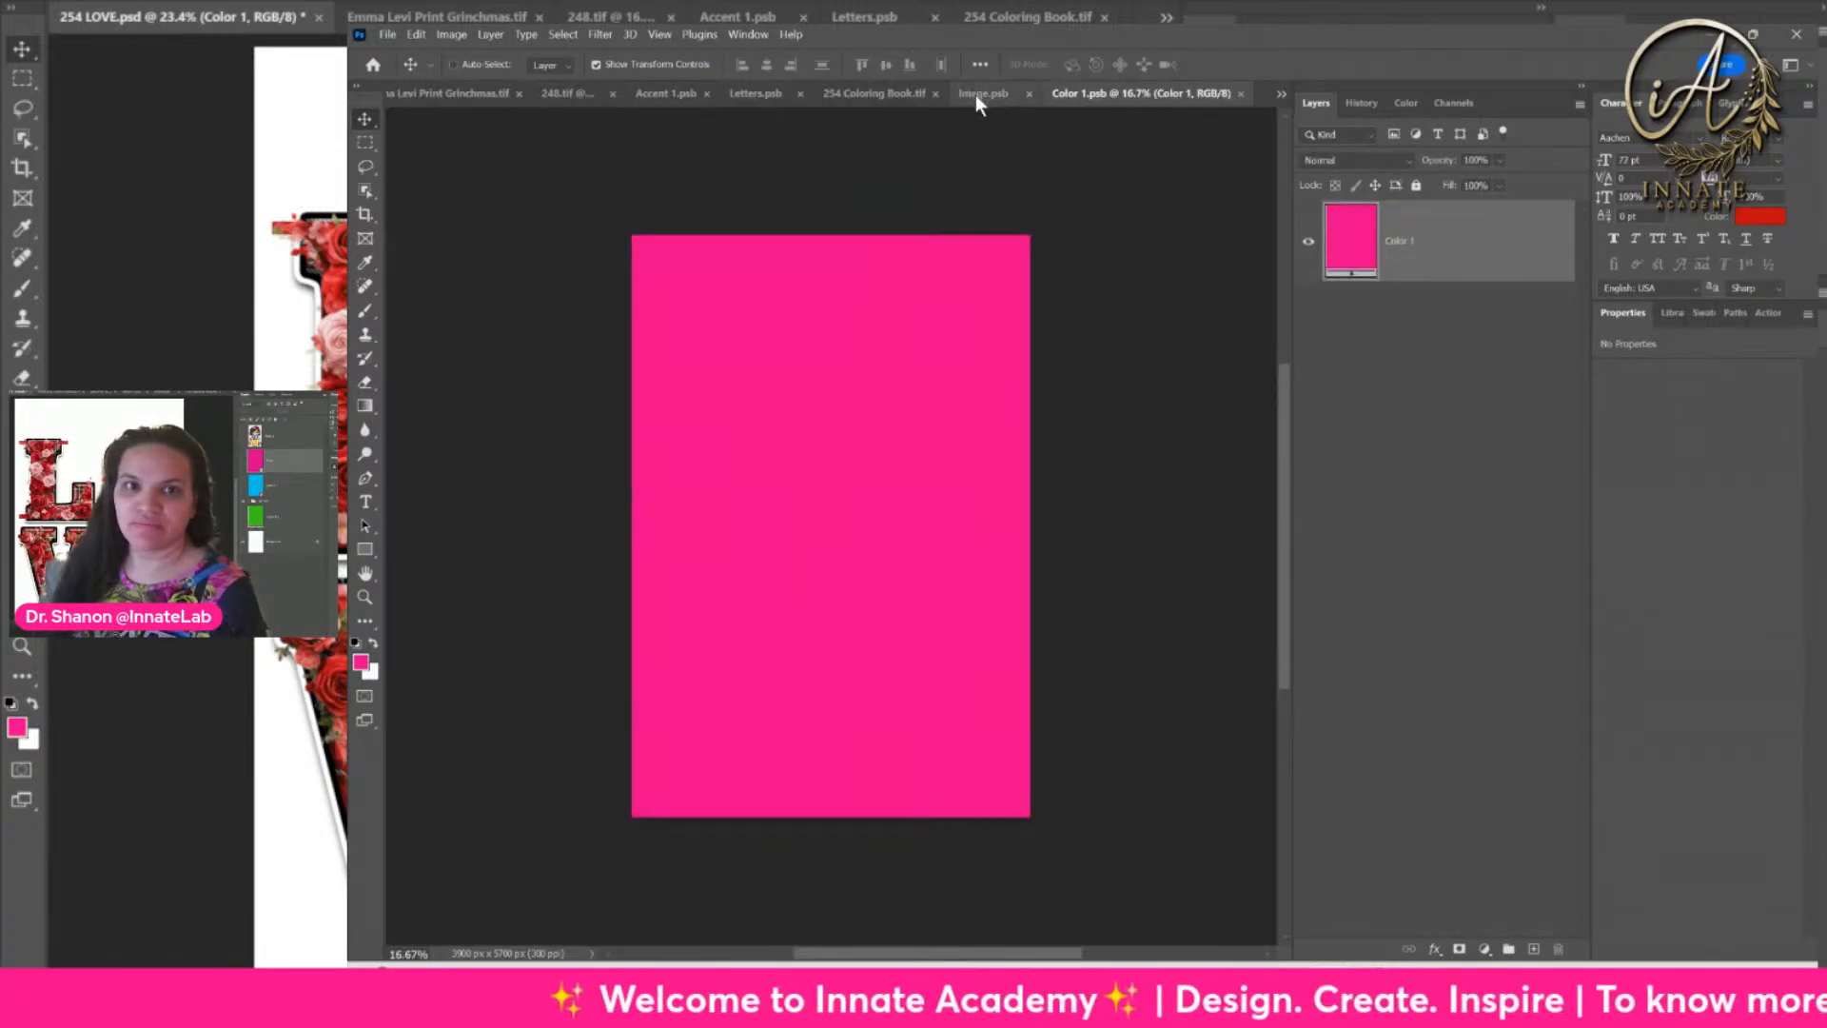
pyautogui.click(471, 95)
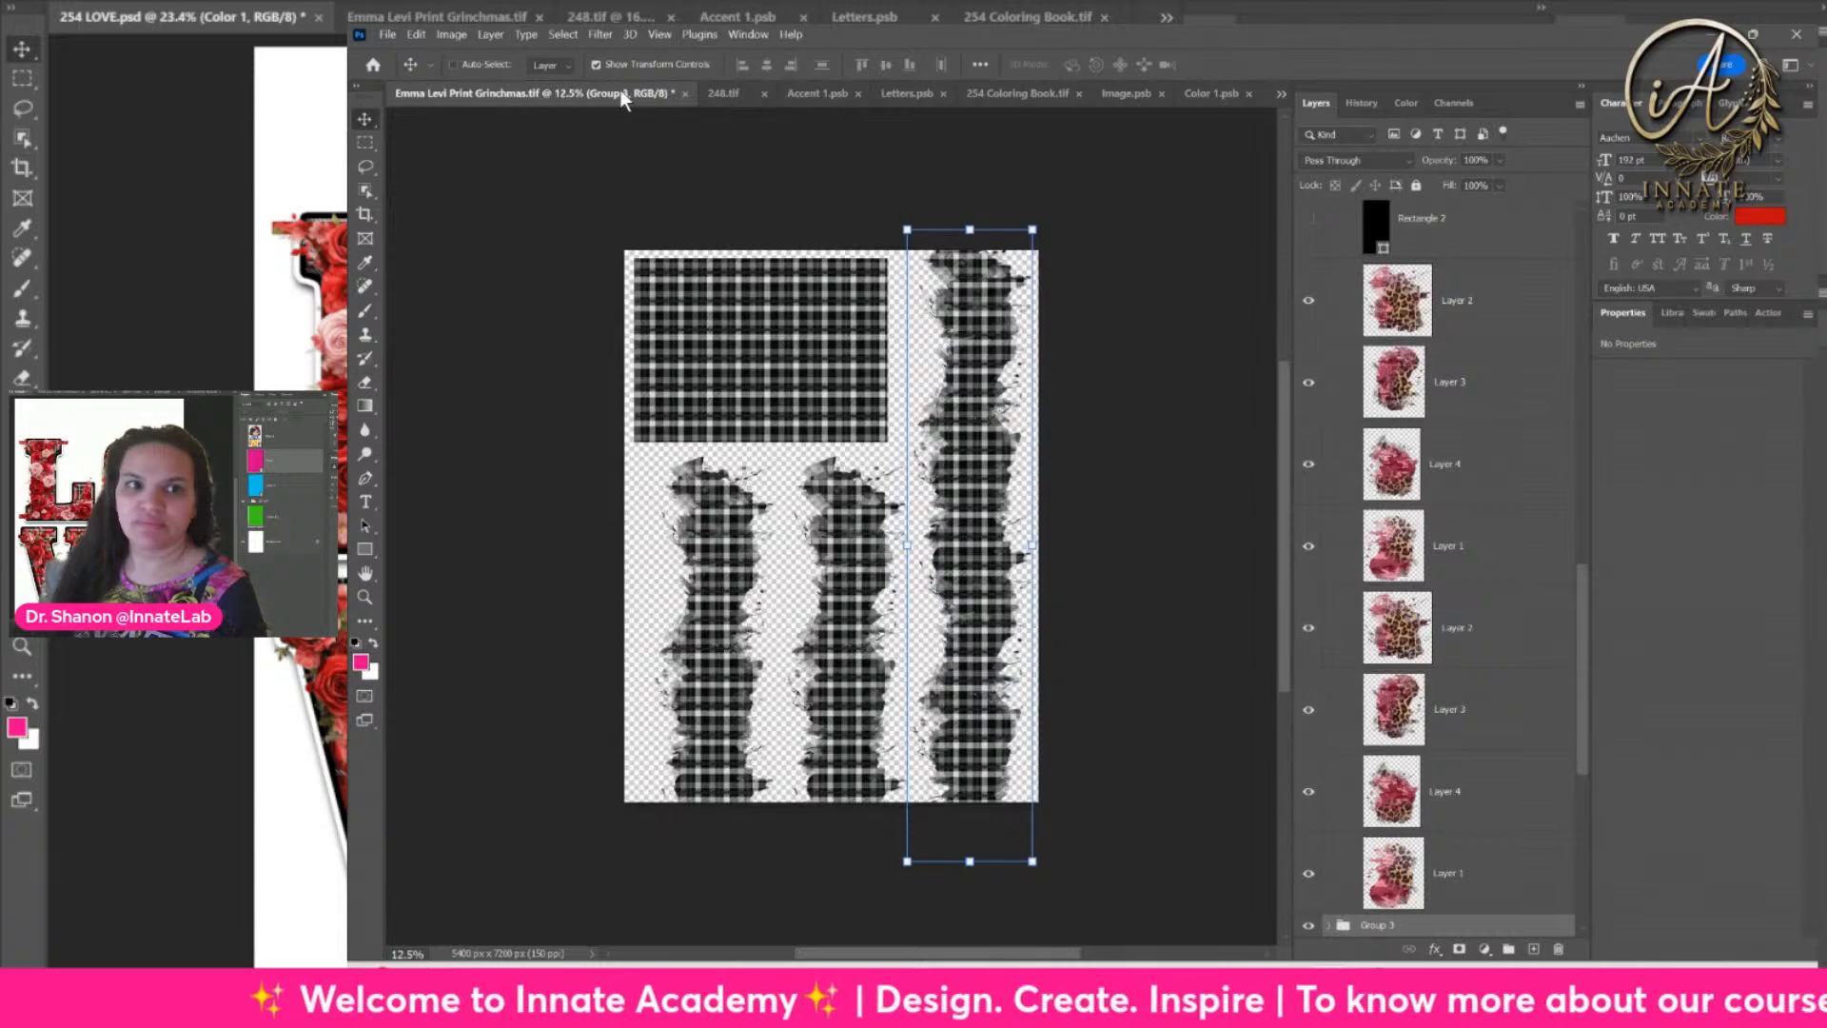
pyautogui.click(685, 93)
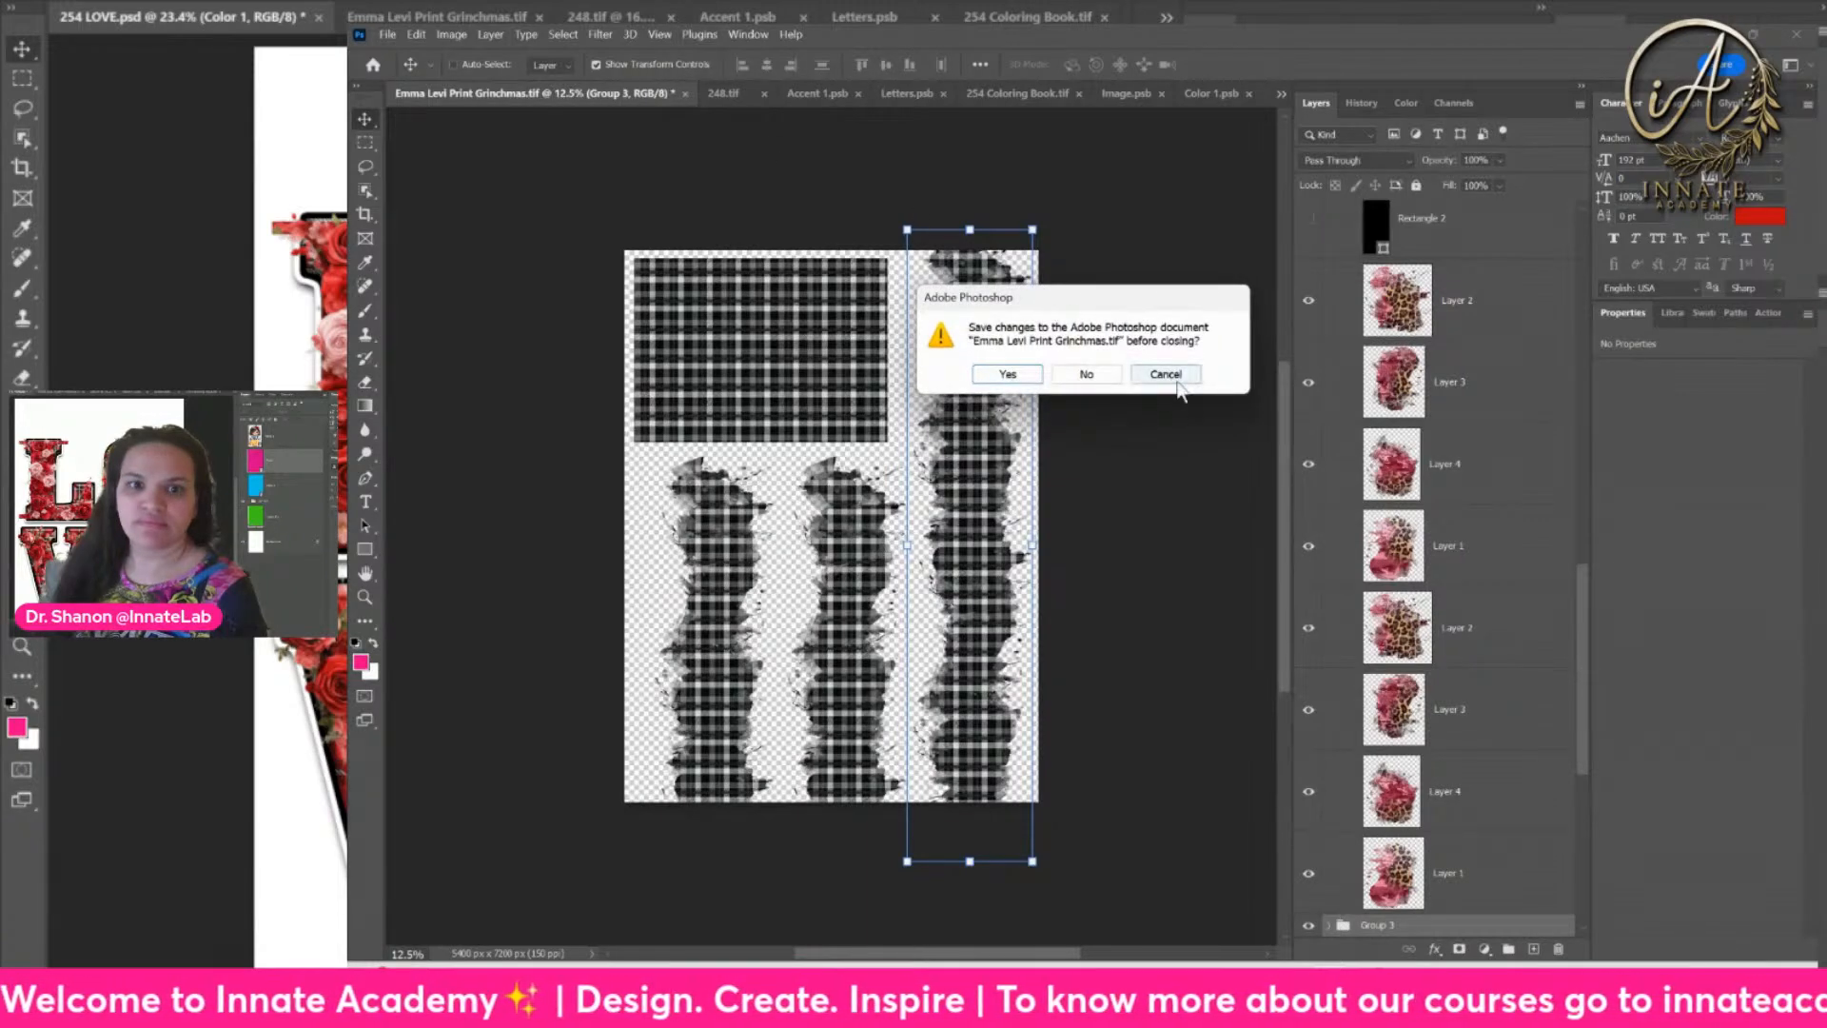
pyautogui.click(1177, 382)
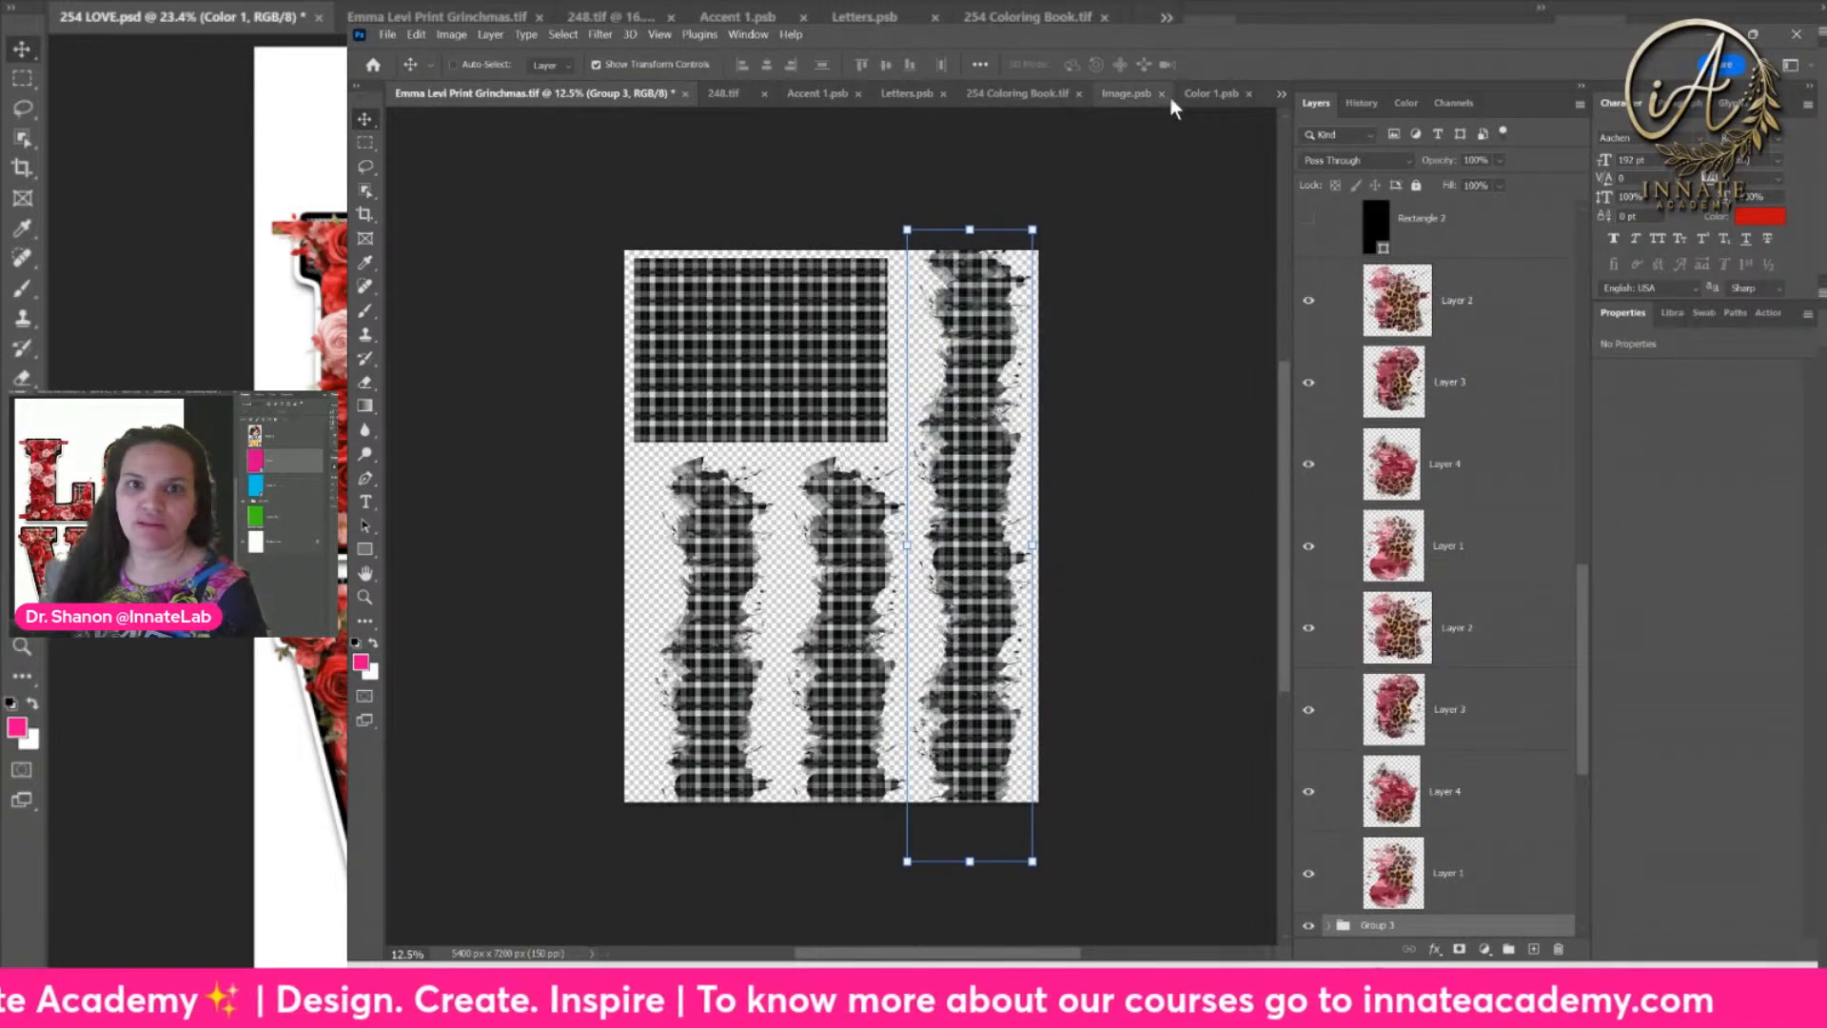
# Step: Close the 254 Coloring Book.tif document and return to 254 LOVE.psd
pyautogui.click(1005, 95)
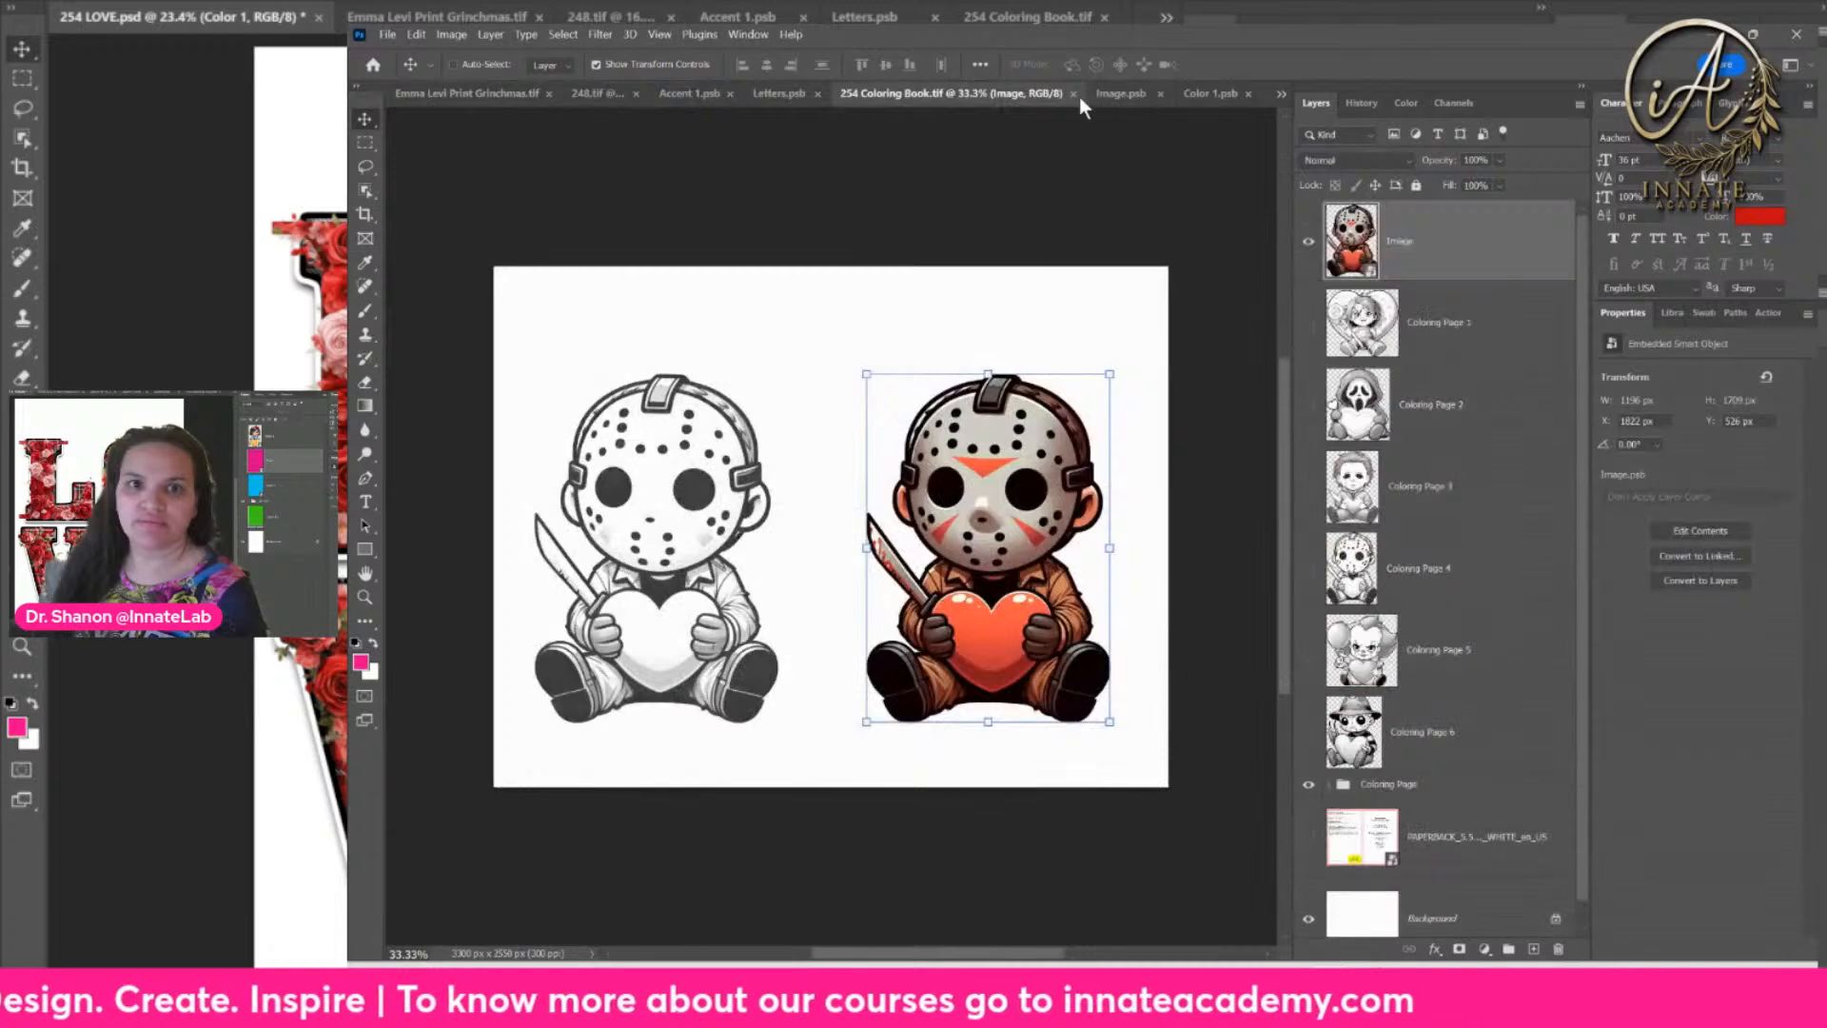
pyautogui.click(1074, 93)
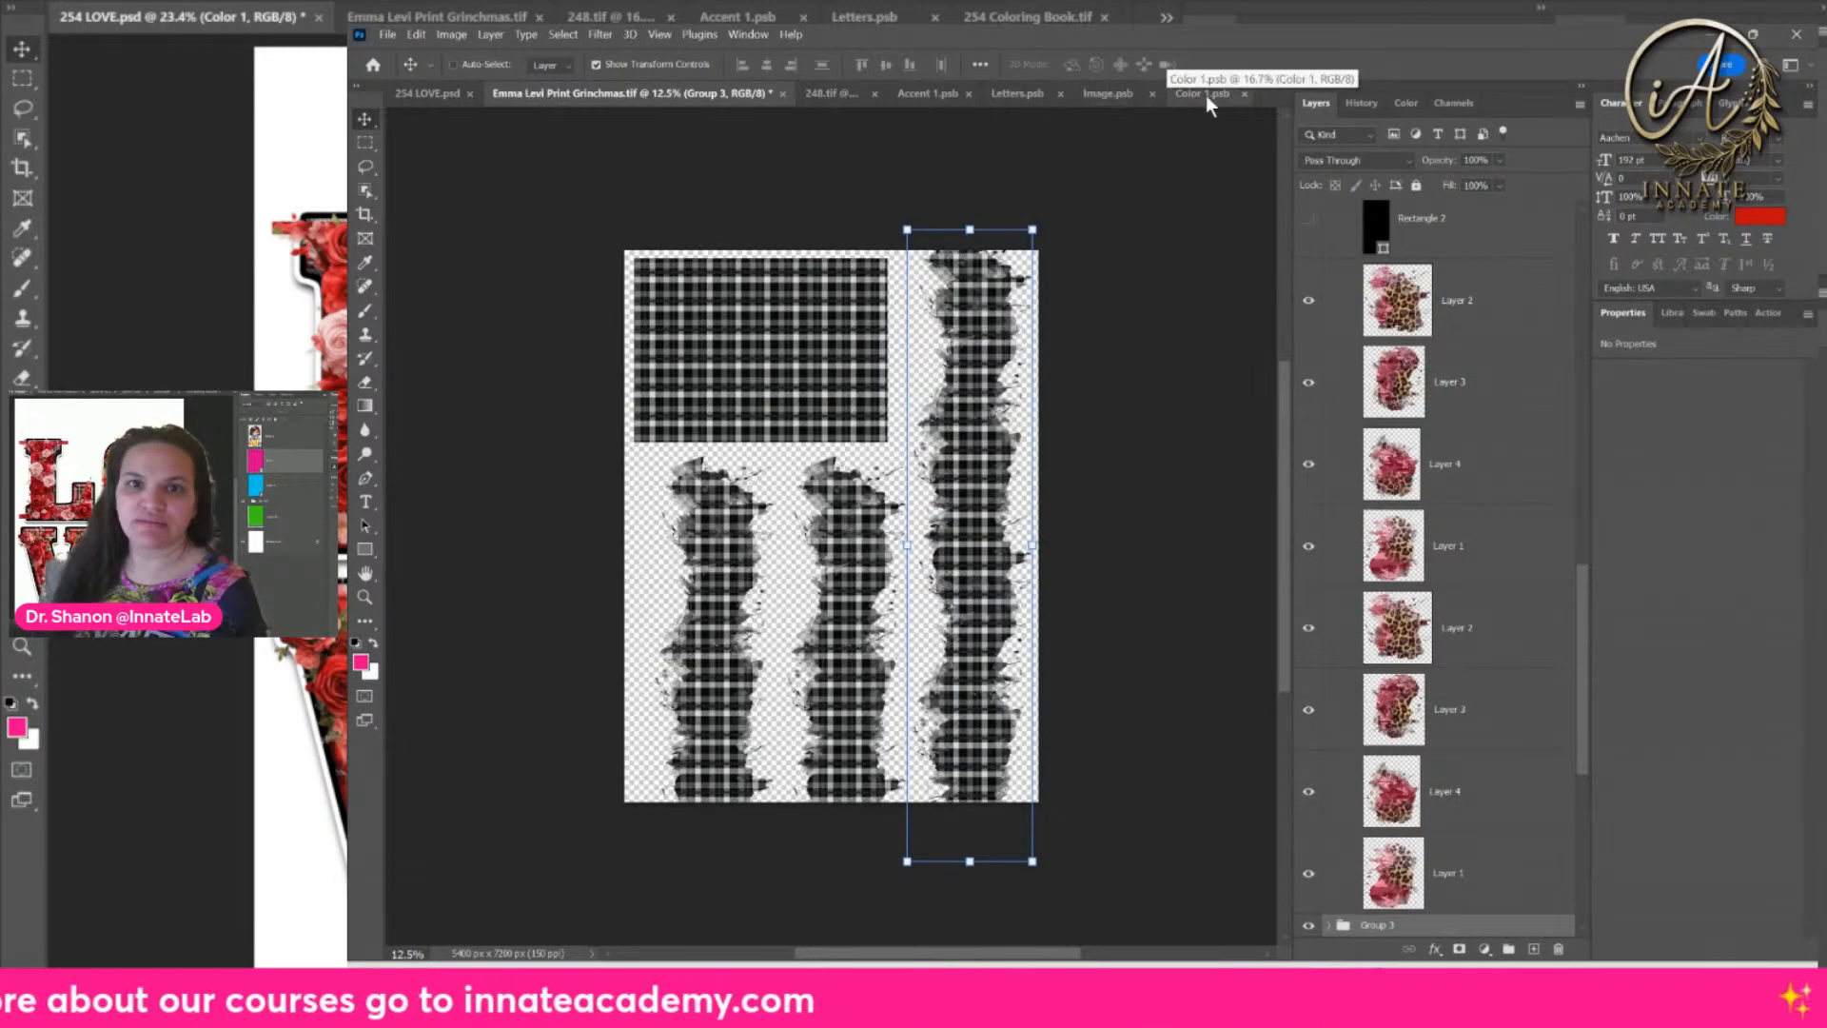
pyautogui.click(443, 95)
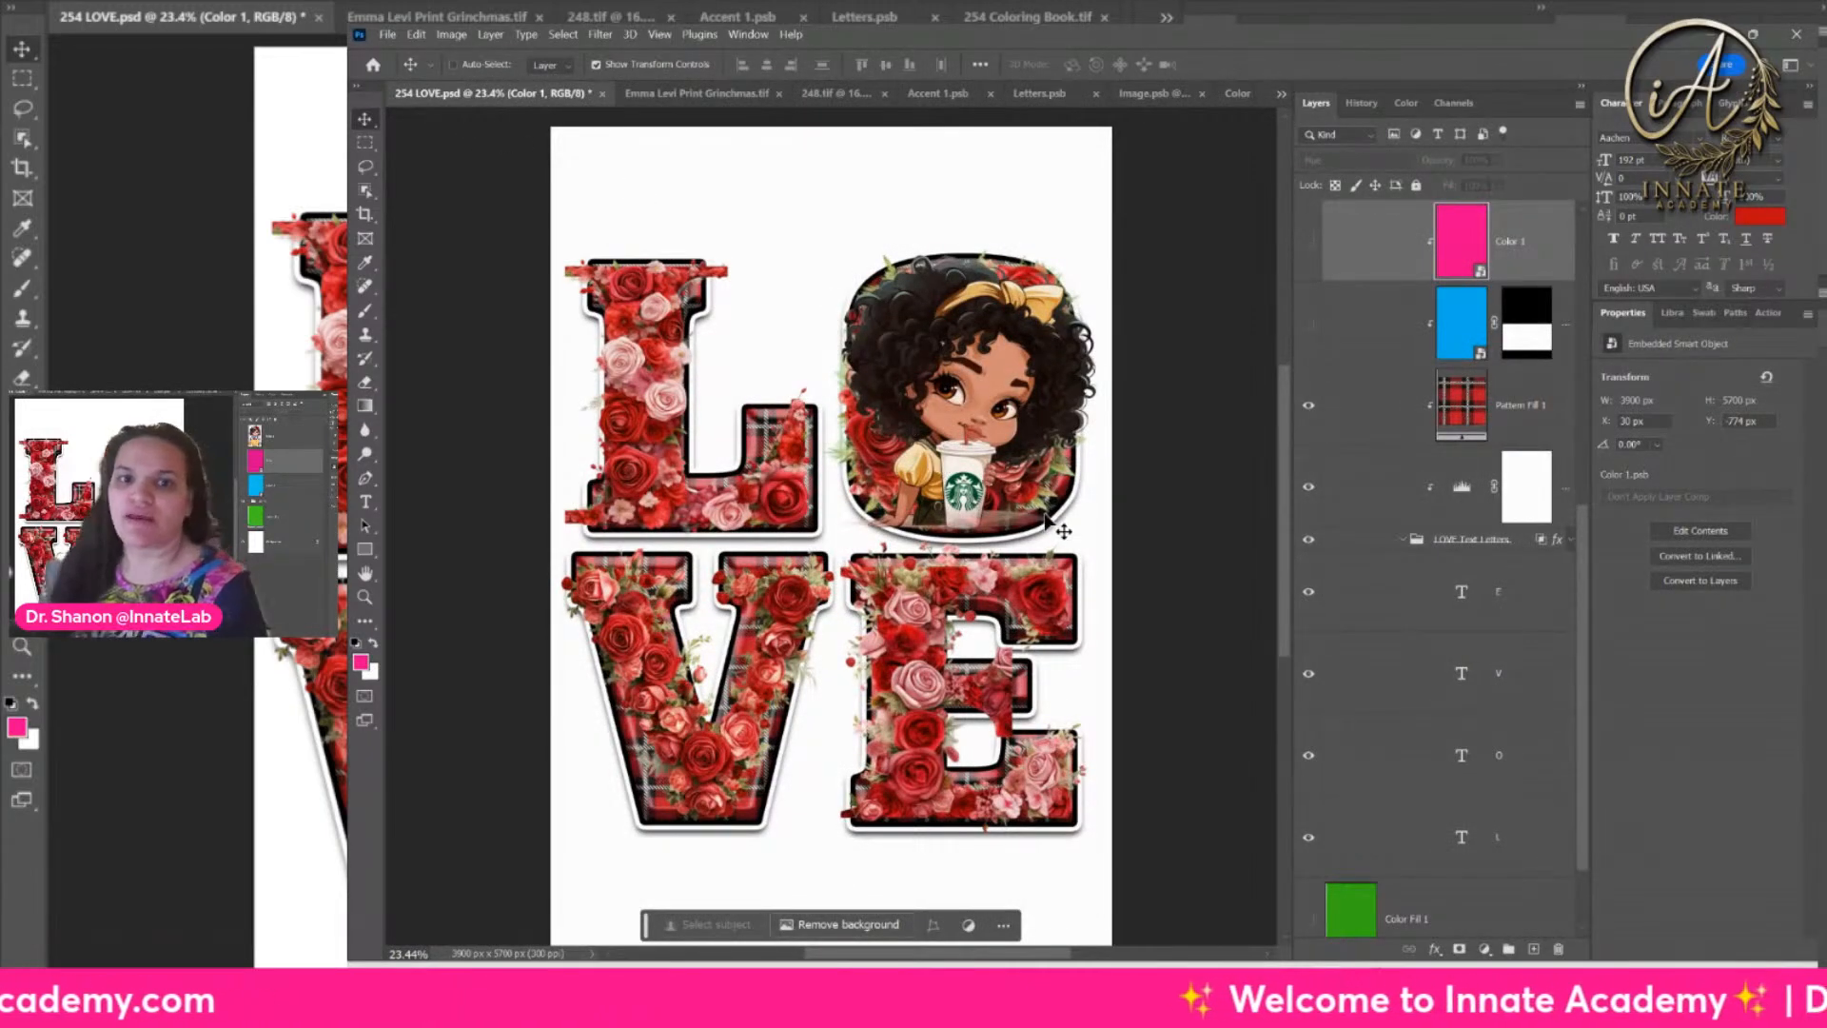
# Step: Sample the golden yellow of the girl's headband and a dark brown beside her cup with the Eyedropper tool
pyautogui.click(366, 263)
pyautogui.click(928, 448)
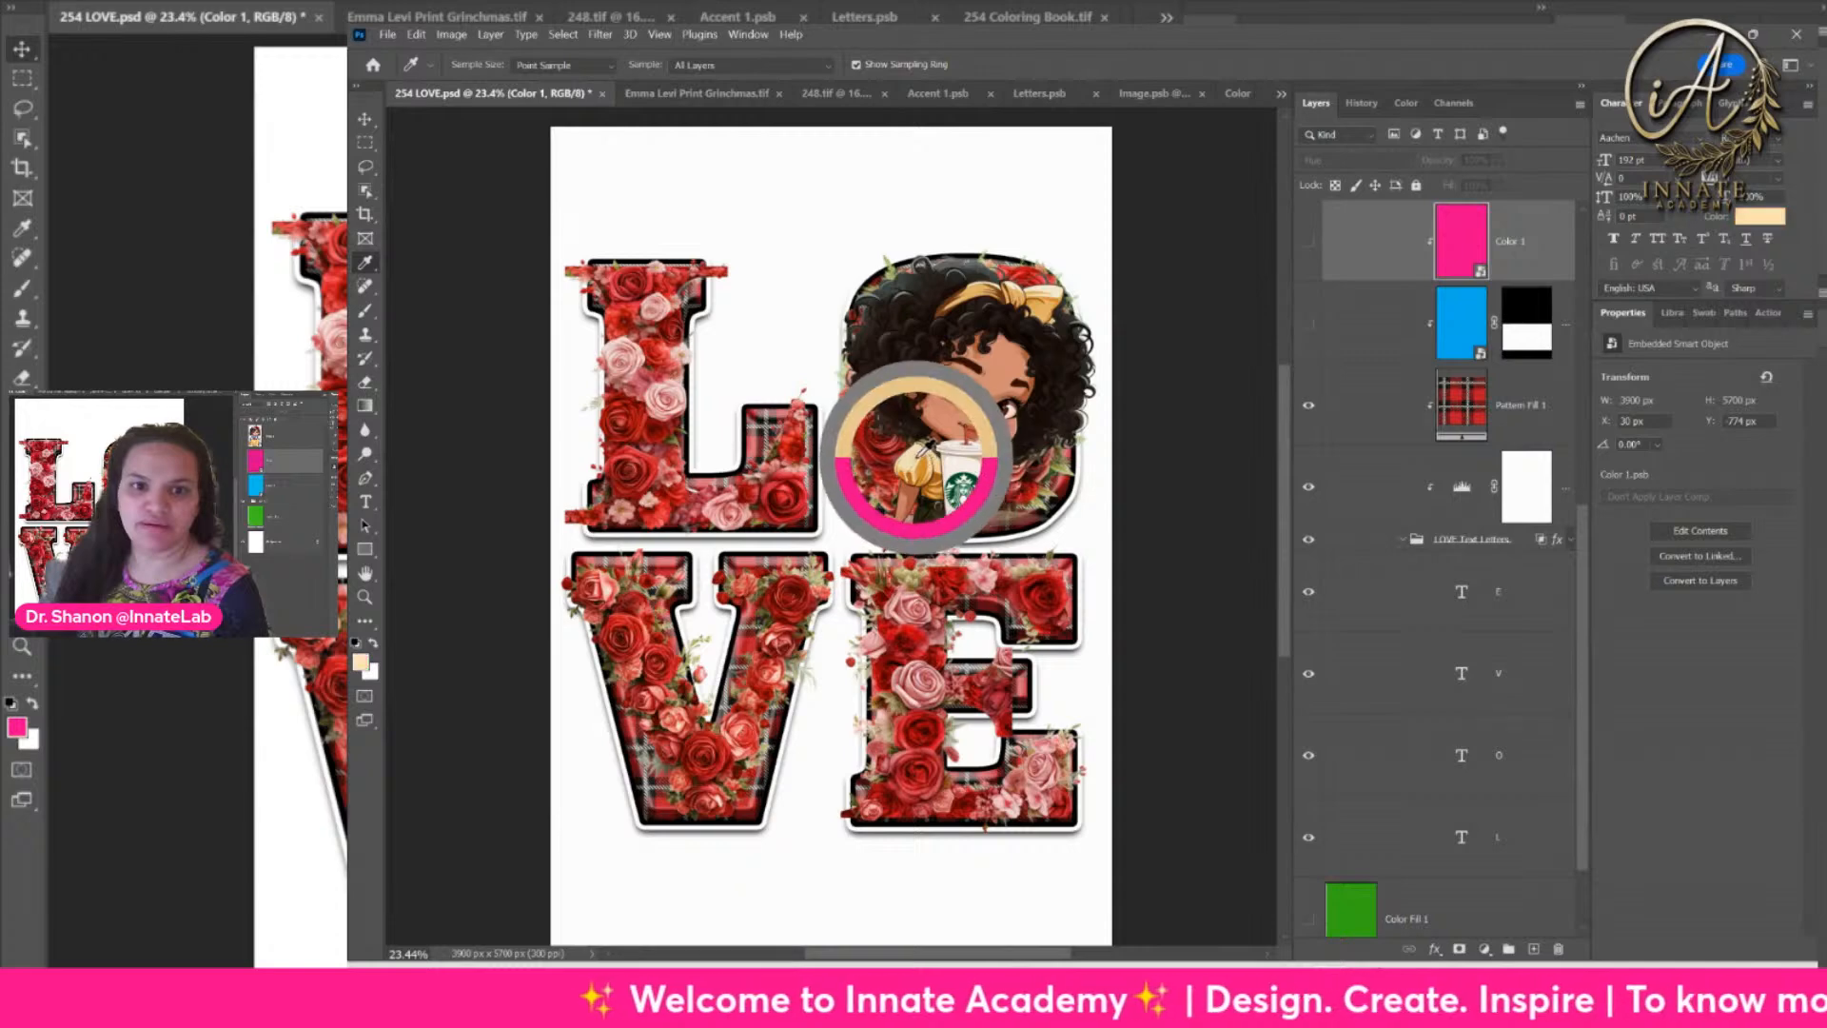
pyautogui.moveTo(928, 448); pyautogui.dragTo(1047, 302)
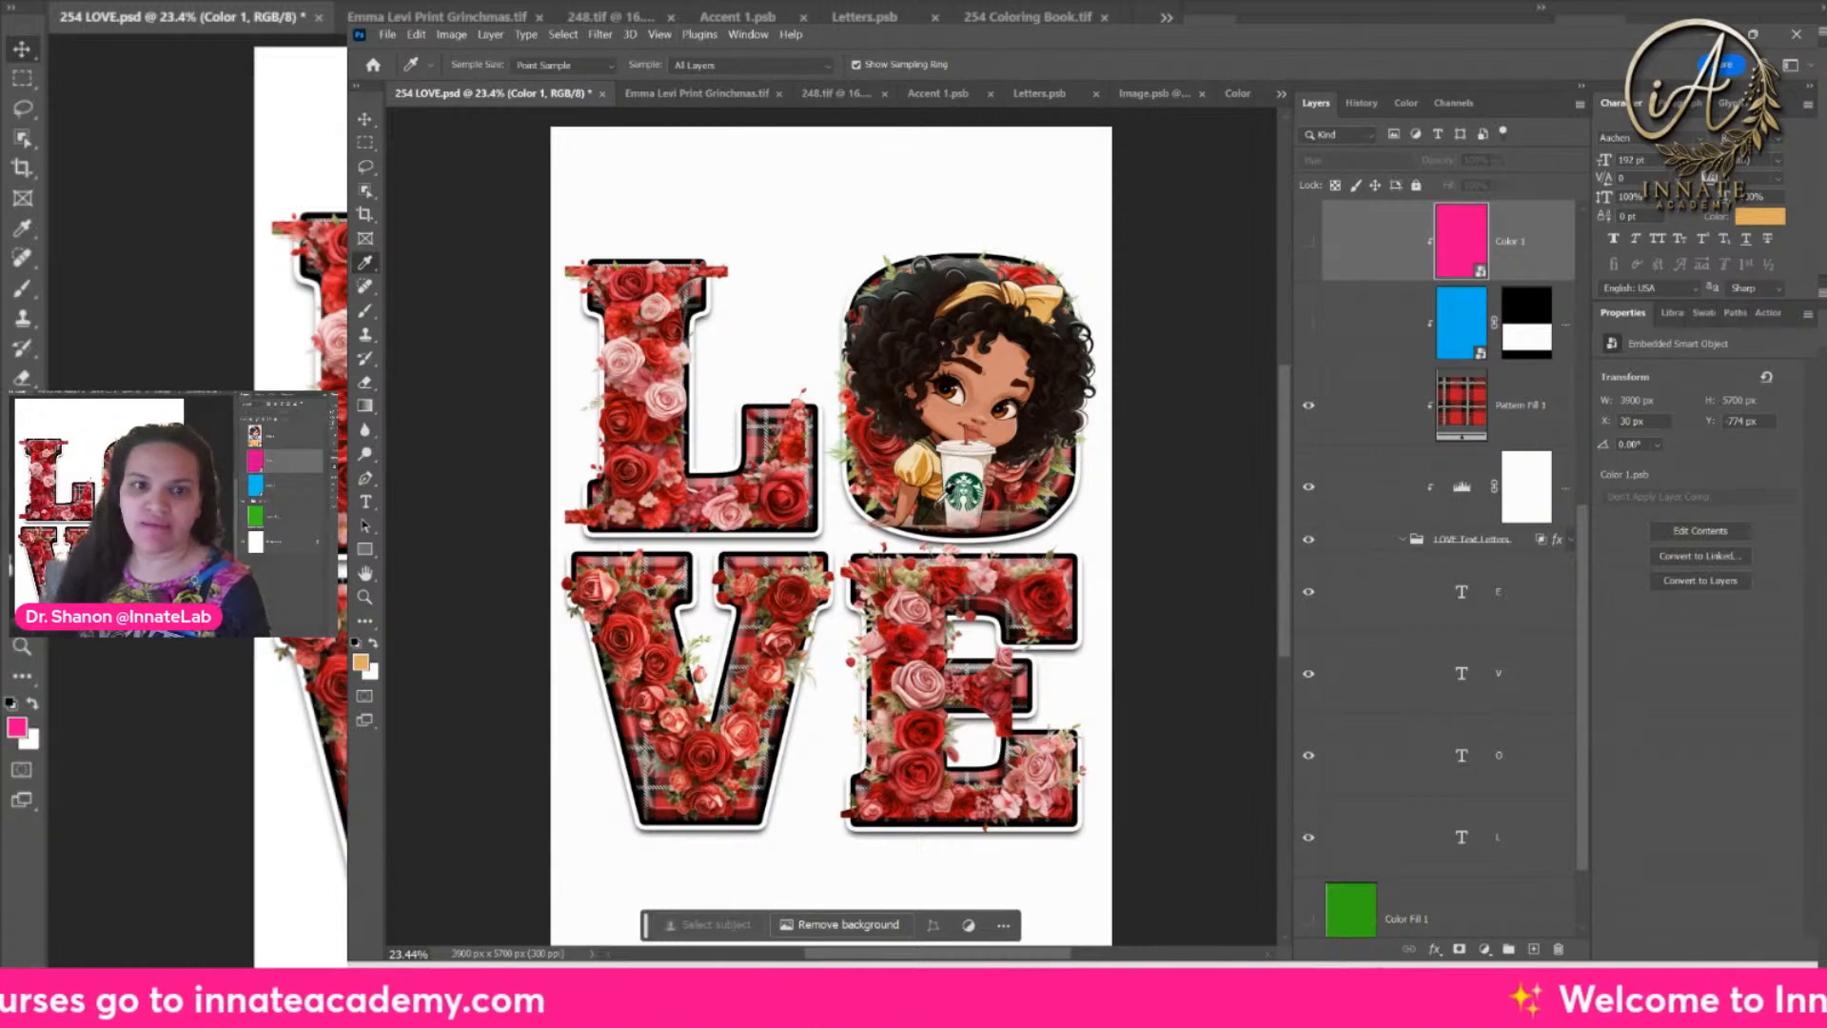
pyautogui.moveTo(929, 512); pyautogui.dragTo(939, 506)
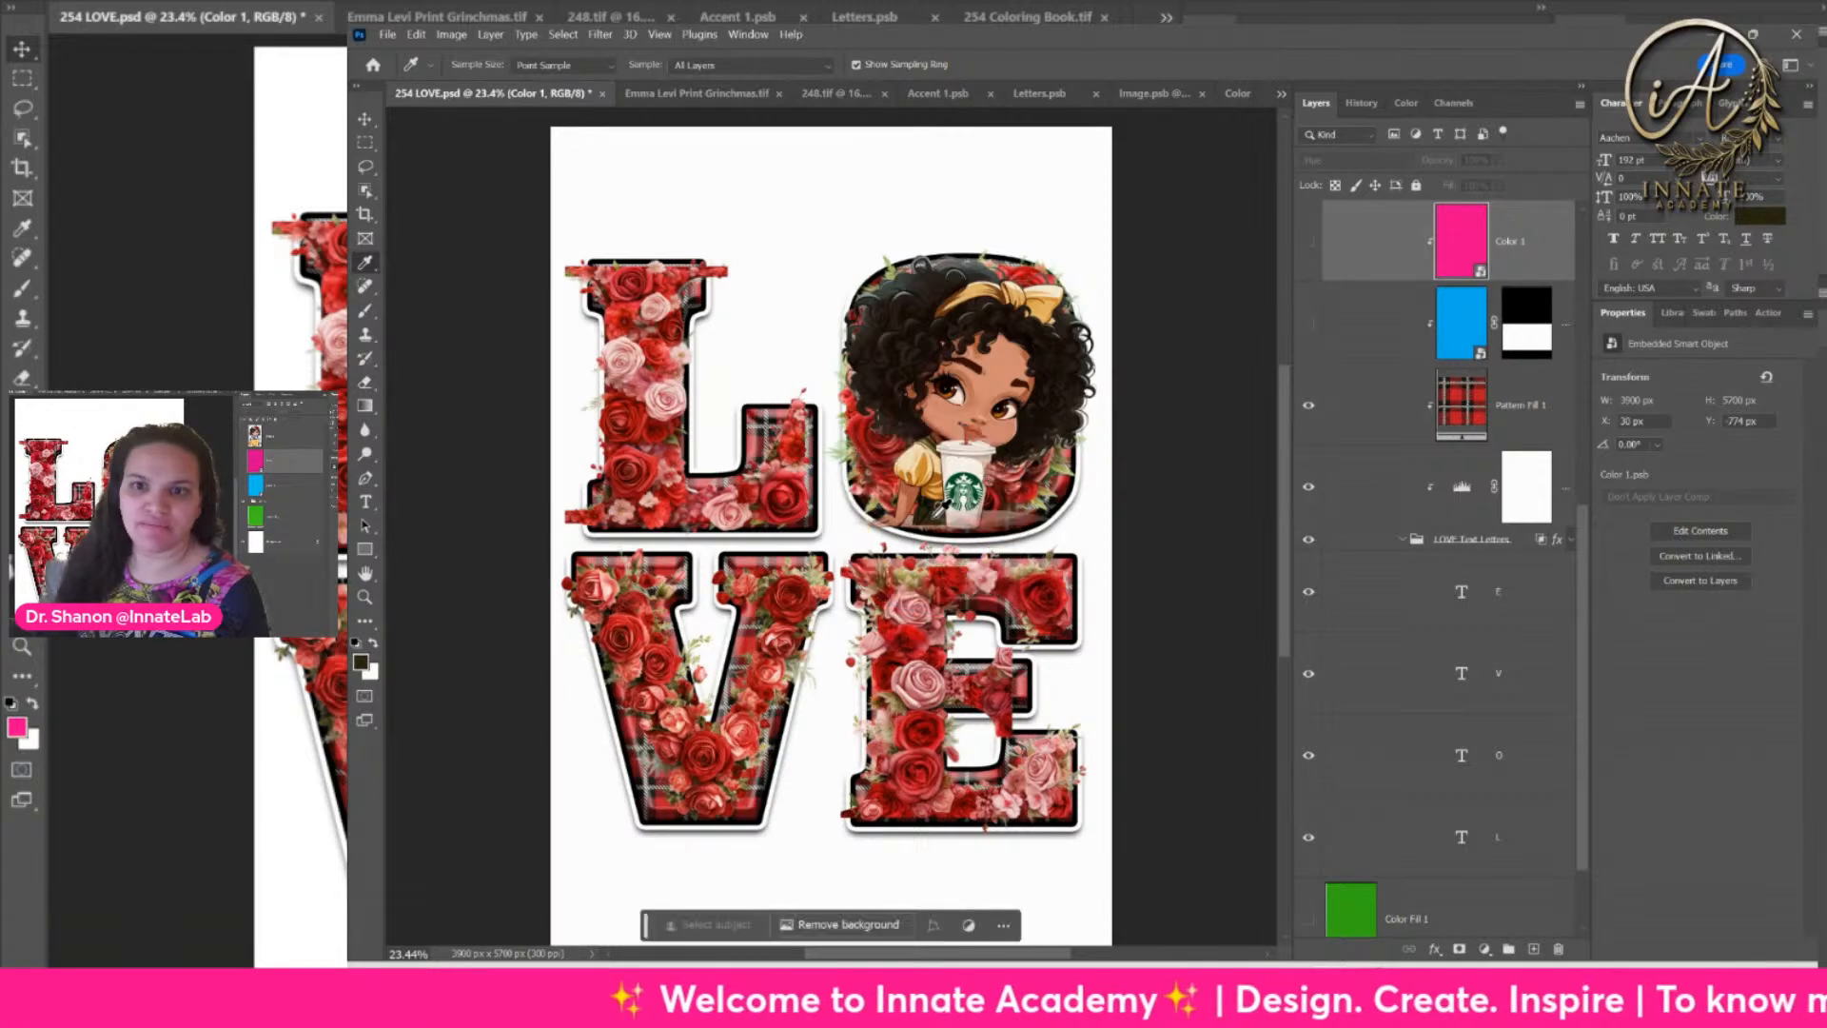
# Step: Duplicate the fill layer inside the Color 1 smart object, recolor the copy with the sampled golden yellow, and save and close Color 1.psb
pyautogui.doubleClick(1481, 252)
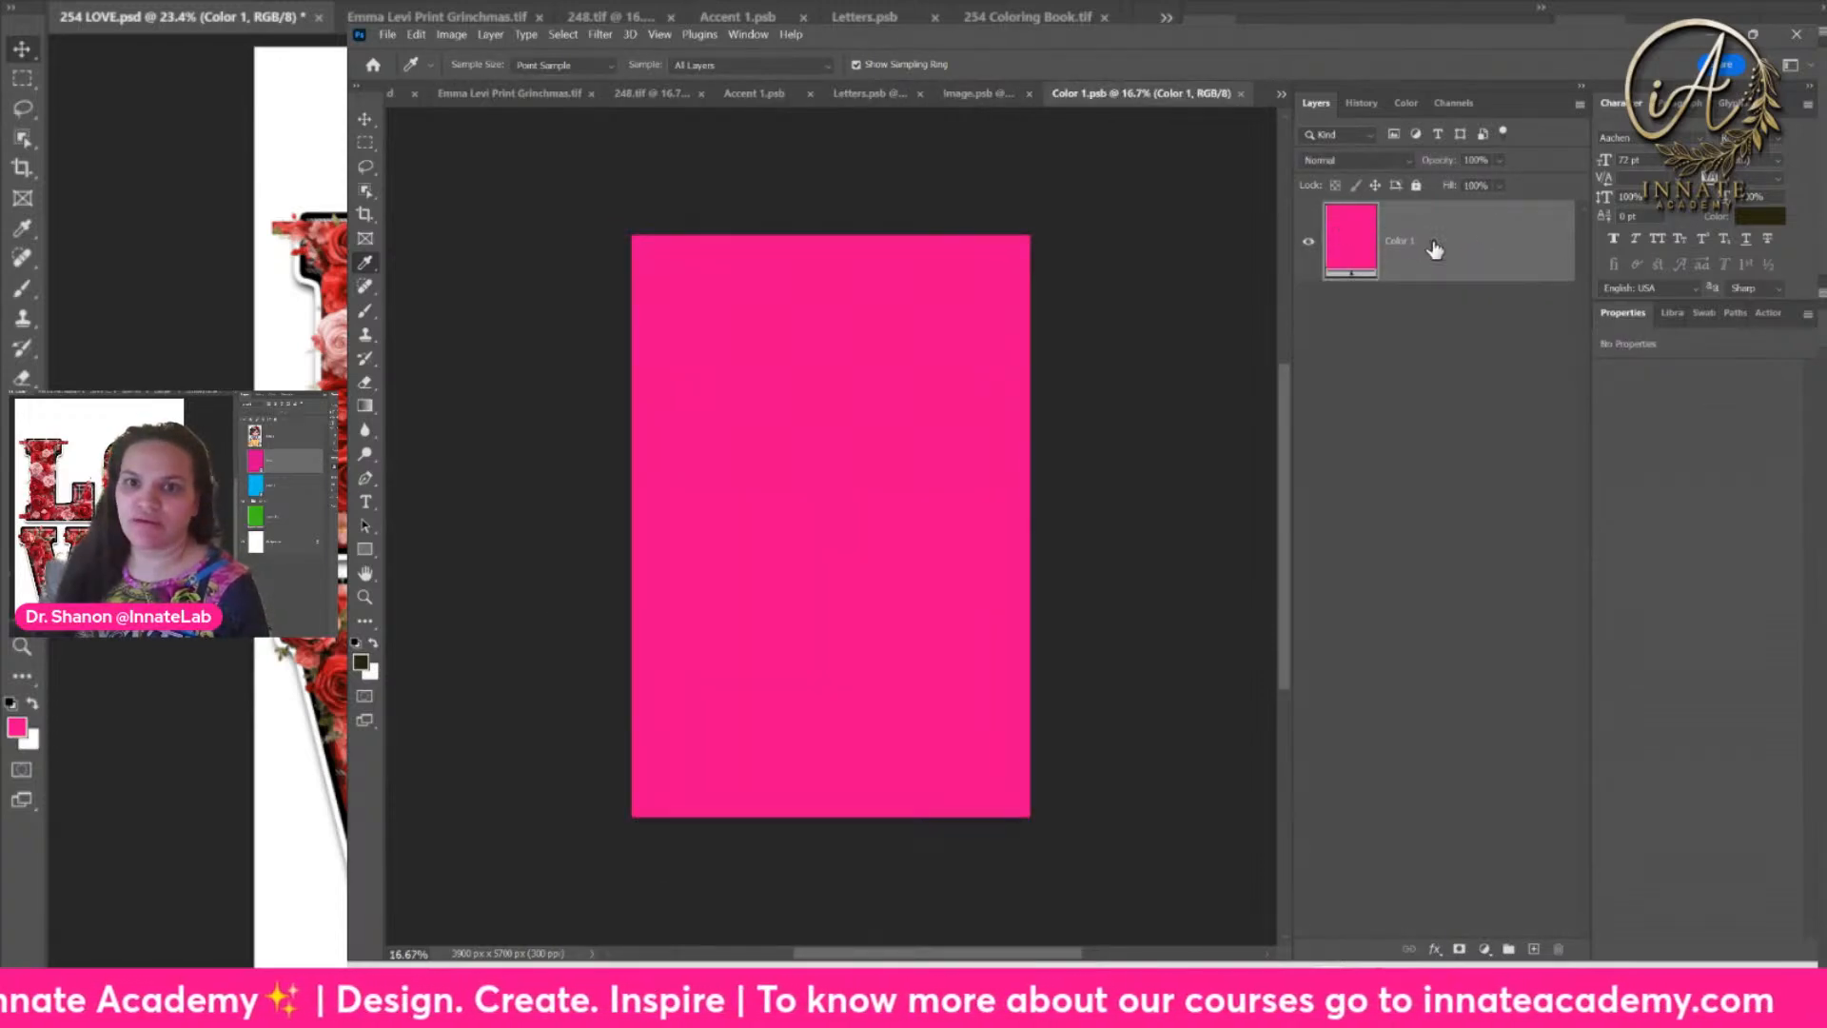
pyautogui.rightClick(1433, 246)
pyautogui.click(1539, 230)
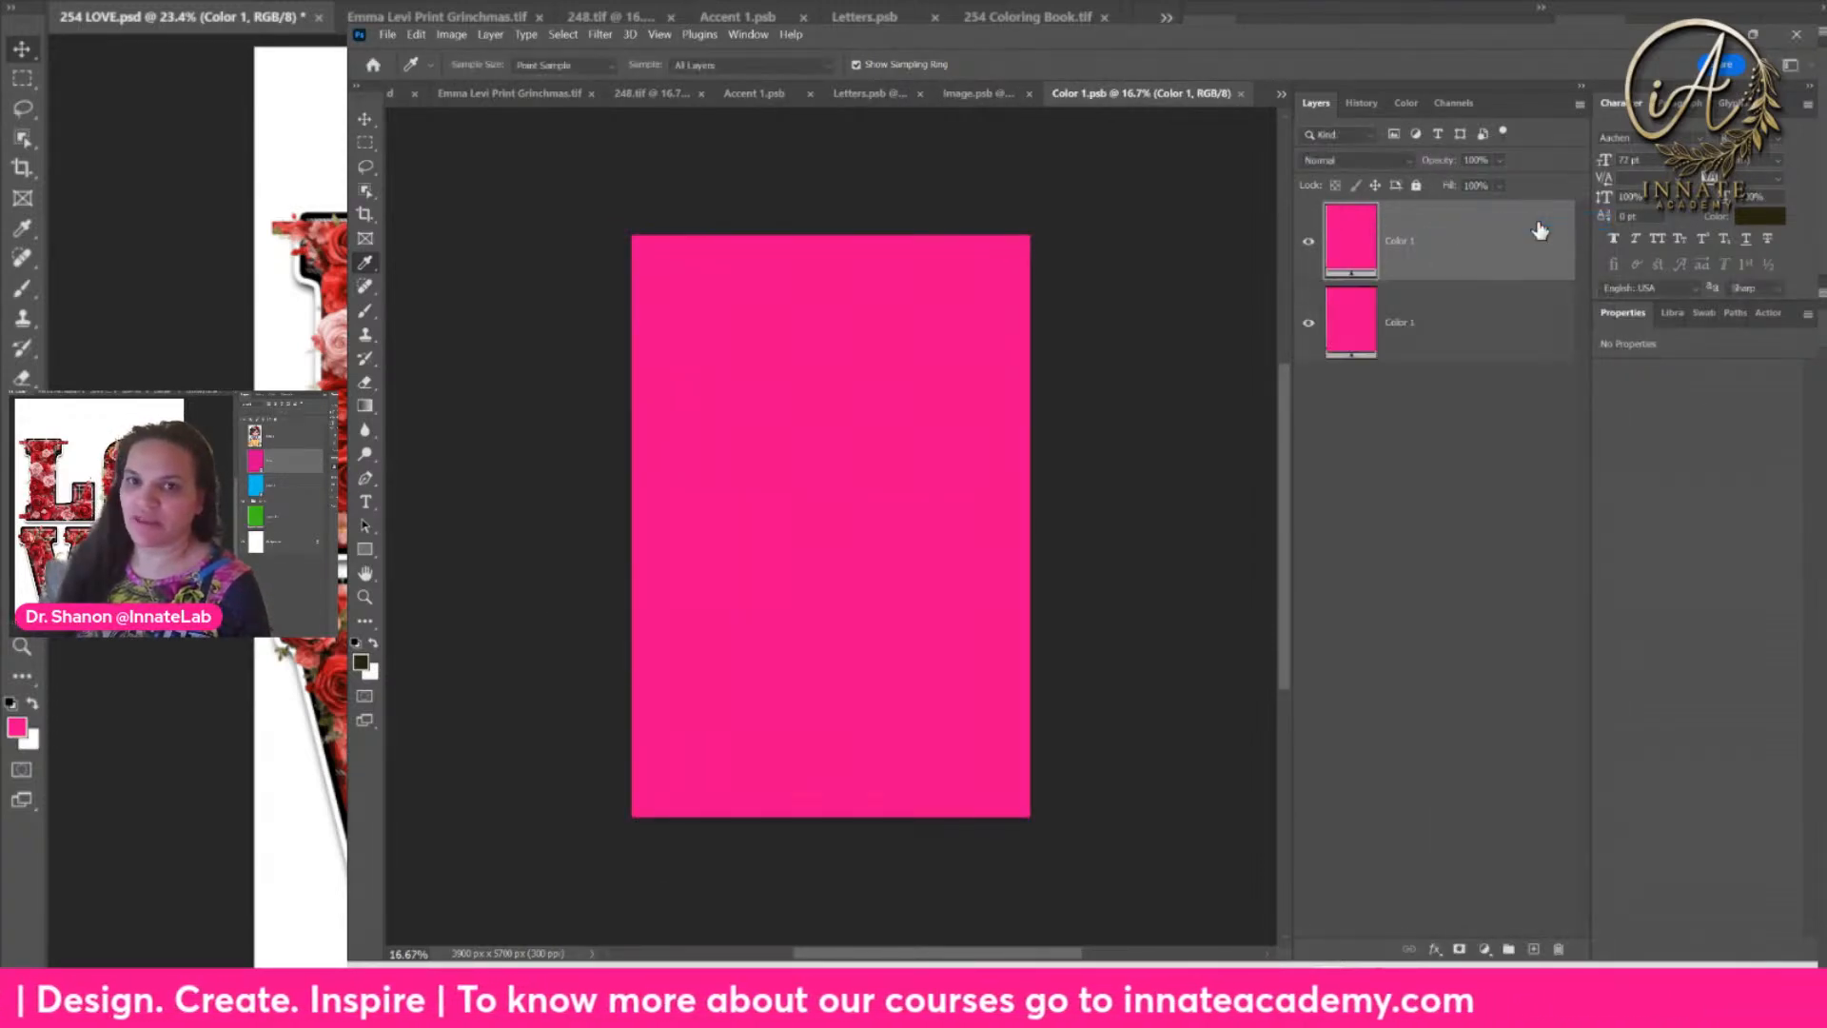
pyautogui.click(1704, 315)
pyautogui.click(1623, 371)
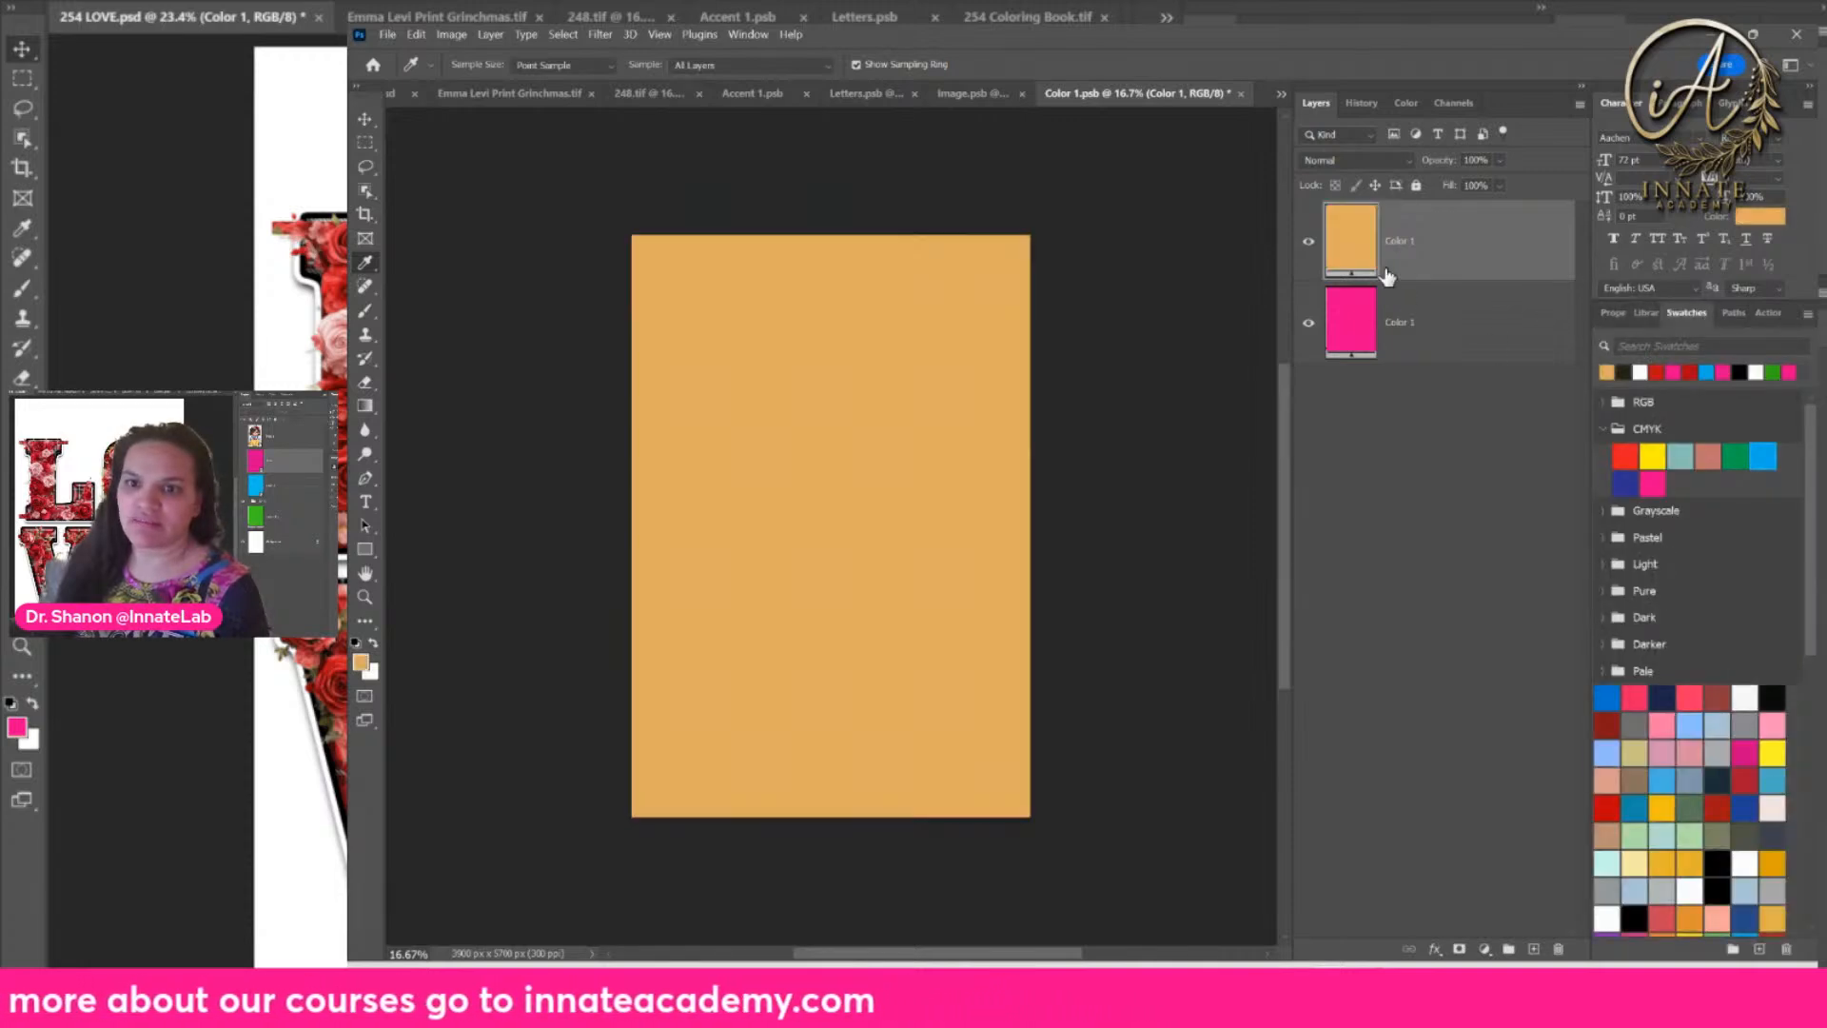
pyautogui.click(1241, 93)
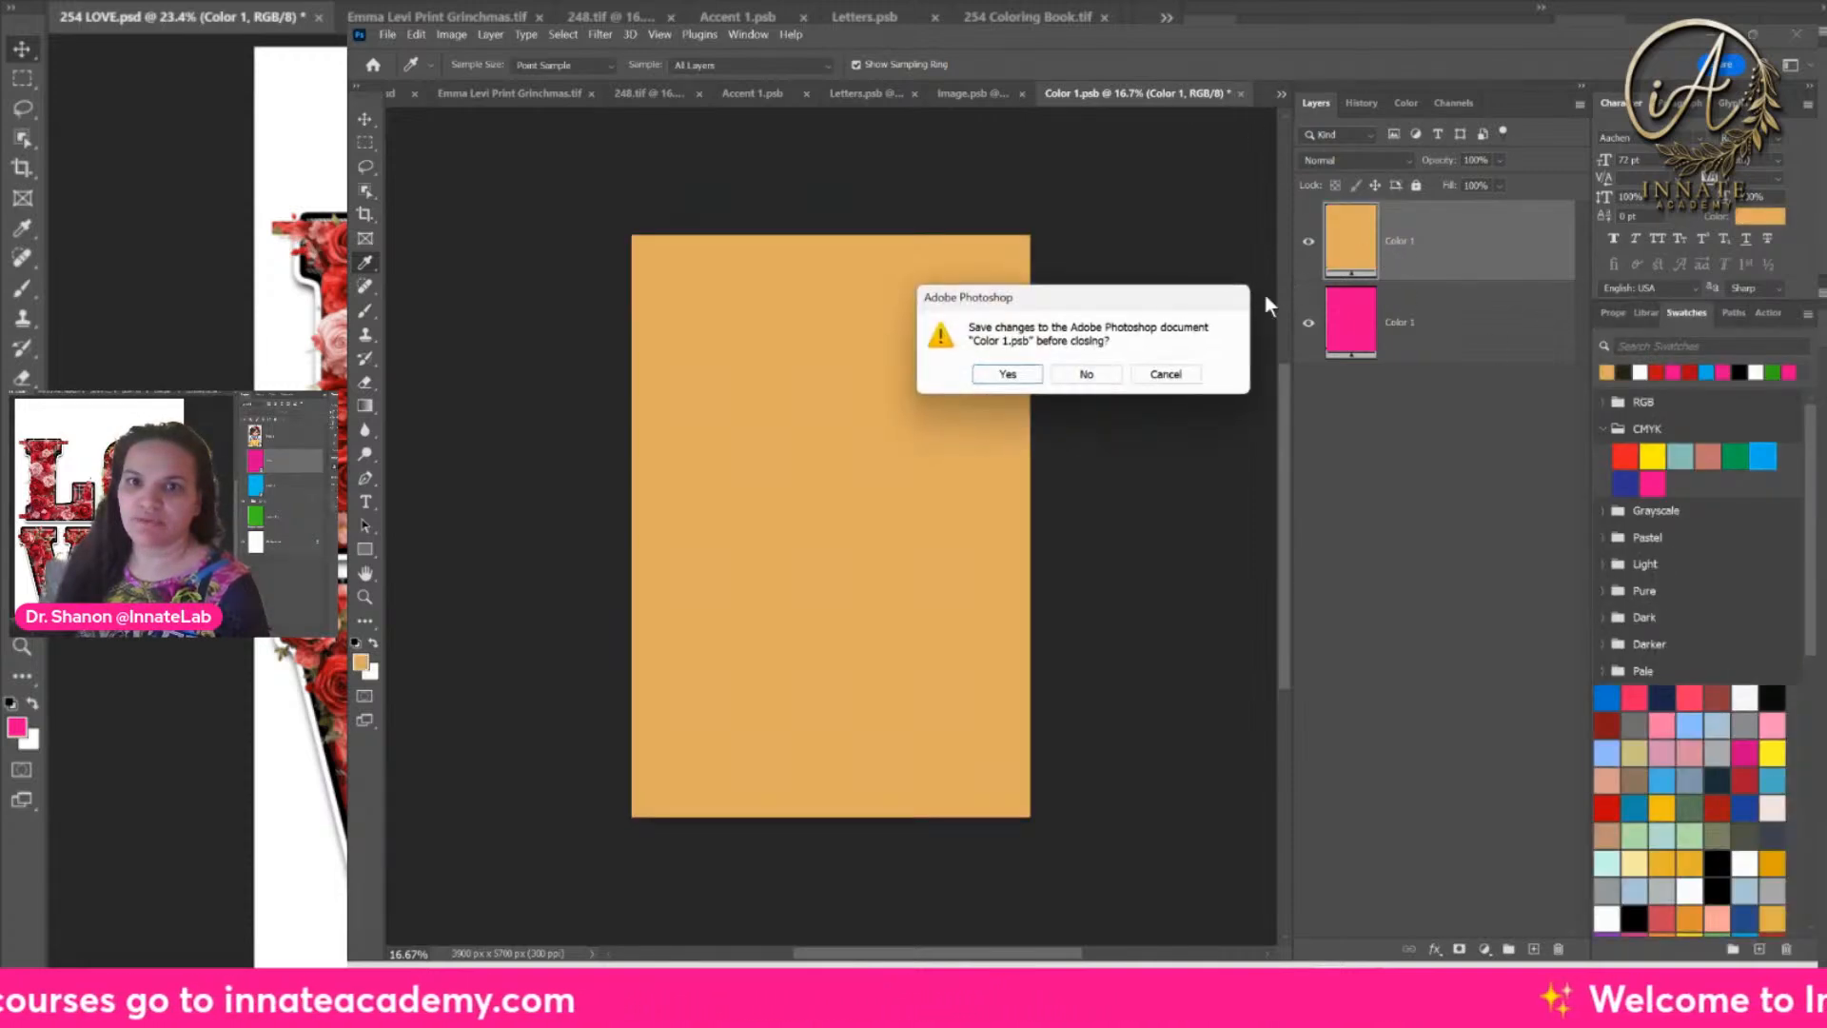
pyautogui.click(1005, 371)
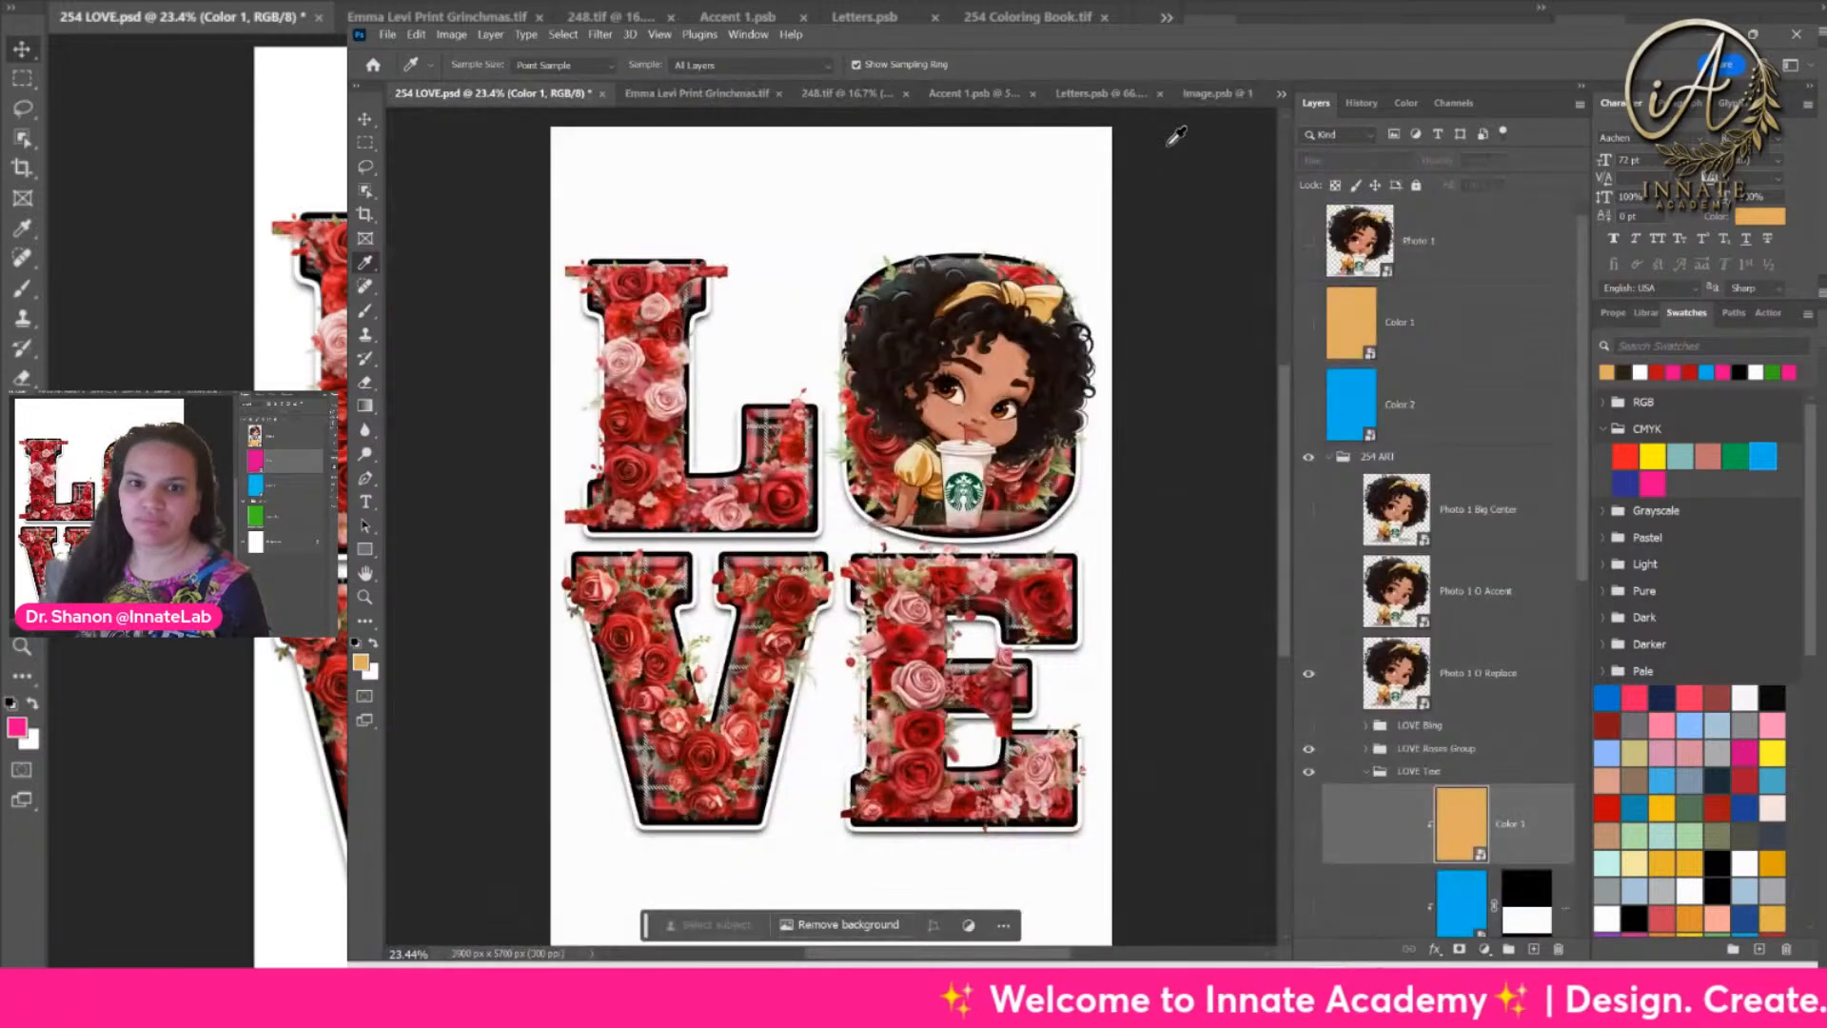
# Step: Duplicate the fill layer inside the Color 2 smart object, recolor the copy with the sampled dark brown, and save and close Color 2.psb
pyautogui.click(1423, 390)
pyautogui.doubleClick(1367, 408)
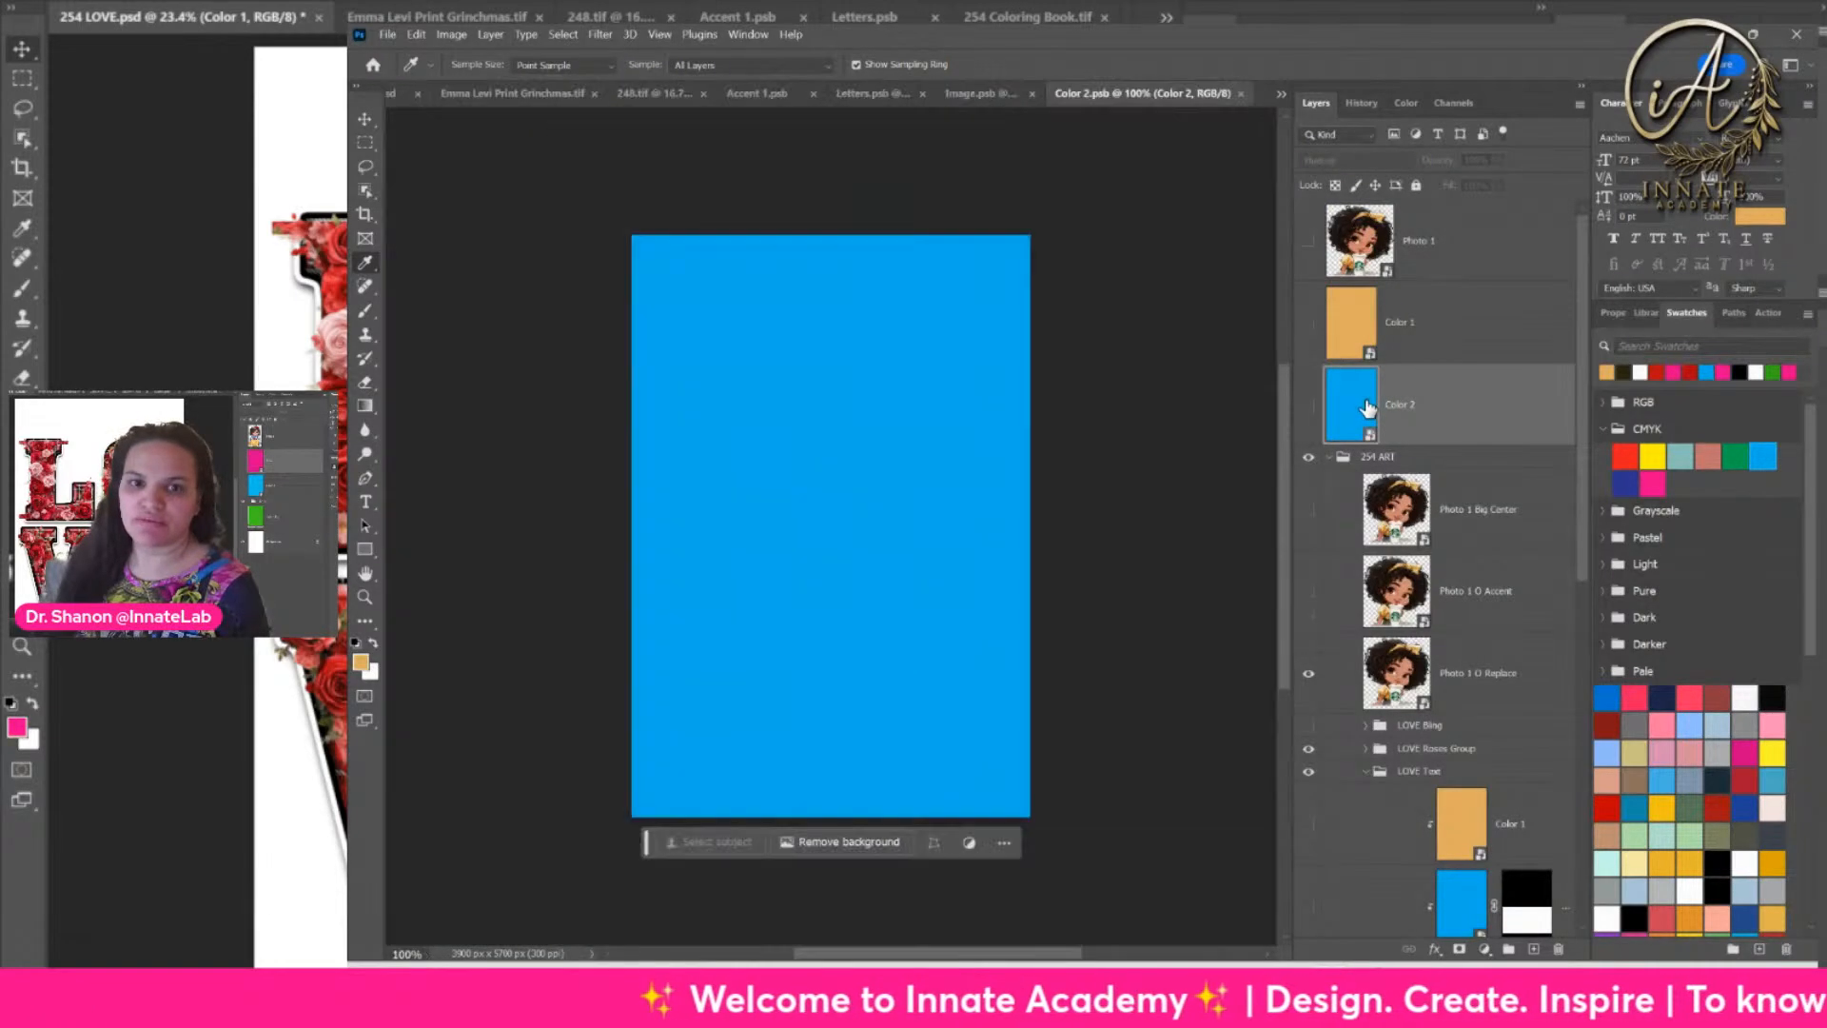
pyautogui.rightClick(1428, 246)
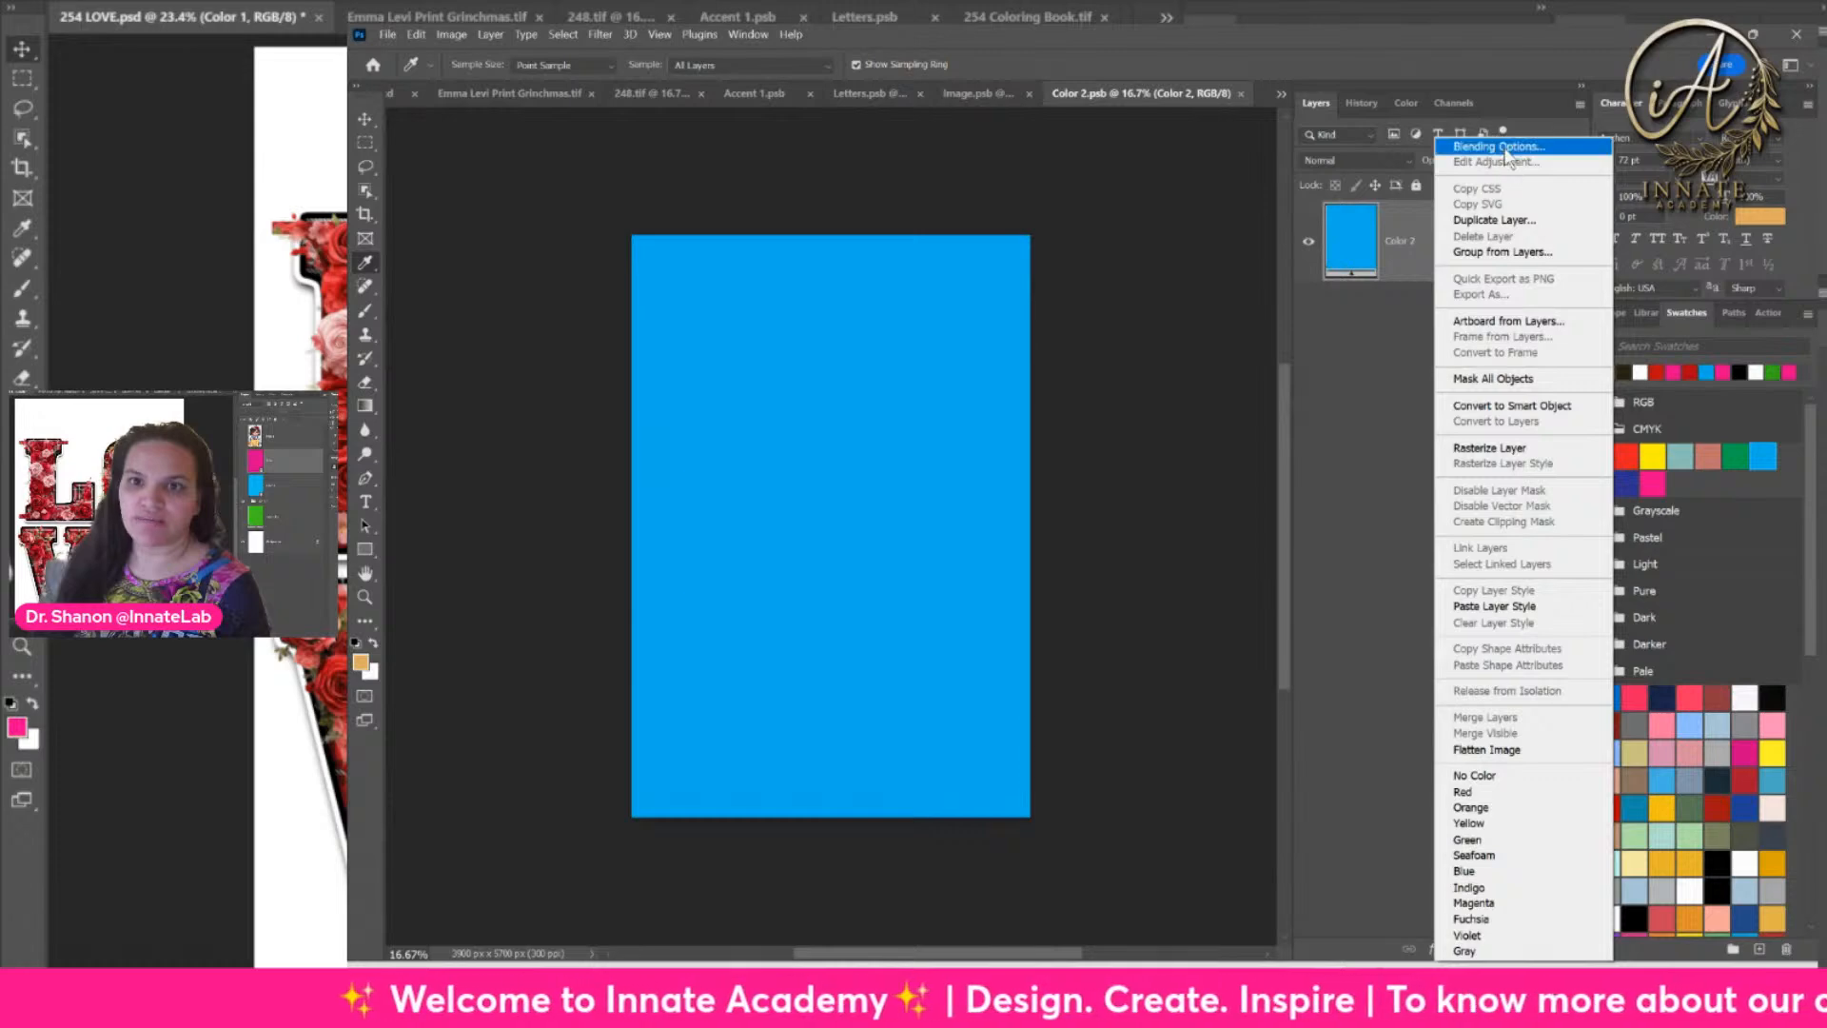
pyautogui.click(1499, 220)
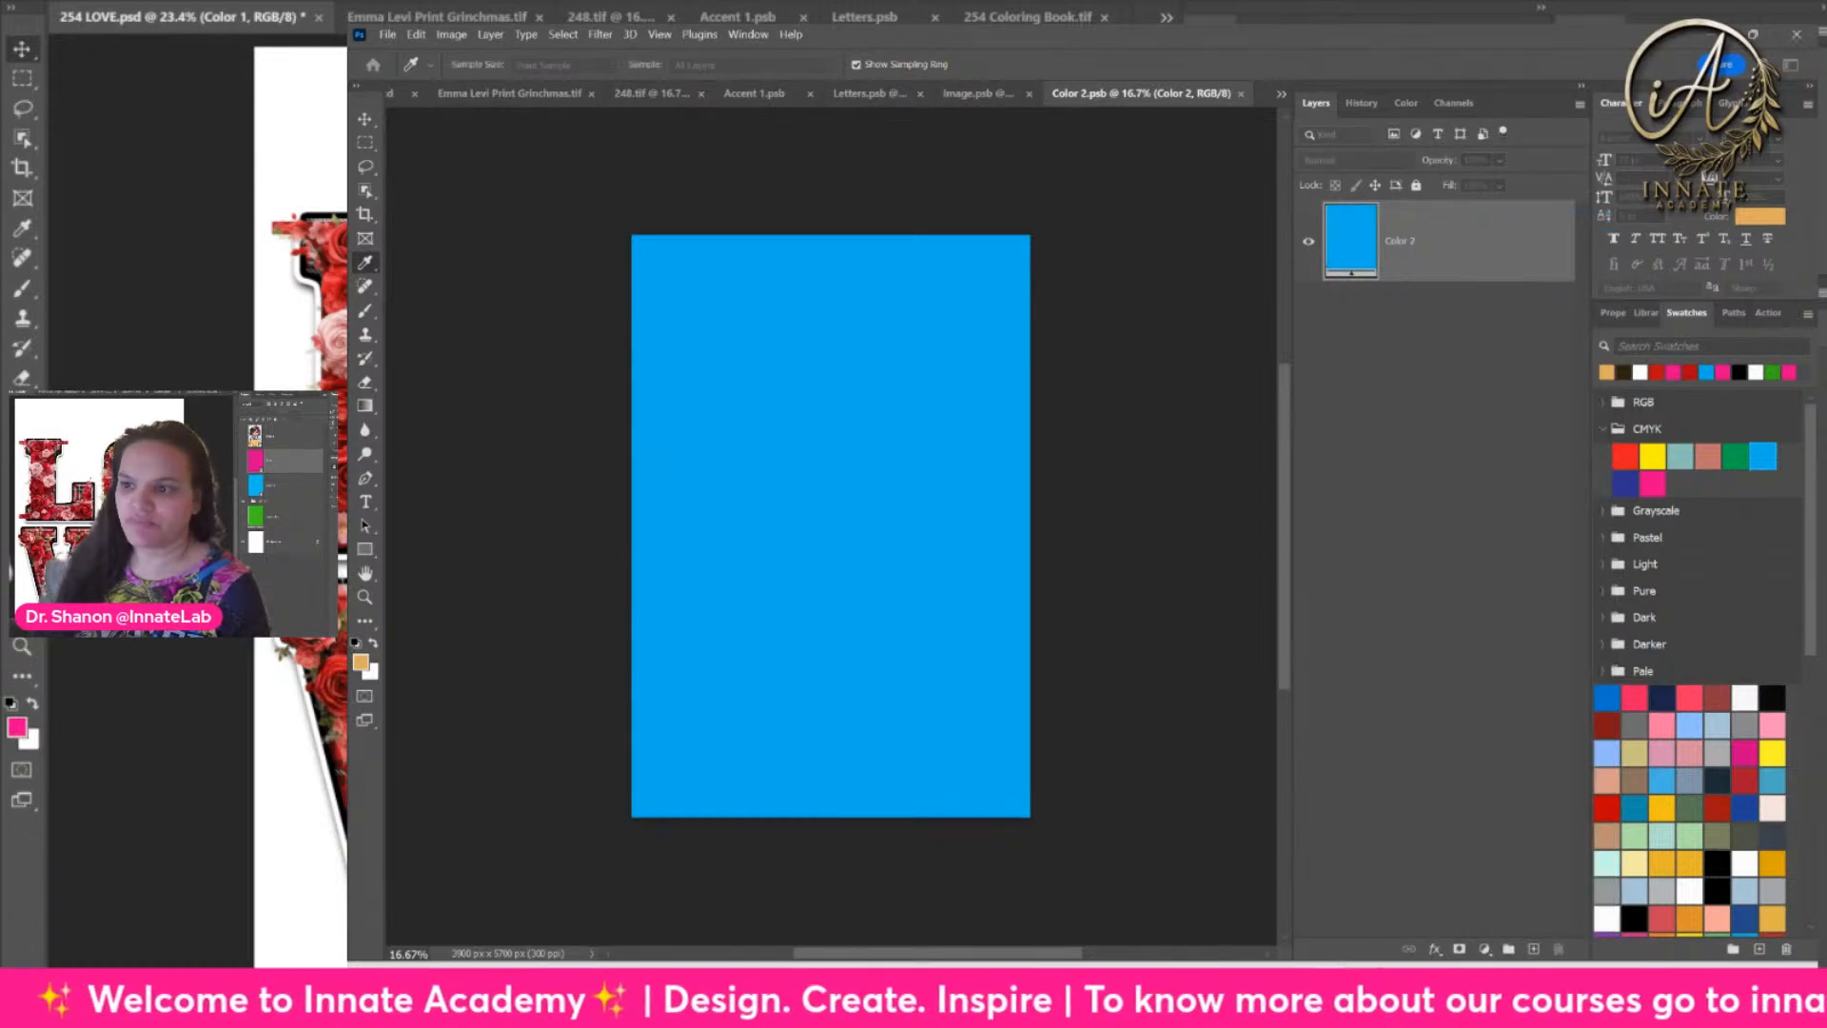
pyautogui.press('Return')
pyautogui.click(1617, 371)
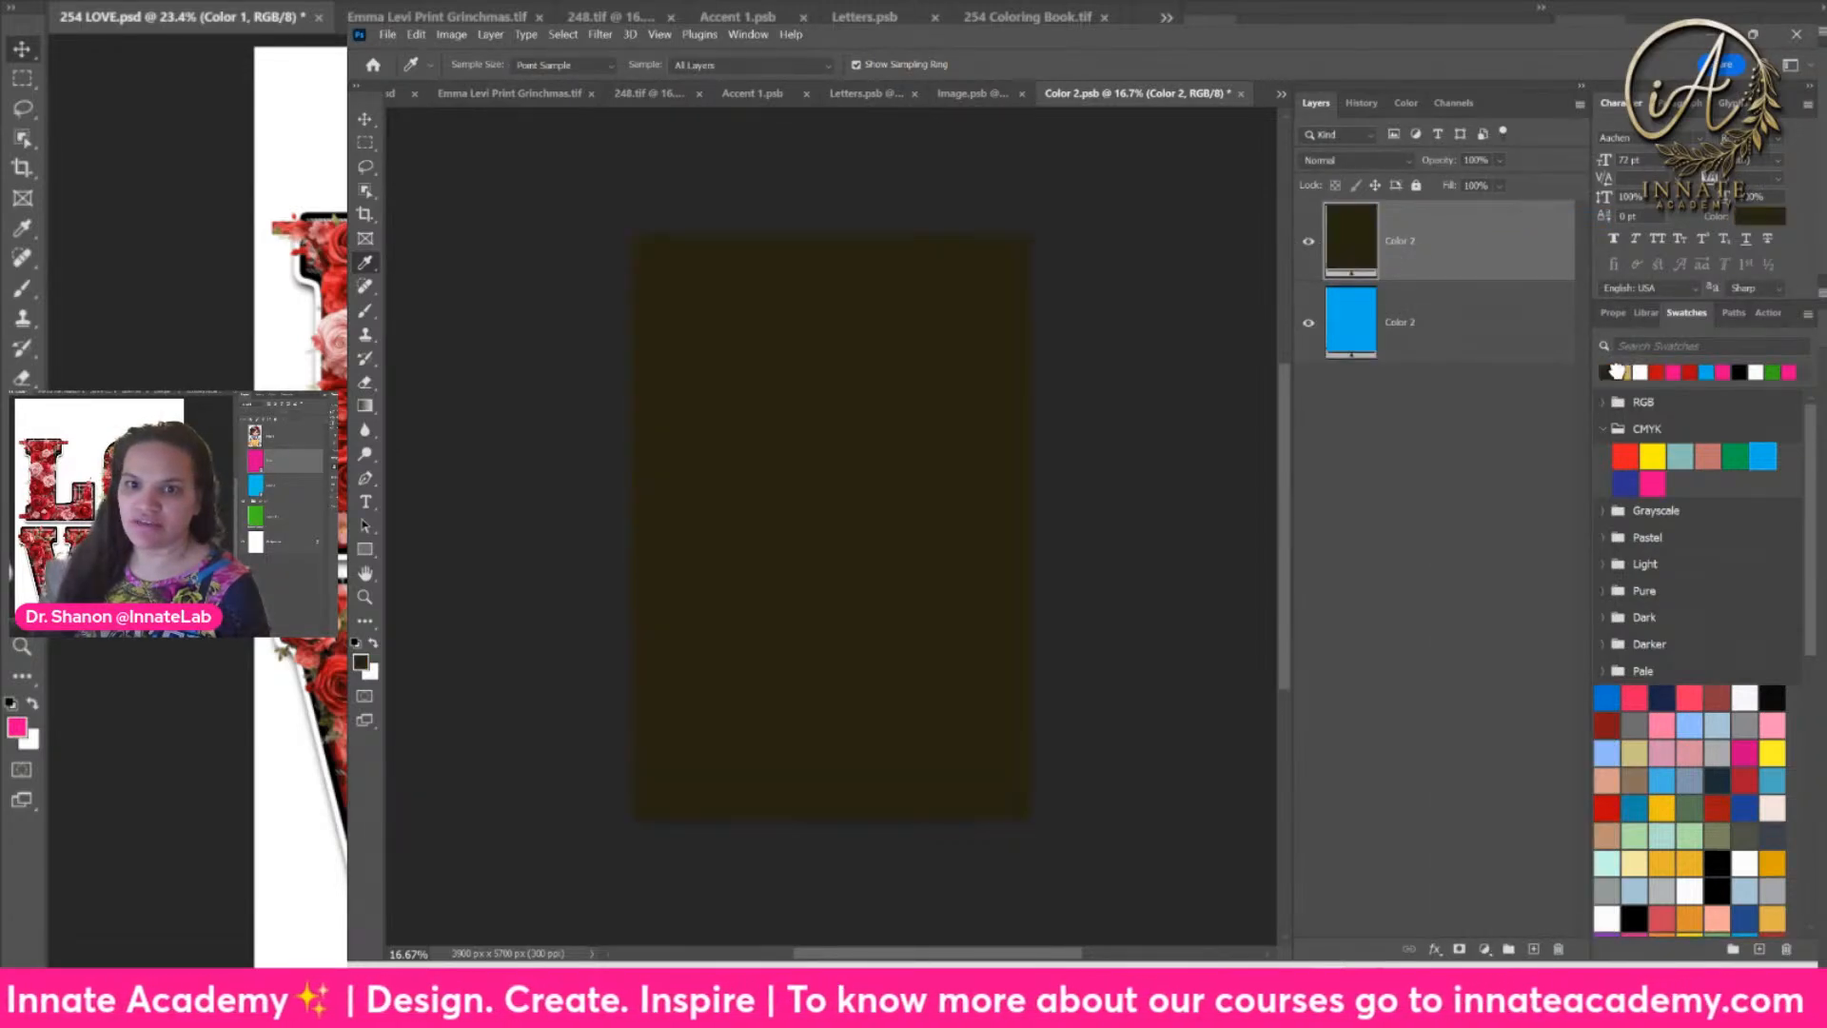
pyautogui.click(1241, 94)
pyautogui.click(1028, 371)
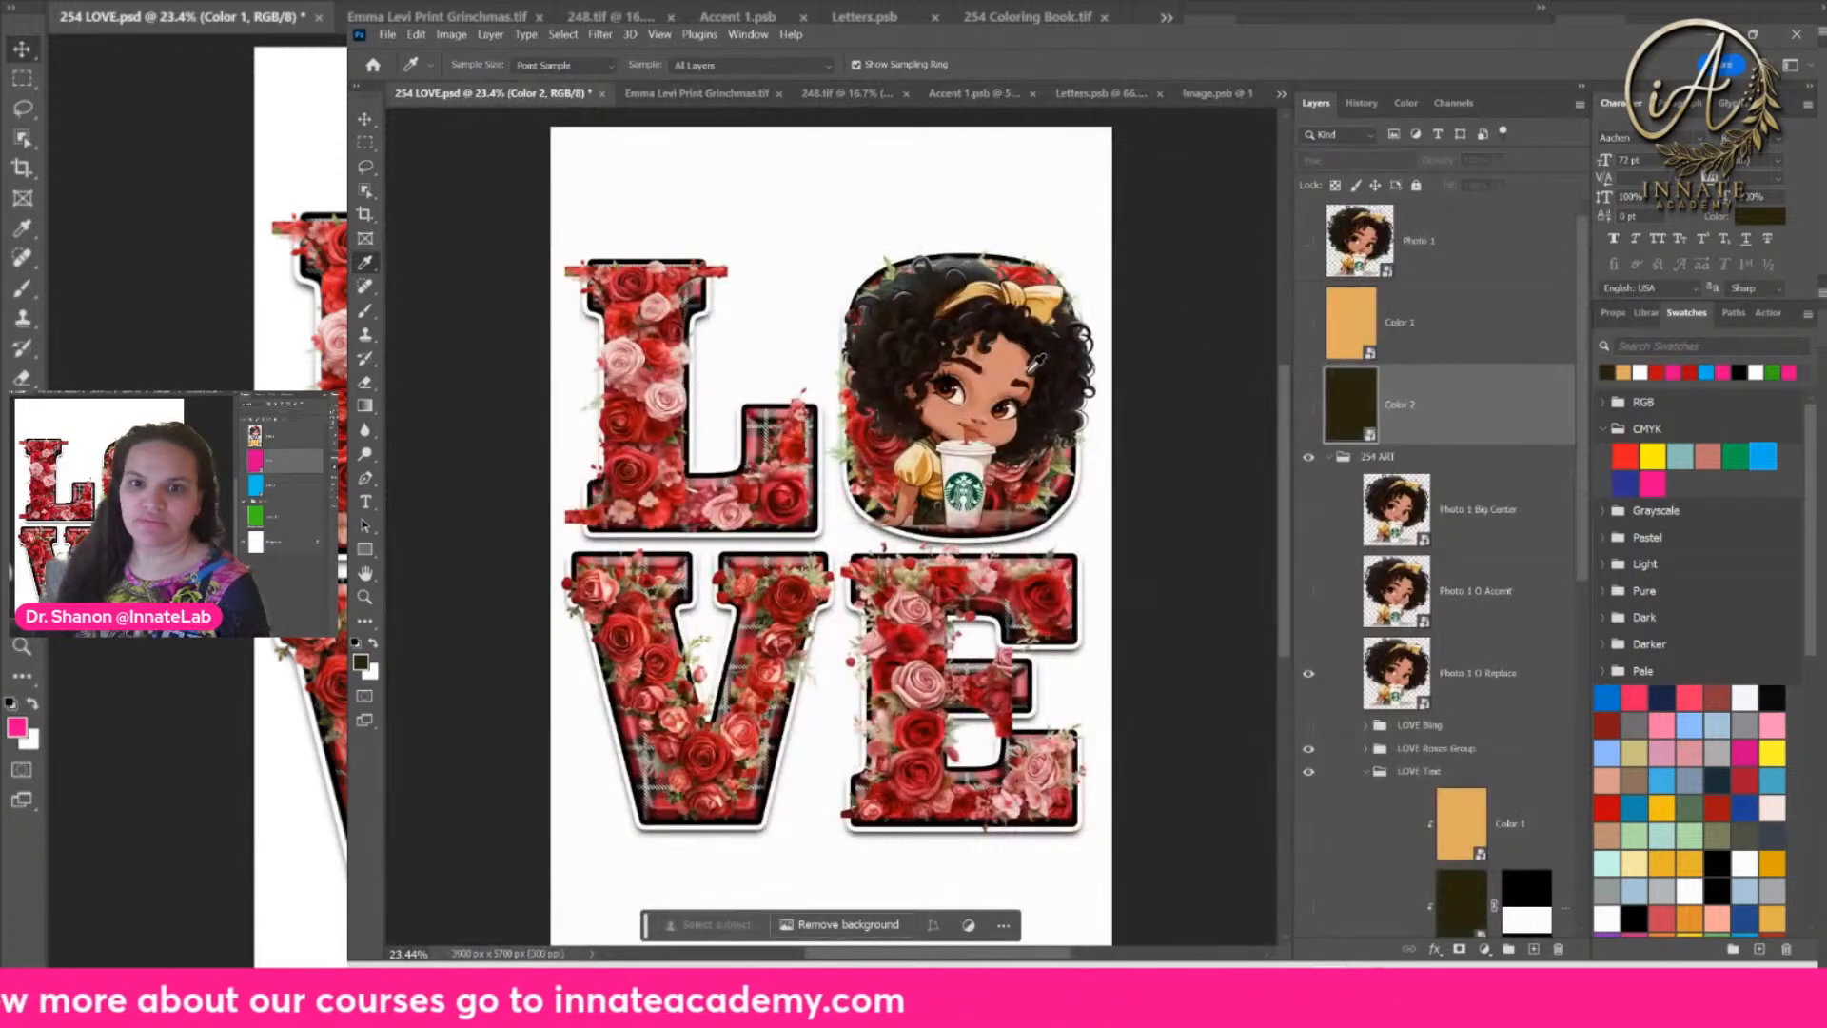
# Step: Select the Pattern Fill 1 plaid layer in the LOVE Text group
pyautogui.scroll(-2, 1485, 433)
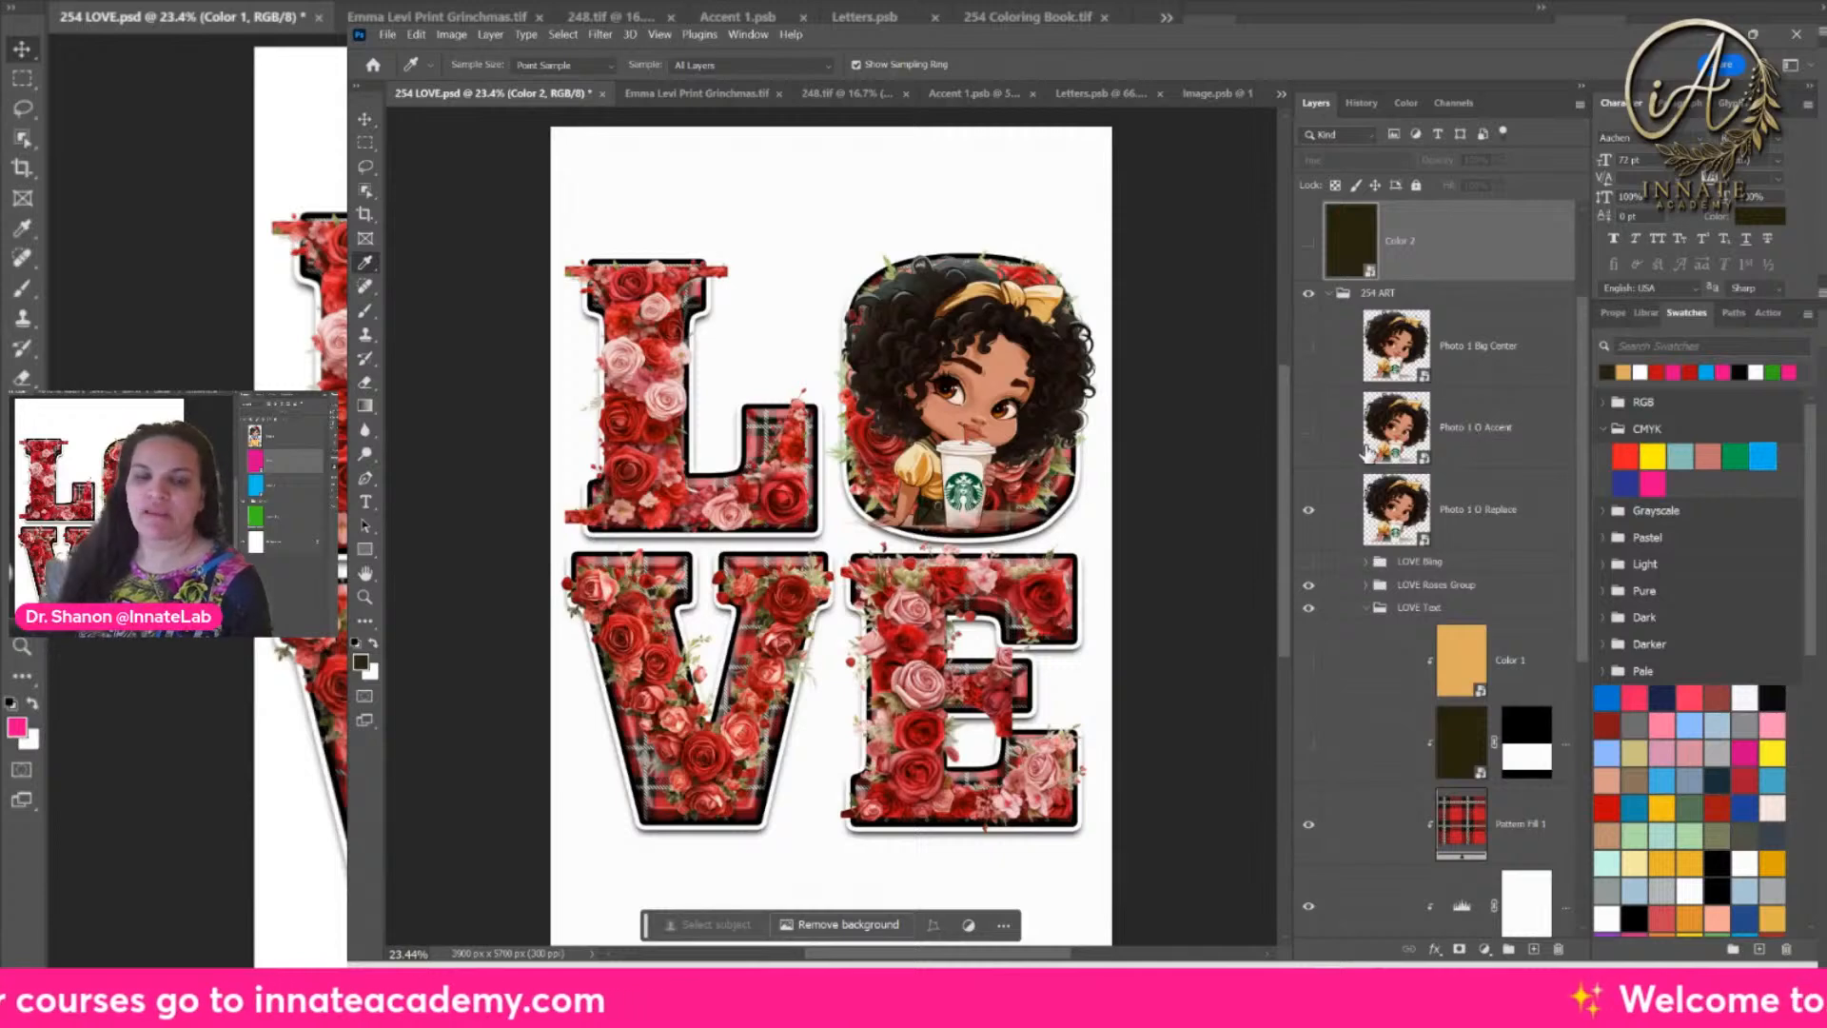
pyautogui.scroll(-2, 1443, 609)
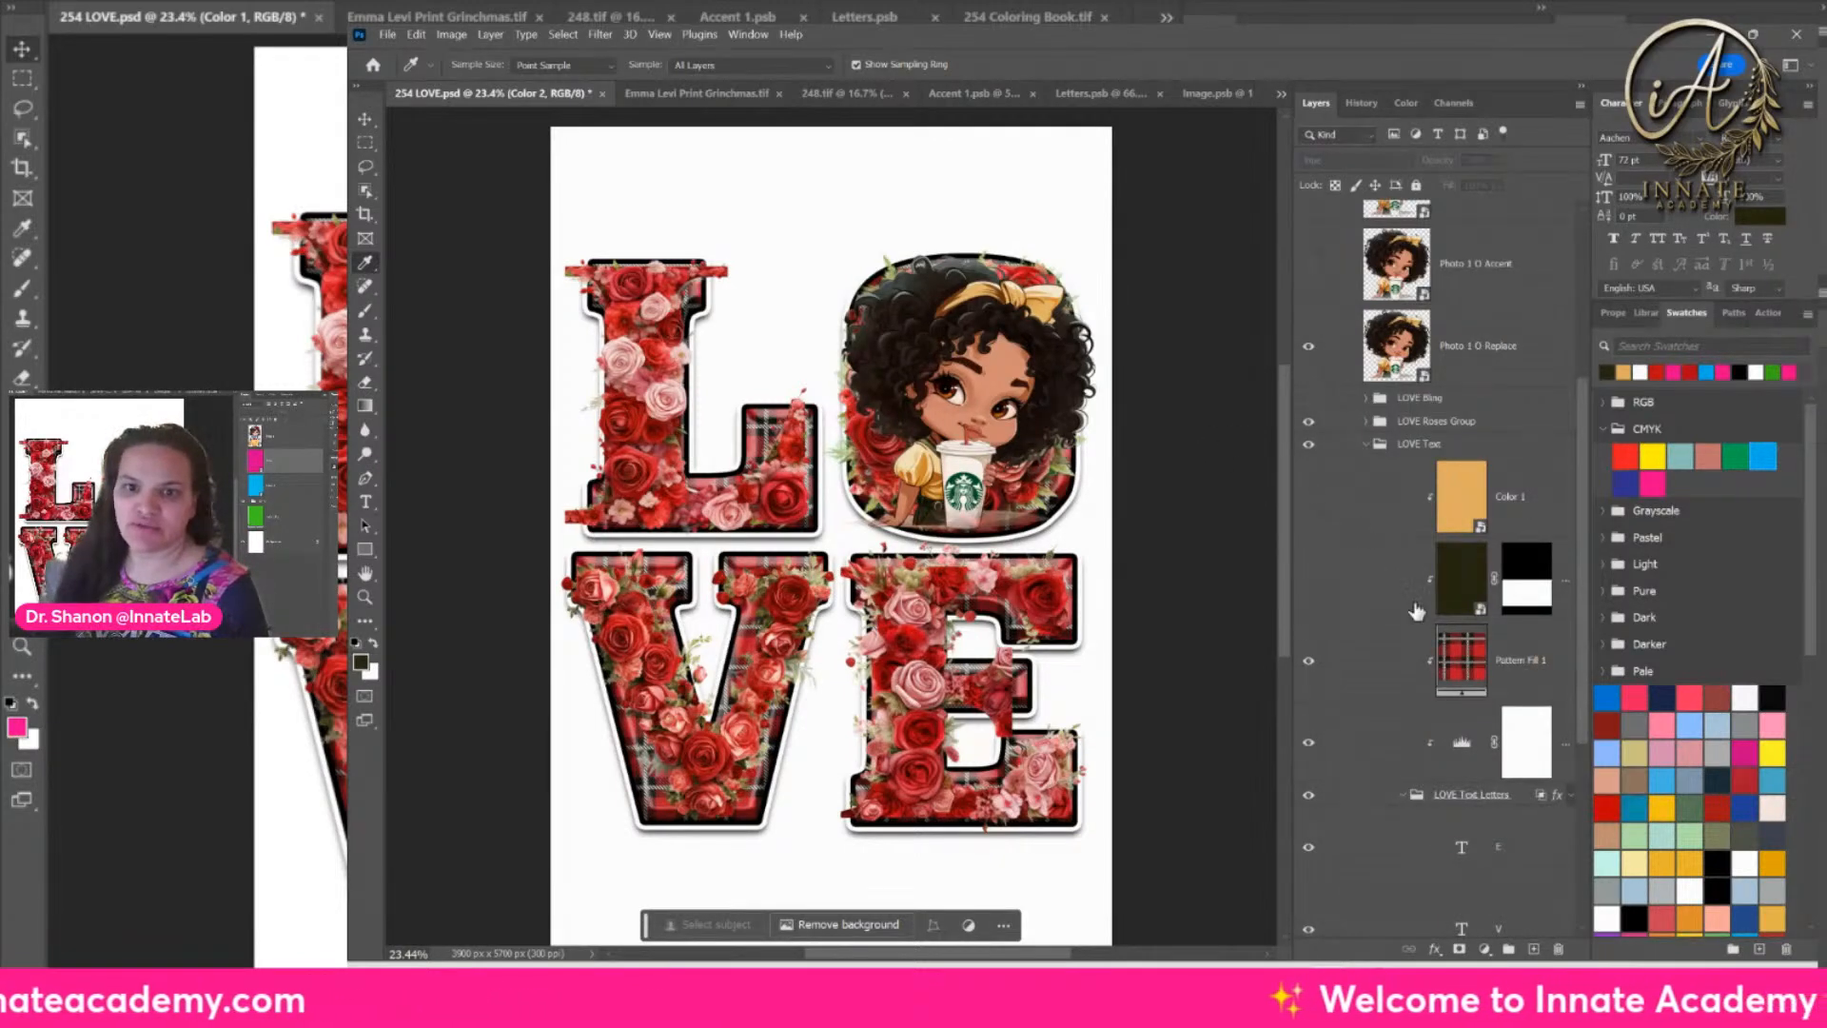
pyautogui.click(1498, 674)
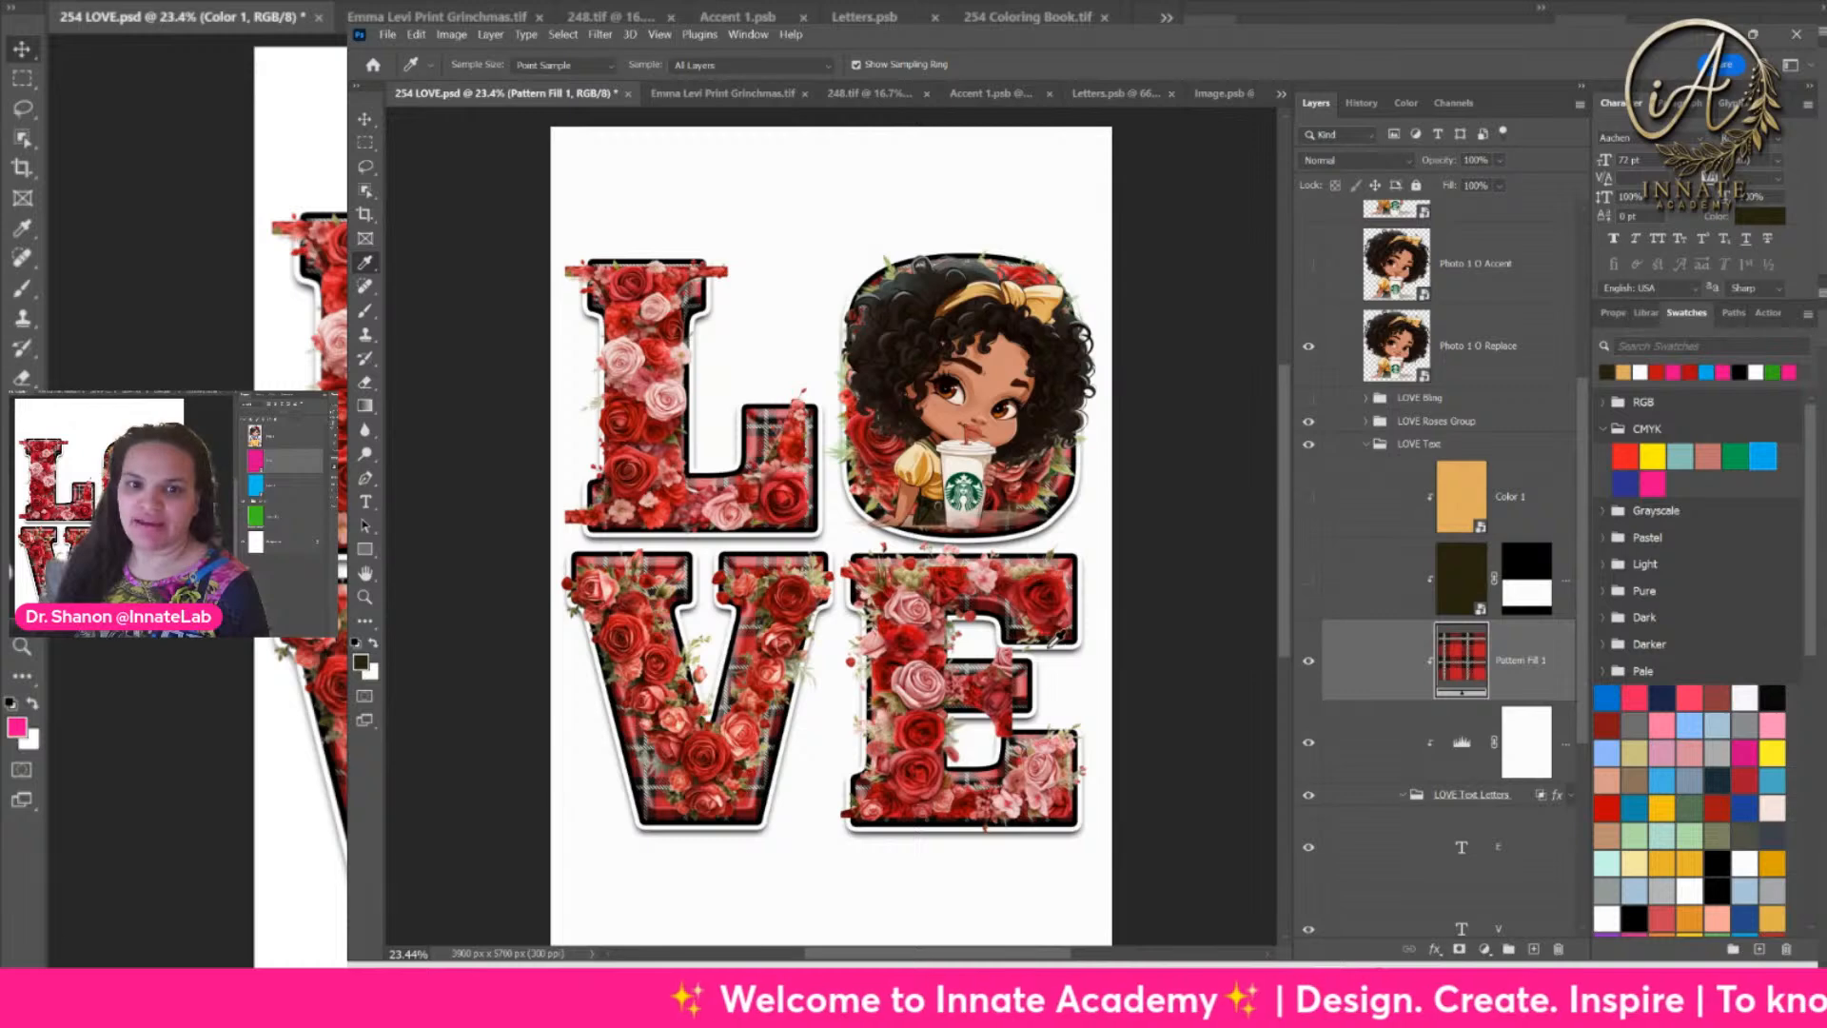
# Step: Show and expand the LOVE Bling group, and hide the LOVE Roses Group and LOVE Text groups
pyautogui.click(1310, 399)
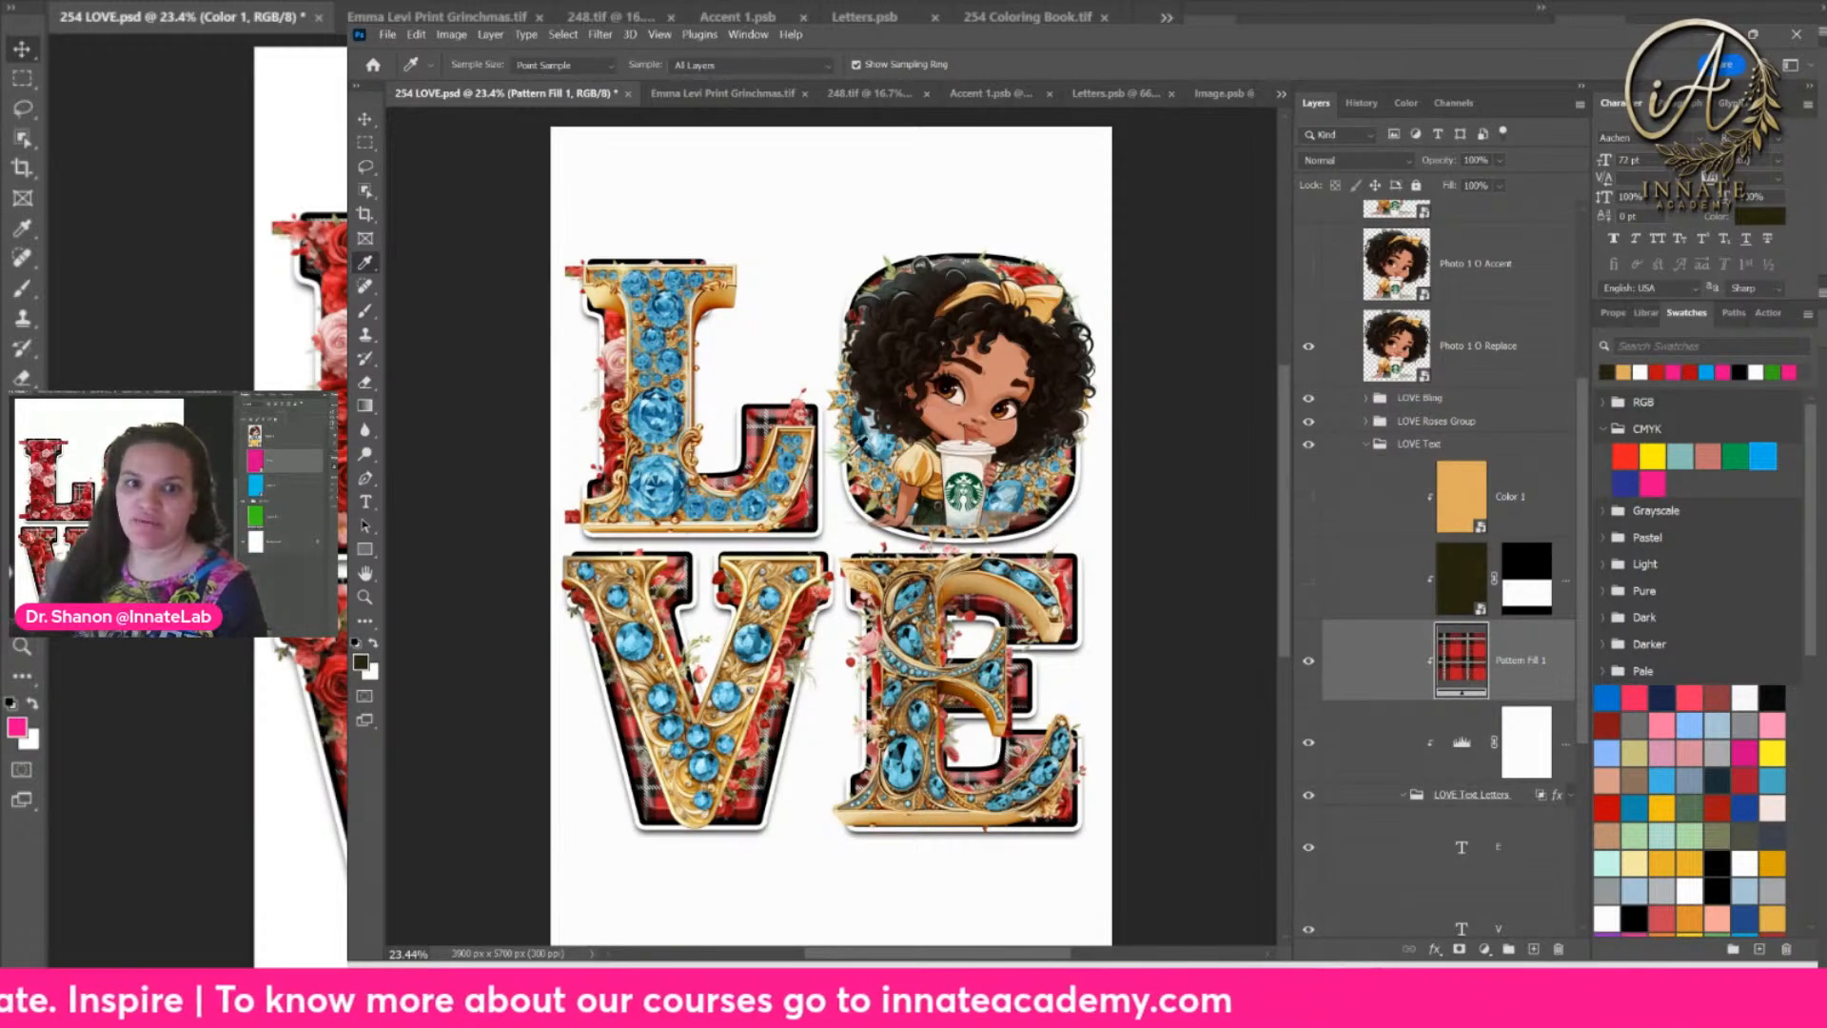
pyautogui.click(1309, 422)
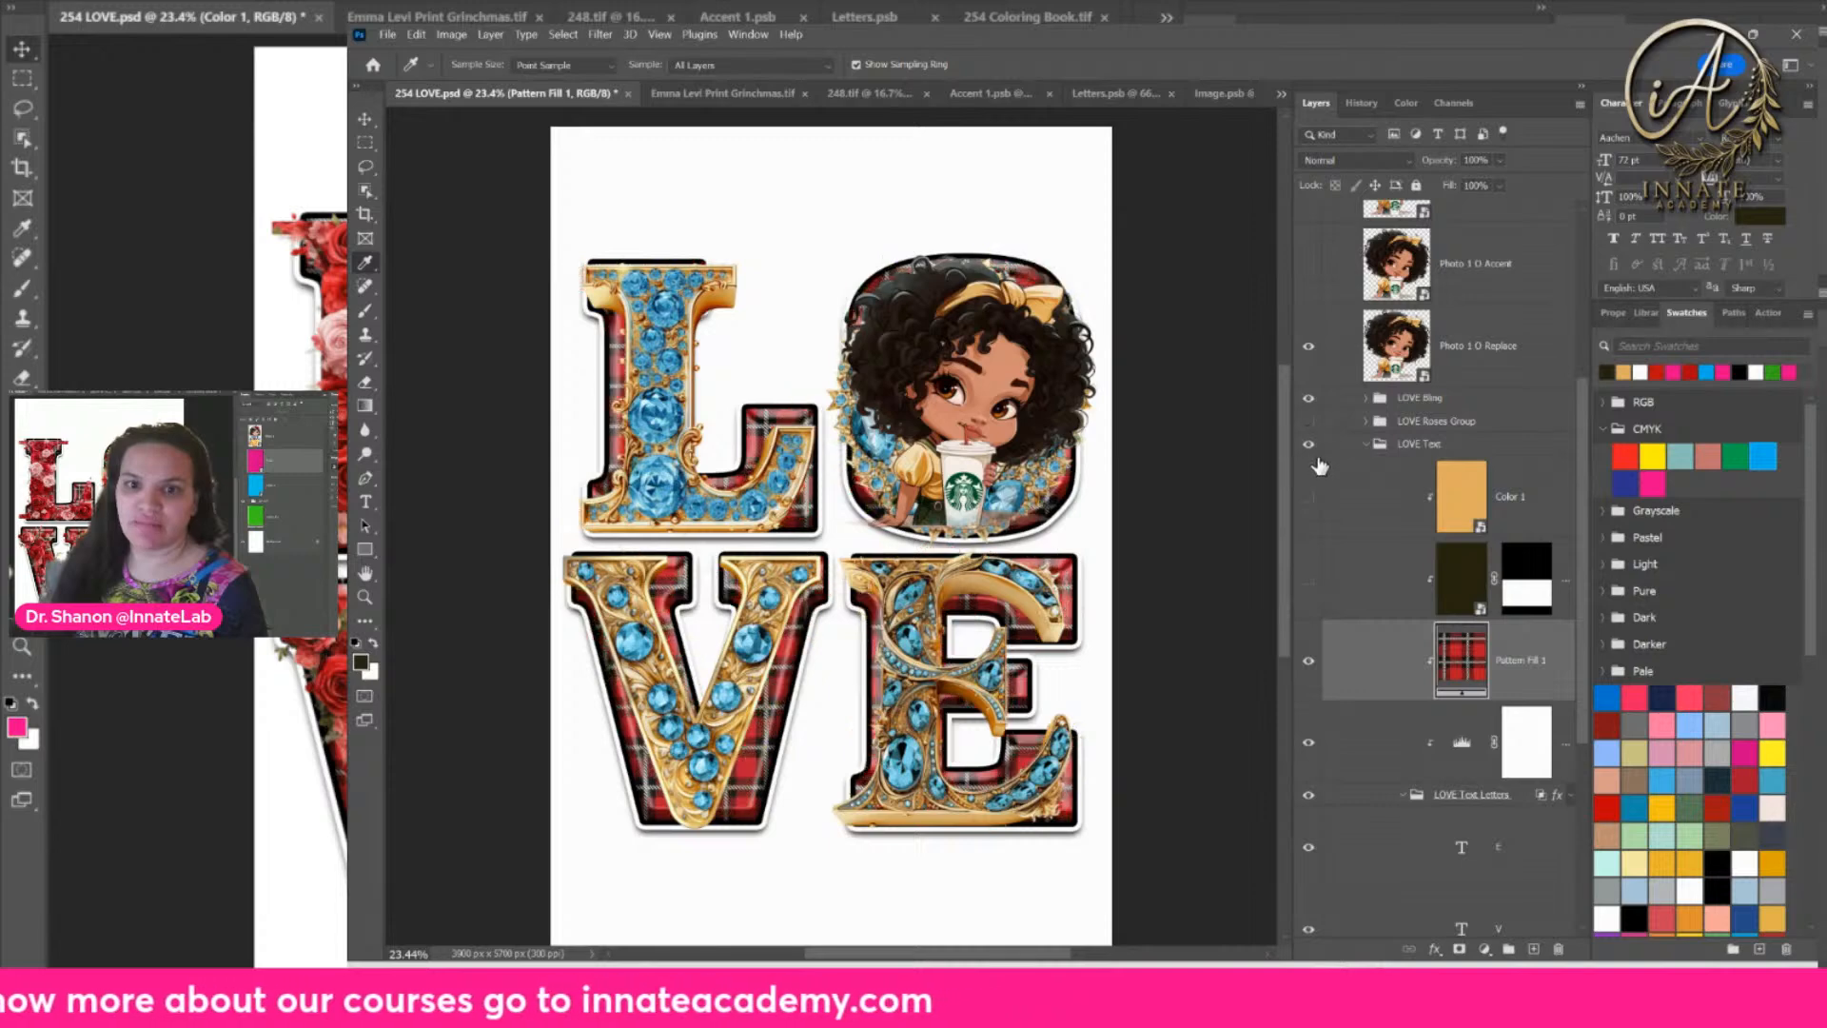
pyautogui.click(1314, 451)
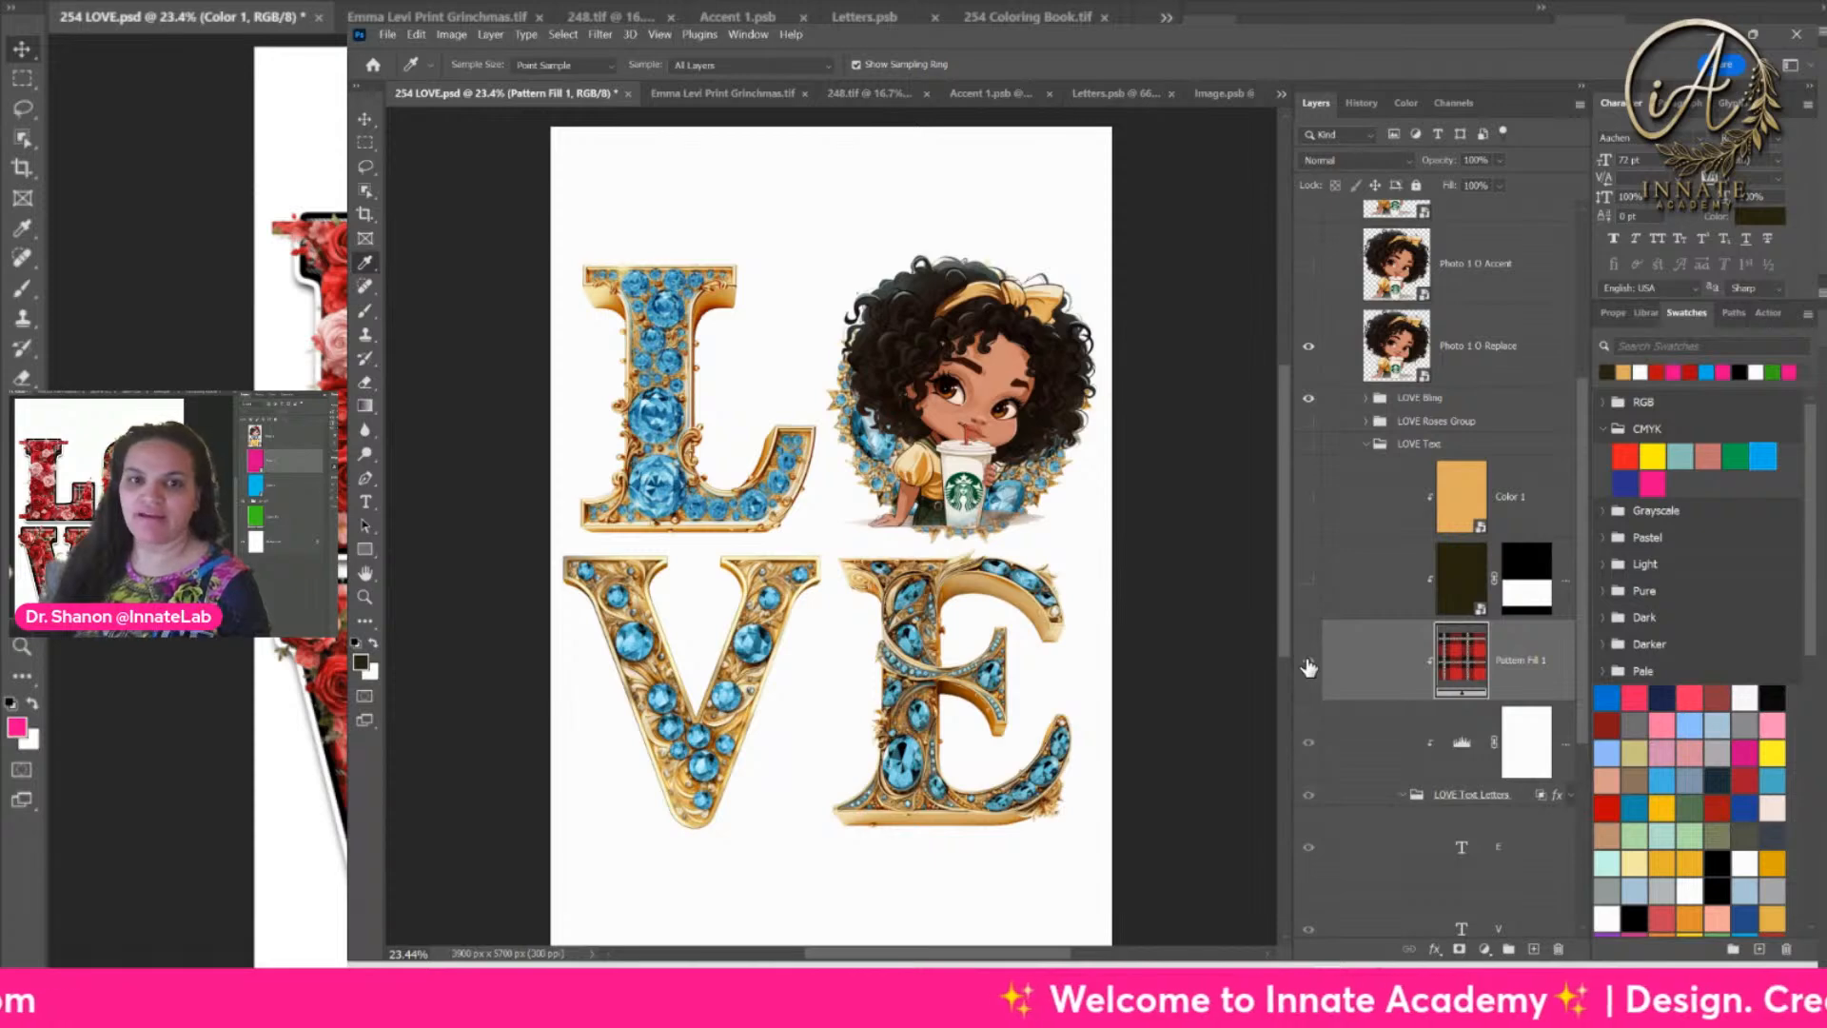
pyautogui.click(1367, 400)
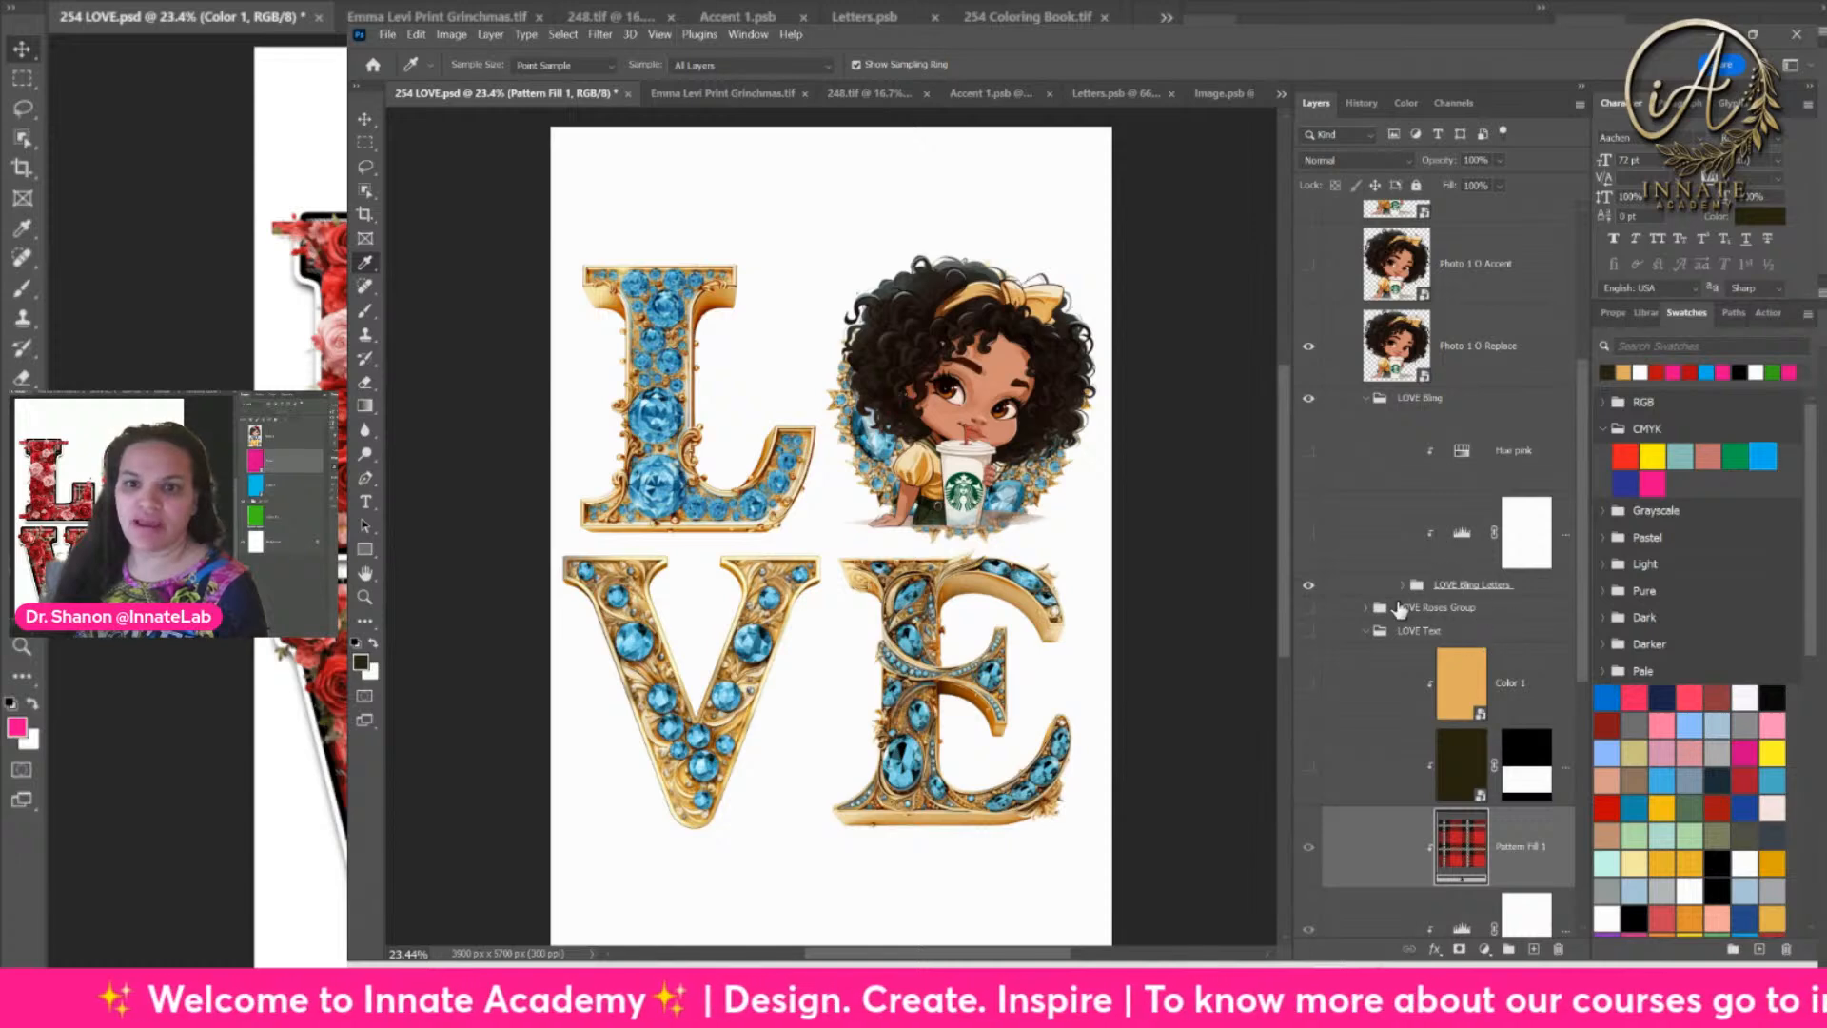
# Step: Show the Hue pink adjustment layer in the LOVE Bling group and duplicate it
pyautogui.click(1309, 451)
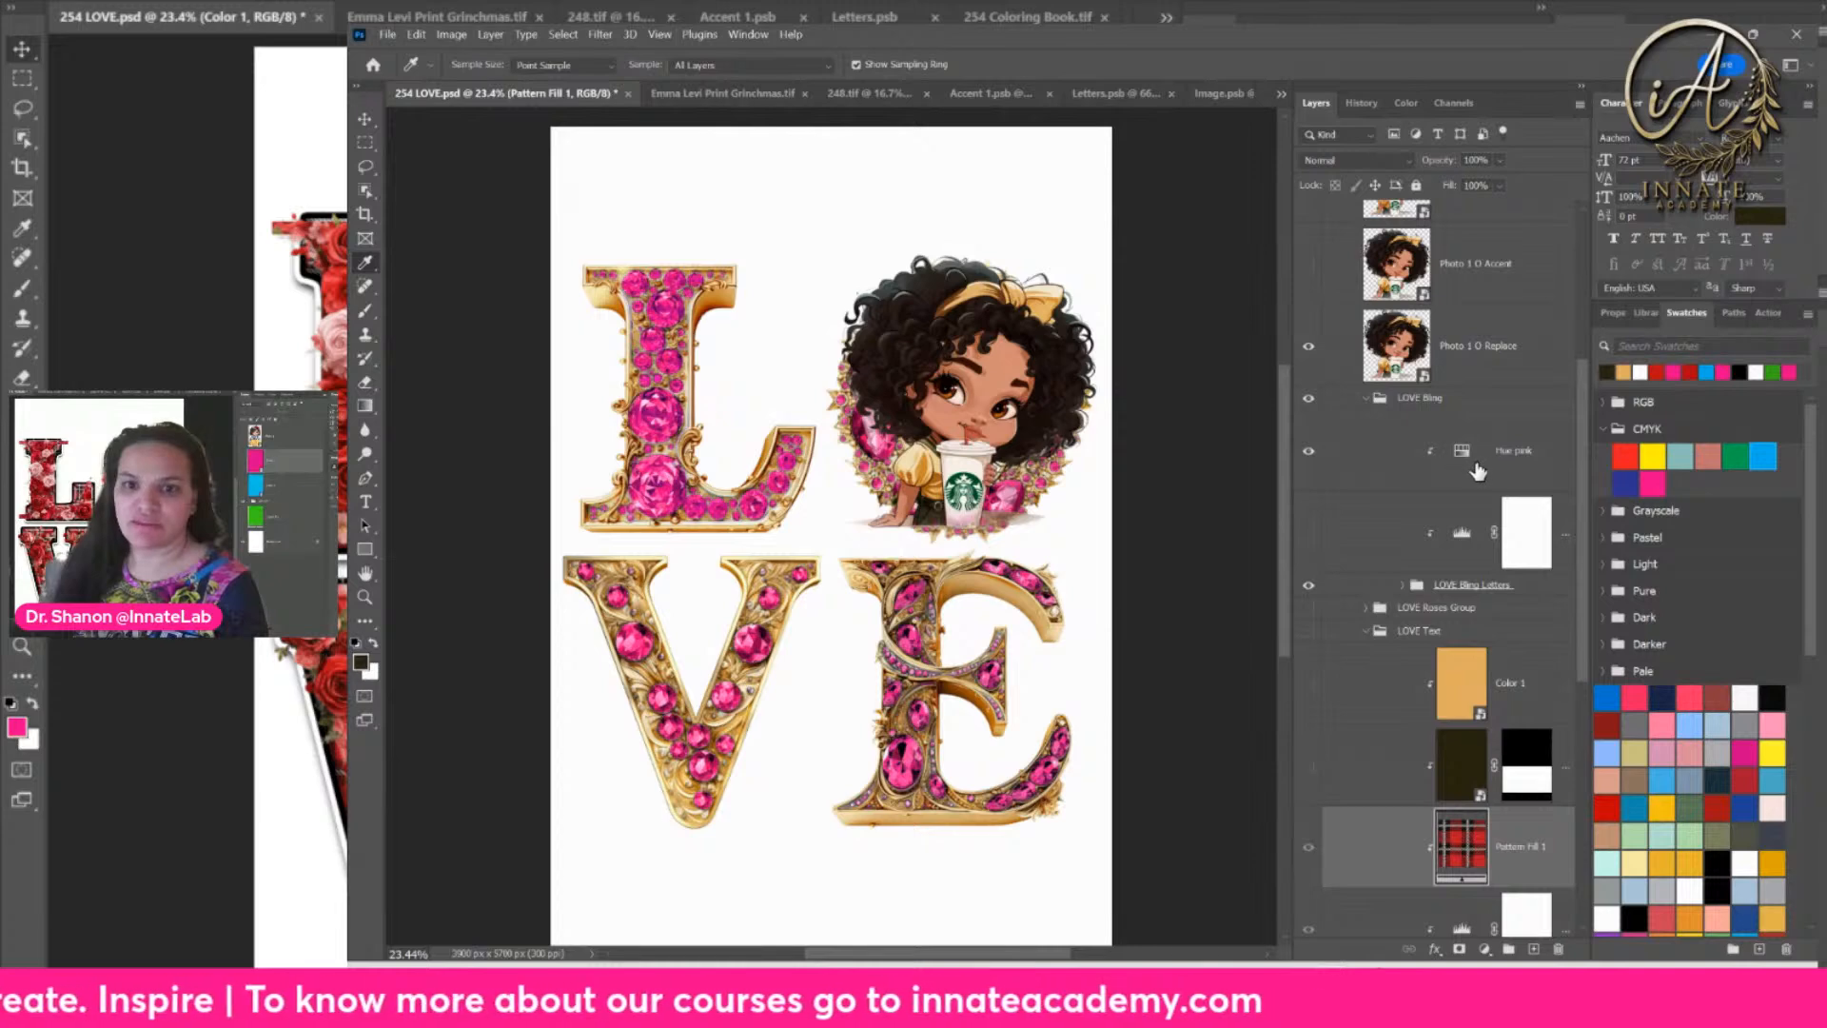
pyautogui.click(1310, 535)
pyautogui.click(1309, 537)
pyautogui.click(1519, 461)
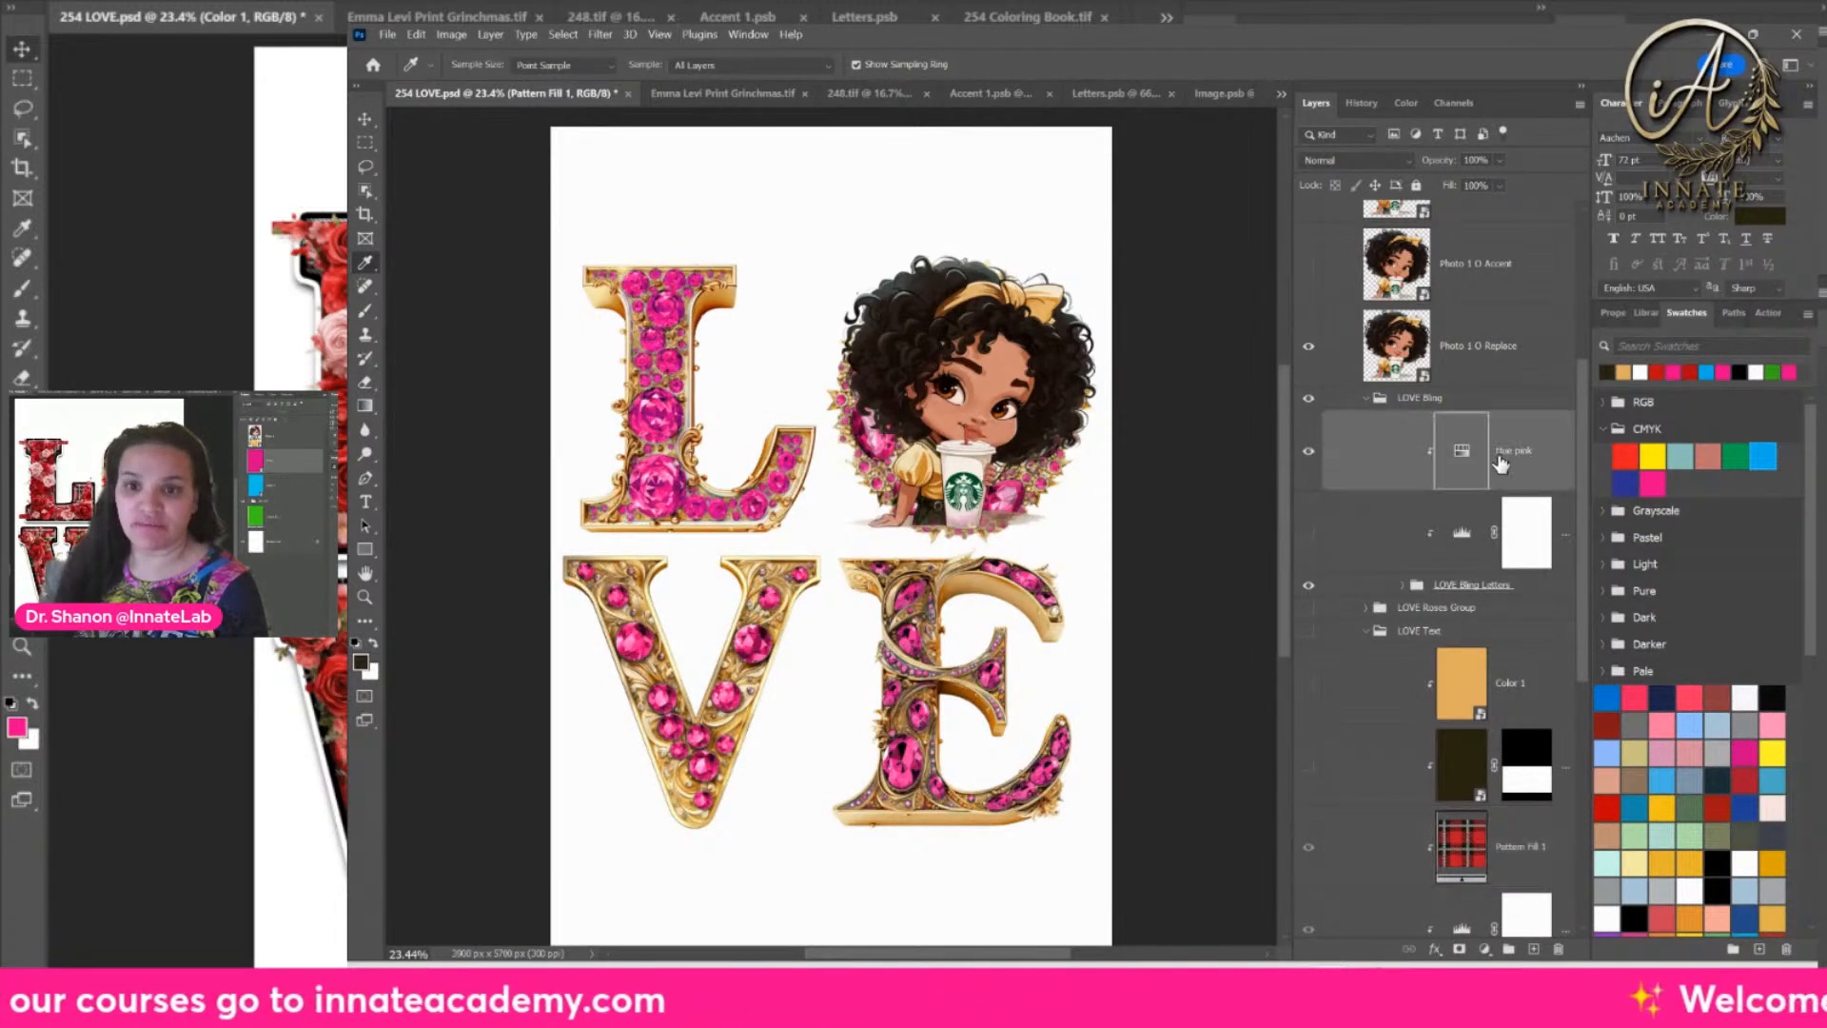
pyautogui.rightClick(1520, 462)
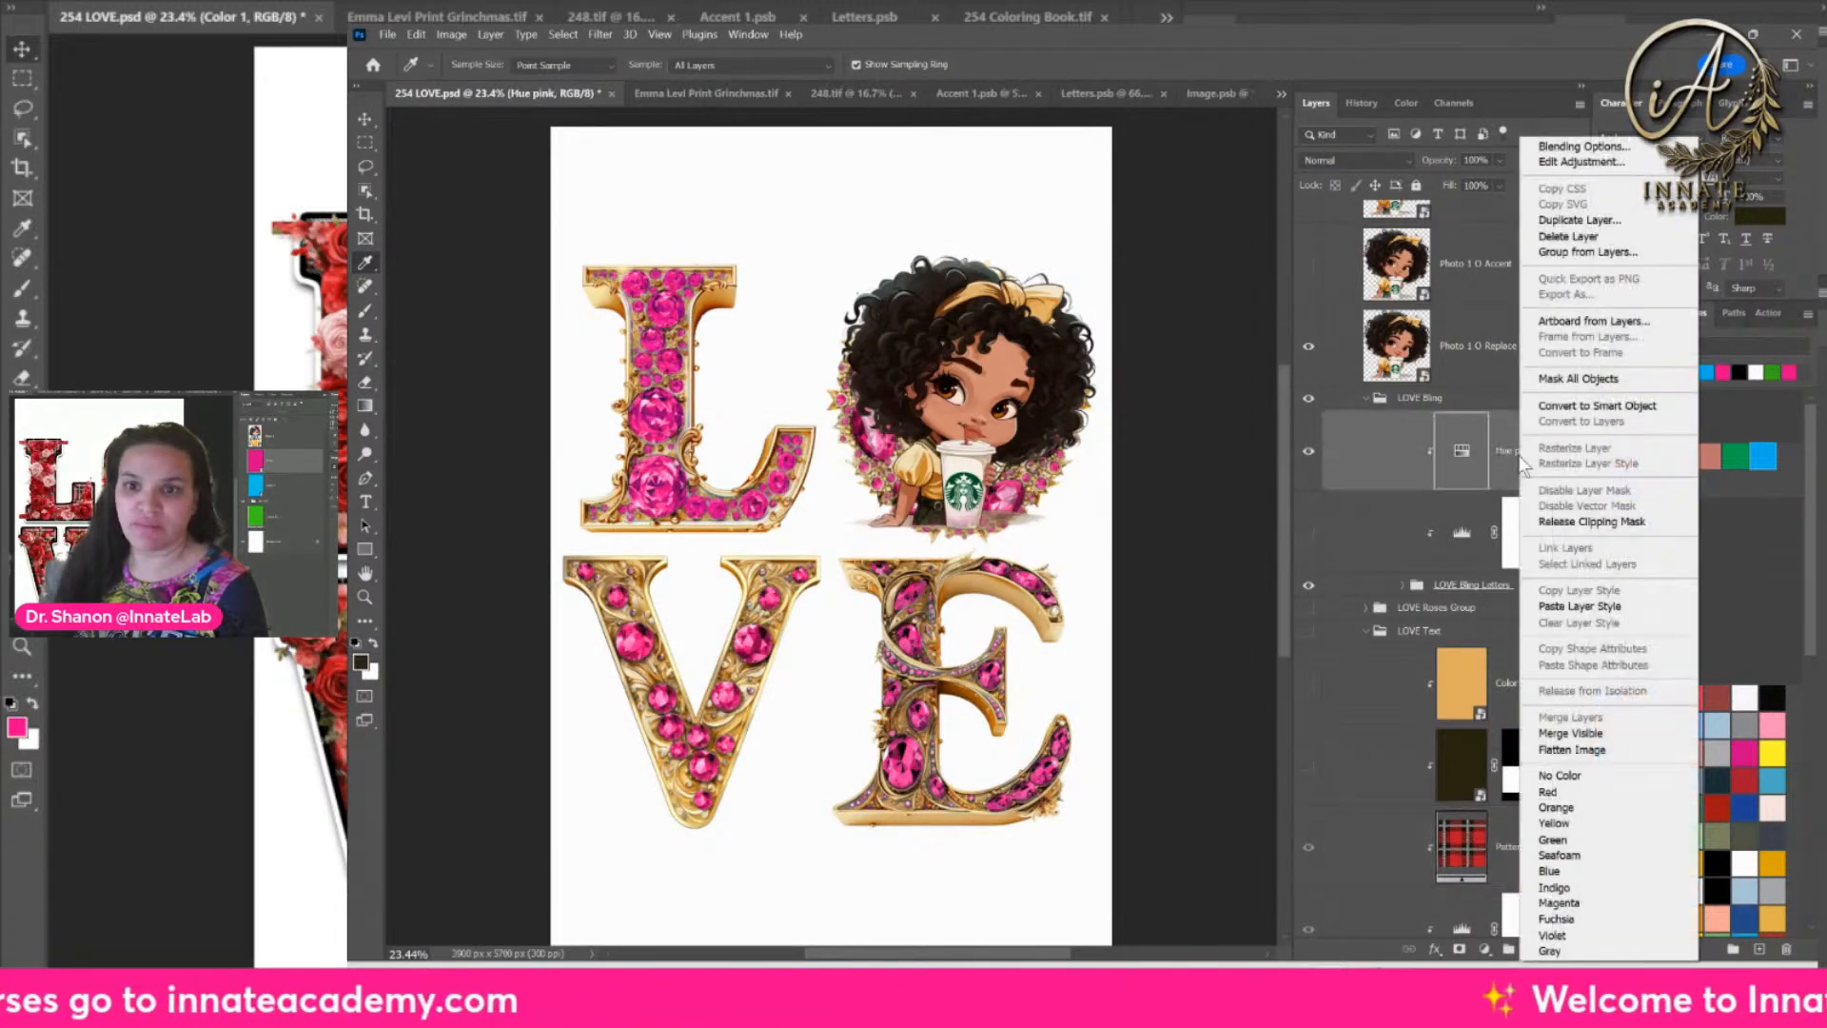
pyautogui.click(1565, 221)
pyautogui.press('Return')
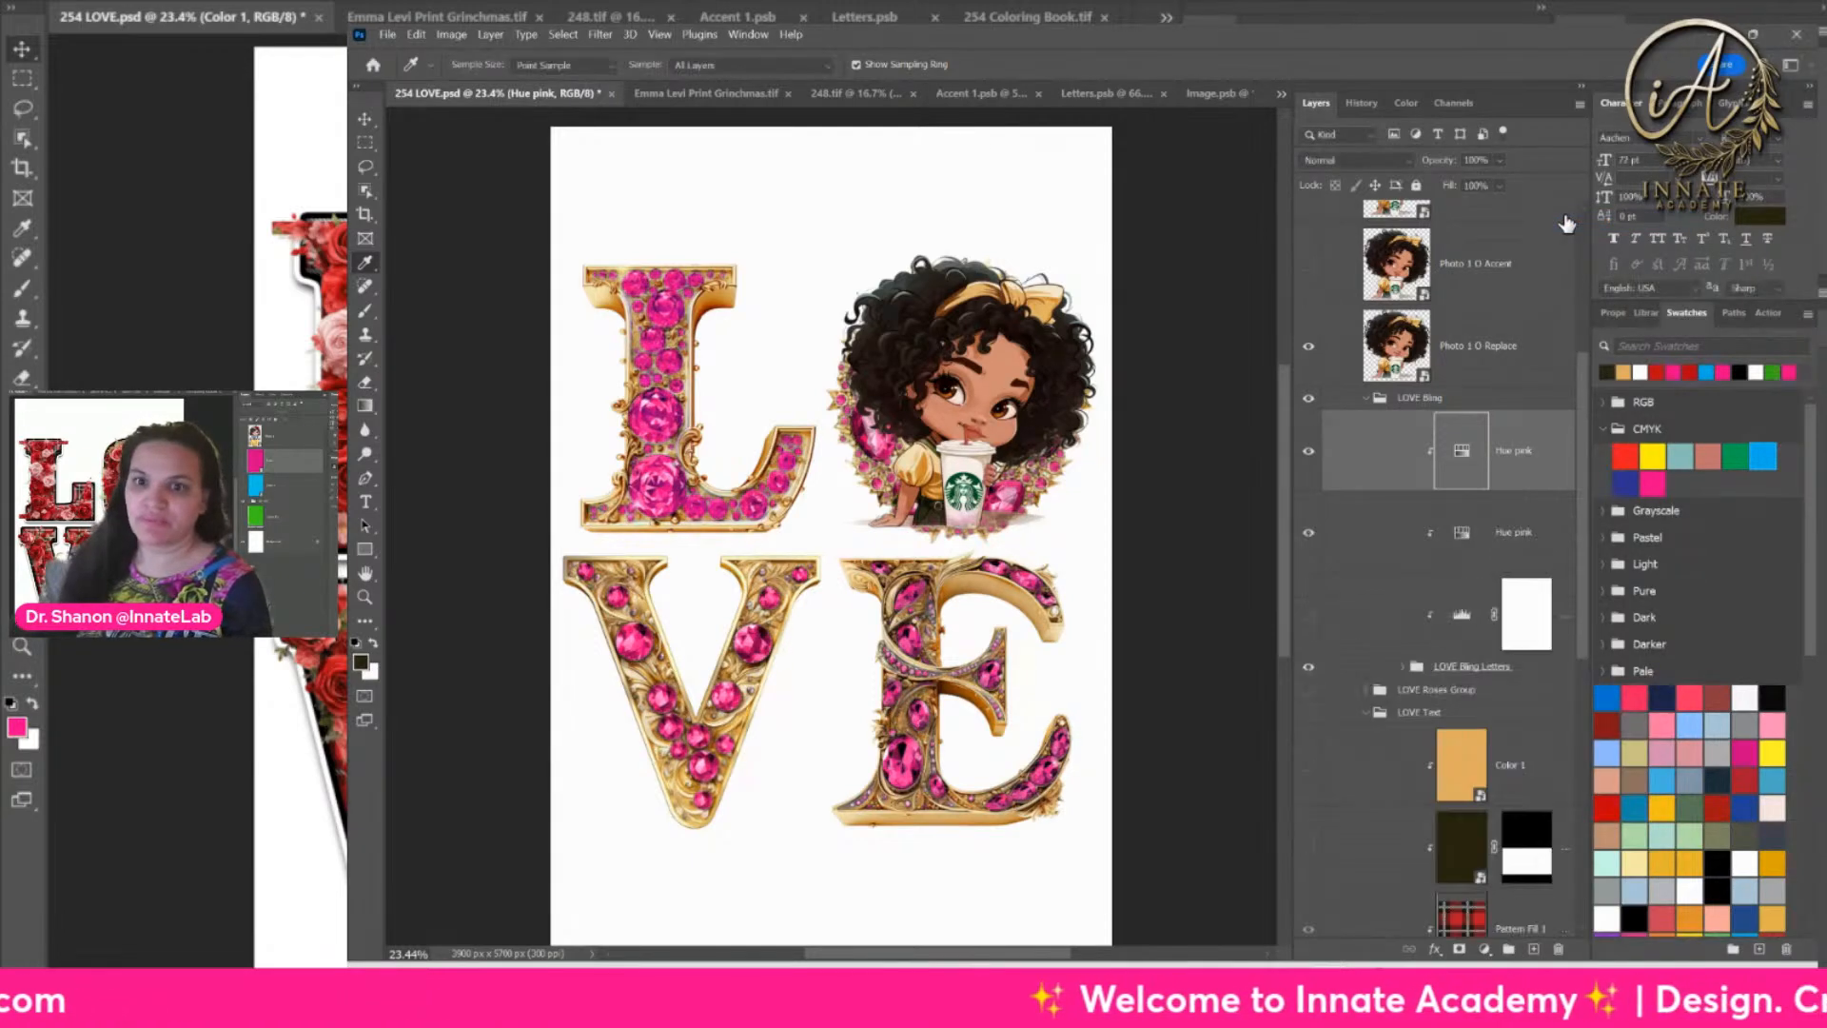
# Step: Rename the upper Hue pink adjustment layer as Hue DK Olive
pyautogui.doubleClick(1521, 452)
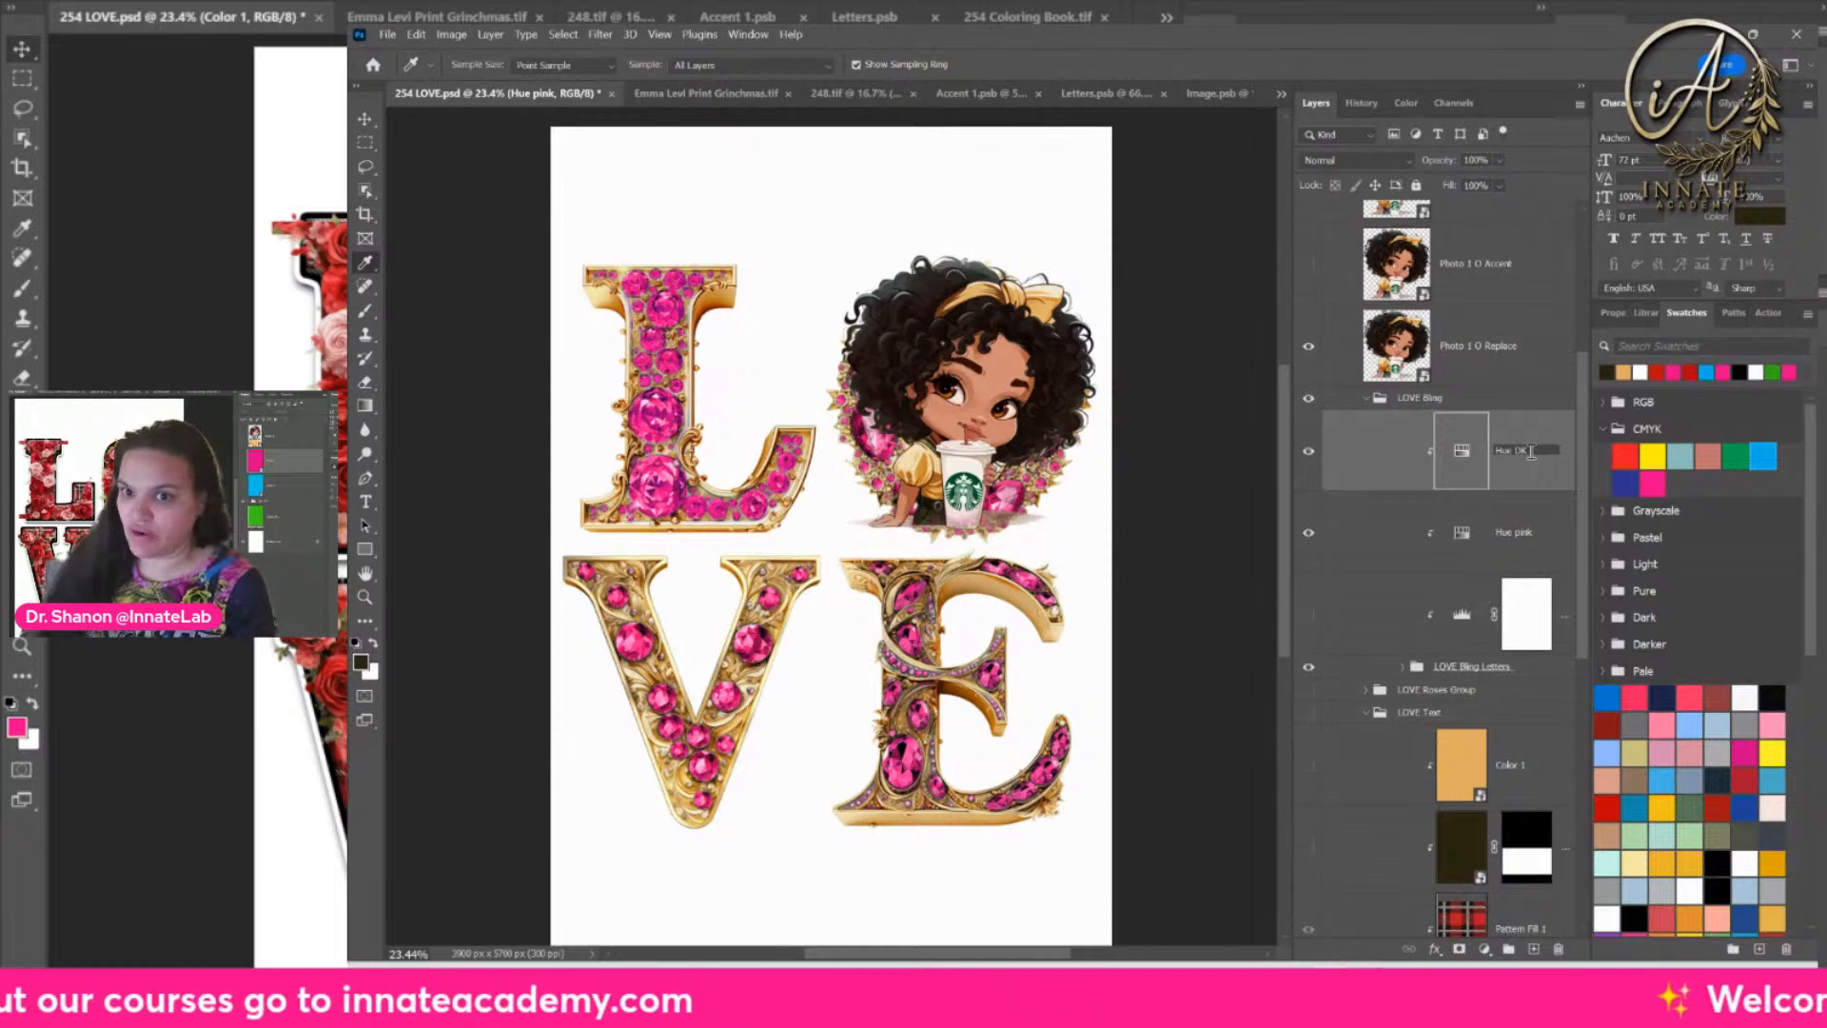
pyautogui.write('Olice')
pyautogui.press('Return')
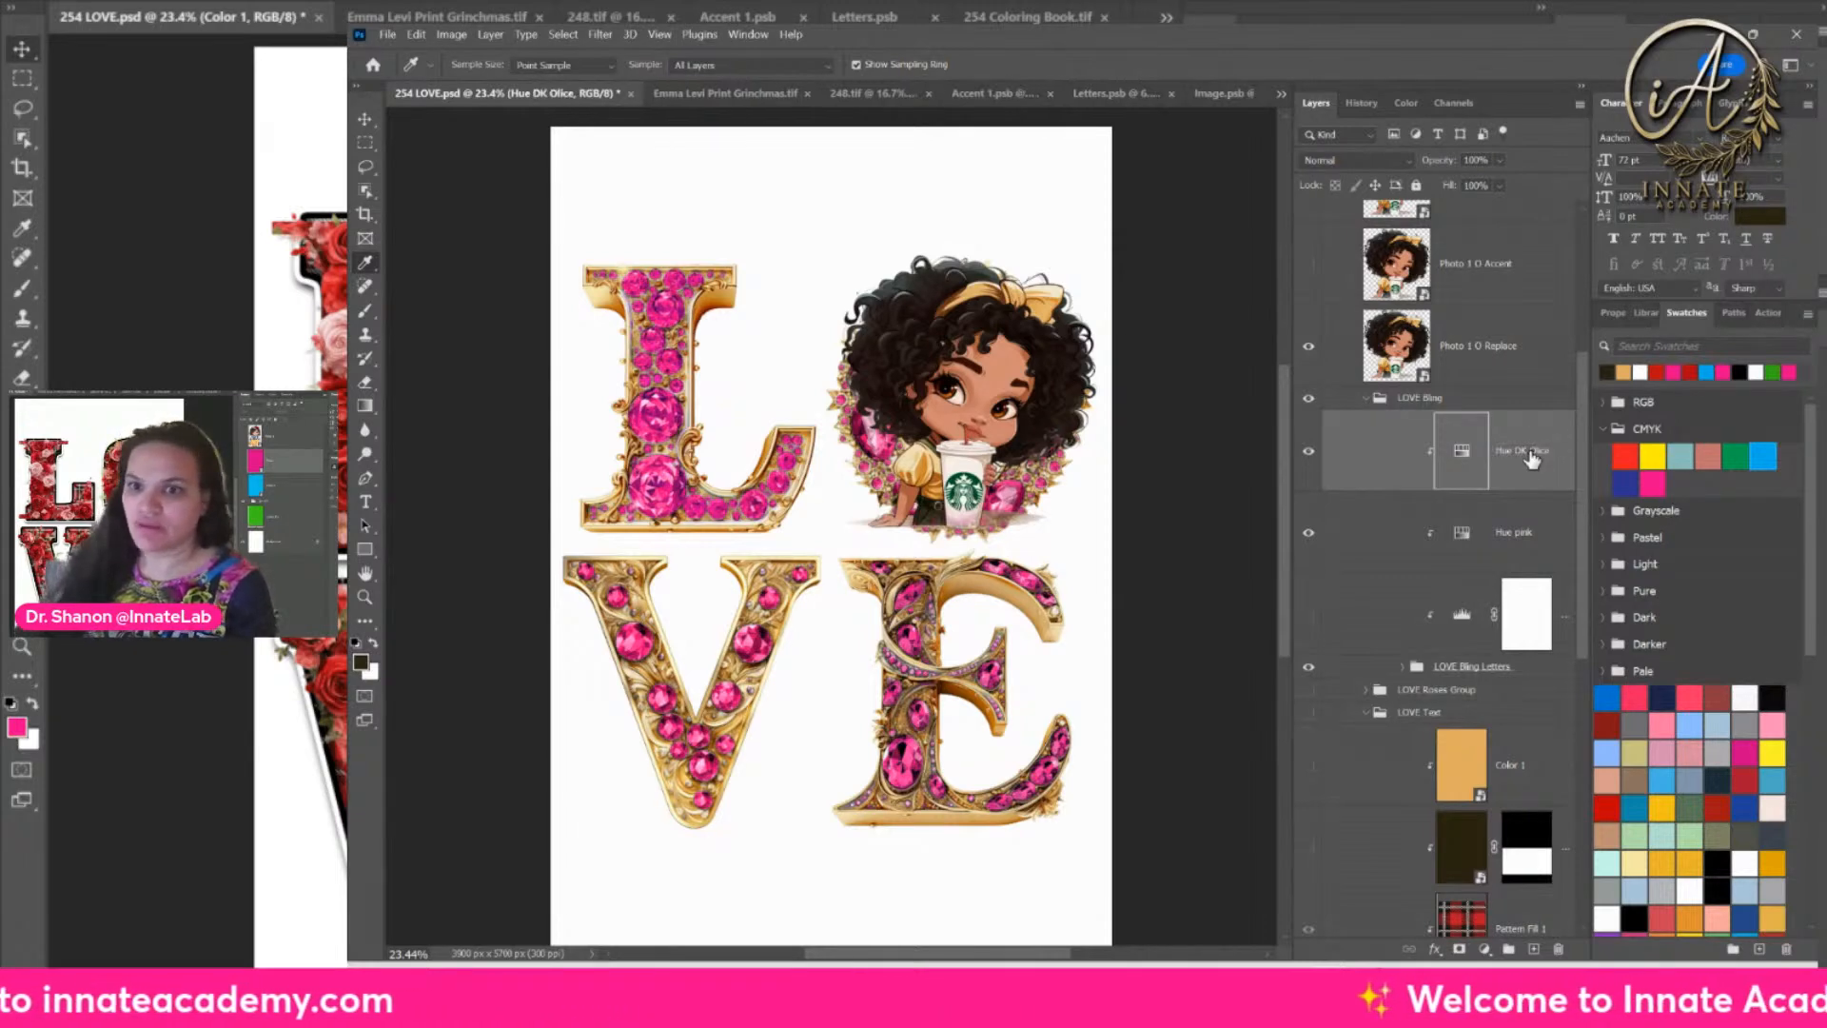
pyautogui.doubleClick(1531, 453)
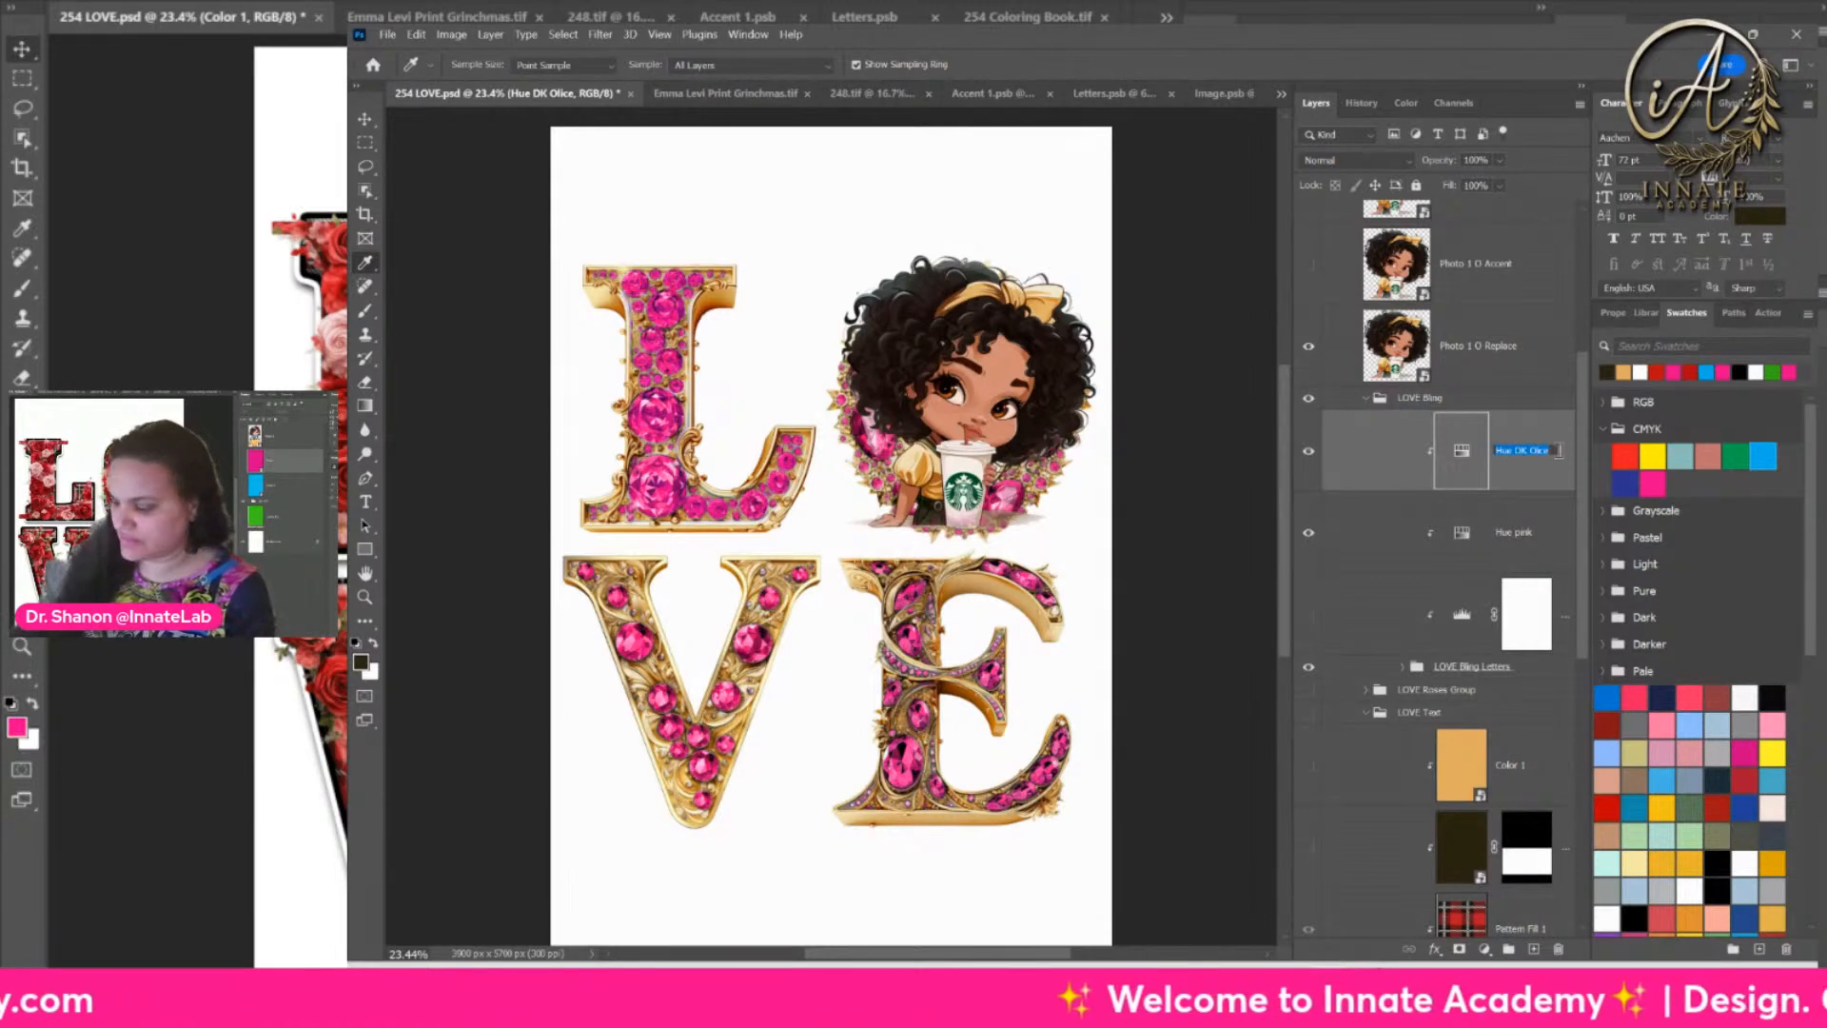
pyautogui.click(1559, 451)
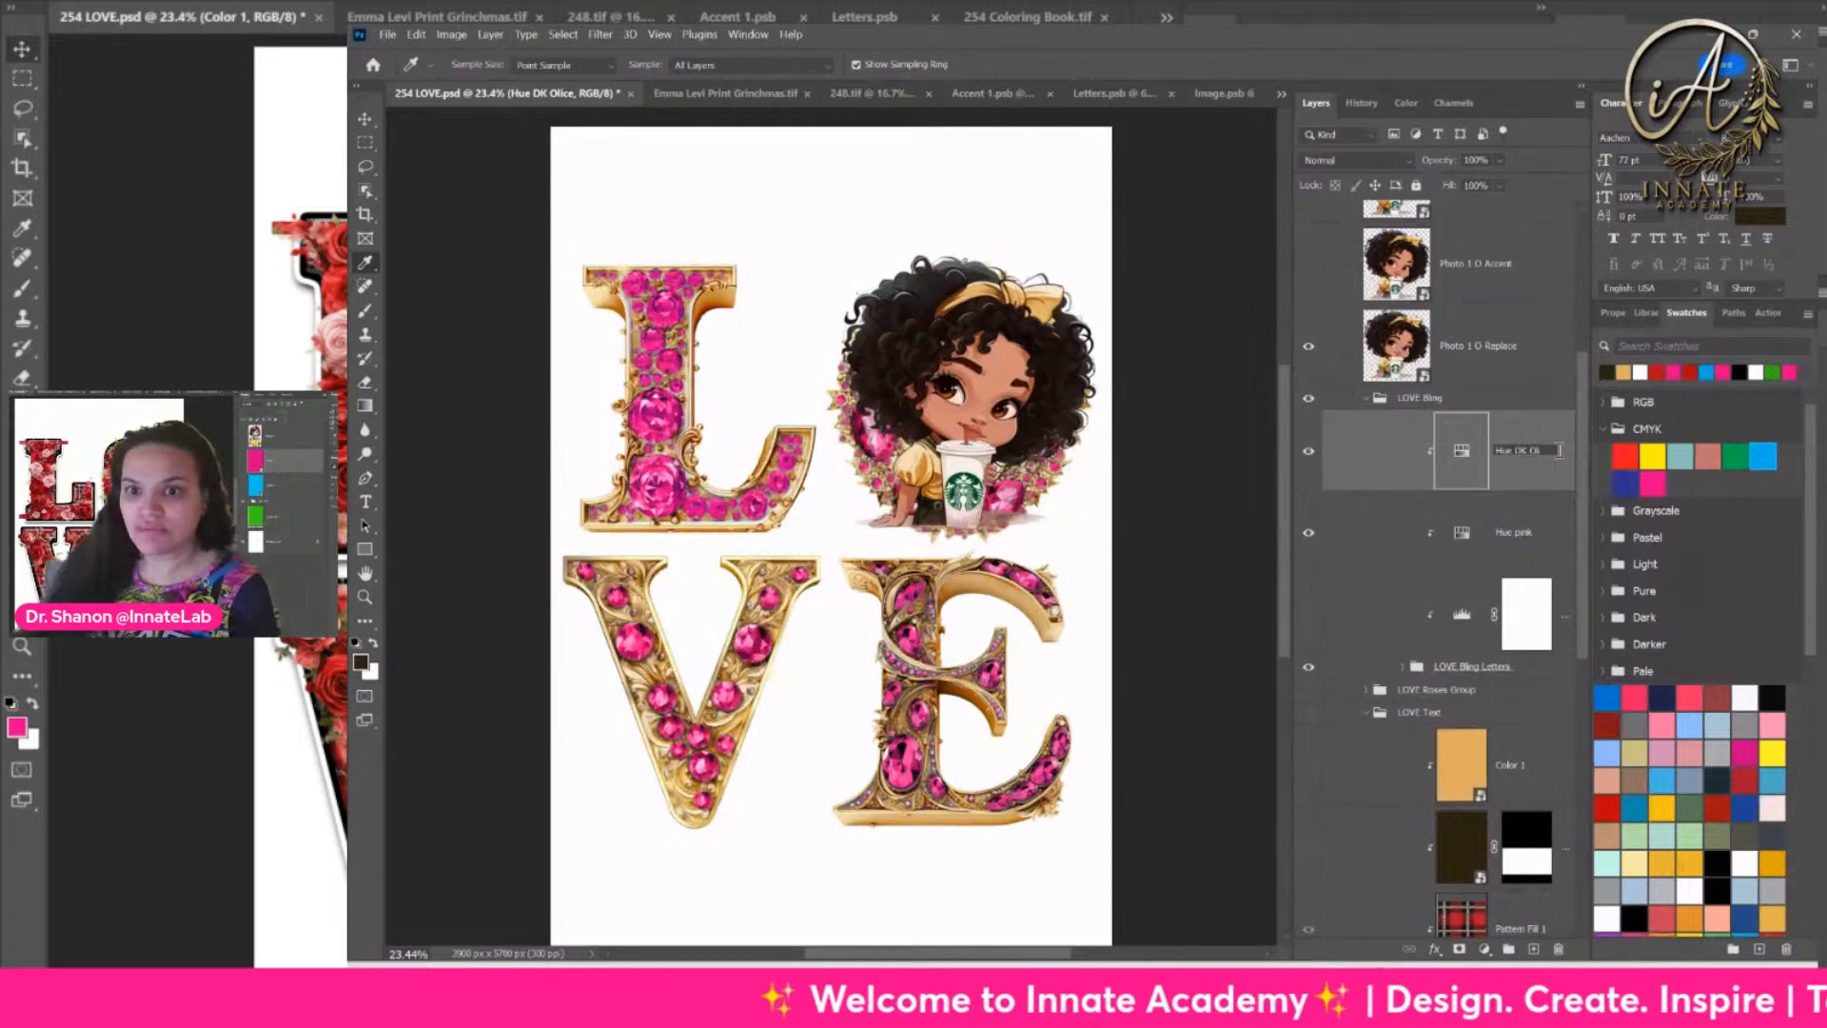
pyautogui.write('ive')
pyautogui.press('Return')
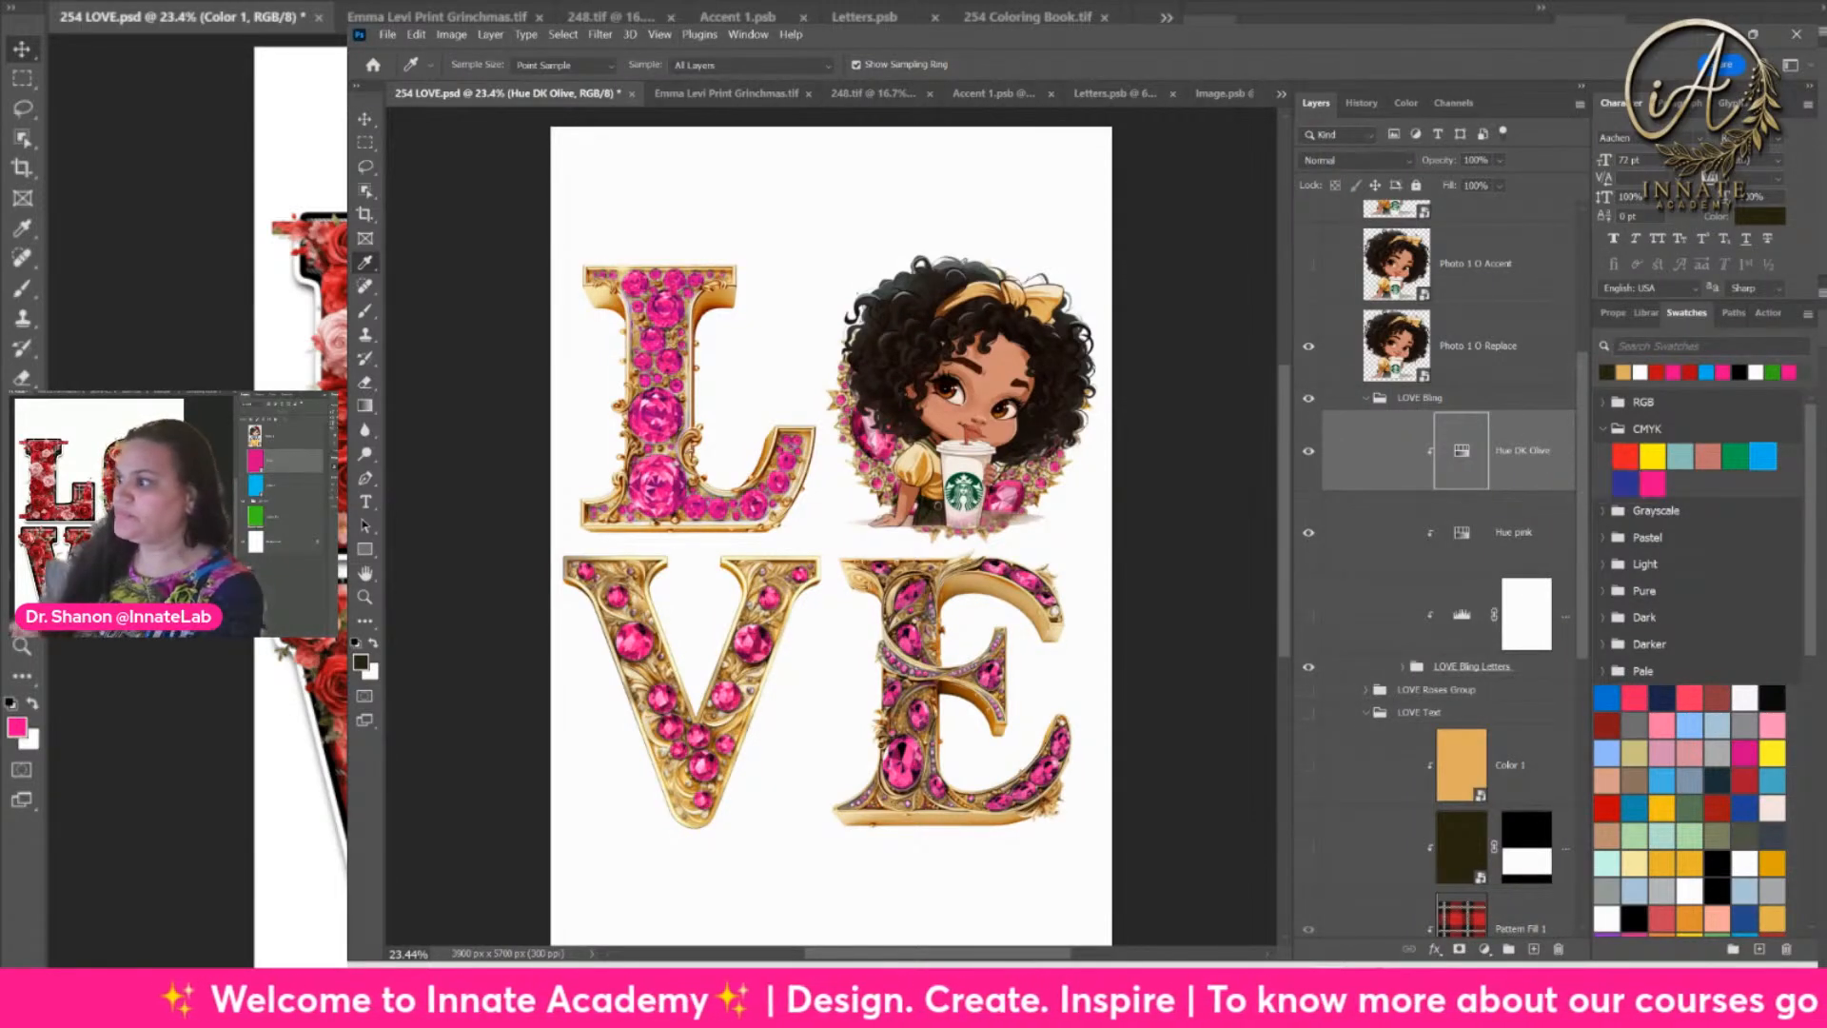
pyautogui.moveTo(1826, 190); pyautogui.dragTo(1820, 193)
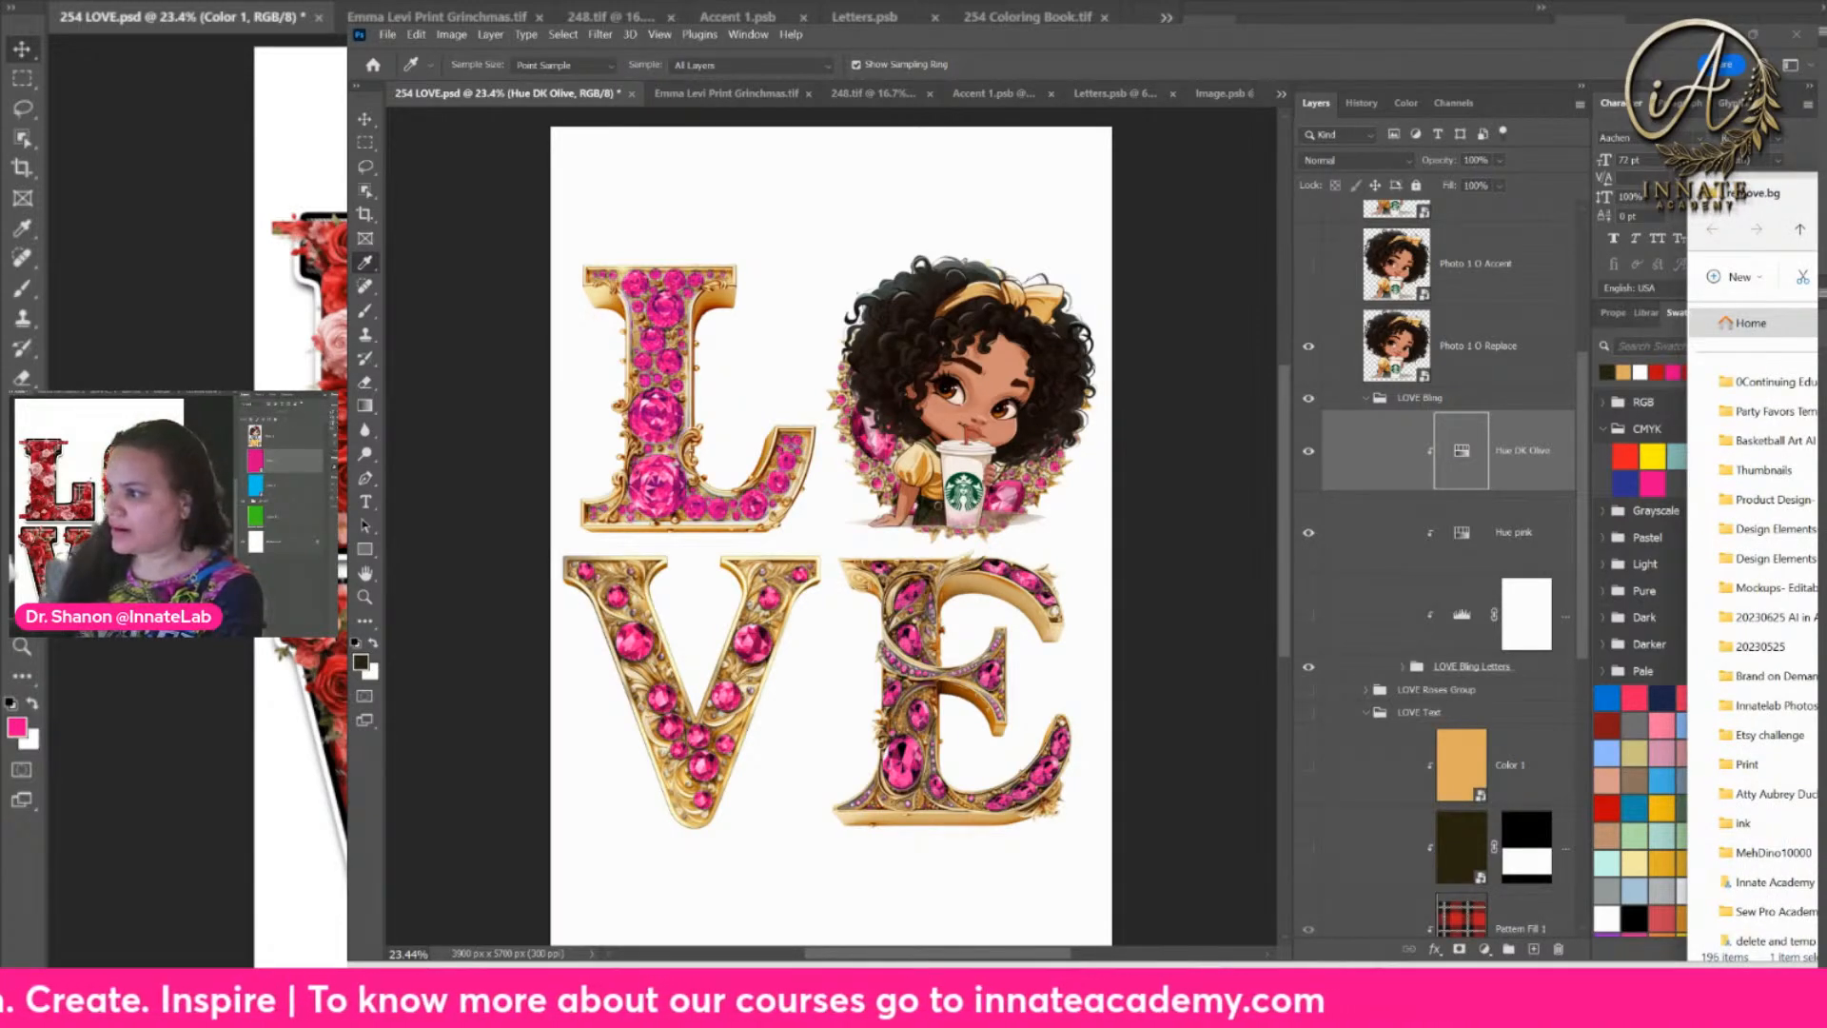
# Step: In the Hue DK Olive adjustment, set the Blues to hue +6 and saturation +27, and hide the Hue pink layer
pyautogui.click(1462, 451)
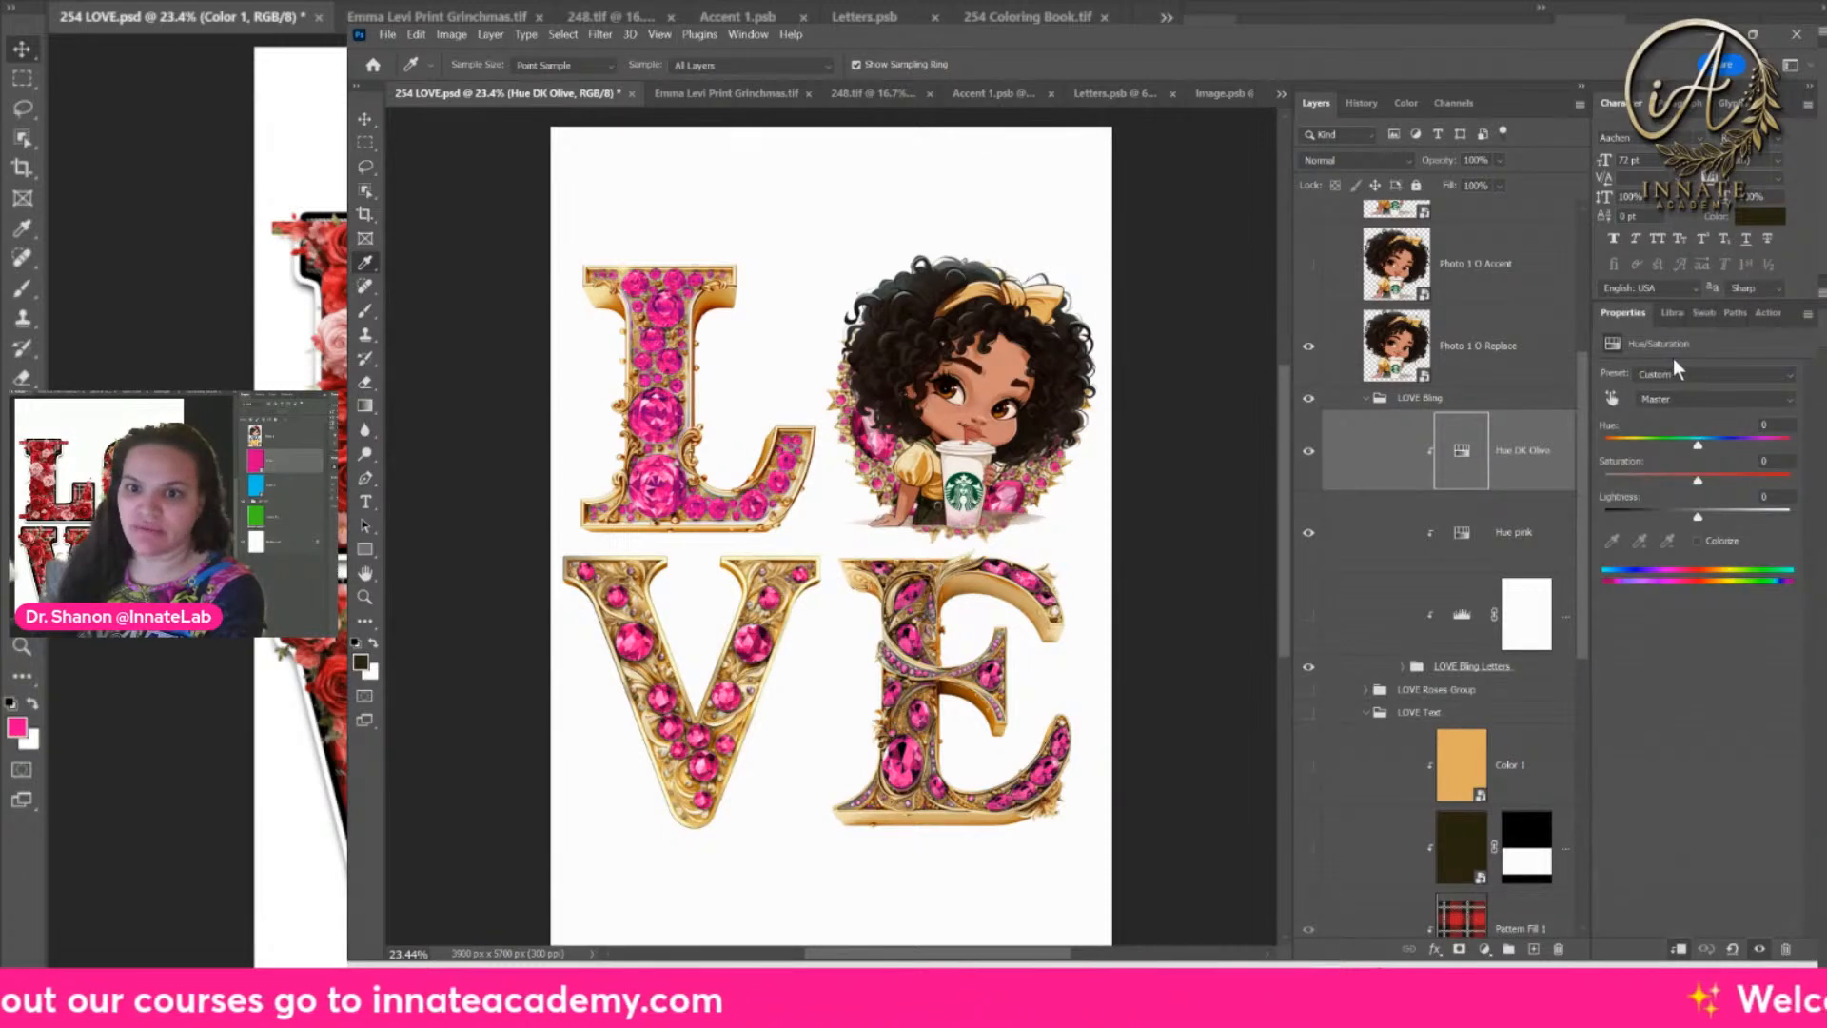
pyautogui.click(1675, 400)
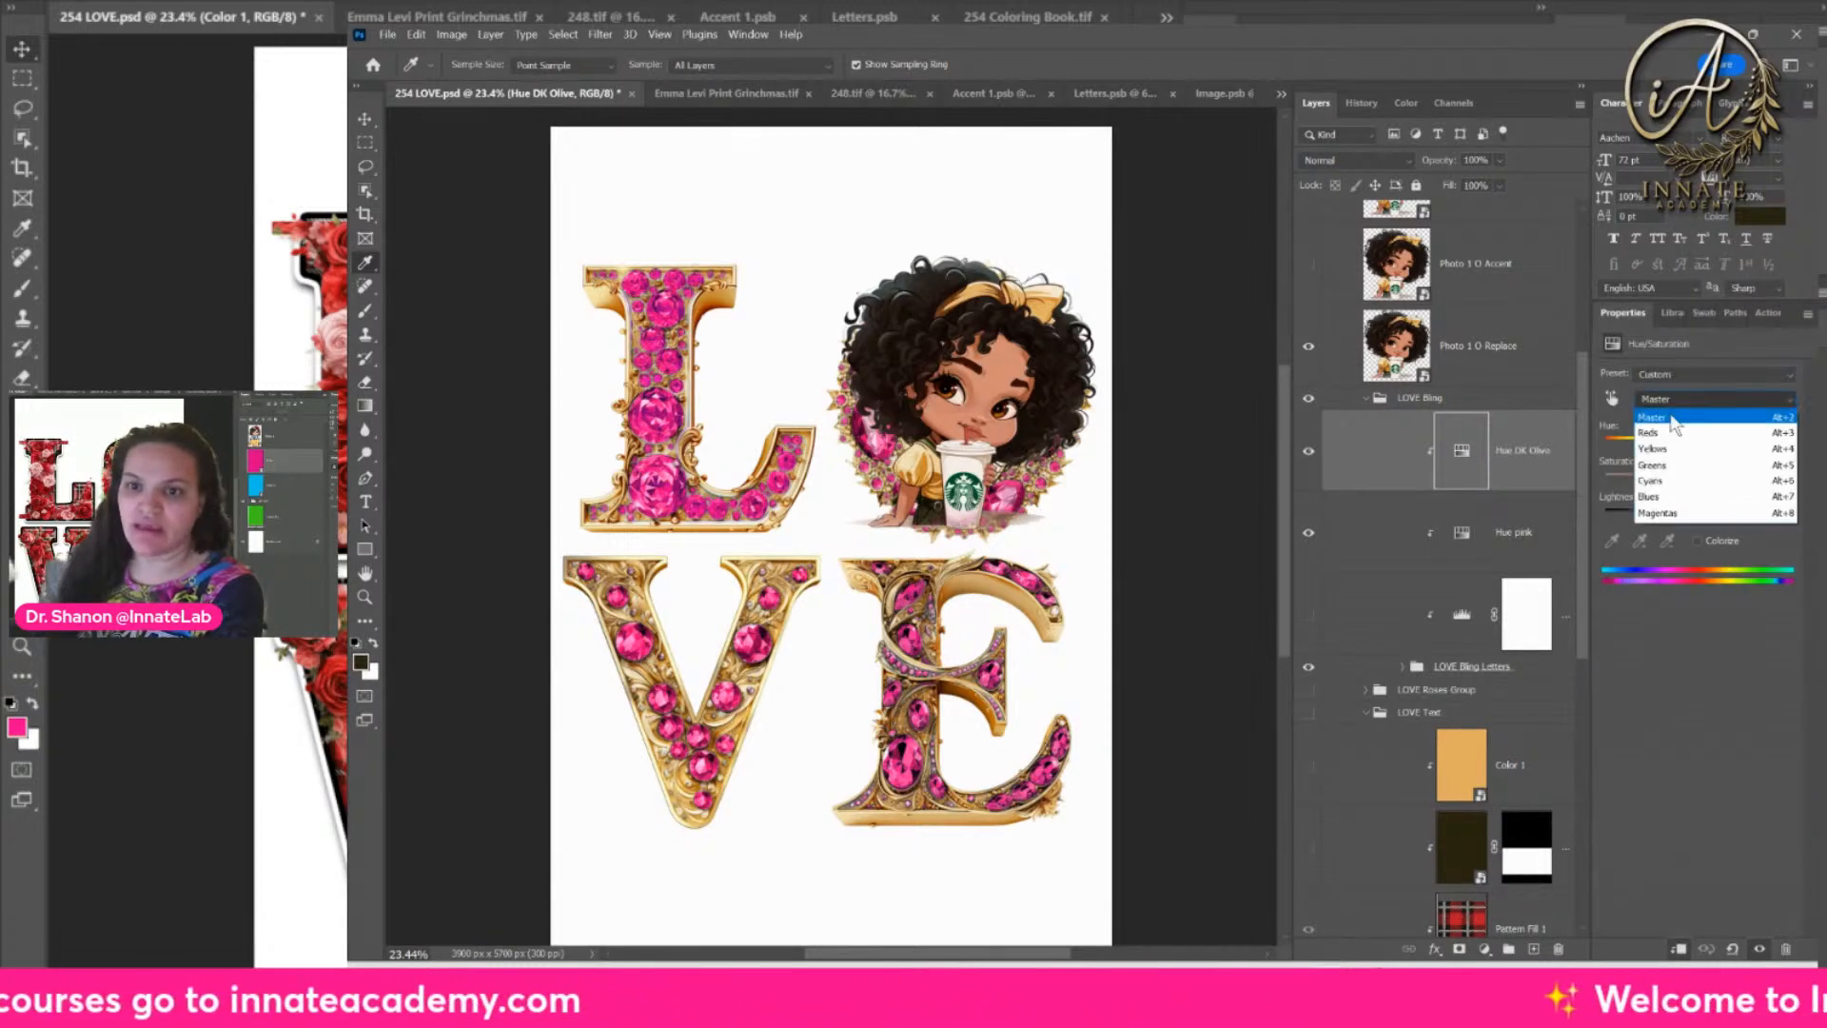
pyautogui.click(1667, 496)
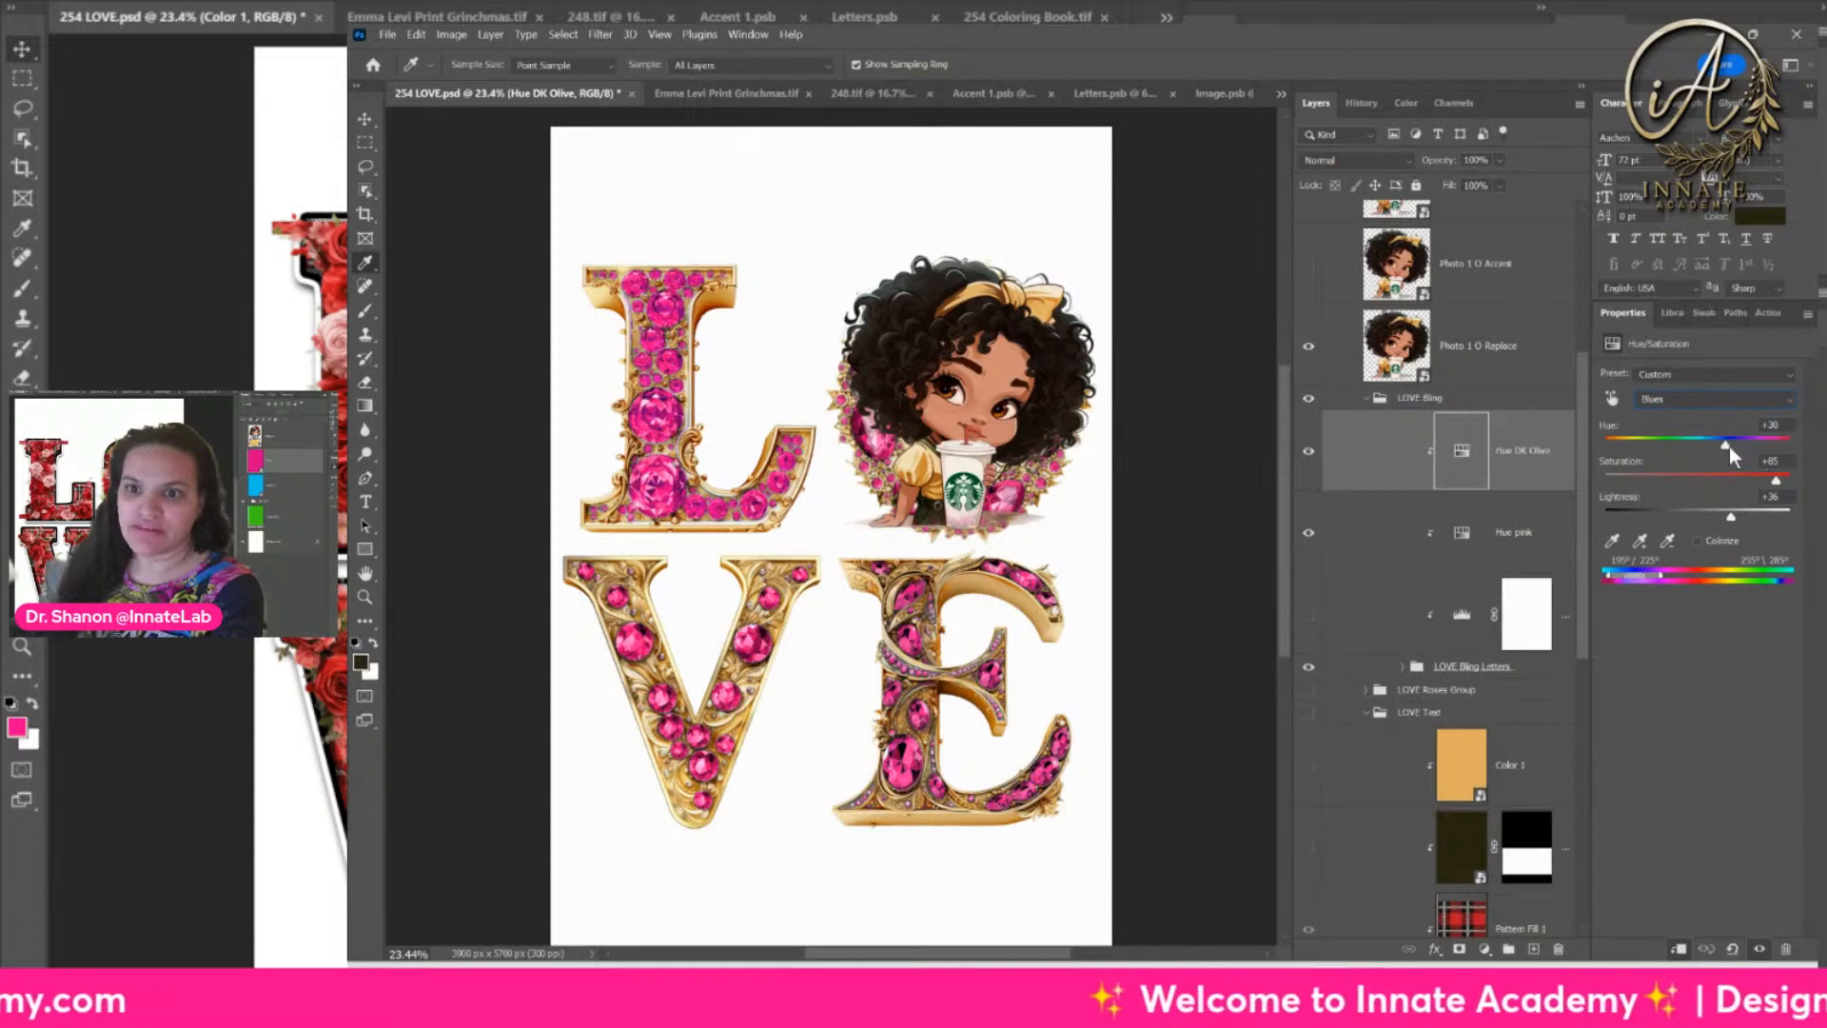
pyautogui.moveTo(1651, 449); pyautogui.dragTo(1693, 449)
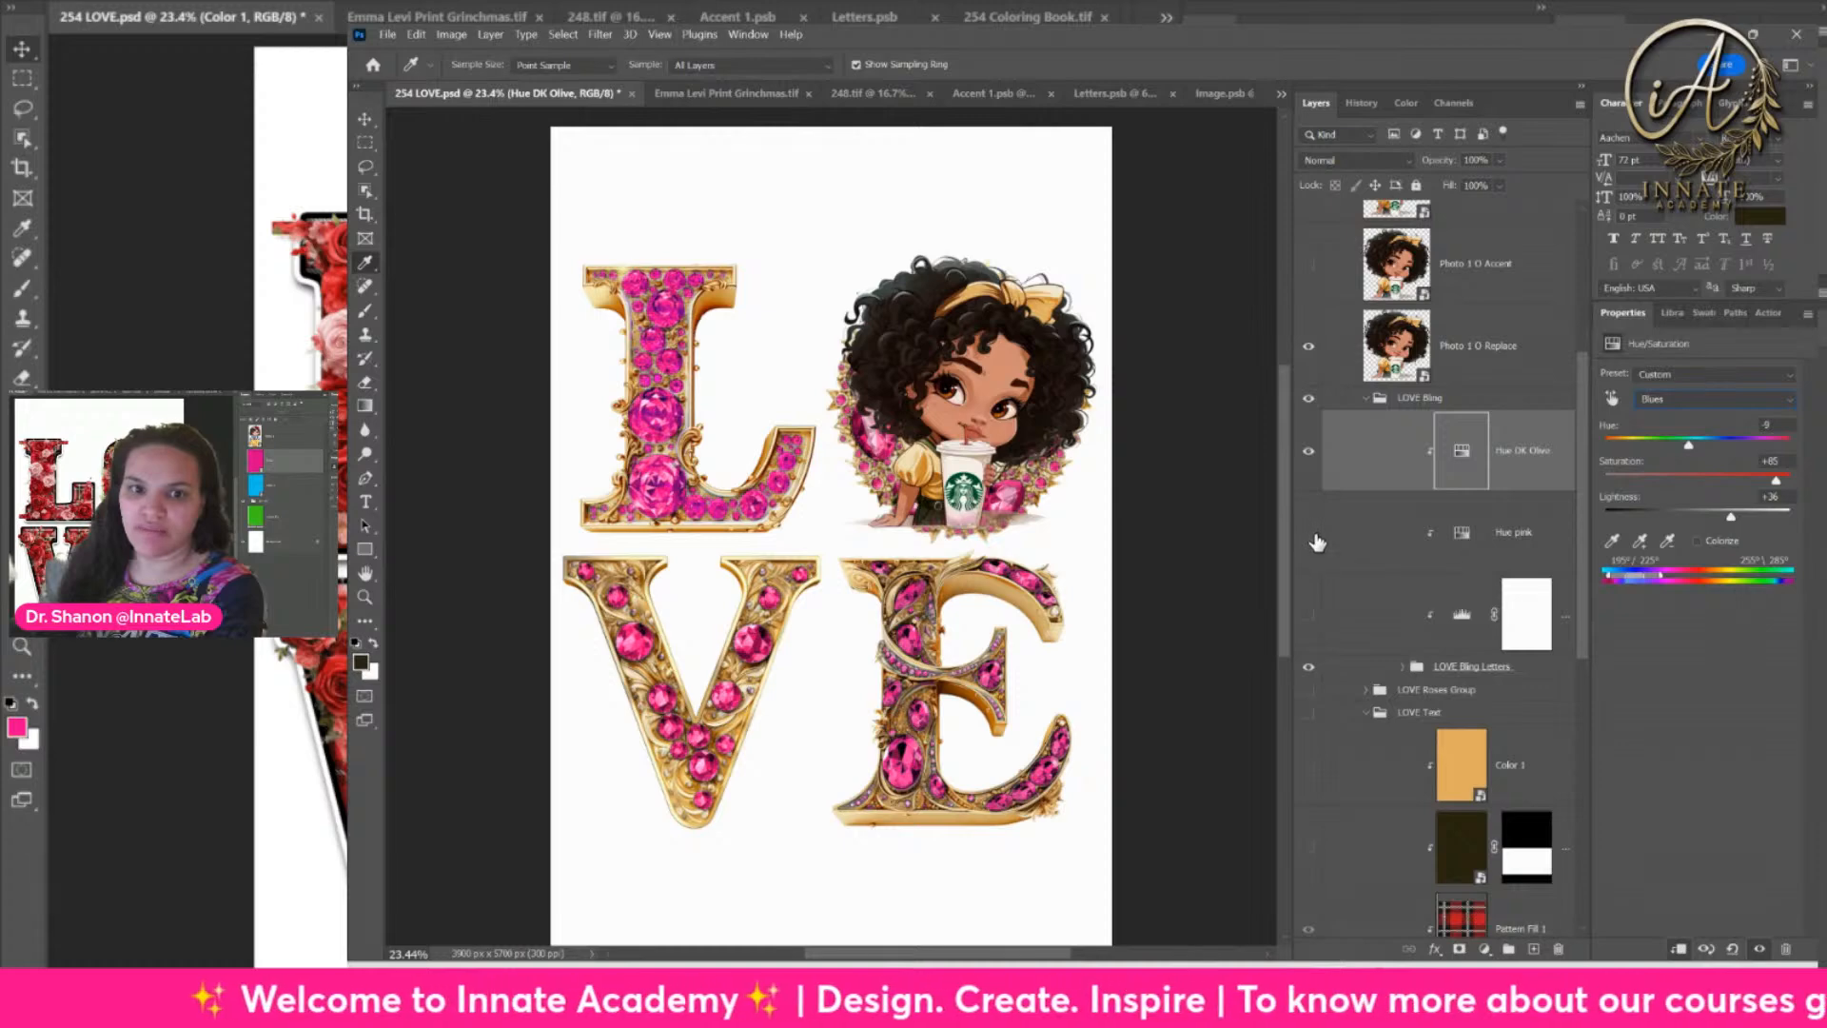
pyautogui.moveTo(1682, 443); pyautogui.dragTo(1719, 476)
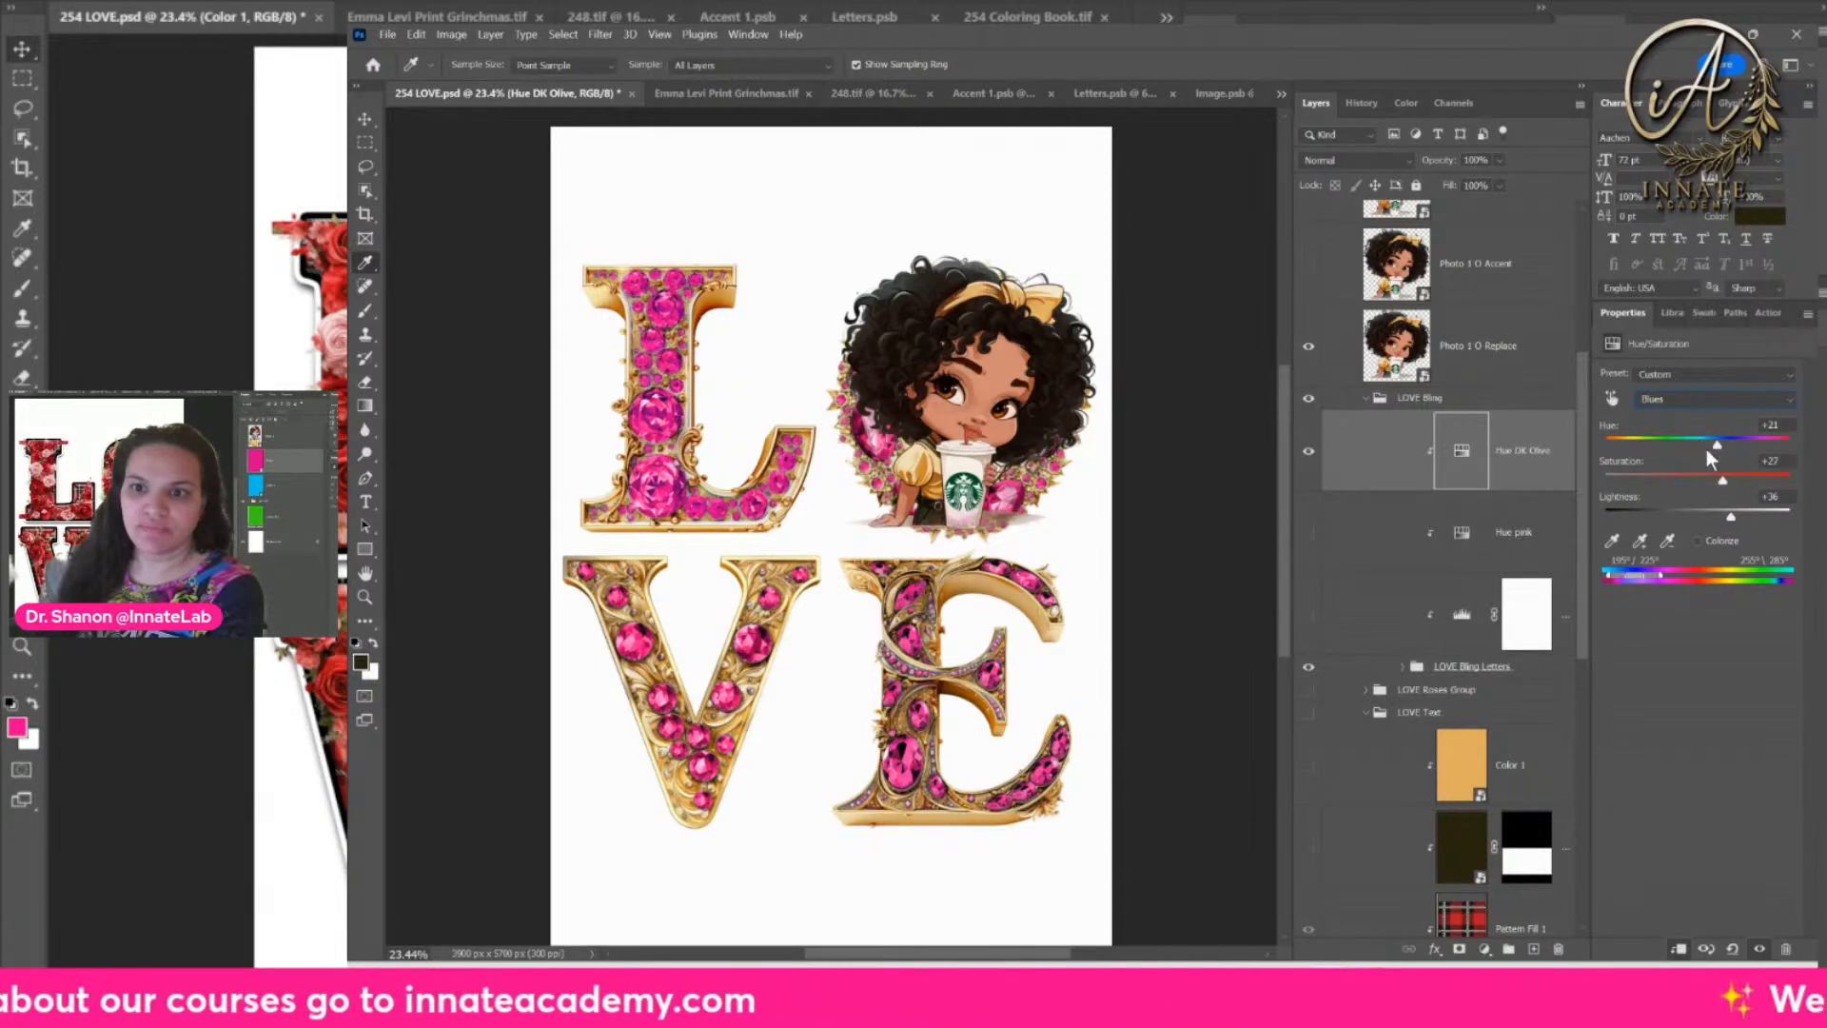
pyautogui.moveTo(1715, 445); pyautogui.dragTo(1711, 448)
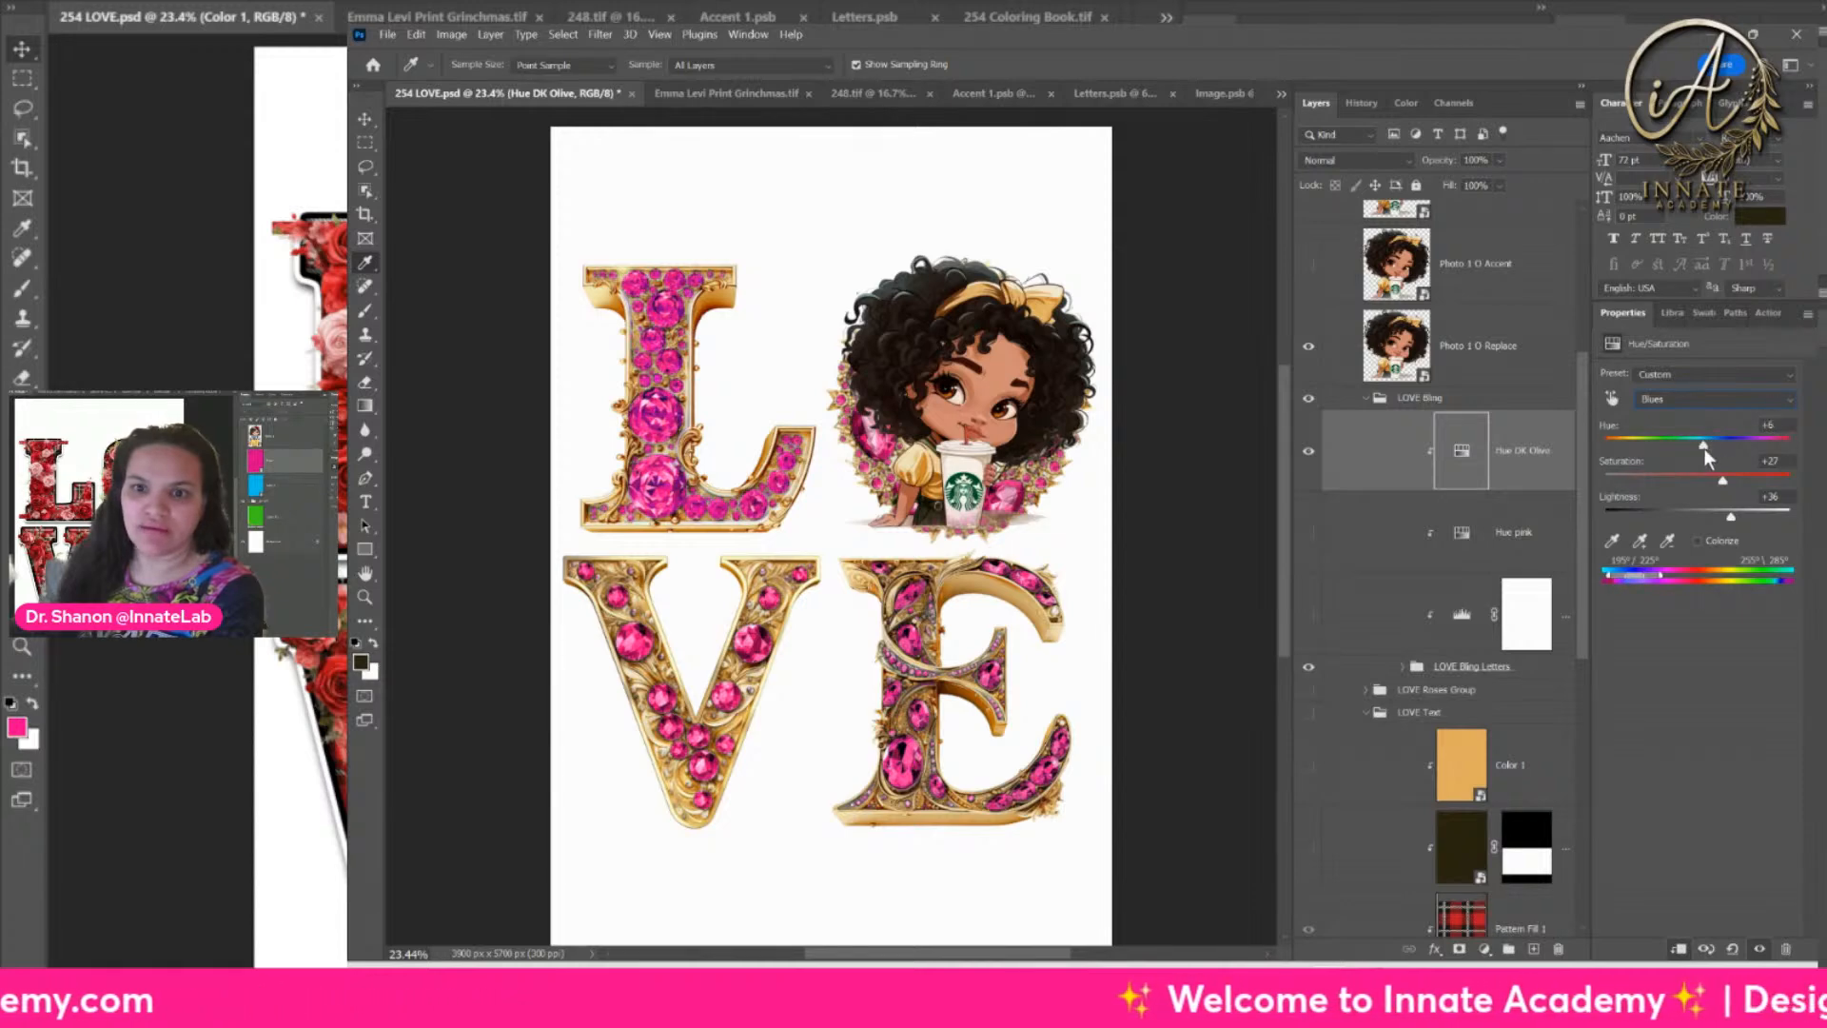
# Step: Set the Cyans range of Hue DK Olive to hue -82, saturation -45 and lightness -88 to darken the gems
pyautogui.click(1690, 407)
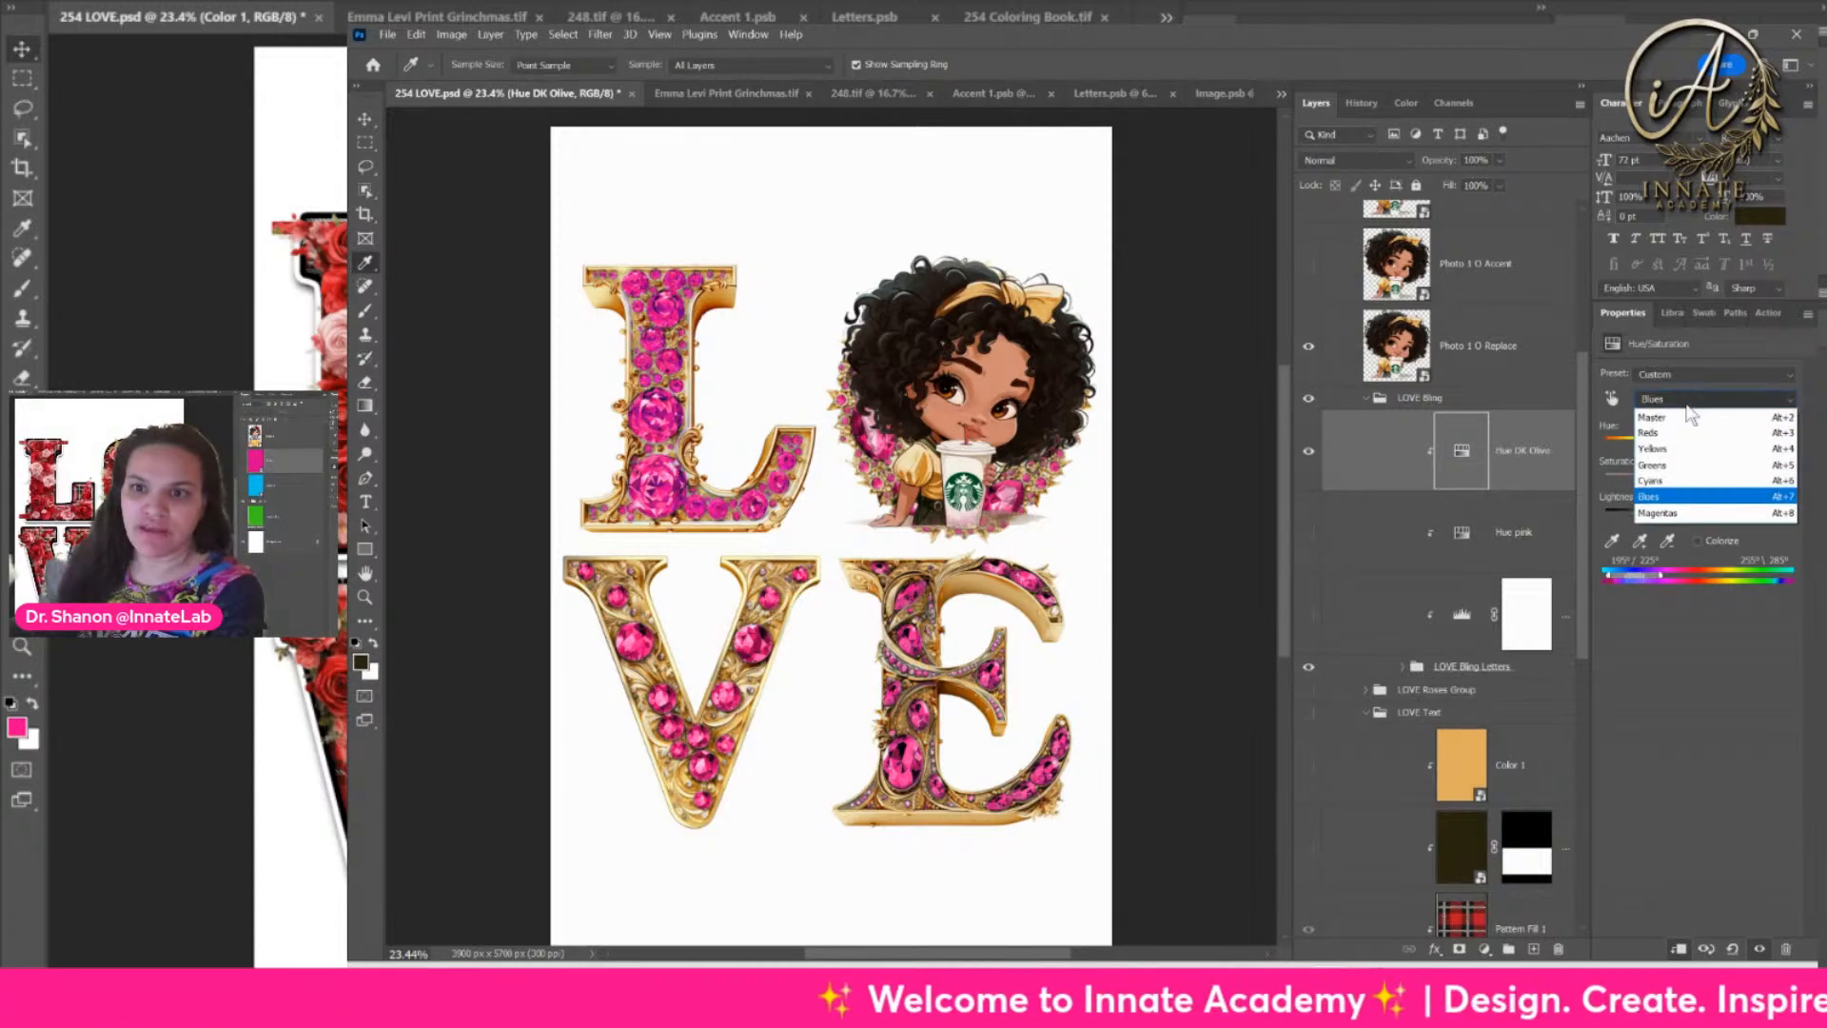
pyautogui.click(1656, 481)
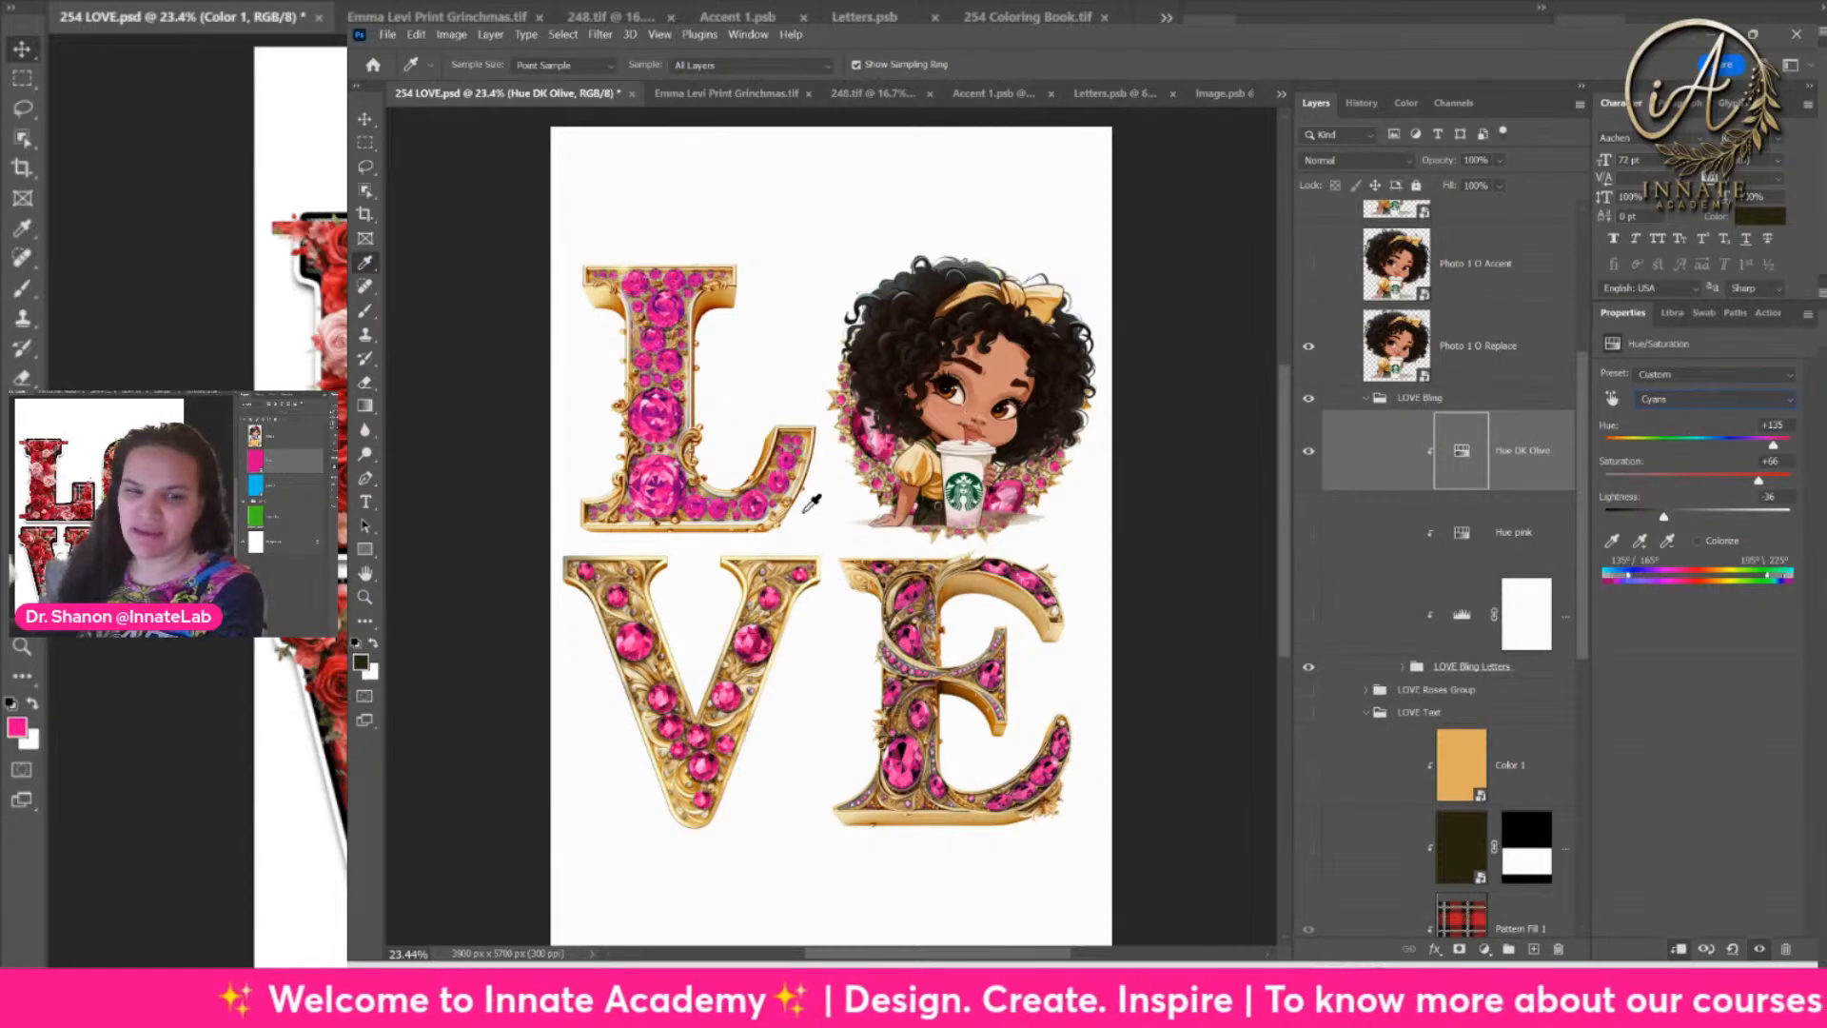
pyautogui.moveTo(1774, 448); pyautogui.dragTo(1642, 457)
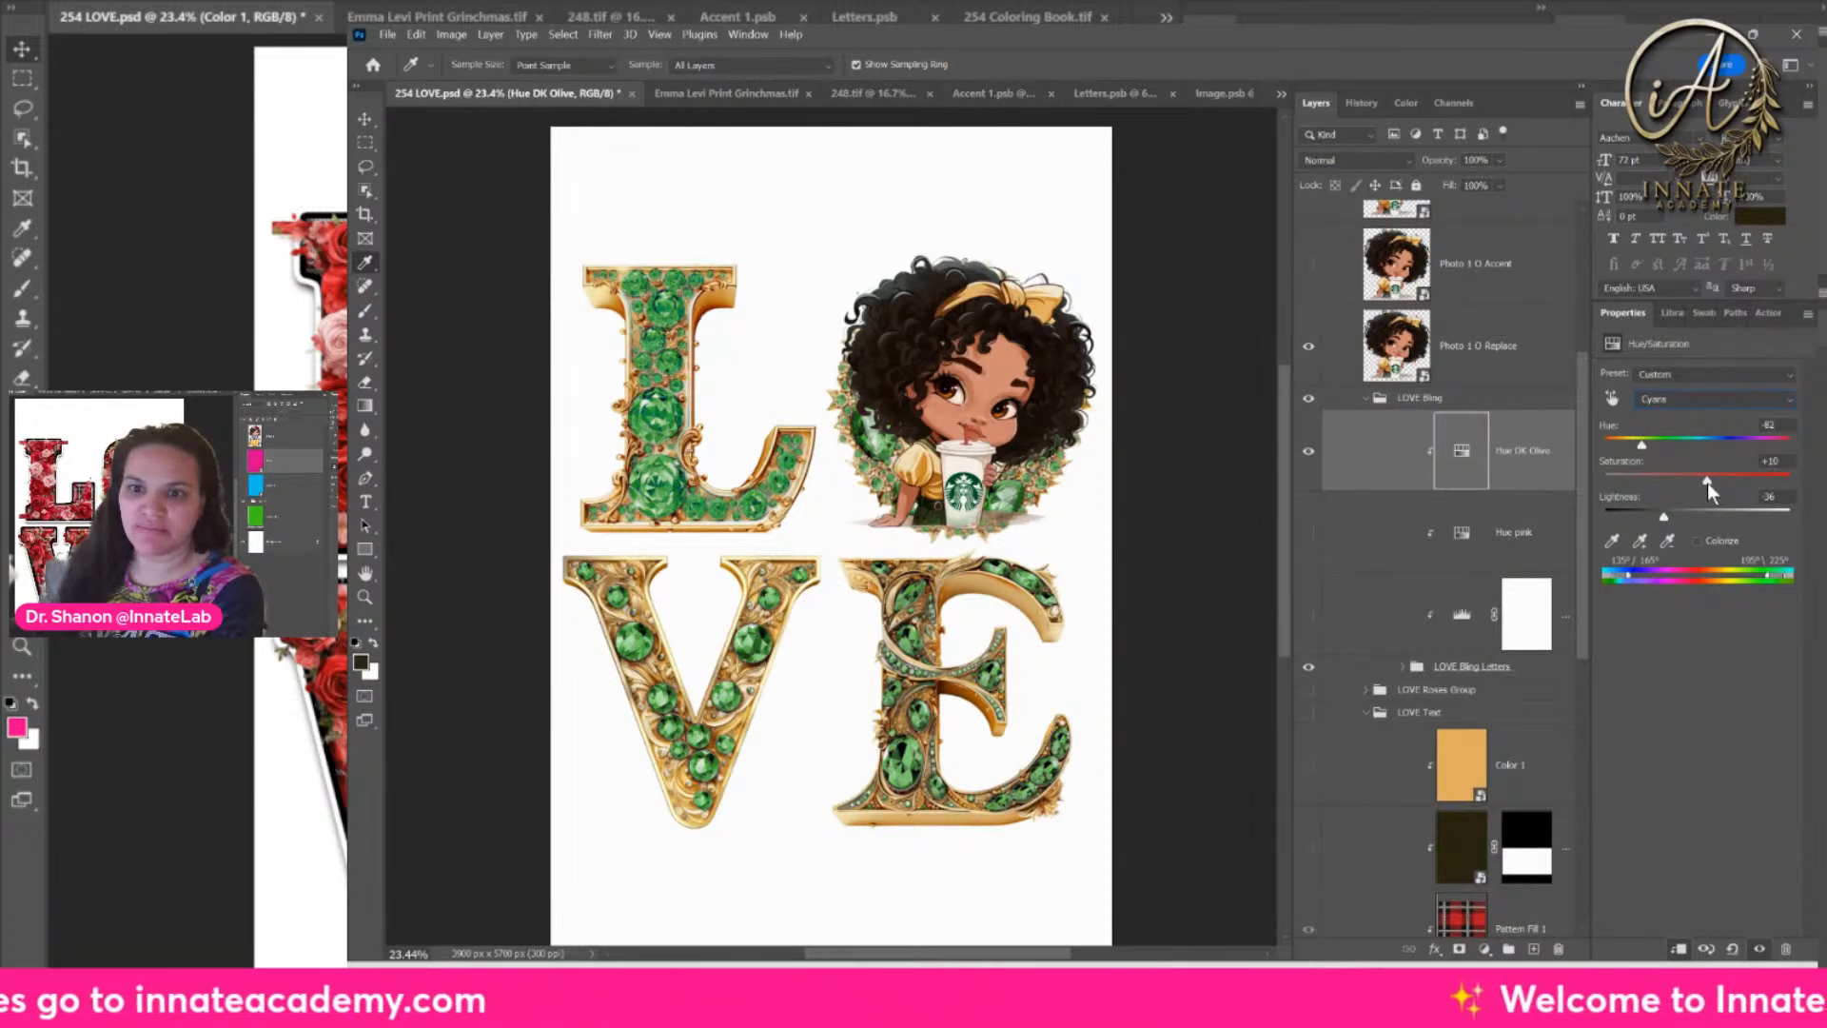
pyautogui.moveTo(1659, 517); pyautogui.dragTo(1624, 520)
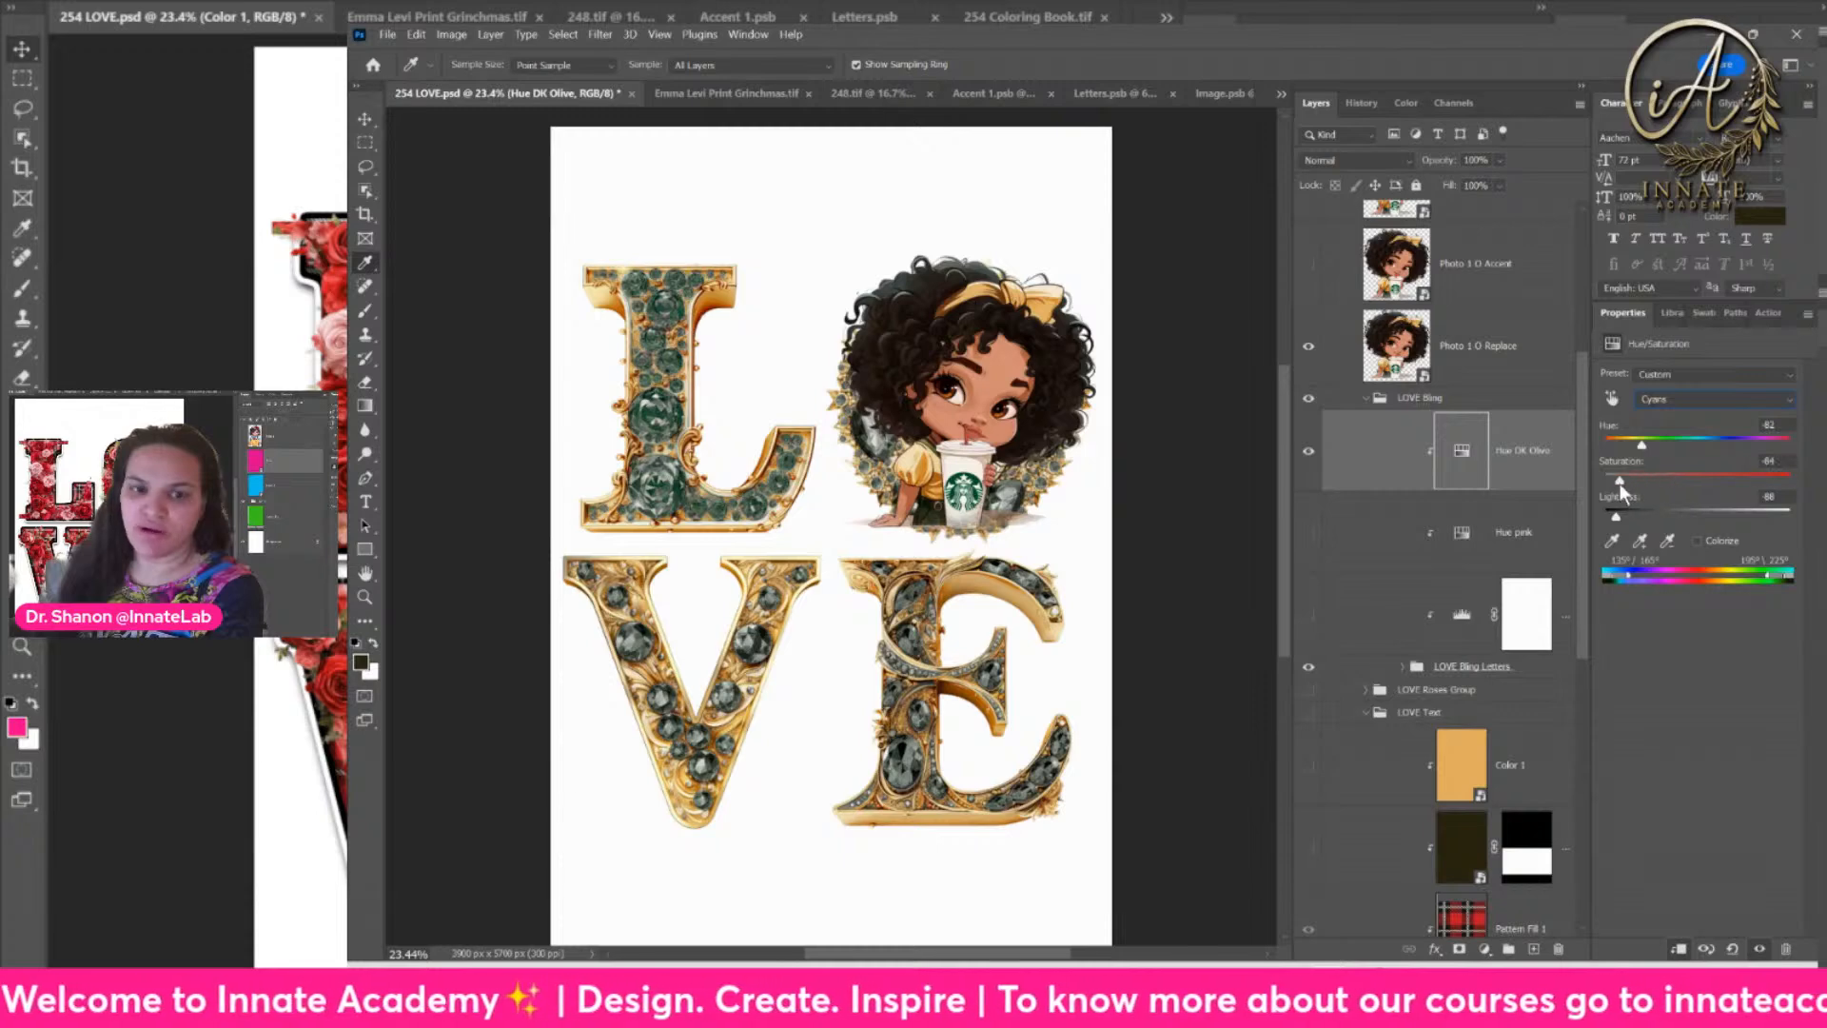
pyautogui.moveTo(1606, 481); pyautogui.dragTo(1660, 475)
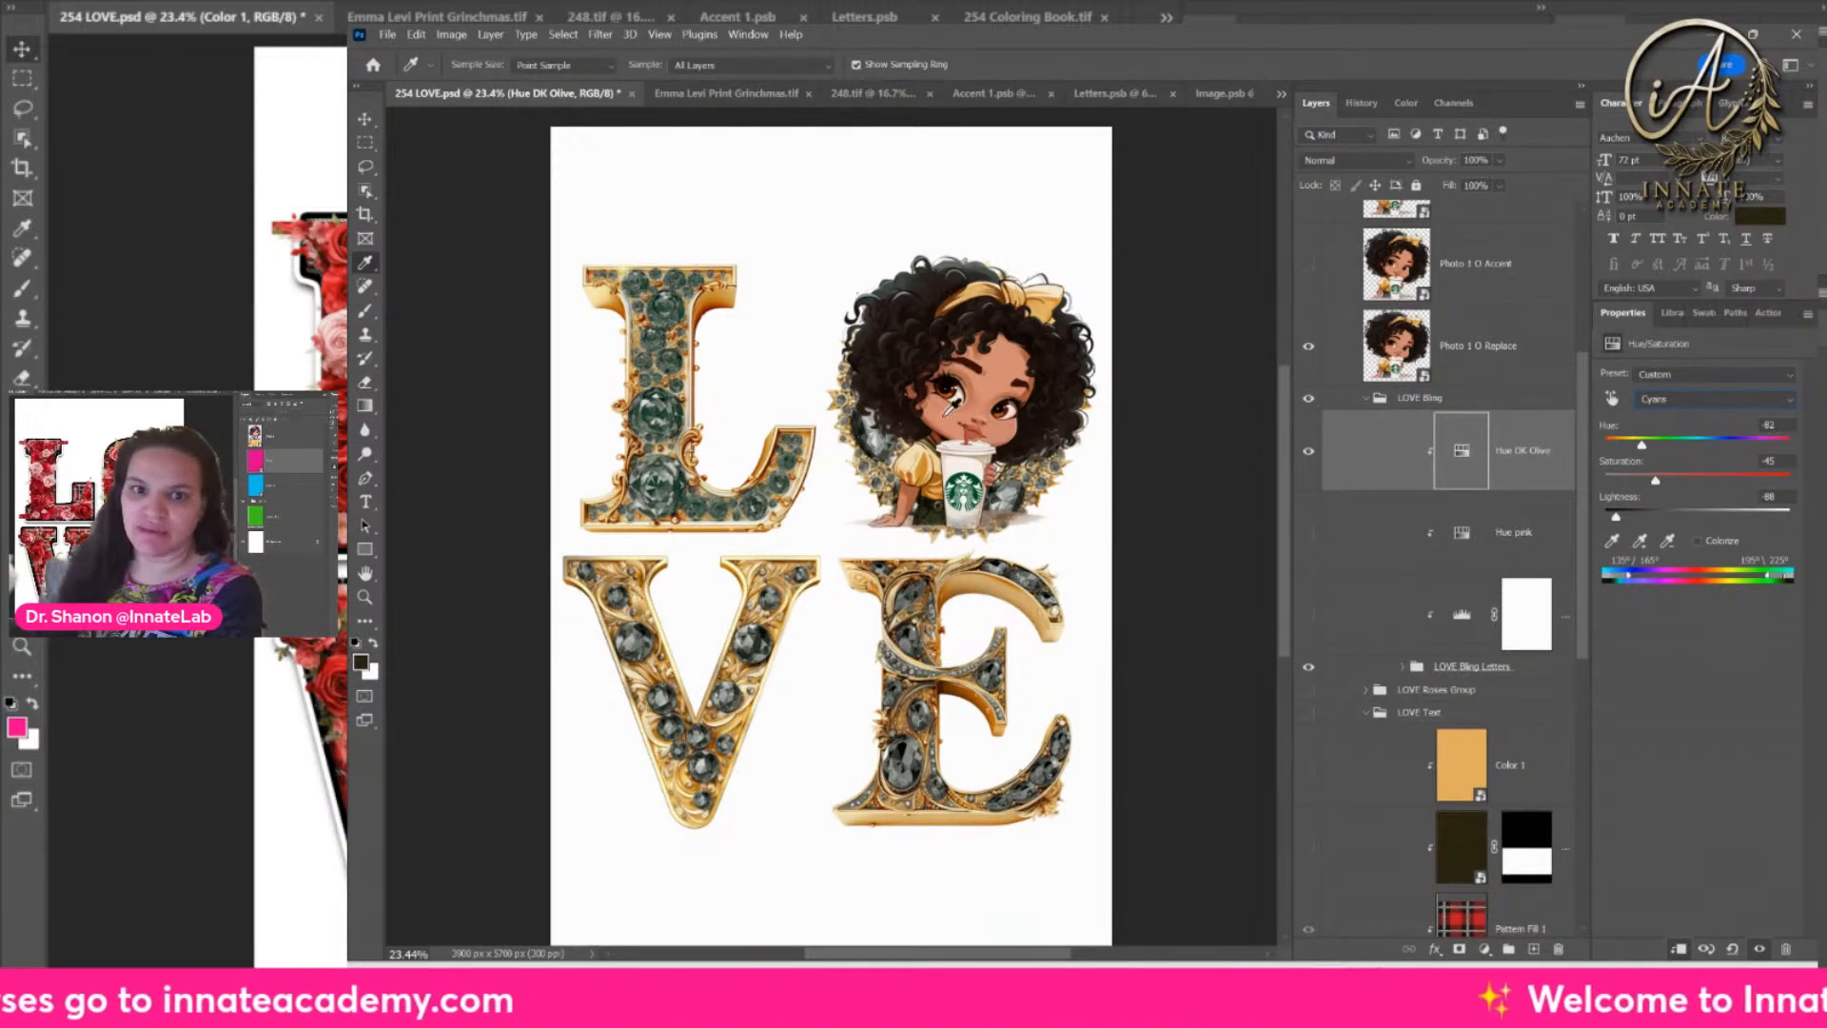
# Step: Show the LOVE Text group behind the bling letters and select its Pattern Fill 1 plaid layer
pyautogui.click(365, 119)
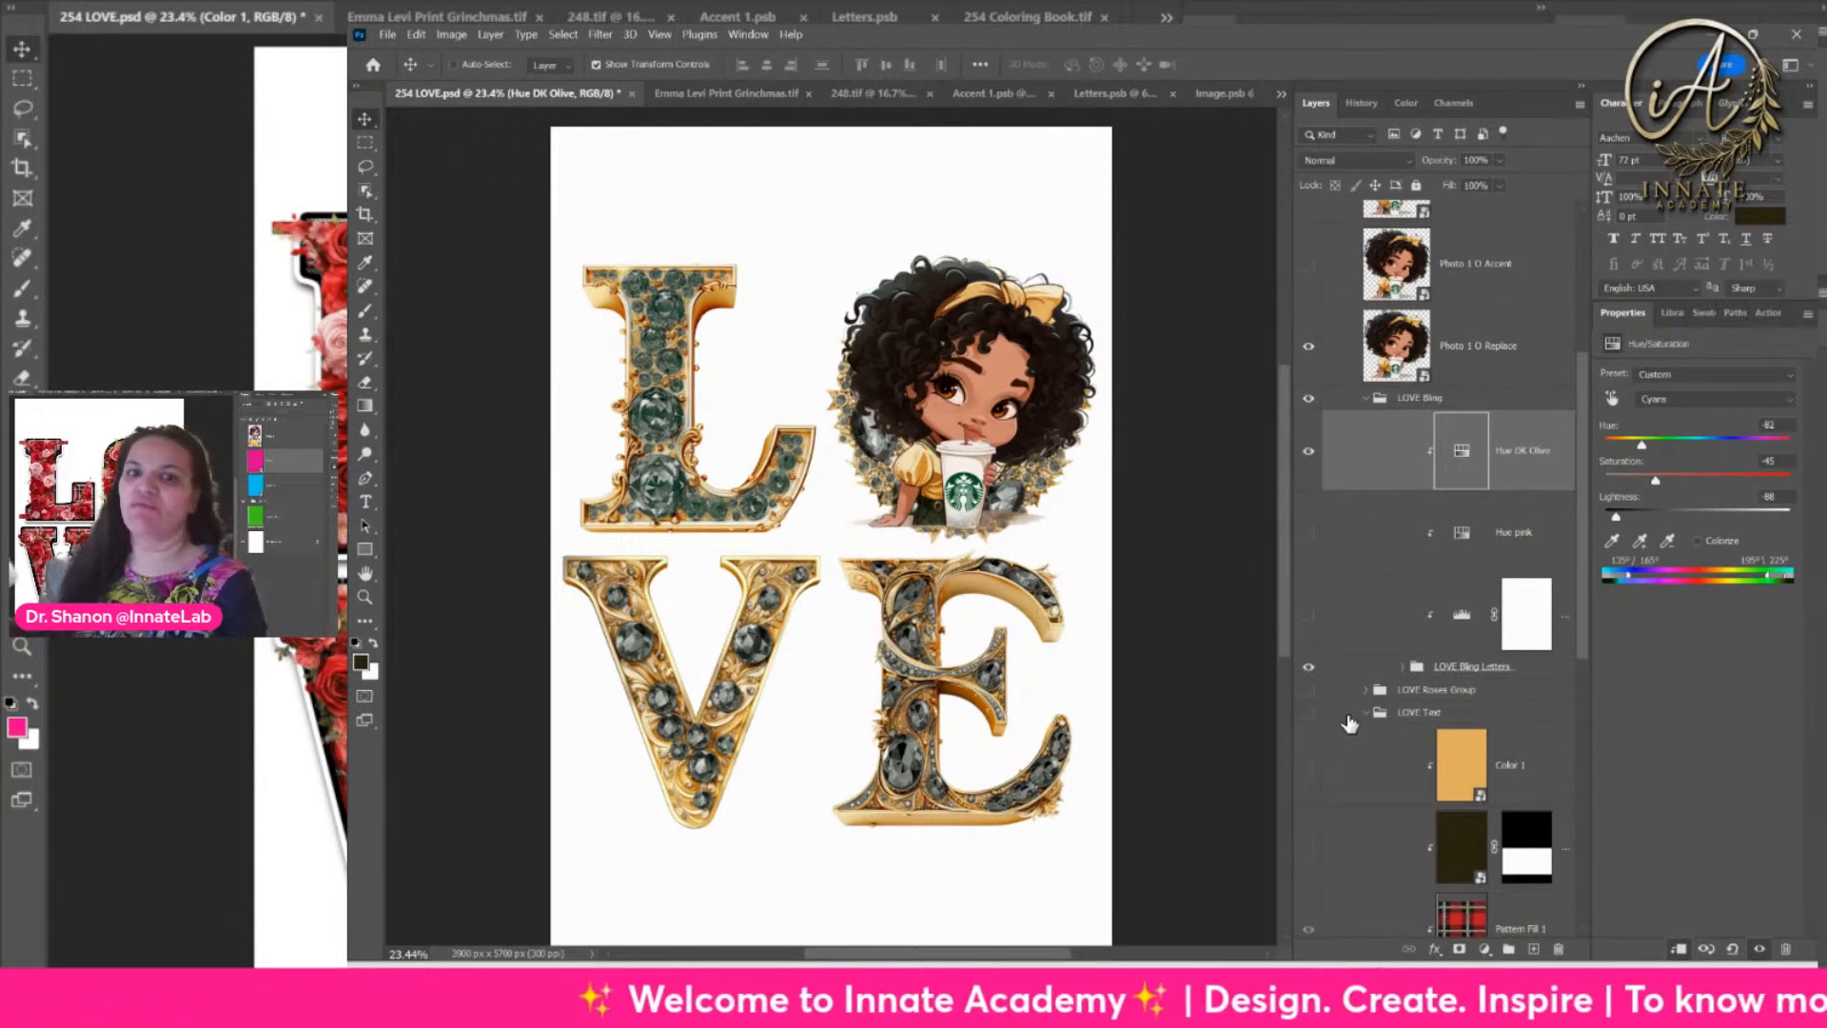
pyautogui.scroll(-3, 1358, 721)
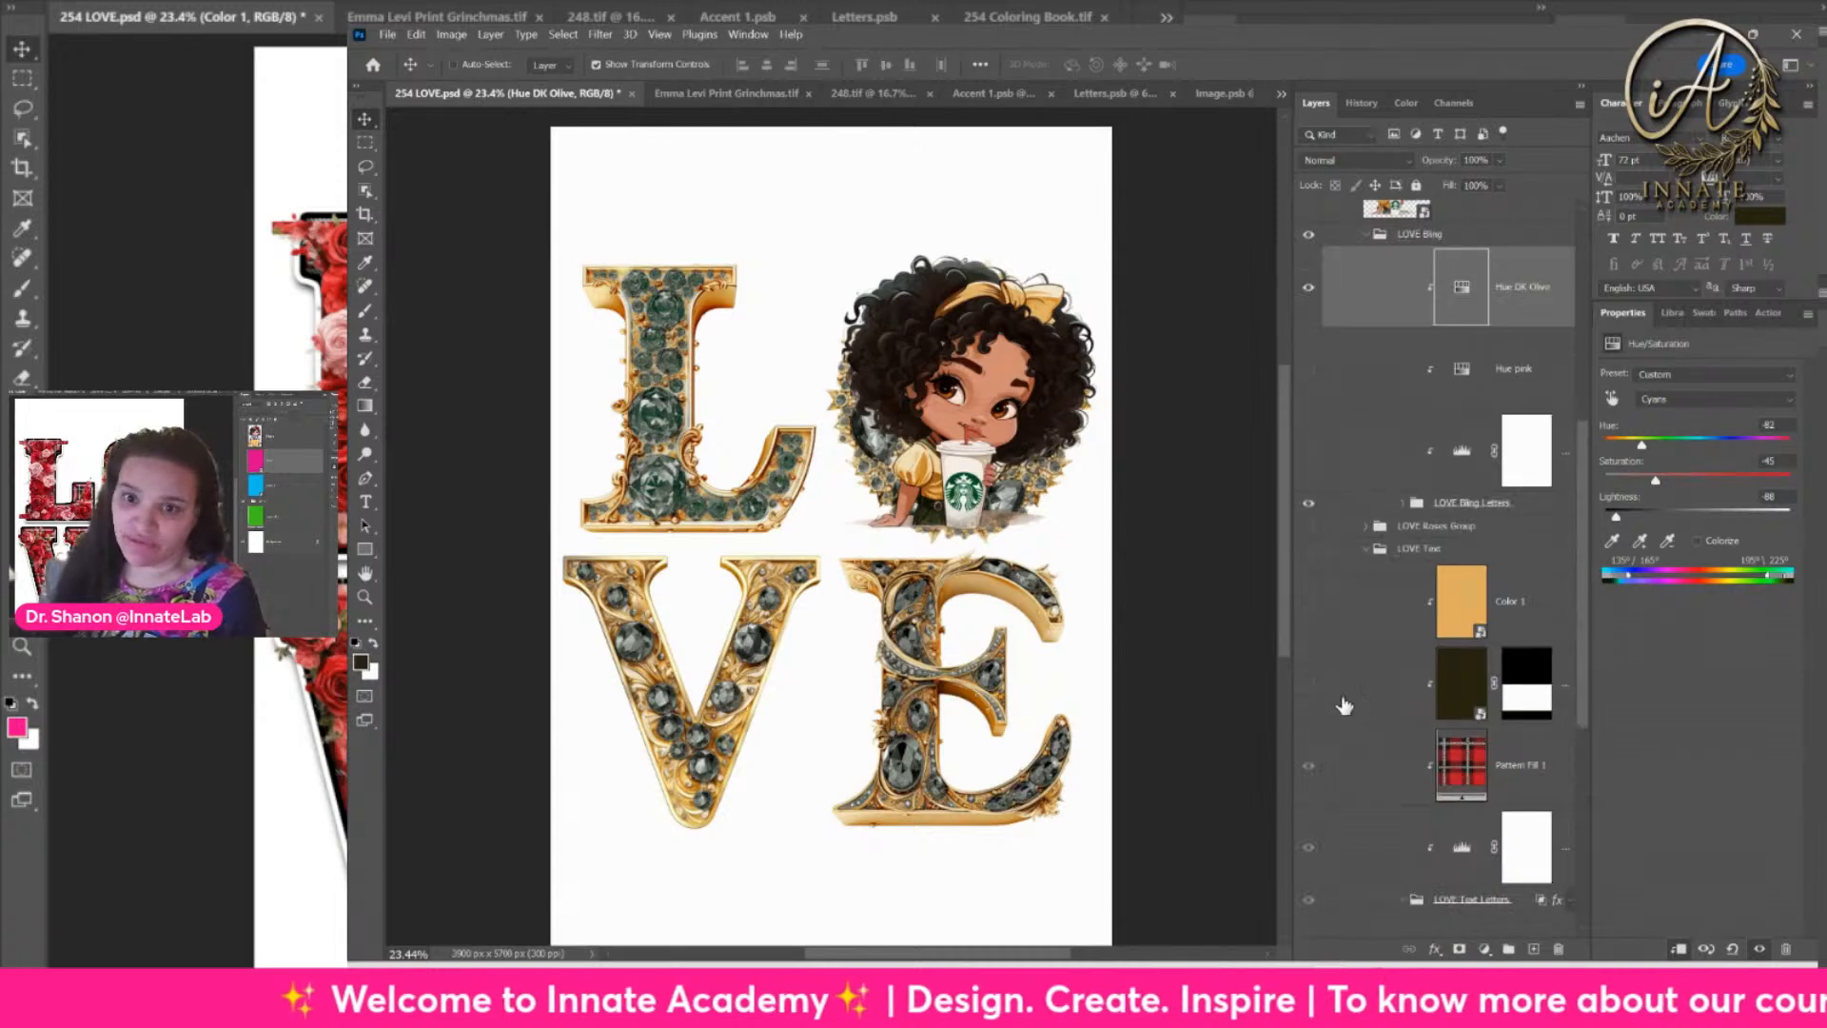
pyautogui.click(1309, 552)
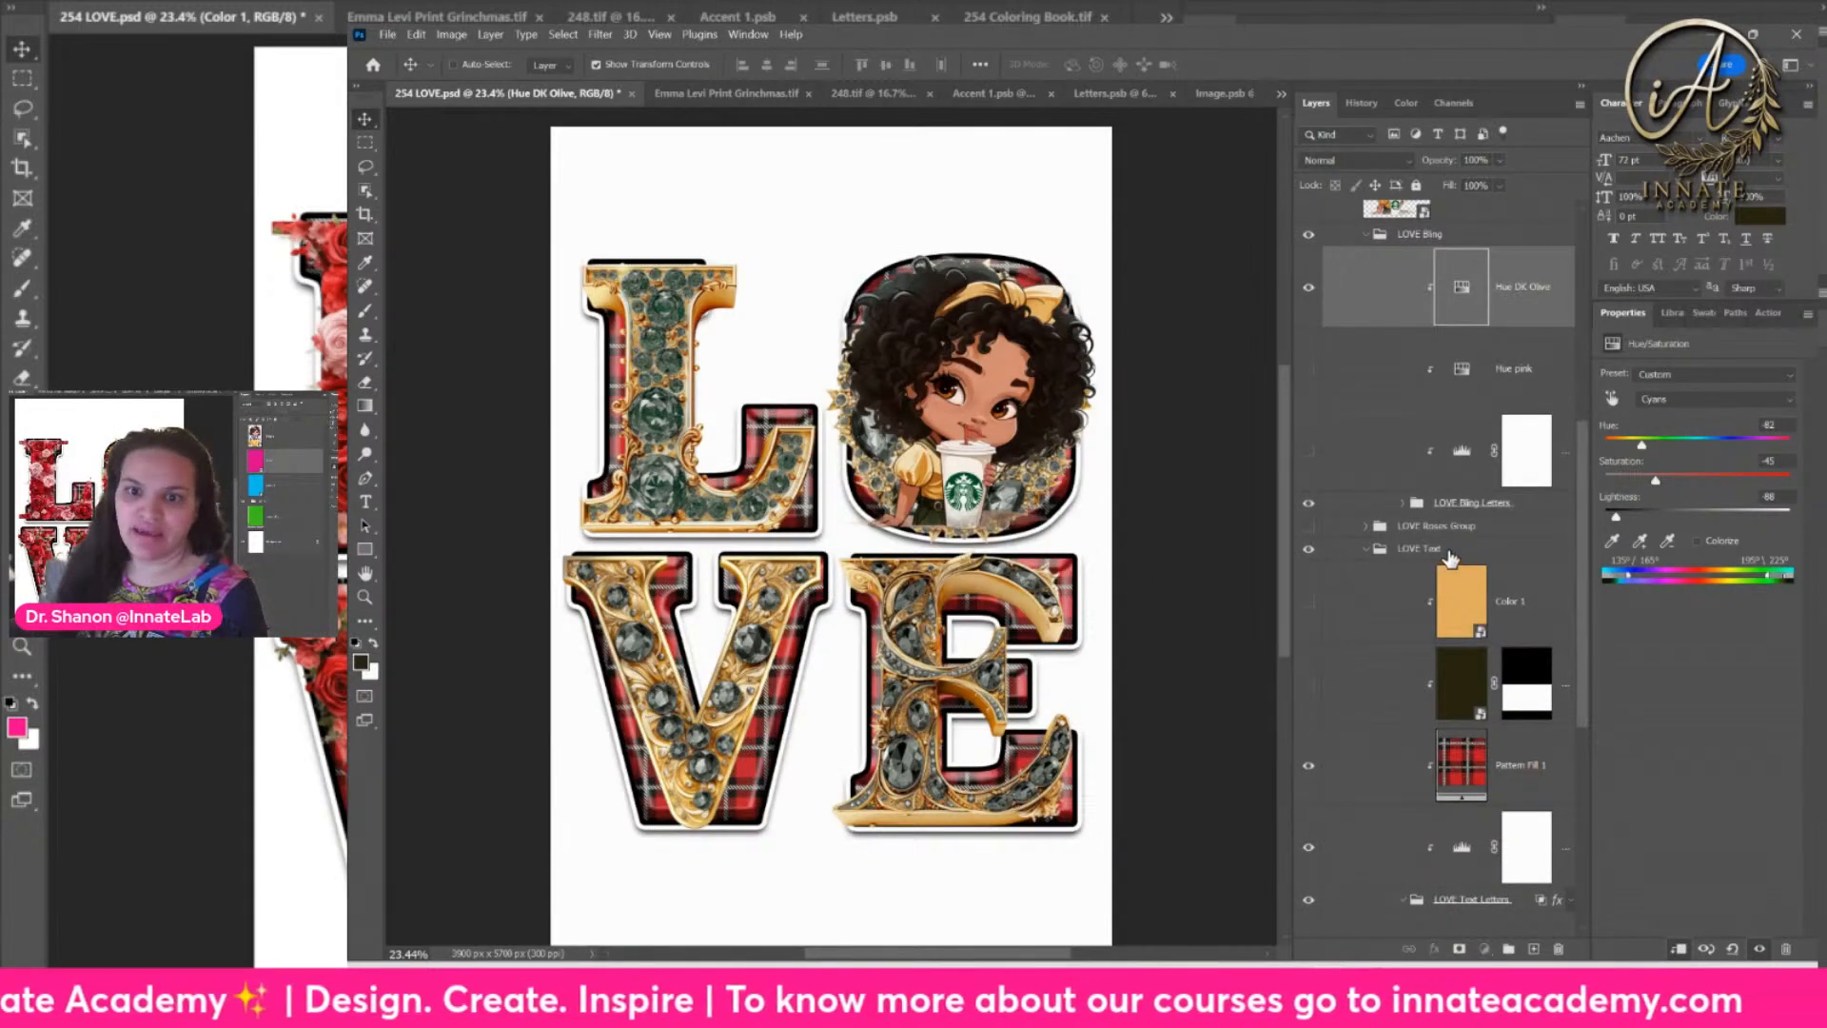
pyautogui.click(1390, 552)
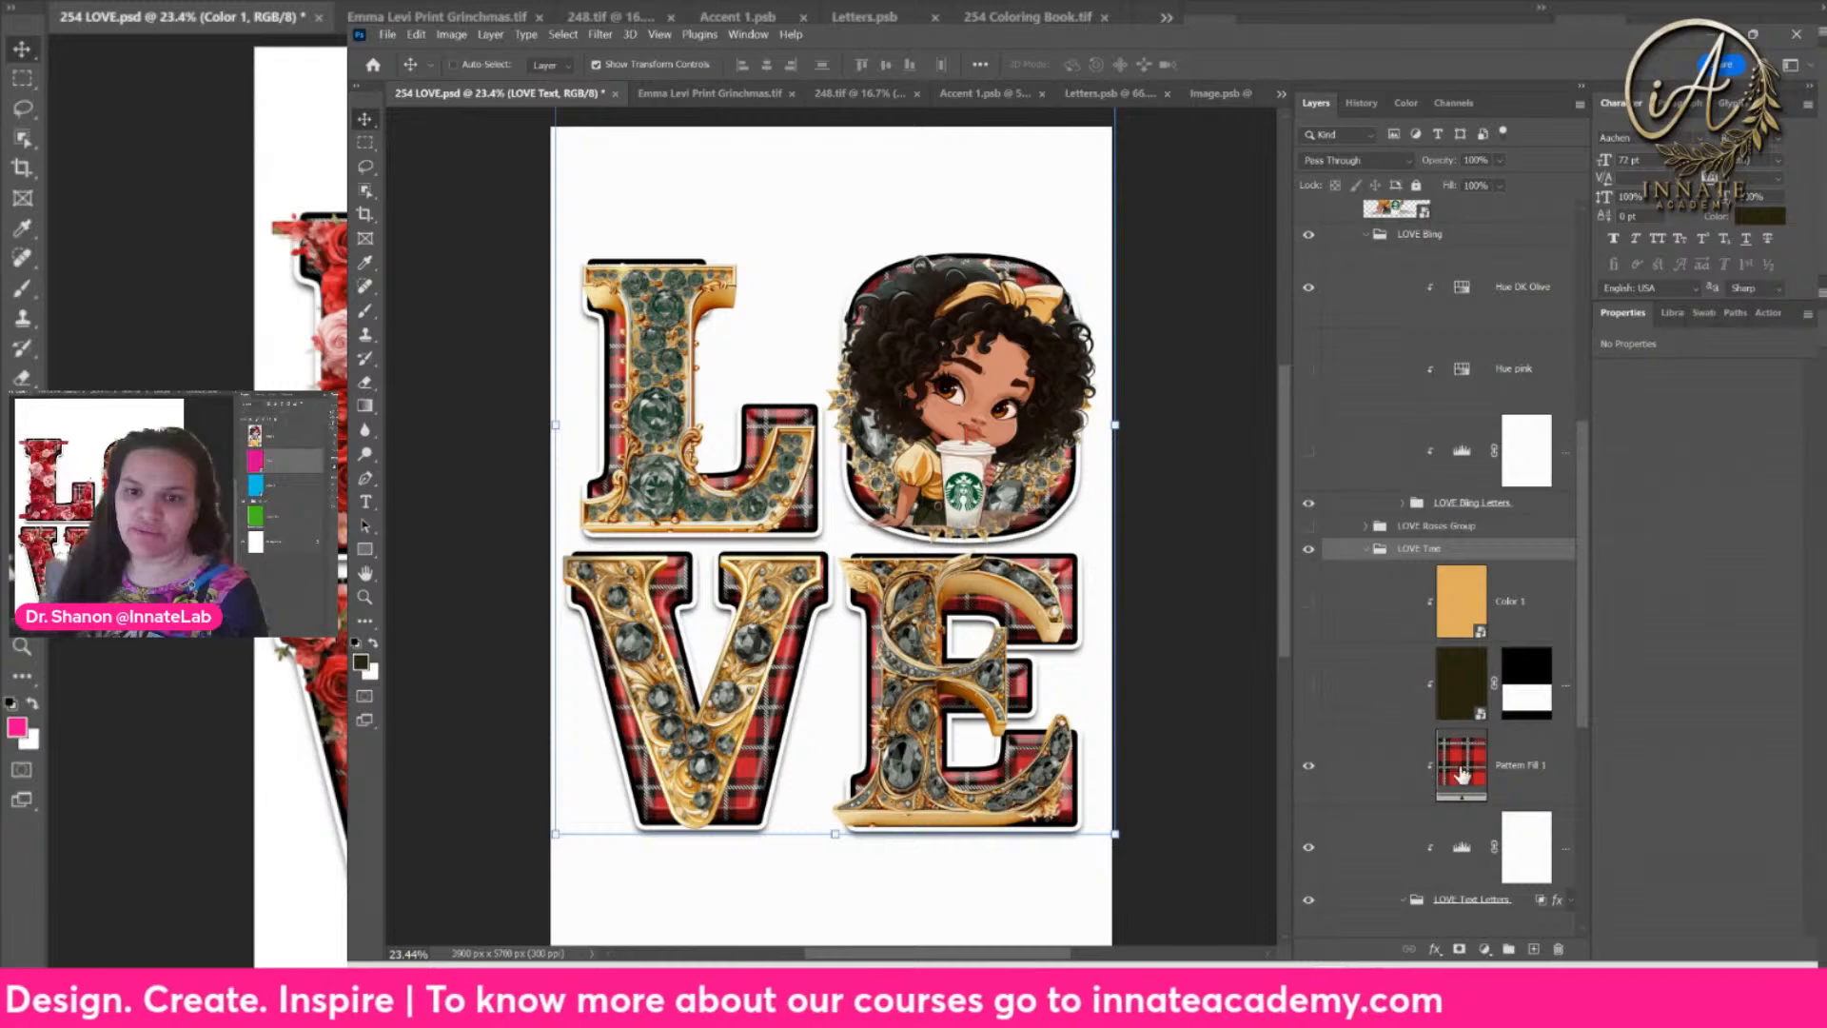
pyautogui.click(1463, 776)
# Step: Compare the design with the Pattern Fill 1 plaid hidden and shown, and with the LOVE Roses Group shown and hidden
pyautogui.click(1308, 765)
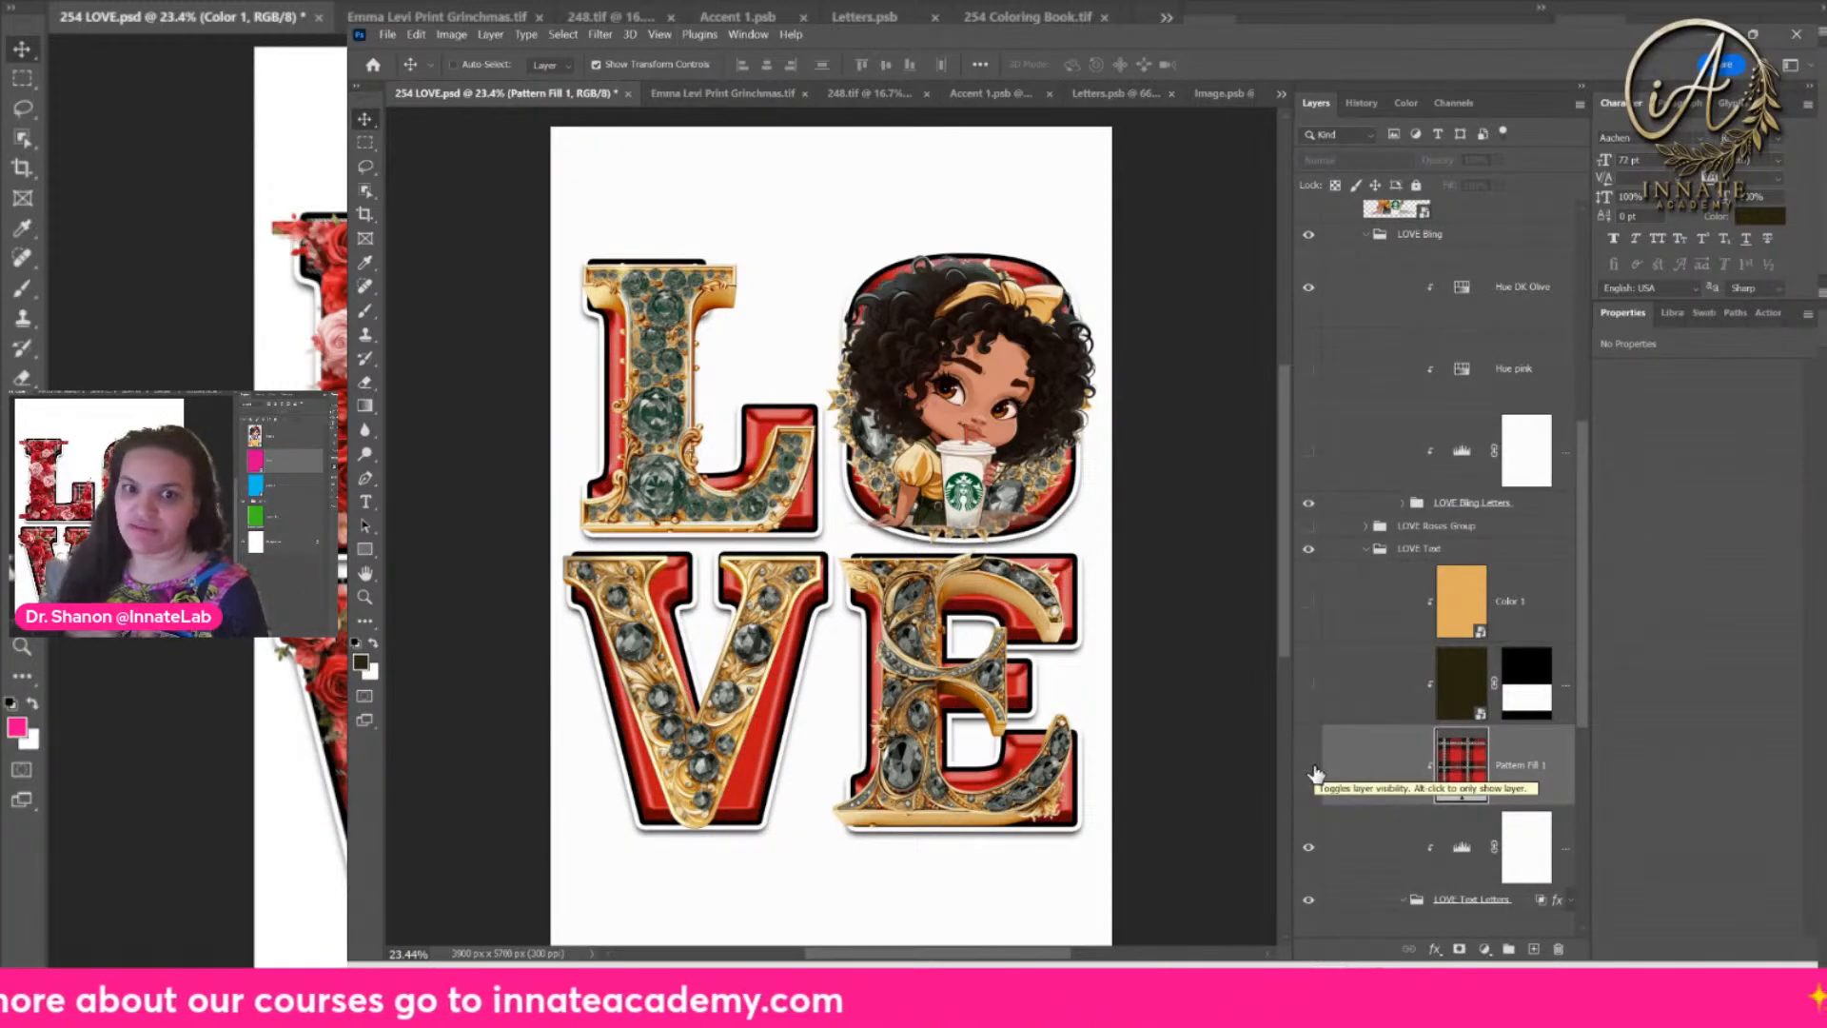
pyautogui.click(1309, 767)
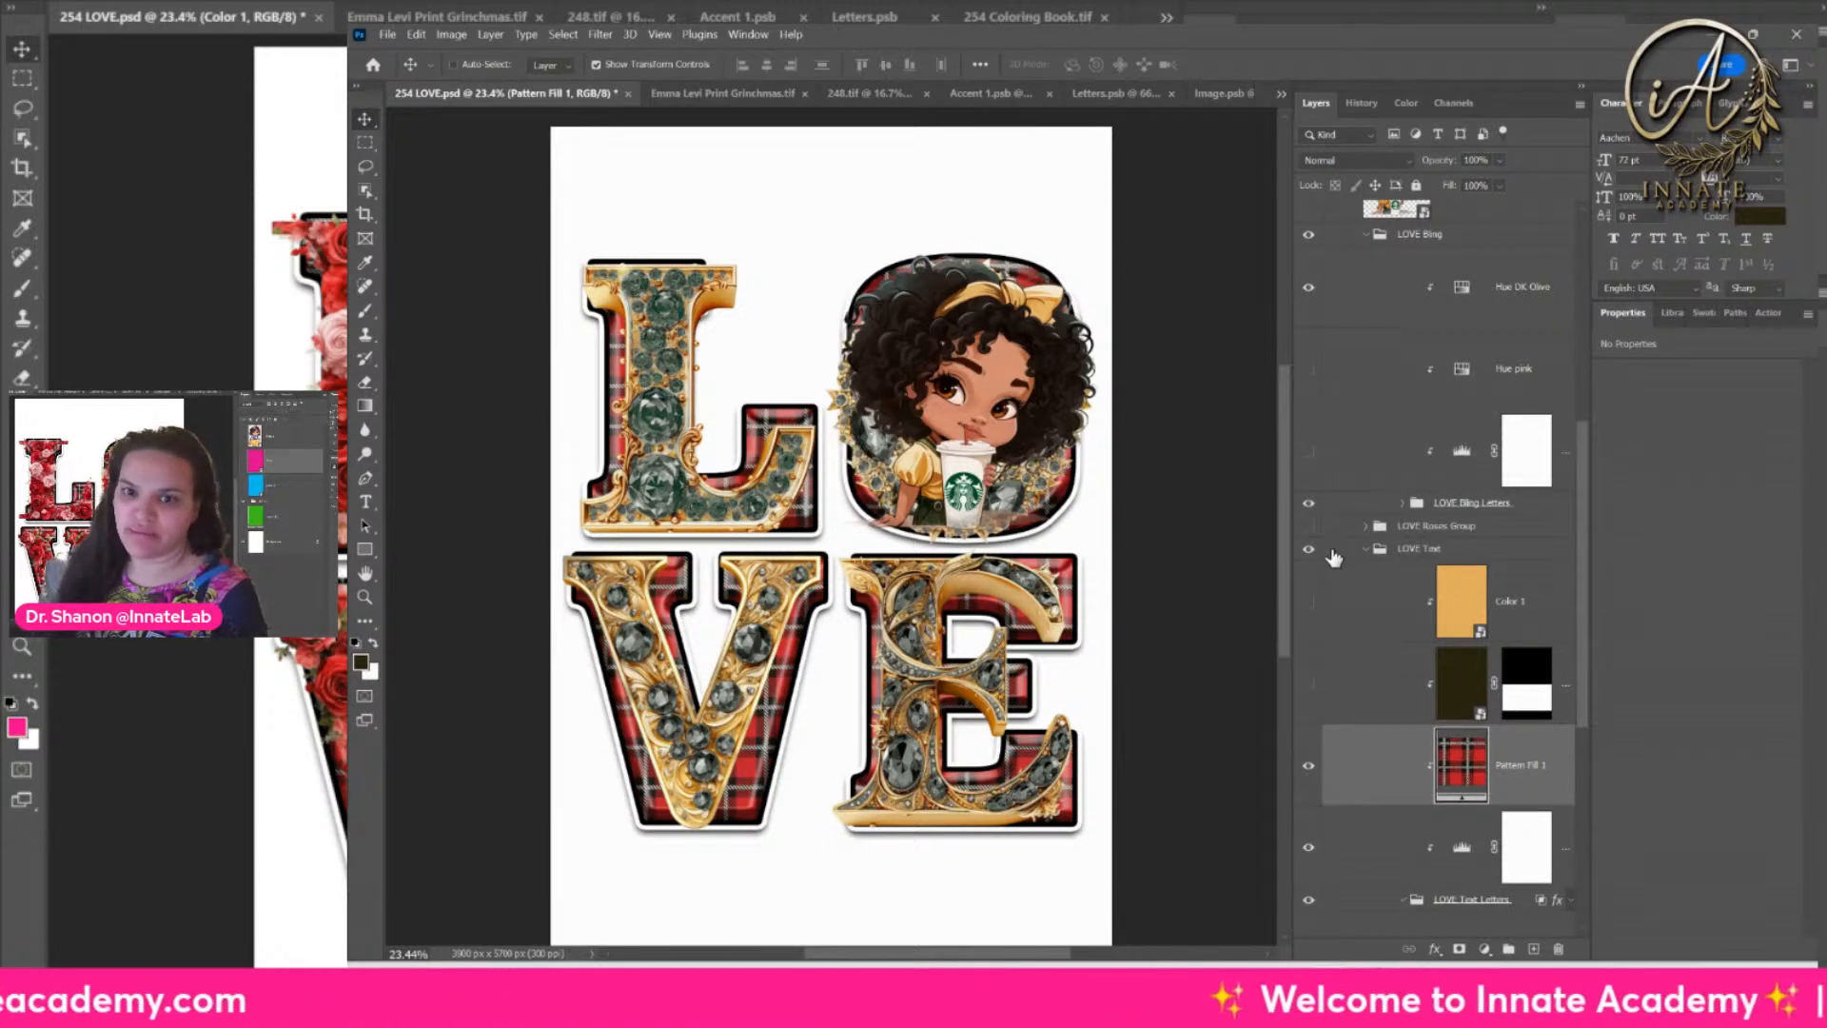
pyautogui.click(1311, 529)
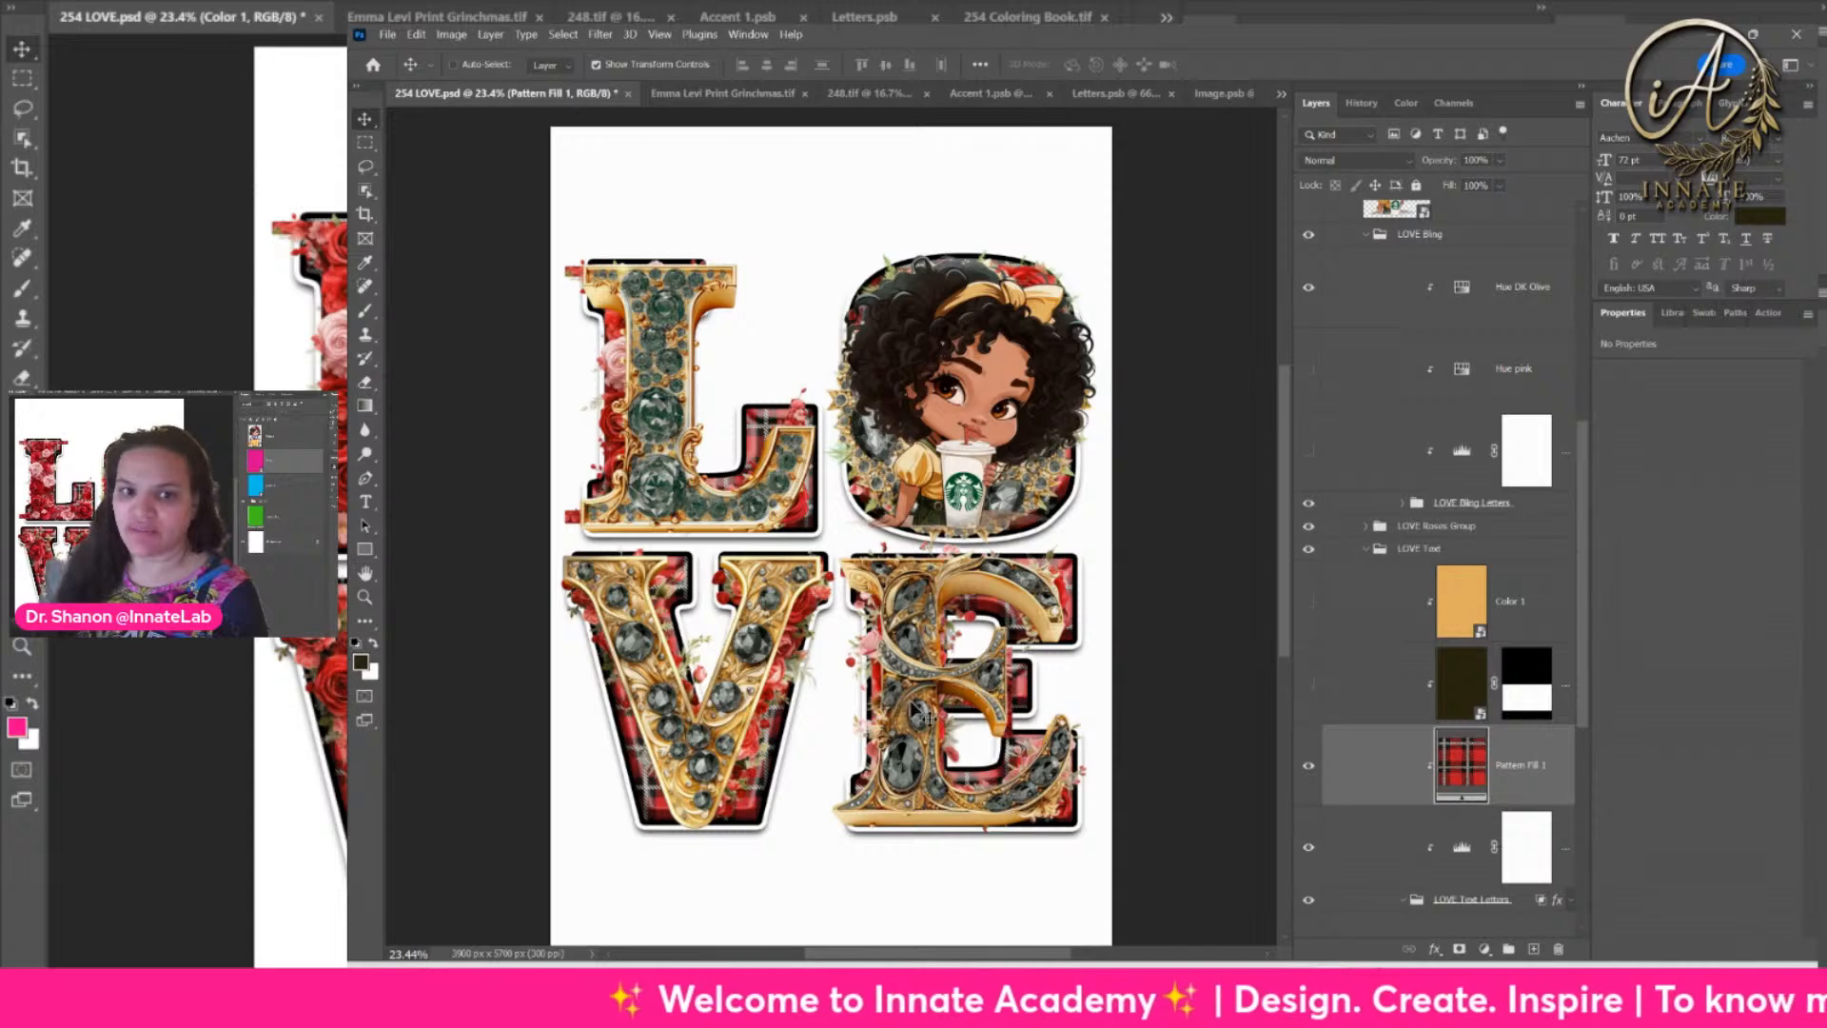
pyautogui.click(1311, 528)
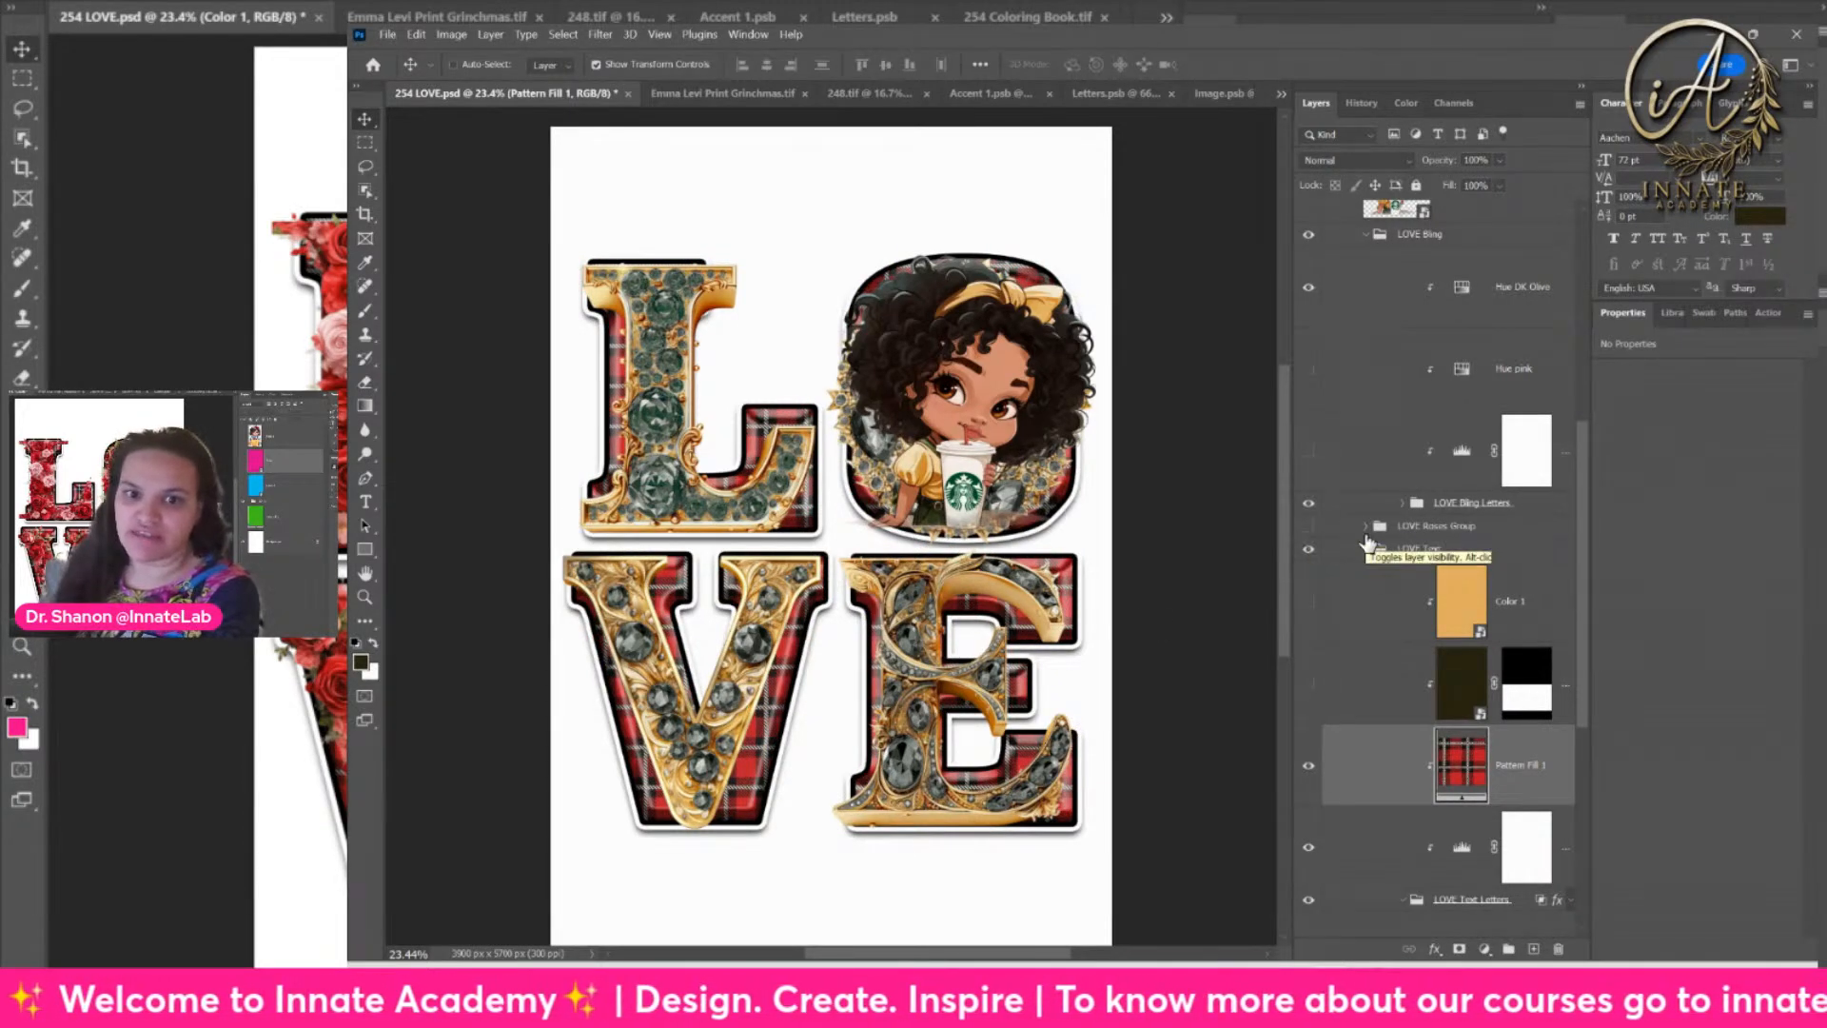
# Step: Show and select the Color 2 layer in the LOVE Text group, and collapse and hide the LOVE Bling group
pyautogui.scroll(-3, 1379, 799)
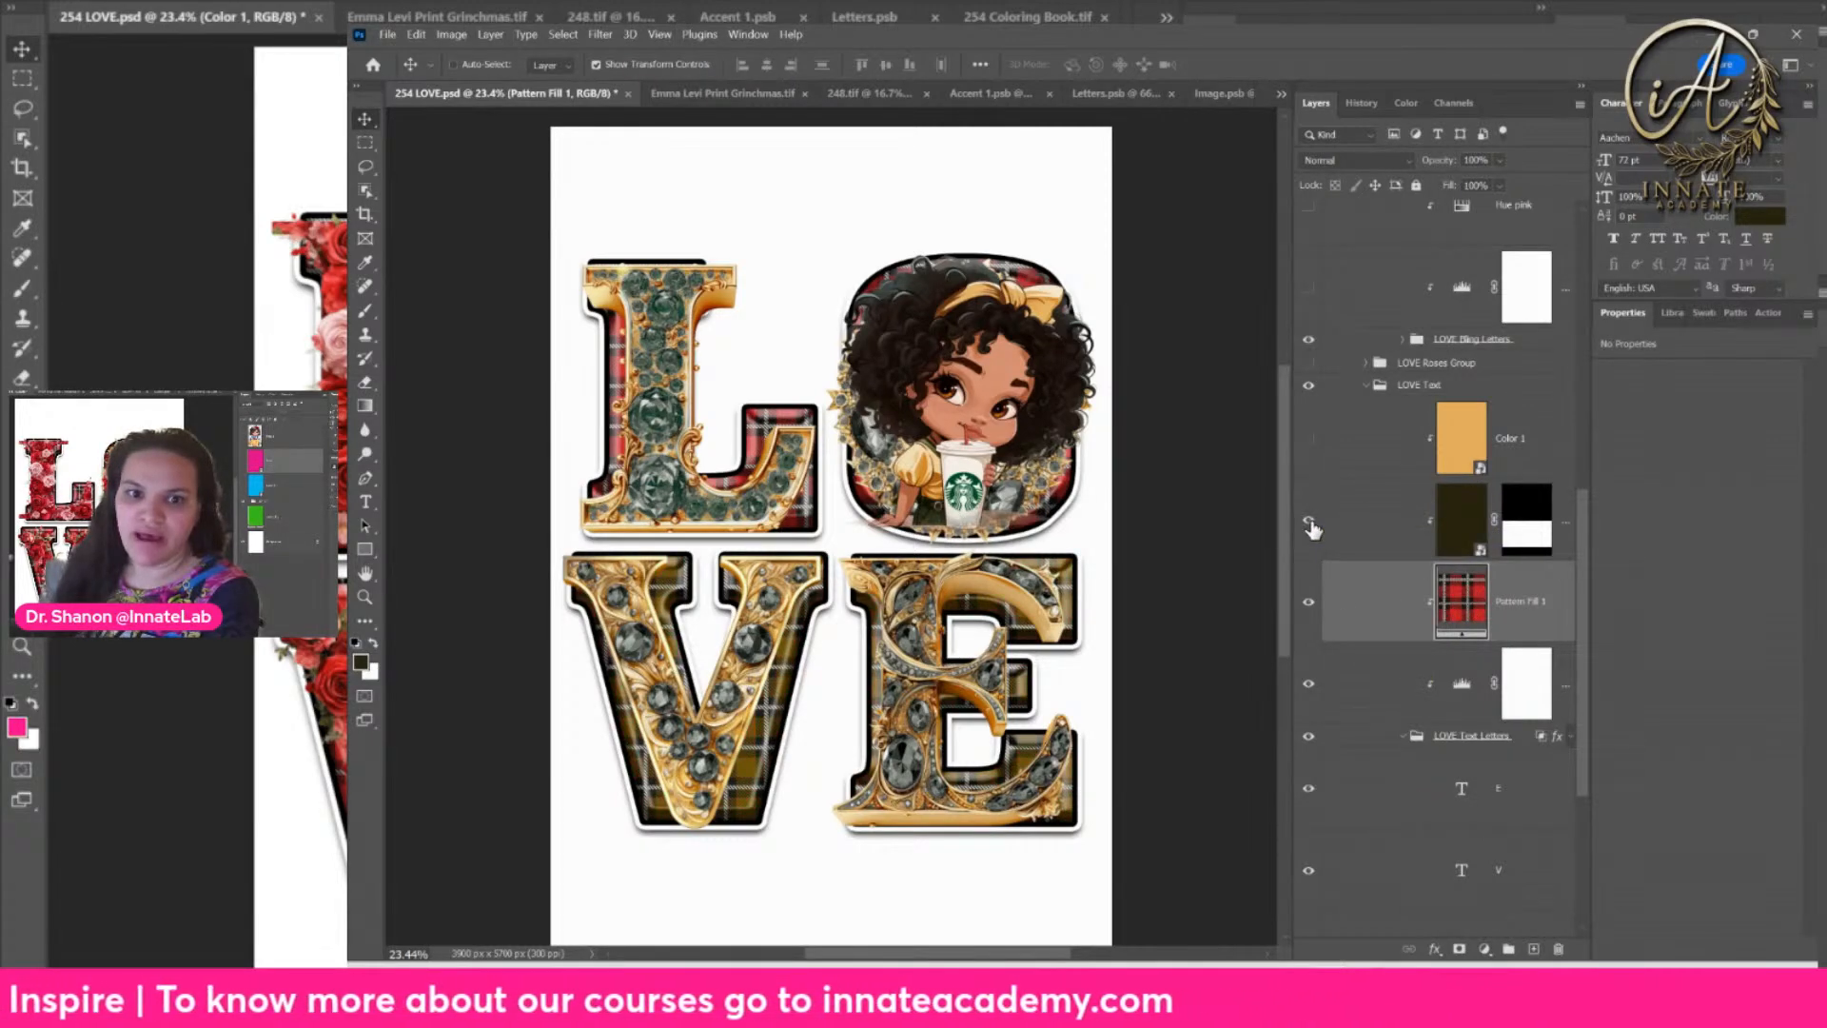
pyautogui.click(1468, 515)
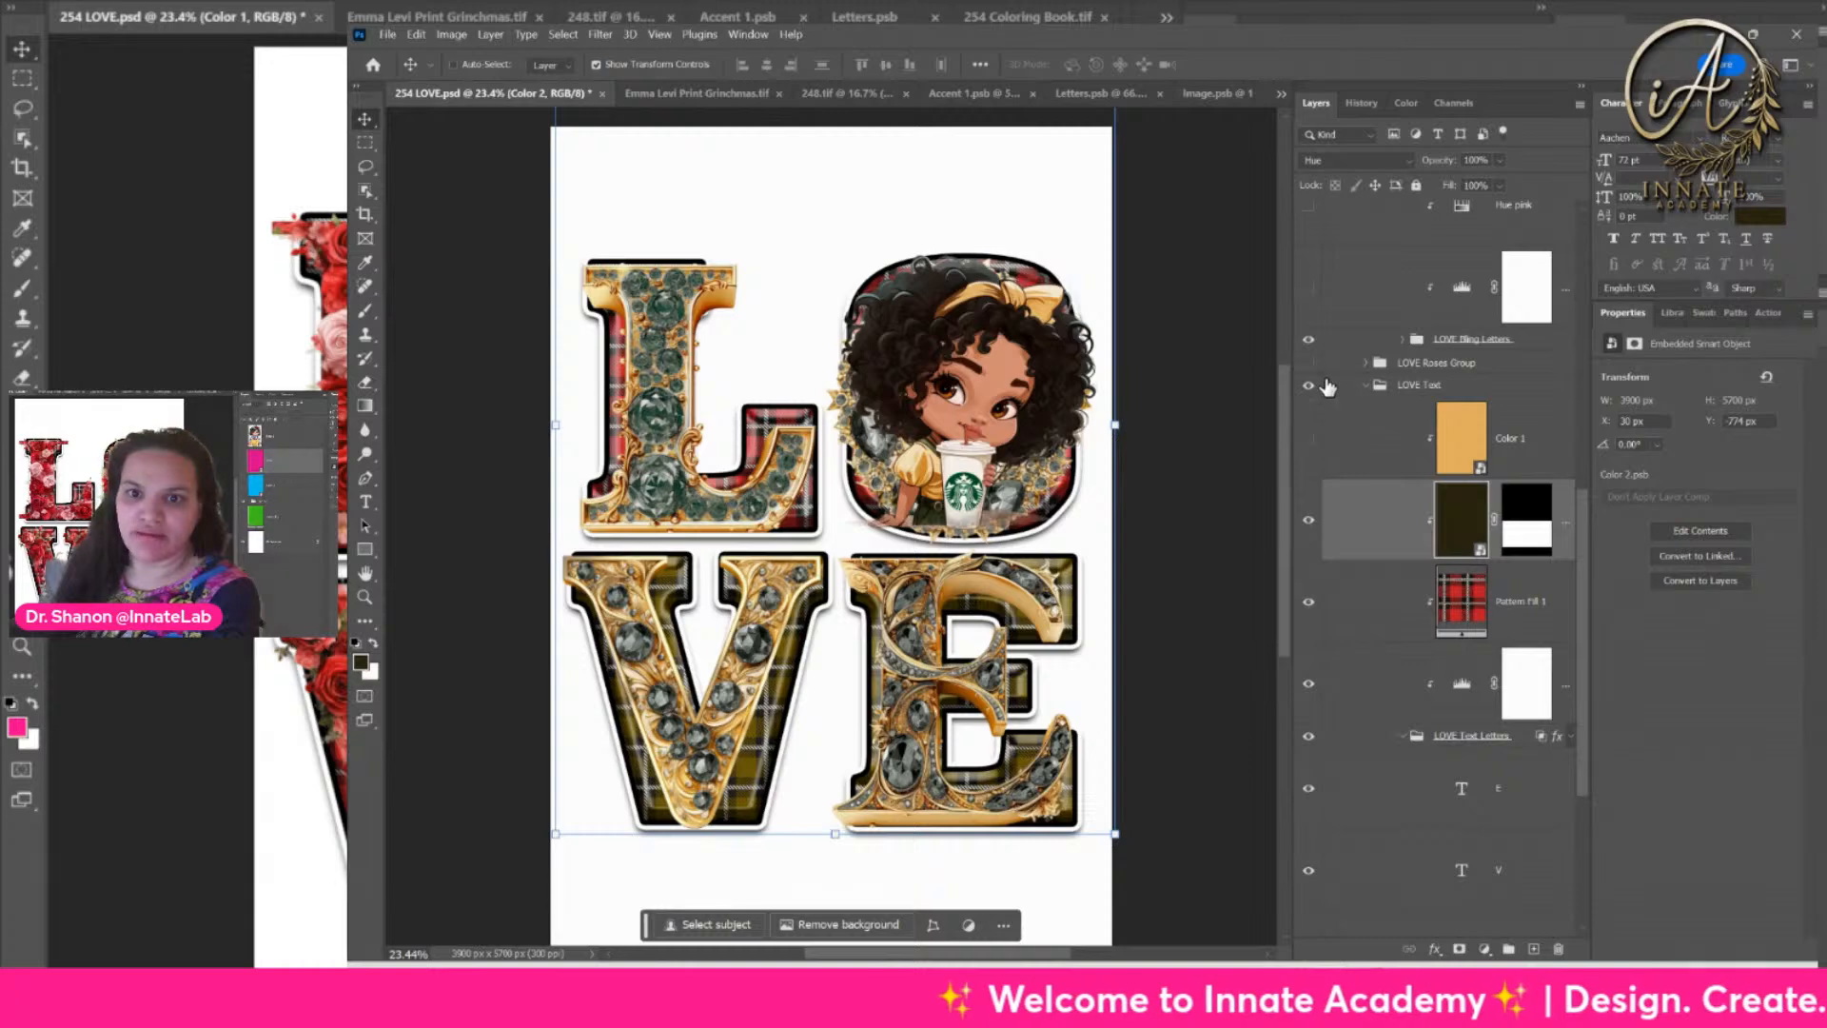
pyautogui.scroll(3, 1327, 386)
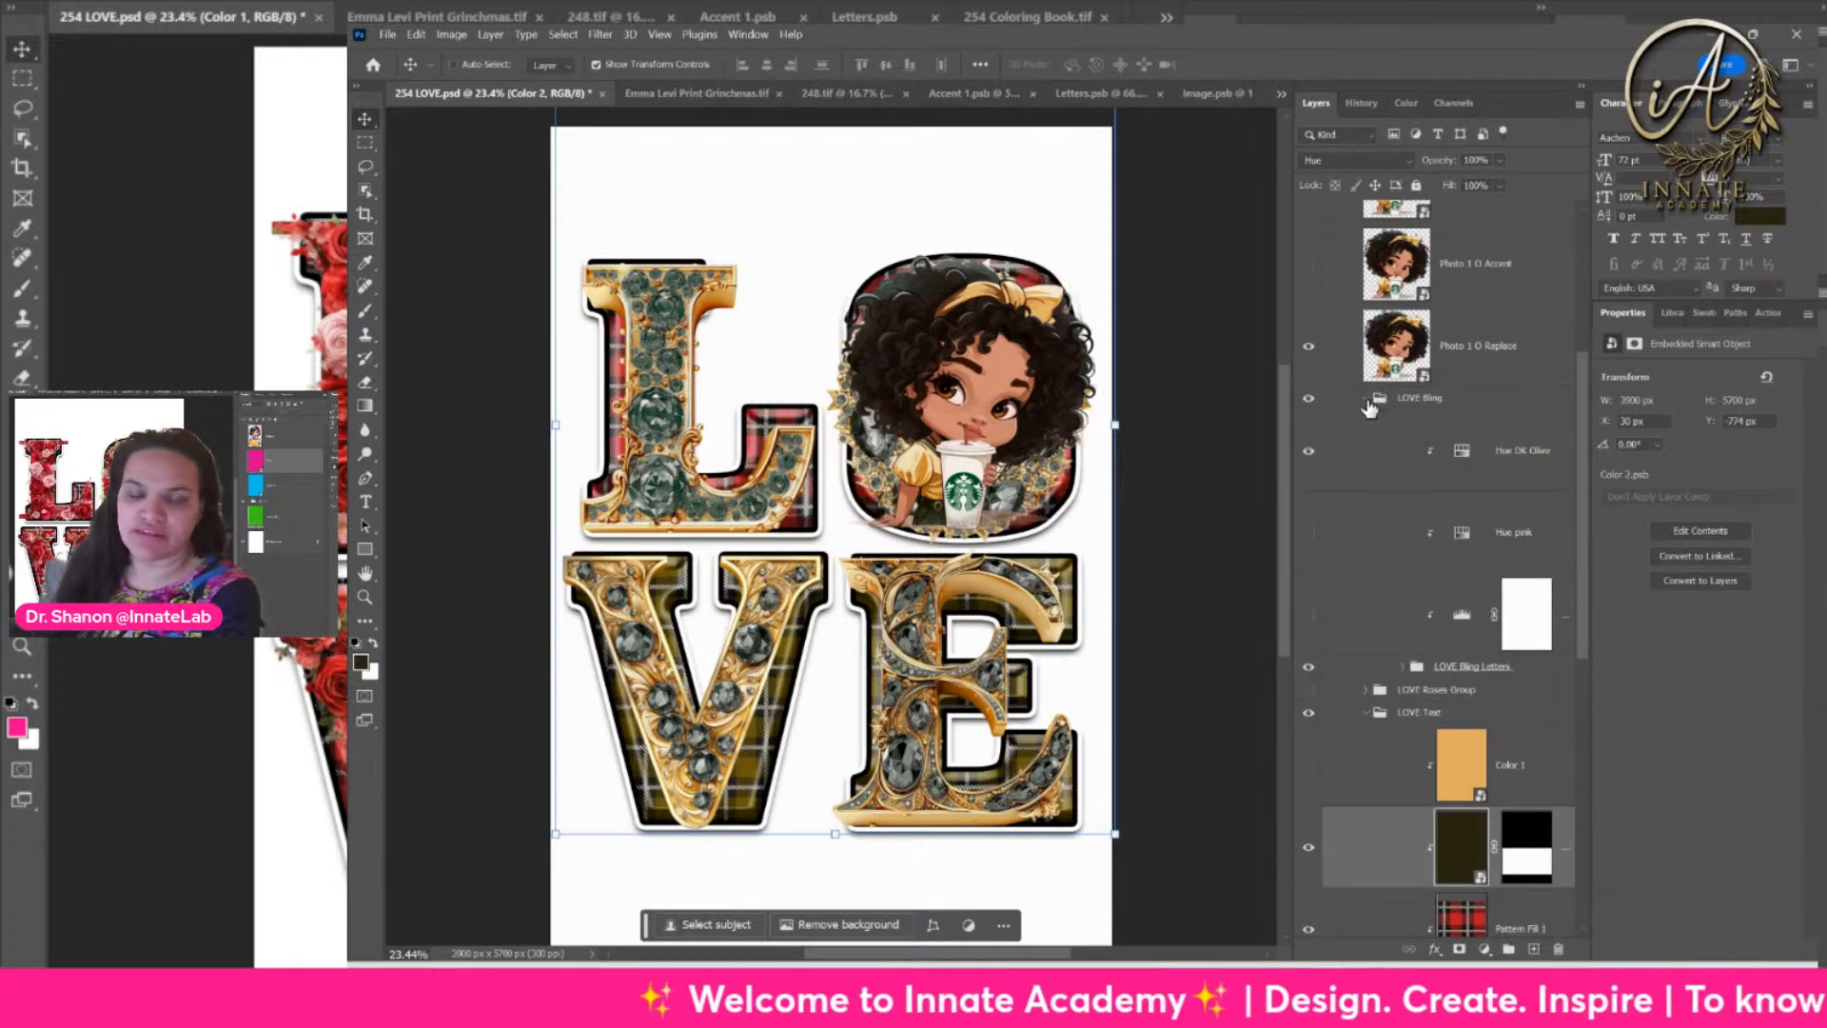
pyautogui.click(1368, 400)
pyautogui.click(1309, 401)
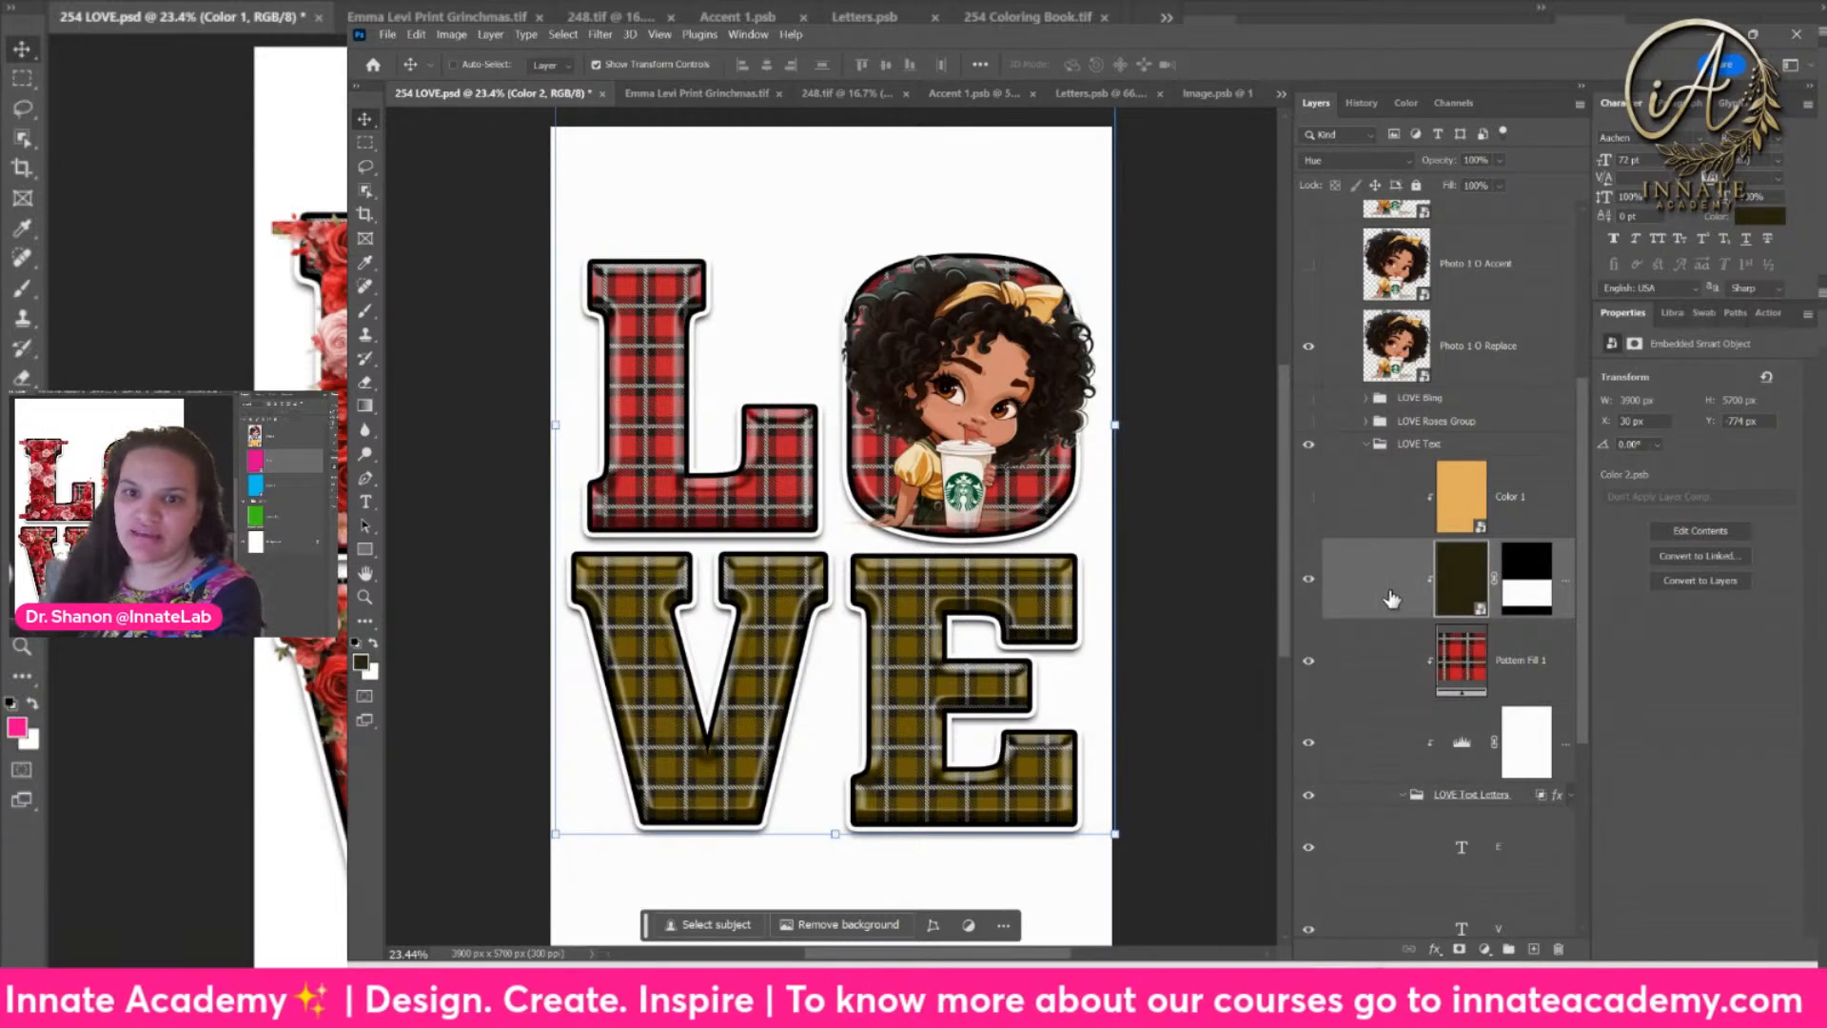
# Step: Open the Color 2 smart object, change its top fill to a dark olive green around #272b1e, and save and close it
pyautogui.doubleClick(1457, 584)
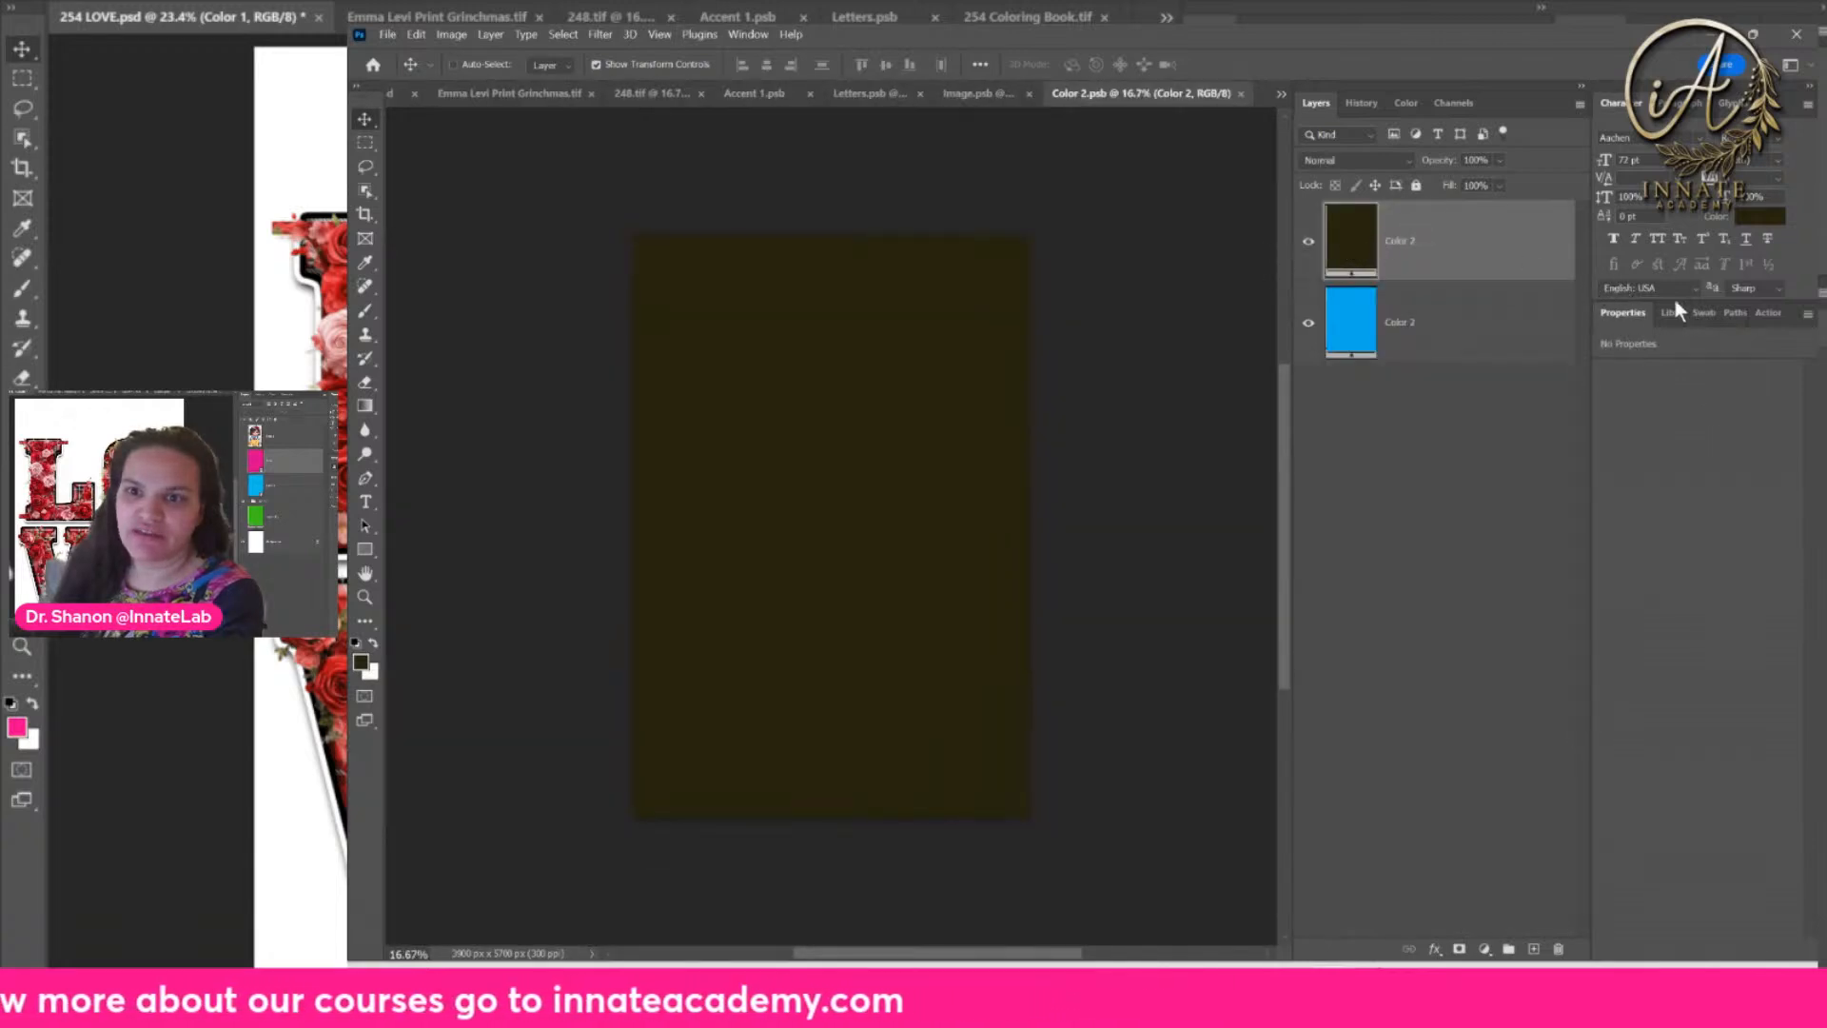
pyautogui.press('i')
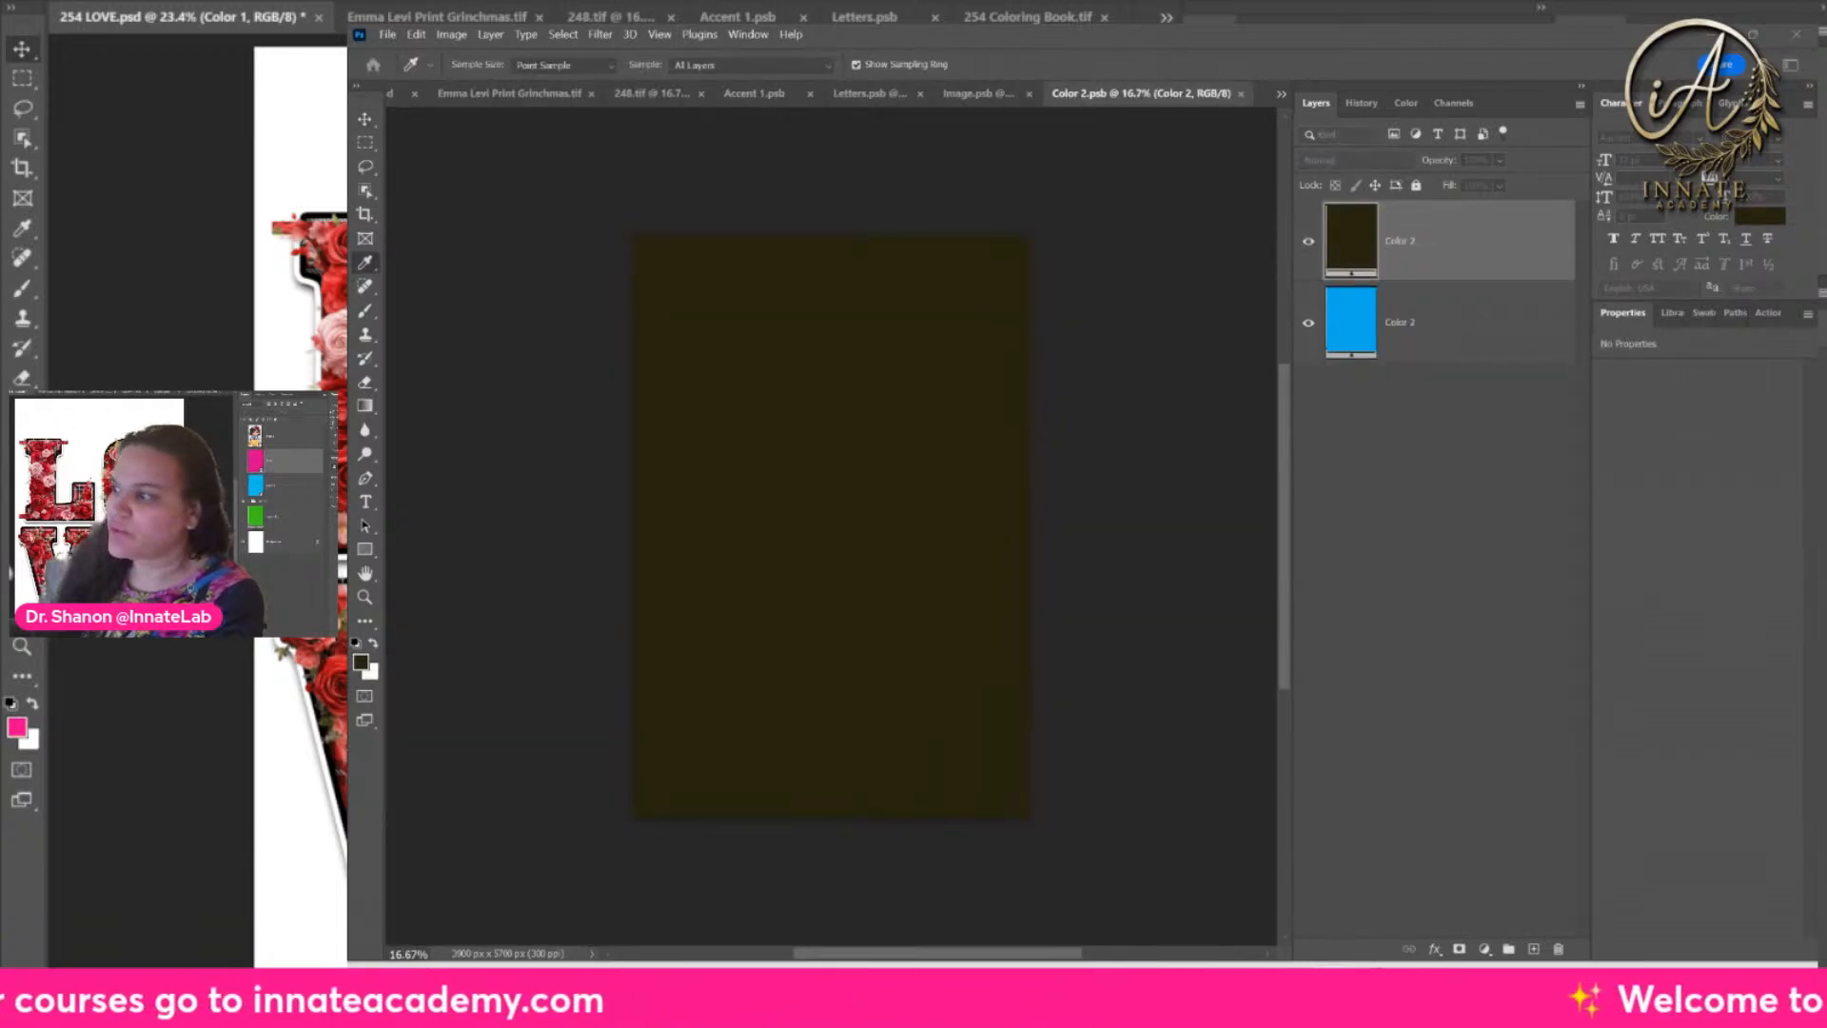
pyautogui.doubleClick(1350, 238)
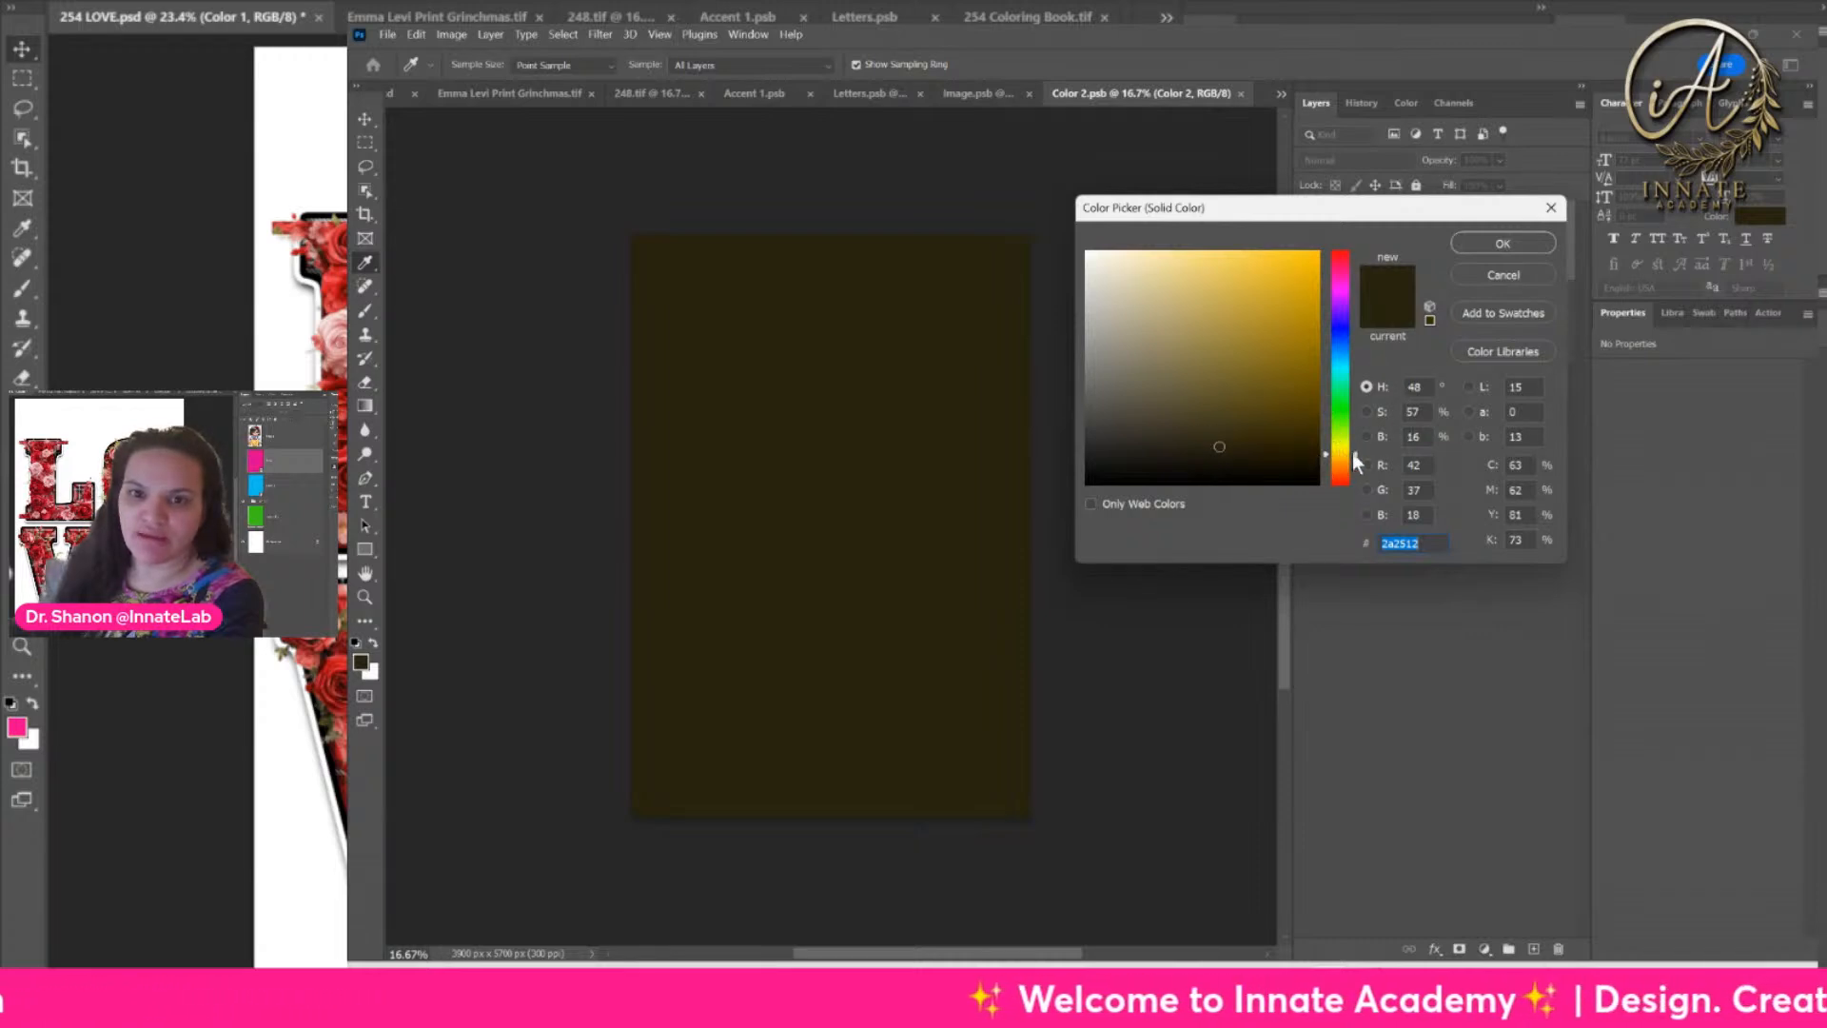
pyautogui.moveTo(1351, 453)
pyautogui.mouseDown()
pyautogui.moveTo(1359, 432)
pyautogui.moveTo(1187, 424)
pyautogui.moveTo(1155, 444)
pyautogui.mouseUp()
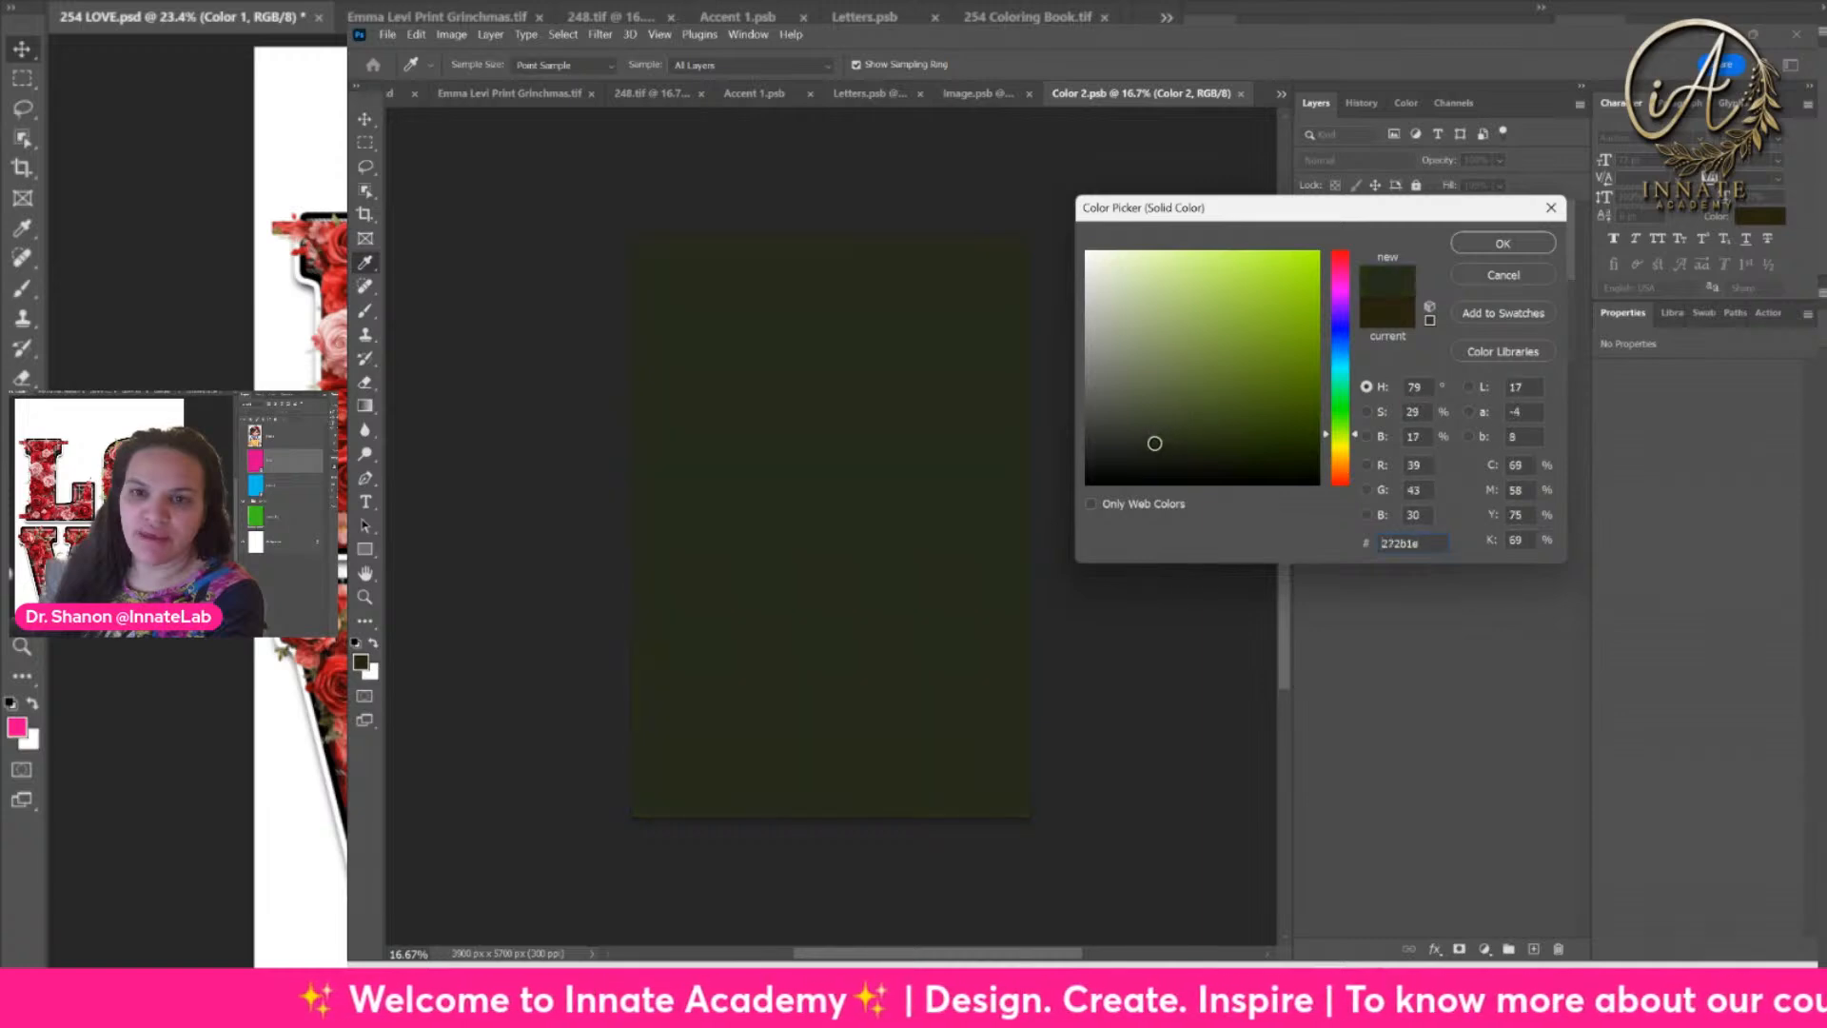
pyautogui.click(1503, 244)
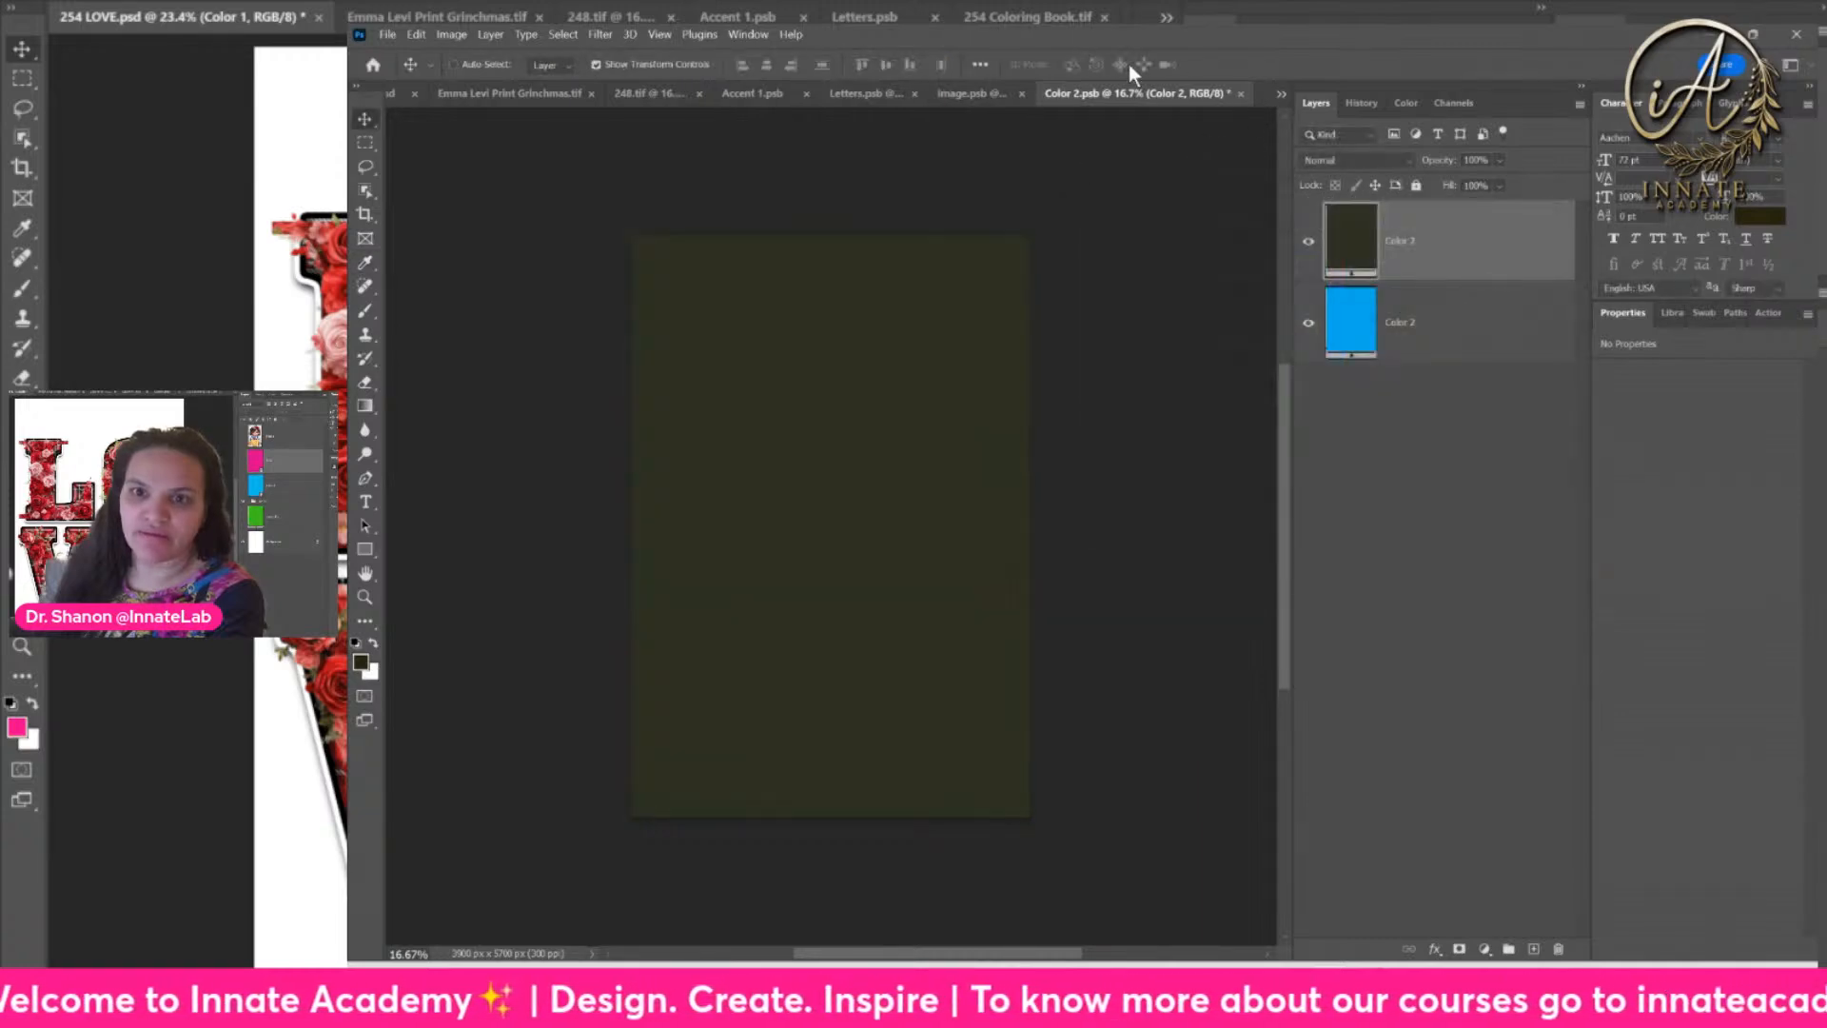
pyautogui.click(1241, 93)
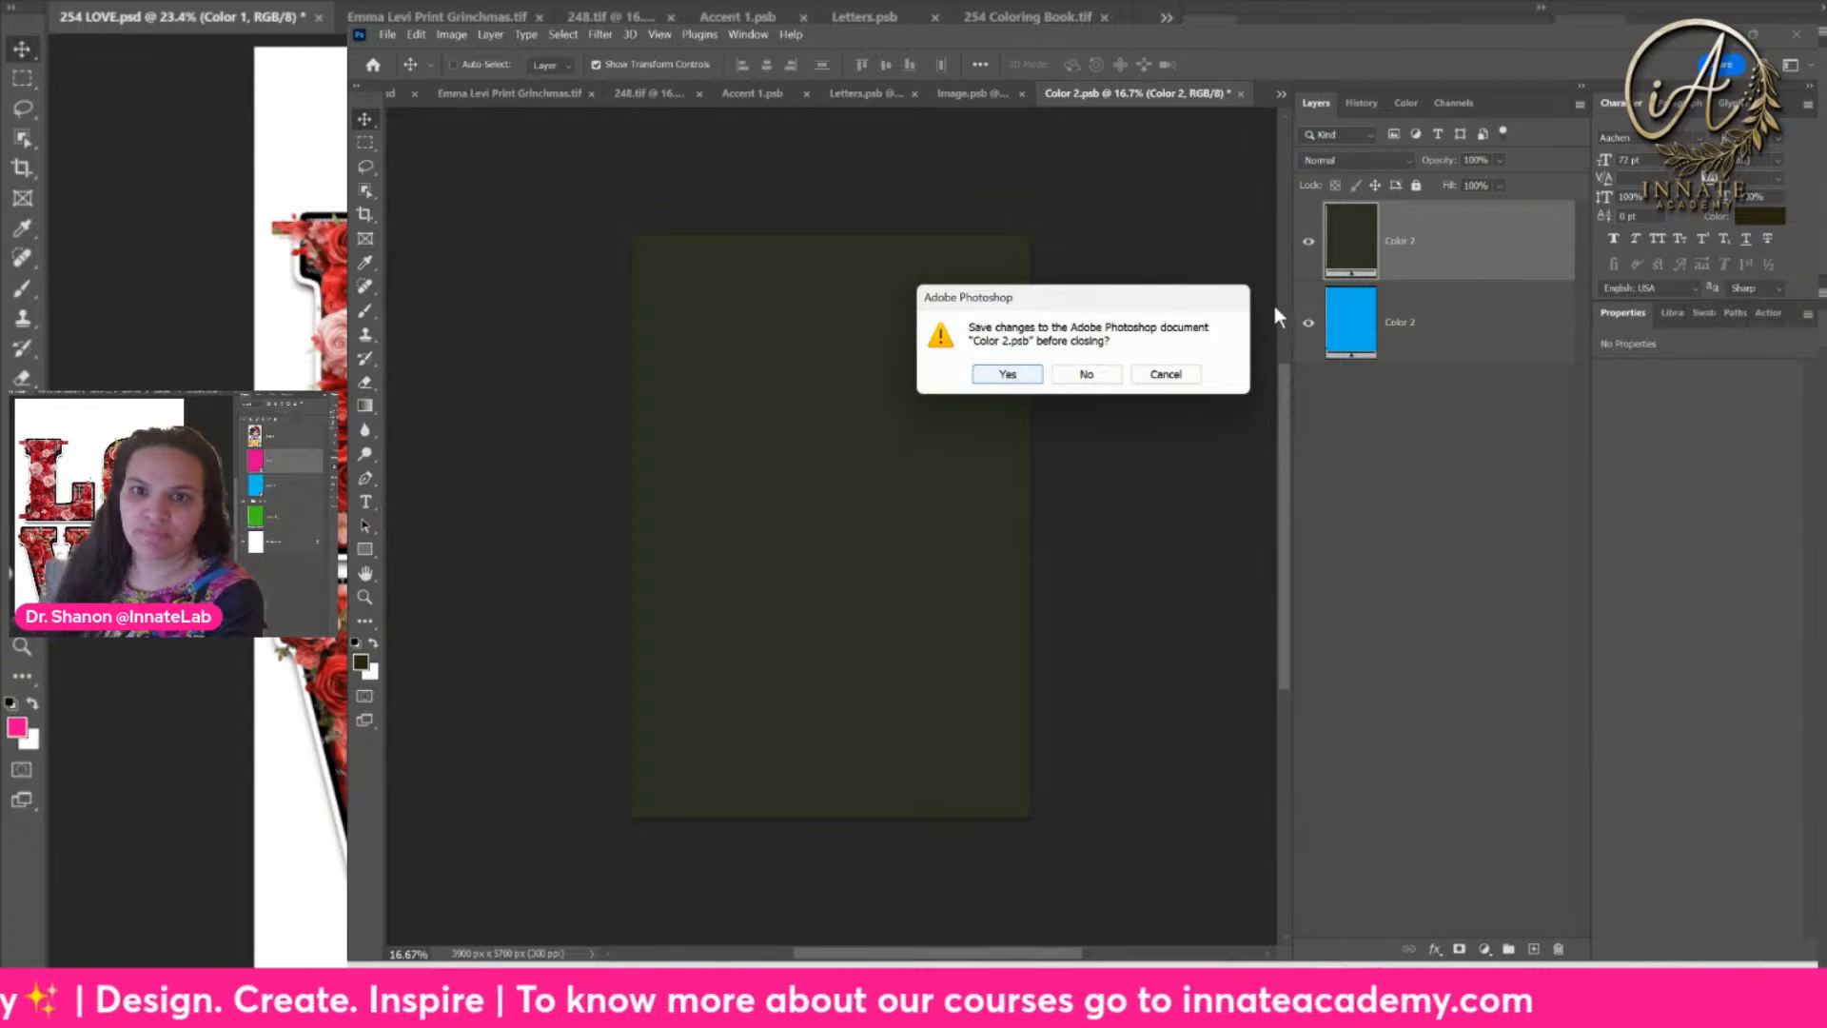
pyautogui.click(1008, 374)
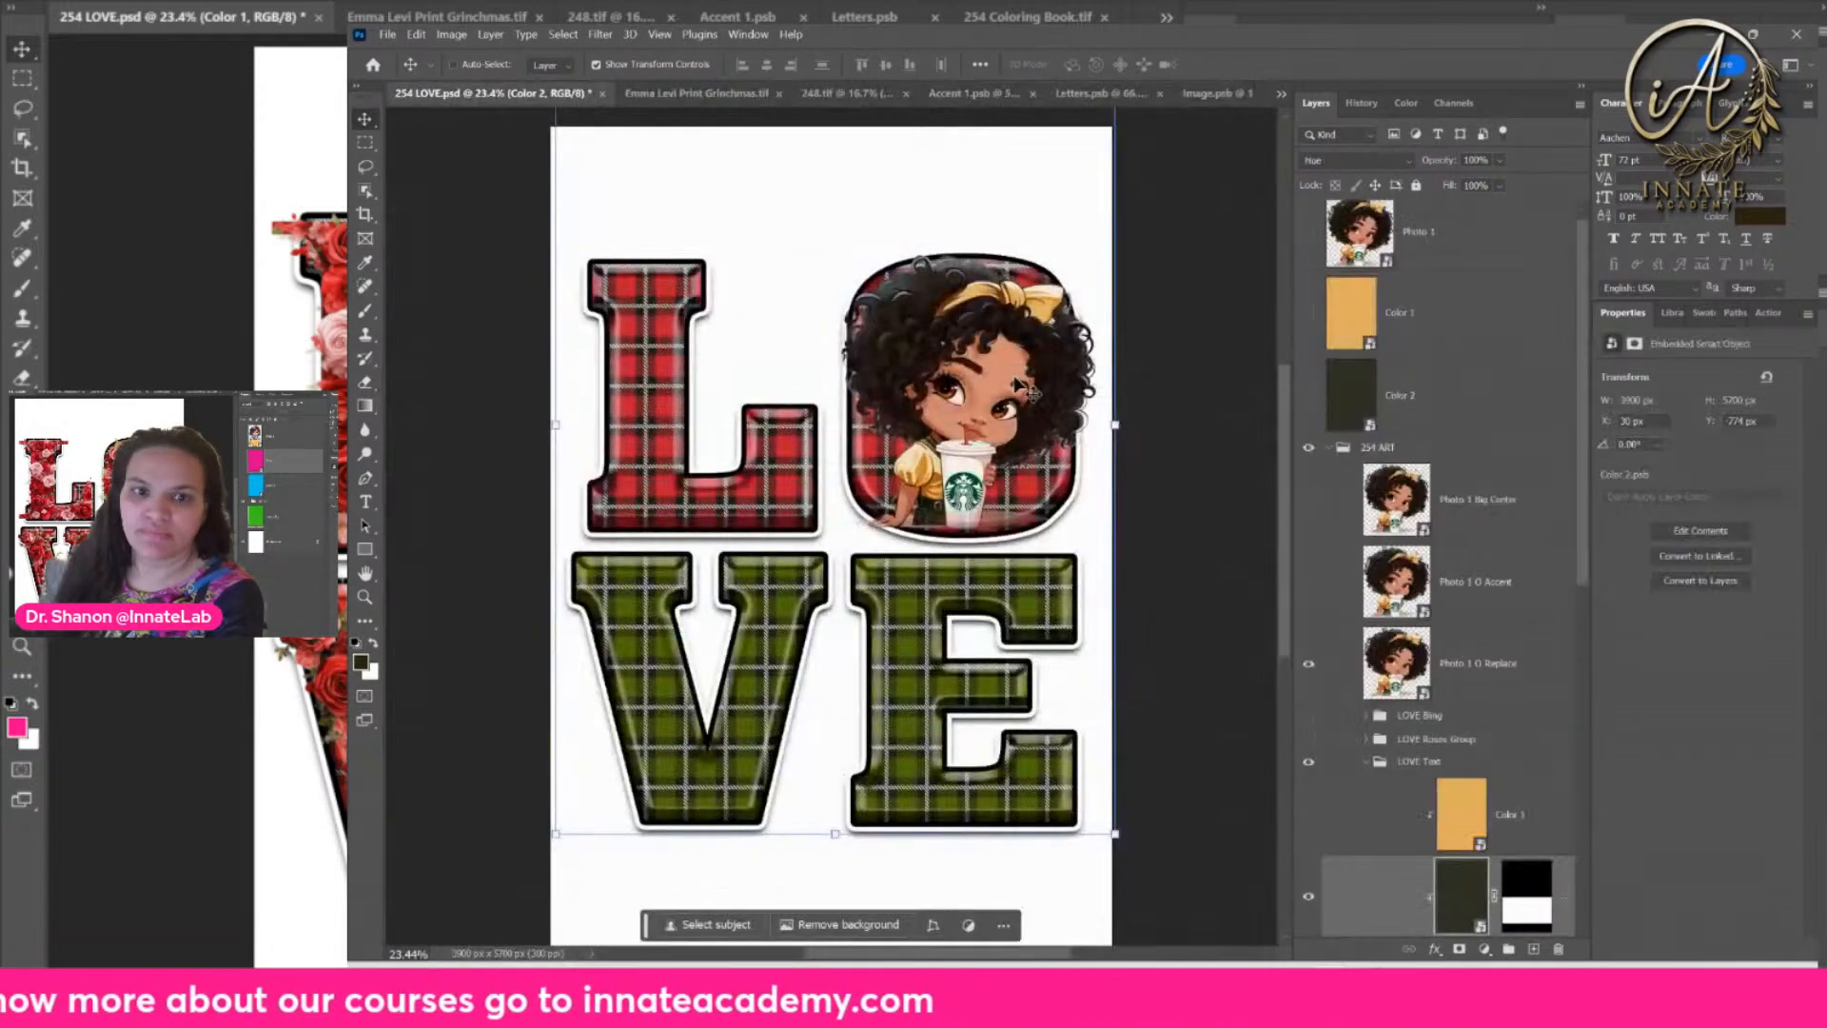
# Step: Place the Levels 1 adjustment above Pattern Fill 1 in the LOVE Text group and set its midtones to about 0.56
pyautogui.scroll(-4, 1465, 666)
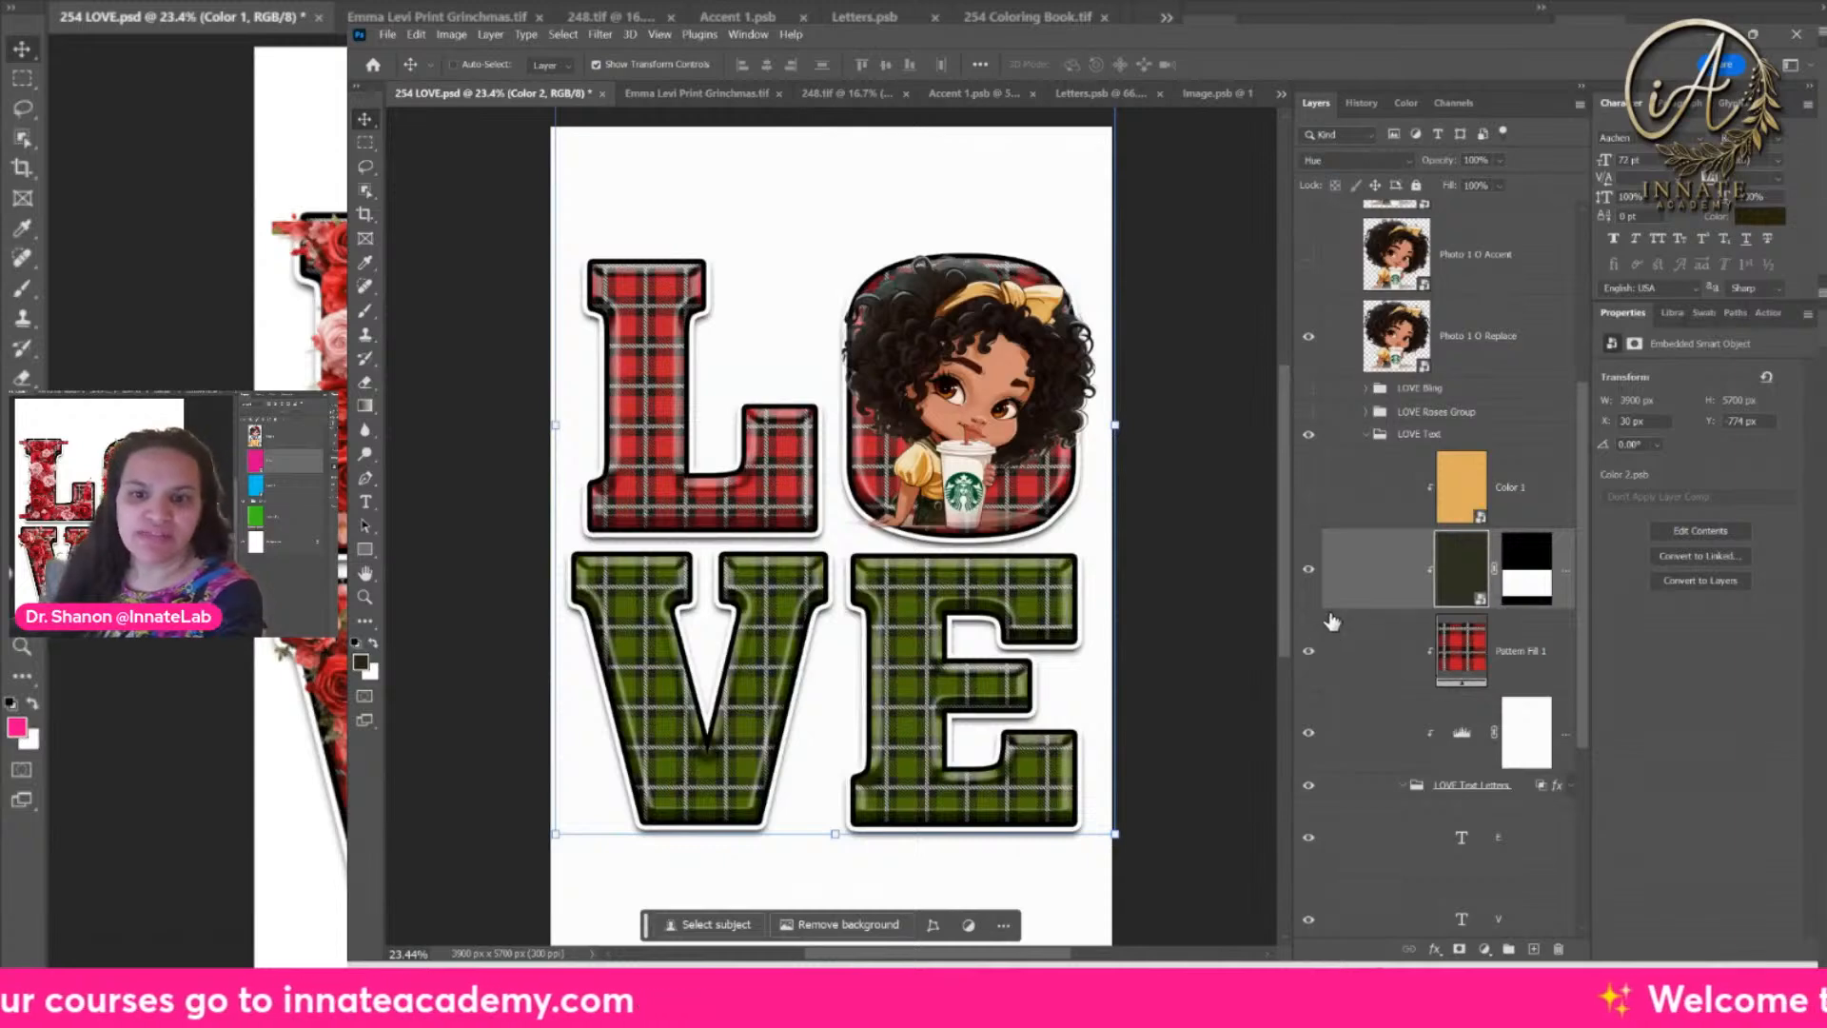
pyautogui.click(1463, 731)
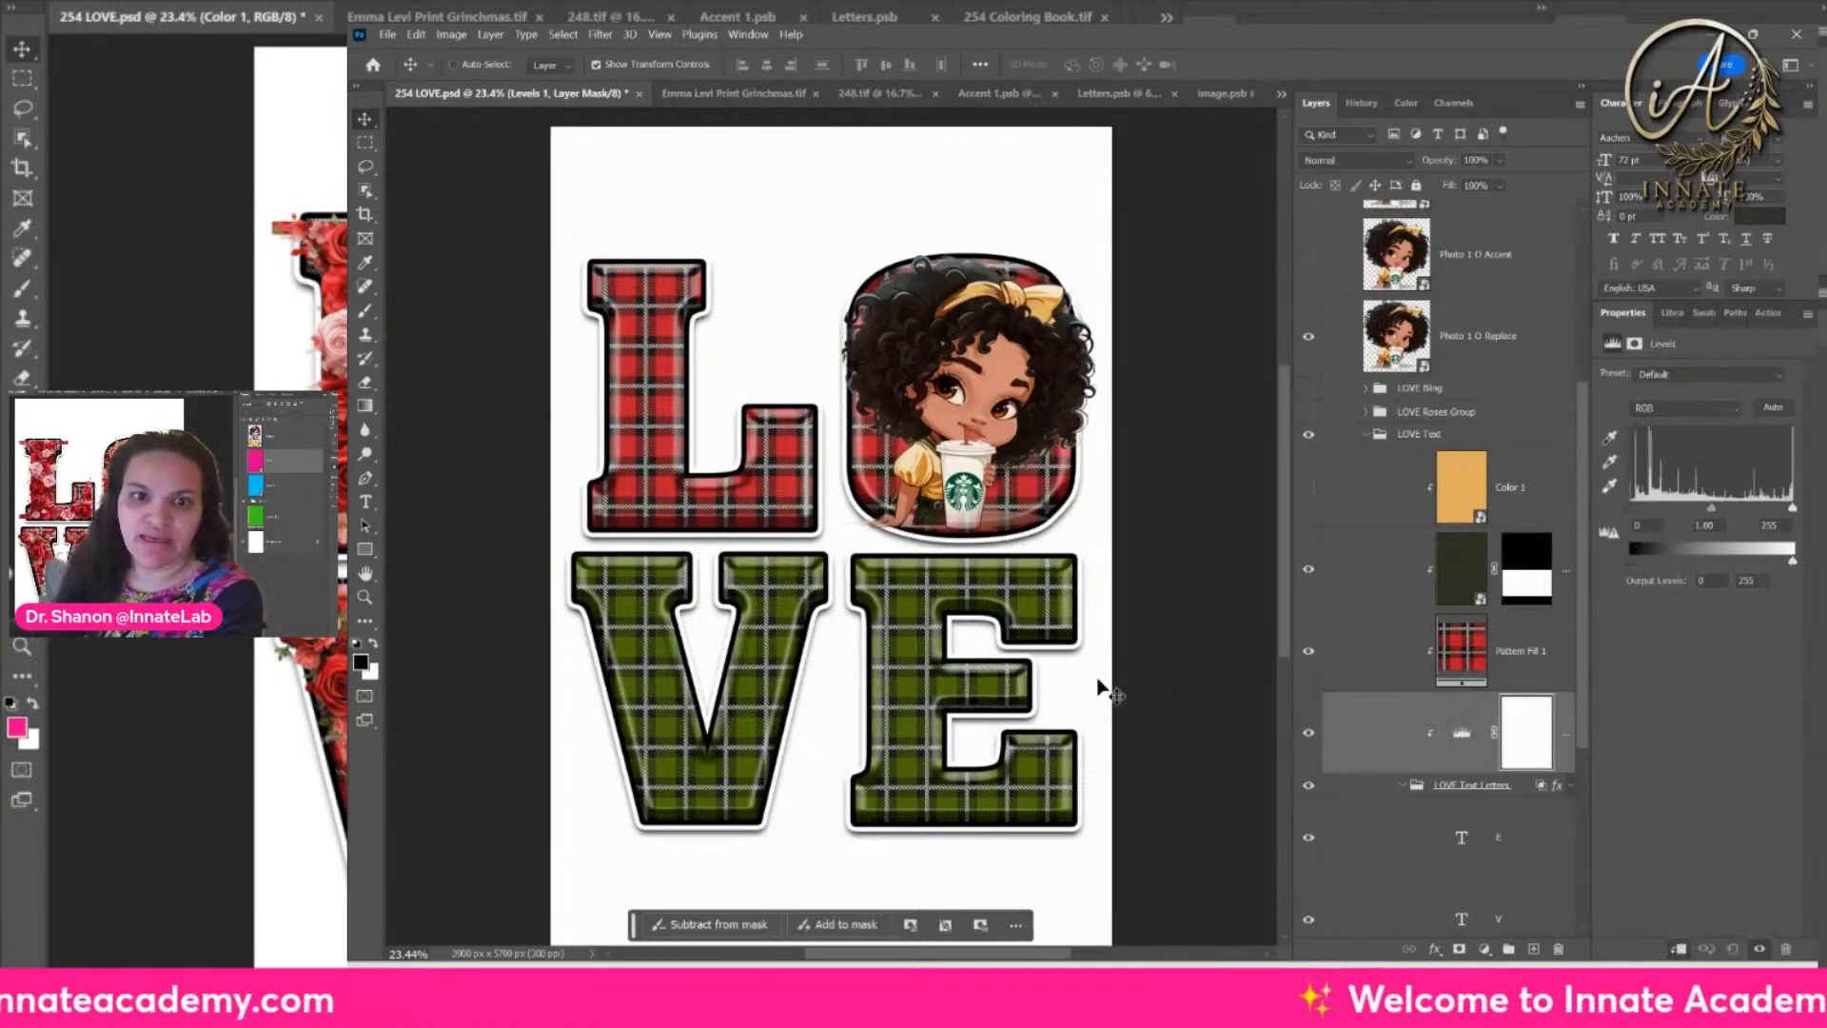
pyautogui.click(1462, 740)
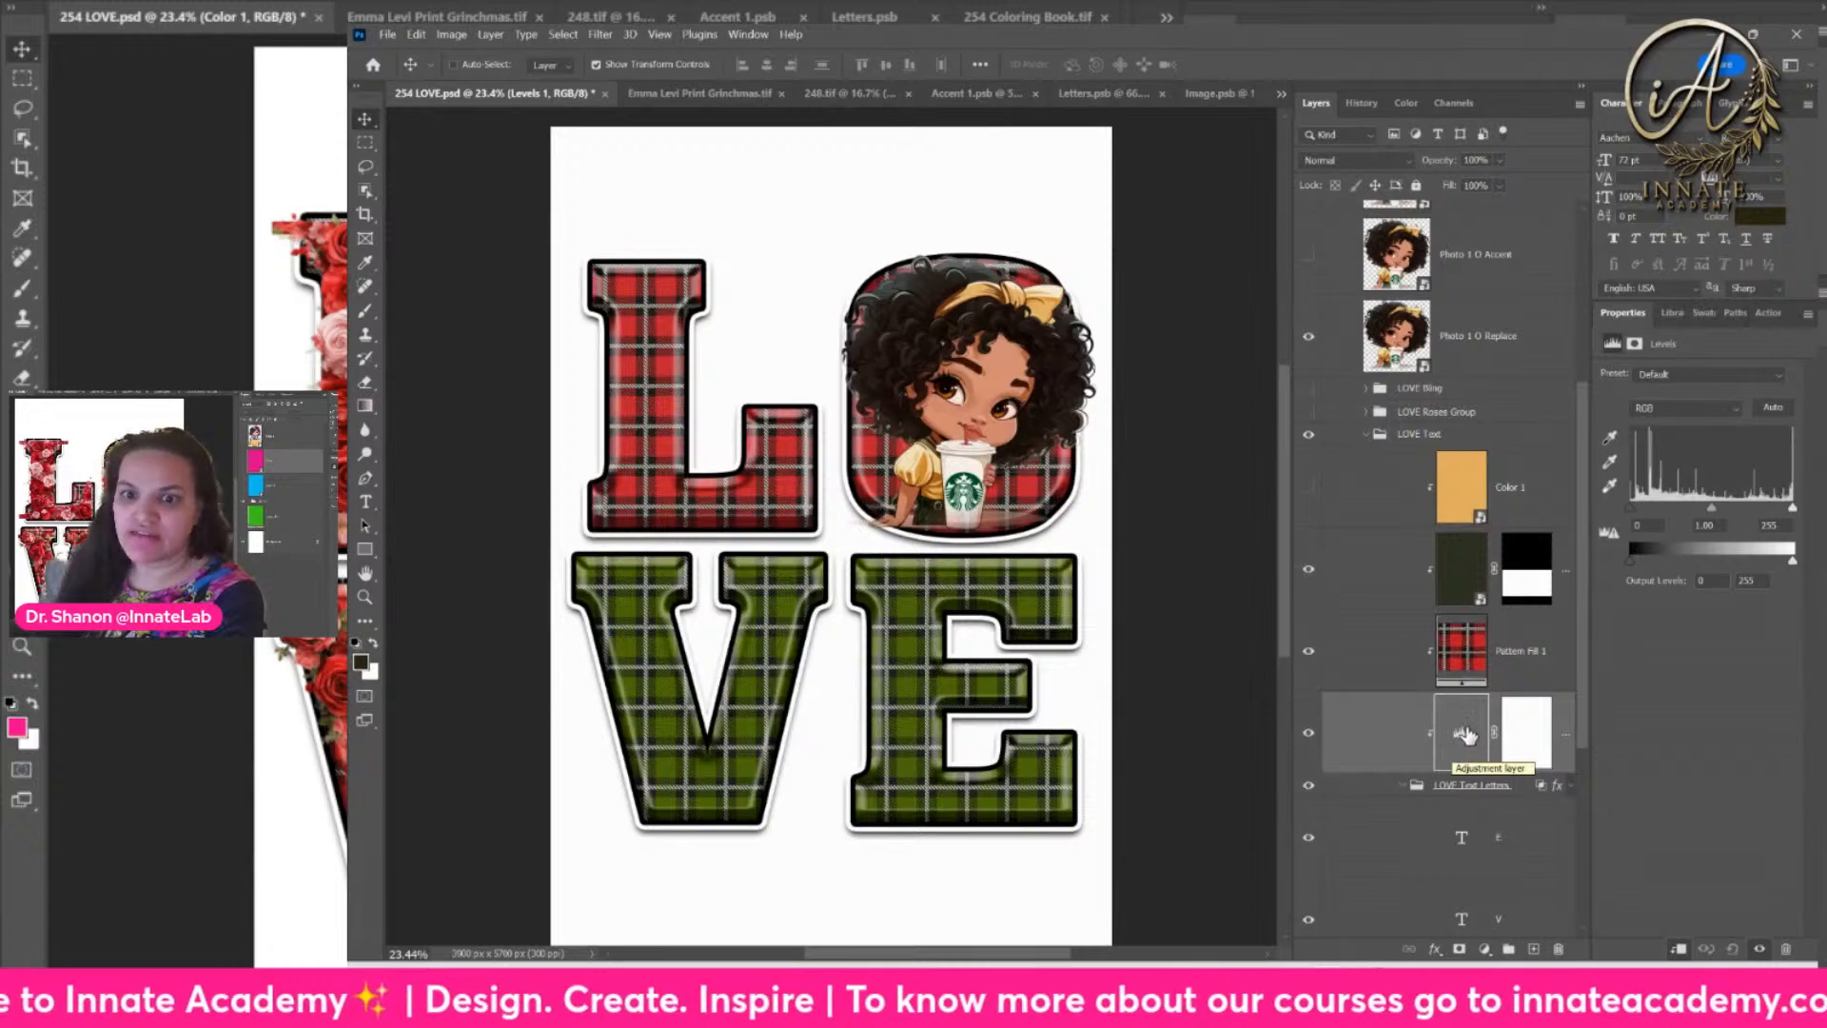
pyautogui.moveTo(1711, 508); pyautogui.dragTo(1750, 510)
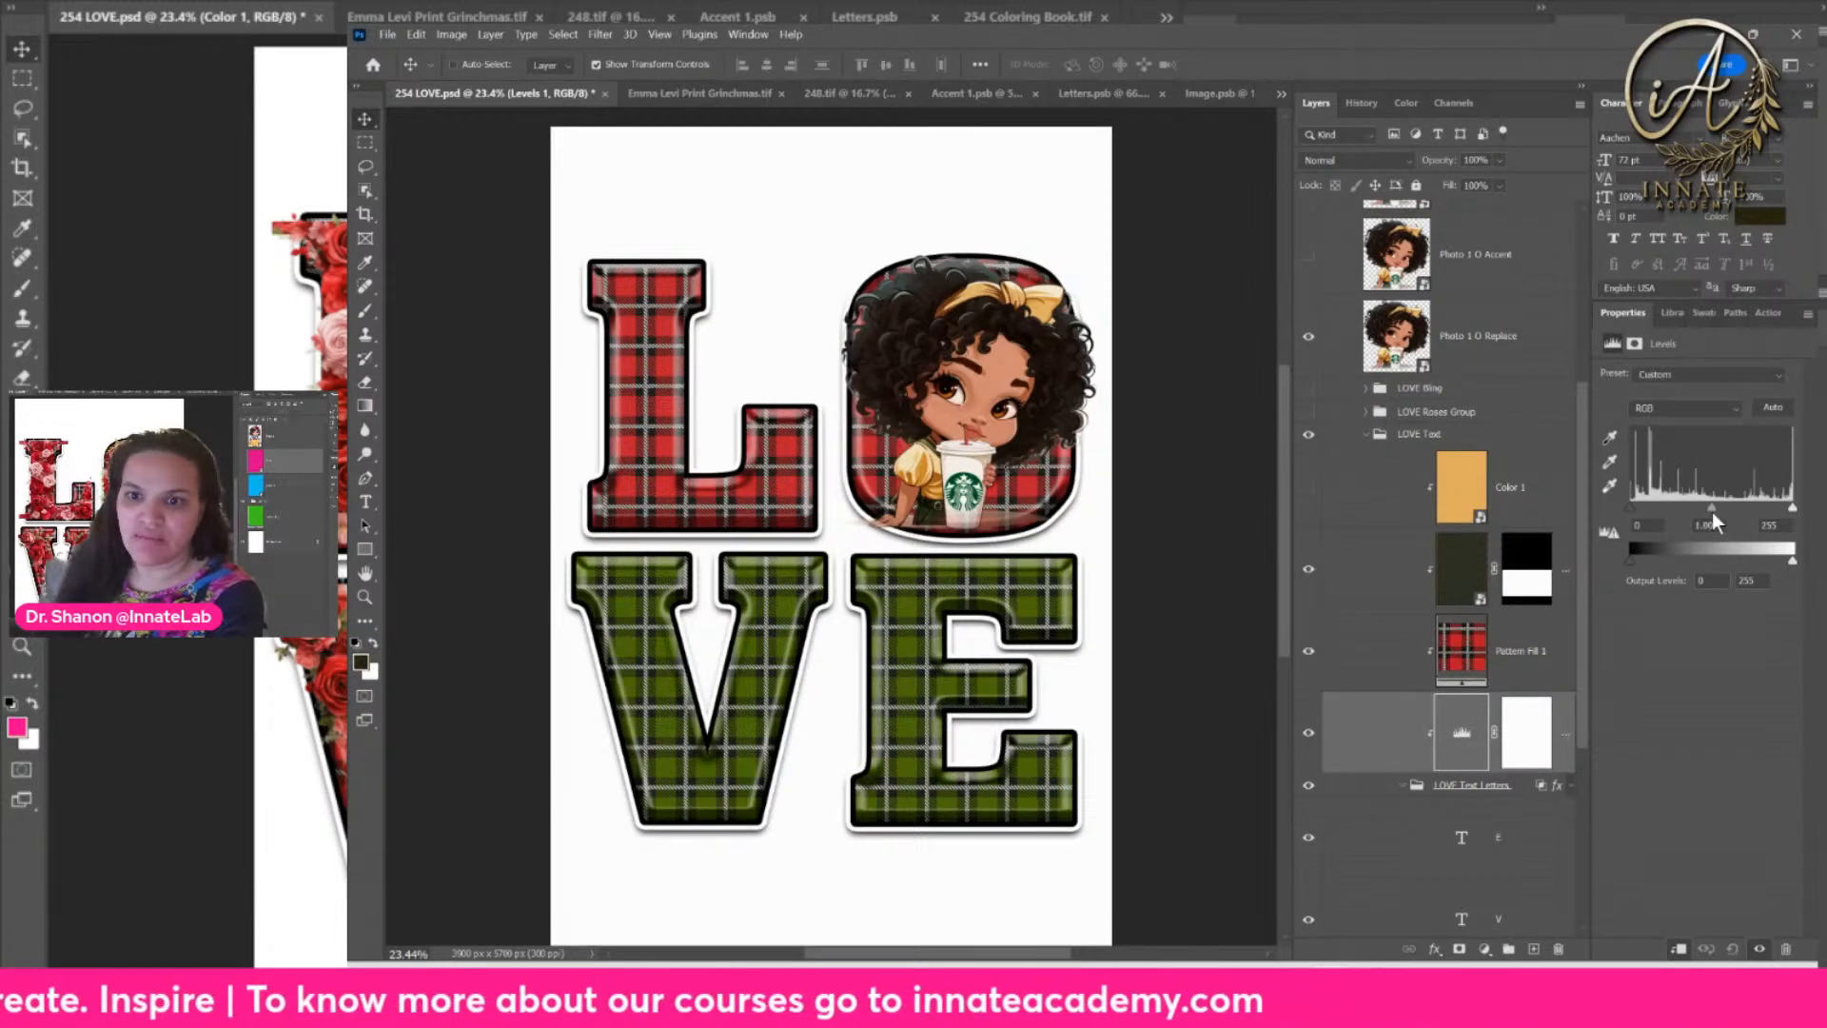
pyautogui.moveTo(1366, 735); pyautogui.dragTo(1371, 628)
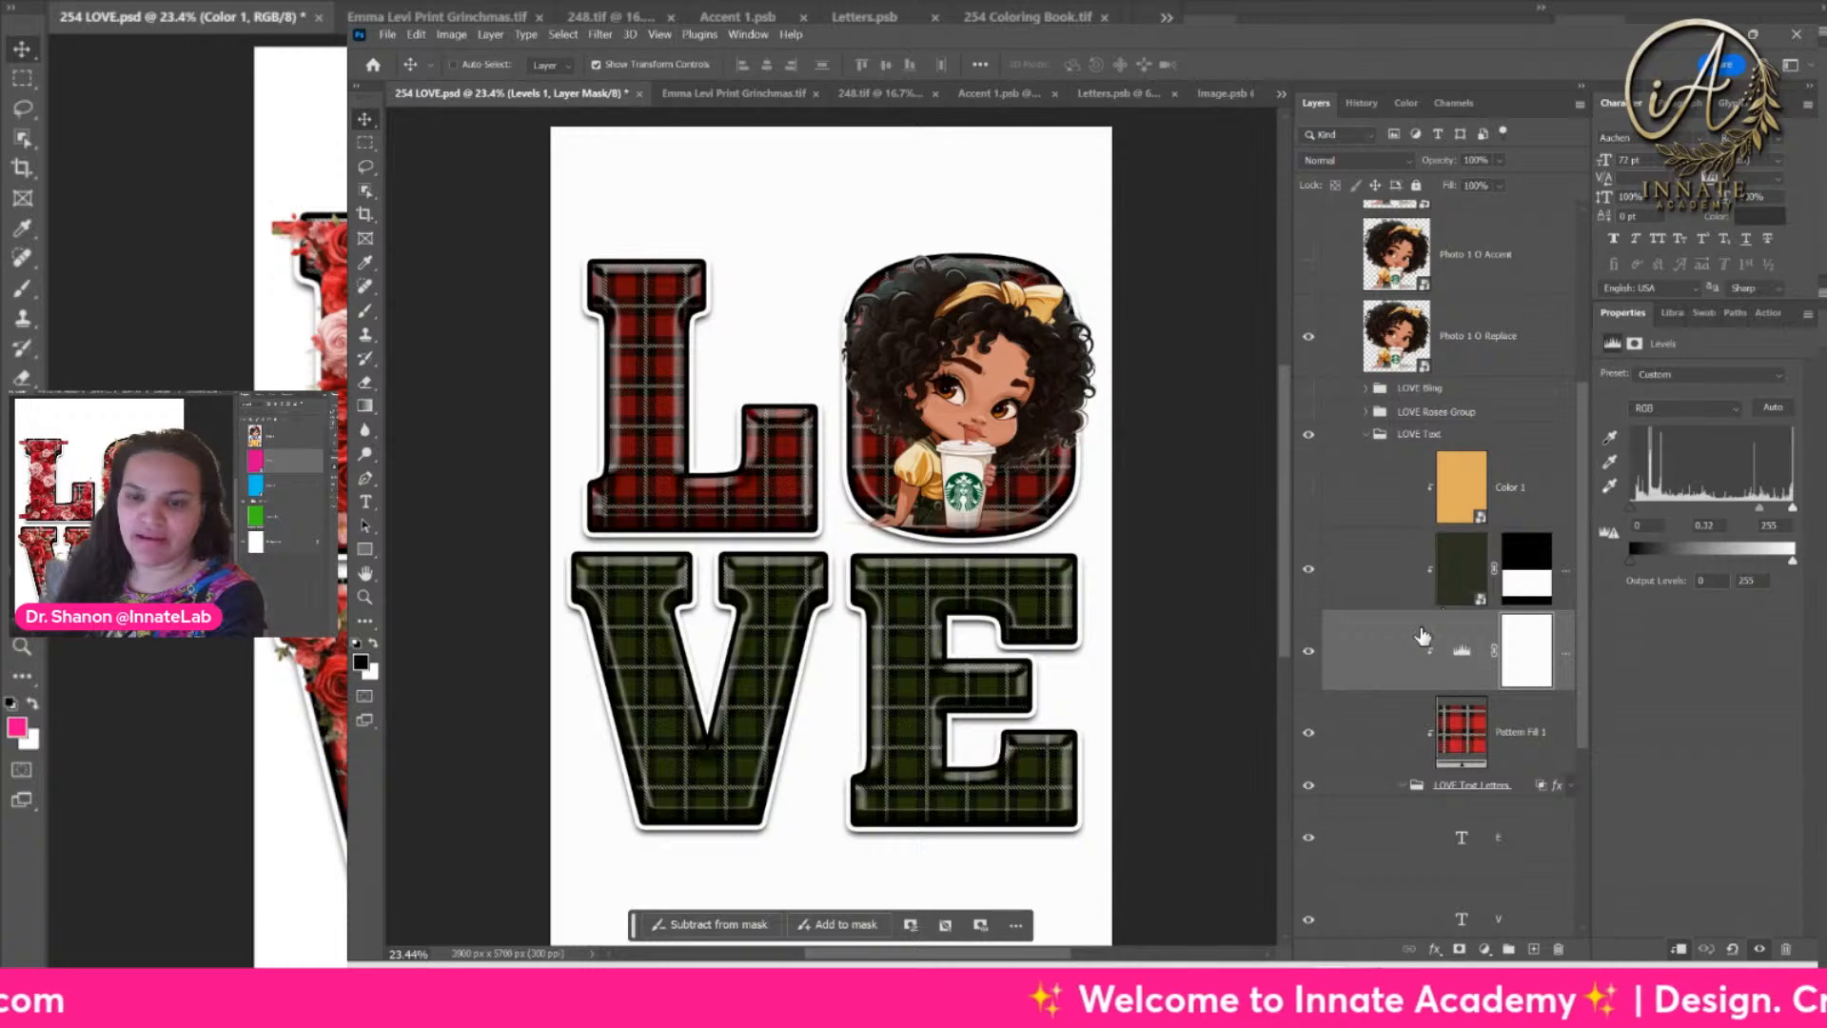
pyautogui.moveTo(1760, 506); pyautogui.dragTo(1734, 510)
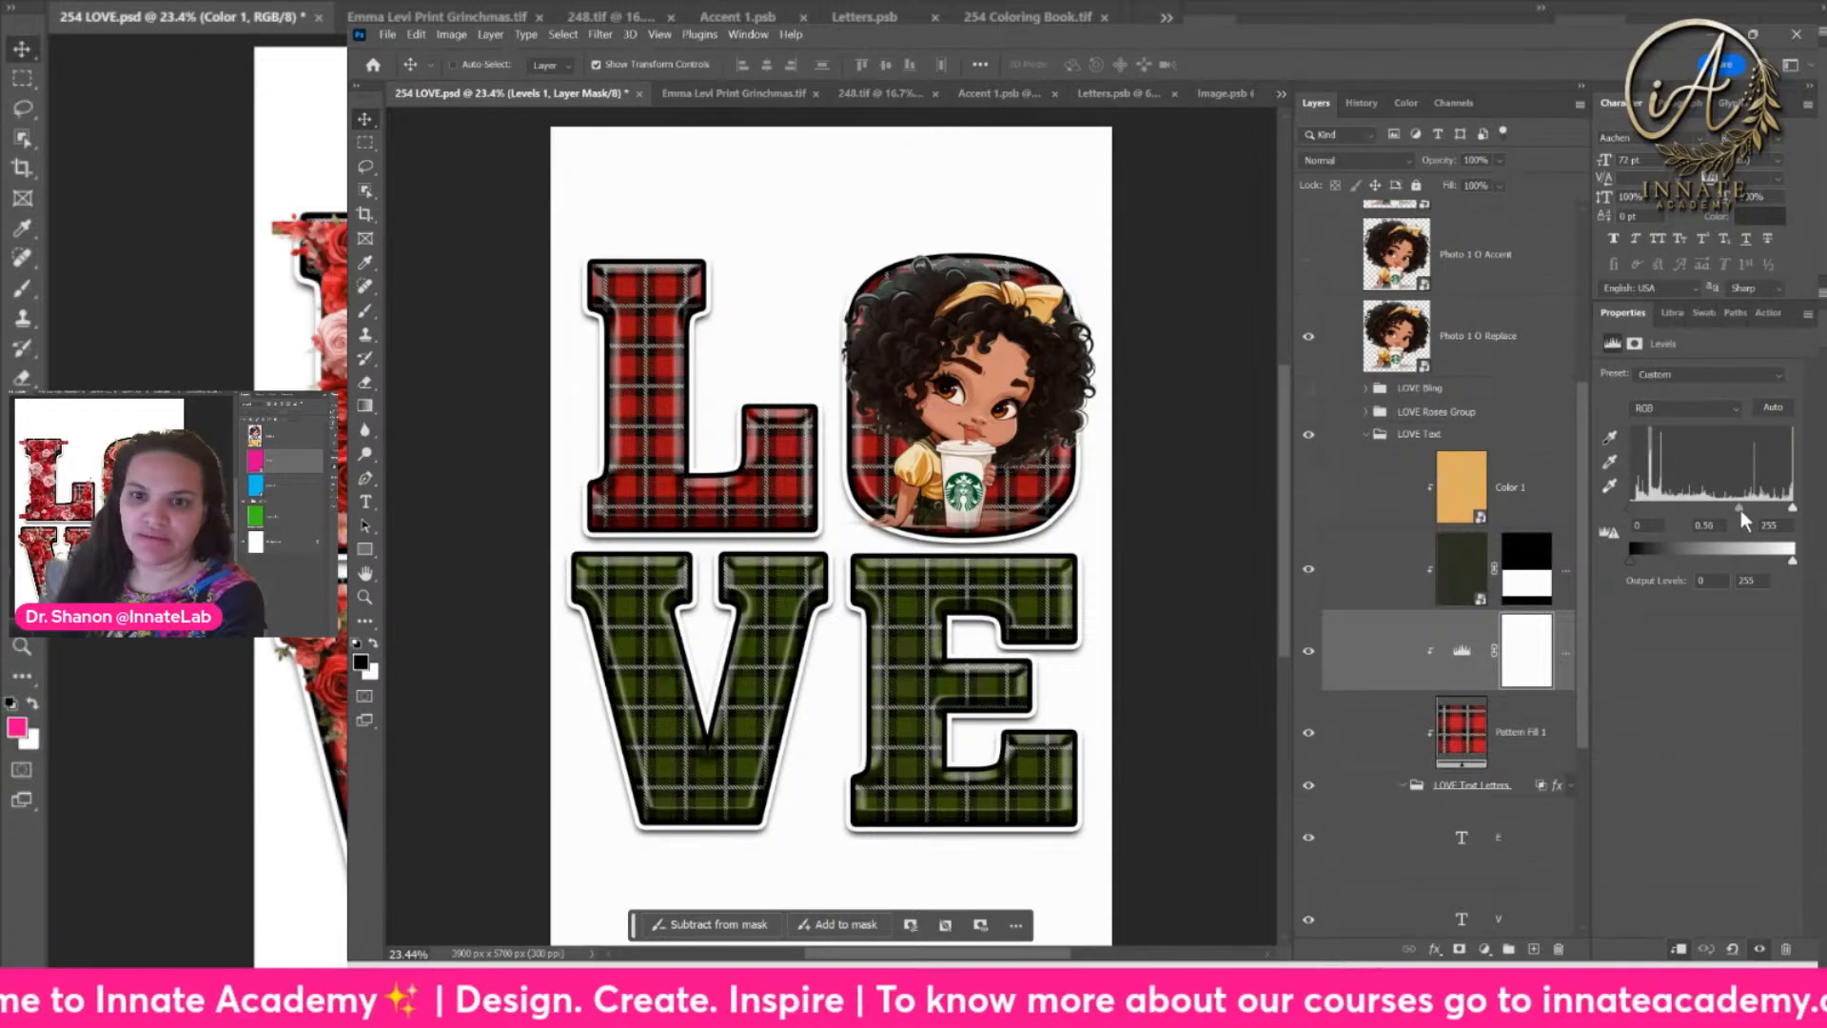
# Step: Delete the layer mask from Color 2 in the LOVE Text group, and show and select Color 1 above it
pyautogui.rightClick(1512, 590)
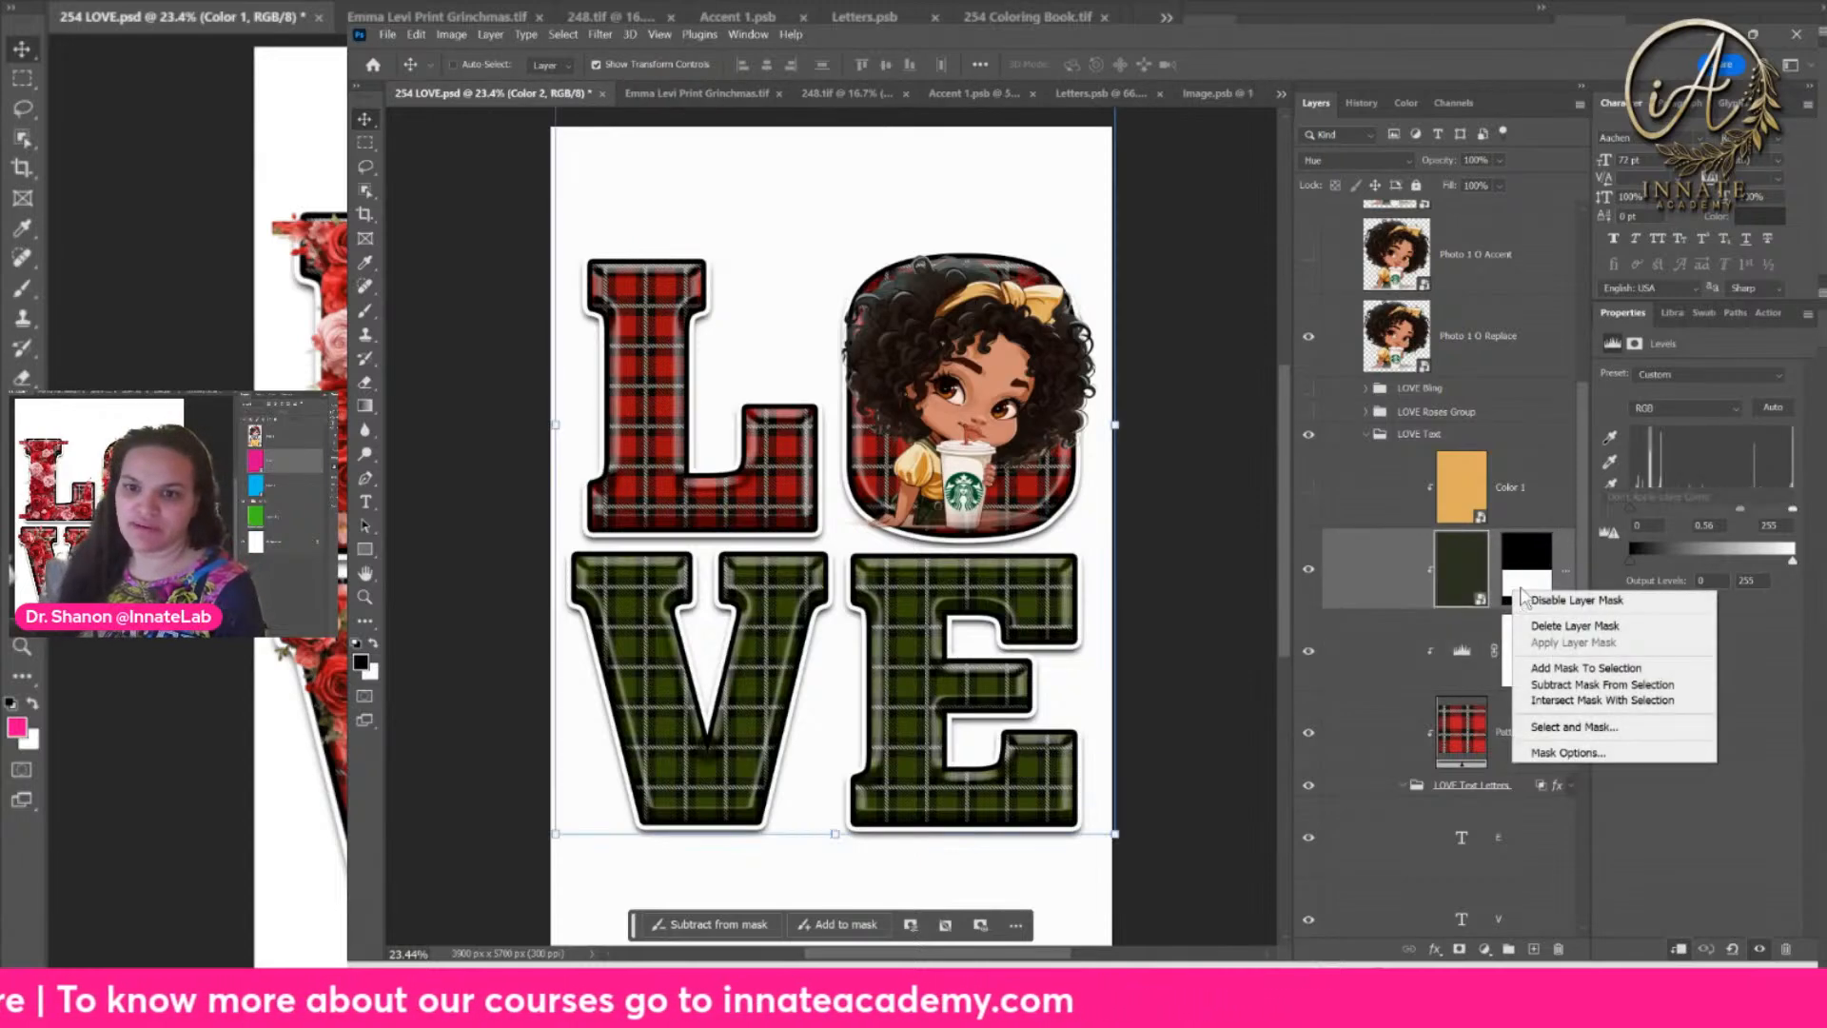
pyautogui.click(1551, 627)
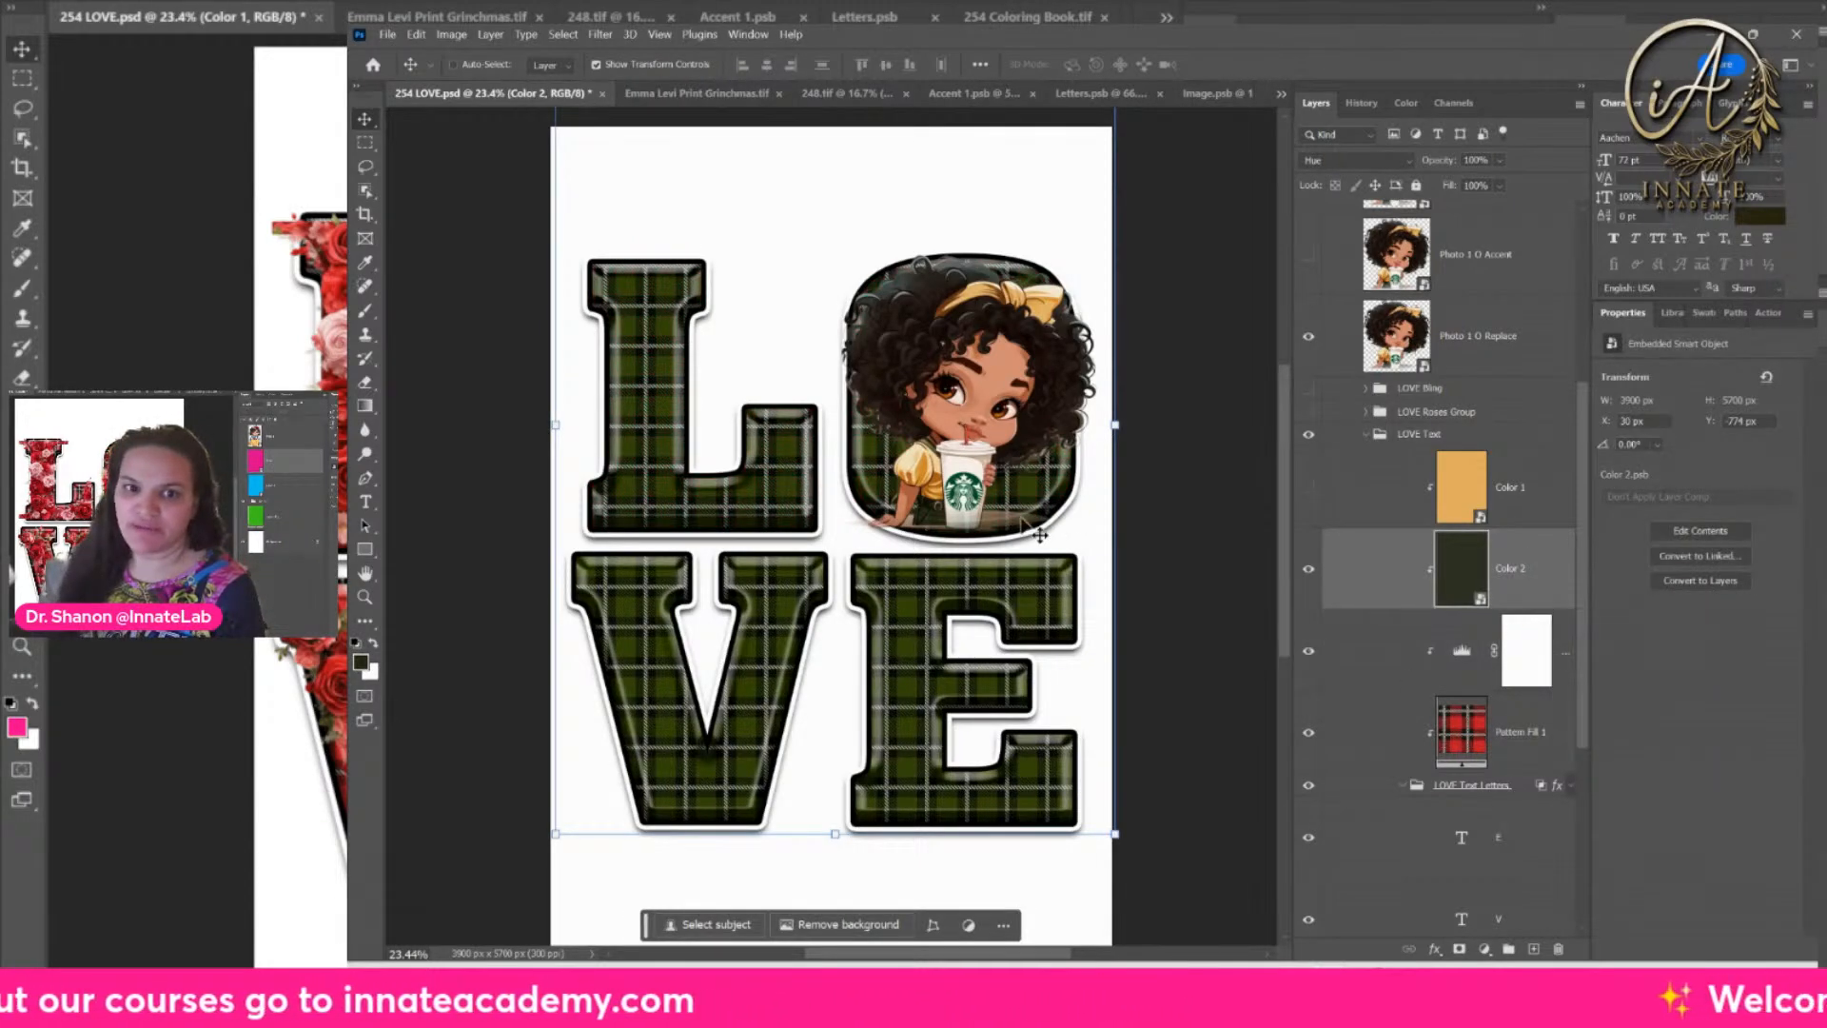
pyautogui.click(1308, 487)
pyautogui.click(1520, 506)
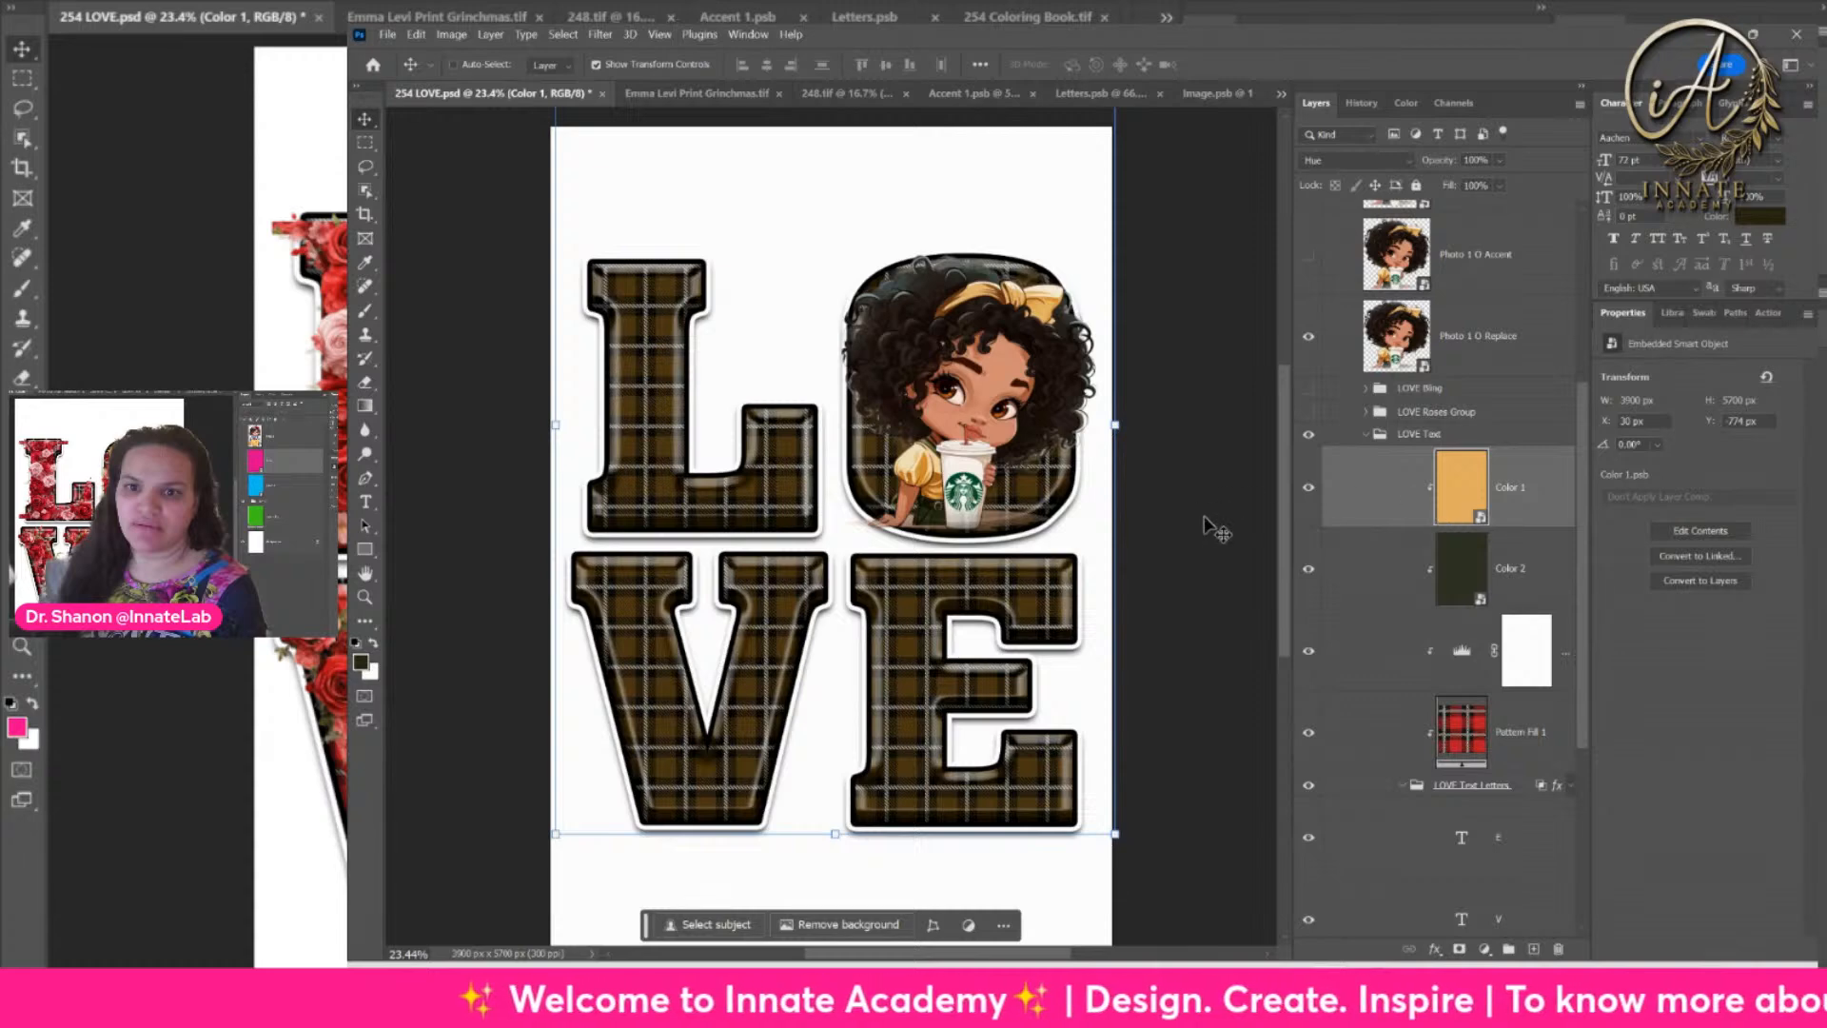
# Step: Set the blend mode of the Color 1 layer in the LOVE Text group to Normal
pyautogui.click(1397, 655)
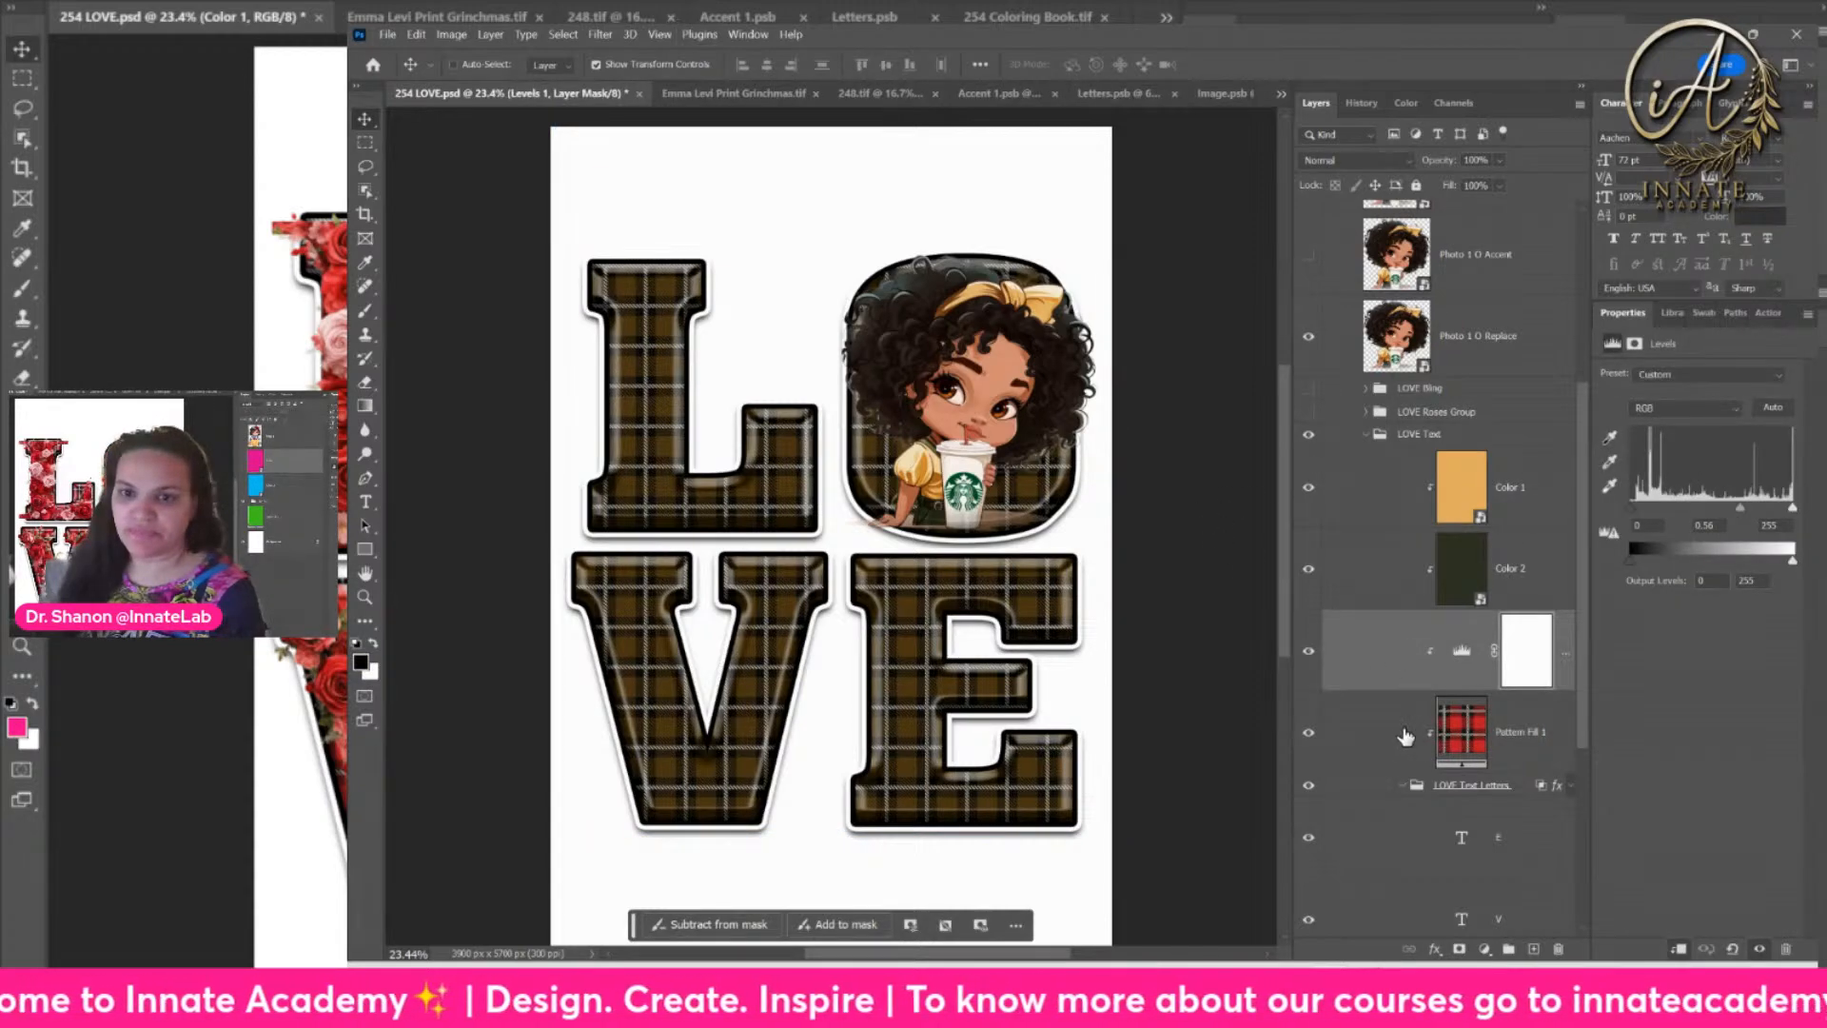
pyautogui.click(1388, 741)
pyautogui.click(1415, 672)
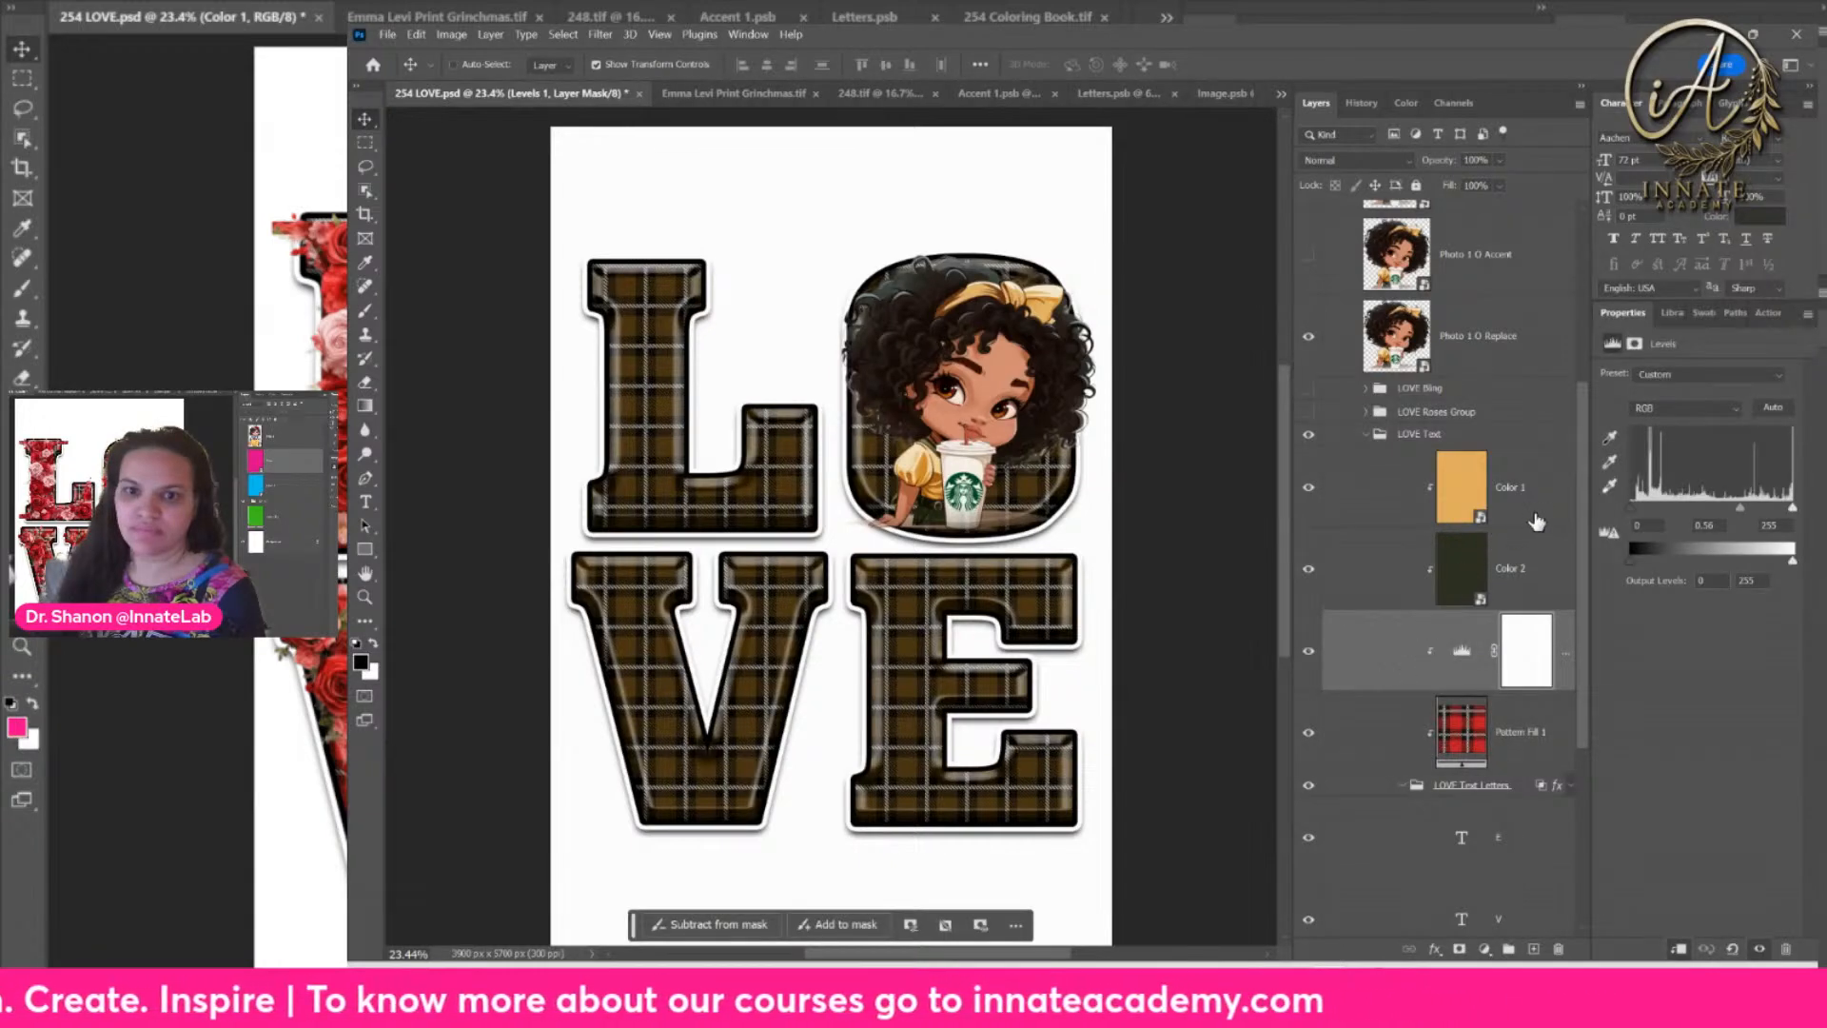
pyautogui.click(1533, 523)
pyautogui.click(1358, 161)
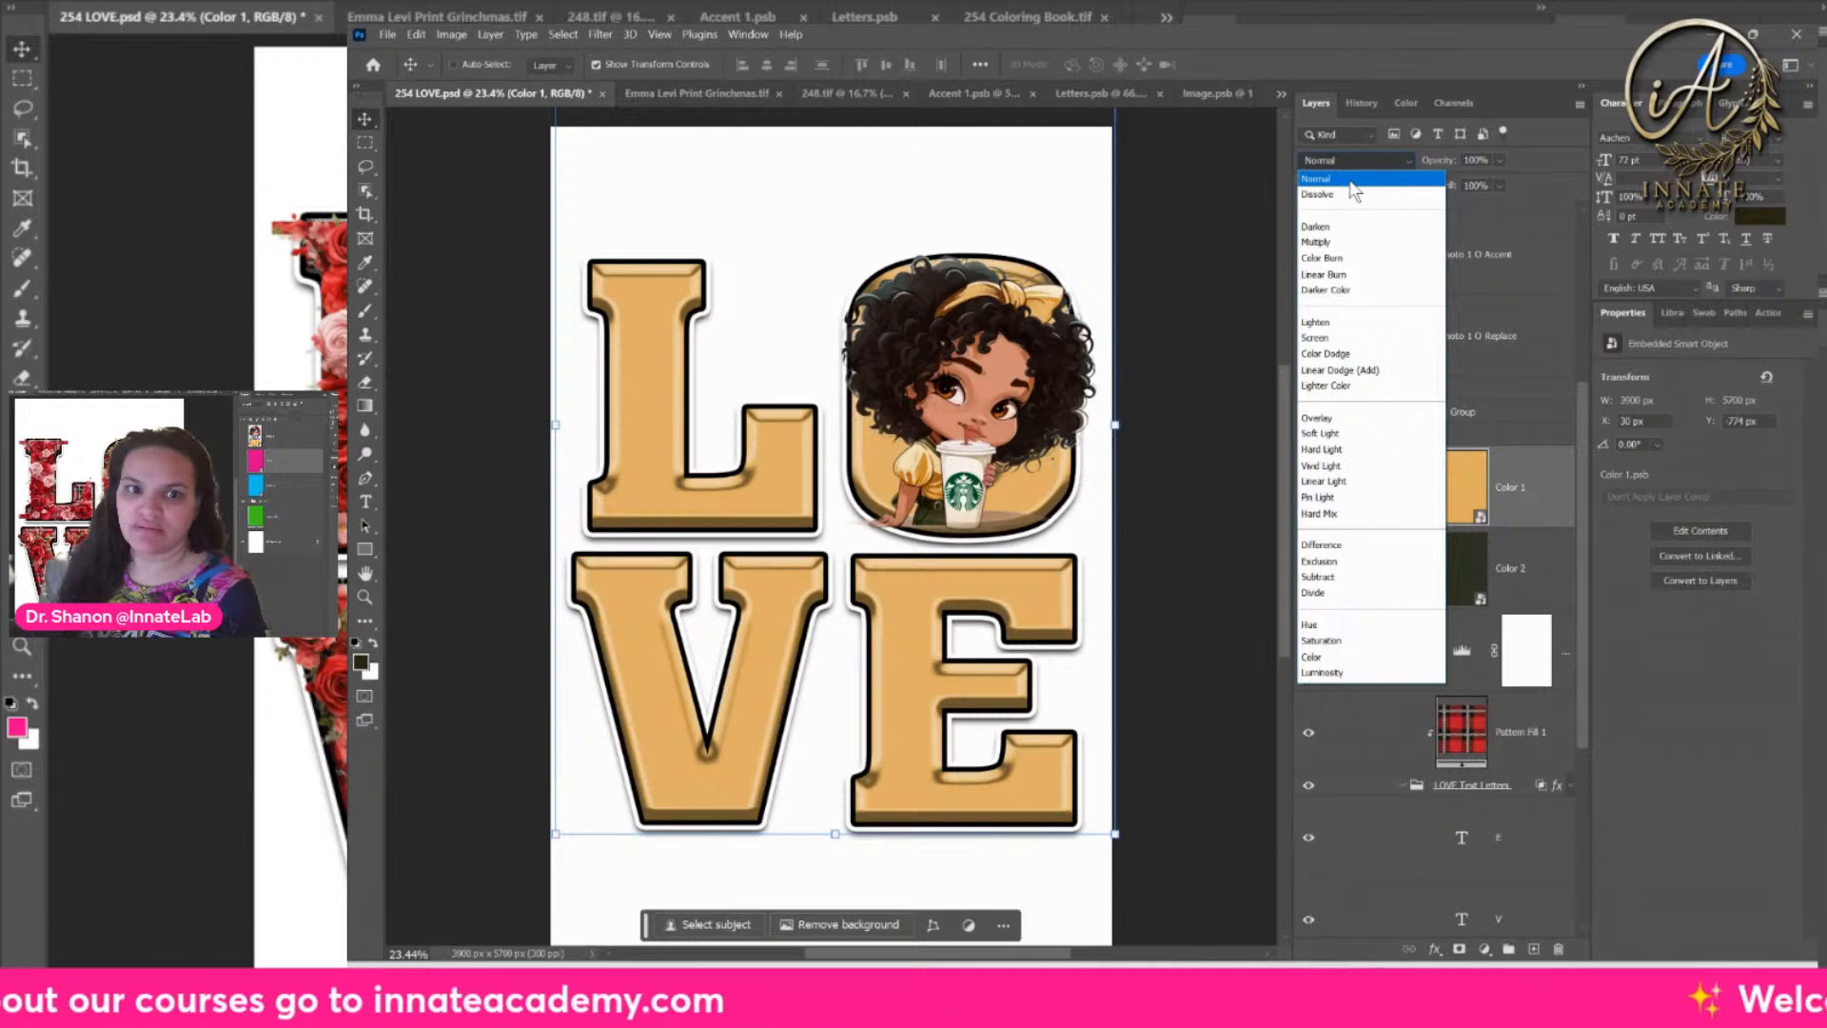
pyautogui.click(1351, 181)
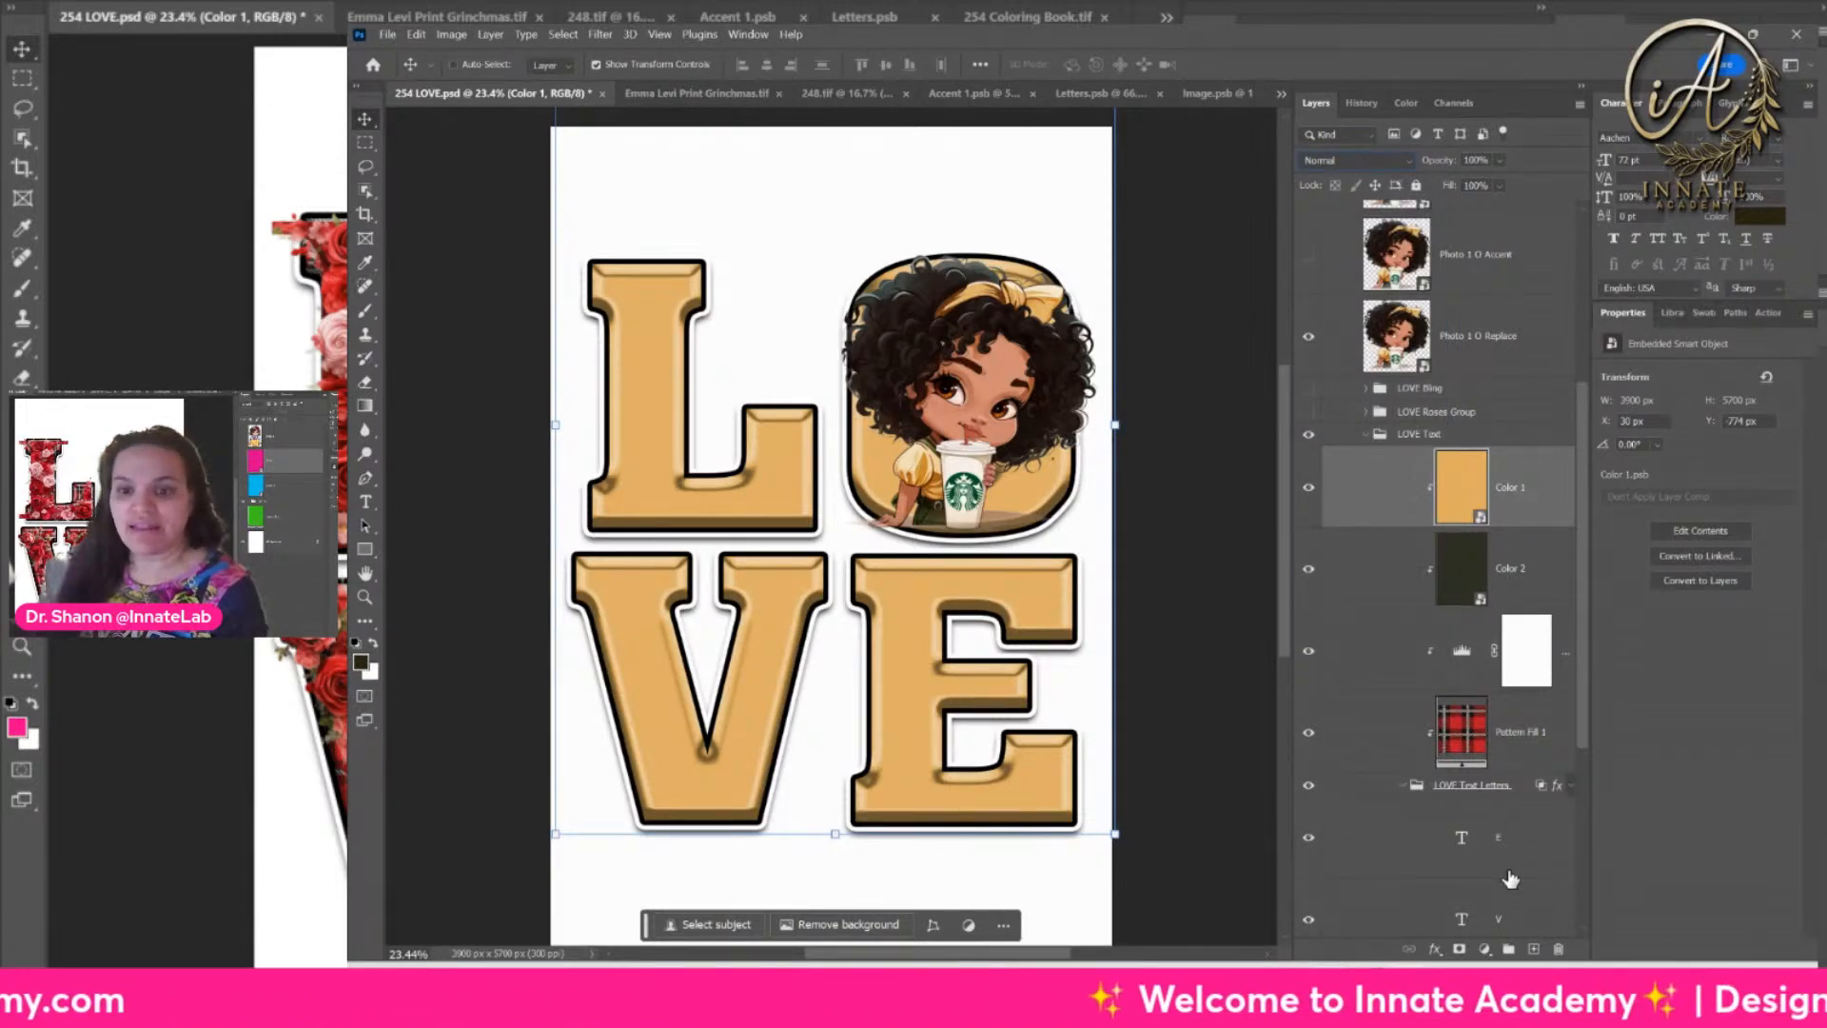
# Step: Add a layer mask to Color 1 and brush soft black strokes across the upper part of both letter rows to reveal the plaid
pyautogui.click(1459, 952)
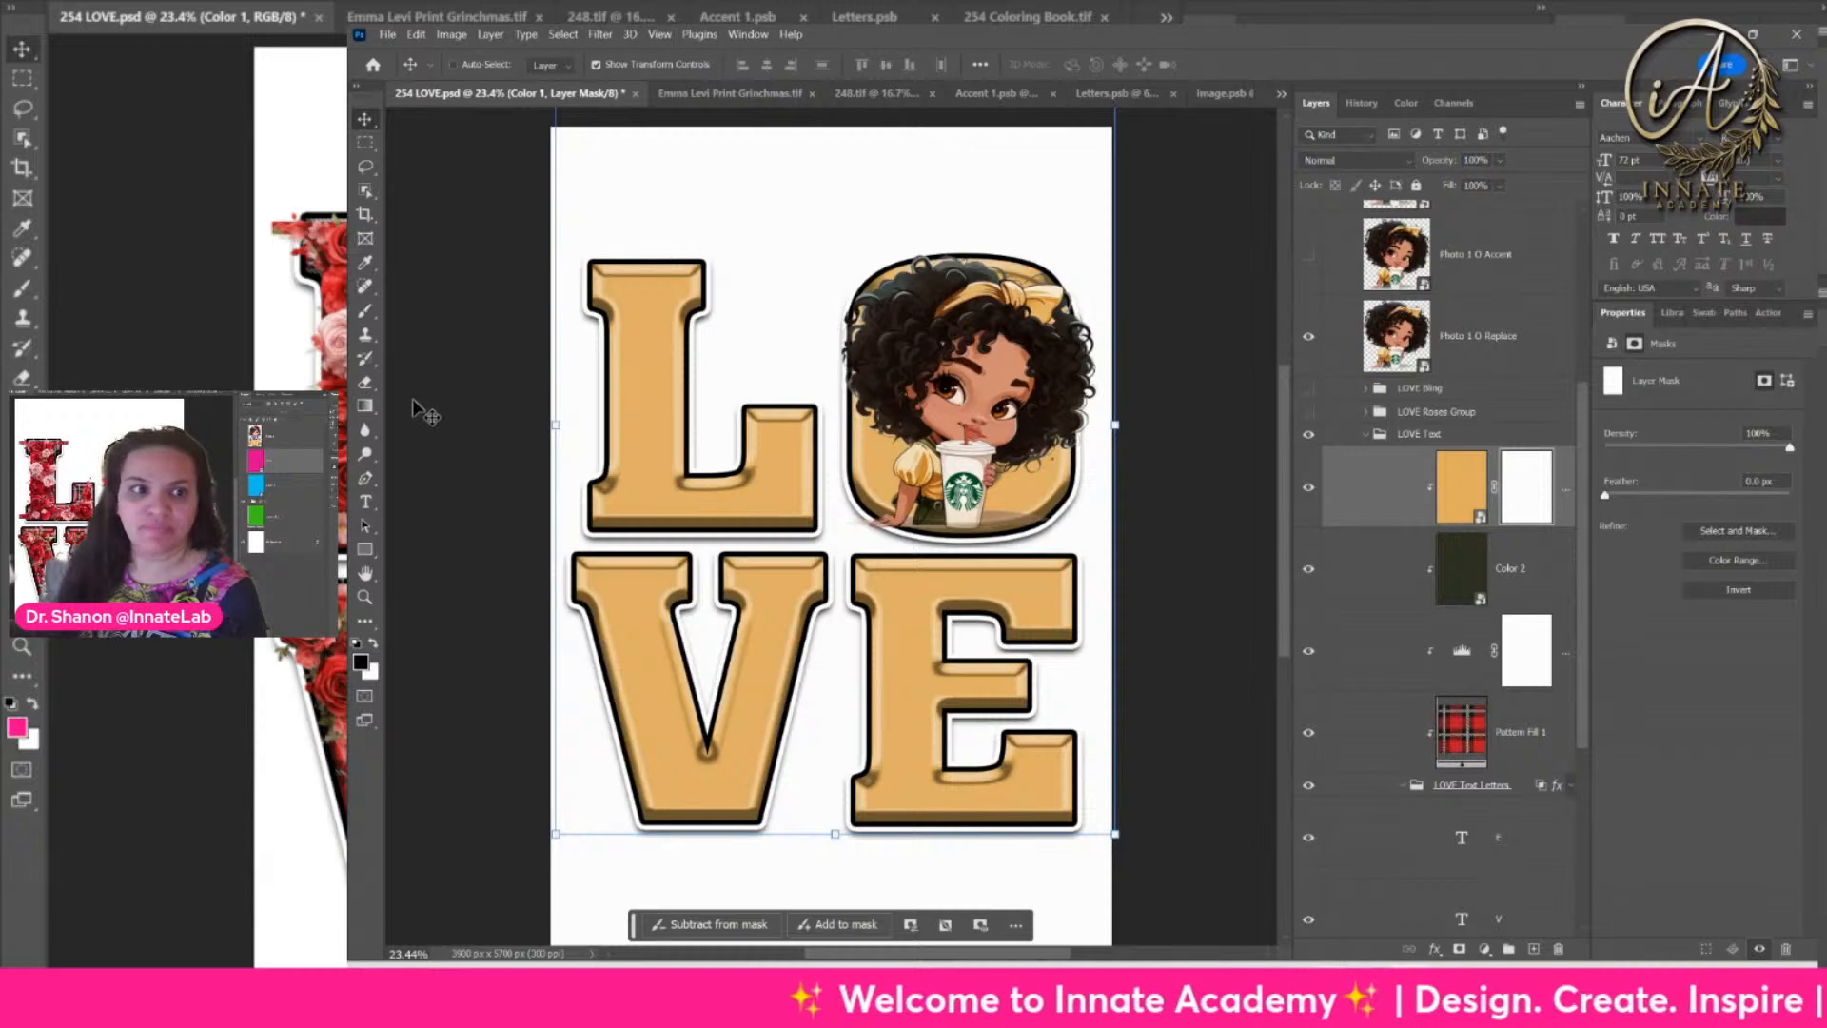
pyautogui.click(365, 310)
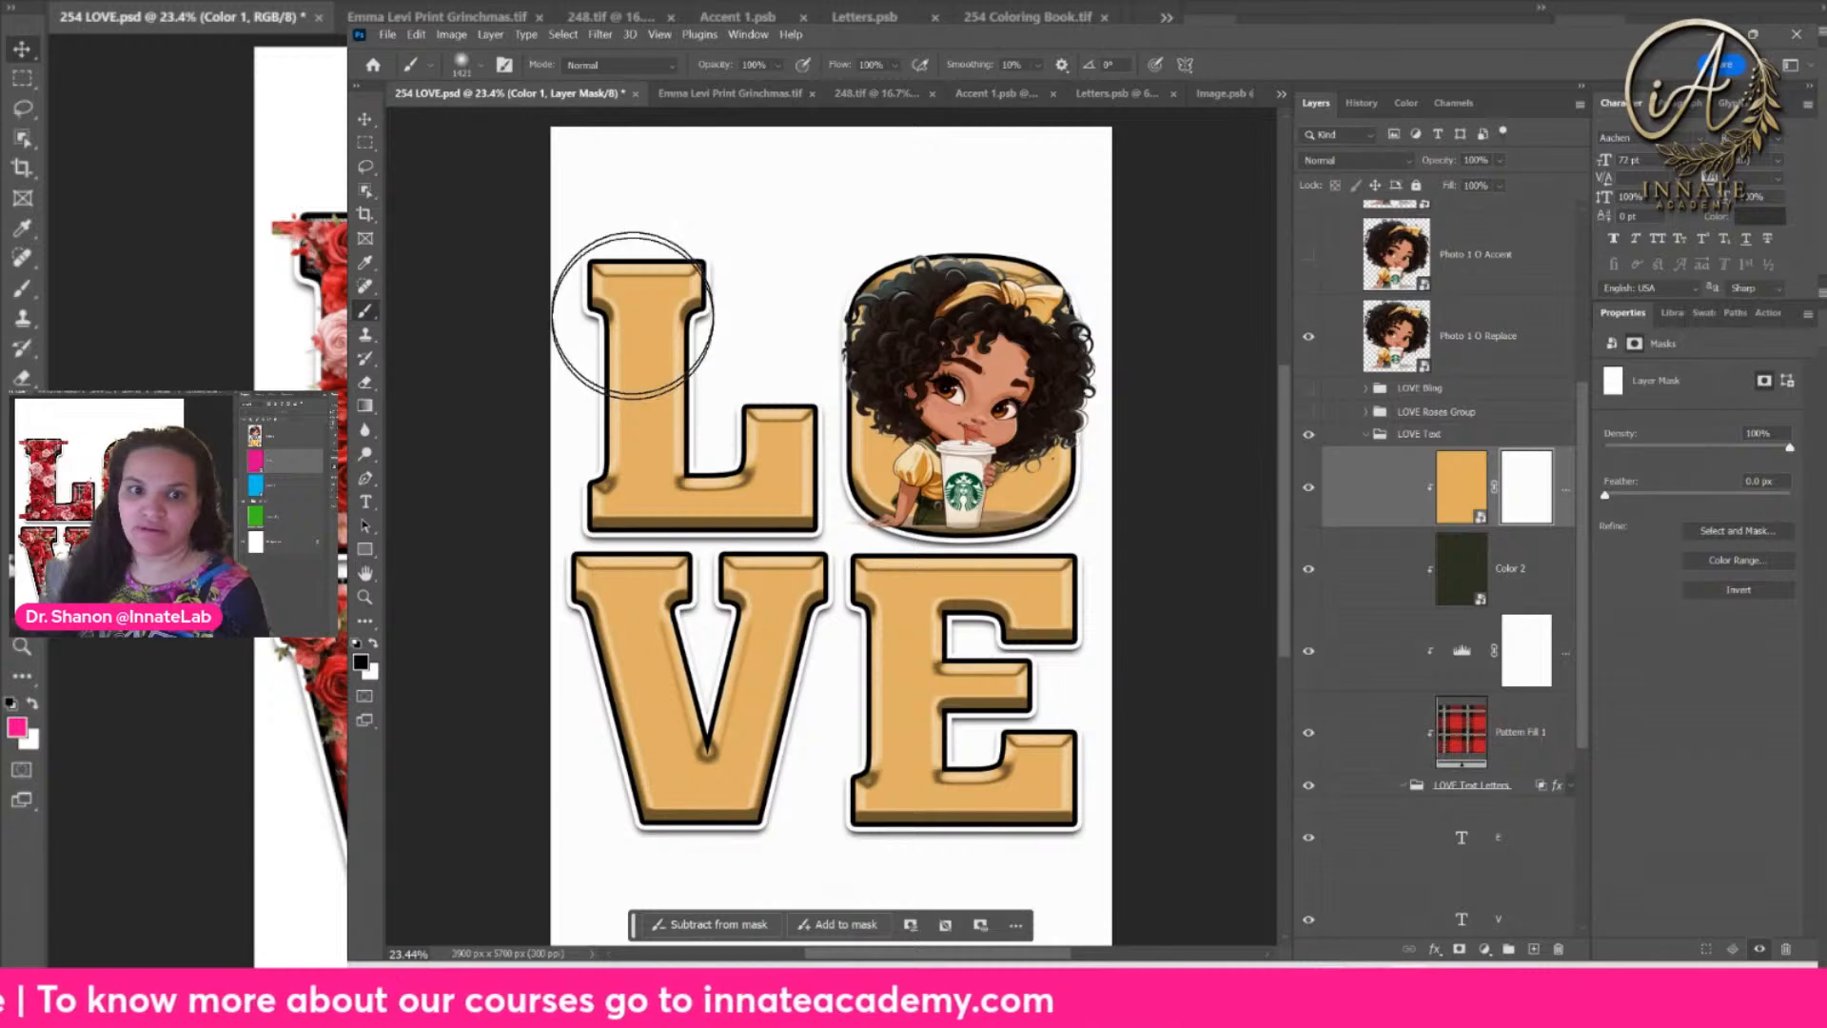
pyautogui.moveTo(614, 326)
pyautogui.mouseDown()
pyautogui.moveTo(759, 286)
pyautogui.moveTo(856, 285)
pyautogui.mouseUp()
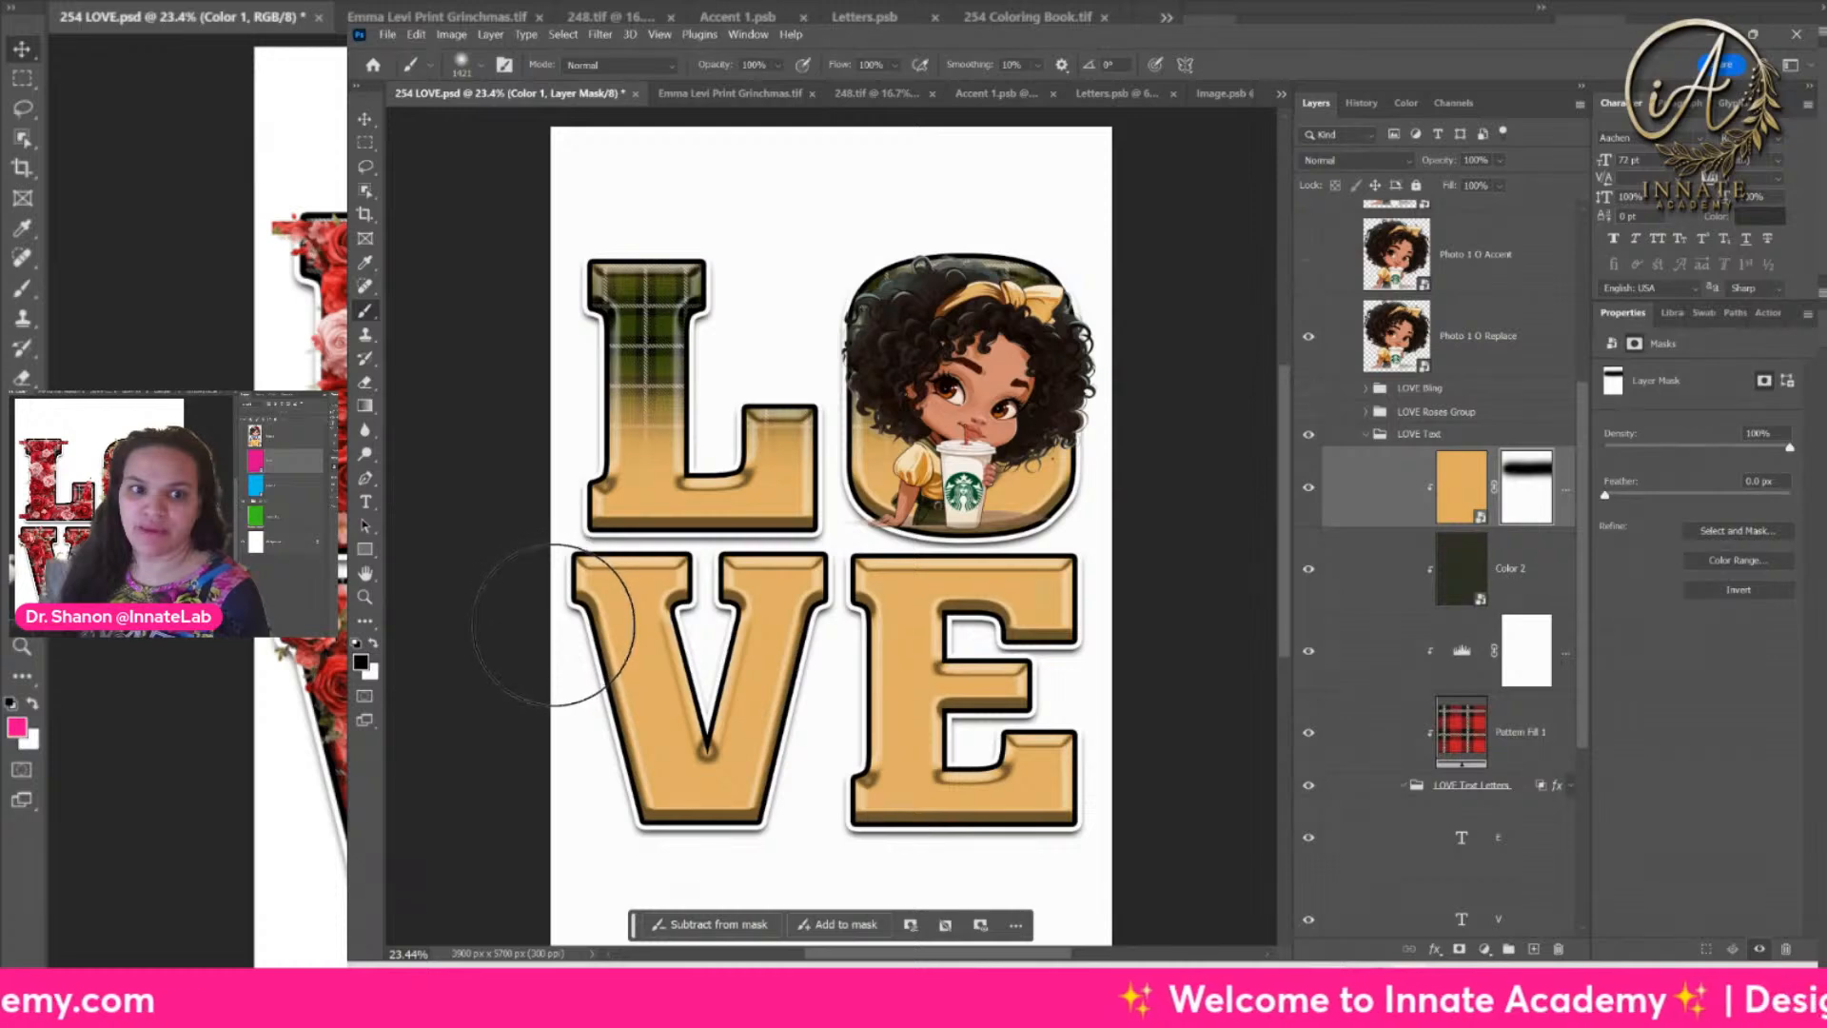
pyautogui.moveTo(562, 619)
pyautogui.mouseDown()
pyautogui.moveTo(861, 635)
pyautogui.moveTo(1069, 685)
pyautogui.moveTo(1075, 628)
pyautogui.mouseUp()
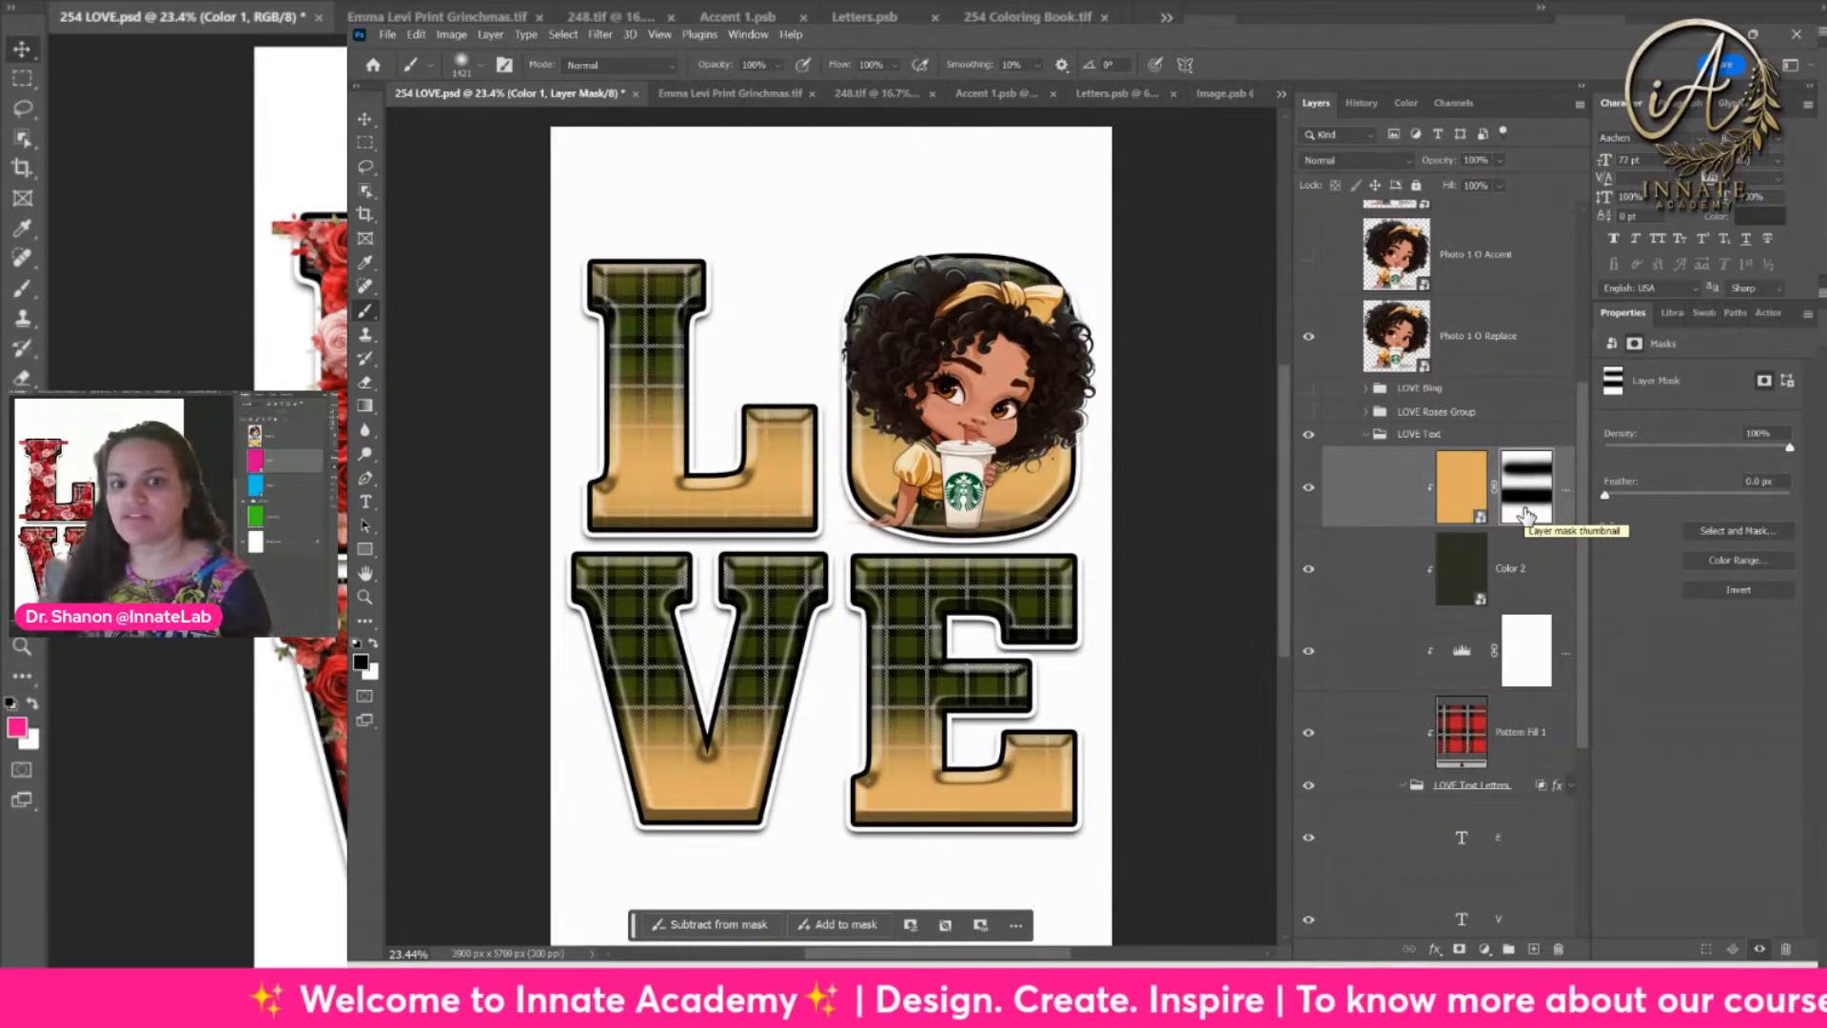
# Step: Show the LOVE Bling group and hide the LOVE Text group
pyautogui.click(1517, 571)
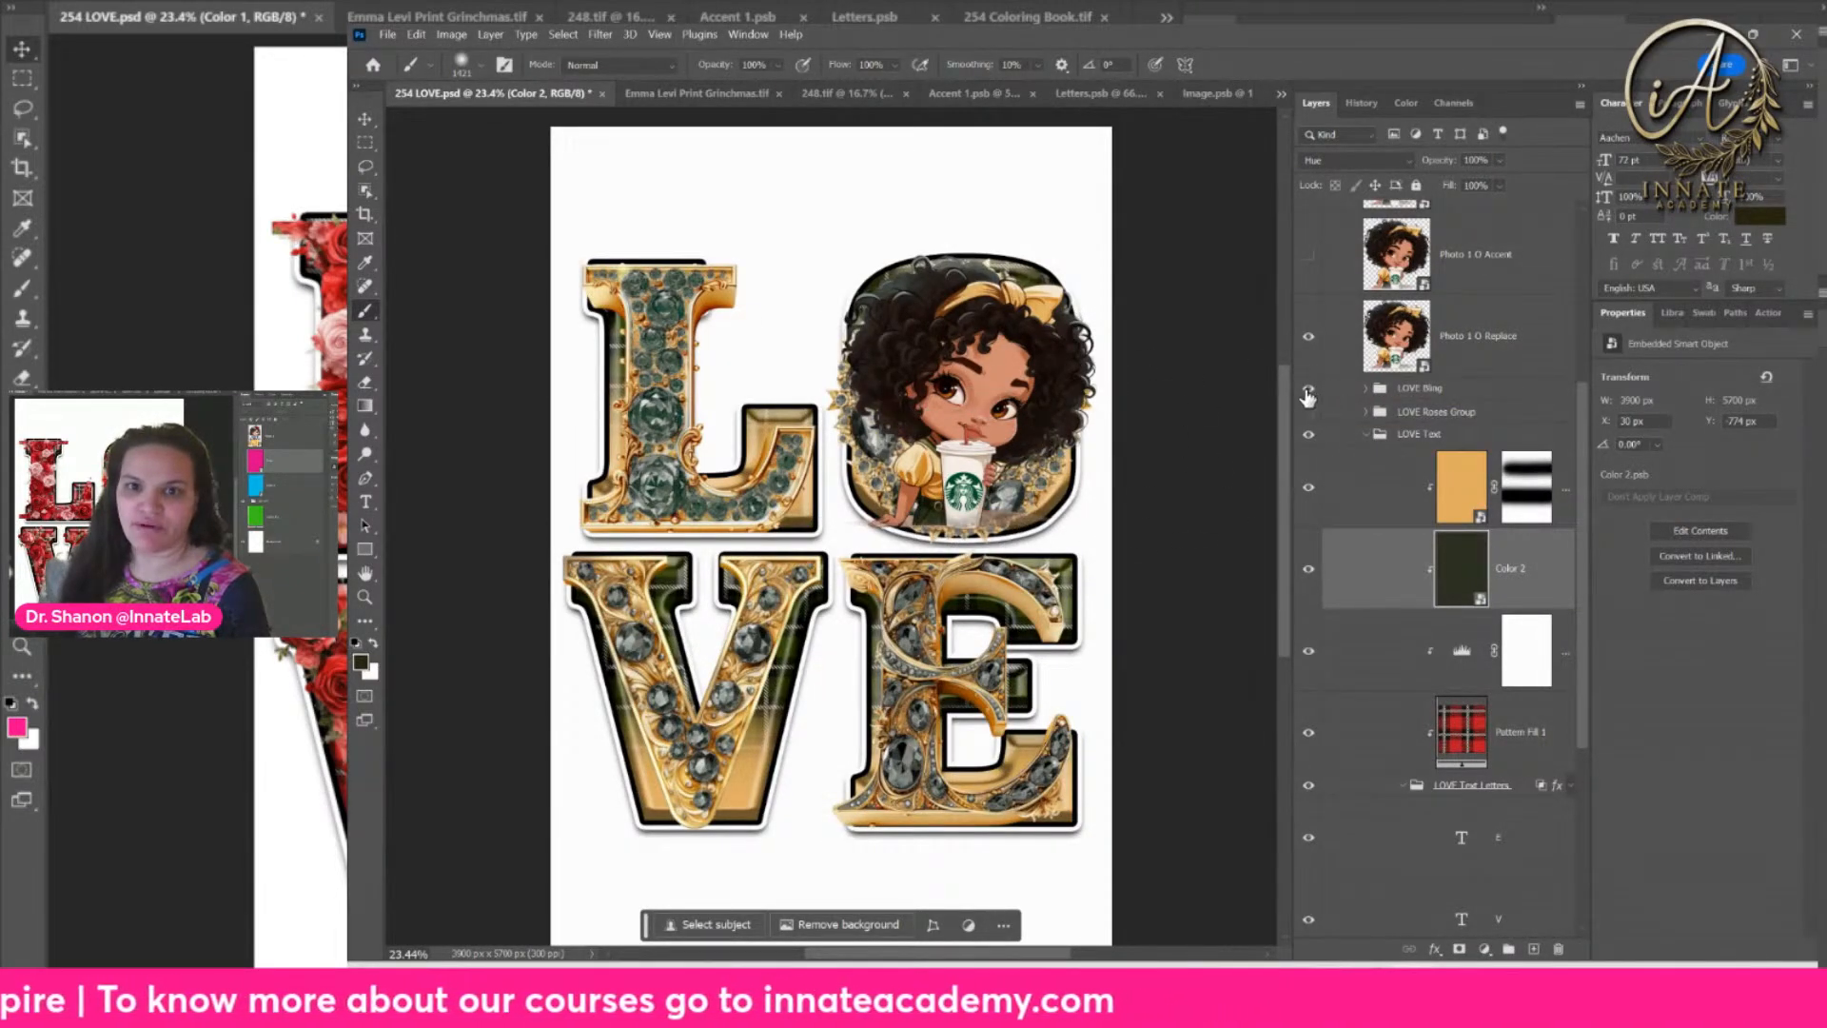
pyautogui.click(1310, 391)
pyautogui.click(1309, 389)
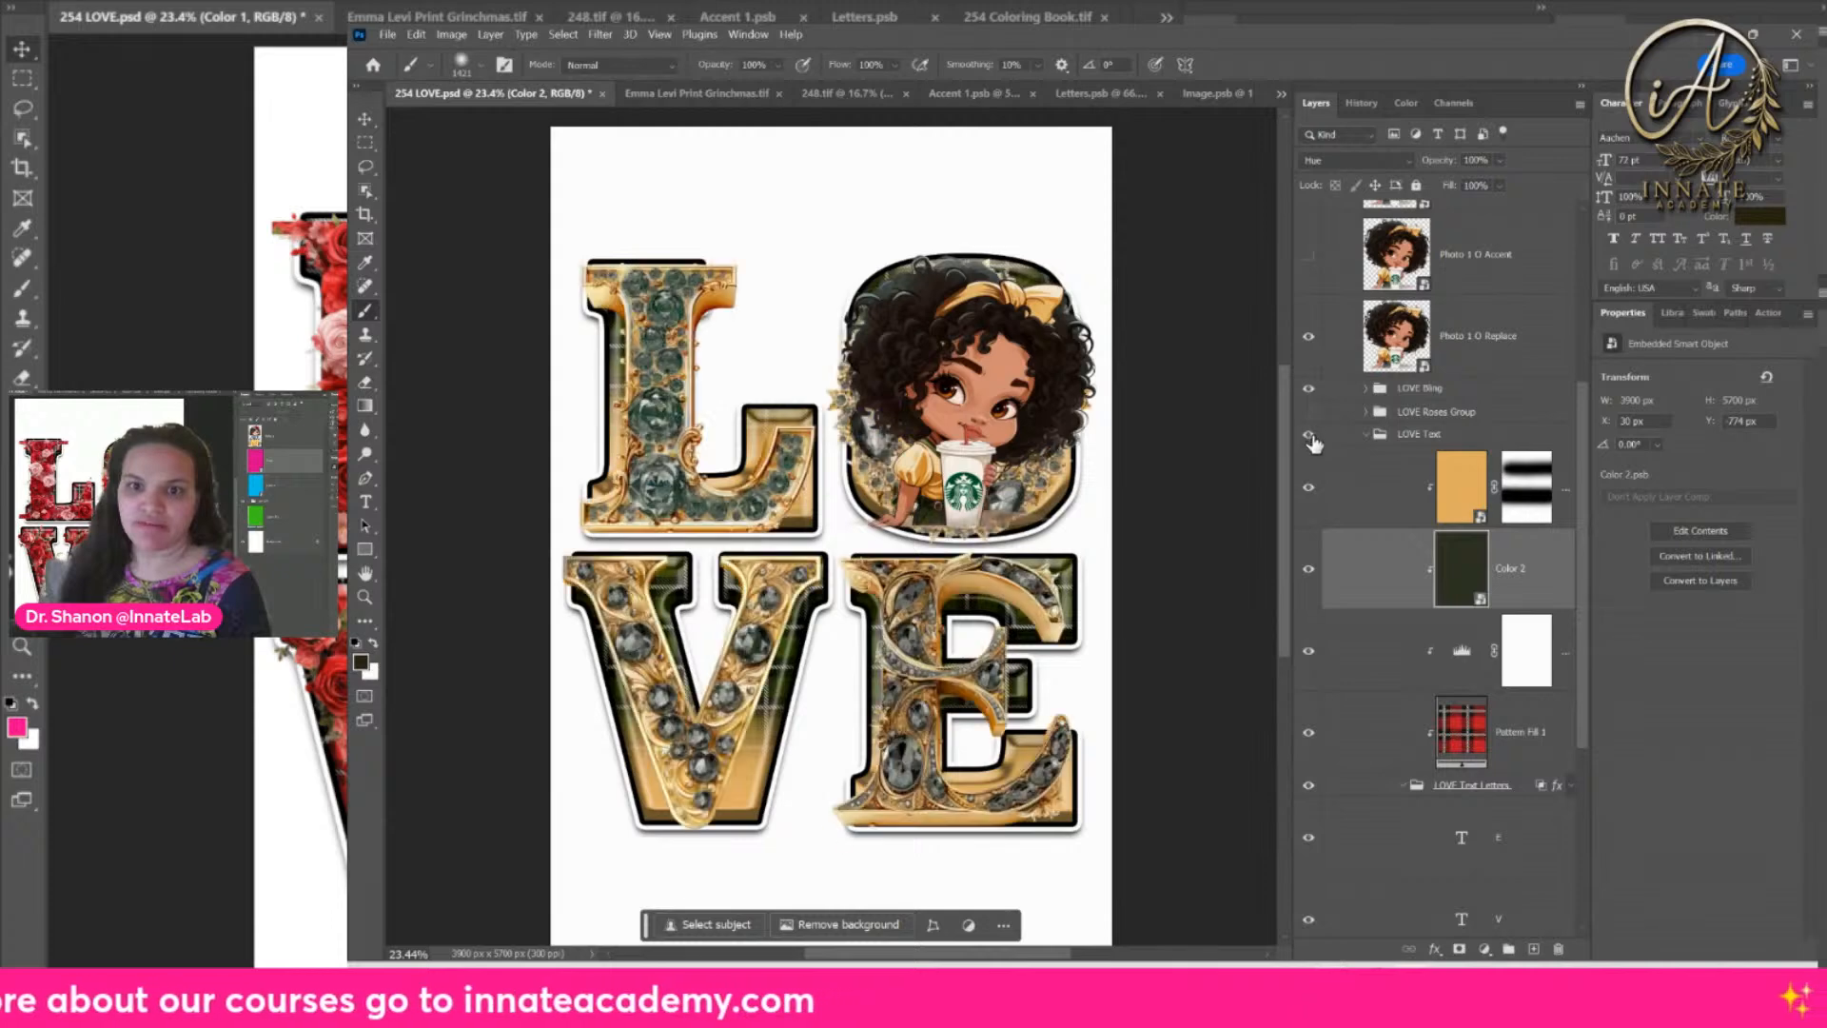
pyautogui.click(1310, 434)
# Step: Quick-export the 254 ART group as a PNG named 254 ART-2.png in the 254 folder
pyautogui.scroll(4, 1332, 476)
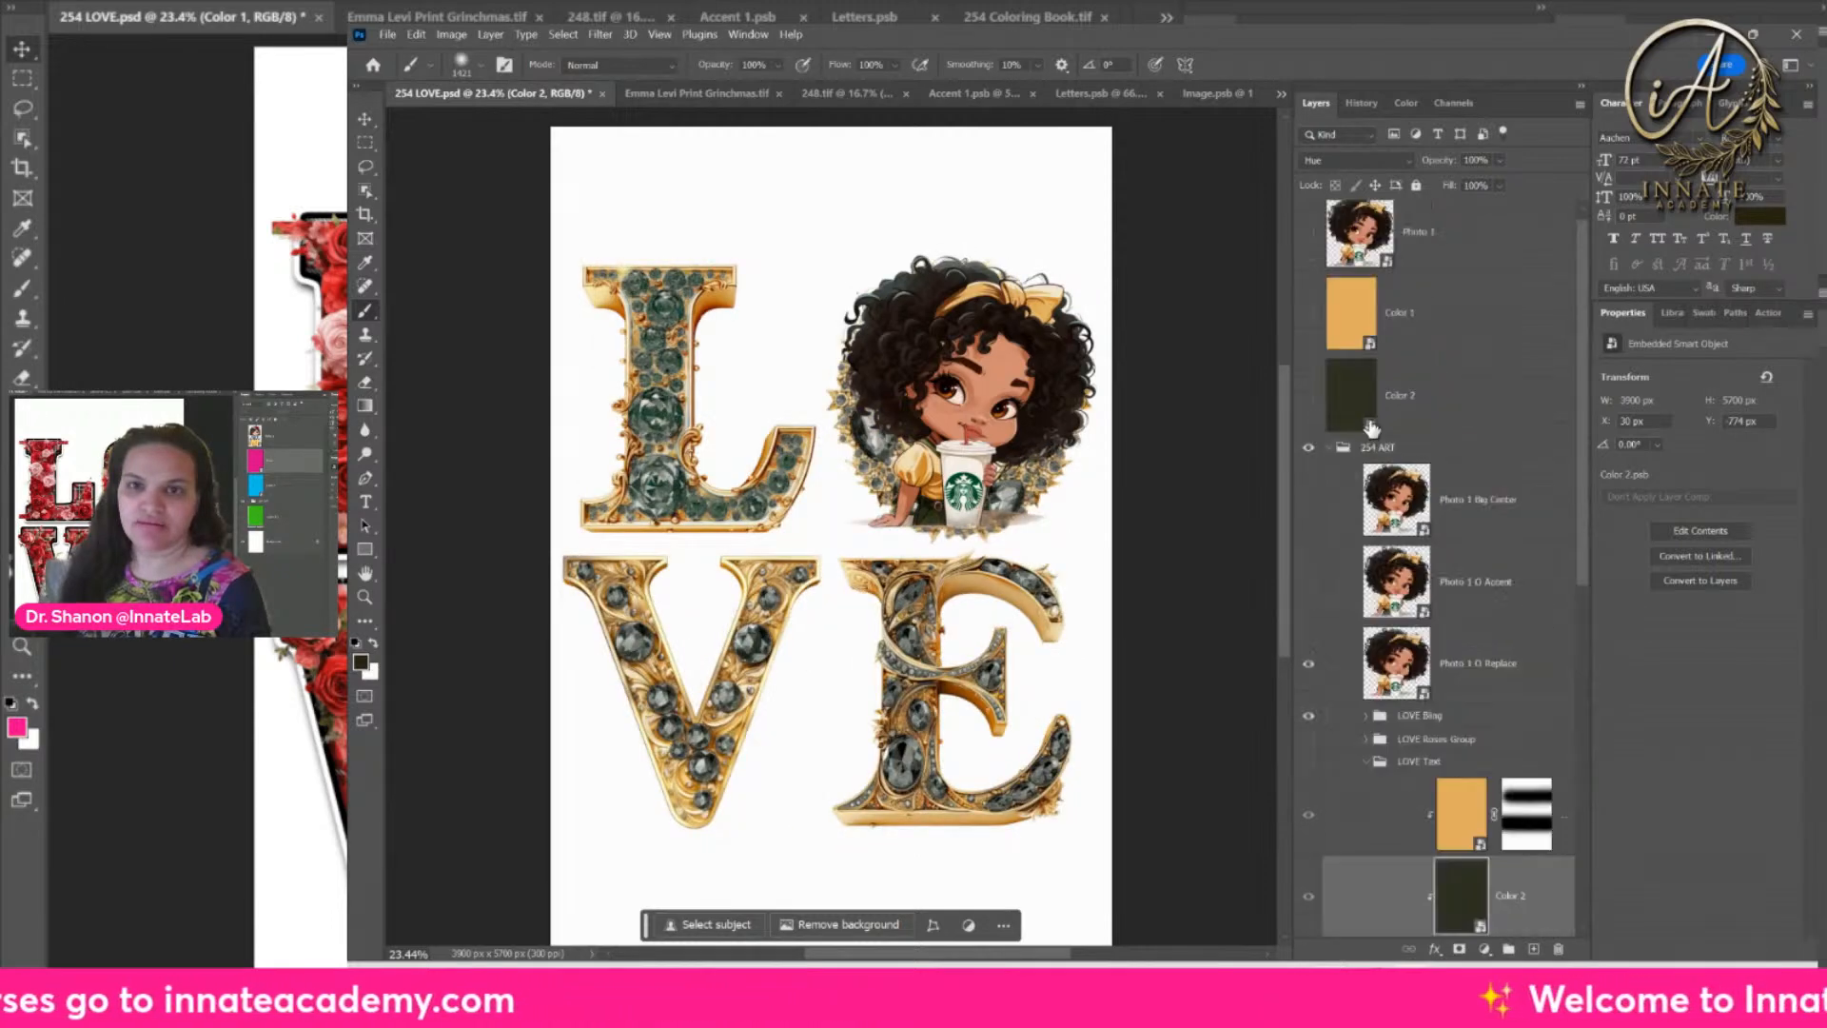
pyautogui.click(1392, 453)
pyautogui.rightClick(1392, 455)
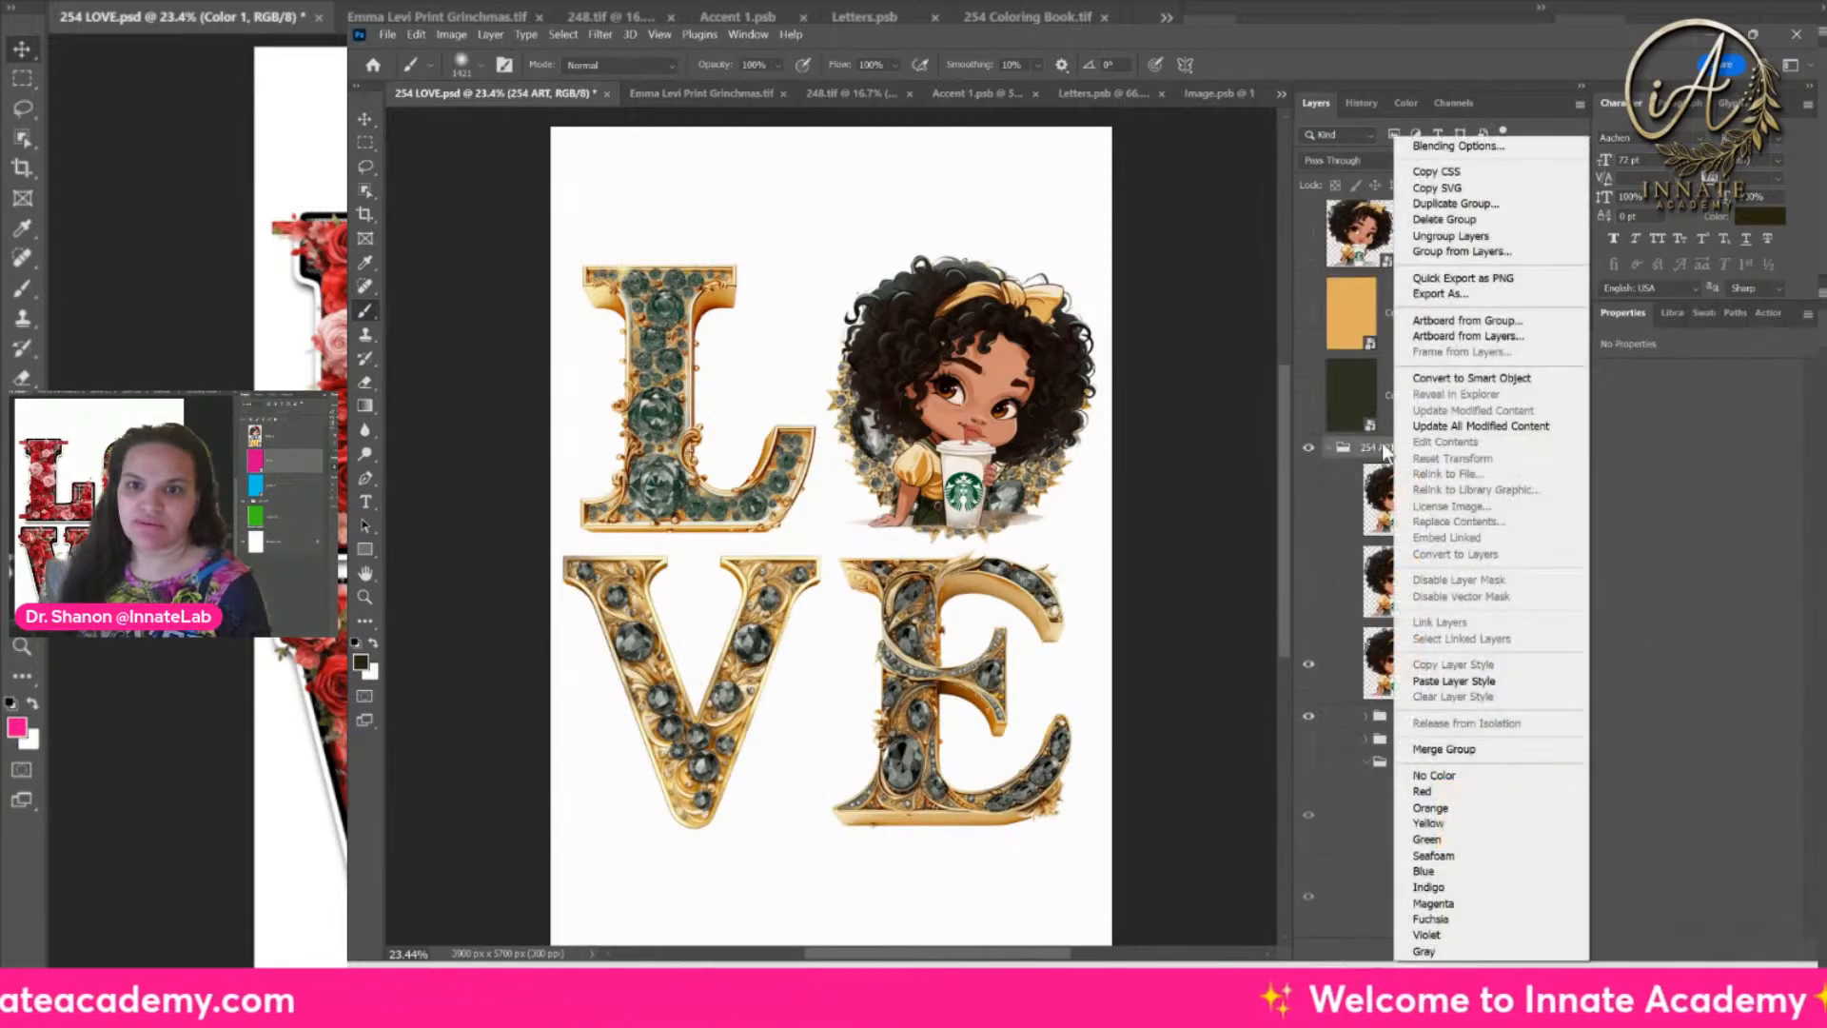
pyautogui.click(1530, 277)
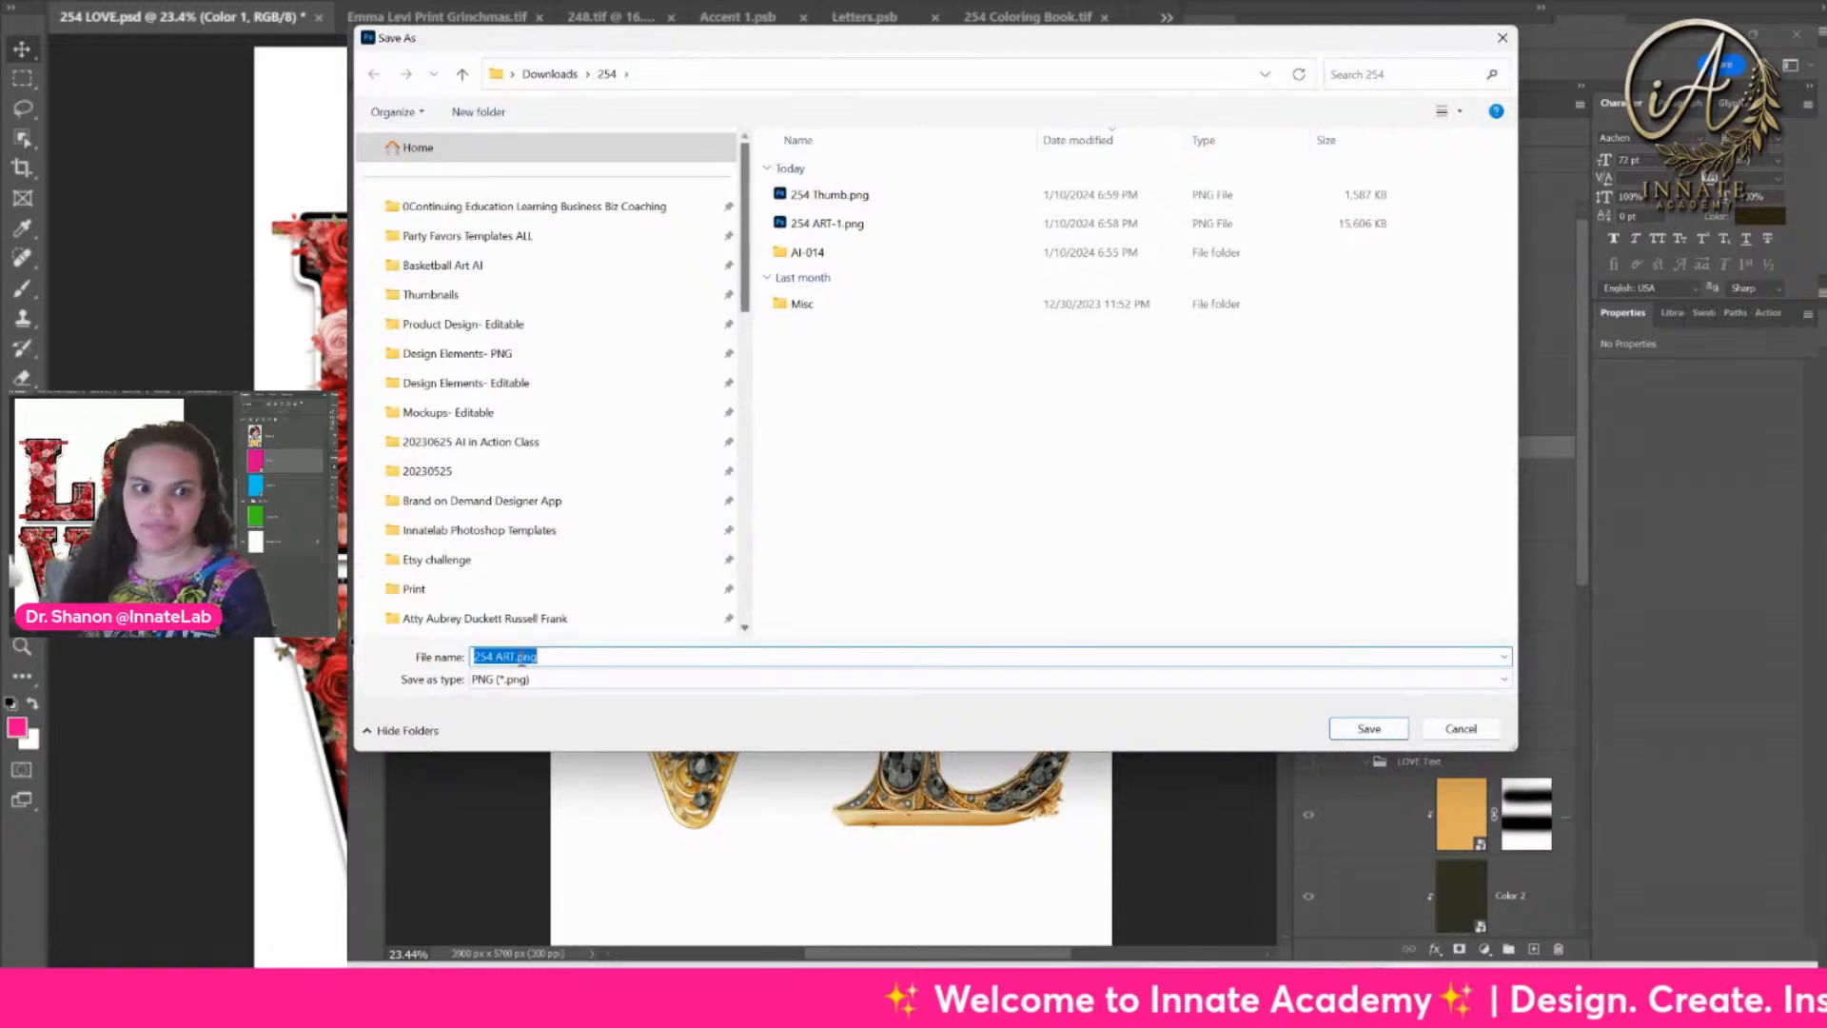
pyautogui.click(515, 657)
pyautogui.write('-2')
pyautogui.press('Return')
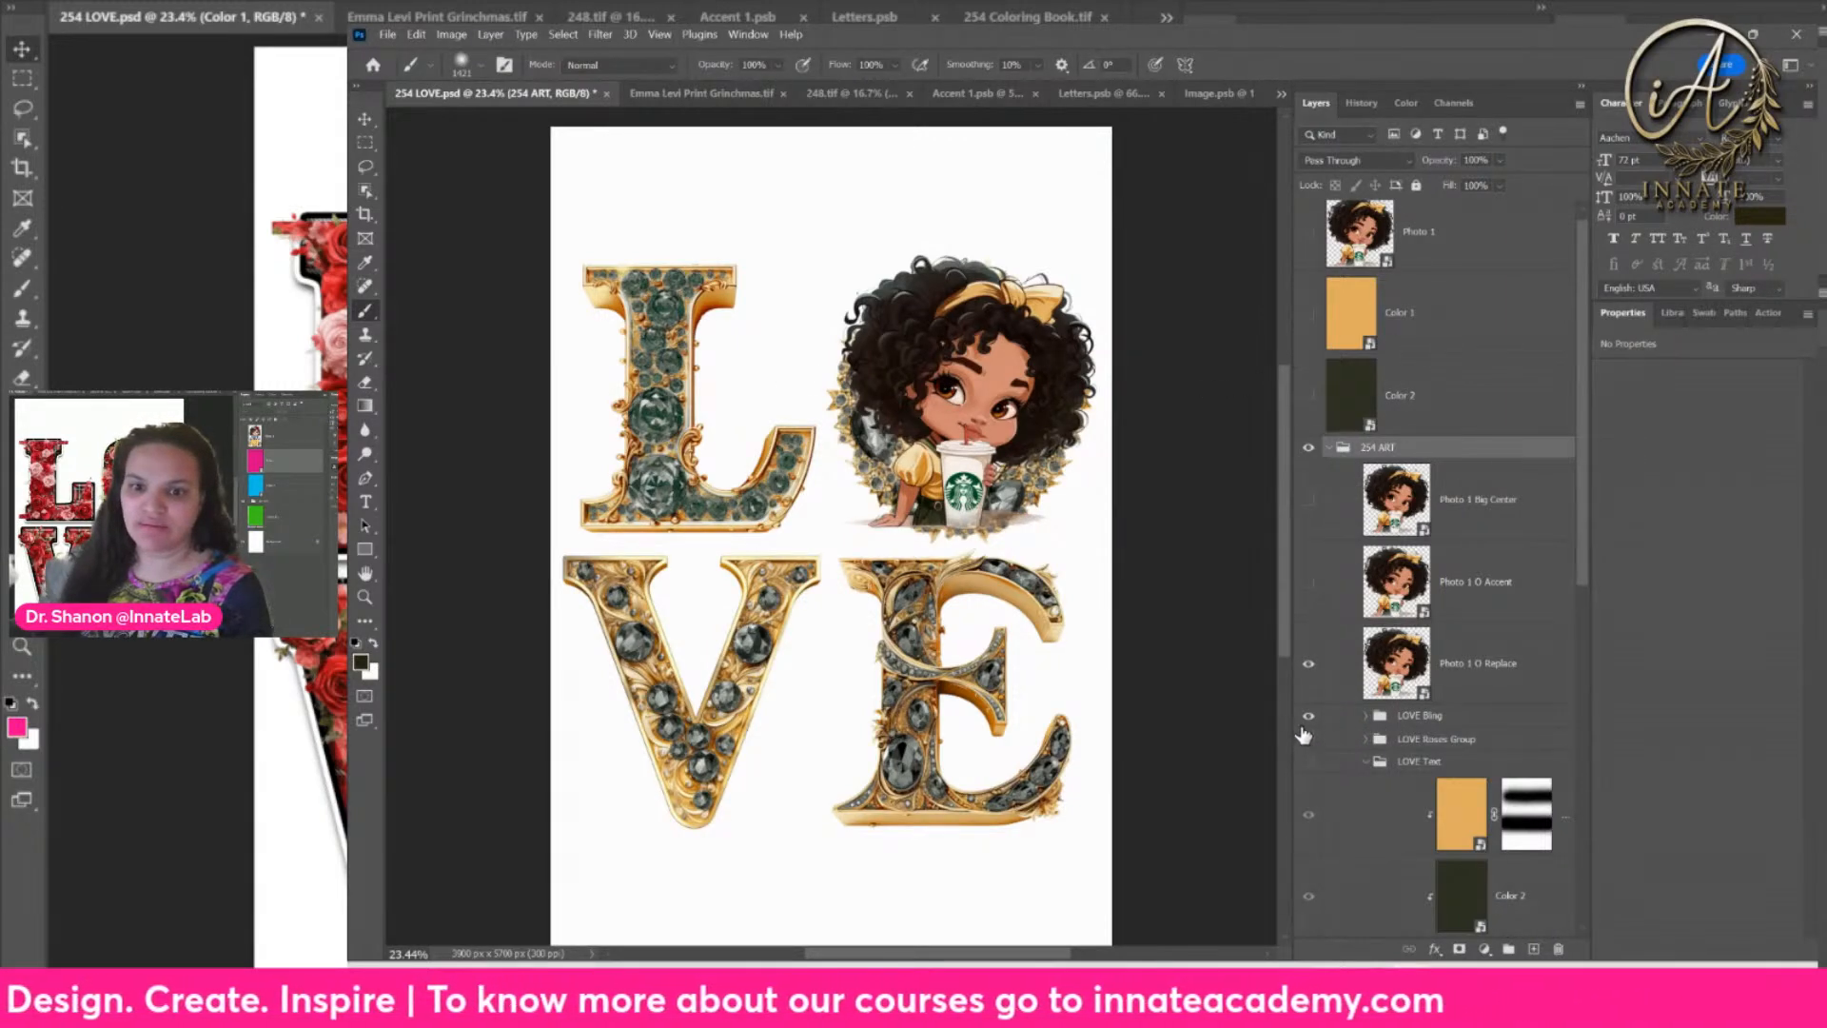
# Step: Hide the LOVE Bling group, and show and select the LOVE Text group with the gold-to-plaid letters
pyautogui.scroll(-2, 1305, 729)
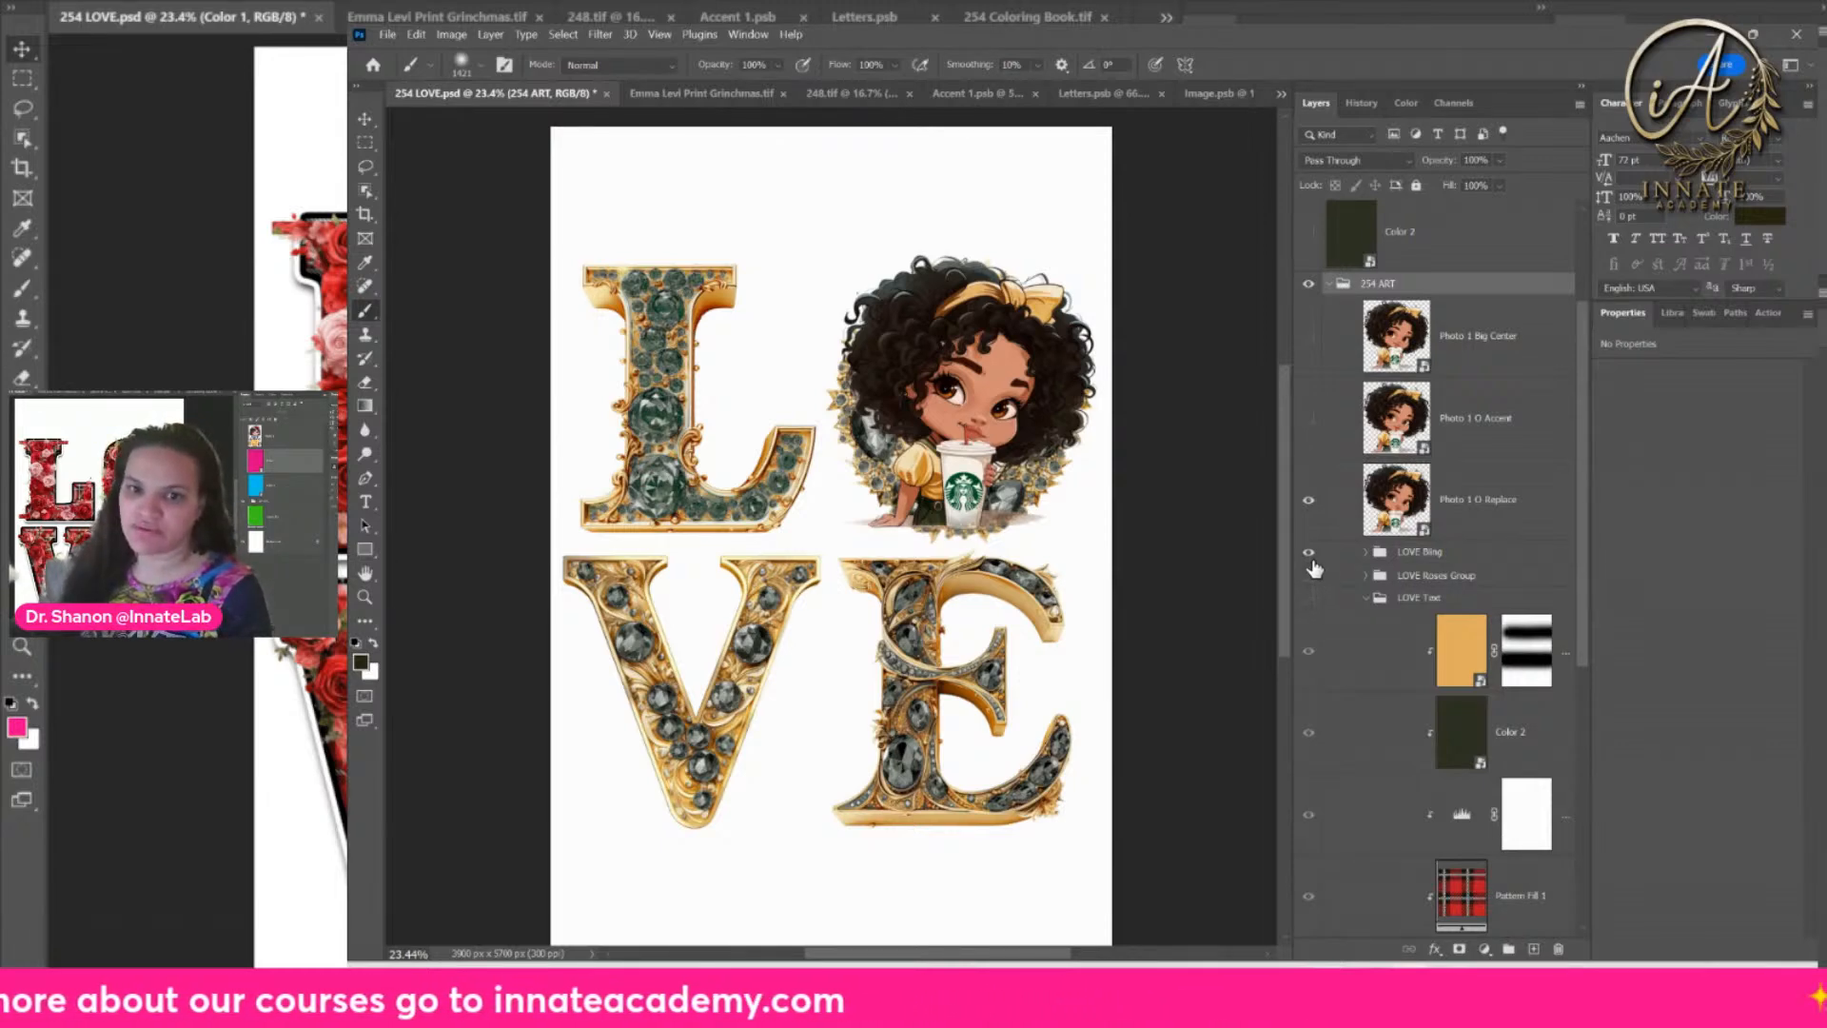
pyautogui.click(1309, 553)
pyautogui.click(1308, 599)
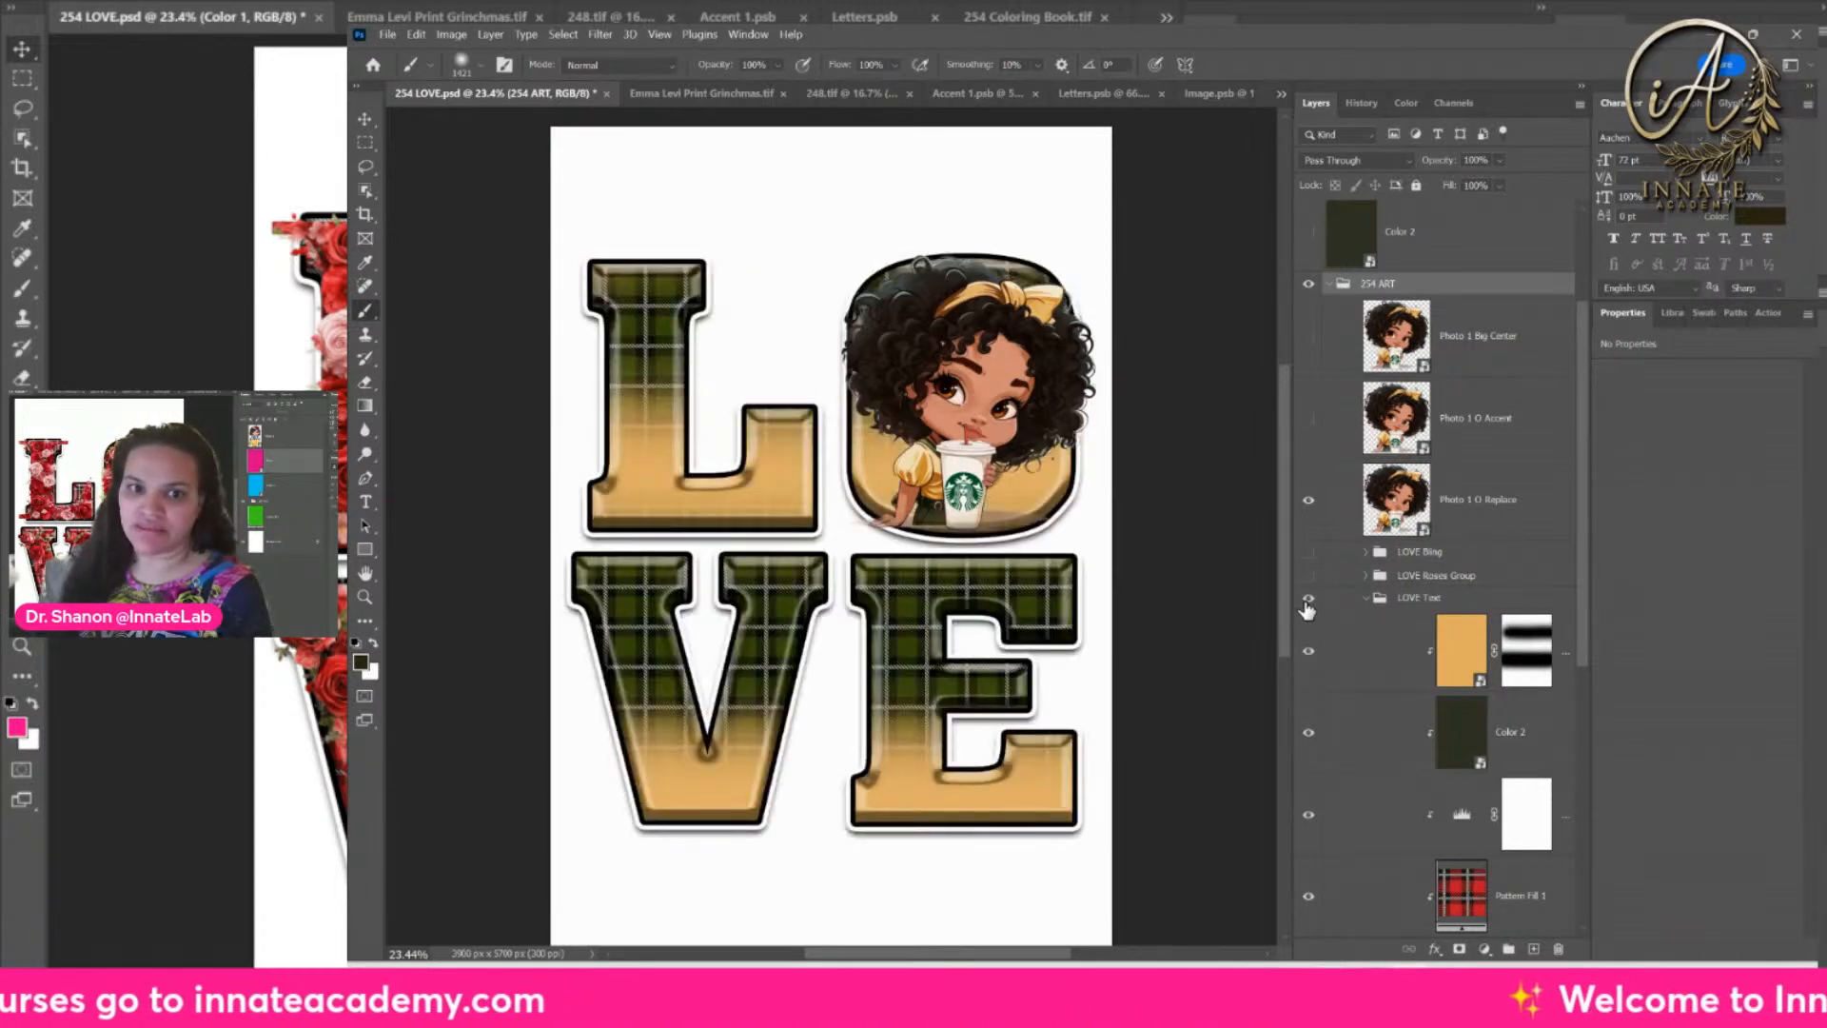
pyautogui.click(1447, 608)
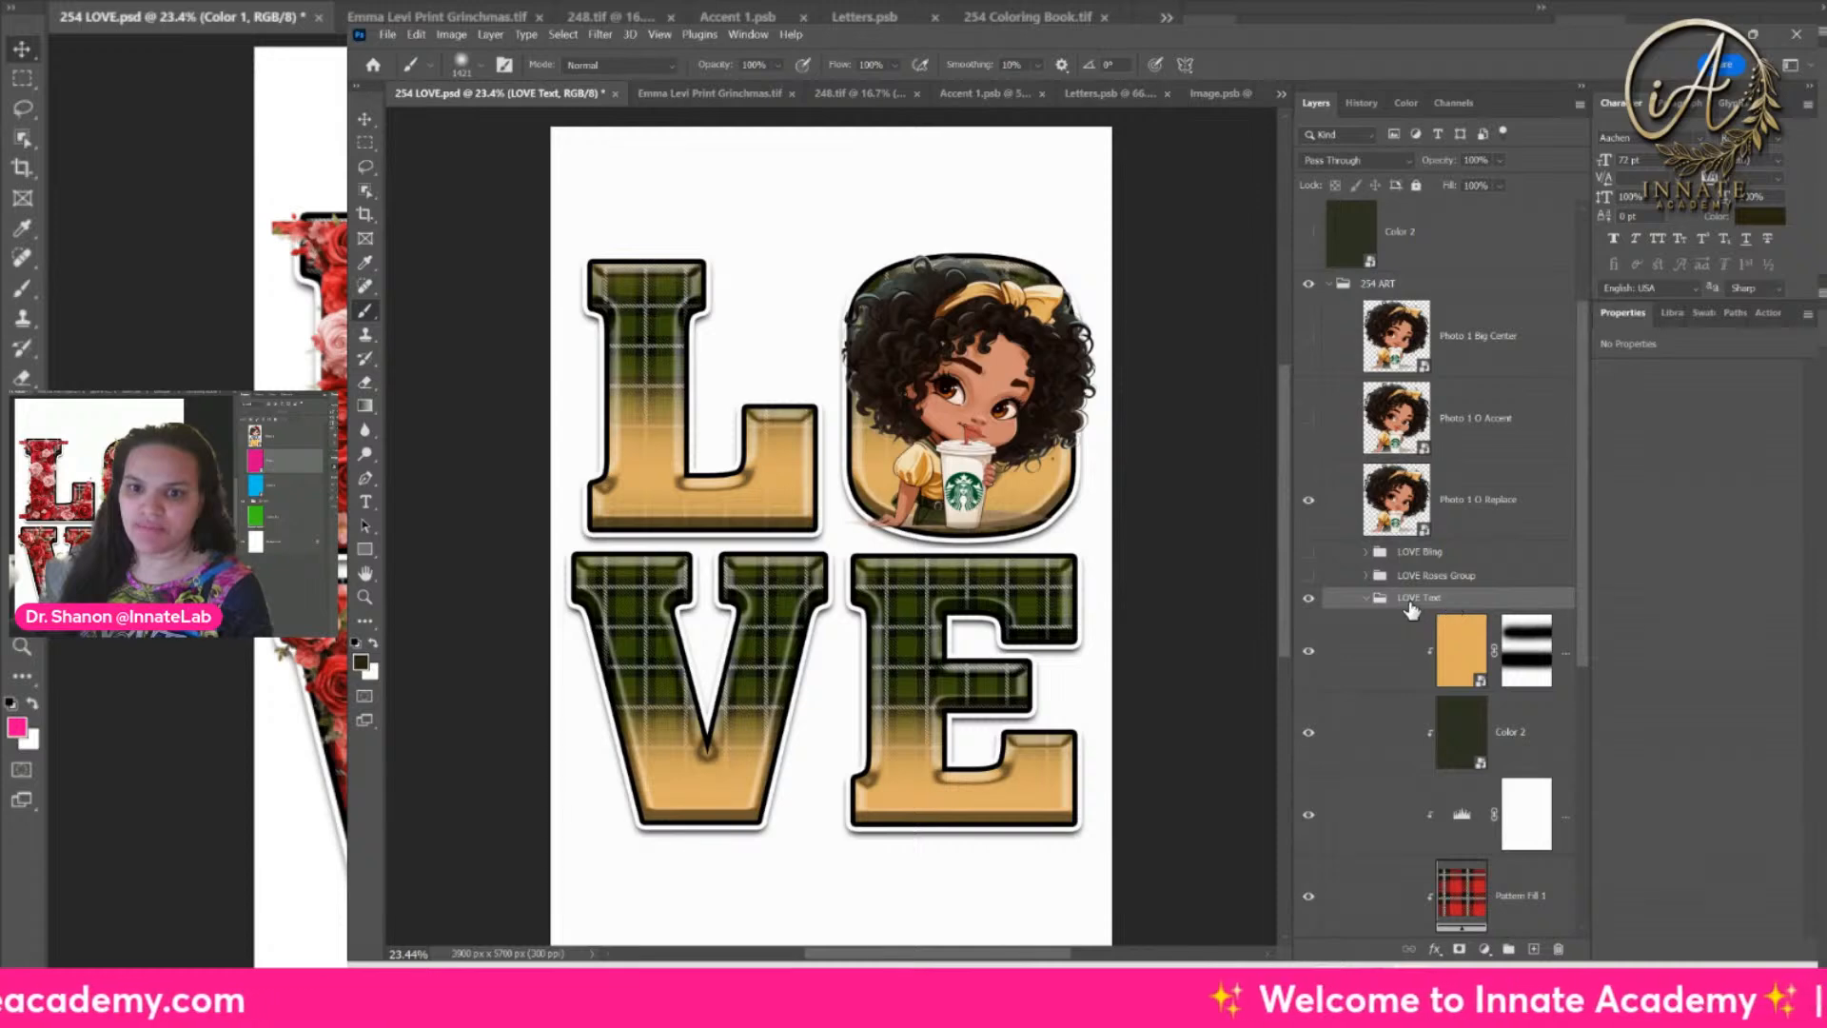
# Step: Quick-export the 254 ART group as a PNG named 254 ART-3.png in the 254 folder
pyautogui.rightClick(1391, 282)
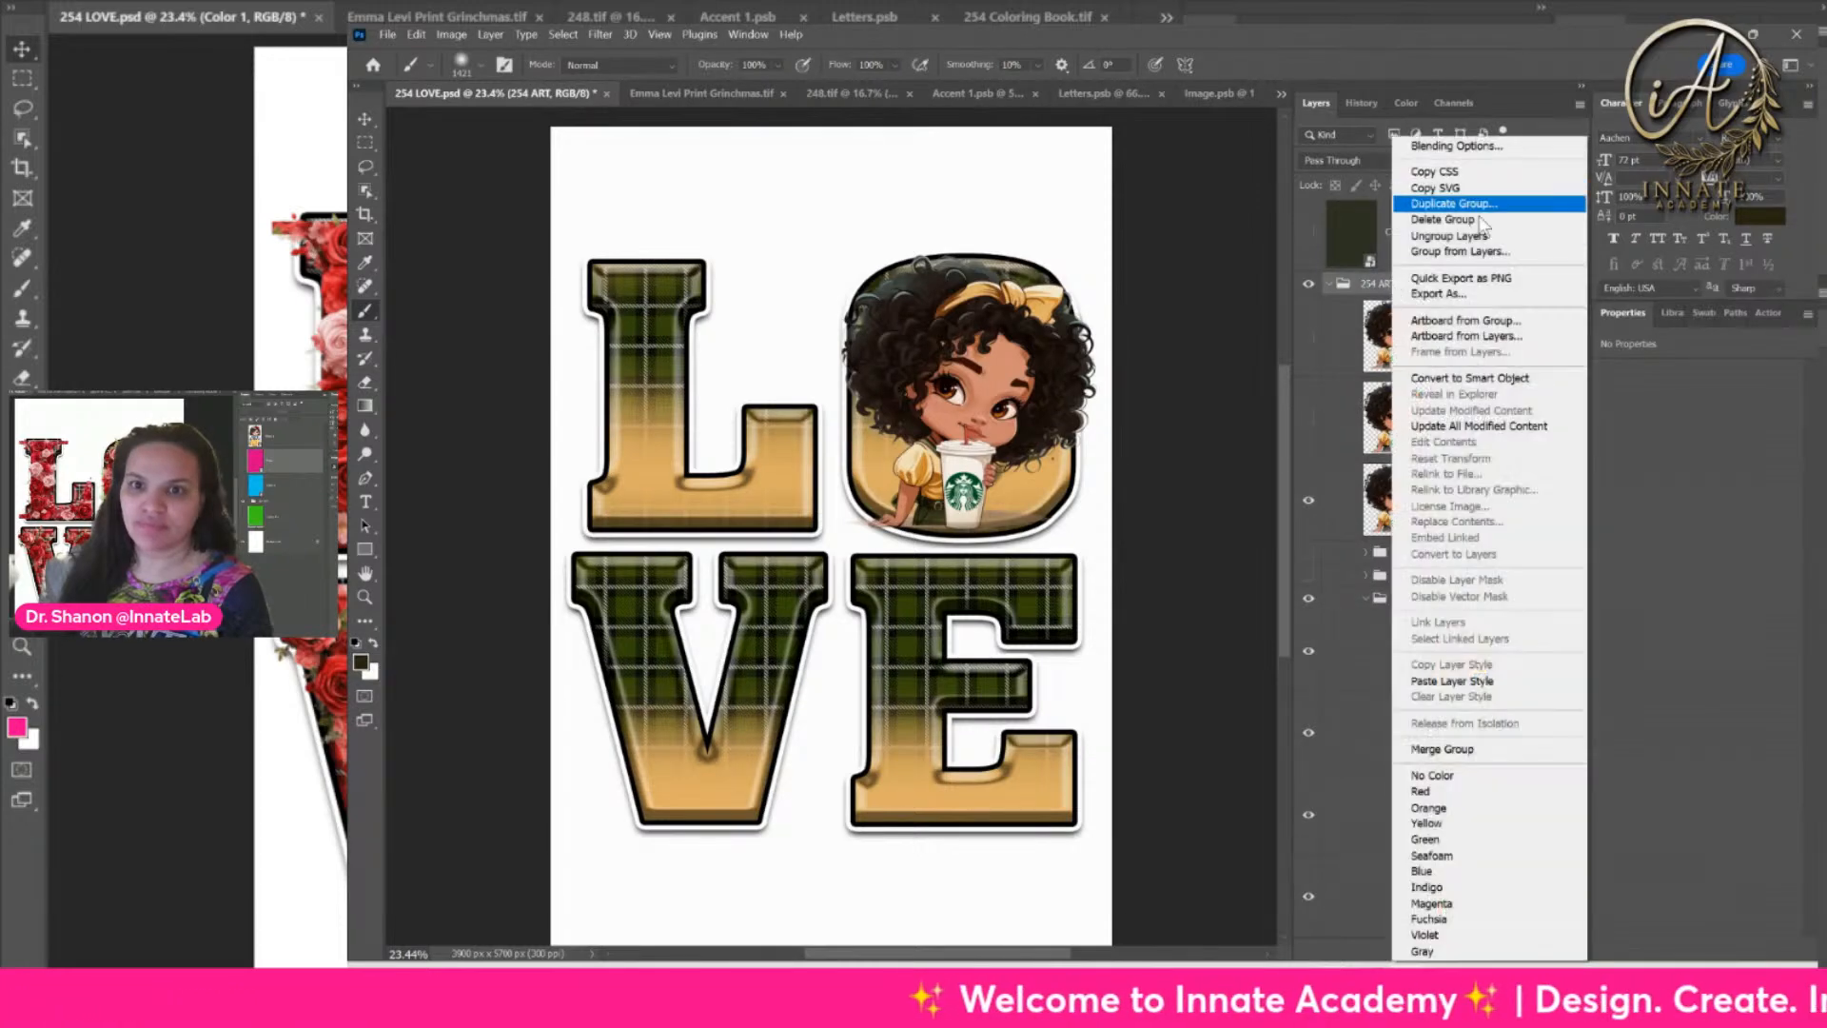
pyautogui.click(1478, 278)
pyautogui.click(536, 659)
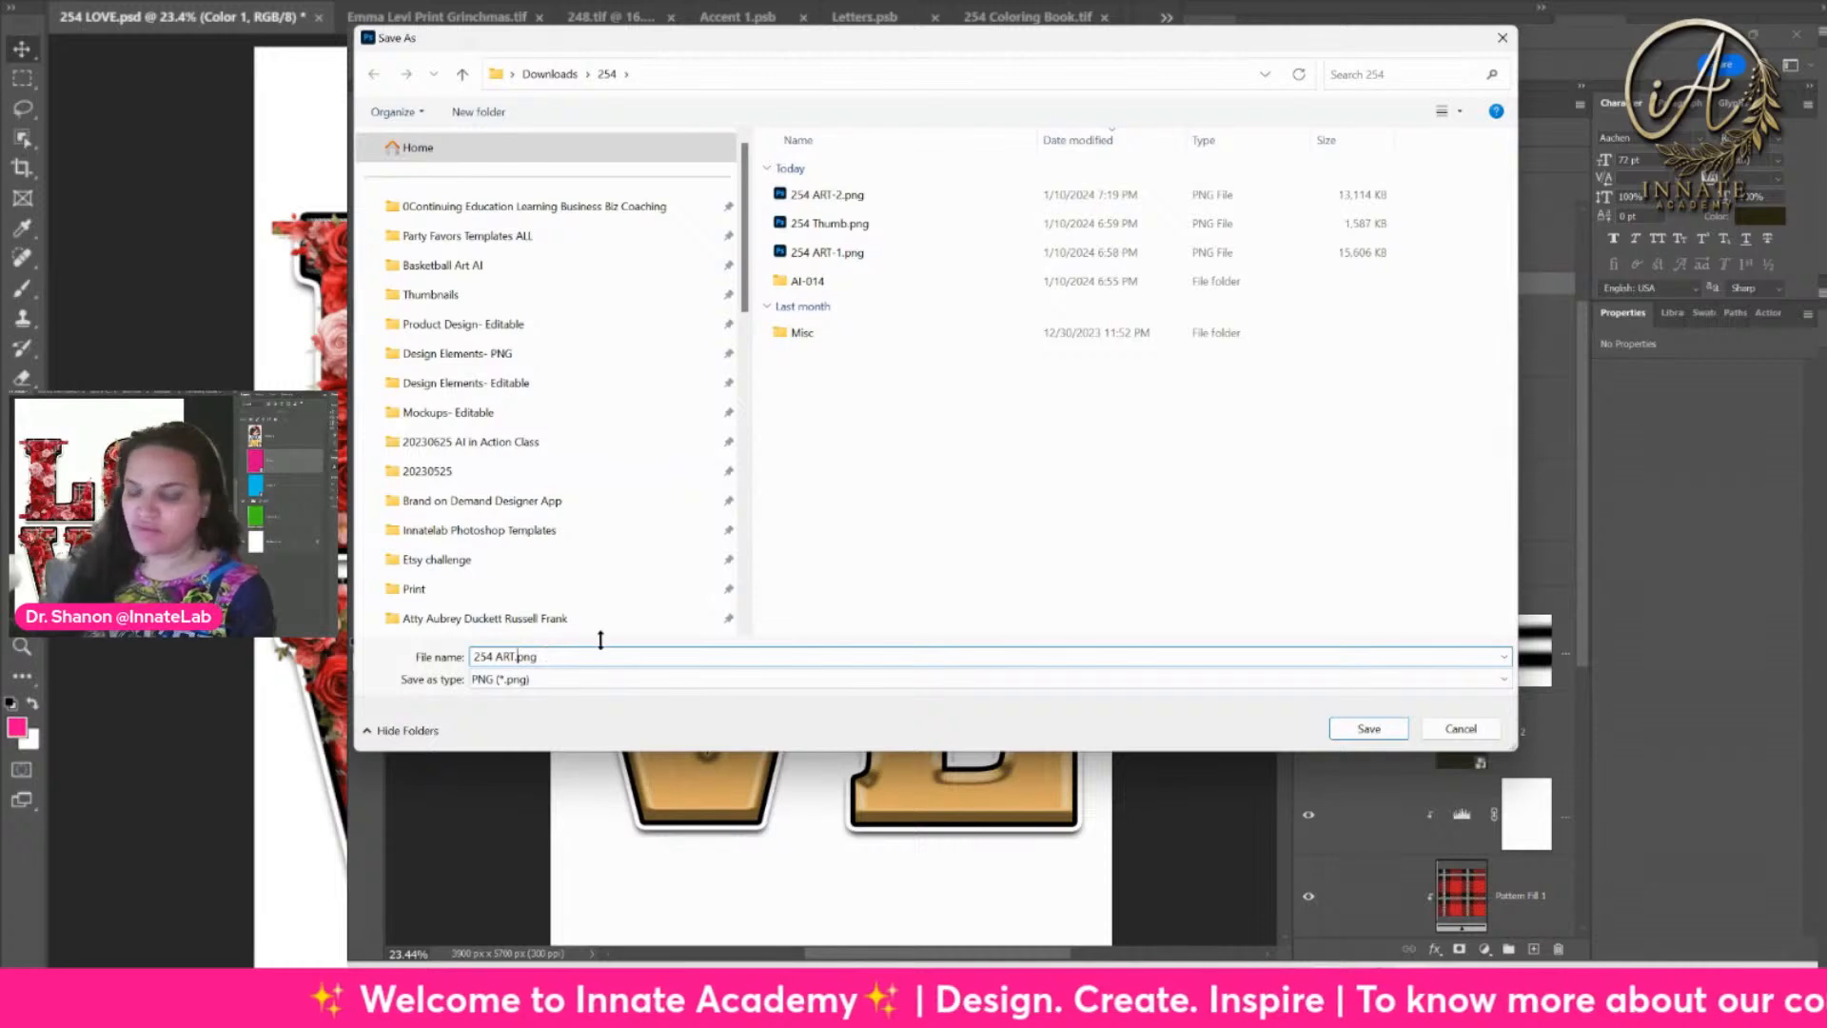
pyautogui.write('-3')
pyautogui.press('Return')
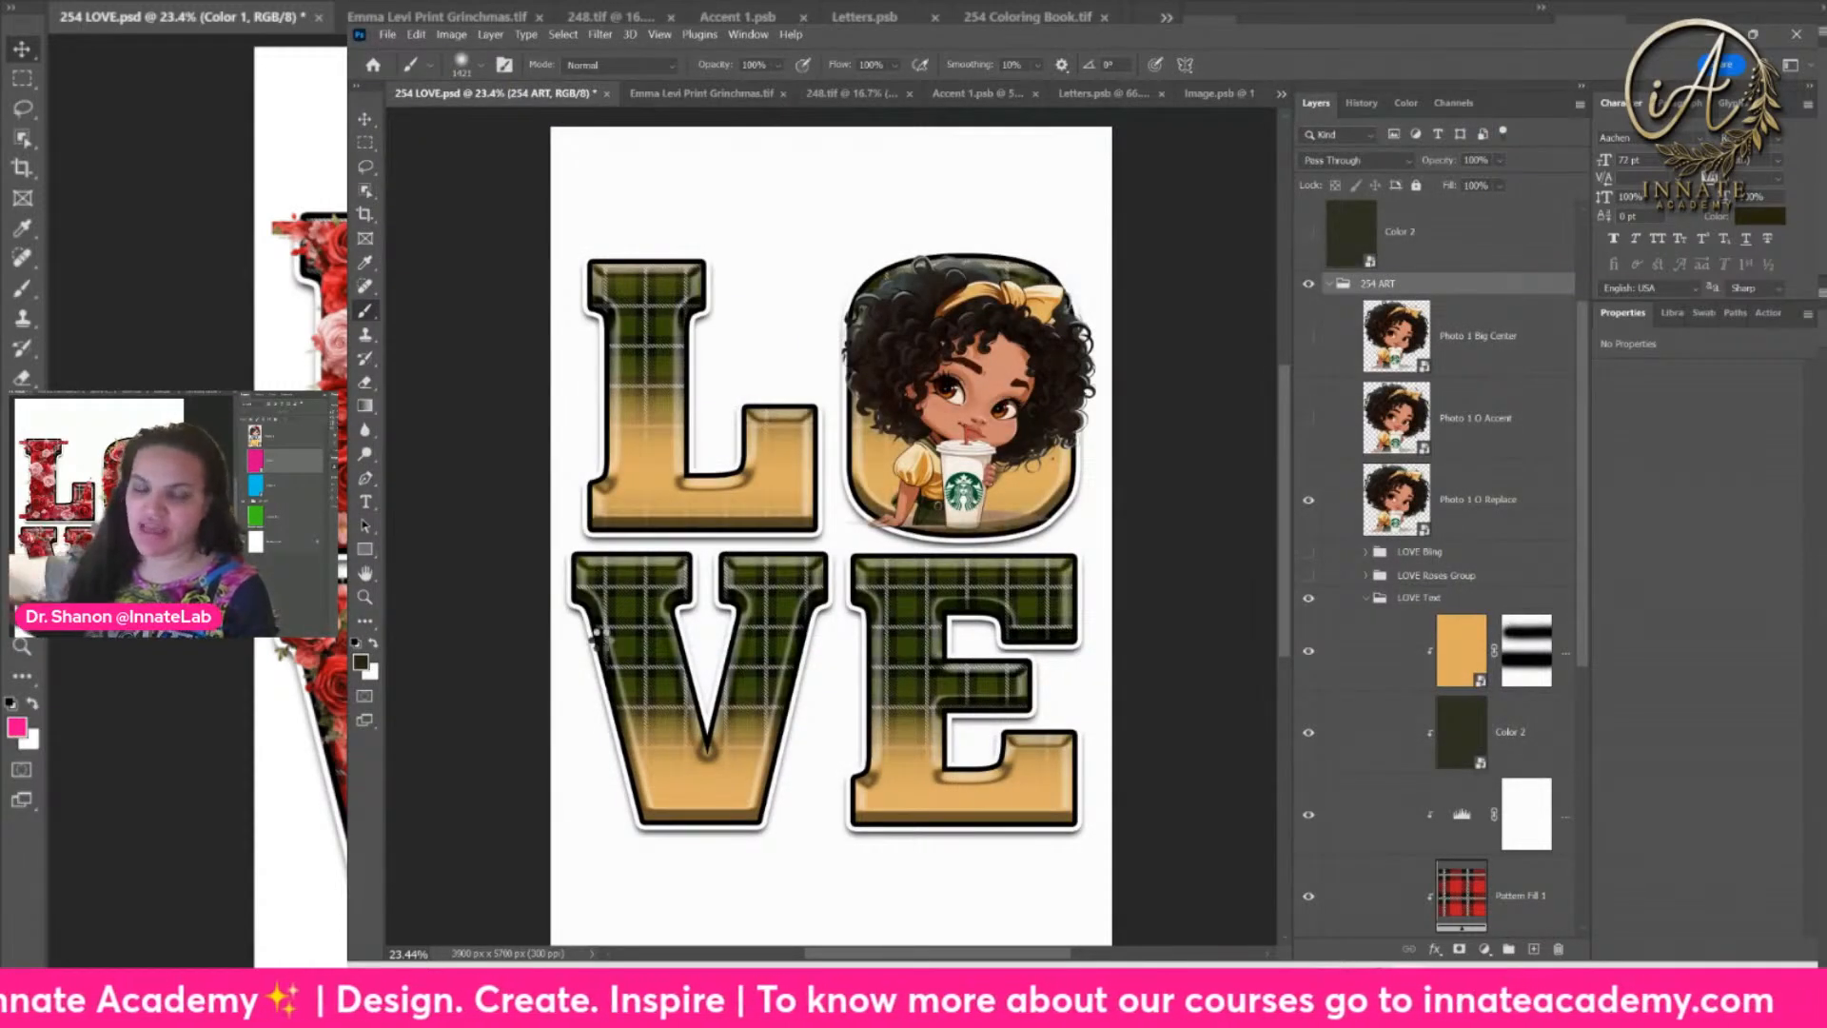
# Step: Show the LOVE Roses Group above the LOVE Text letters and turn on its Color 1 layer to tint the roses gold
pyautogui.click(1410, 603)
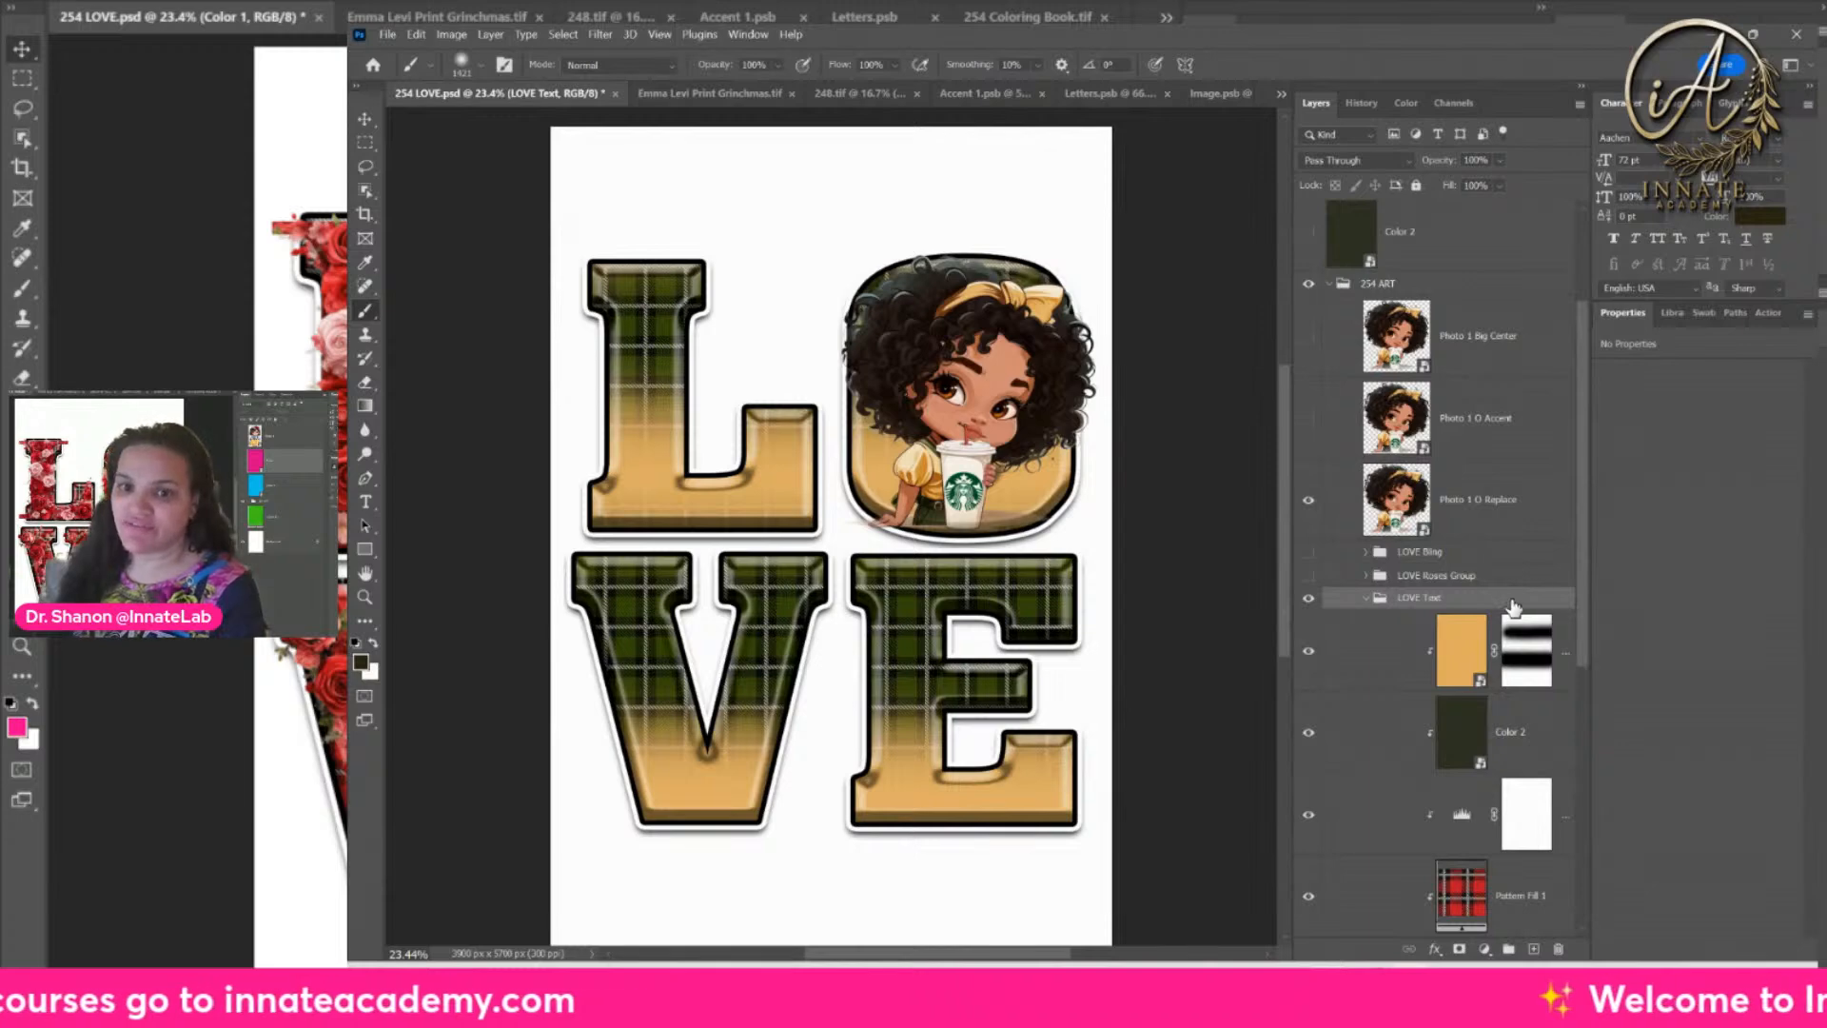
pyautogui.scroll(-3, 1485, 623)
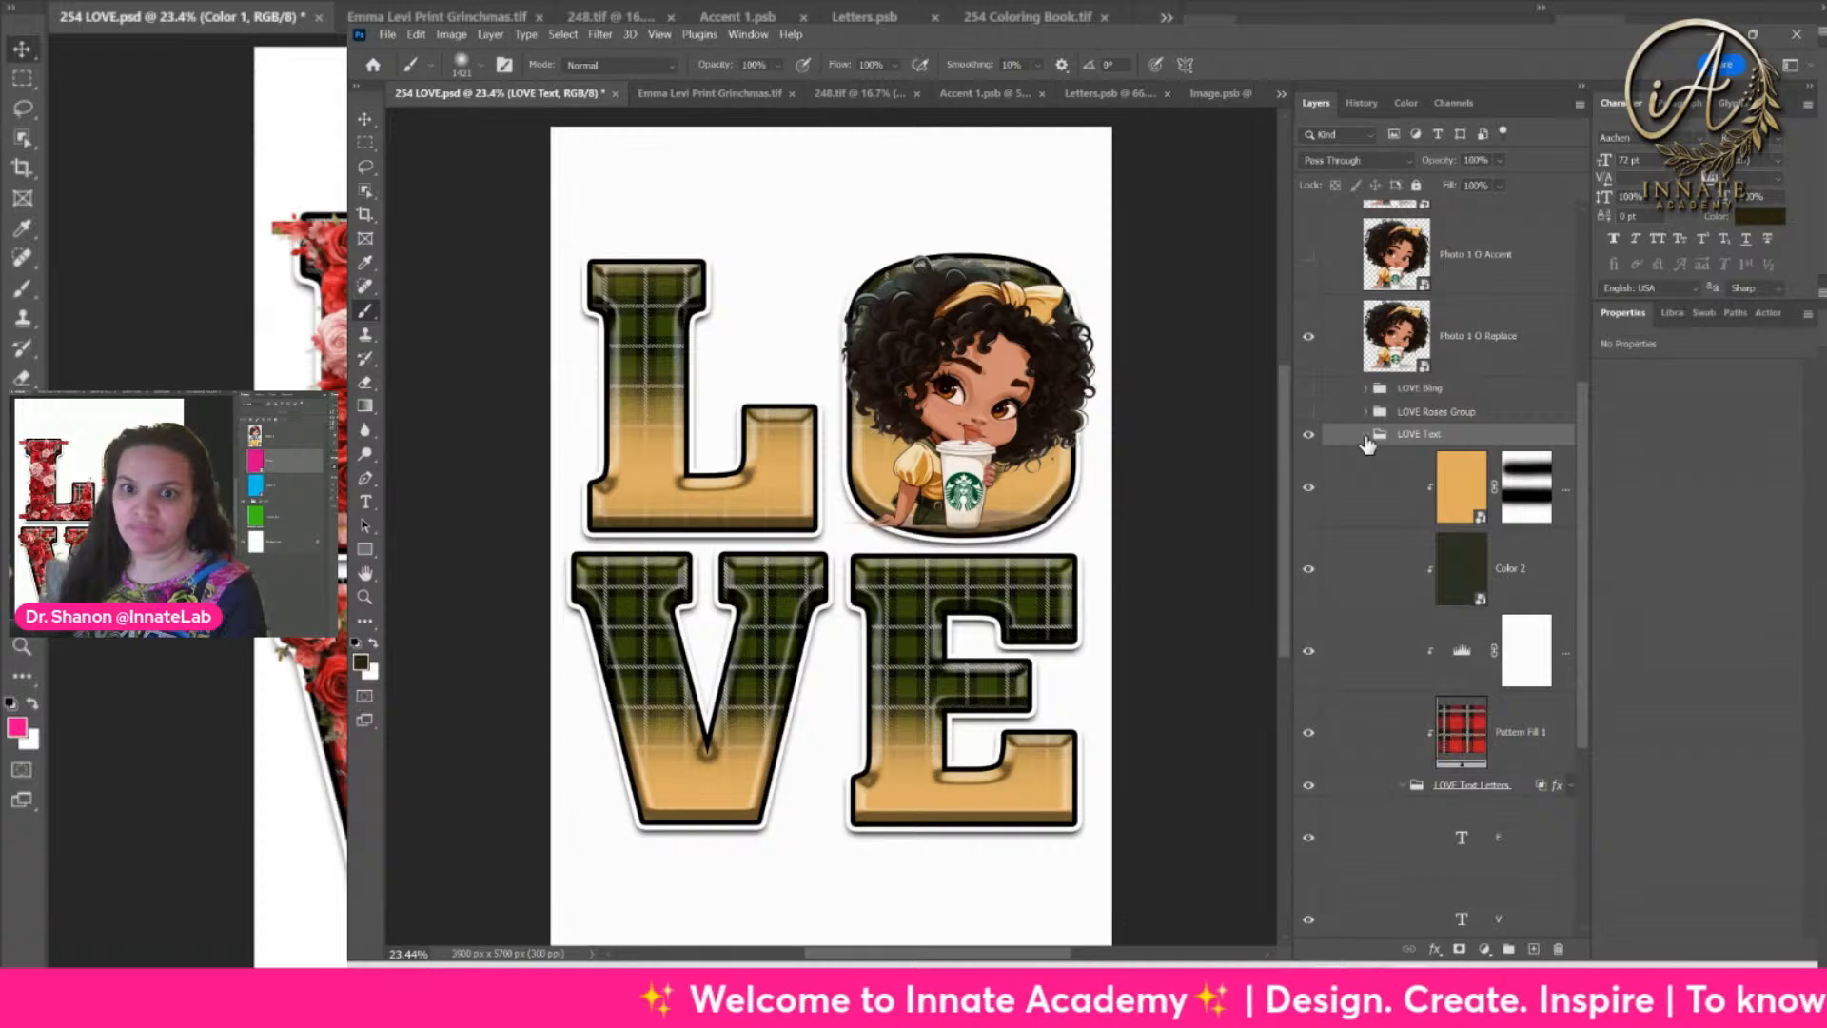
pyautogui.click(1365, 437)
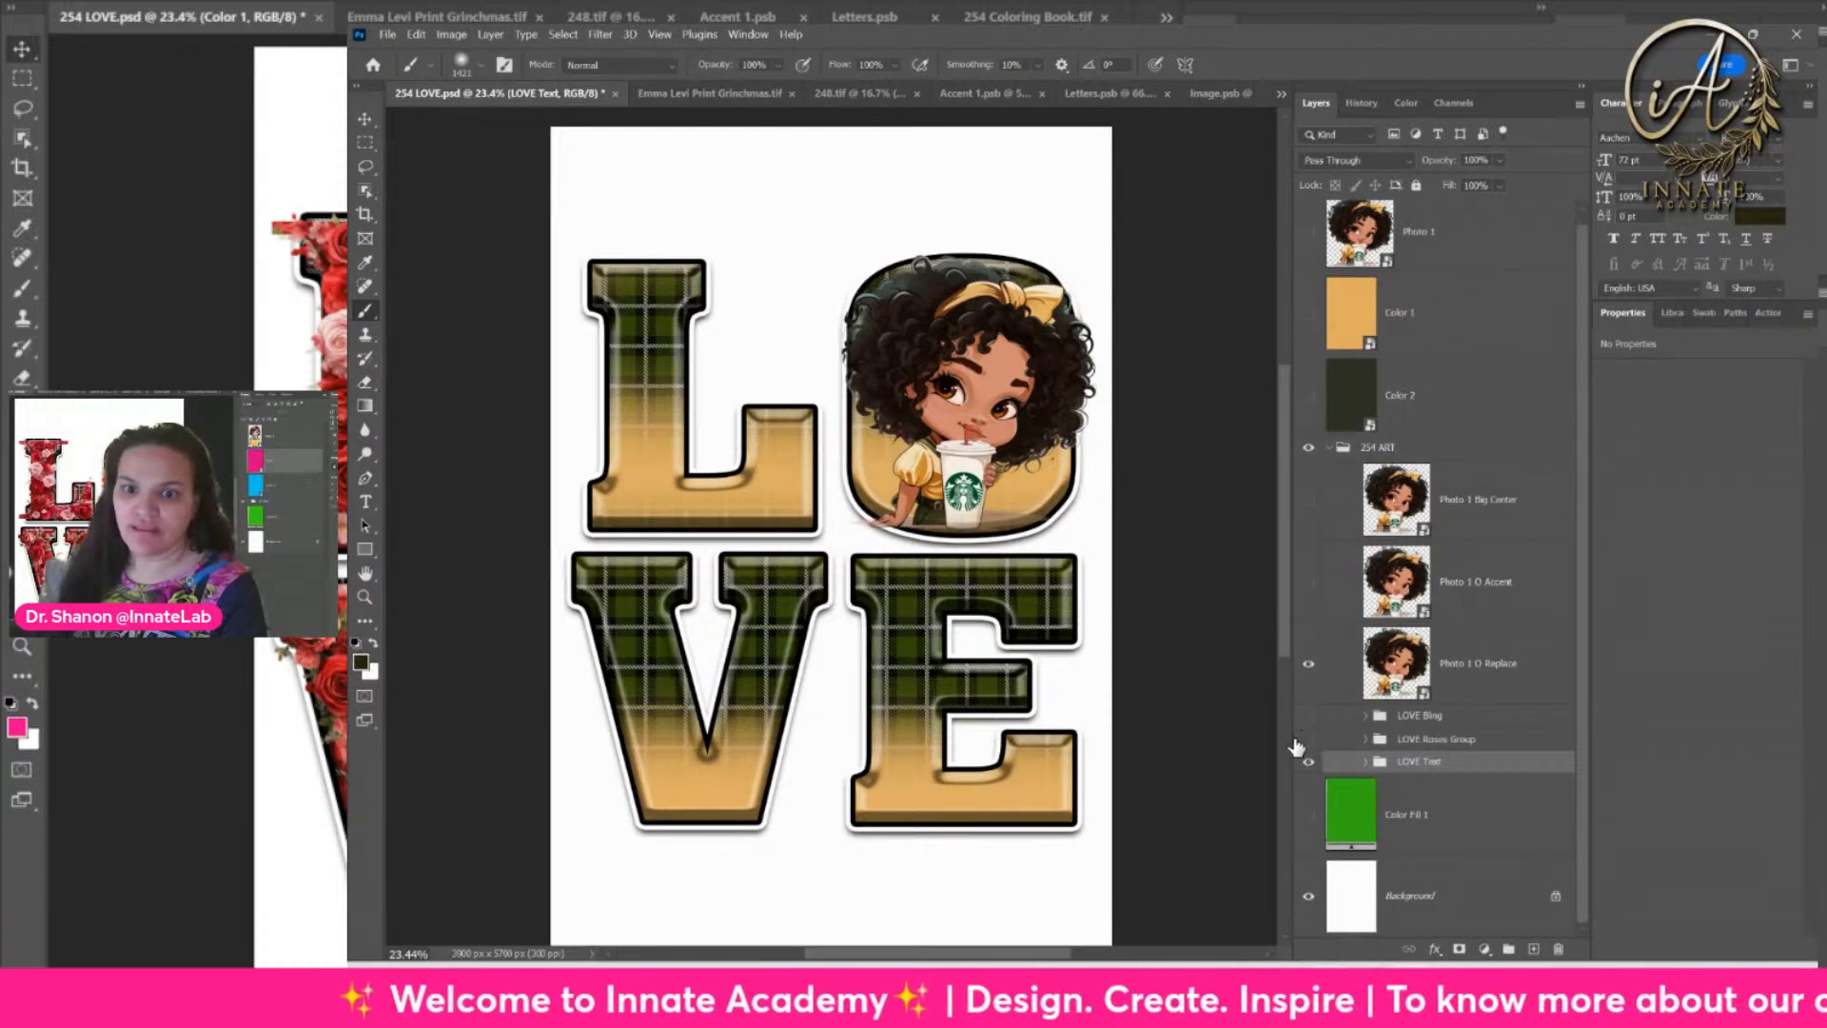
pyautogui.click(1308, 739)
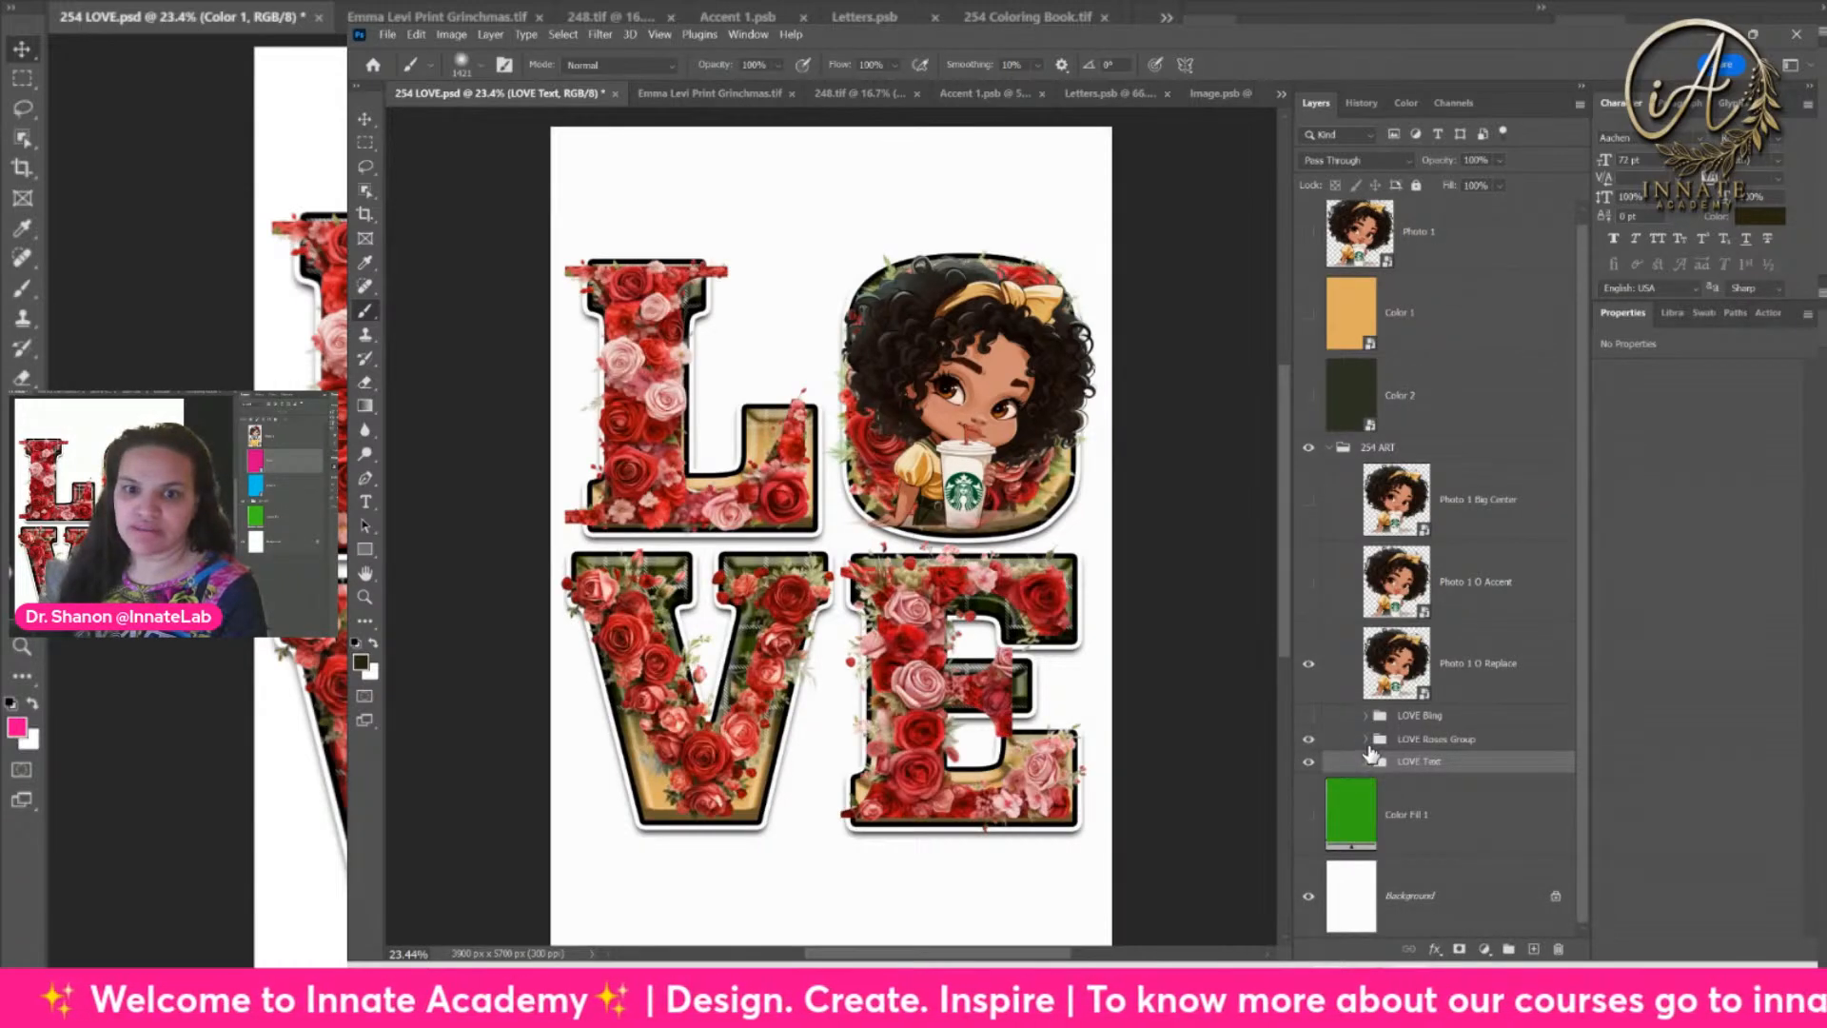
pyautogui.click(1367, 740)
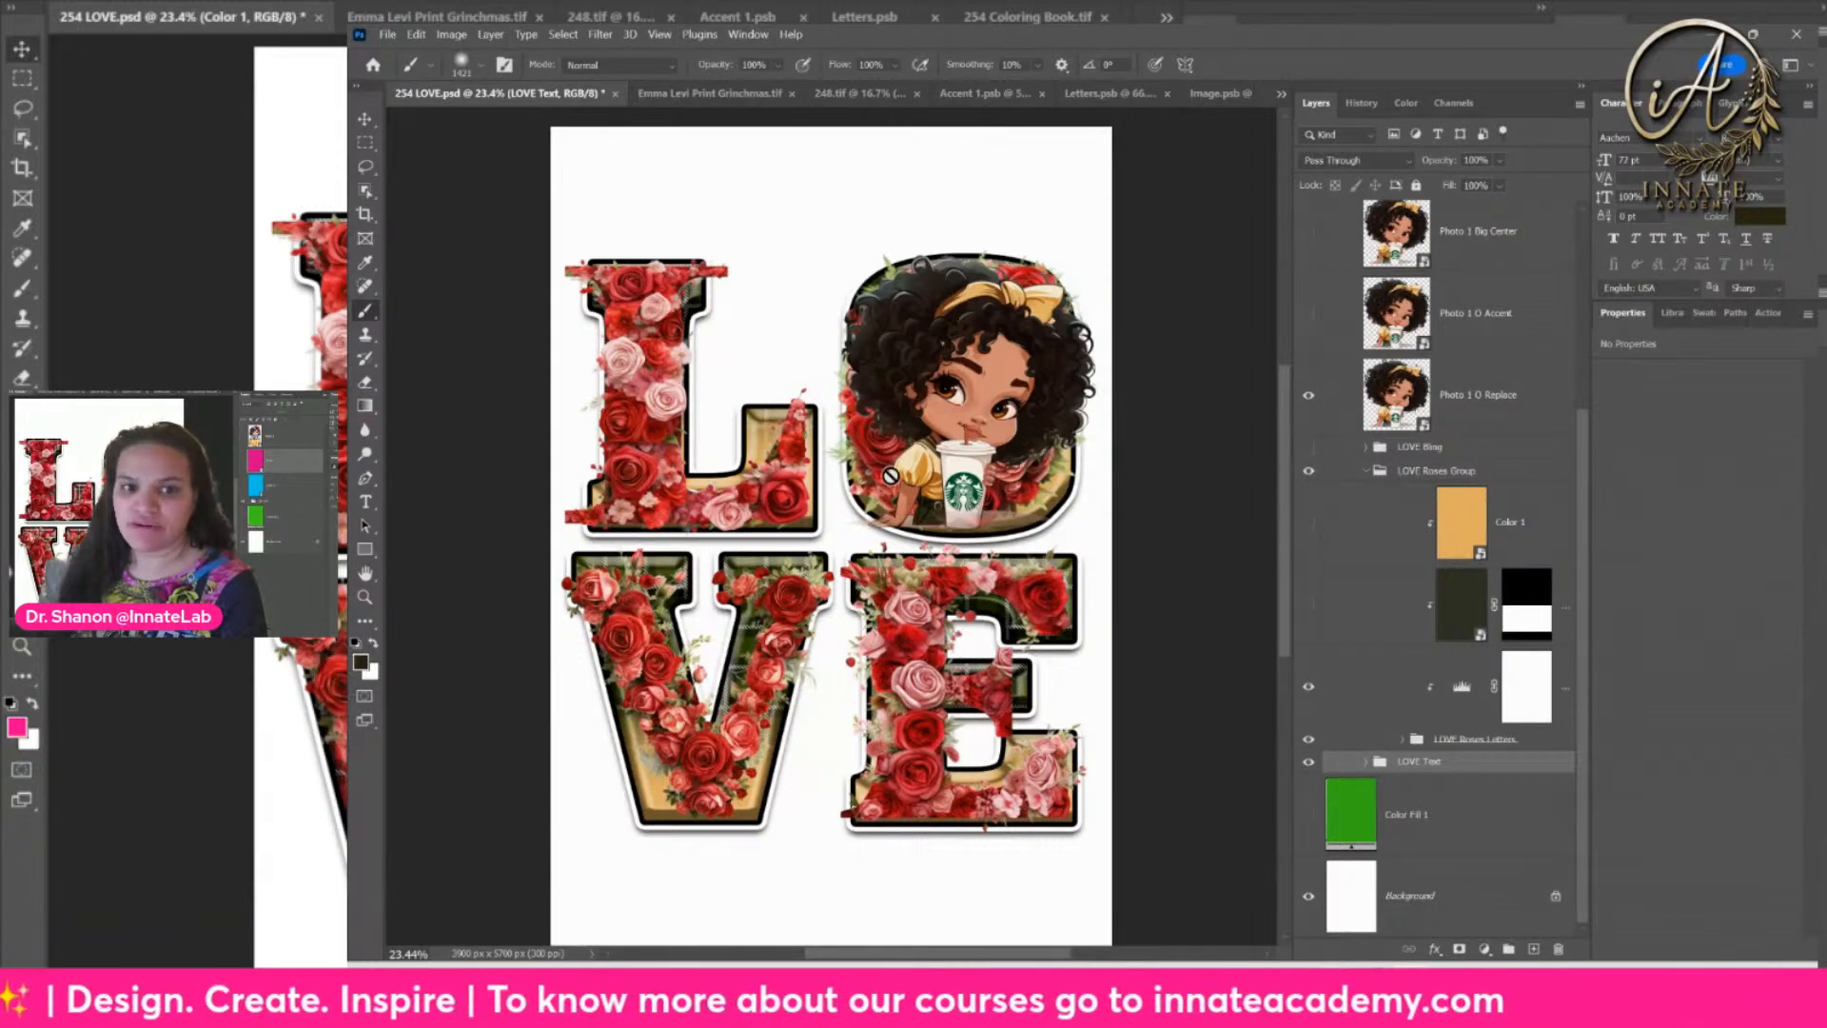
pyautogui.click(1309, 607)
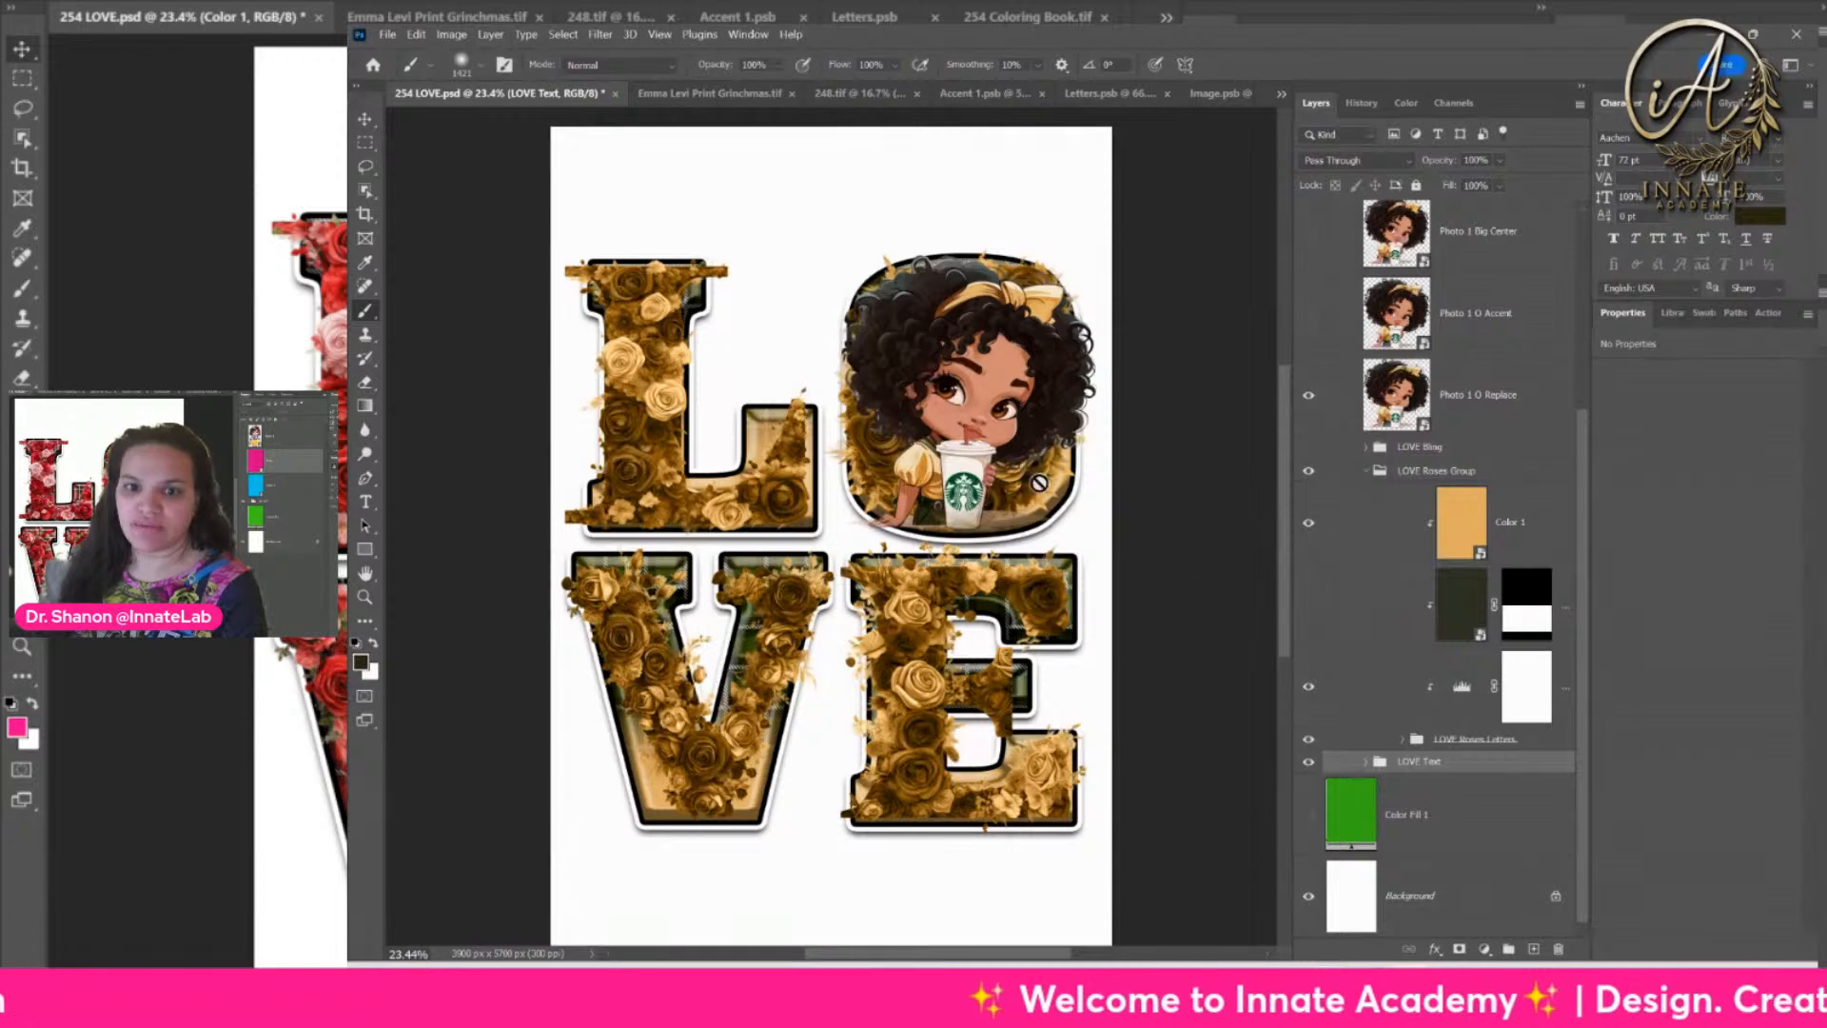
# Step: Brighten the roses' Levels adjustment with a midtone of 2.17 and output levels of 13 and 226
pyautogui.click(1461, 698)
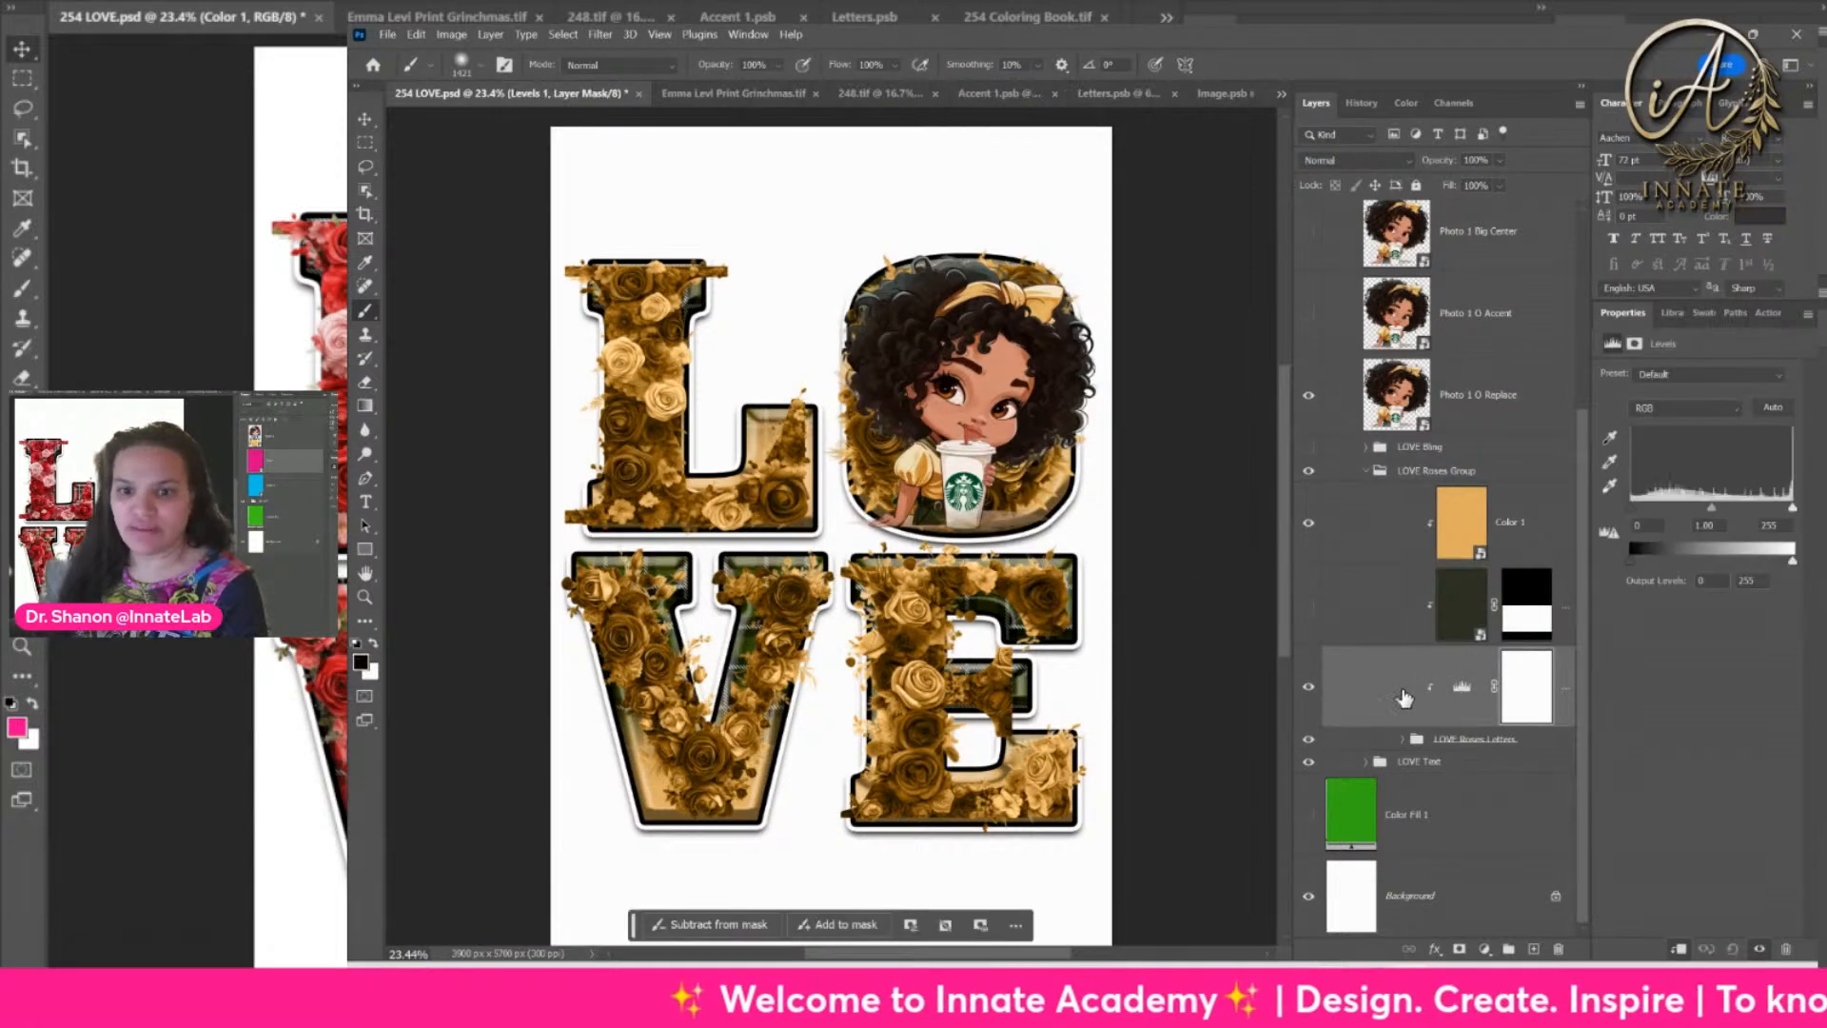
pyautogui.click(1462, 696)
pyautogui.moveTo(1709, 510); pyautogui.dragTo(1665, 517)
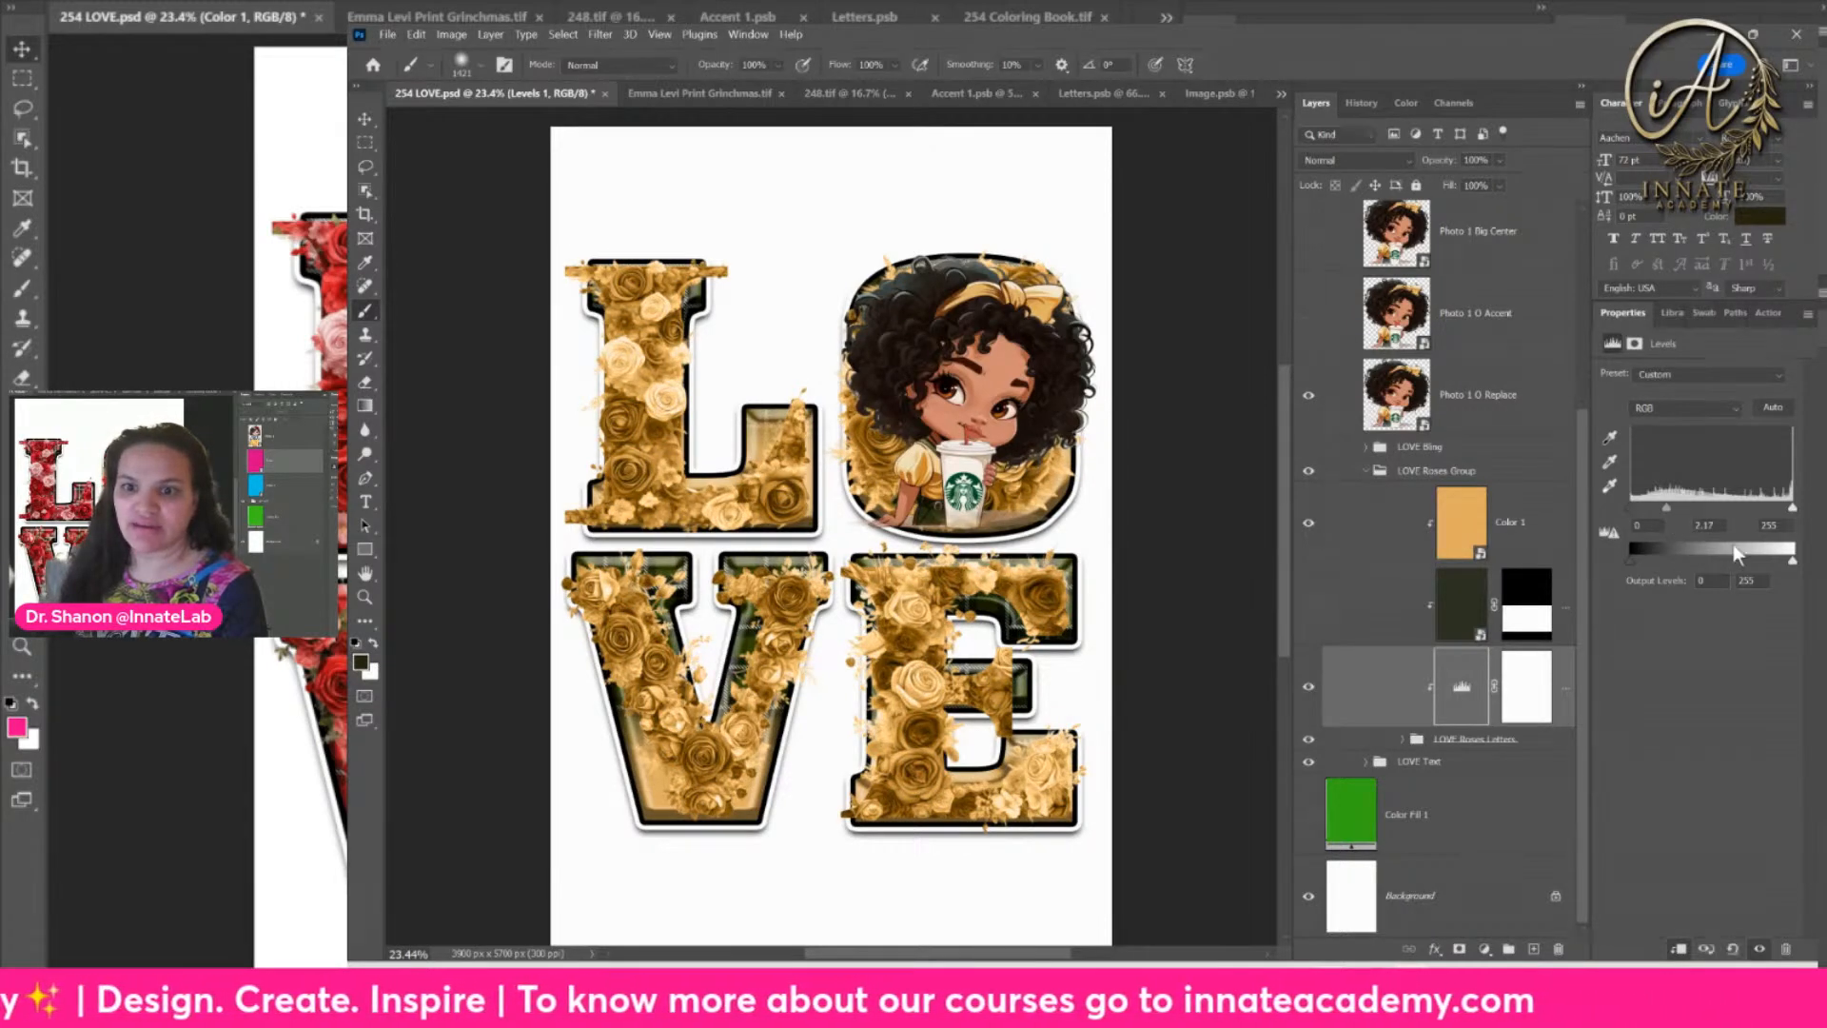
pyautogui.moveTo(1789, 563); pyautogui.dragTo(1765, 567)
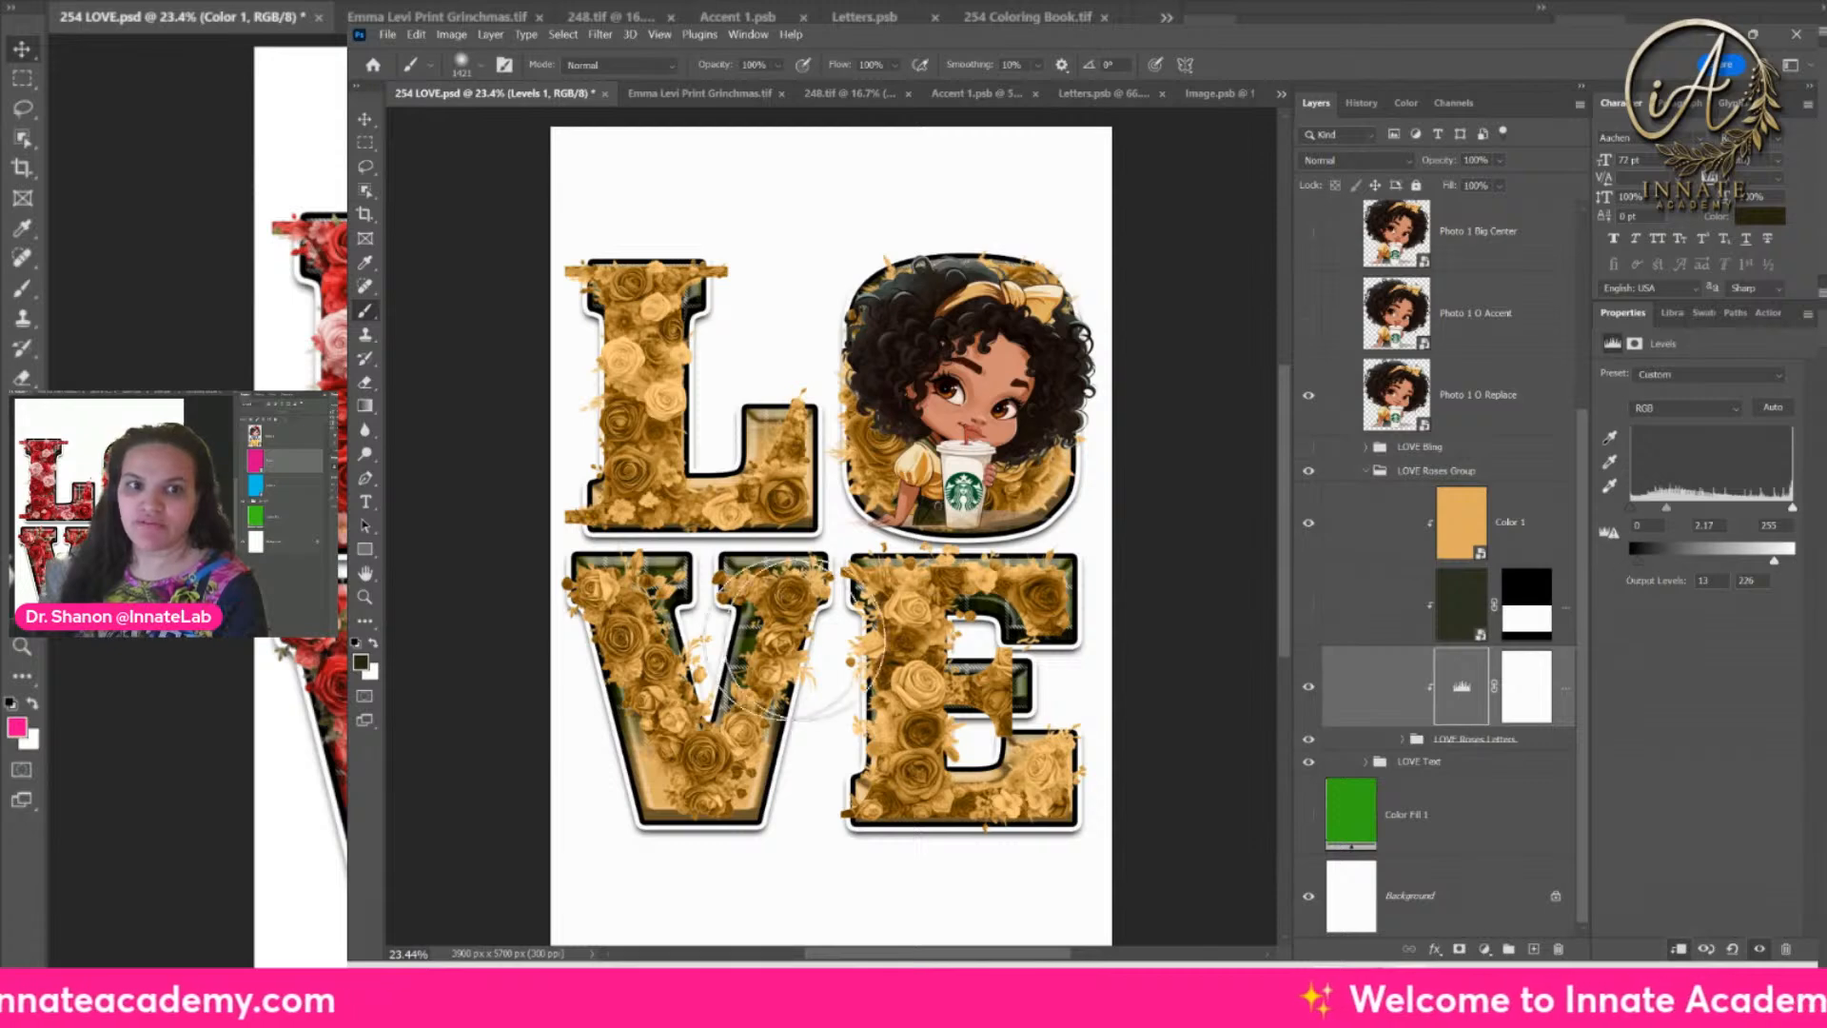
# Step: Hide the masked gold Color 1 layer in the LOVE Text group to leave only plaid behind the roses
pyautogui.click(1367, 763)
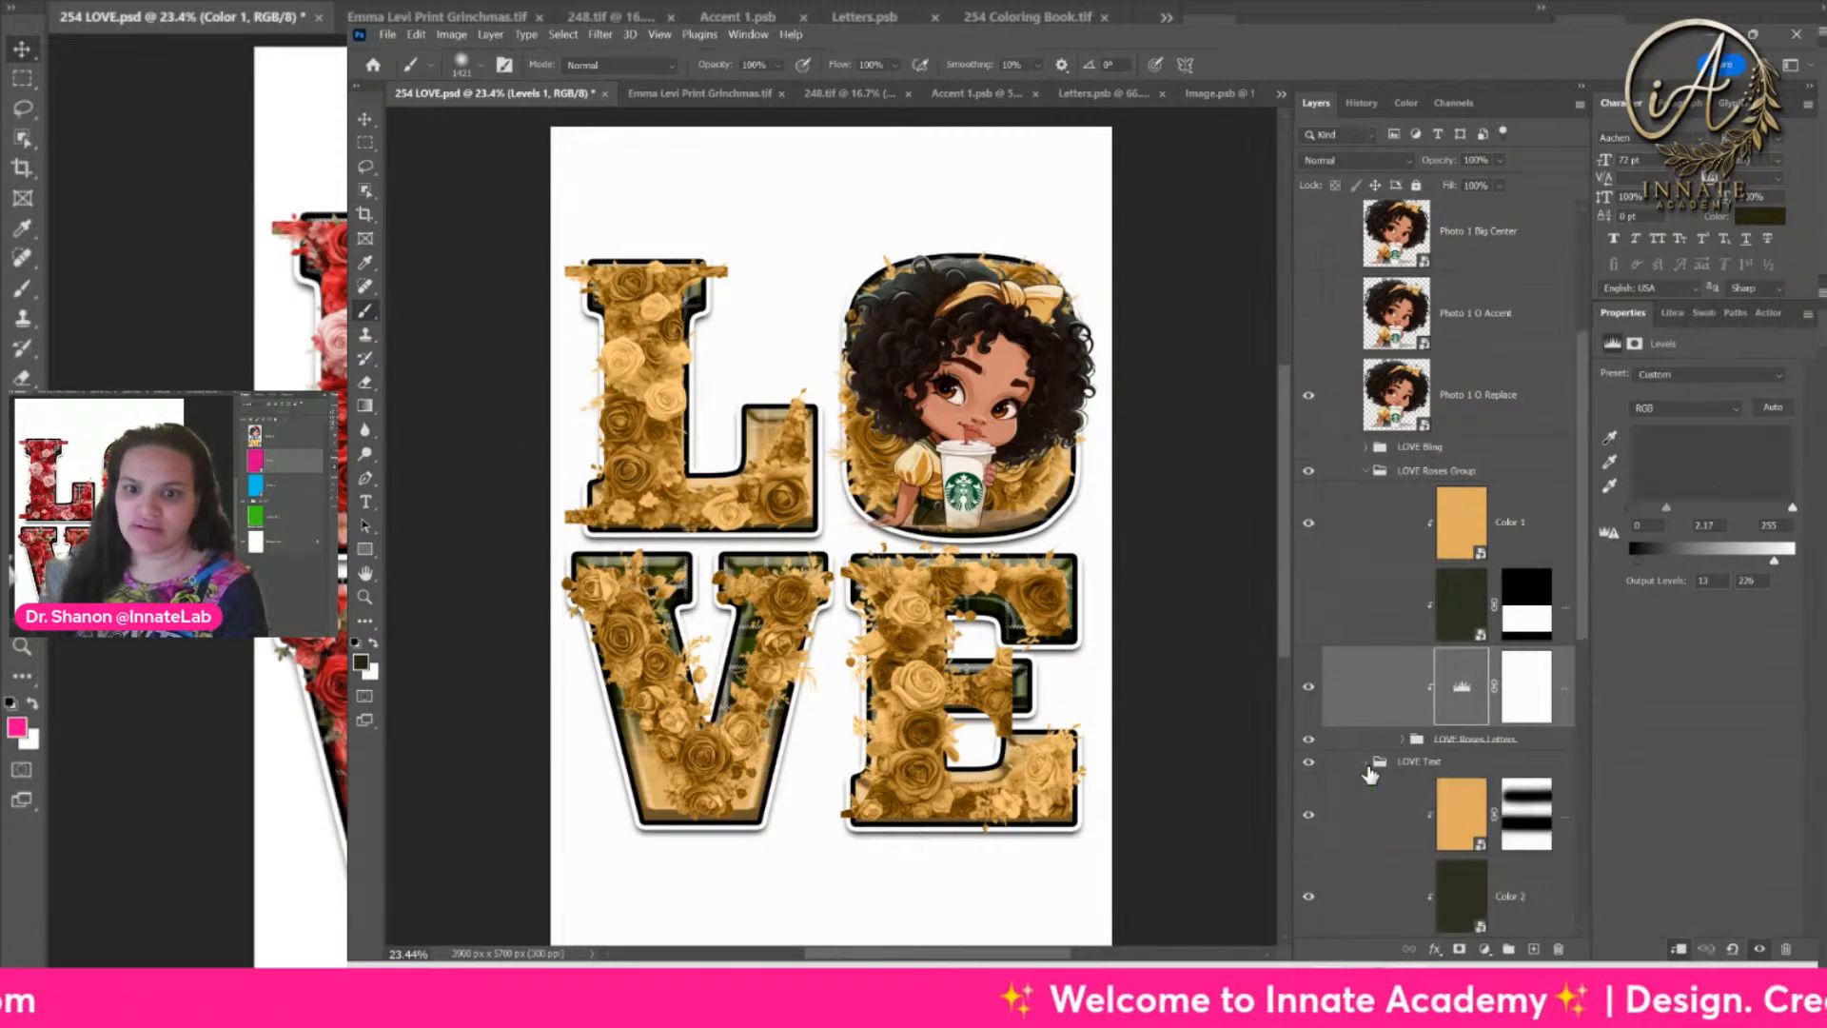
pyautogui.scroll(-5, 1399, 802)
pyautogui.scroll(2, 1371, 457)
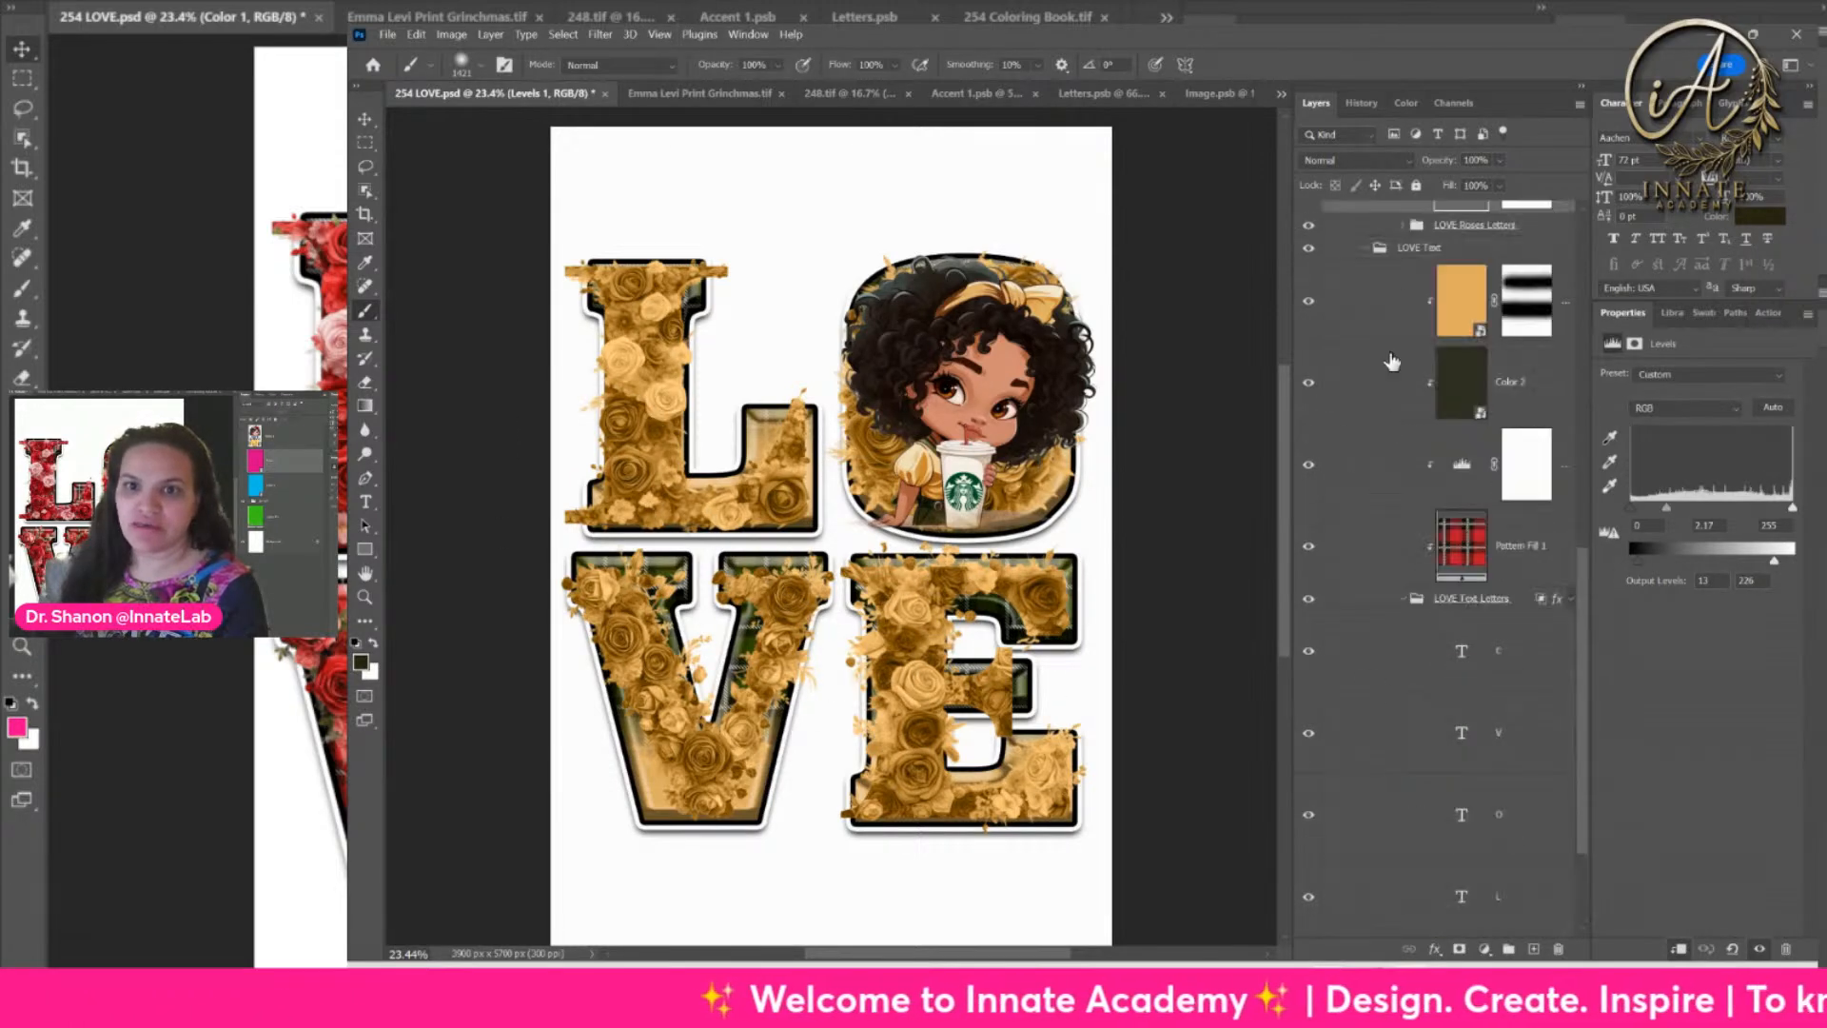
pyautogui.click(1310, 304)
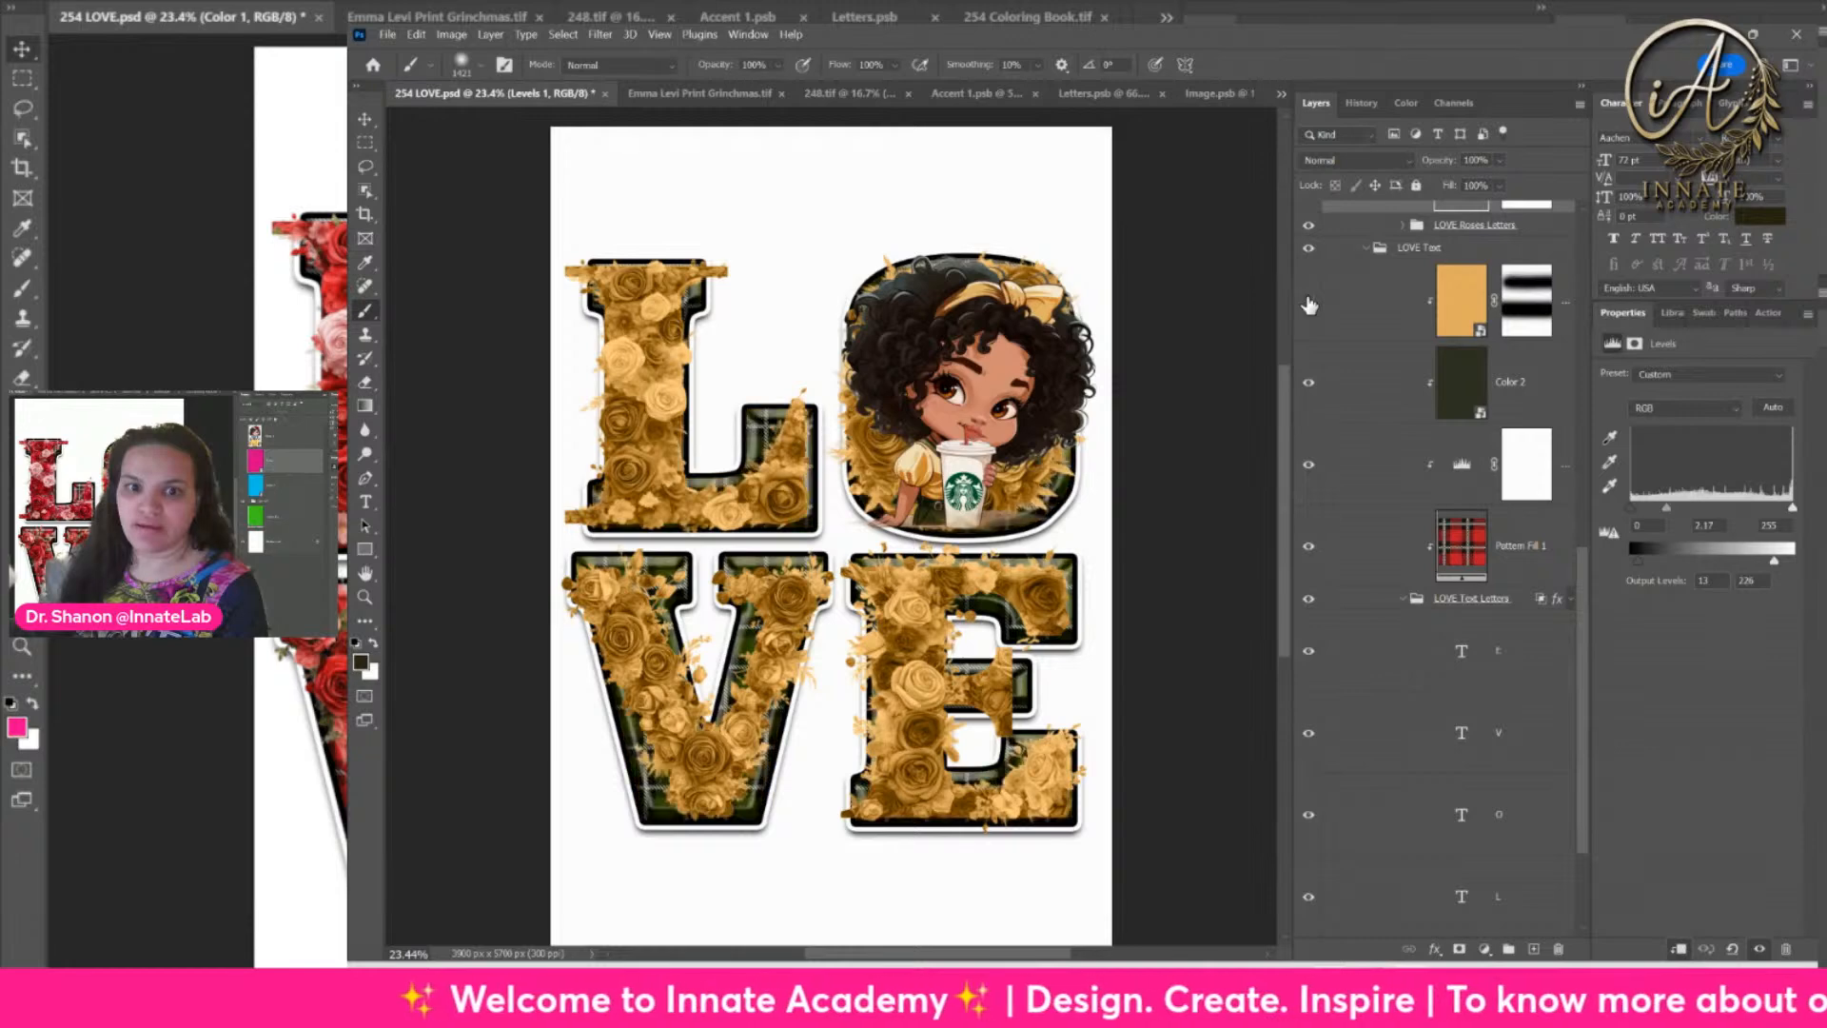
pyautogui.scroll(1, 873, 683)
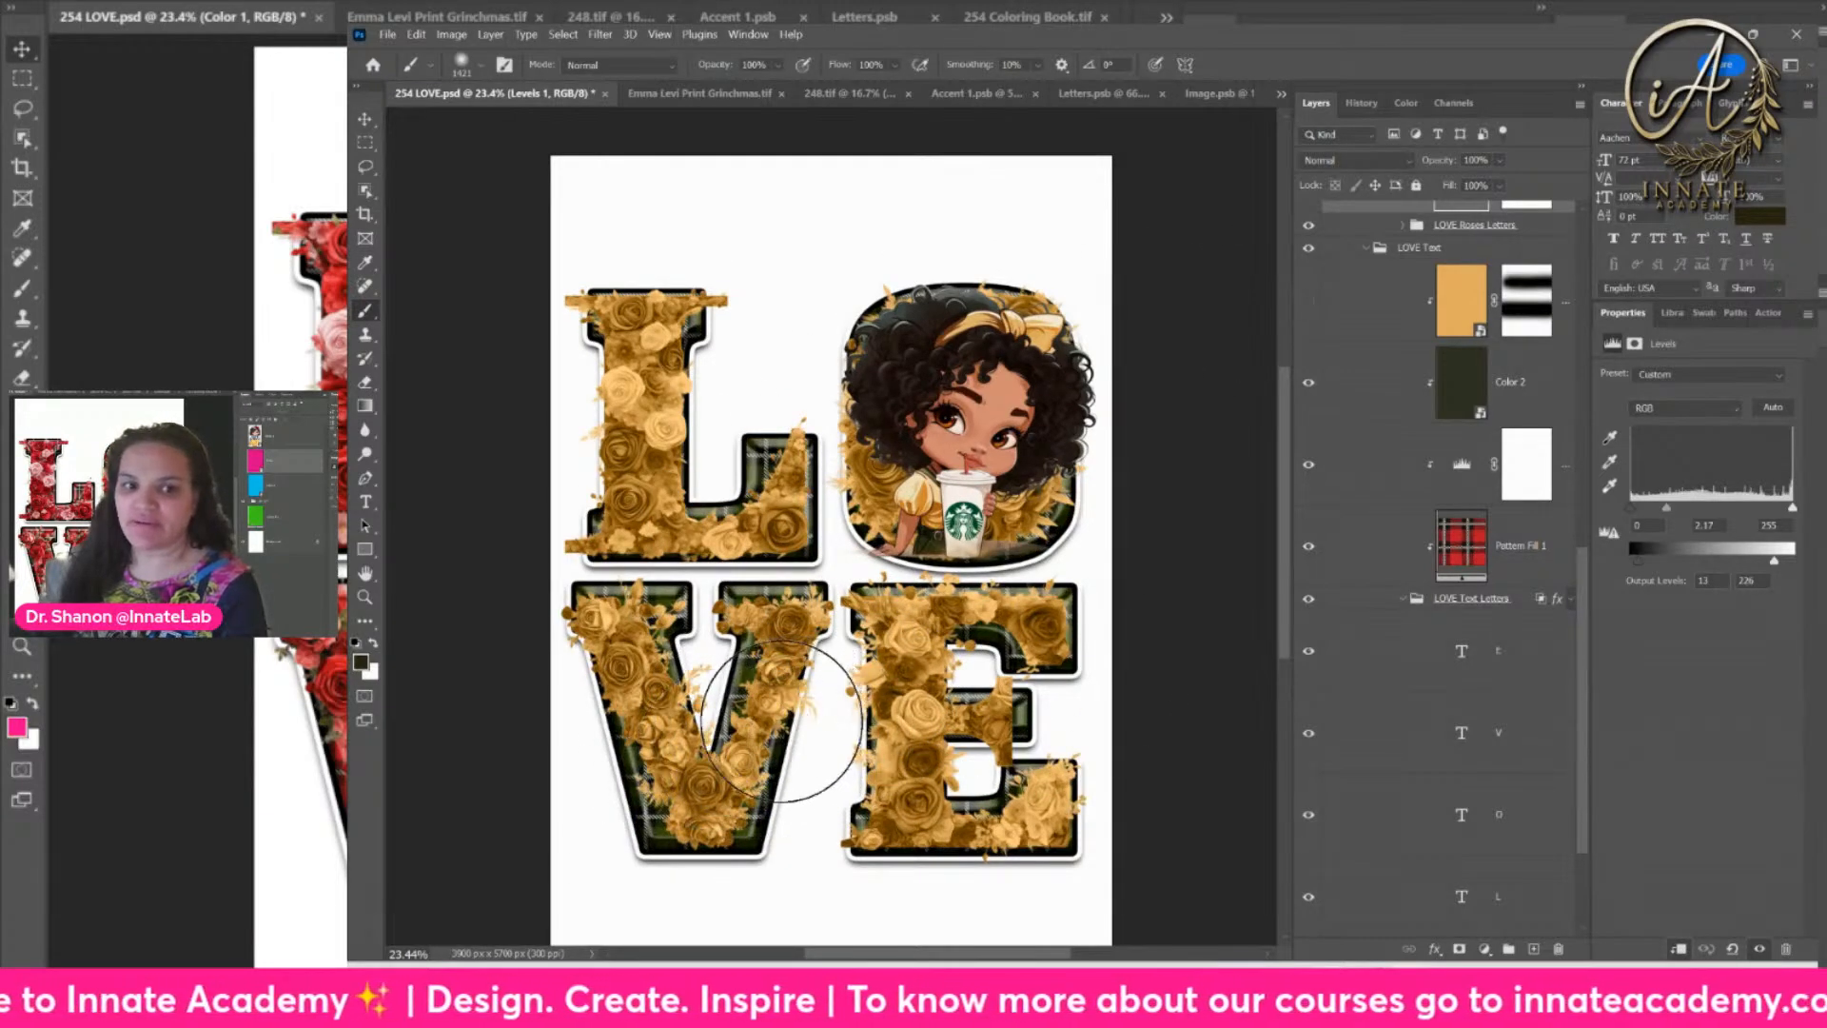
pyautogui.scroll(3, 1447, 463)
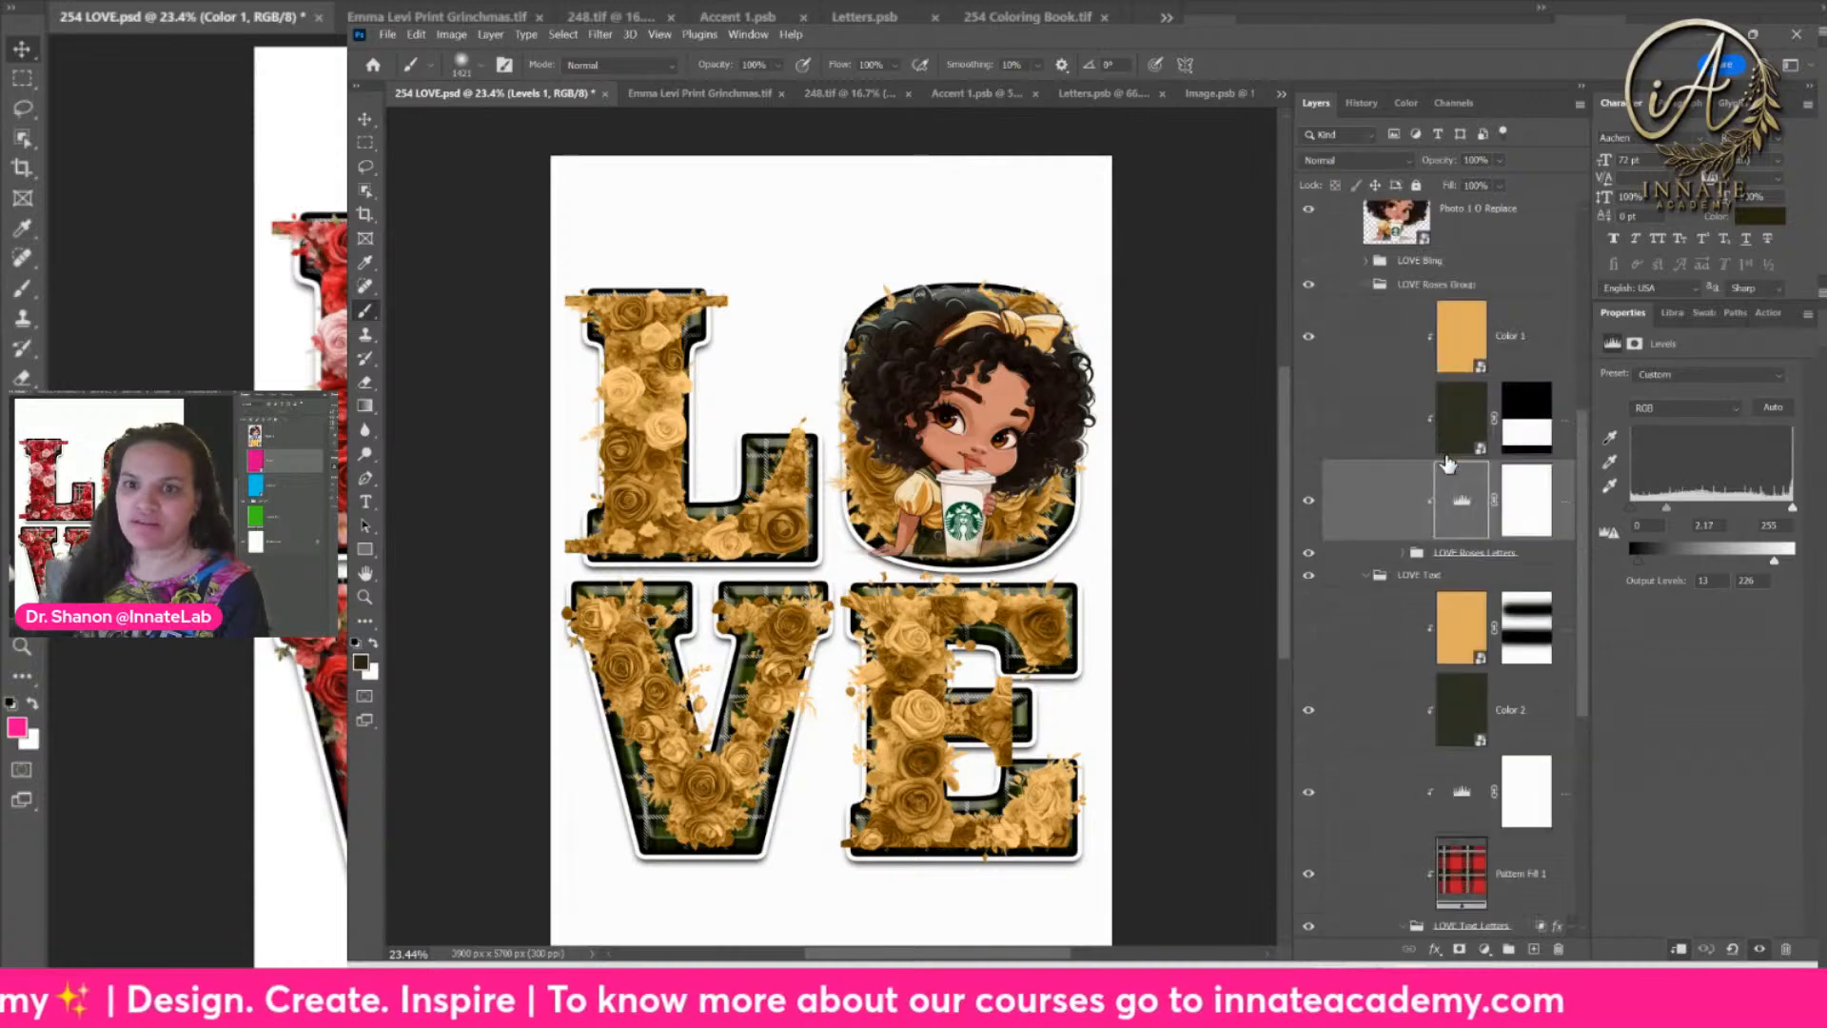
# Step: Show the Color 2 layer in the LOVE Roses Group and add a layer mask to its Color 1 layer
pyautogui.click(1483, 405)
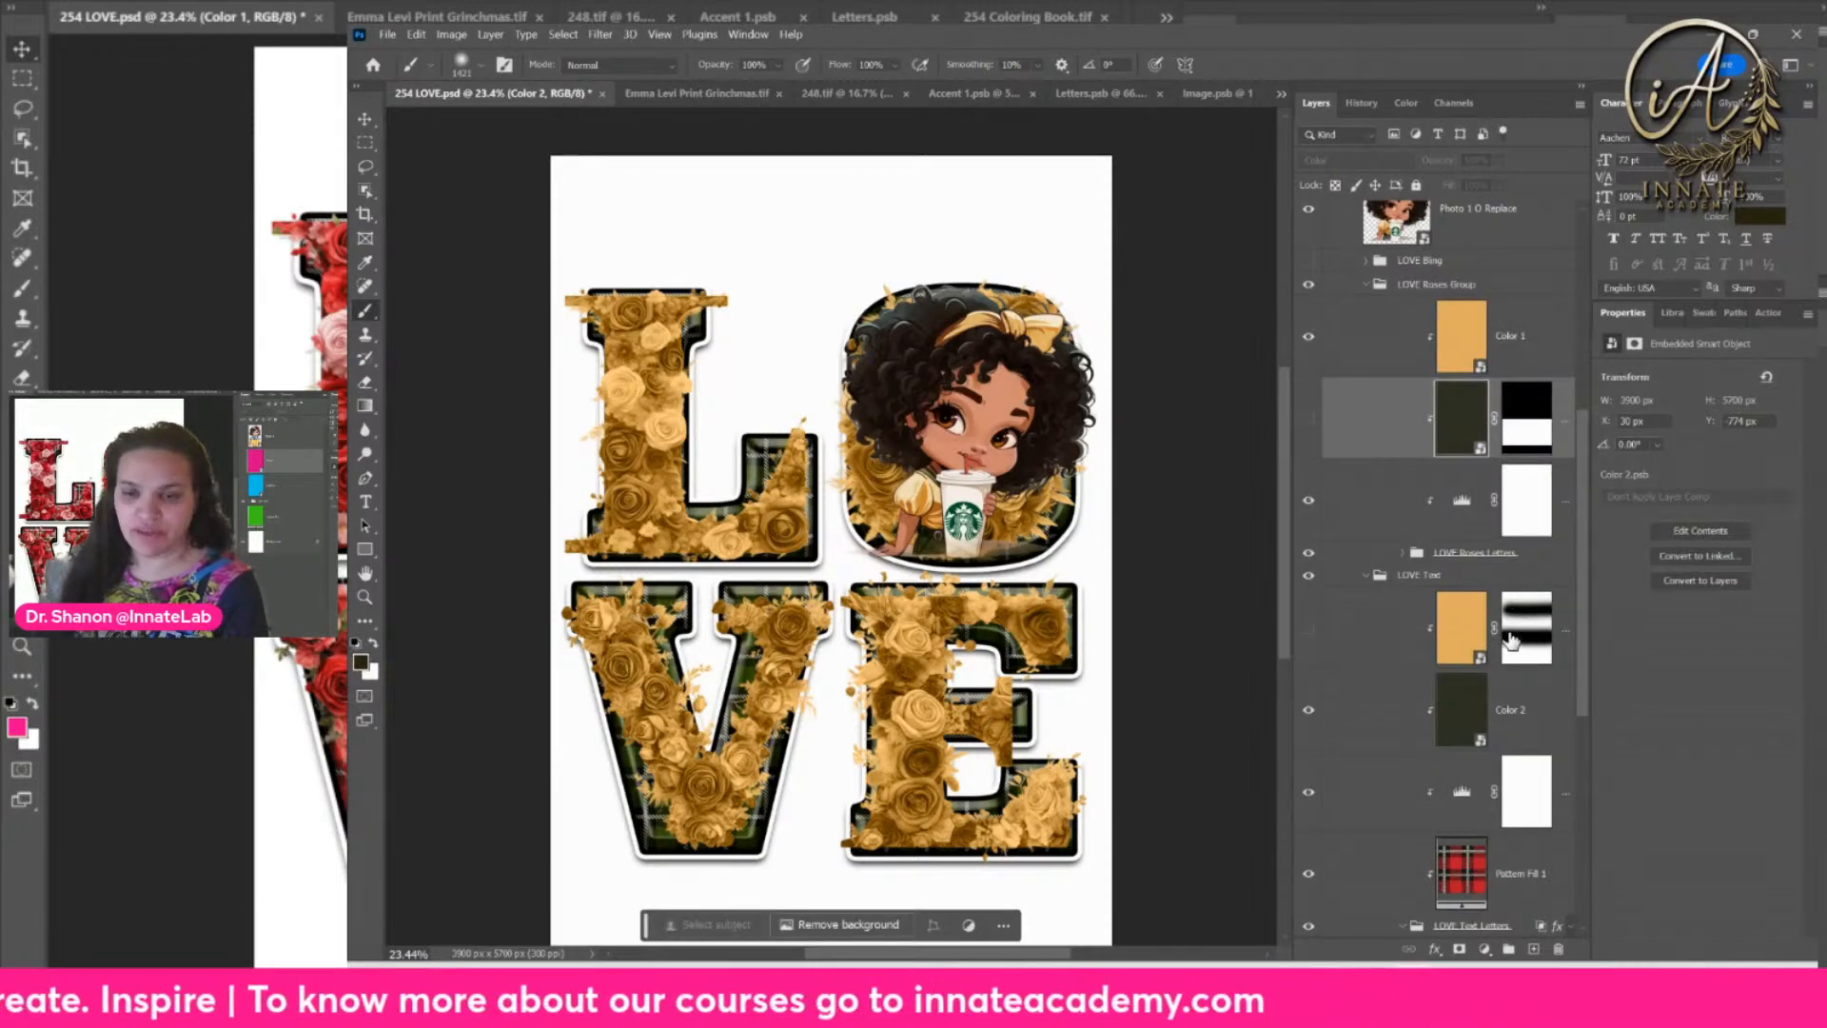
pyautogui.click(1310, 419)
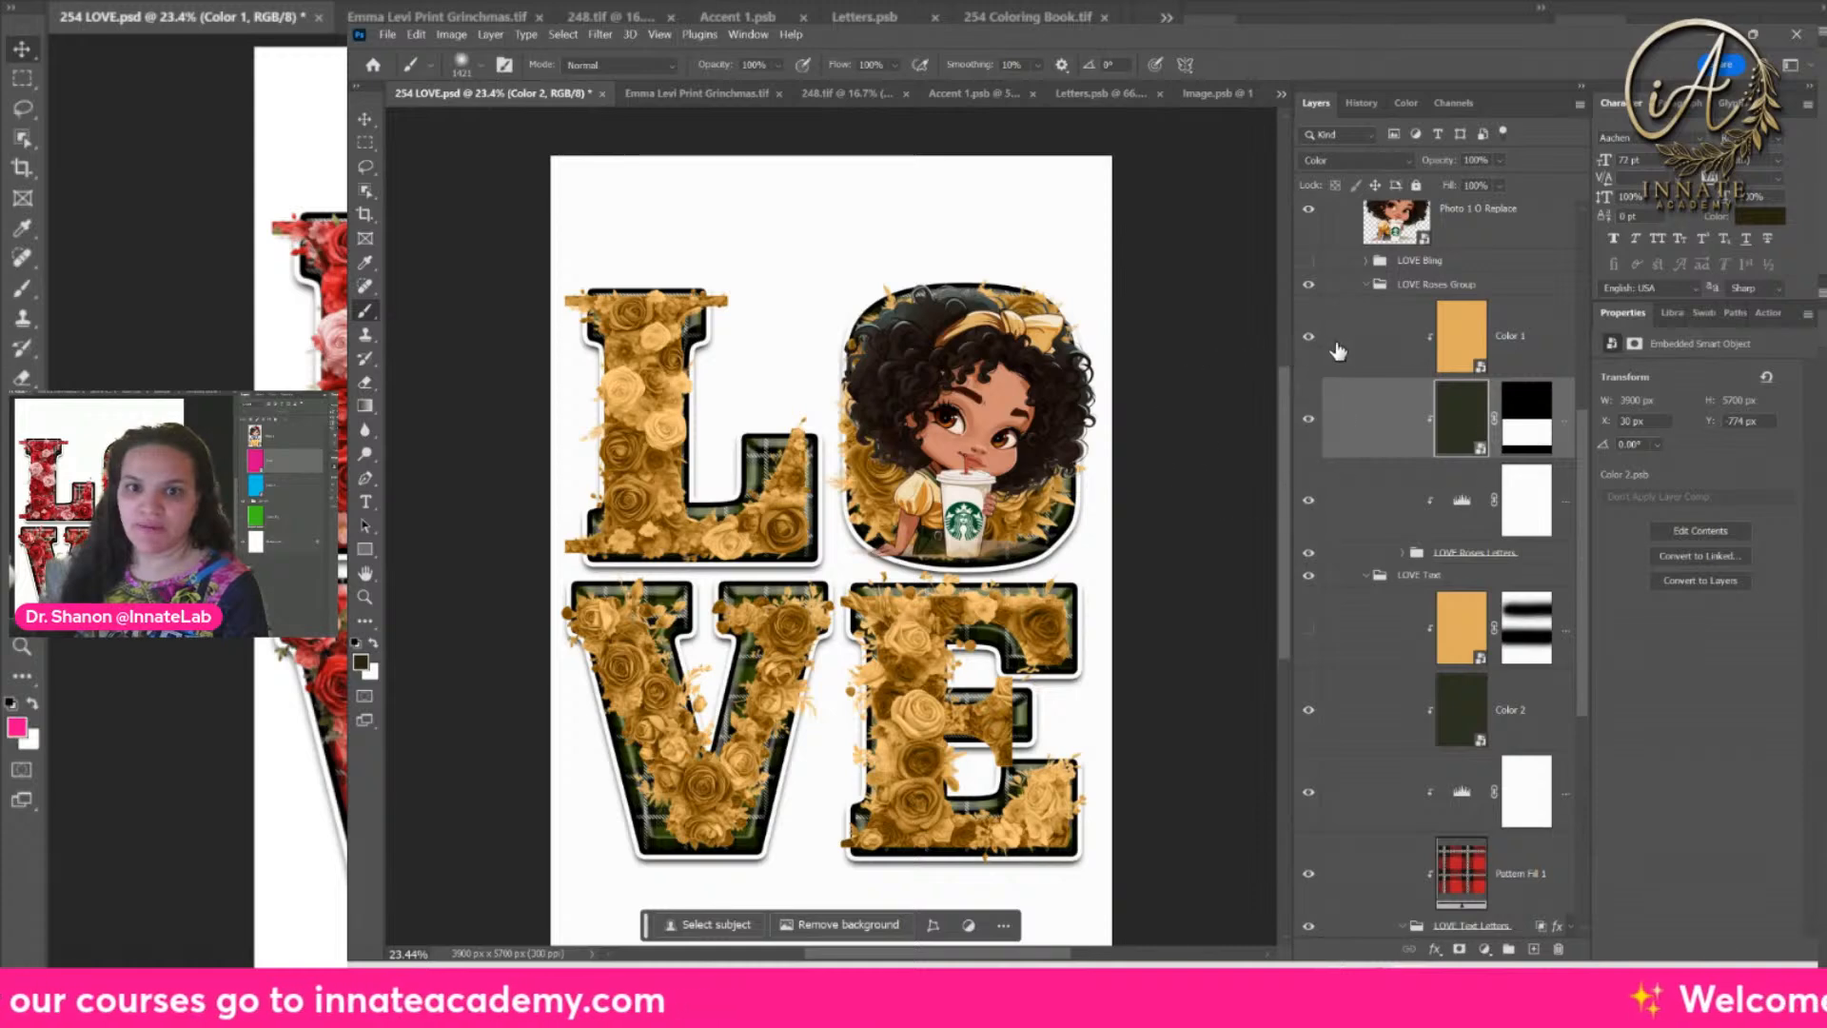
pyautogui.click(1510, 353)
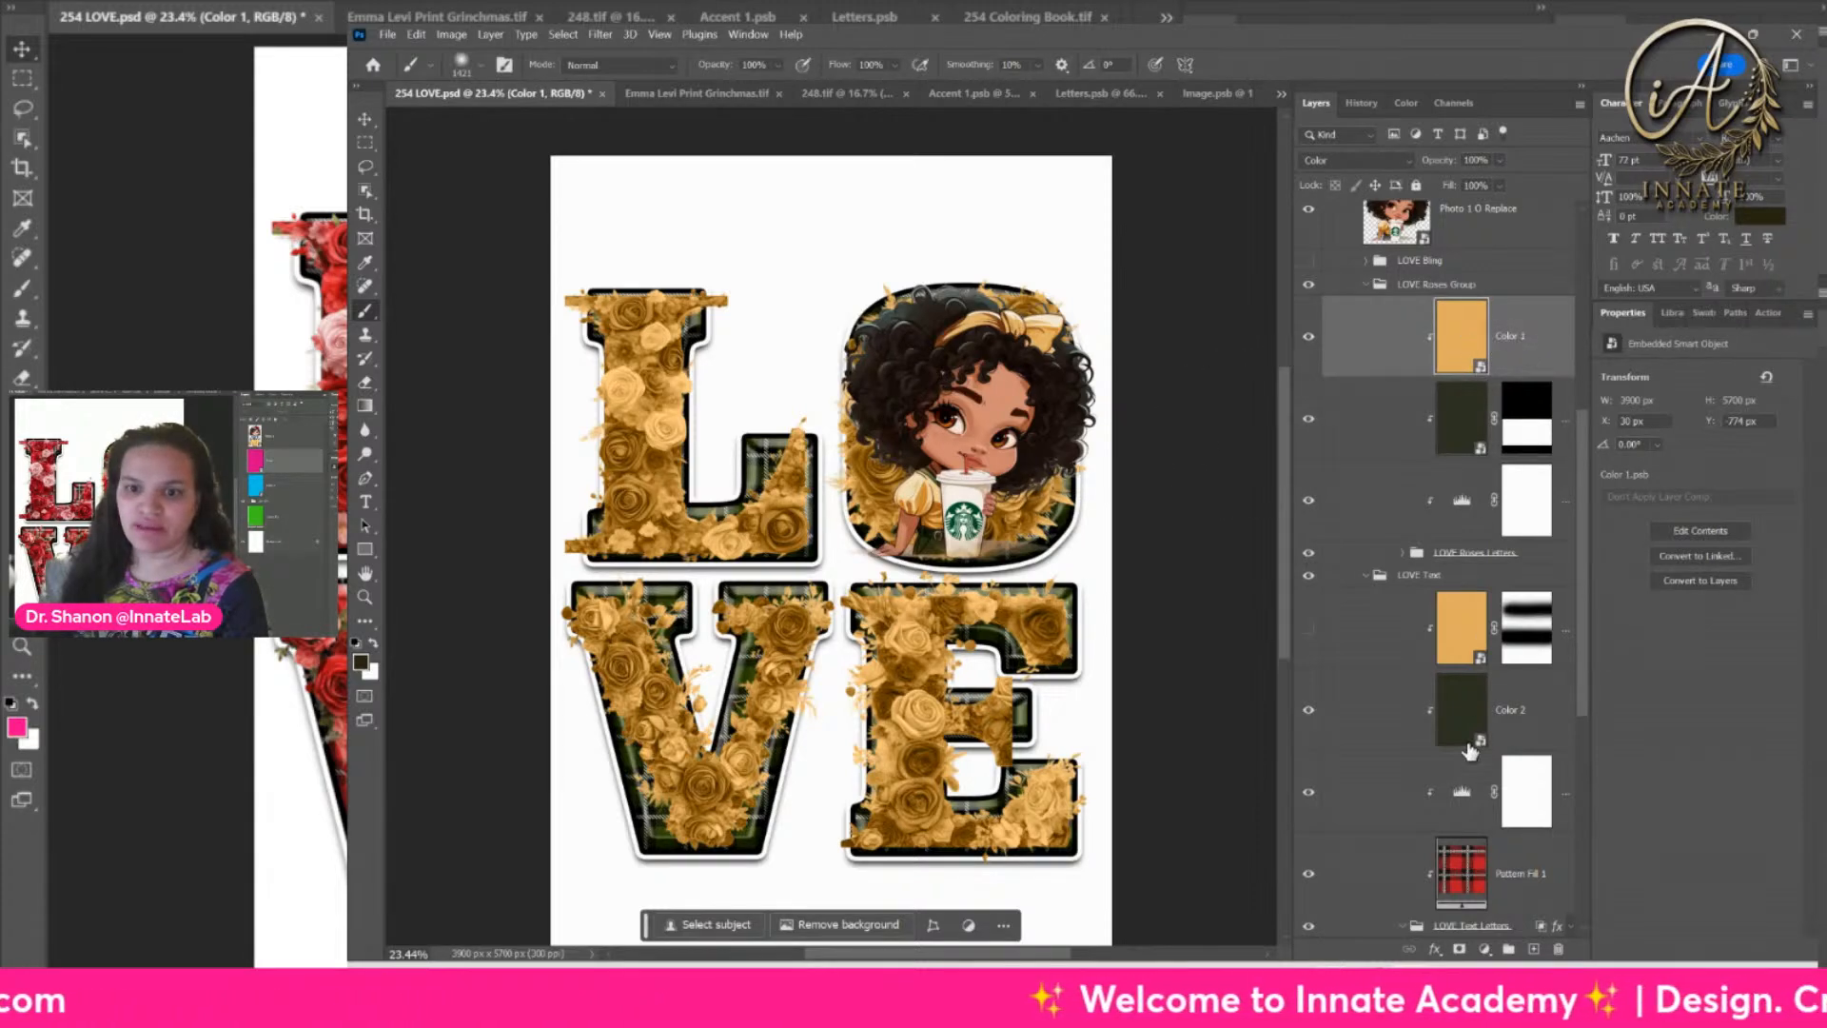
pyautogui.click(1461, 948)
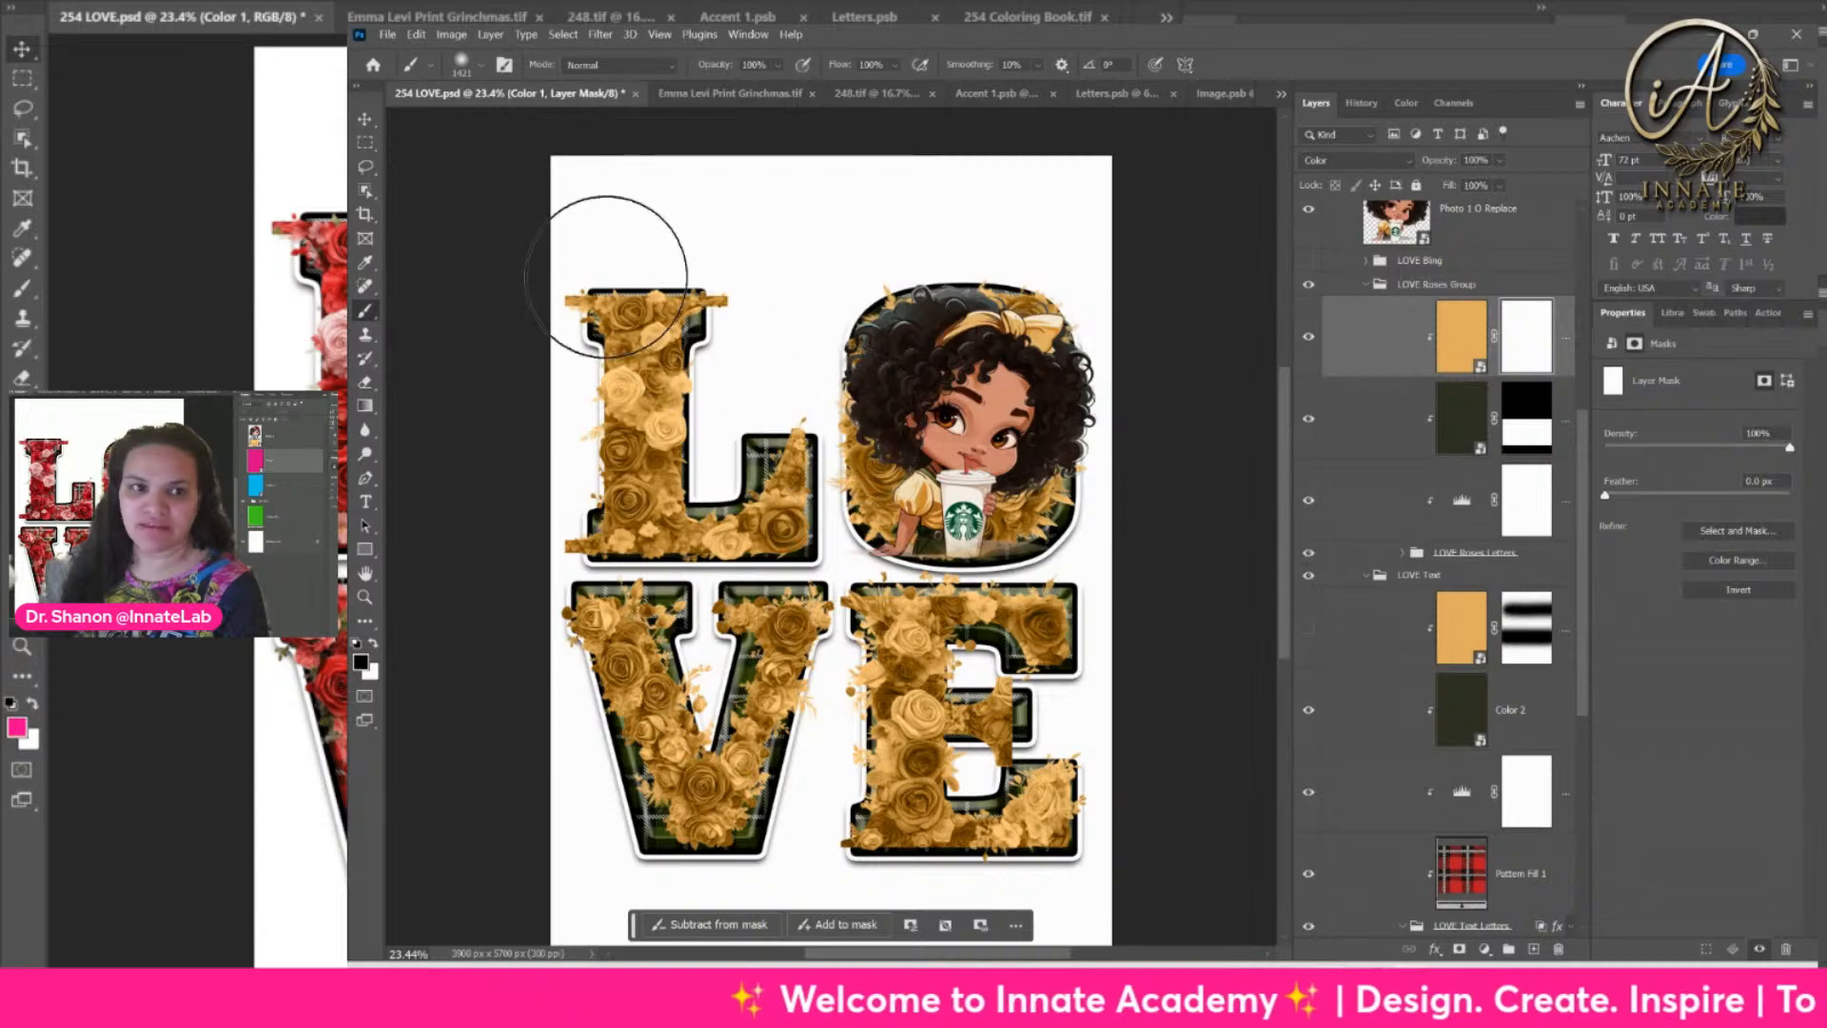
# Step: Brush black on the roses' Color 1 mask over the sprig at the upper-left end of the letter L
pyautogui.hotkey('ctrl', '+')
pyautogui.hotkey('ctrl', '+')
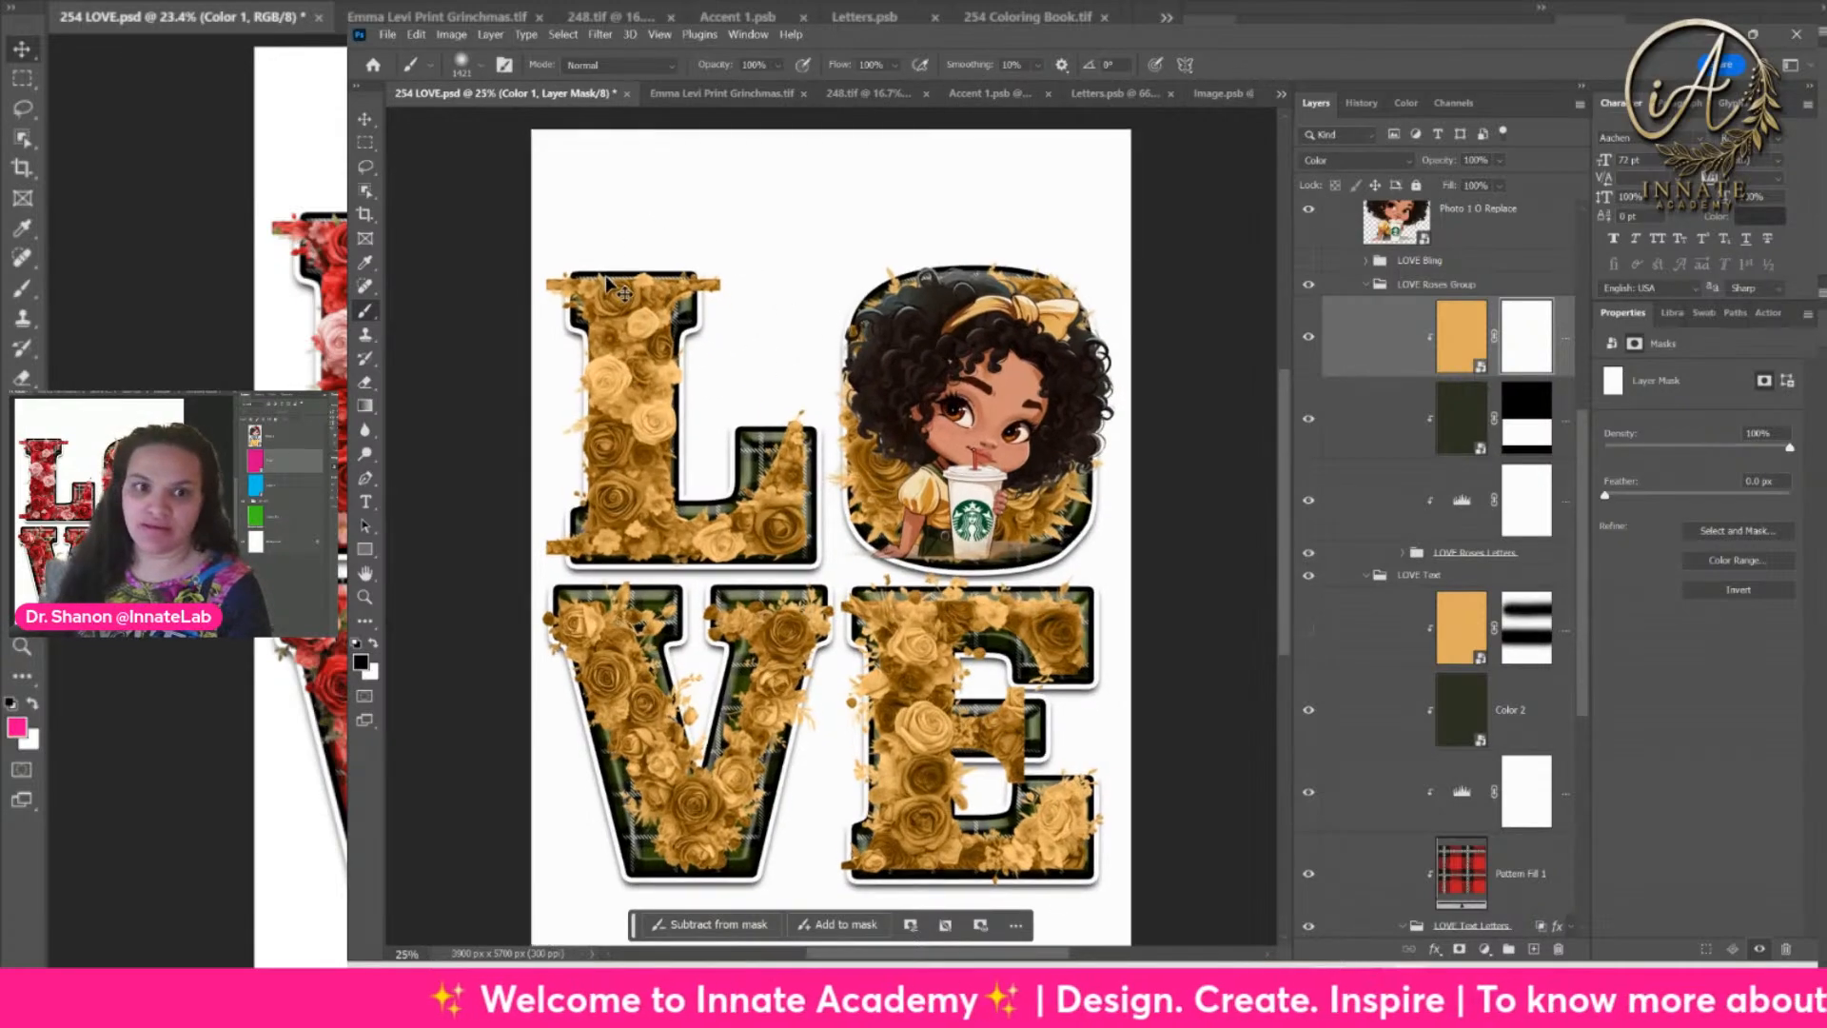
pyautogui.hotkey('ctrl', '+')
pyautogui.moveTo(698, 490); pyautogui.dragTo(1024, 687)
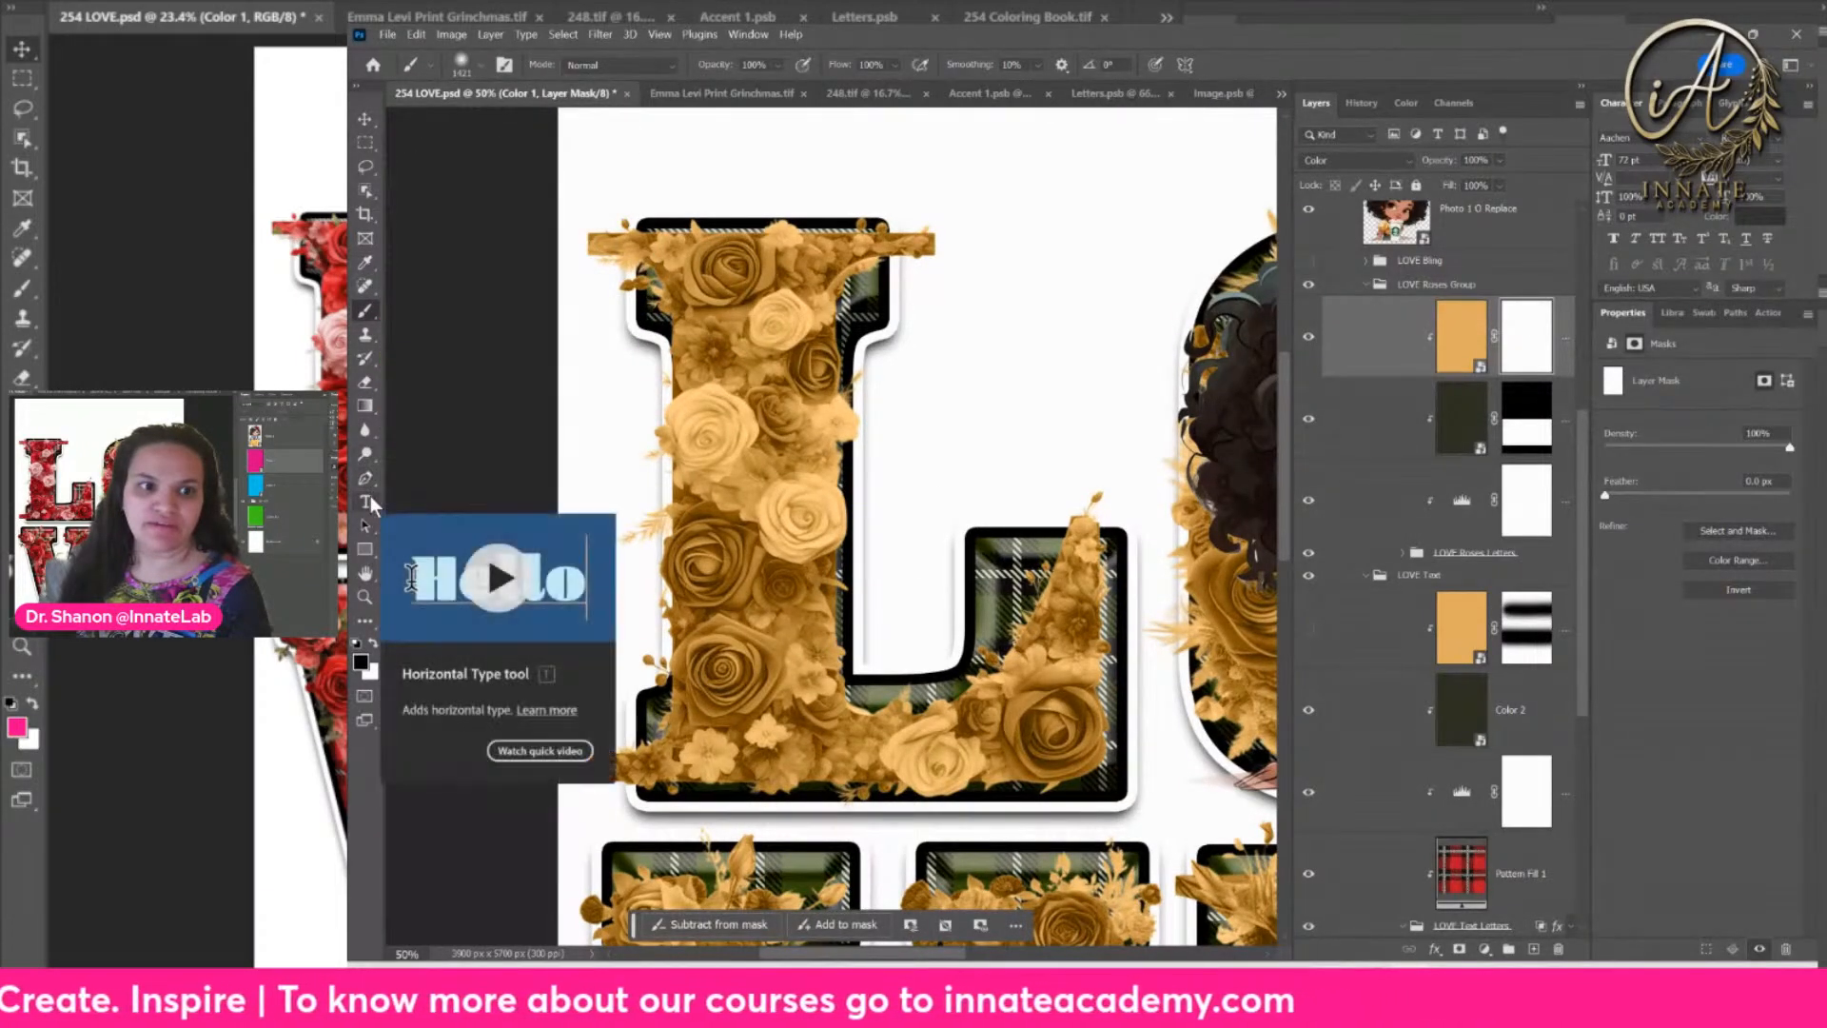
pyautogui.moveTo(817, 361)
pyautogui.mouseDown()
pyautogui.moveTo(742, 369)
pyautogui.moveTo(793, 408)
pyautogui.moveTo(693, 422)
pyautogui.mouseUp()
pyautogui.moveTo(630, 243)
pyautogui.mouseDown()
pyautogui.moveTo(602, 246)
pyautogui.moveTo(637, 279)
pyautogui.moveTo(619, 295)
pyautogui.mouseUp()
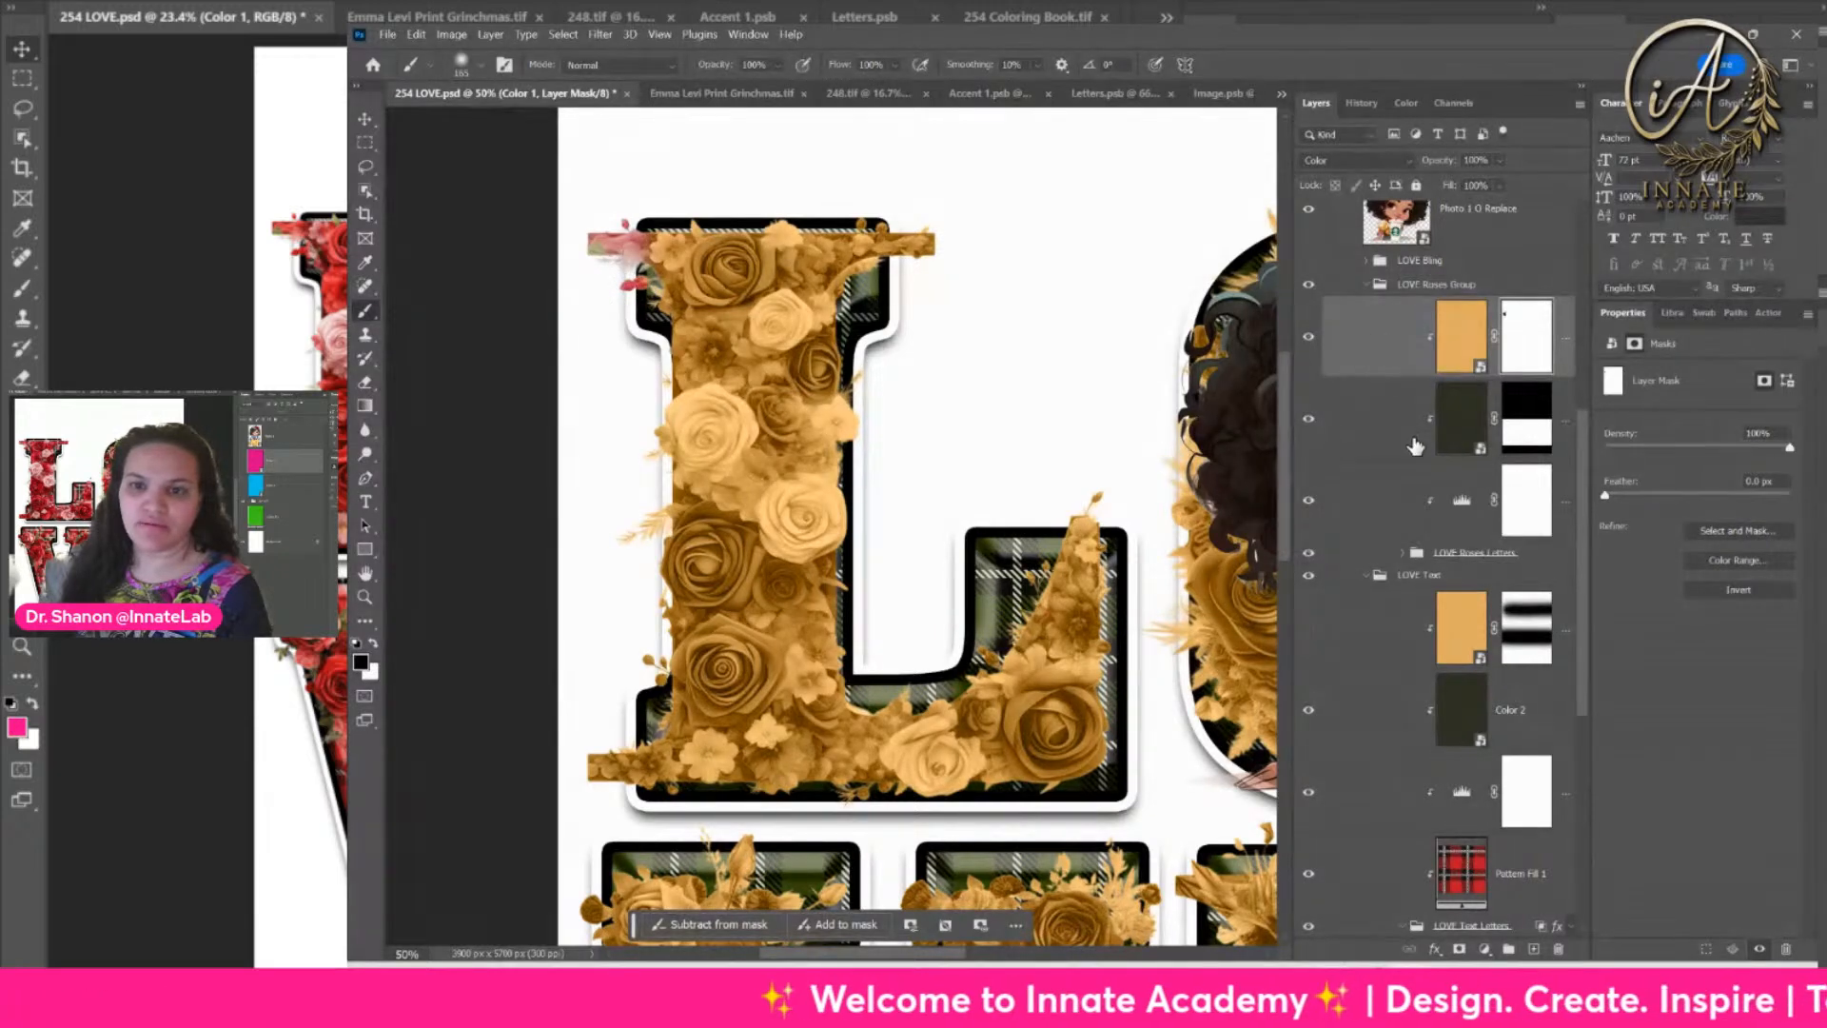
# Step: Delete the layer mask from Color 2 in the LOVE Roses Group and undo the stray brush stroke
pyautogui.click(1522, 419)
pyautogui.scroll(3, 1522, 418)
pyautogui.rightClick(1523, 573)
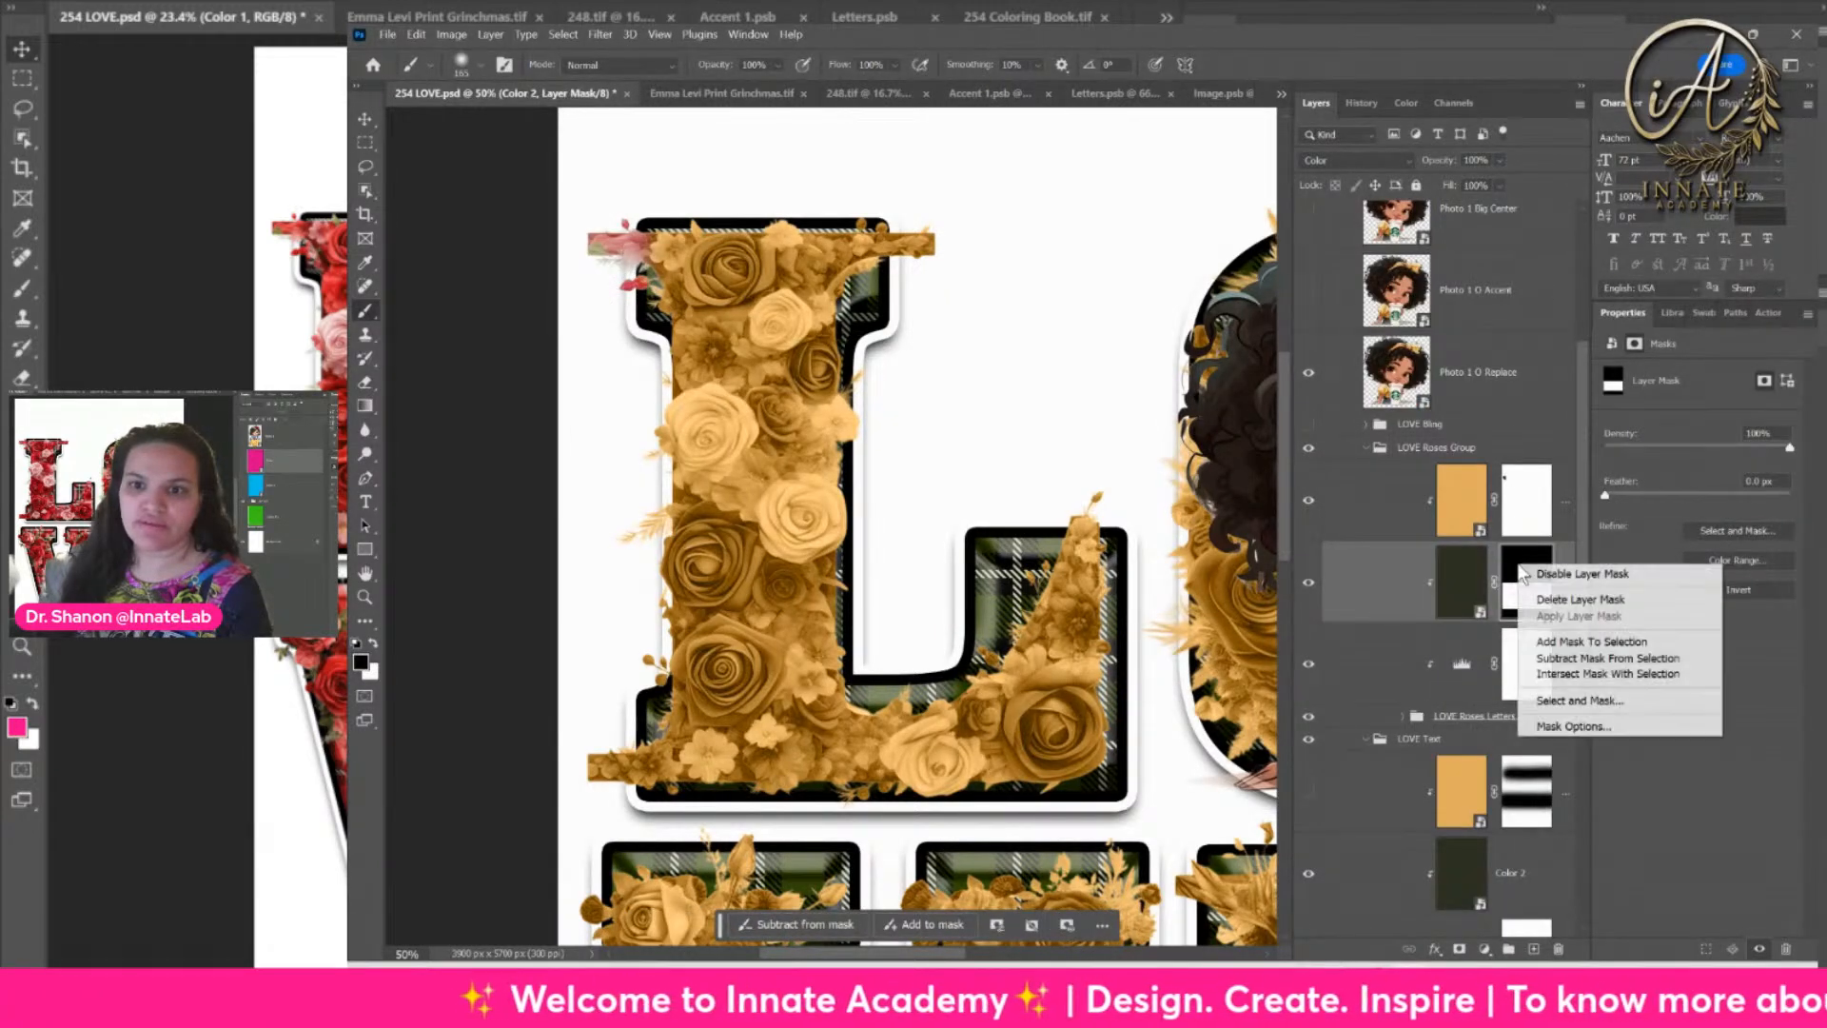
pyautogui.click(1561, 598)
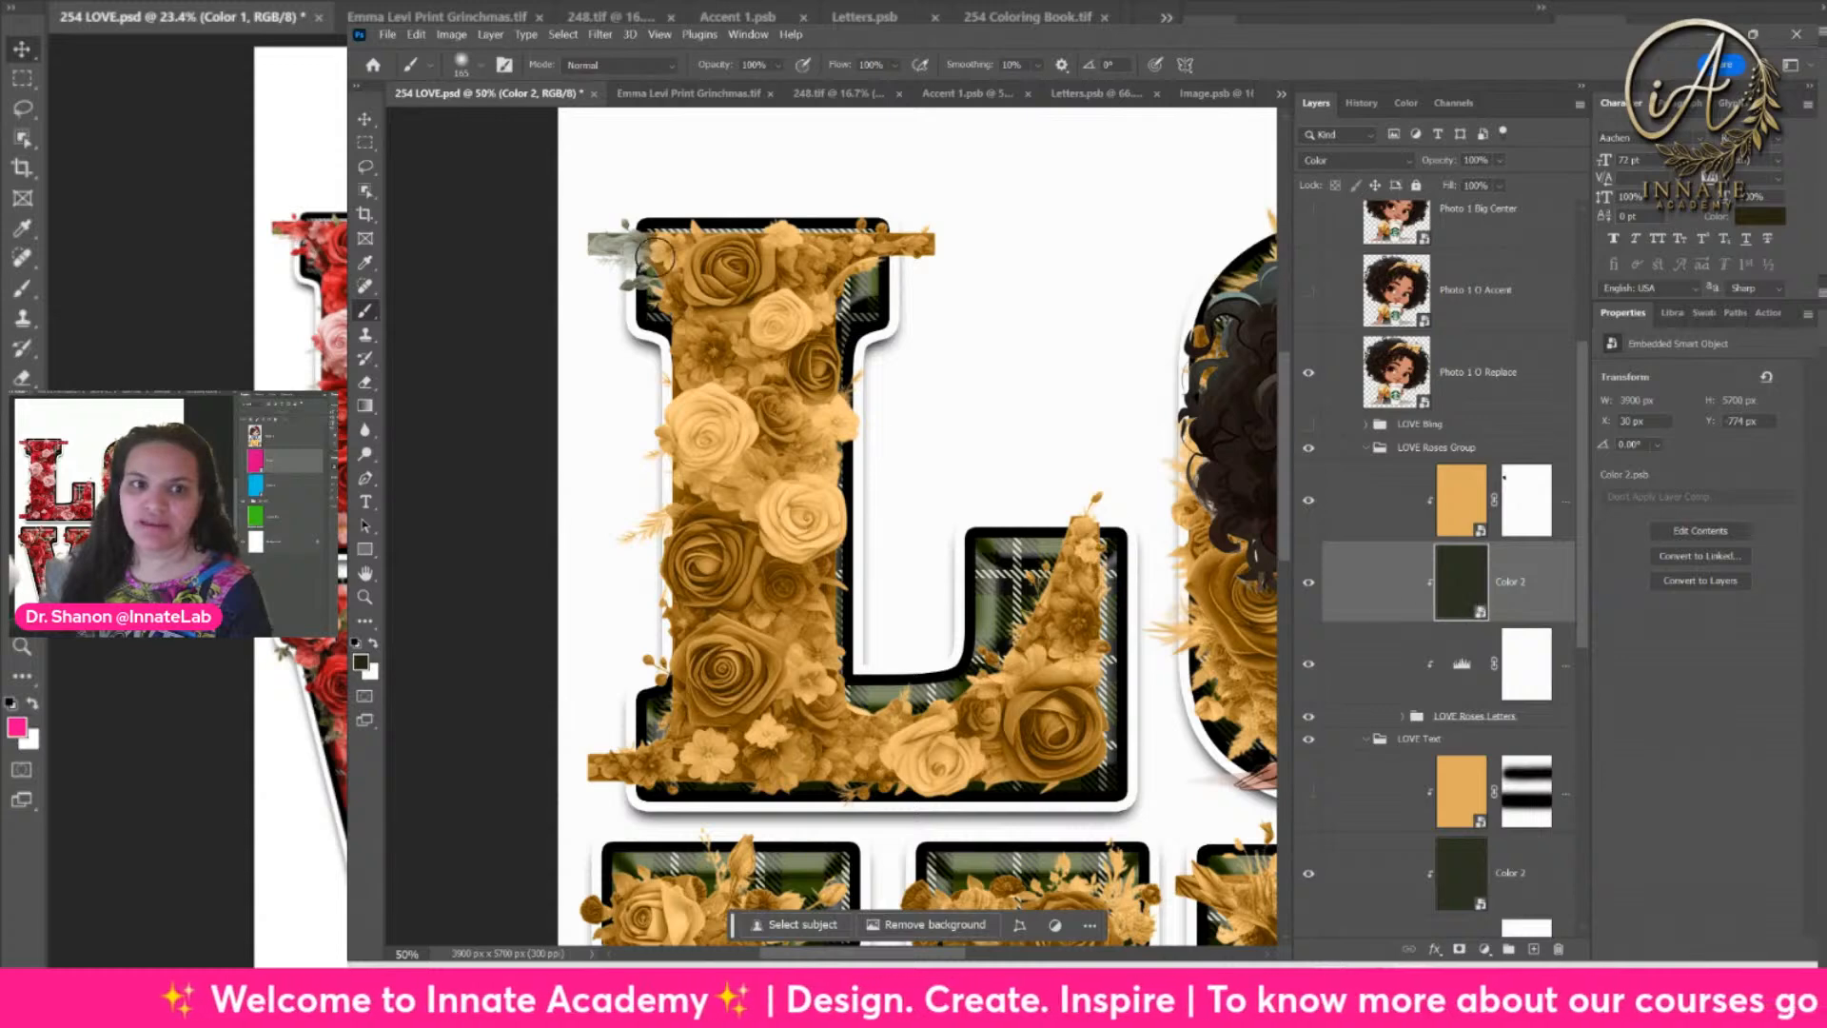
pyautogui.moveTo(837, 301); pyautogui.dragTo(888, 277)
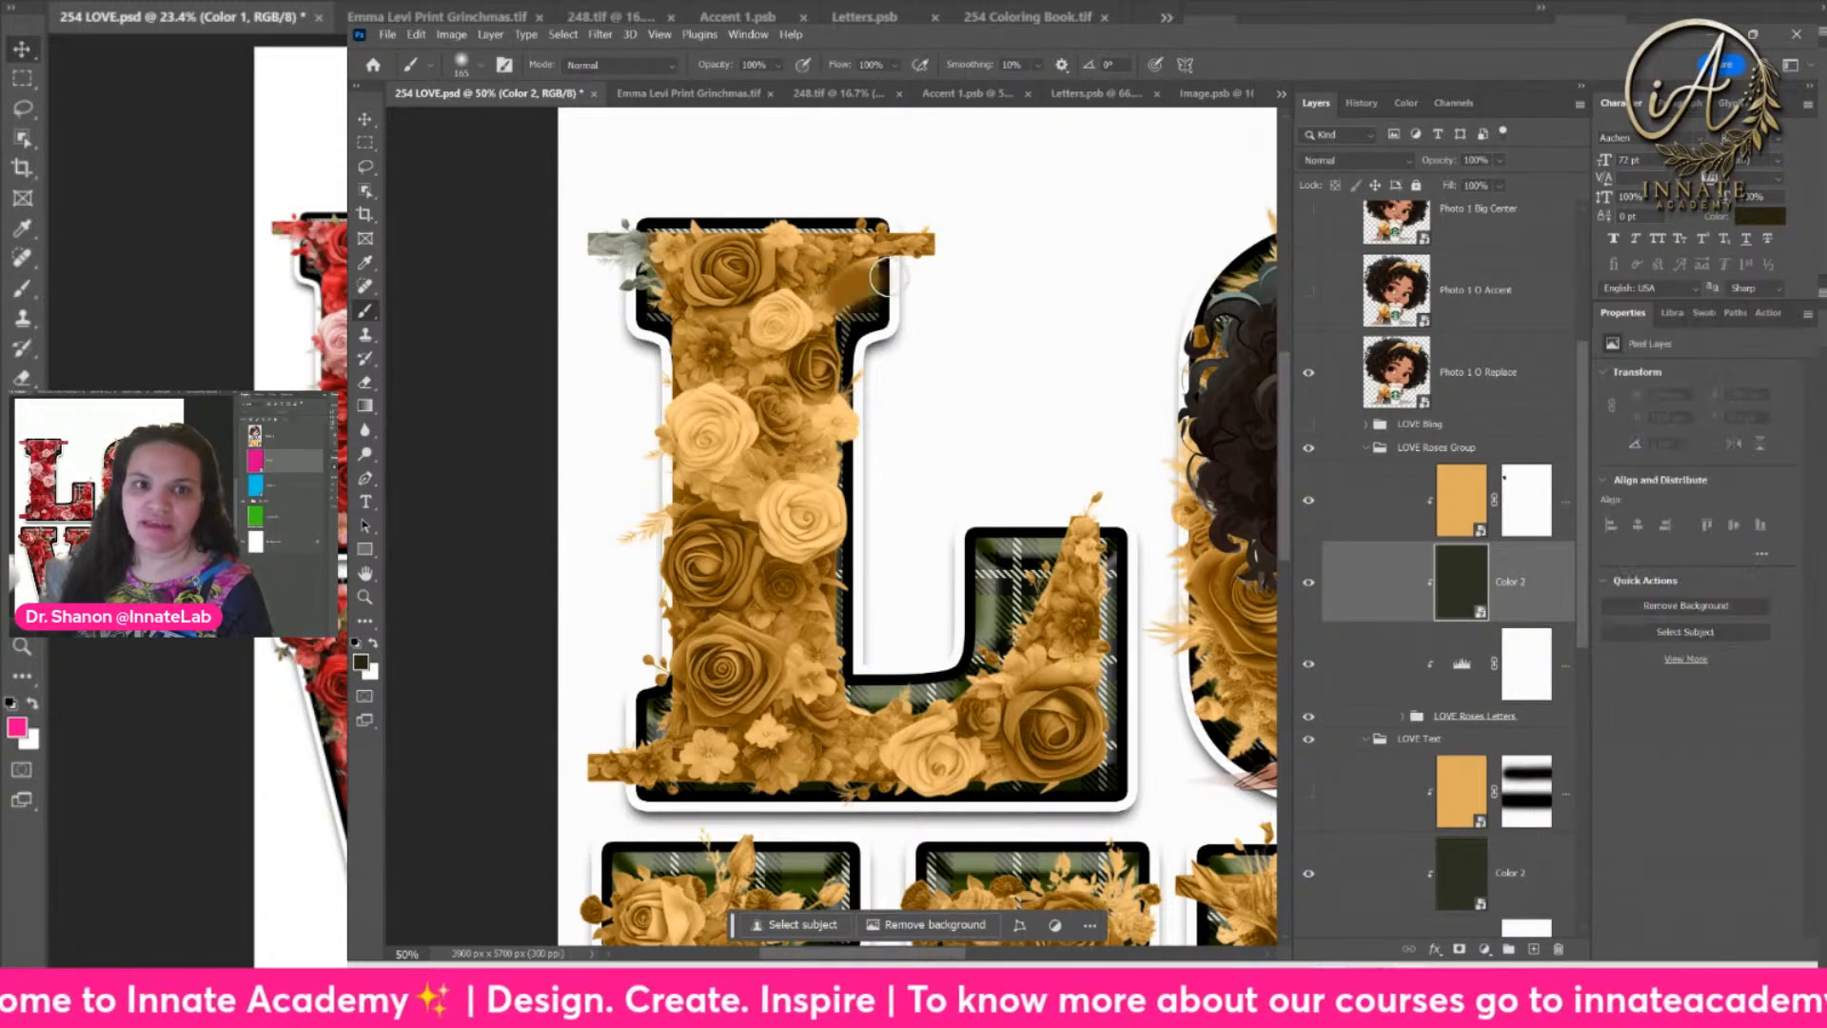
pyautogui.hotkey('ctrl', 'z')
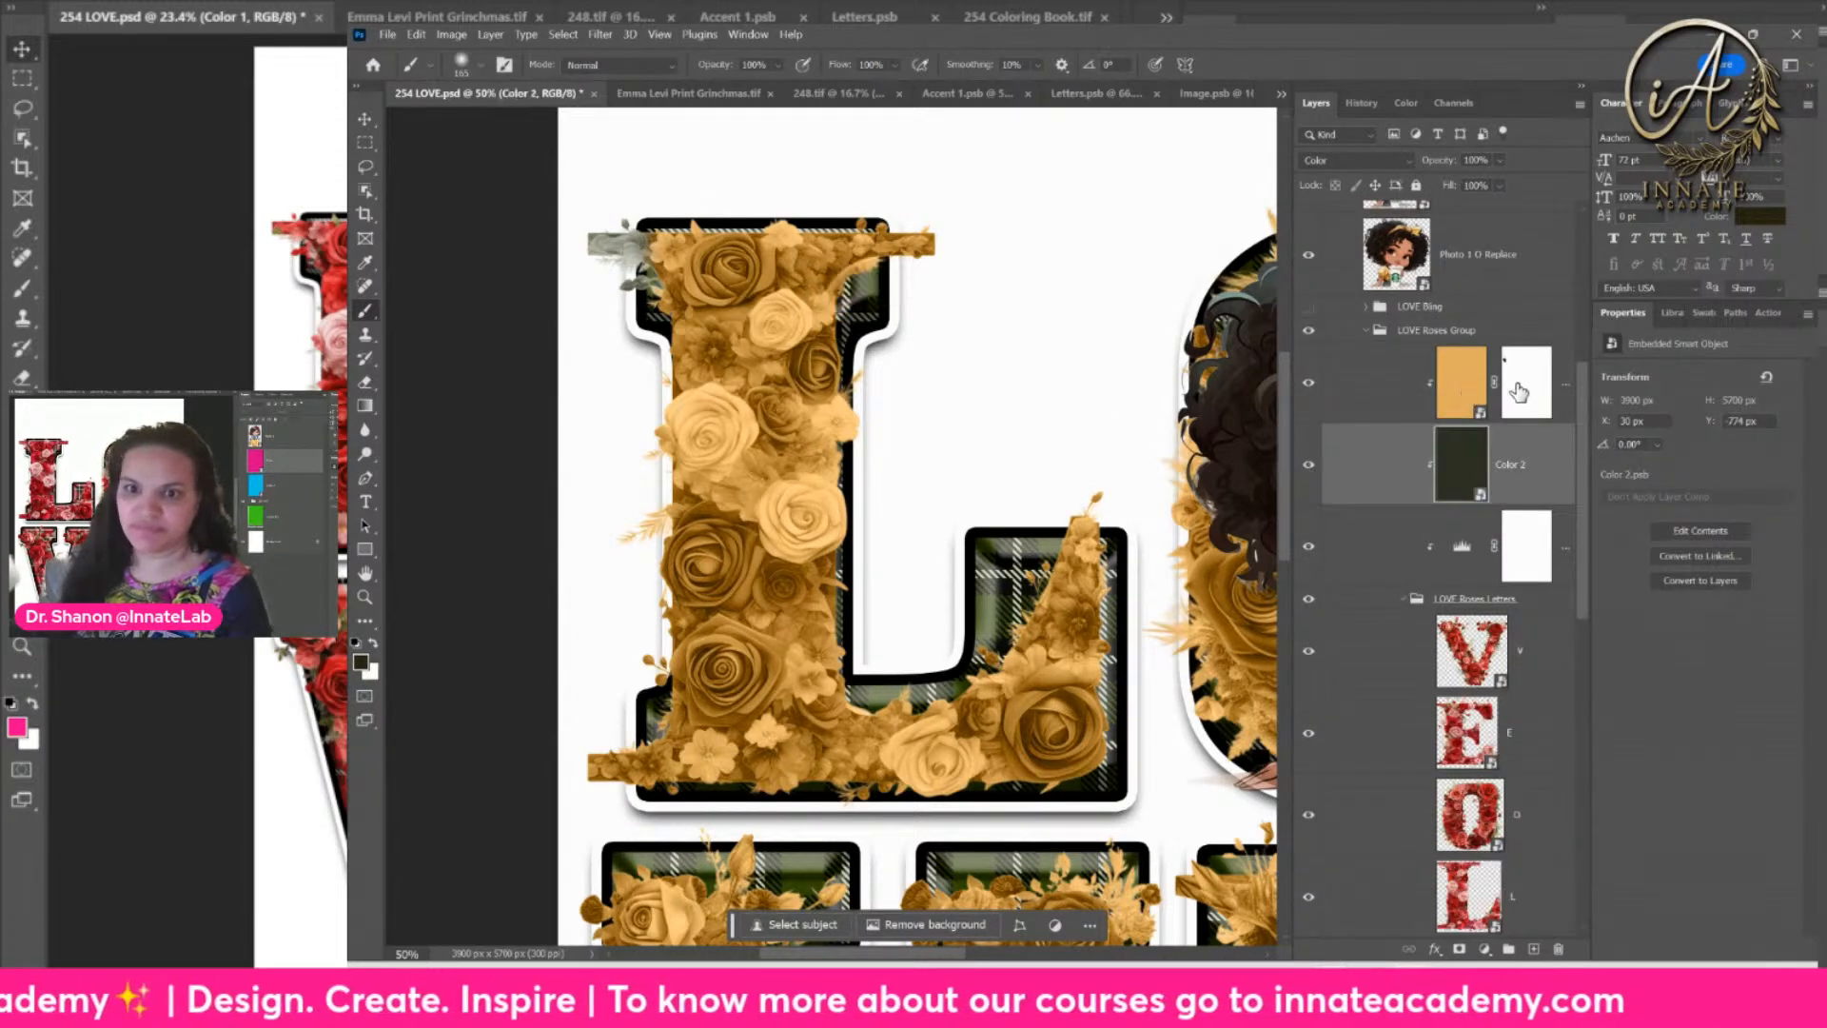
# Step: Brush black on the roses' Color 1 mask over patches of flowers on the L to bring in Color 2
pyautogui.click(1513, 390)
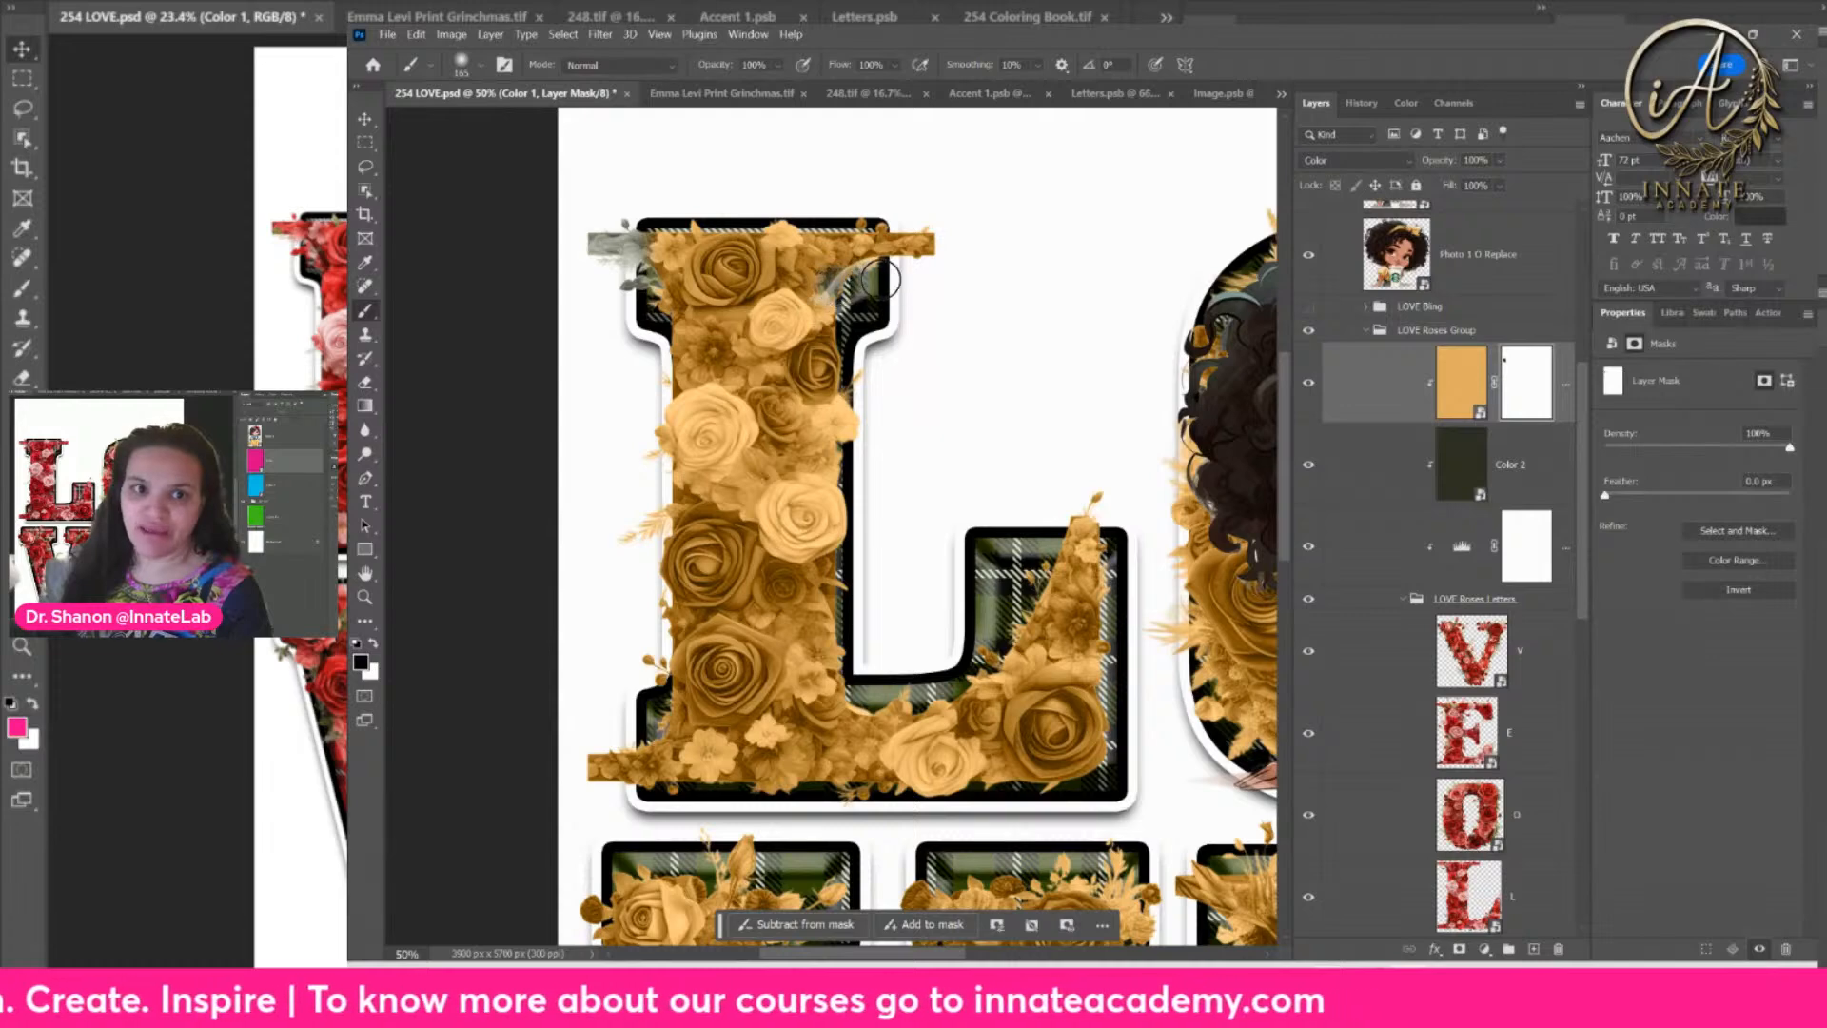
pyautogui.moveTo(644, 463)
pyautogui.mouseDown()
pyautogui.moveTo(736, 477)
pyautogui.moveTo(723, 521)
pyautogui.mouseUp()
pyautogui.moveTo(759, 460)
pyautogui.mouseDown()
pyautogui.moveTo(835, 435)
pyautogui.moveTo(817, 451)
pyautogui.moveTo(847, 416)
pyautogui.moveTo(792, 443)
pyautogui.mouseUp()
pyautogui.moveTo(864, 729)
pyautogui.mouseDown()
pyautogui.moveTo(835, 752)
pyautogui.moveTo(875, 718)
pyautogui.moveTo(858, 766)
pyautogui.moveTo(786, 718)
pyautogui.moveTo(820, 772)
pyautogui.mouseUp()
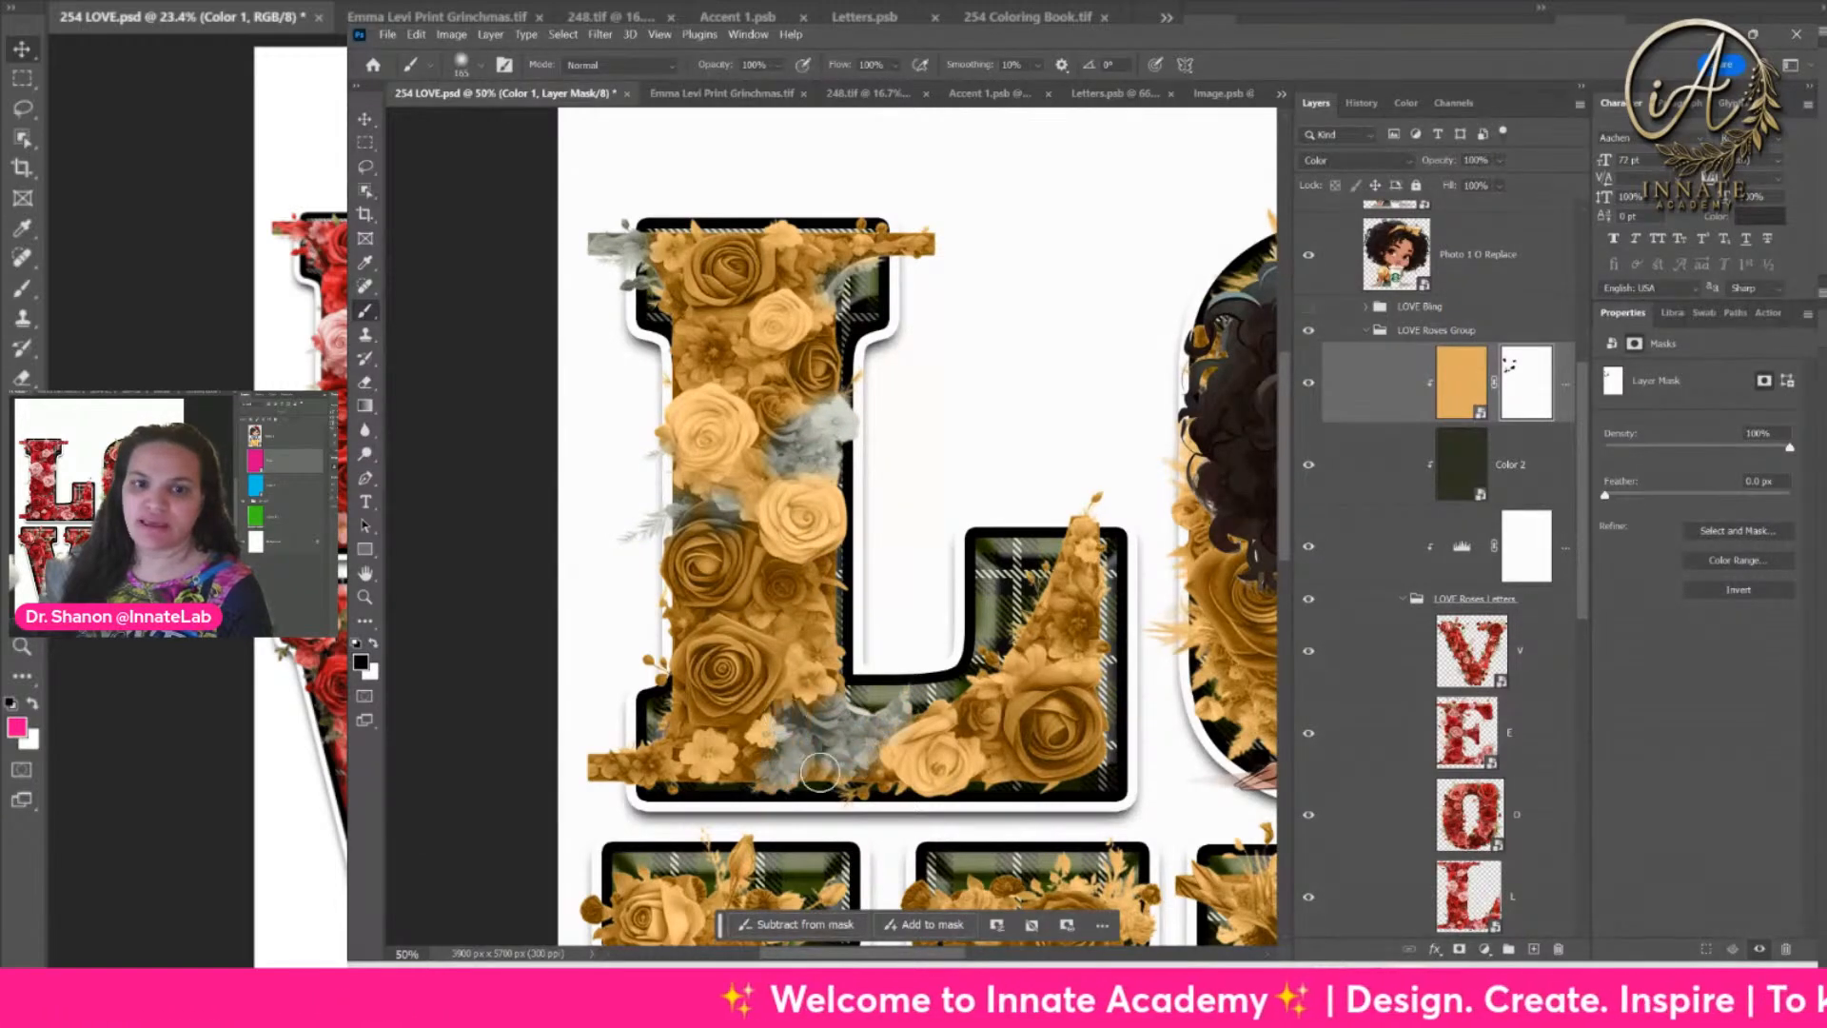
# Step: Delete the layer mask from the roses' Color 1 layer and hide that layer so the roses take Color 2
pyautogui.rightClick(1592, 395)
pyautogui.click(1527, 390)
pyautogui.rightClick(1529, 397)
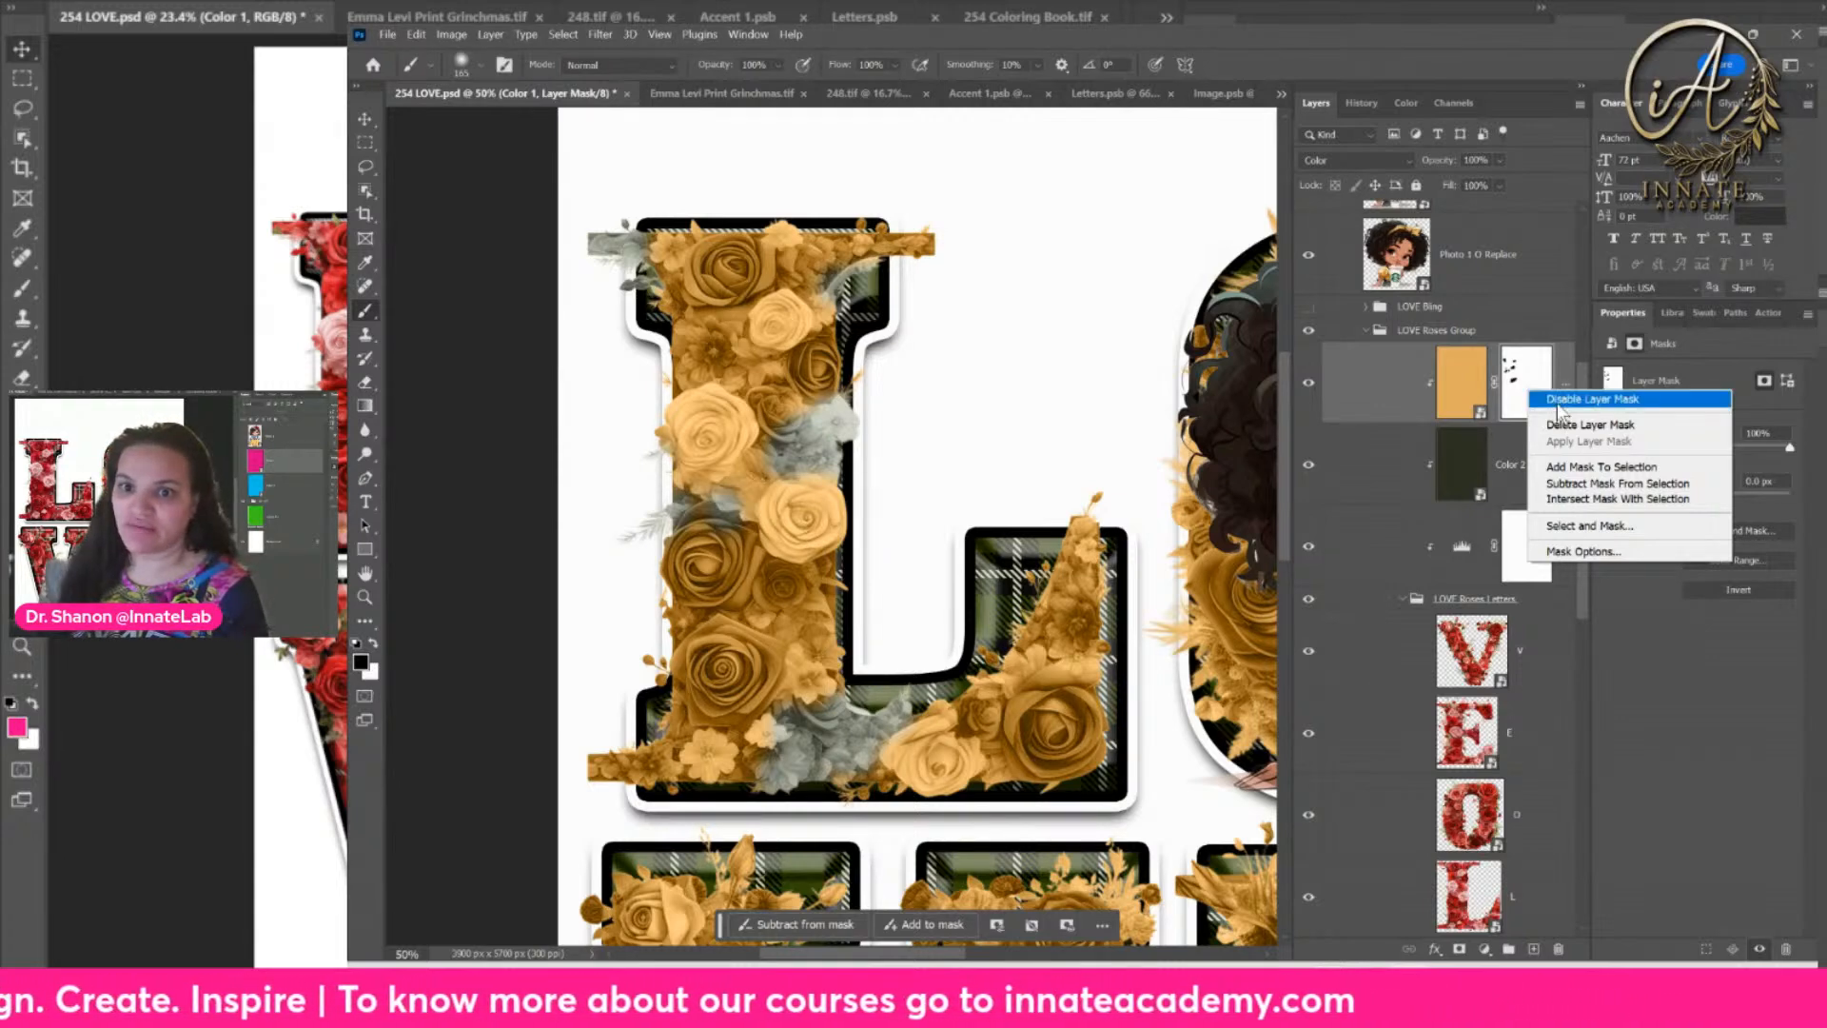
pyautogui.click(1565, 424)
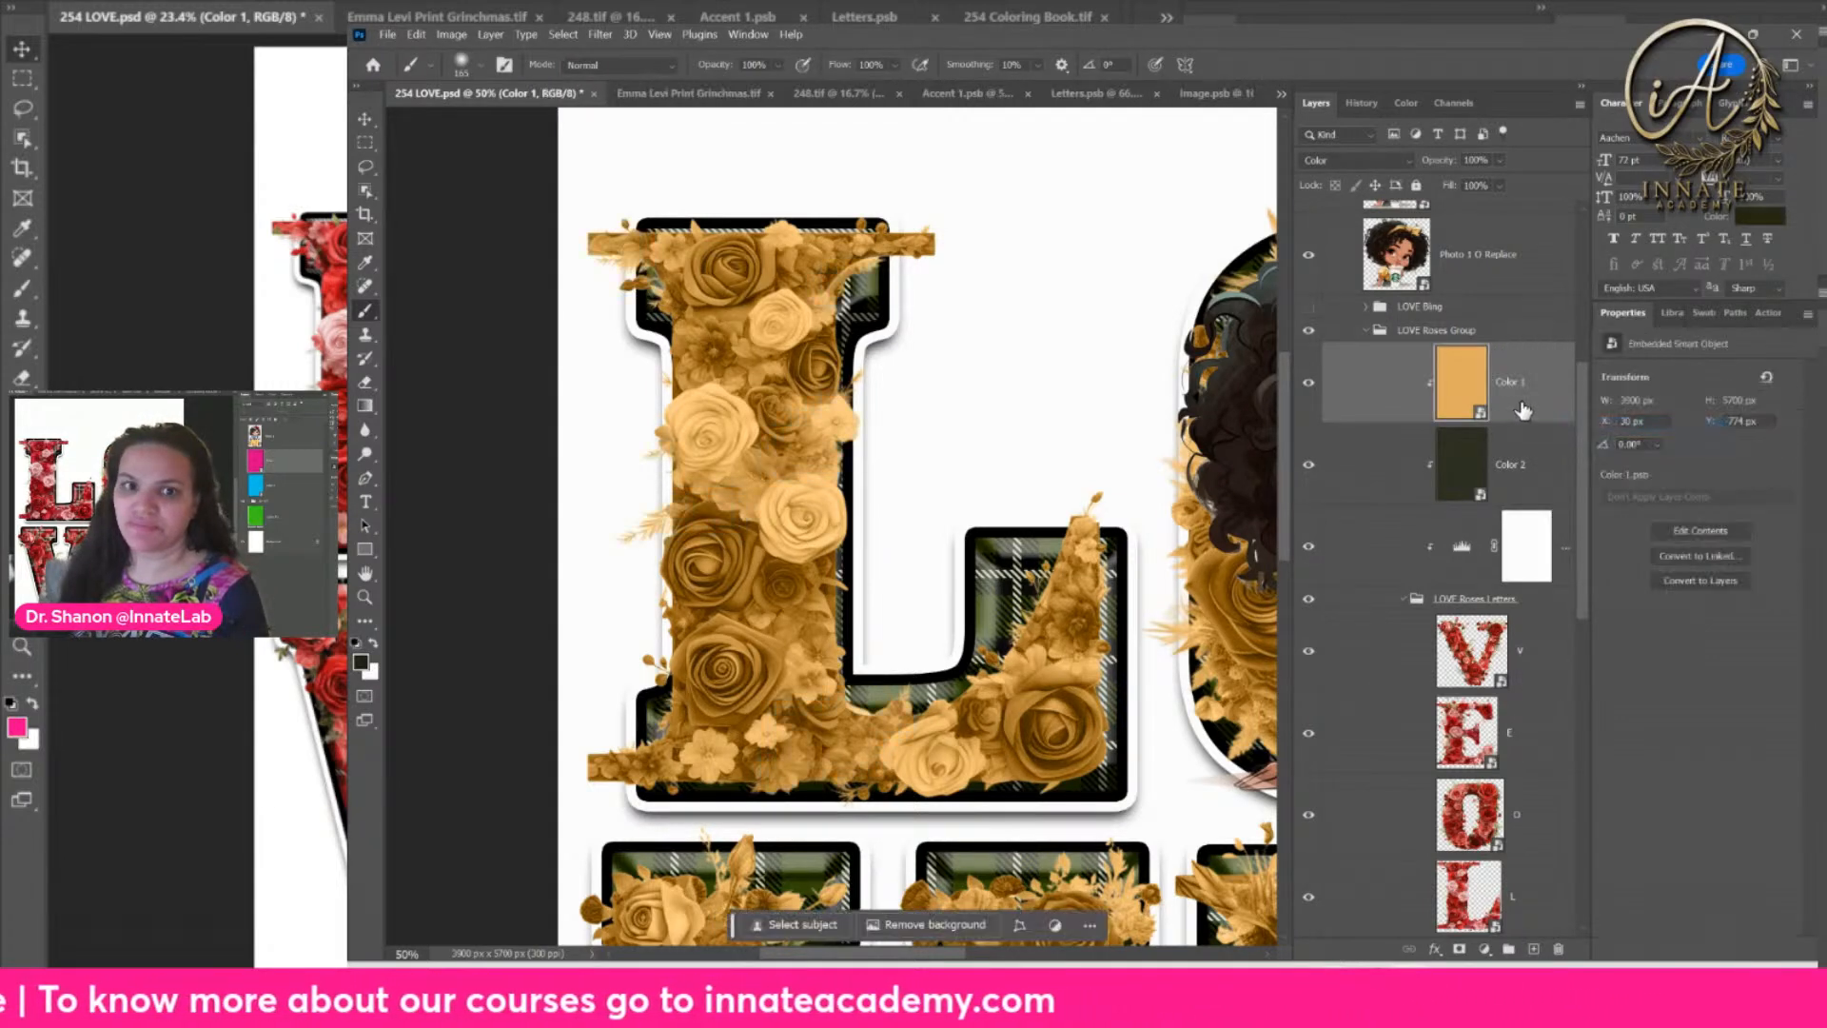
pyautogui.click(1311, 385)
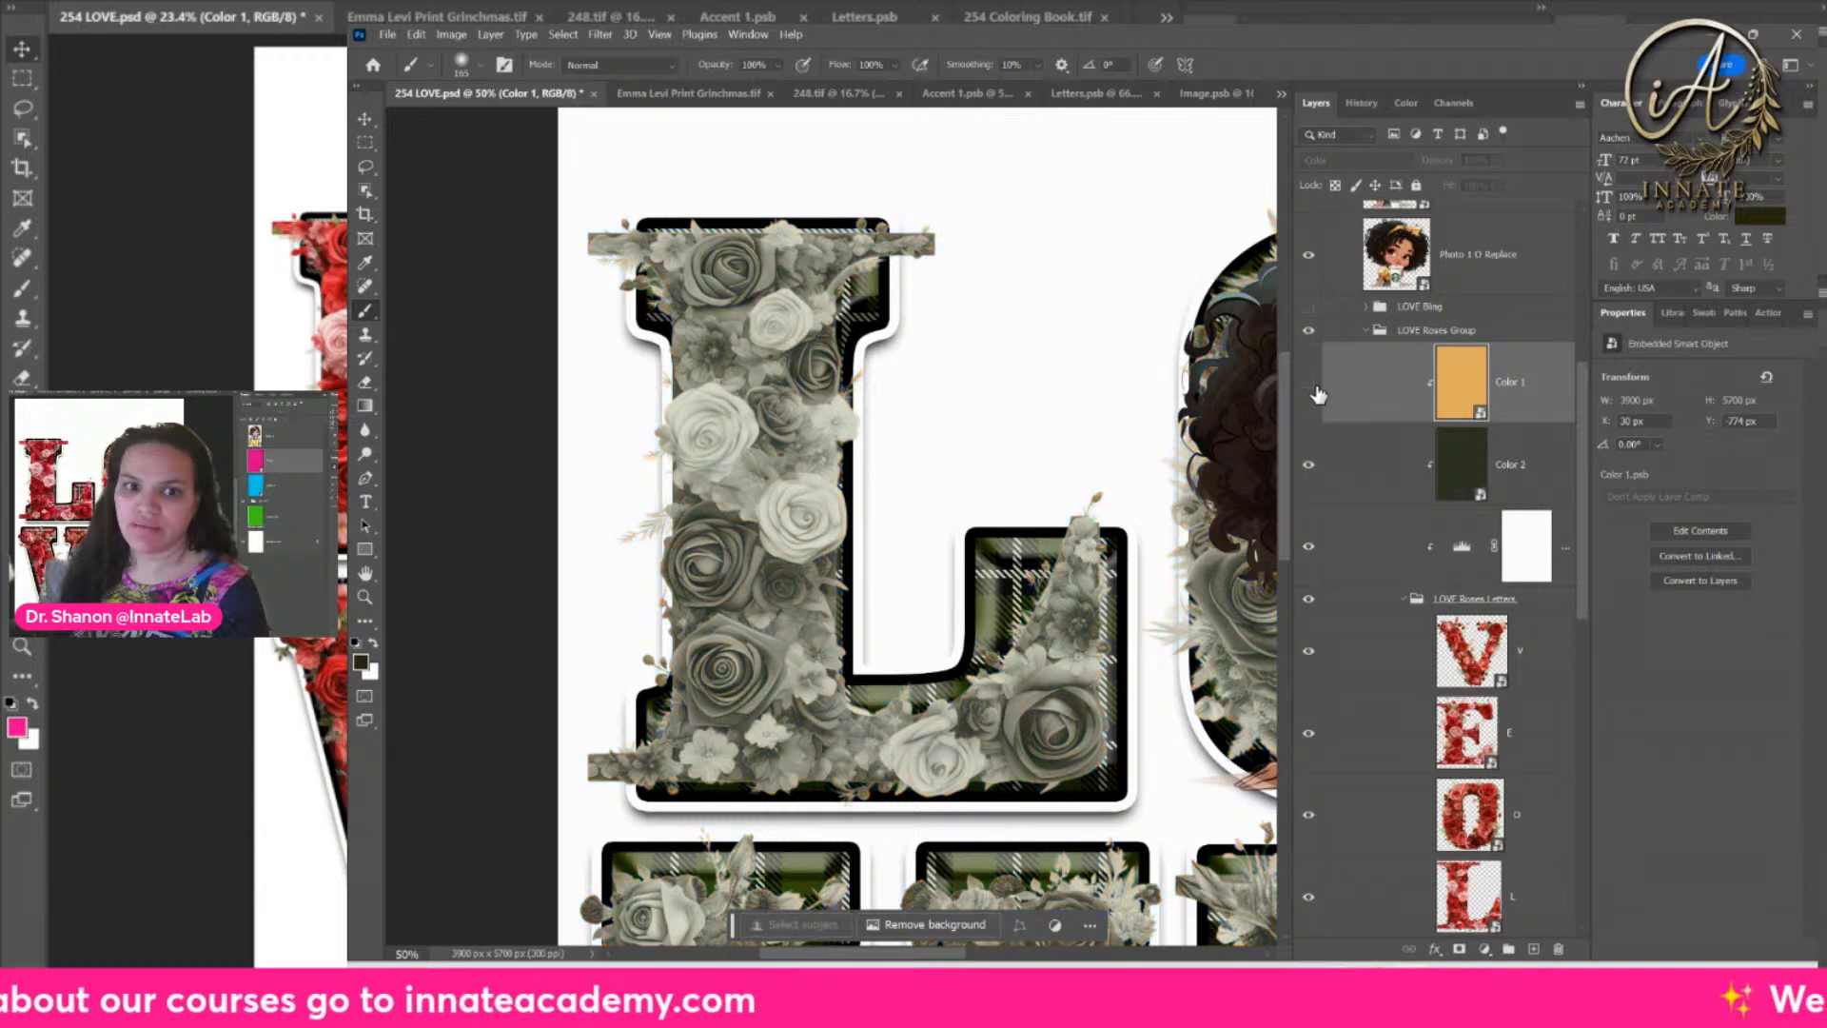
pyautogui.click(1507, 478)
# Step: Darken the roses by setting the midtone input to 1.02 in the Levels adjustment of the LOVE Roses Group
pyautogui.hotkey('ctrl', '-')
pyautogui.hotkey('ctrl', '-')
pyautogui.hotkey('ctrl', '-')
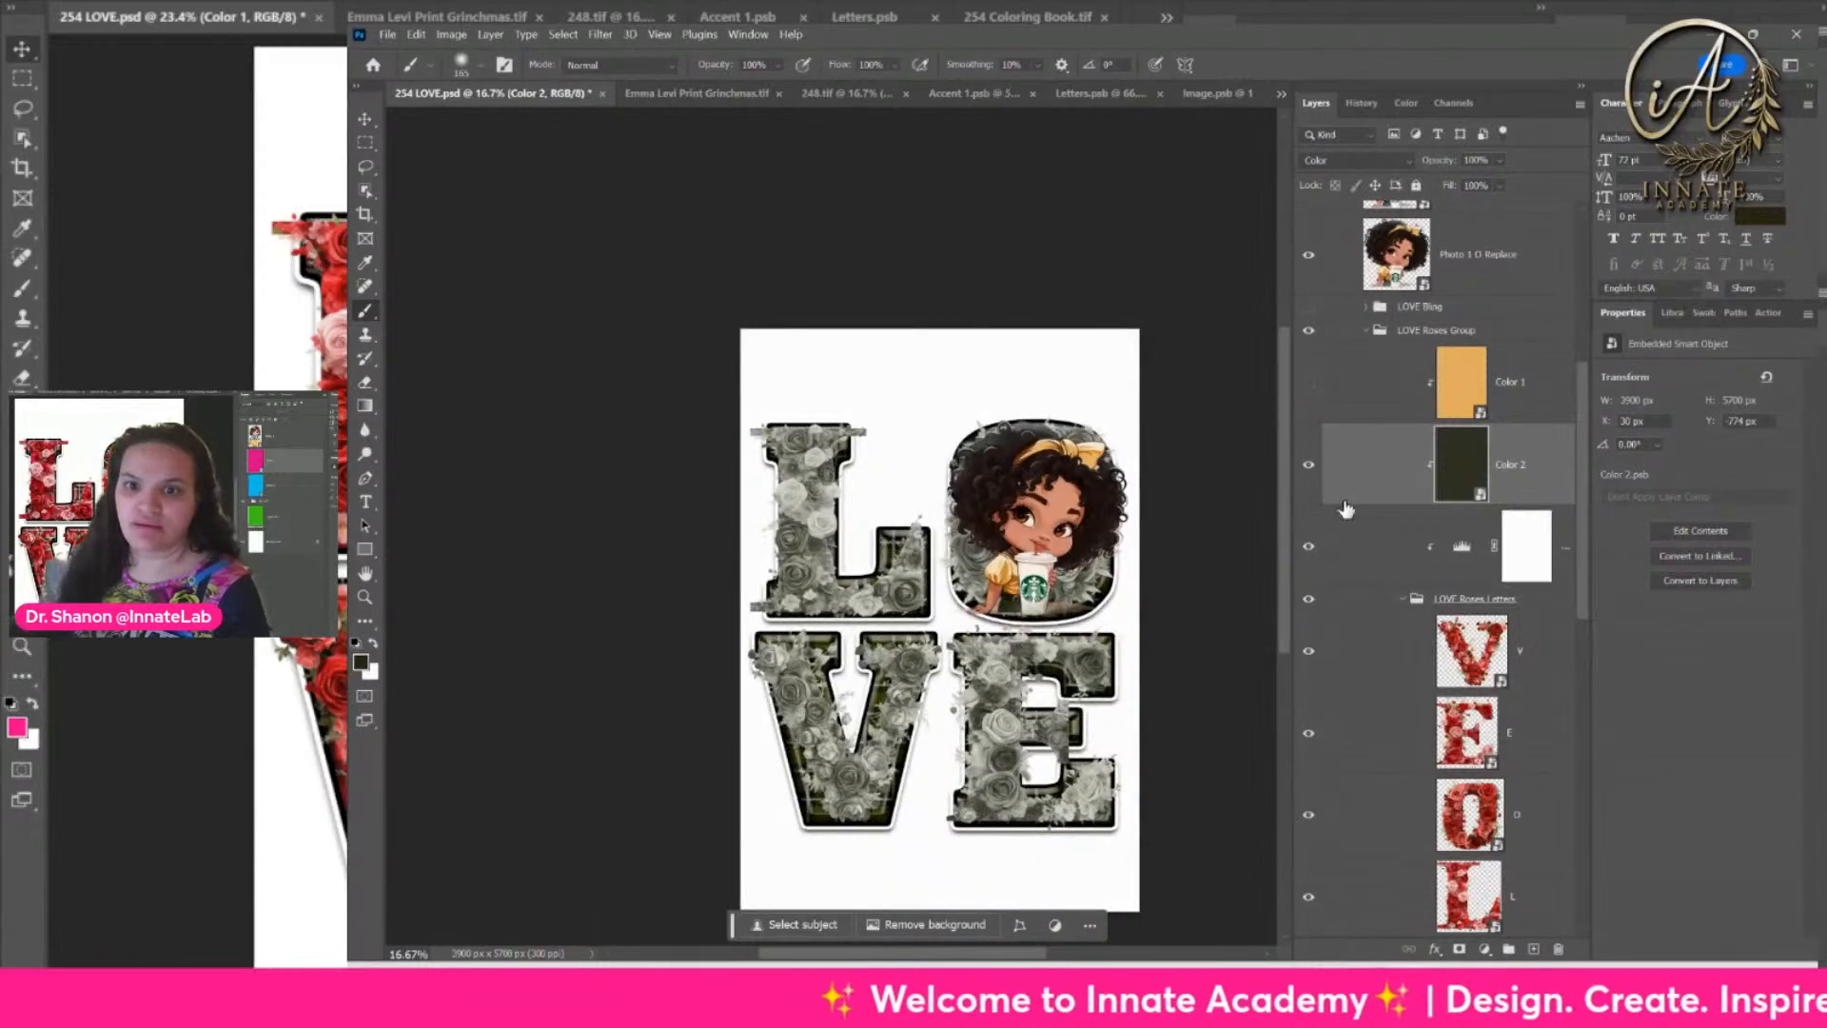
pyautogui.click(1466, 555)
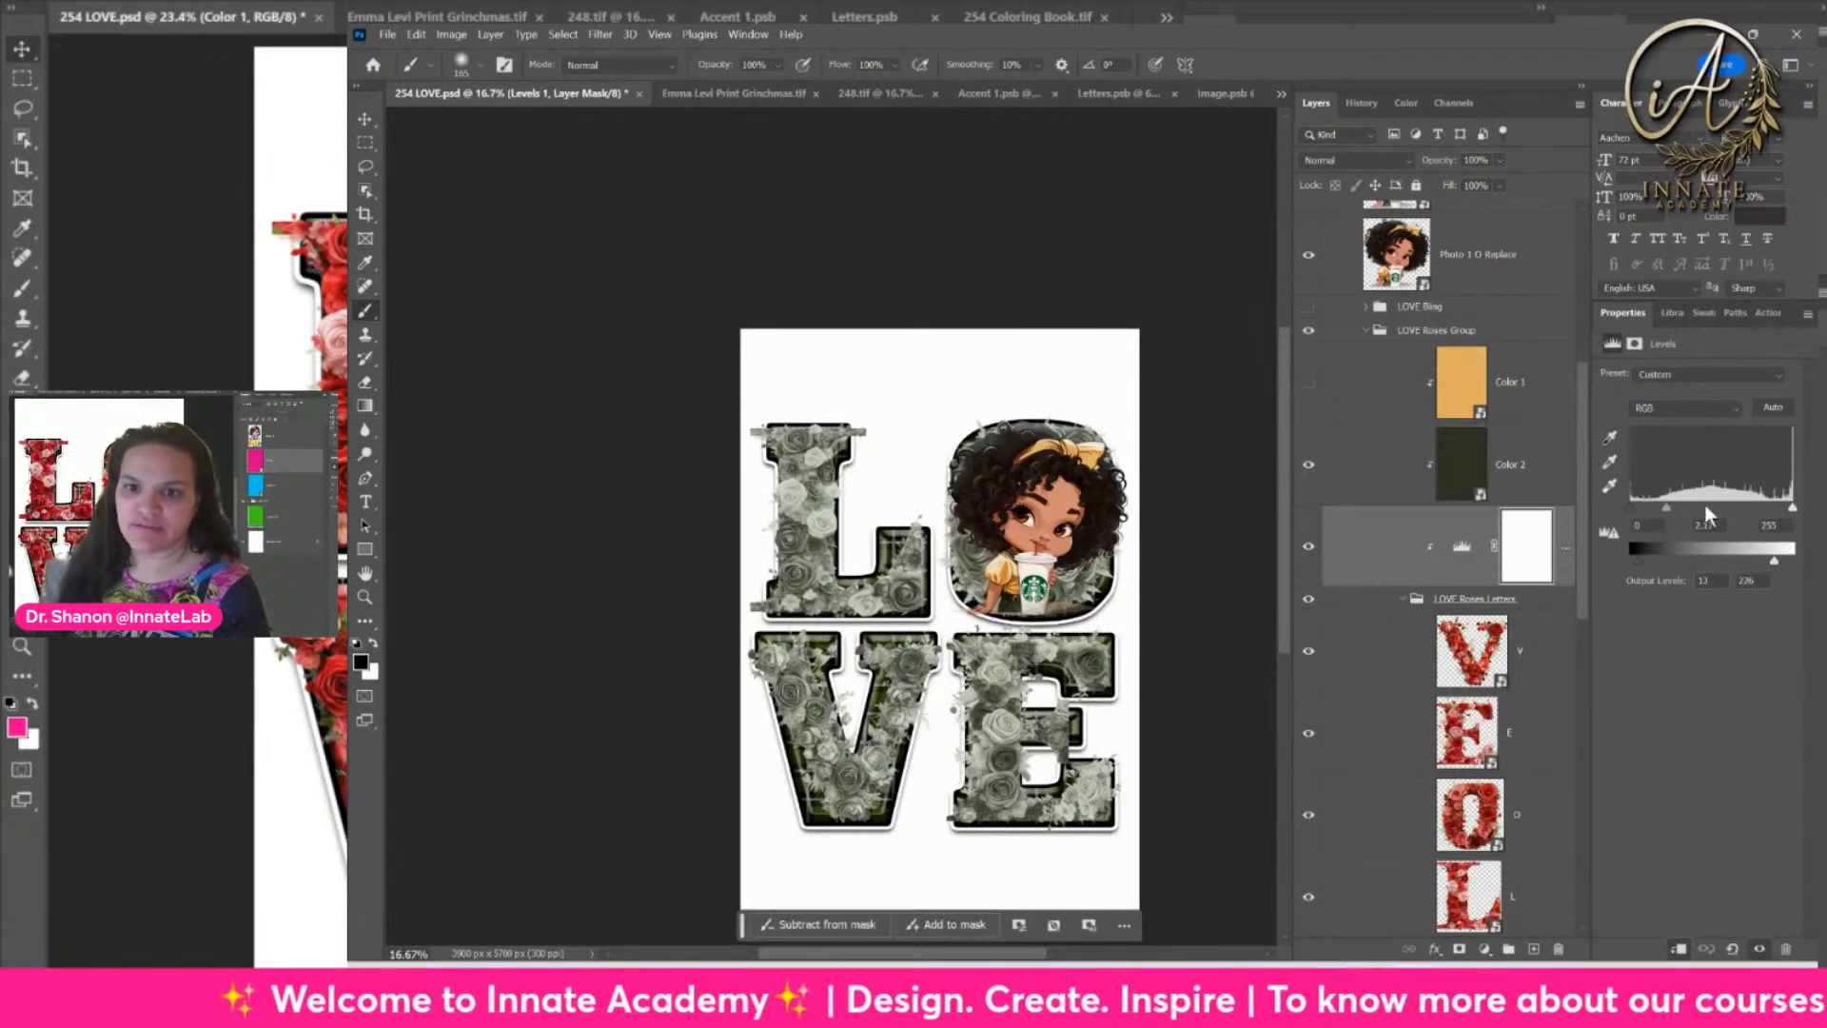
pyautogui.moveTo(1666, 509); pyautogui.dragTo(1710, 510)
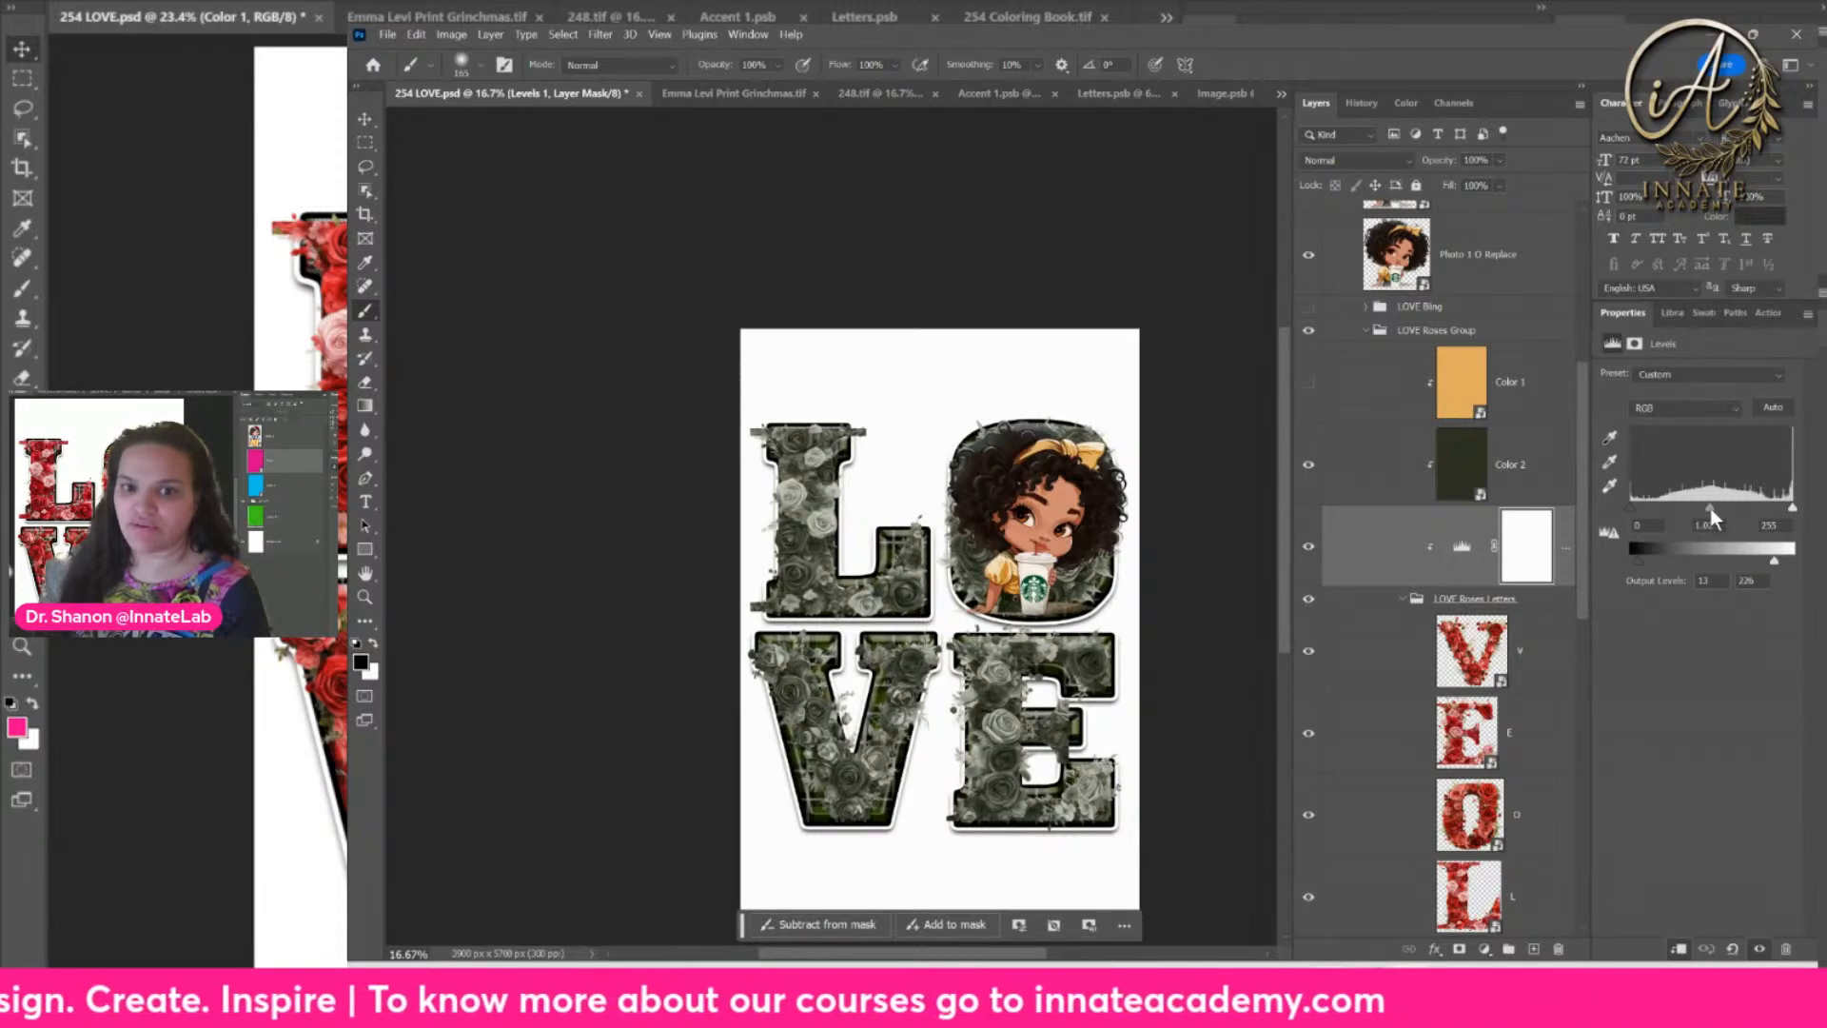
# Step: Add a layer mask to the L layer in the LOVE Roses Letters group
pyautogui.hotkey('ctrl', '+')
pyautogui.hotkey('ctrl', '+')
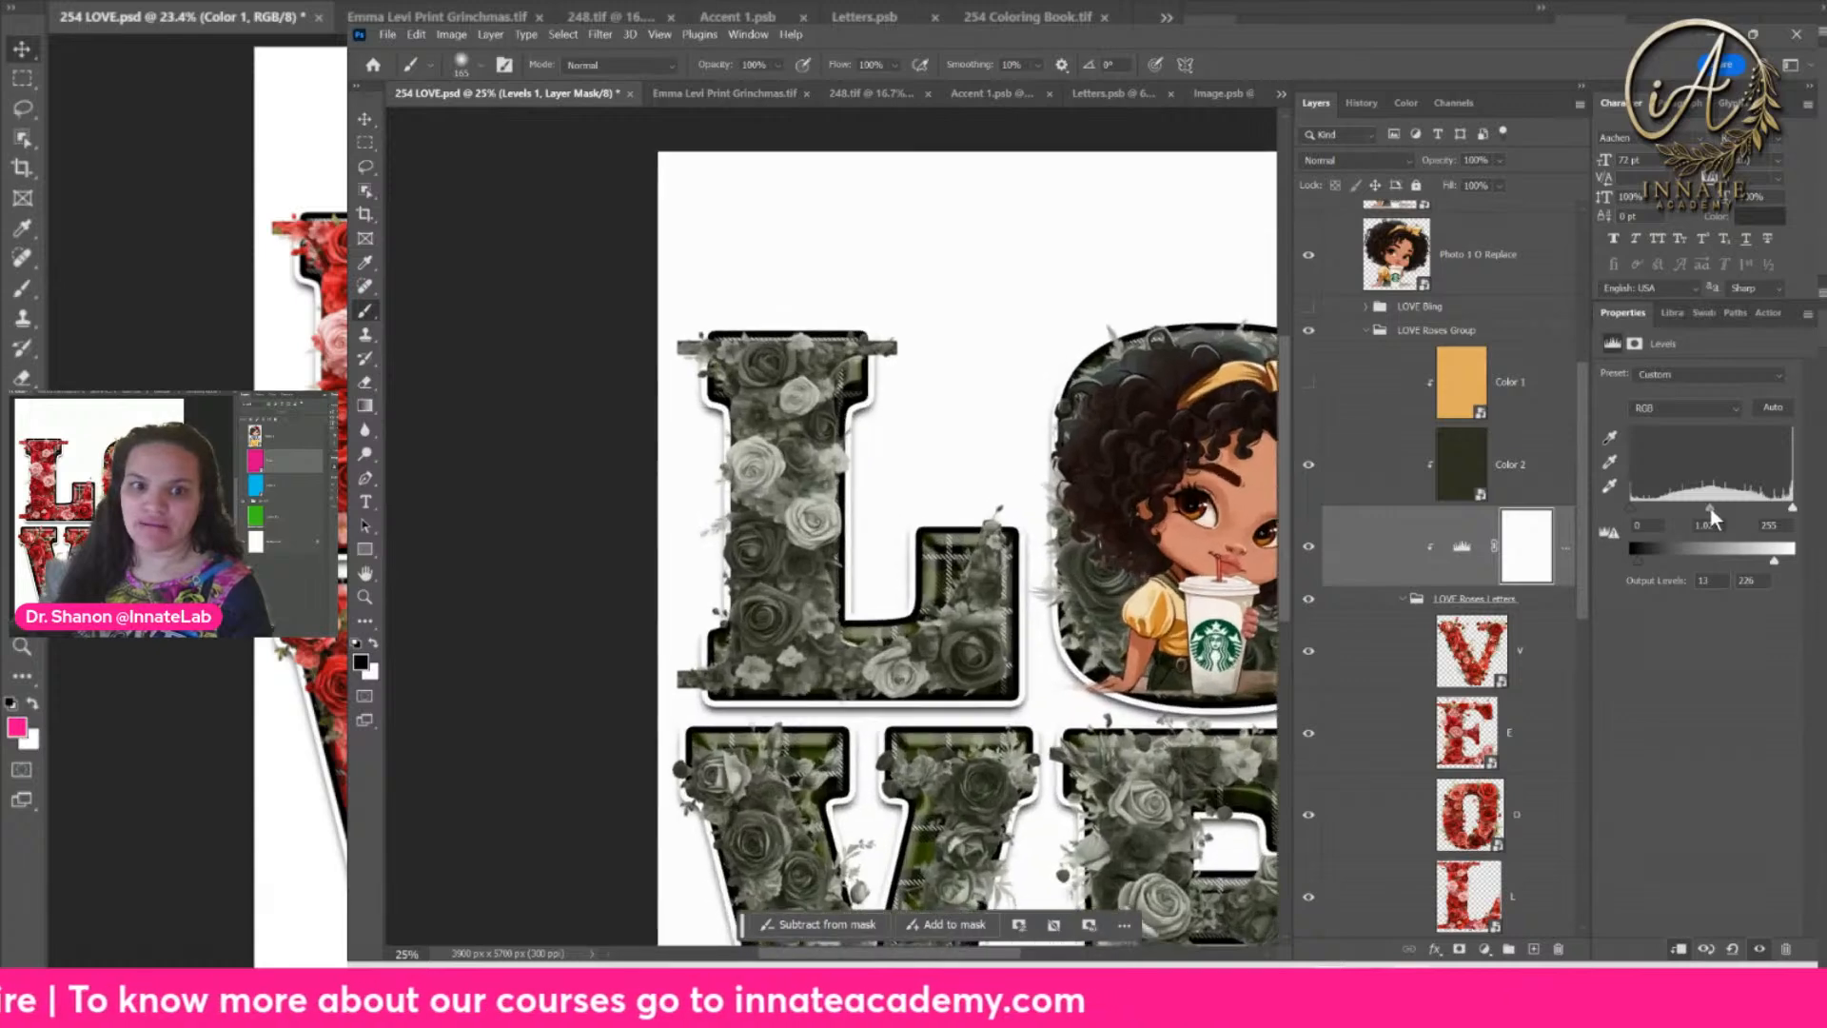
pyautogui.moveTo(1016, 611); pyautogui.dragTo(834, 409)
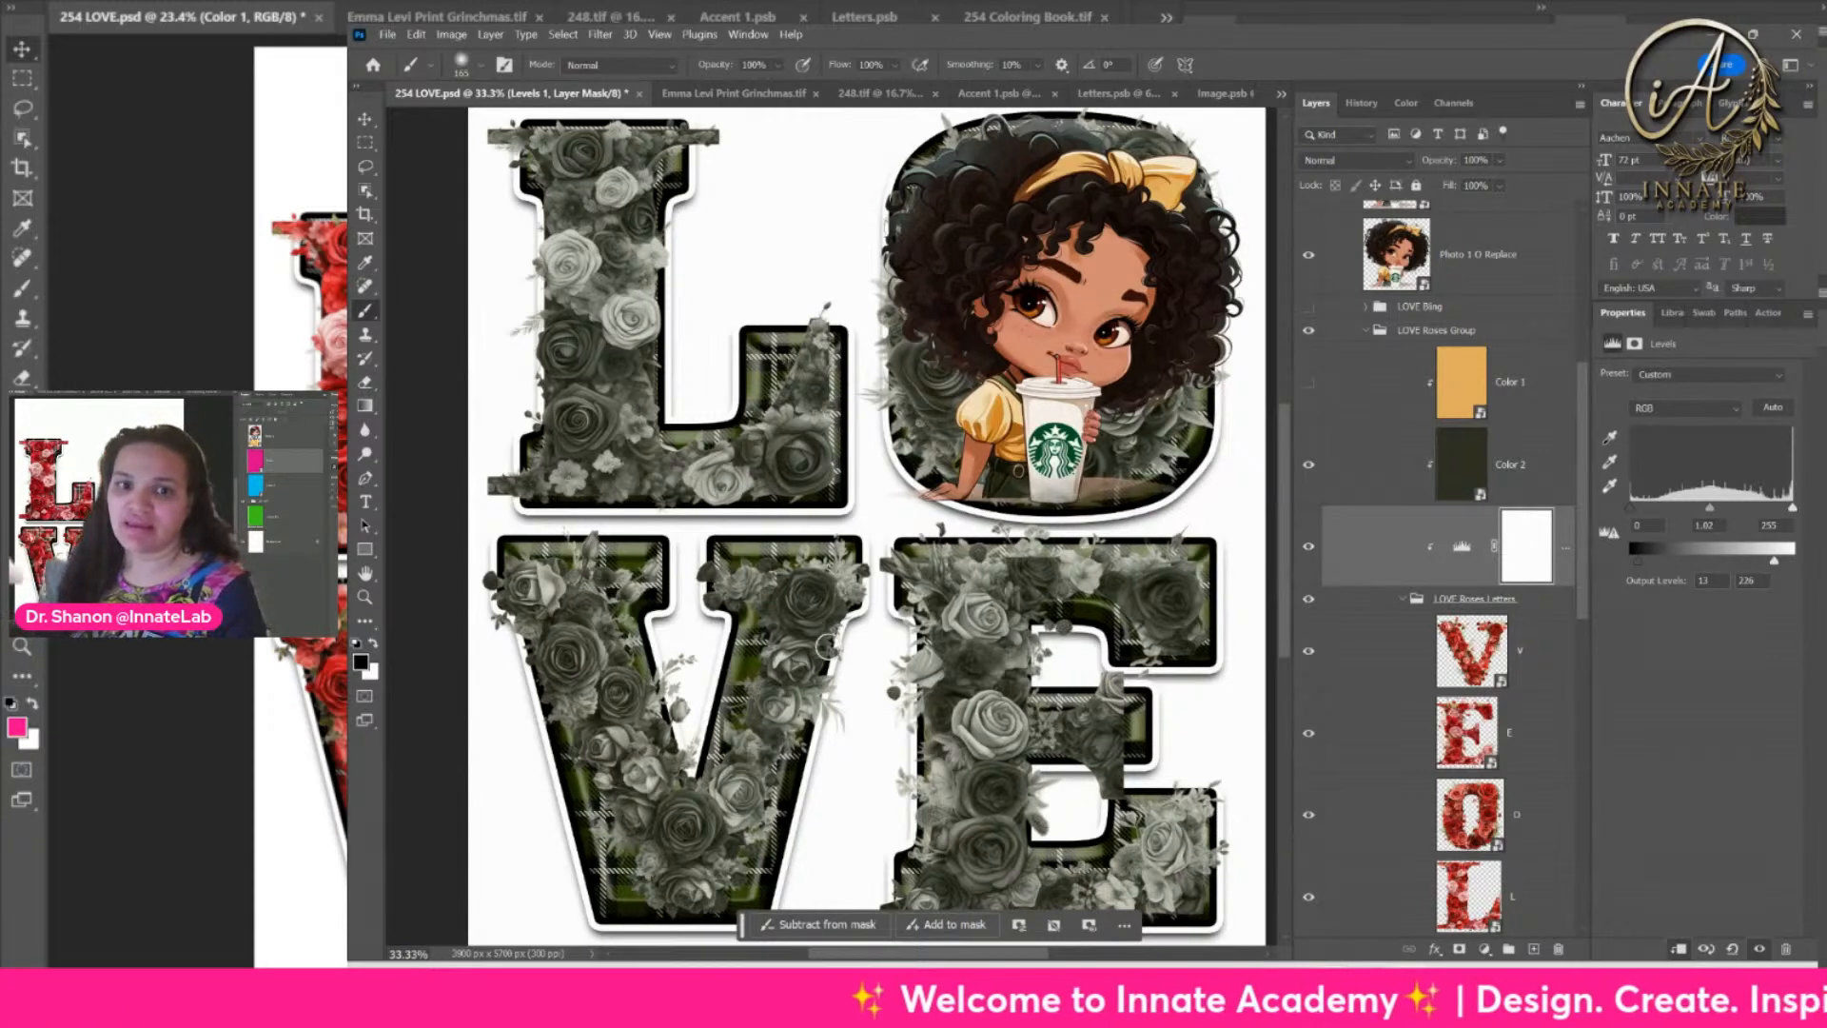
pyautogui.click(1466, 738)
pyautogui.scroll(1, 1108, 715)
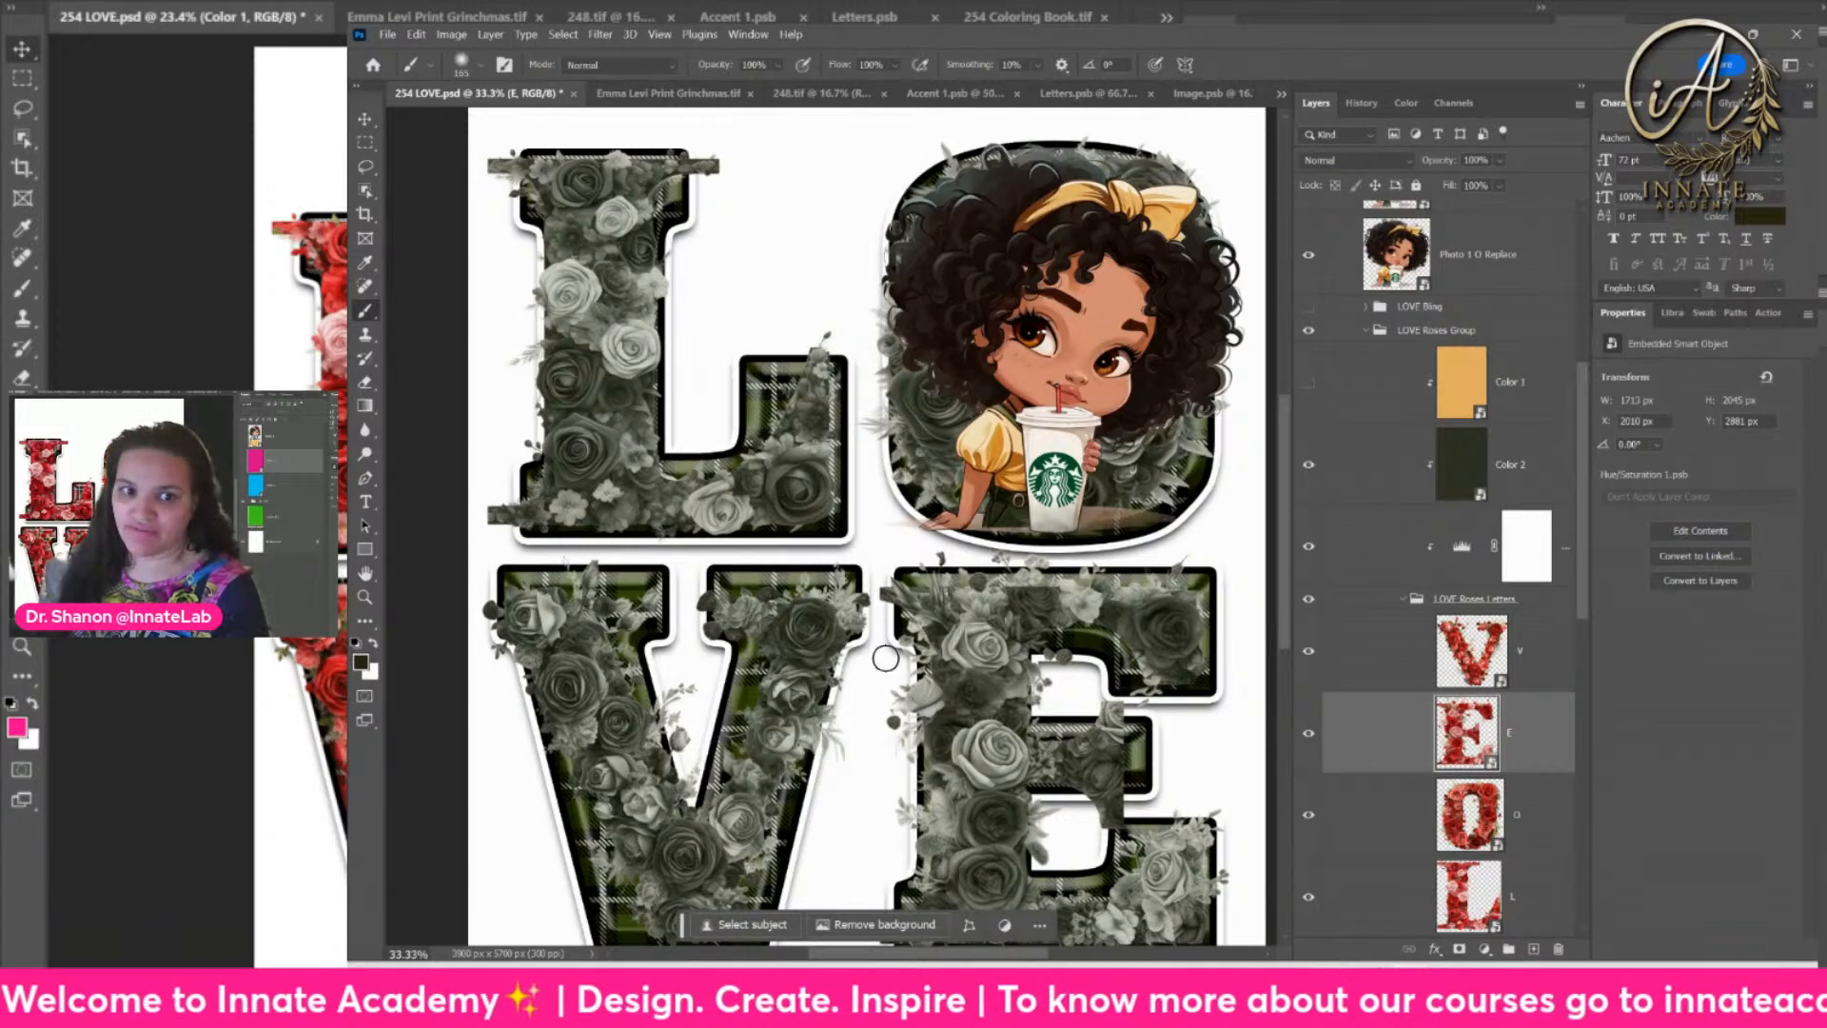
pyautogui.scroll(-3, 1413, 704)
pyautogui.click(1472, 737)
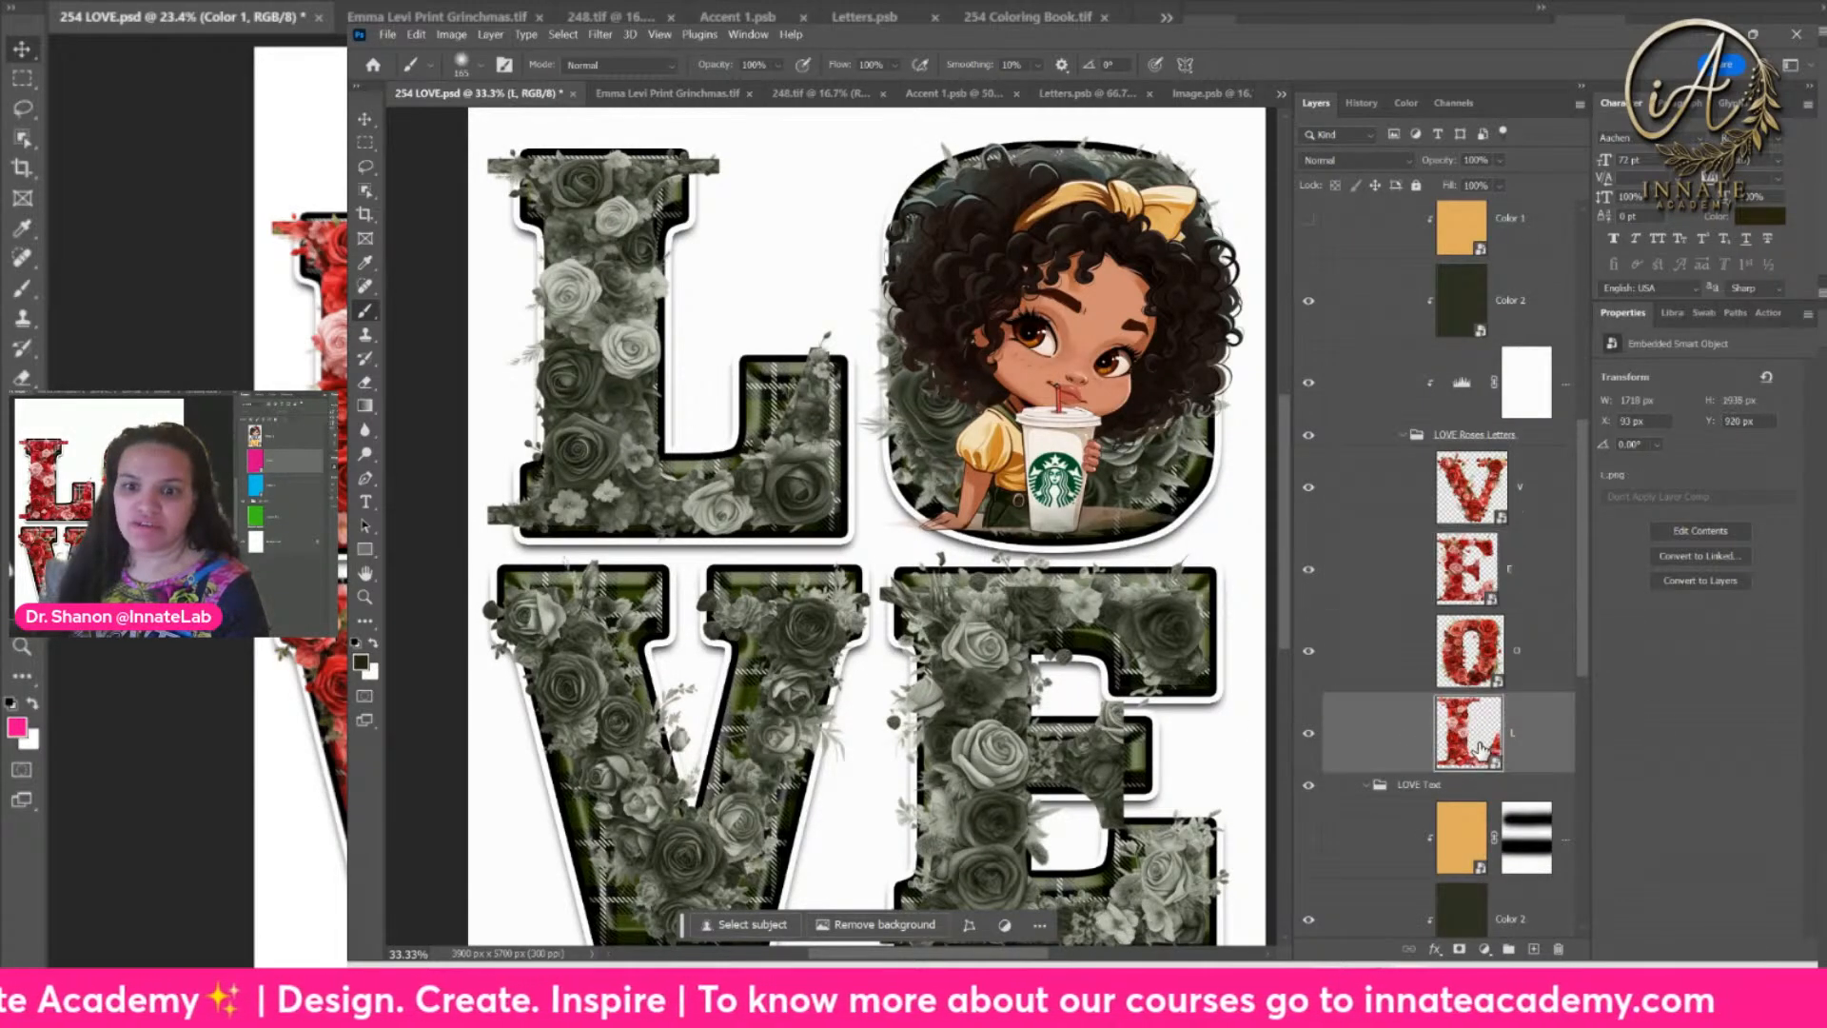
pyautogui.click(1459, 950)
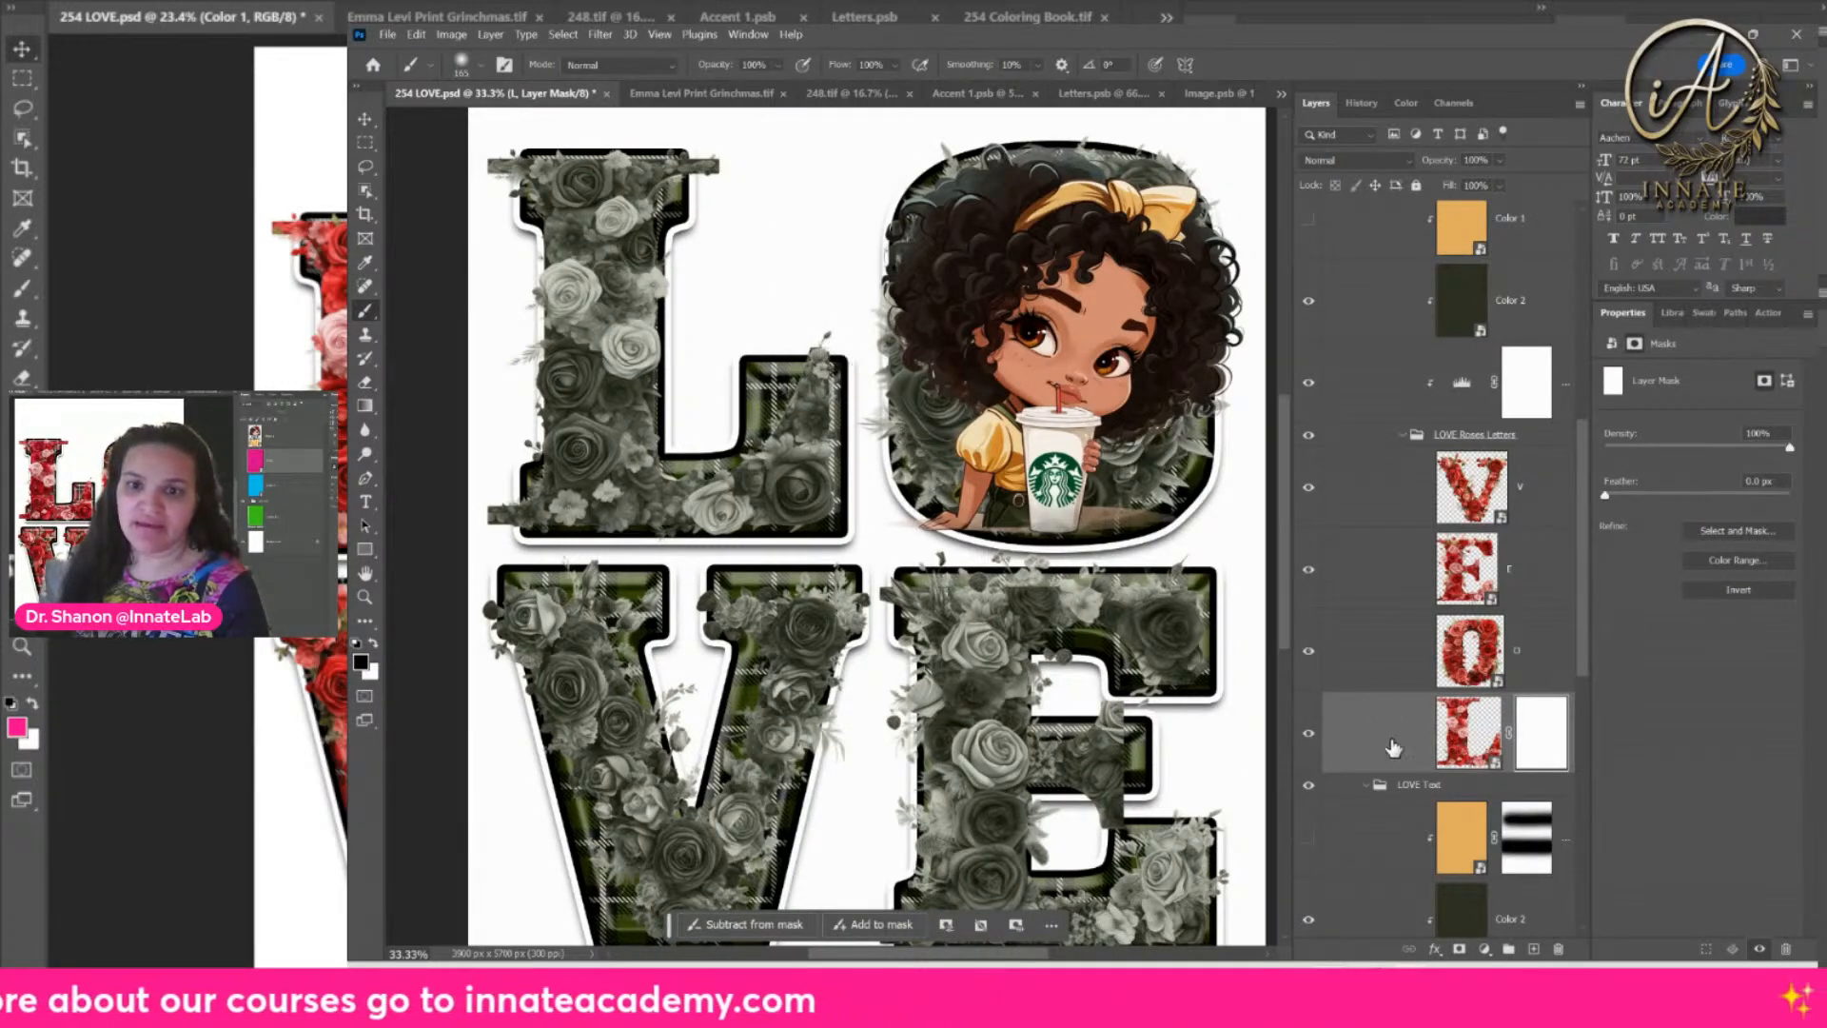
# Step: Brush black on the L mask over the sprigs sticking out at both ends of the top bar, above the foot and at the lower-left end
pyautogui.moveTo(790, 354)
pyautogui.mouseDown()
pyautogui.moveTo(843, 360)
pyautogui.moveTo(788, 358)
pyautogui.moveTo(853, 331)
pyautogui.moveTo(808, 326)
pyautogui.mouseUp()
pyautogui.moveTo(724, 156)
pyautogui.mouseDown()
pyautogui.moveTo(693, 169)
pyautogui.moveTo(721, 180)
pyautogui.mouseUp()
pyautogui.moveTo(493, 154)
pyautogui.mouseDown()
pyautogui.moveTo(501, 173)
pyautogui.moveTo(512, 150)
pyautogui.moveTo(500, 196)
pyautogui.mouseUp()
pyautogui.moveTo(485, 511)
pyautogui.mouseDown()
pyautogui.moveTo(515, 504)
pyautogui.moveTo(486, 529)
pyautogui.mouseUp()
# Step: Move the layer mask from L to the LOVE Roses Letters group and brush black over the flowers spilling off the E's middle arm
pyautogui.scroll(-1, 998, 601)
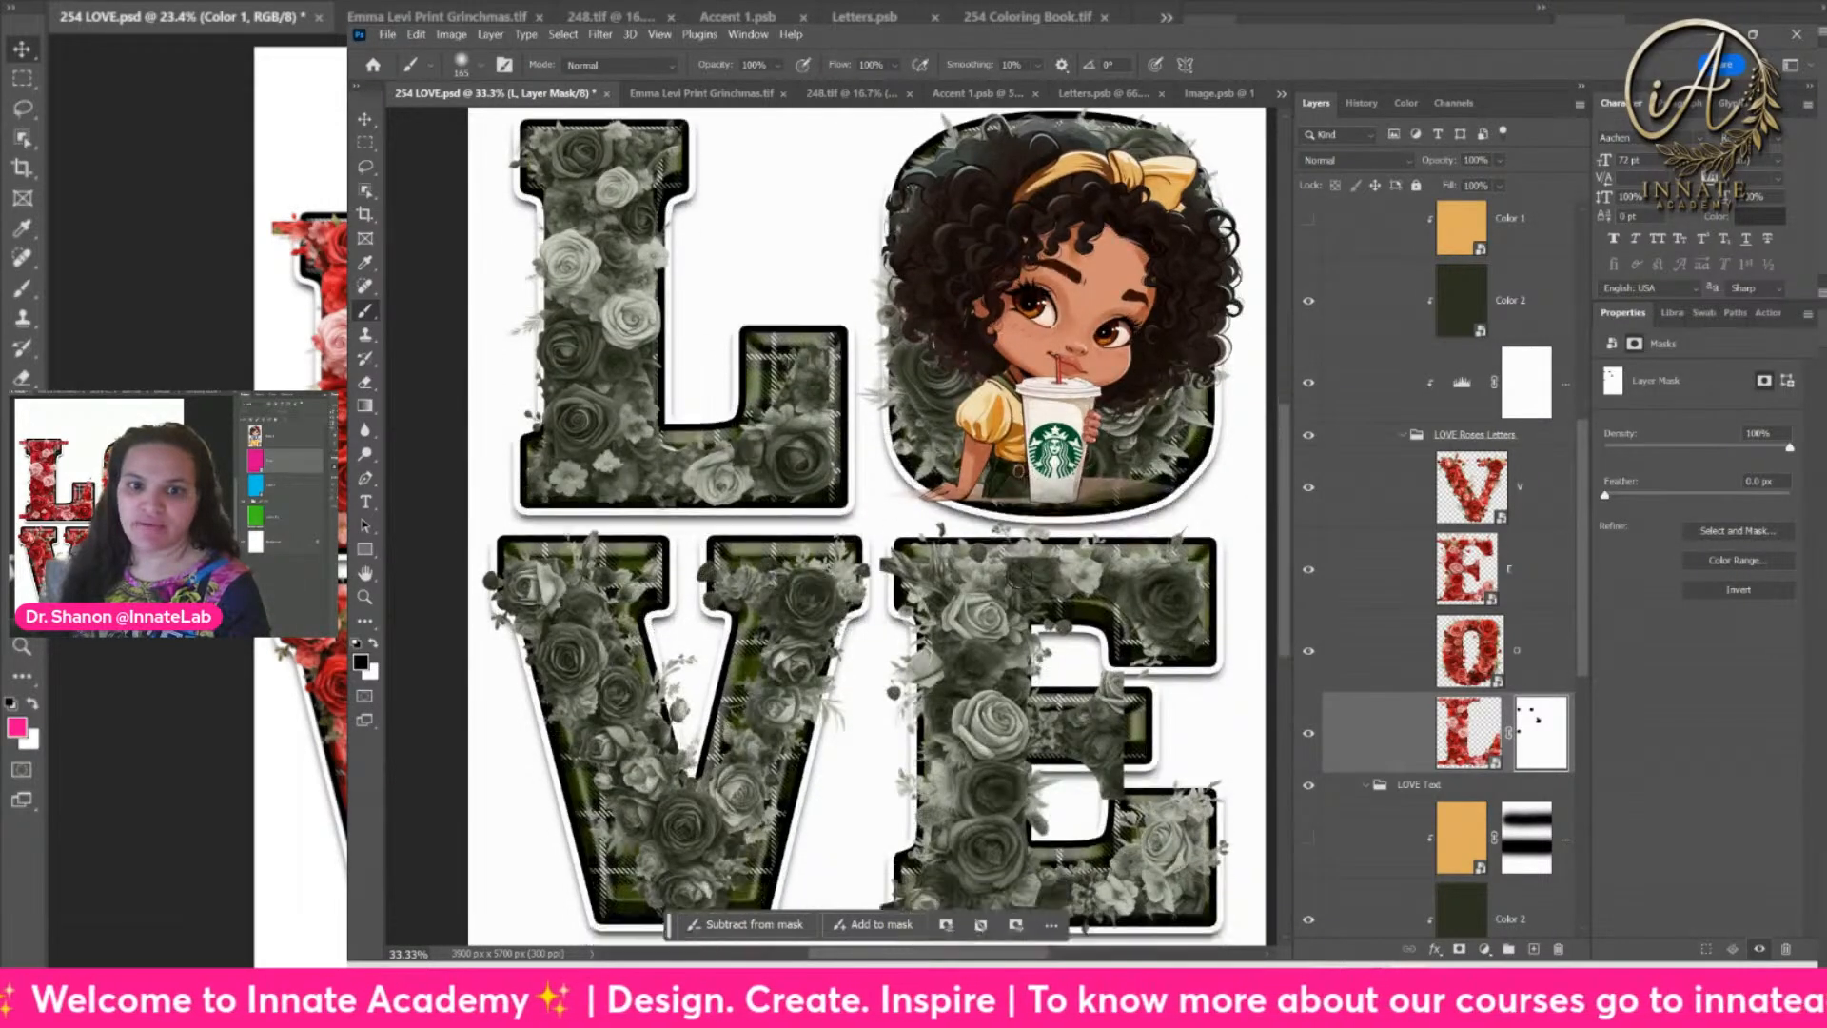
pyautogui.scroll(-2, 758, 691)
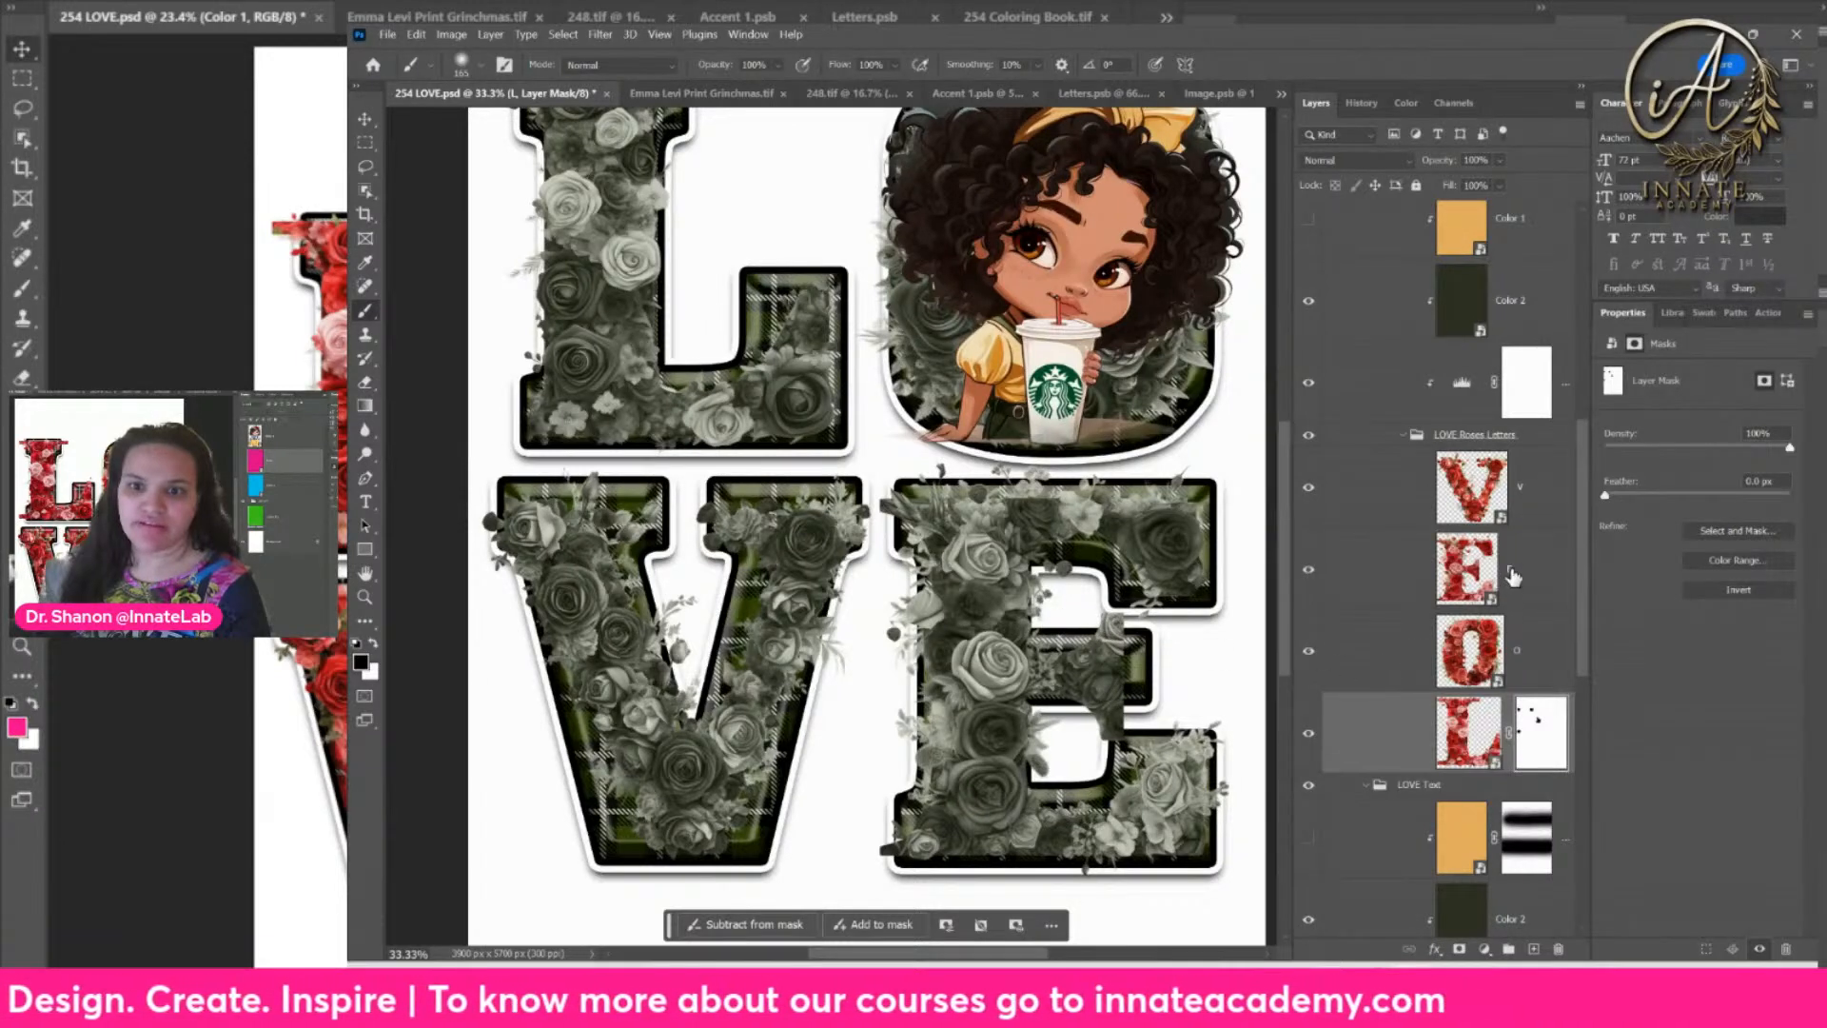
pyautogui.click(1513, 582)
pyautogui.moveTo(1542, 731); pyautogui.dragTo(1522, 447)
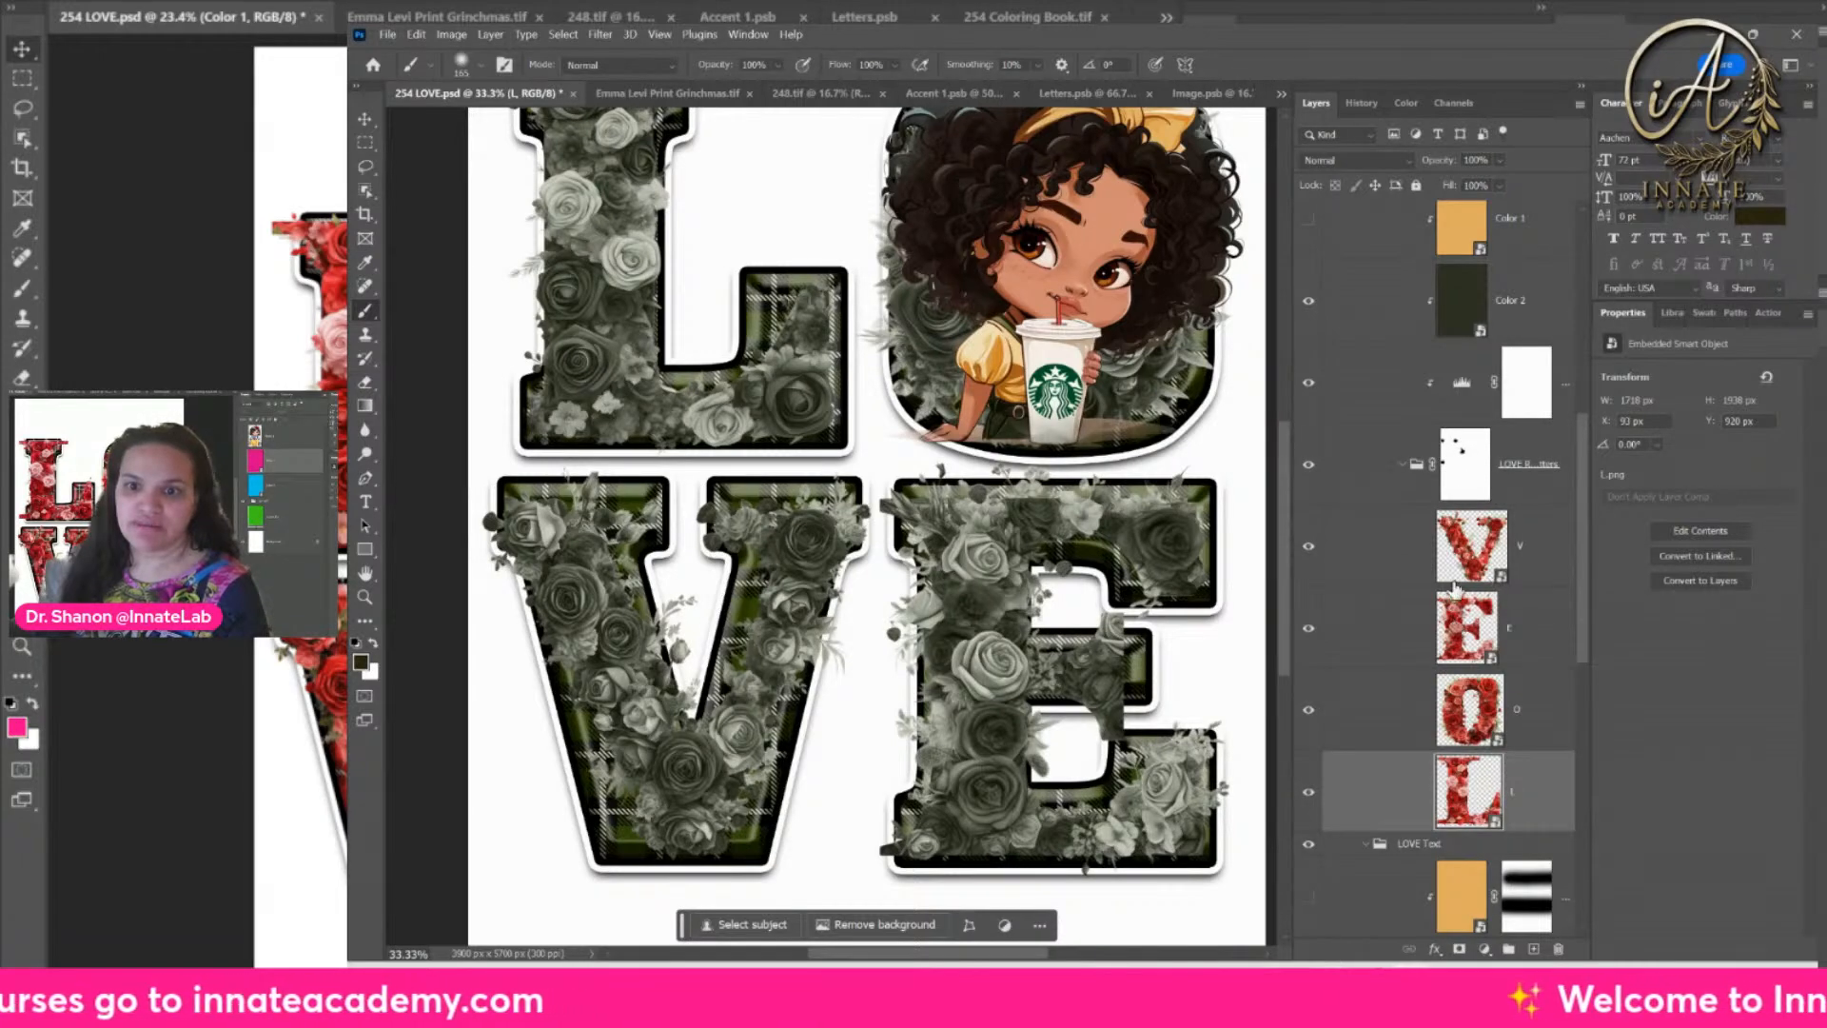
pyautogui.click(1473, 655)
pyautogui.click(1465, 463)
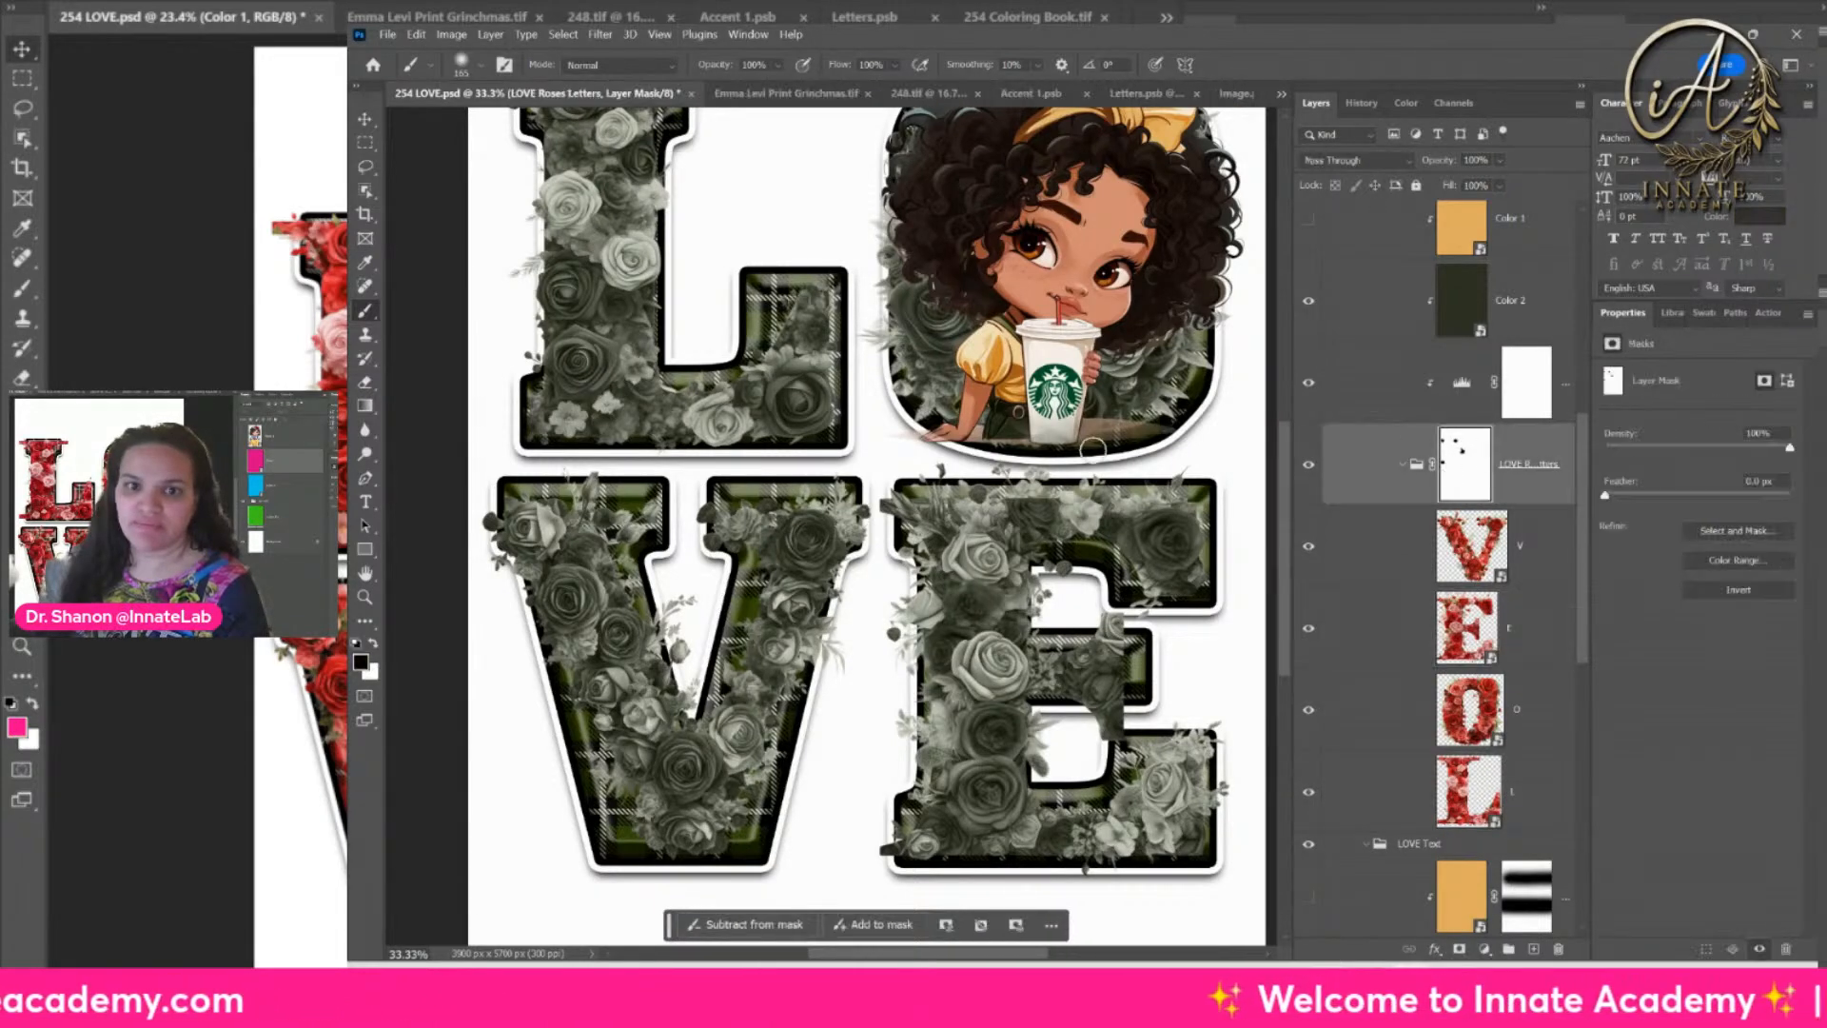
pyautogui.moveTo(1125, 669)
pyautogui.mouseDown()
pyautogui.moveTo(1098, 629)
pyautogui.moveTo(1133, 625)
pyautogui.moveTo(1083, 635)
pyautogui.moveTo(1132, 712)
pyautogui.moveTo(1079, 716)
pyautogui.moveTo(1114, 717)
pyautogui.moveTo(1093, 734)
pyautogui.moveTo(1128, 721)
pyautogui.mouseUp()
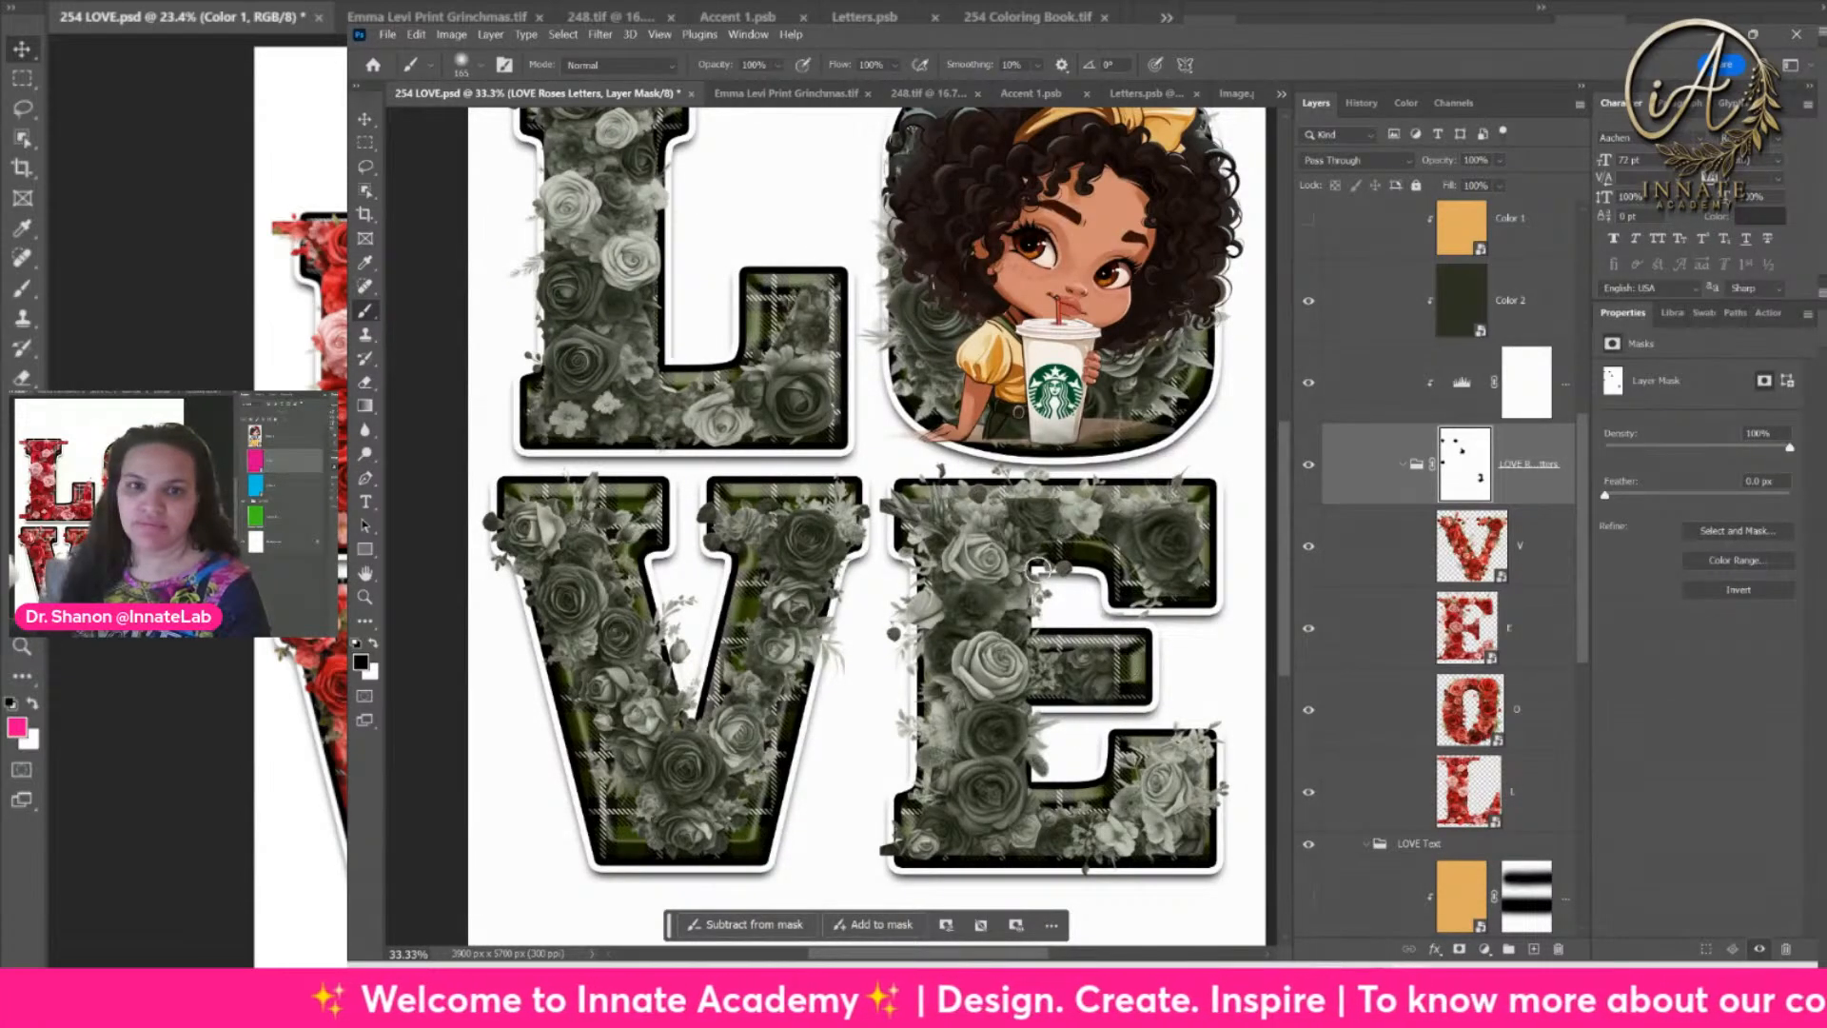
# Step: Export the 254 ART group as a PNG named 254 ART-4 in the 254 folder and review the exported files there
pyautogui.scroll(1, 1042, 571)
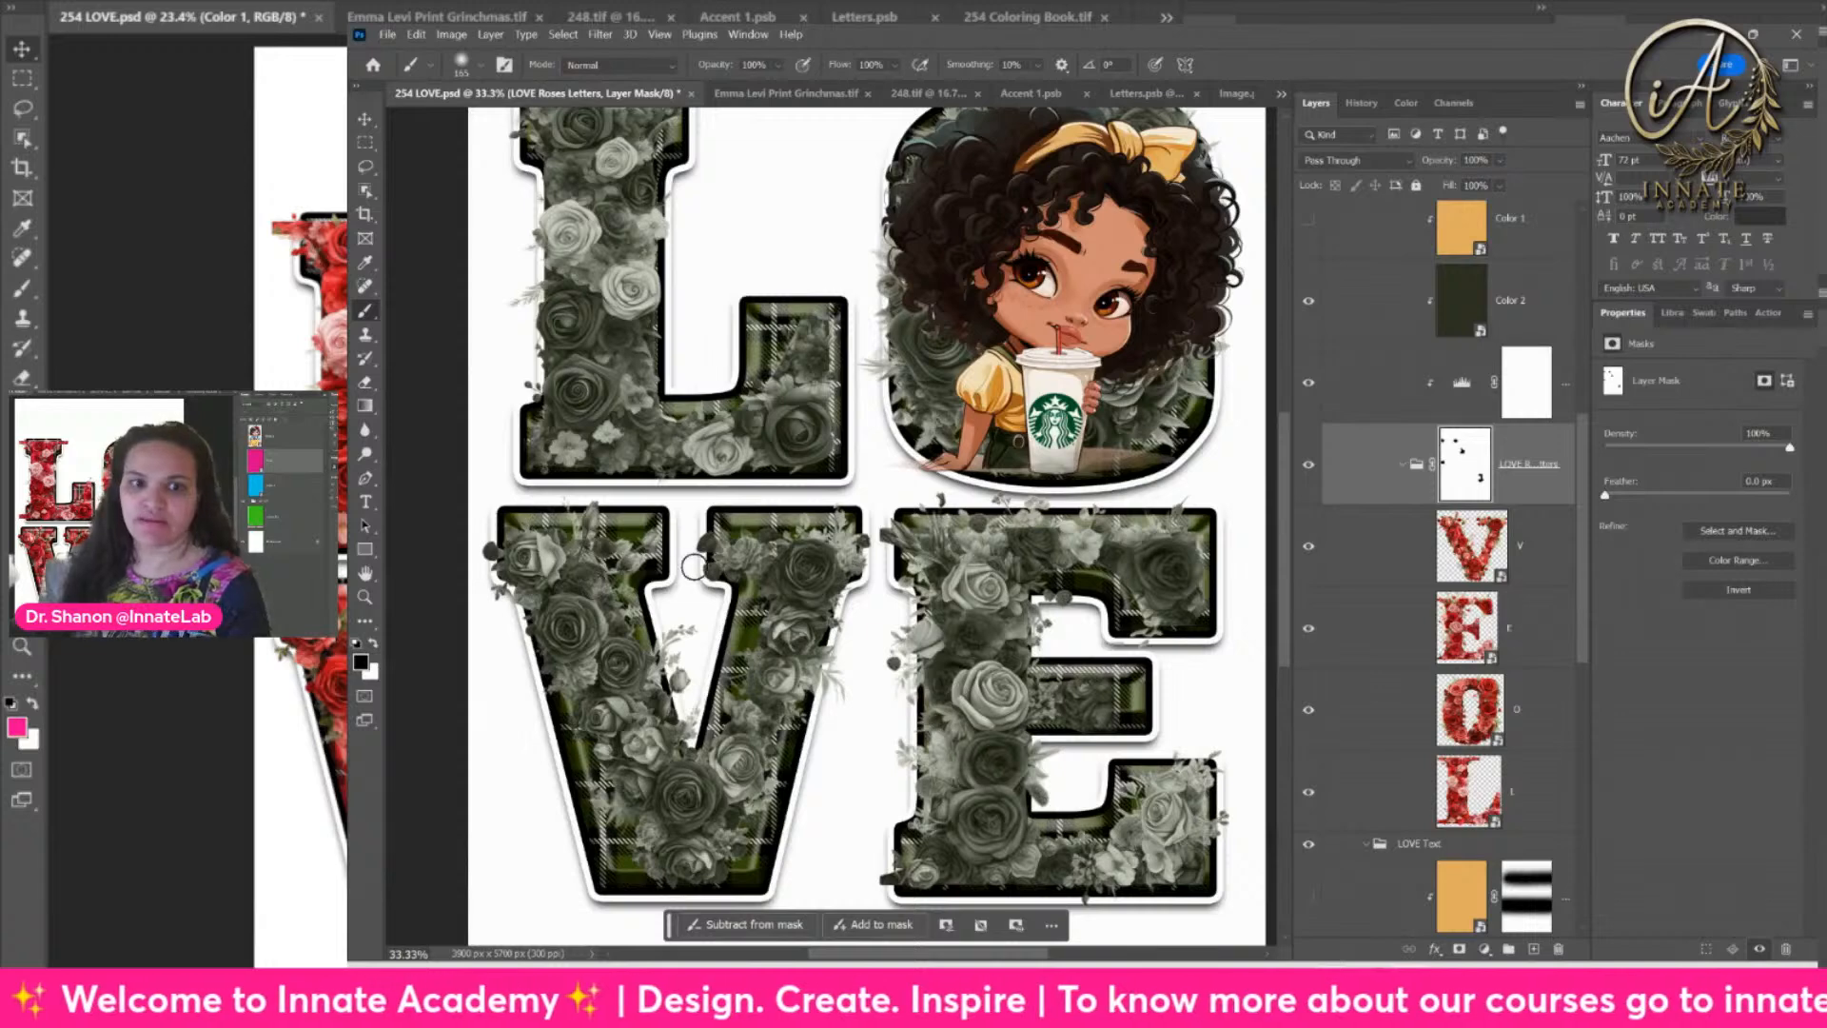
pyautogui.scroll(3, 694, 566)
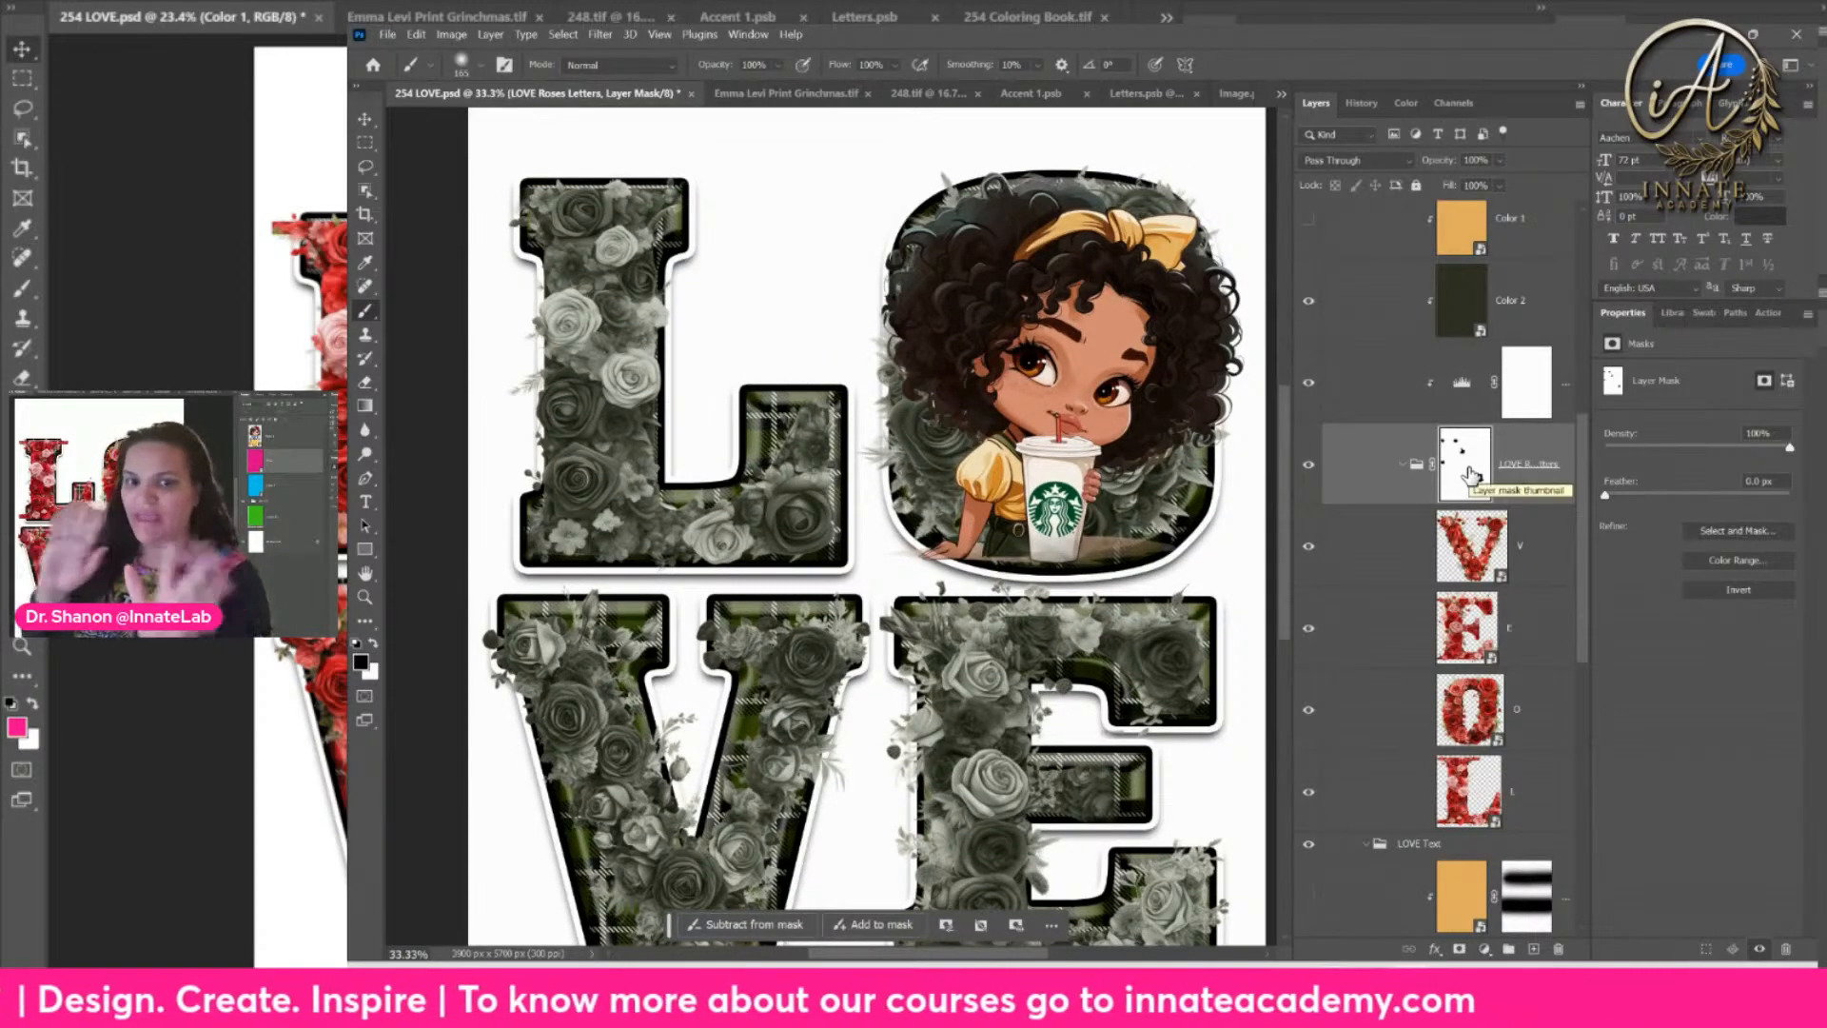
pyautogui.hotkey('ctrl', '-')
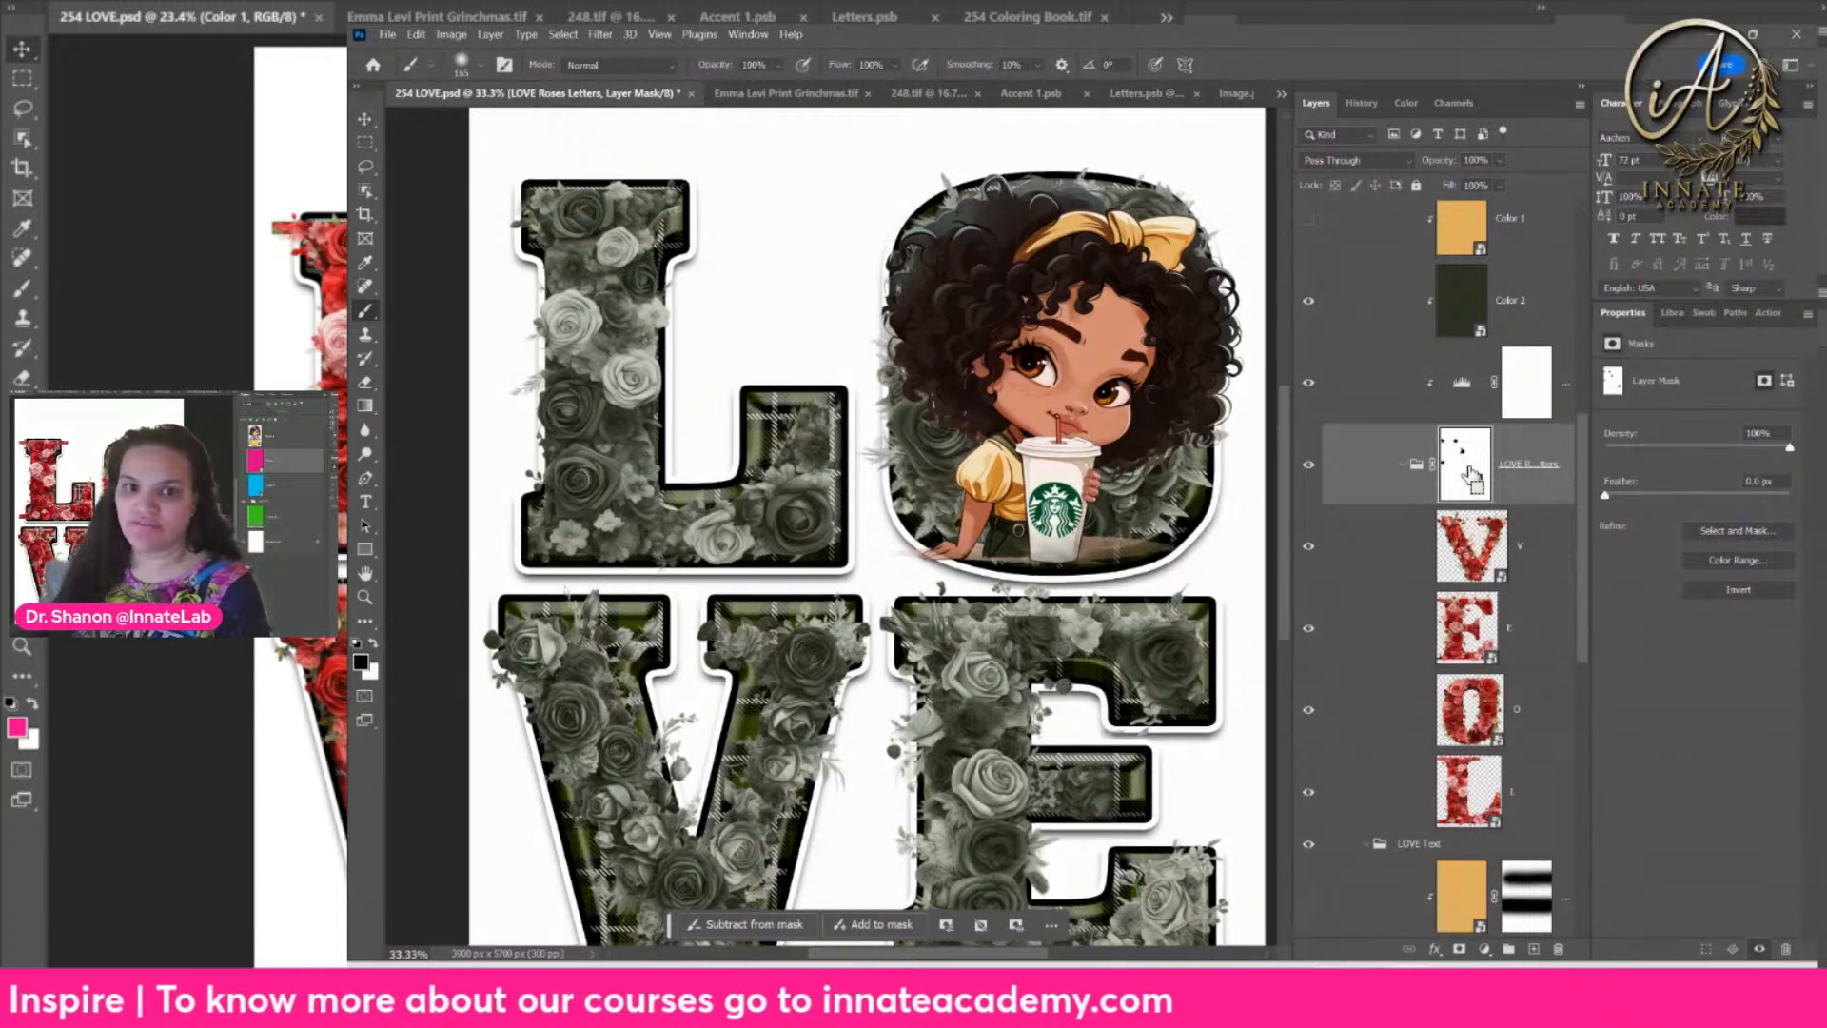
pyautogui.scroll(4, 1466, 465)
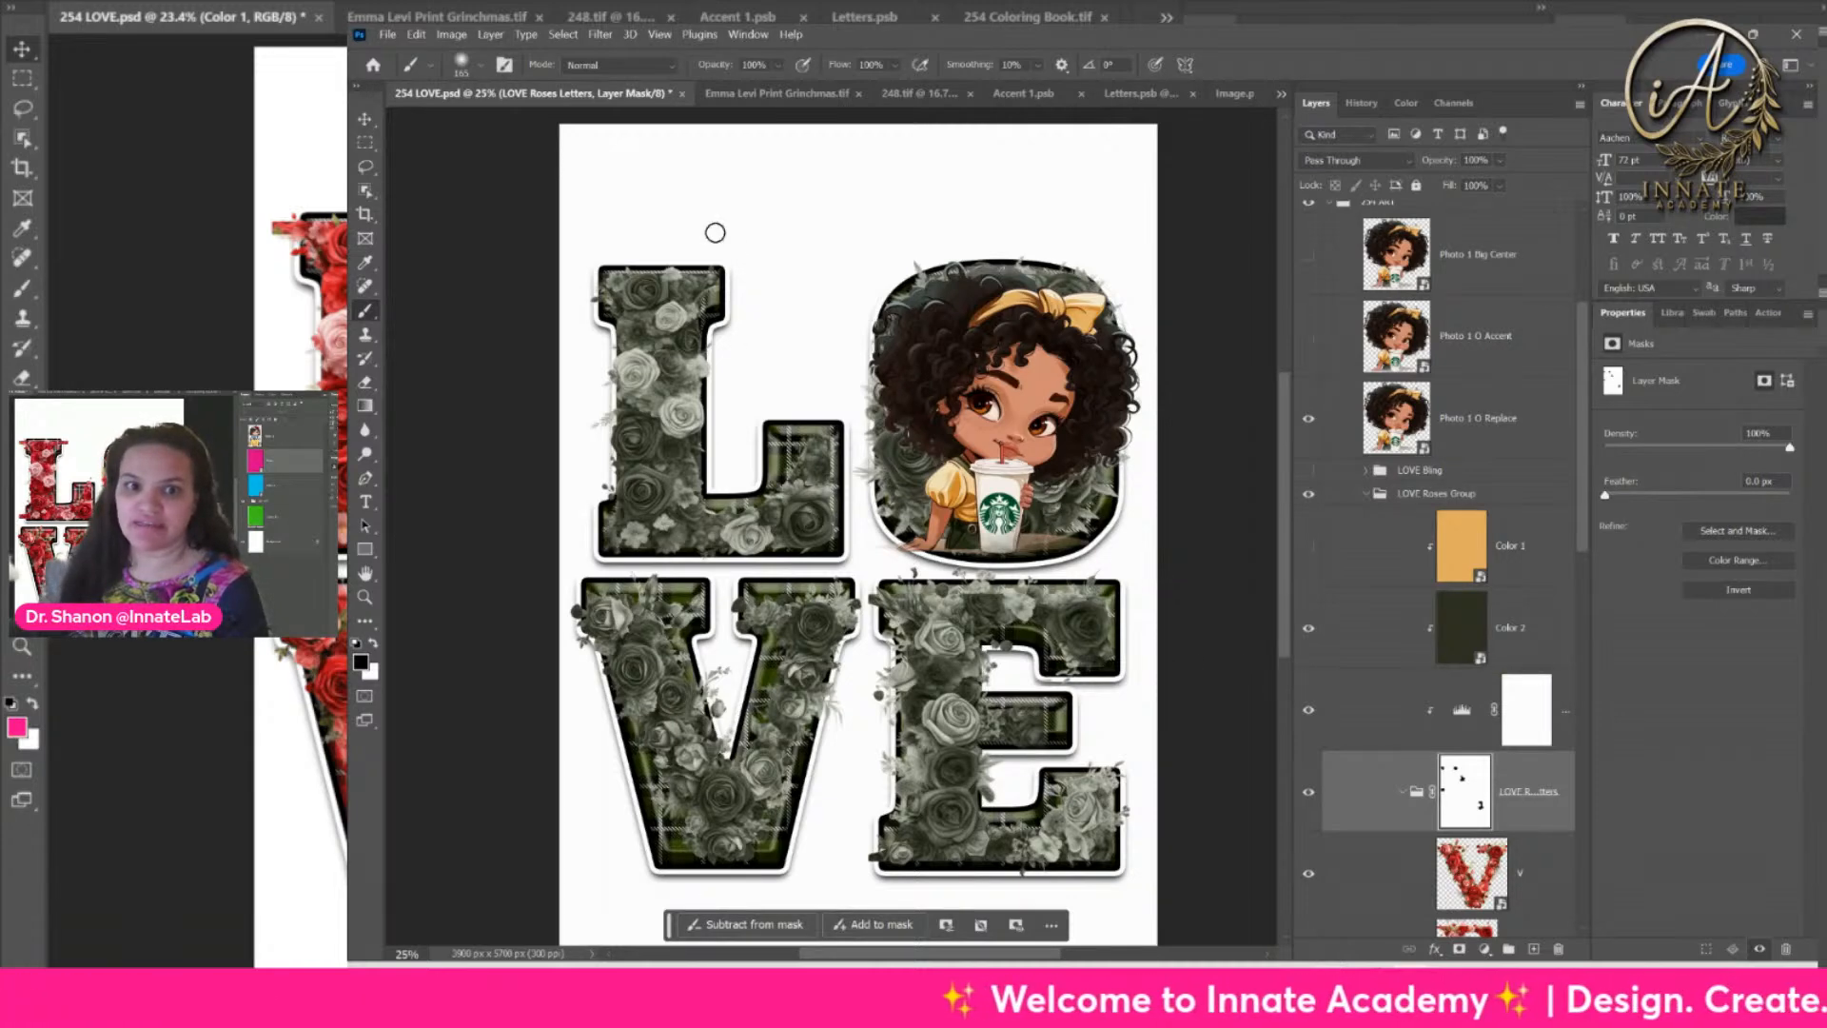
pyautogui.scroll(3, 1414, 250)
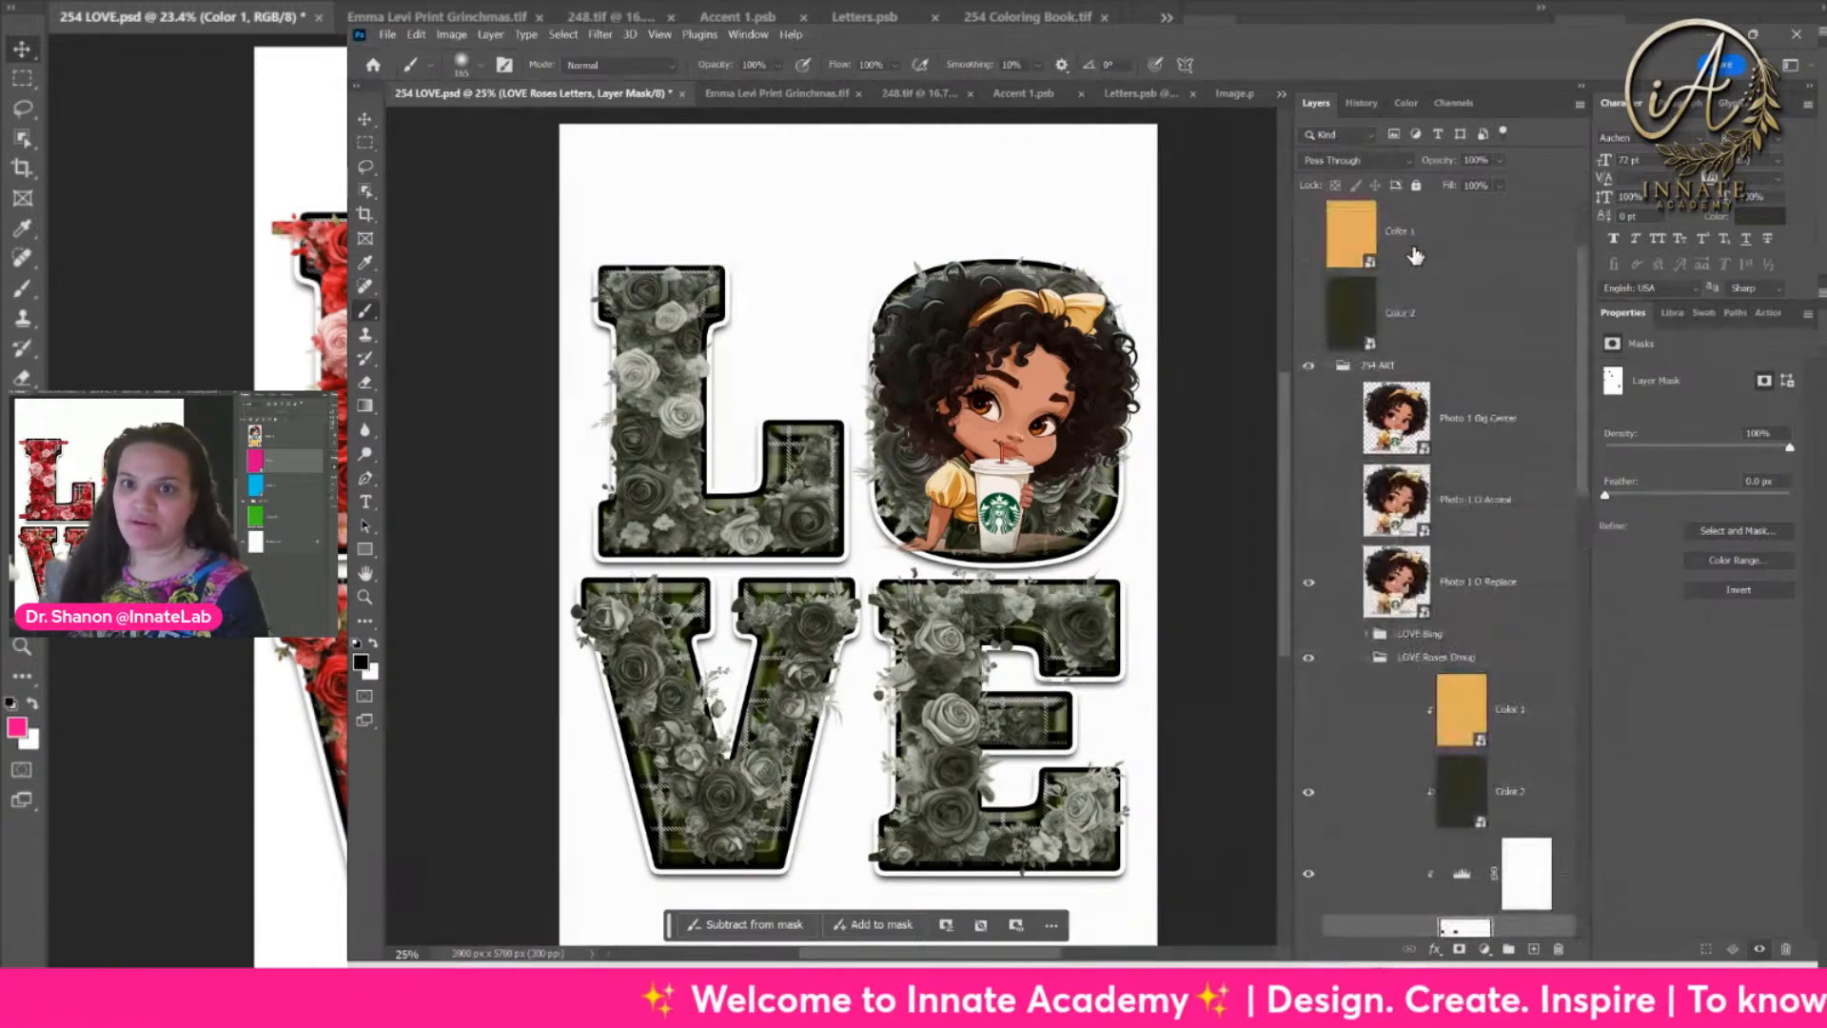
pyautogui.click(1403, 367)
pyautogui.rightClick(1402, 366)
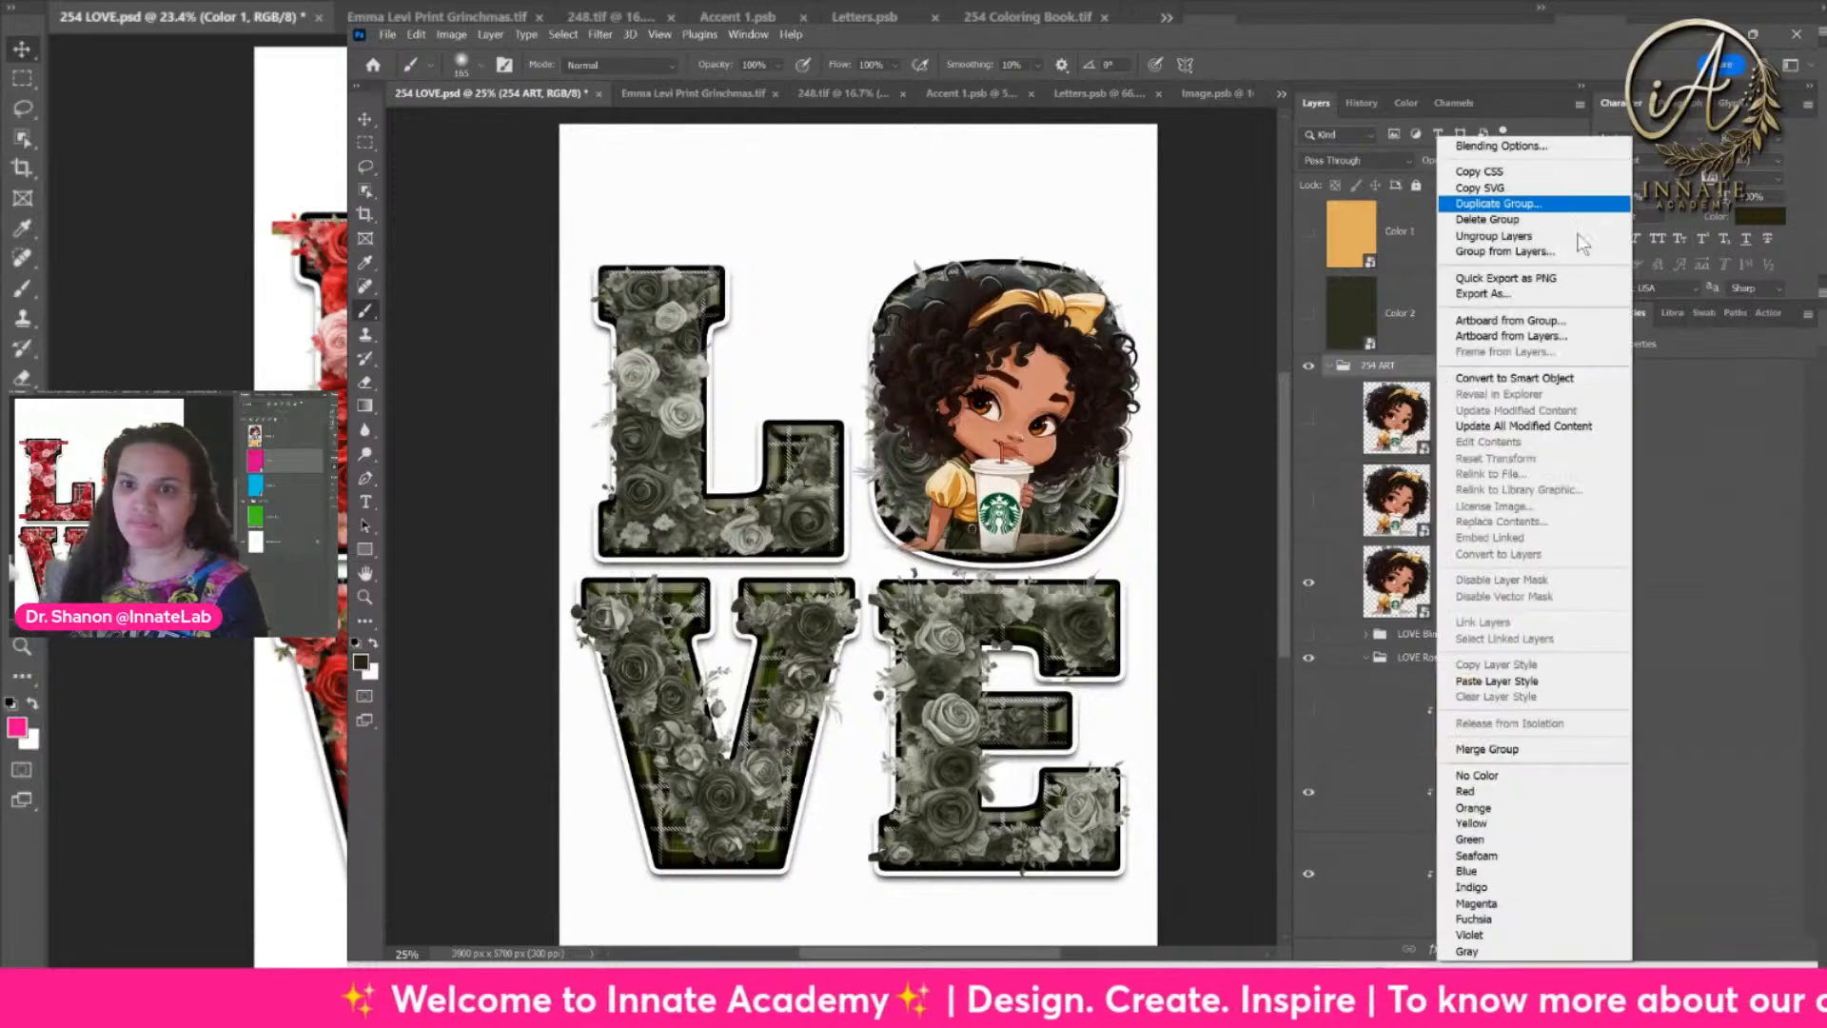
pyautogui.click(1370, 403)
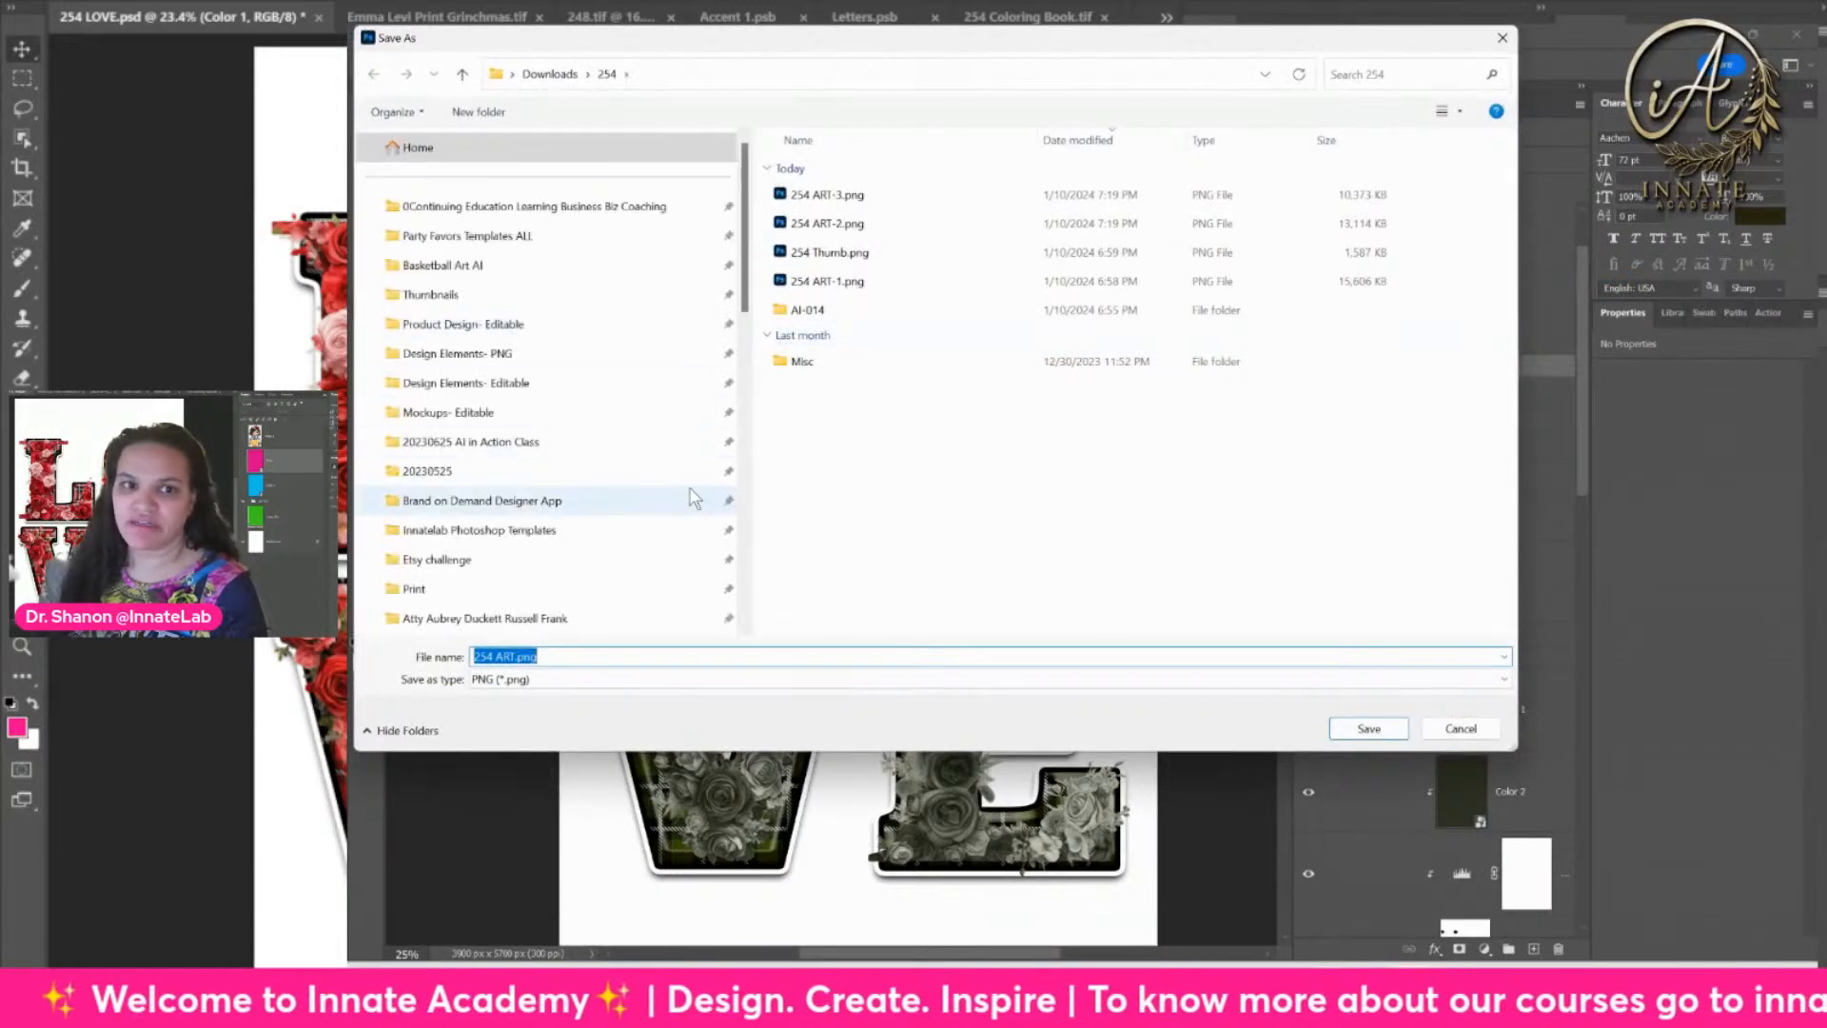
pyautogui.click(532, 663)
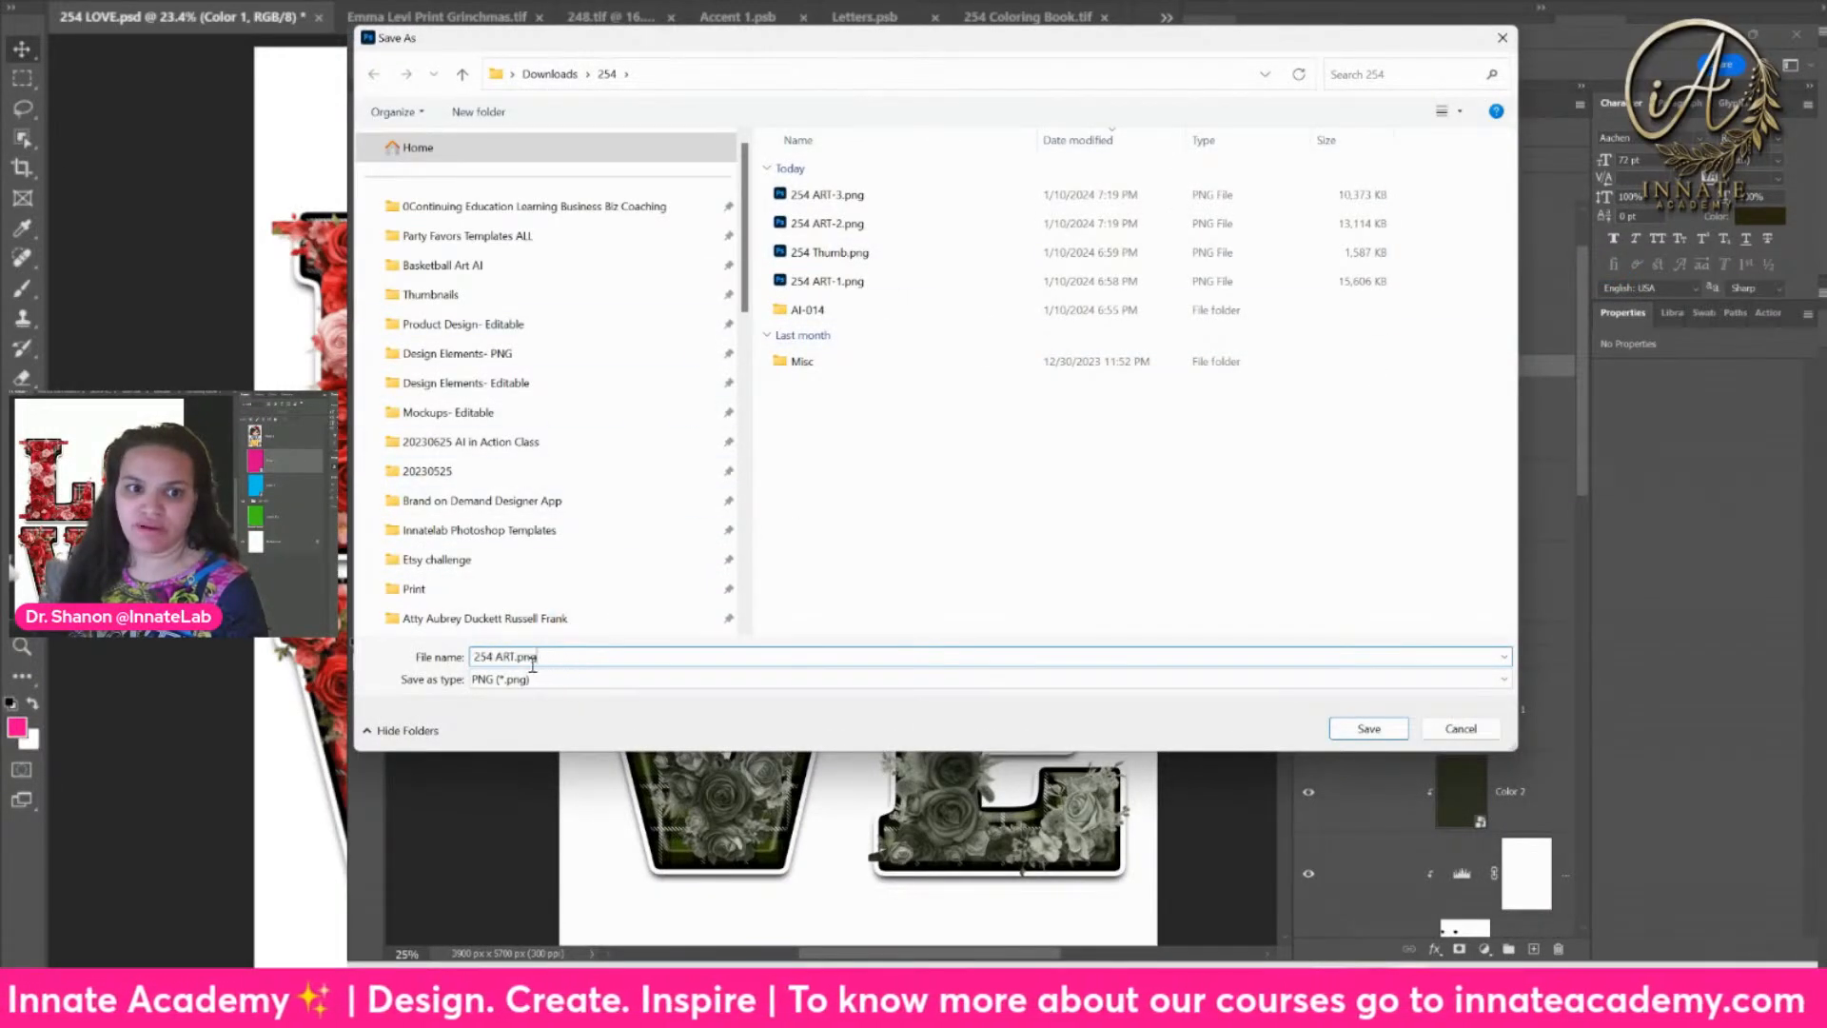
pyautogui.write('-')
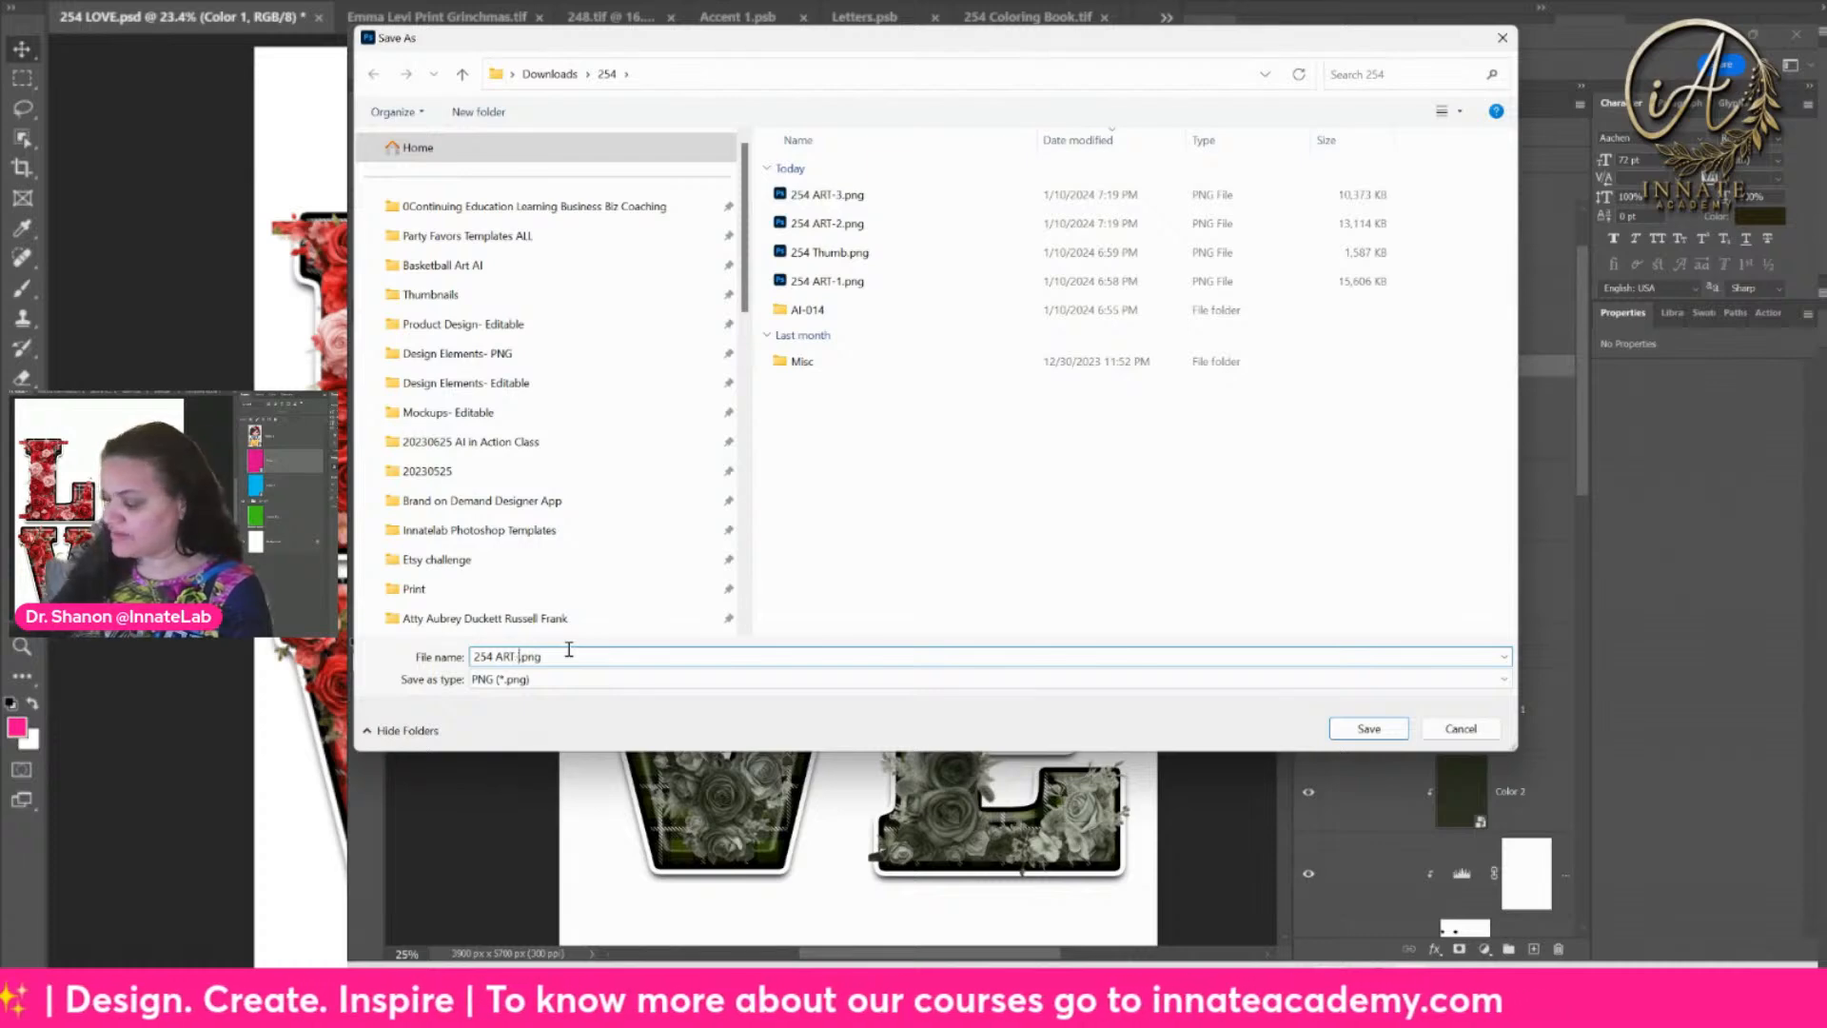
pyautogui.write('4')
pyautogui.press('Return')
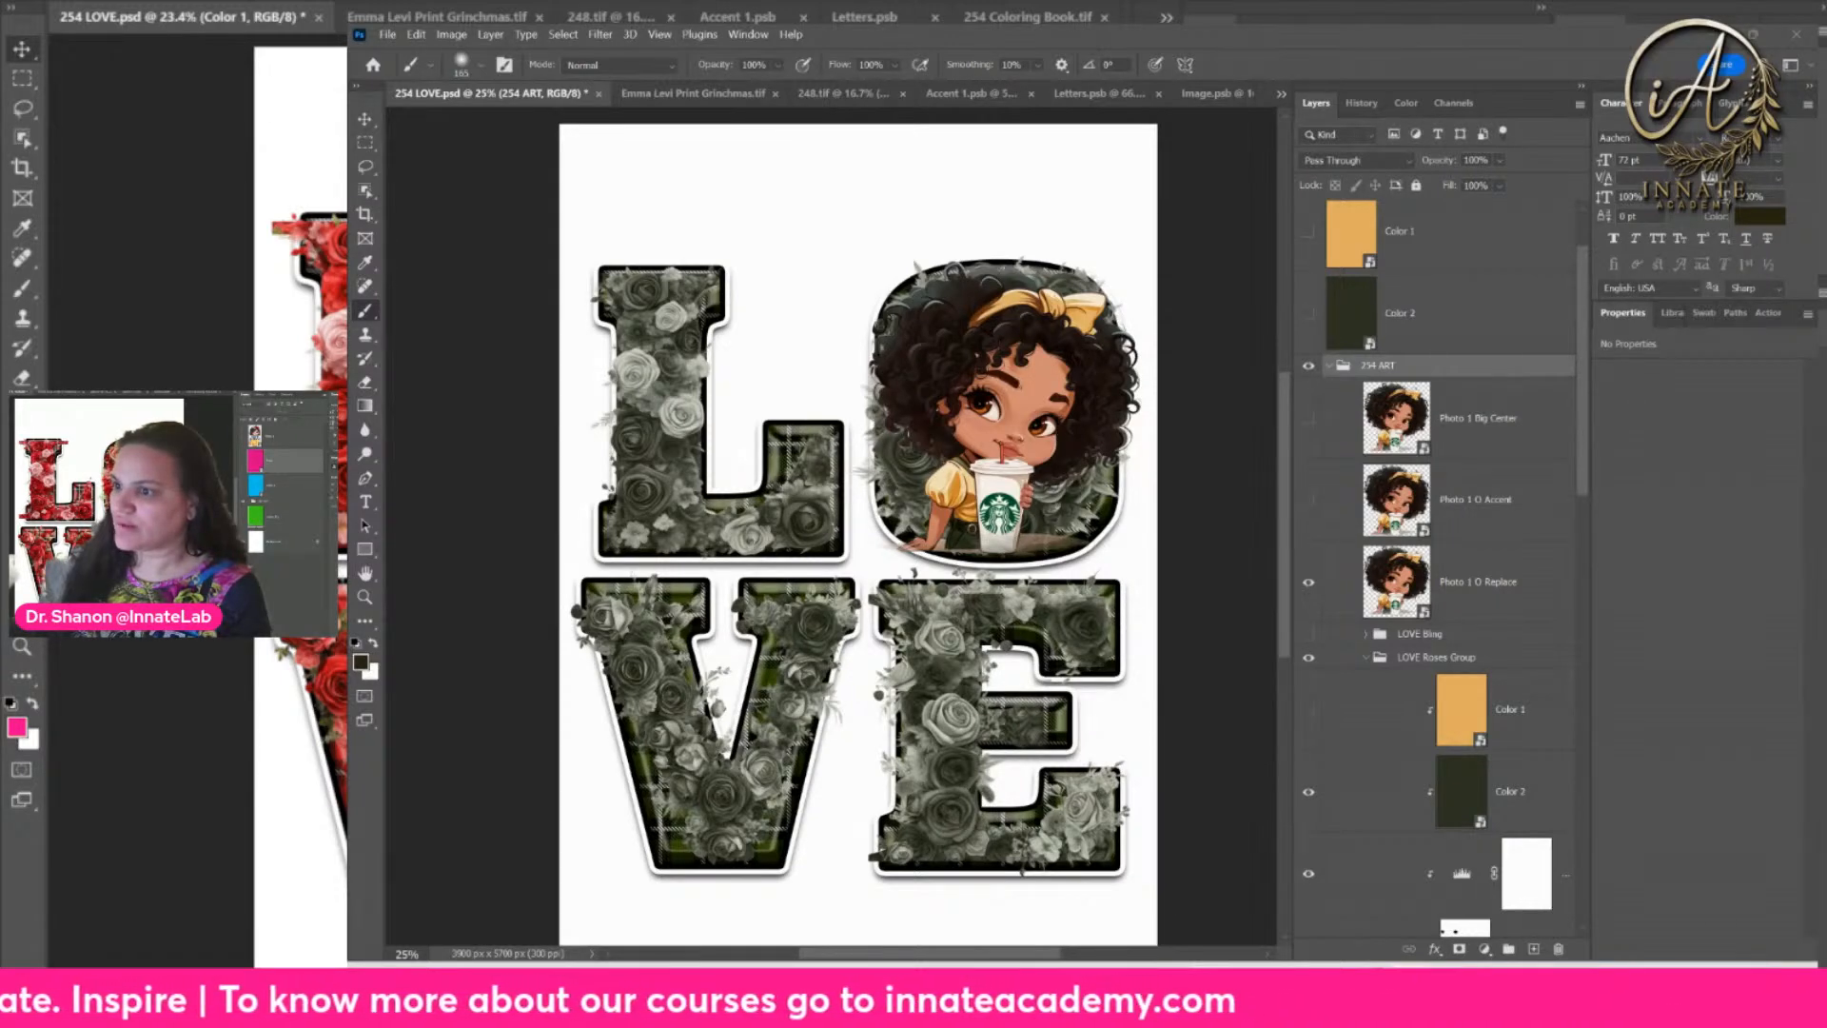
pyautogui.moveTo(1818, 224); pyautogui.dragTo(1466, 210)
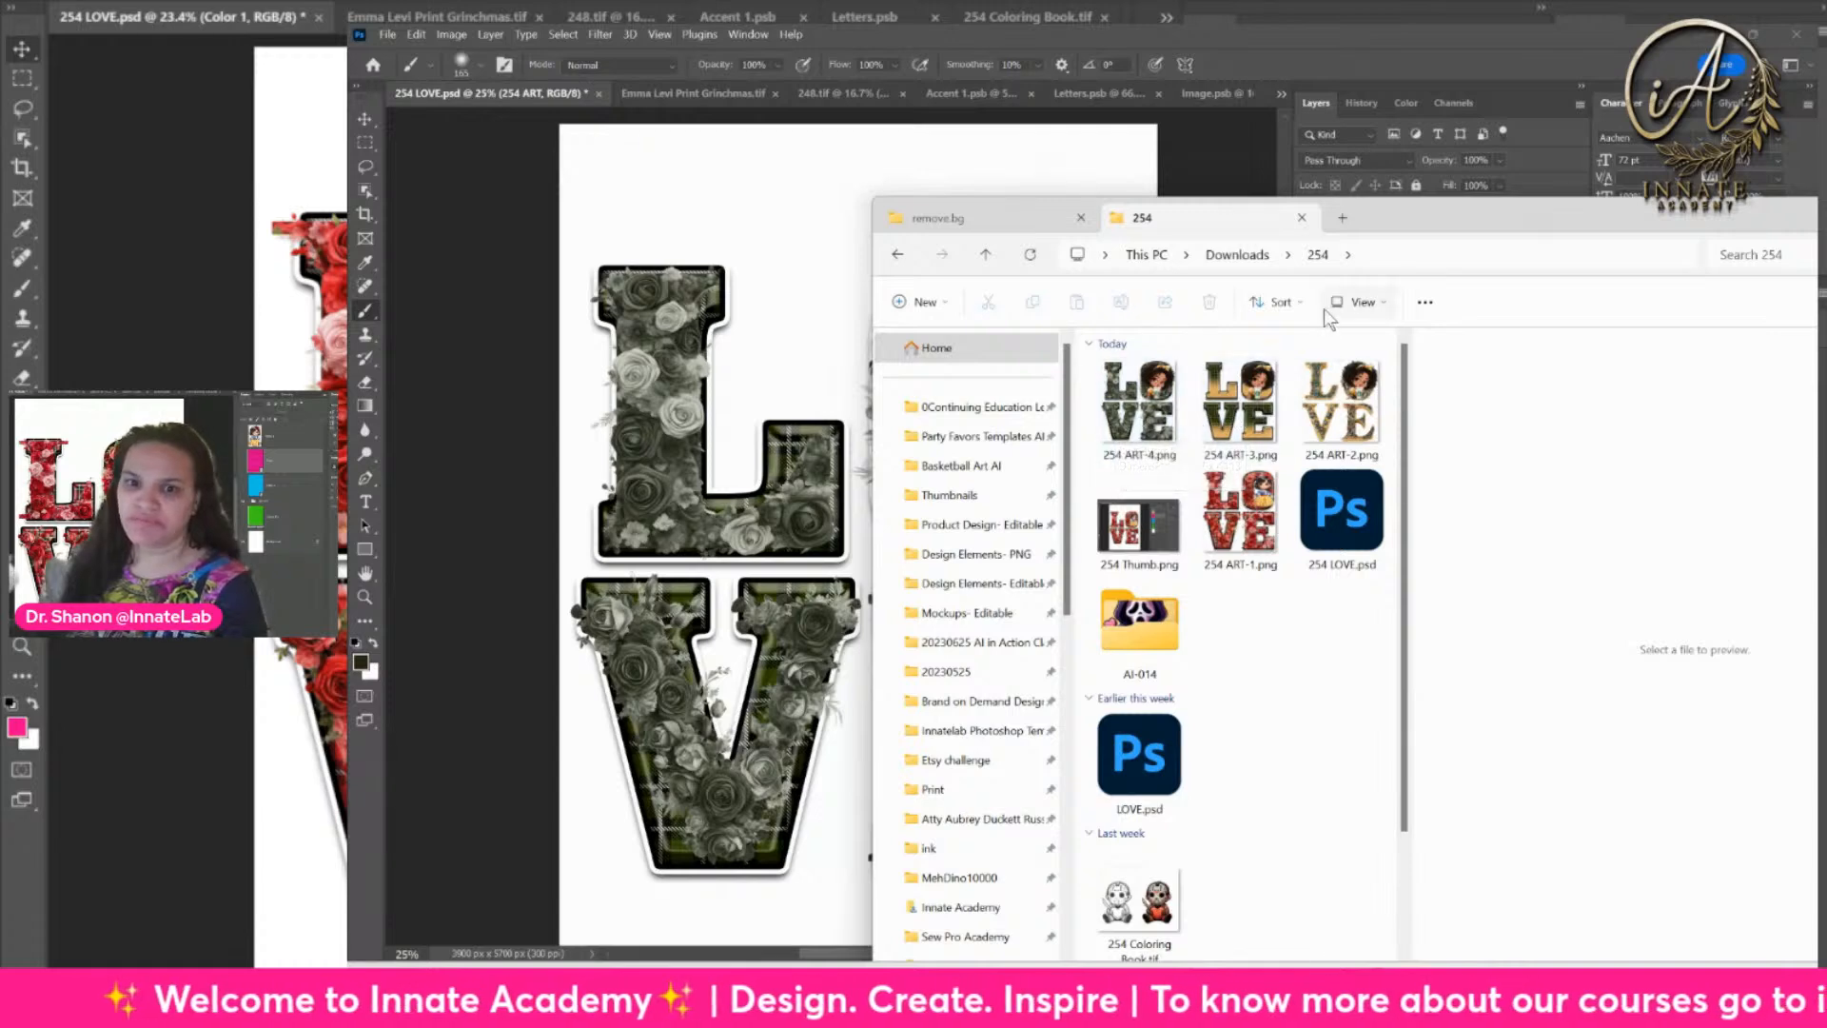
pyautogui.moveTo(1405, 213); pyautogui.dragTo(1816, 319)
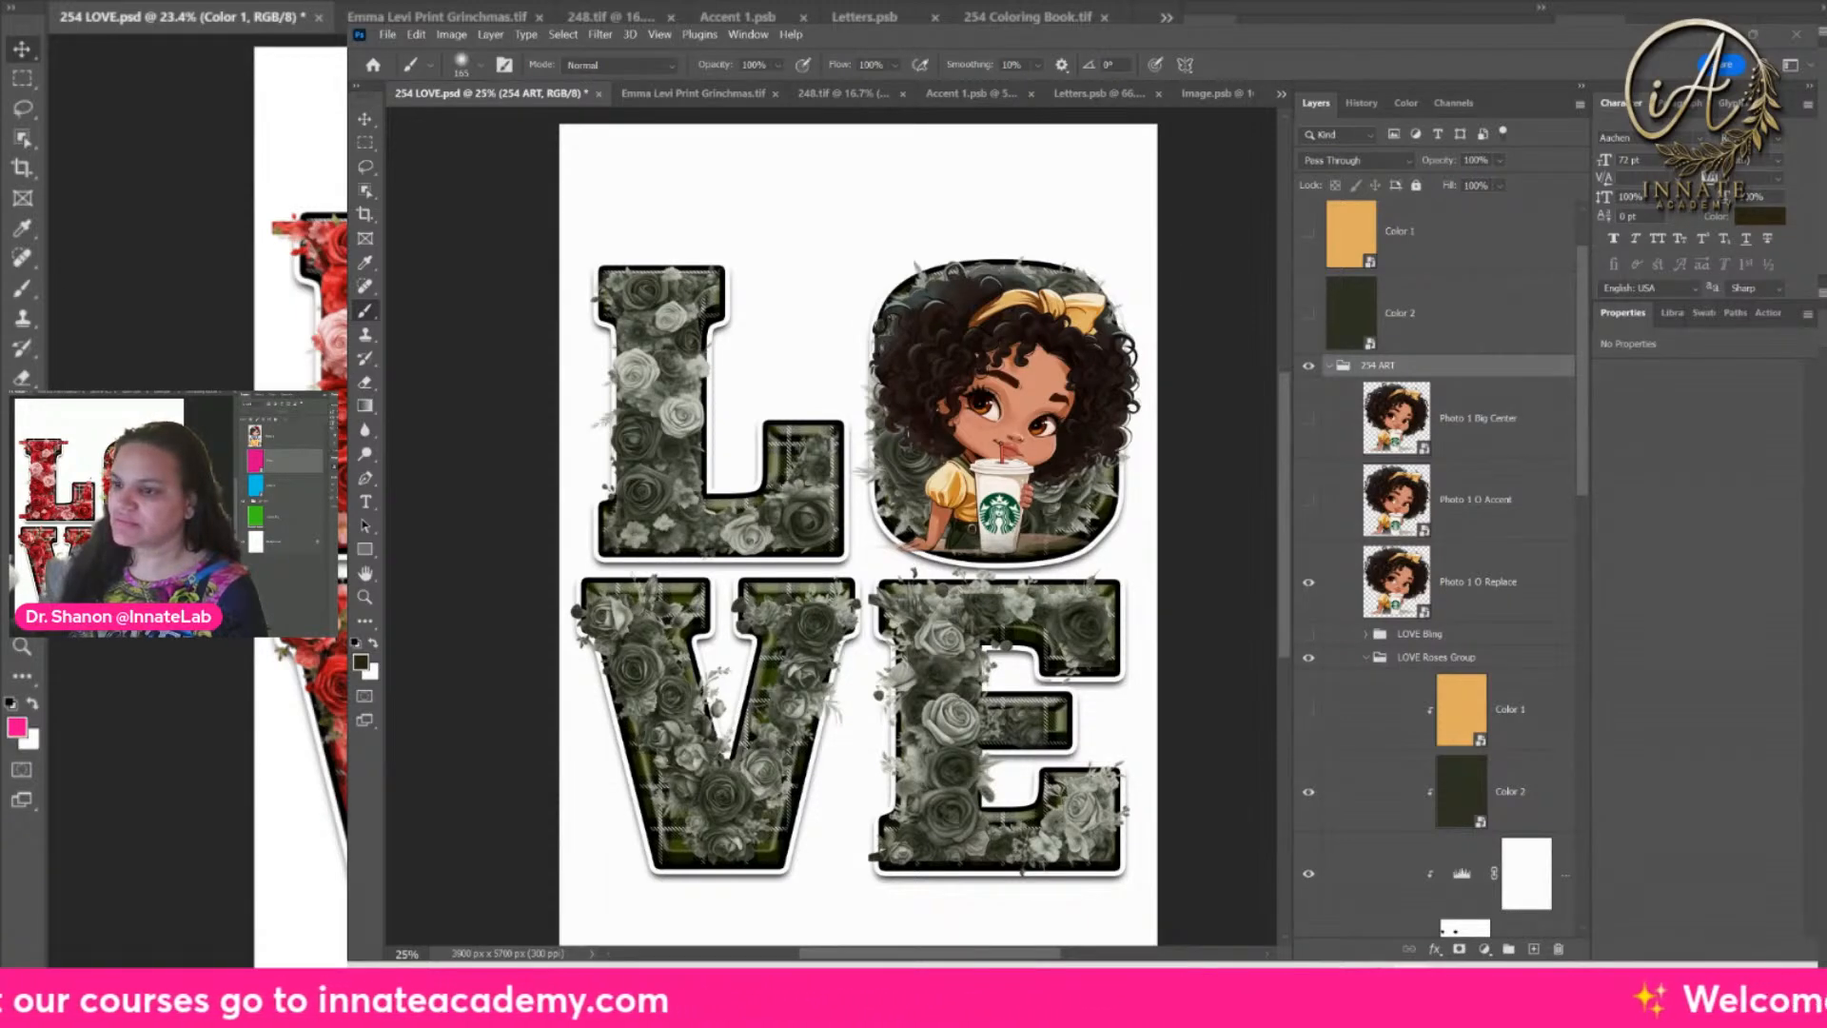
# Step: Open the contents of the Photo 1 Big Center smart object and hide the SB Girl layer
pyautogui.click(1409, 405)
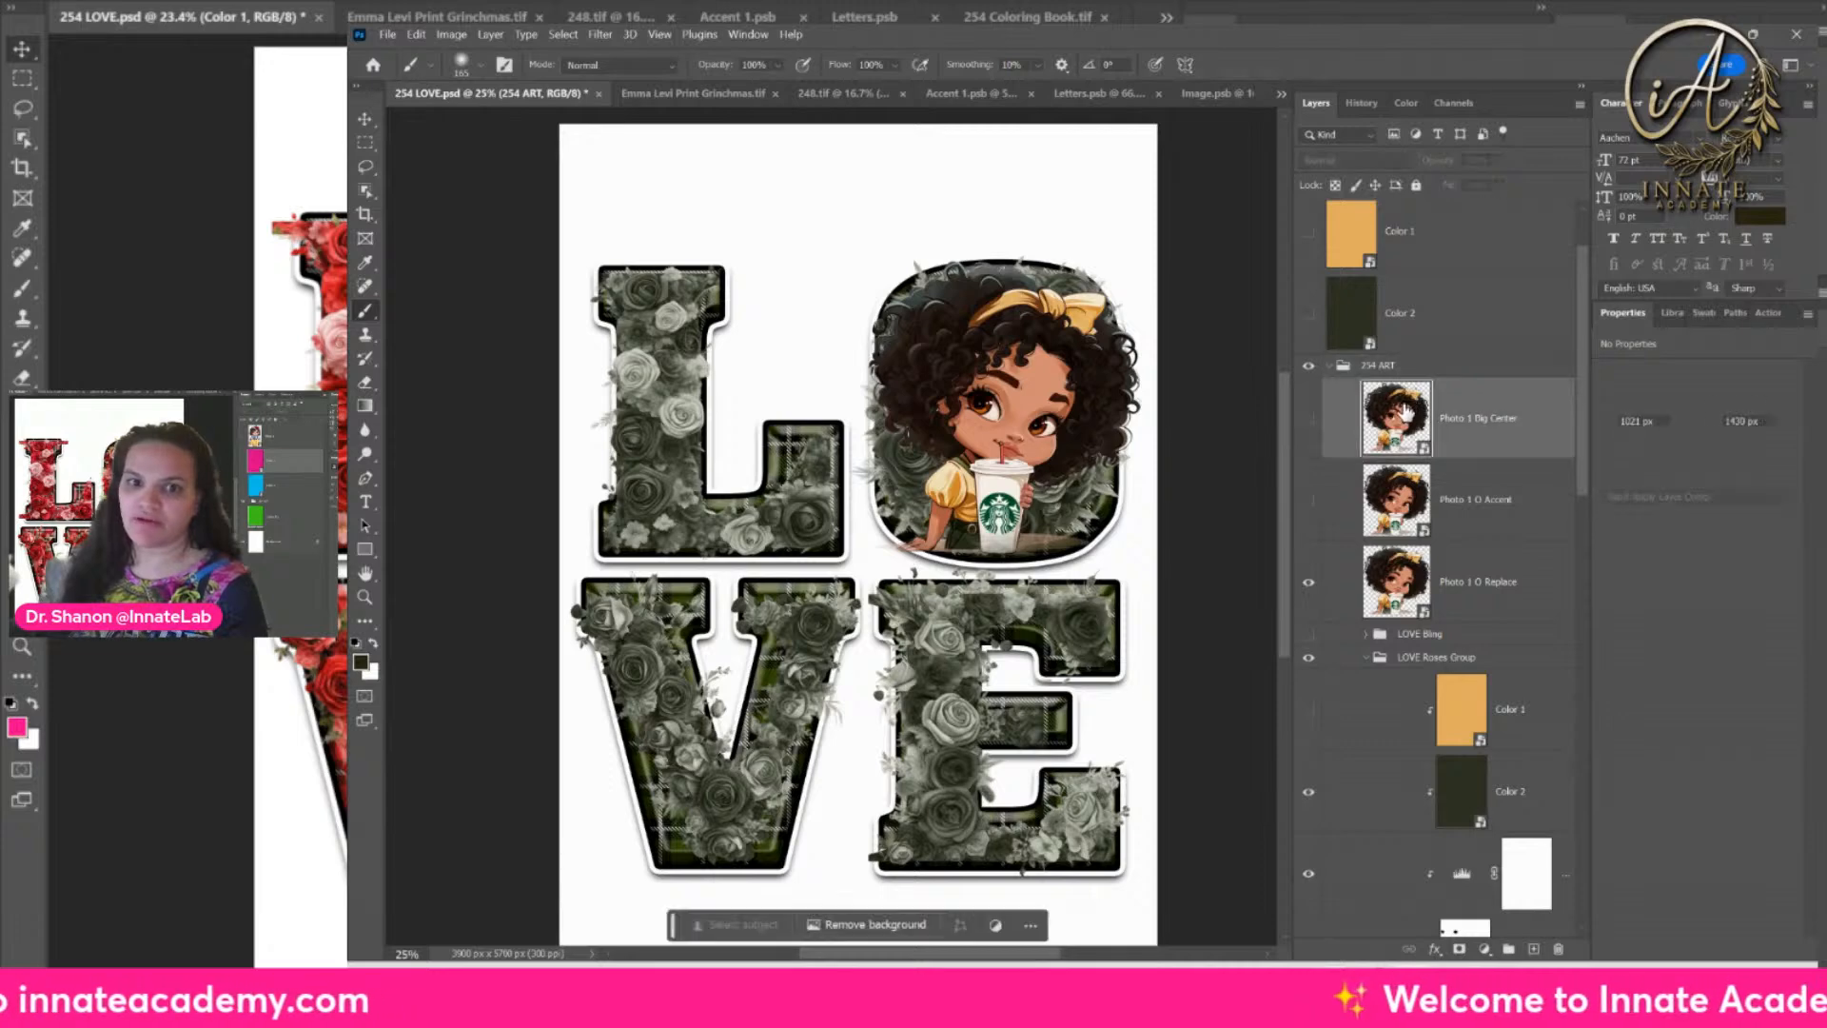
pyautogui.scroll(1, 1385, 476)
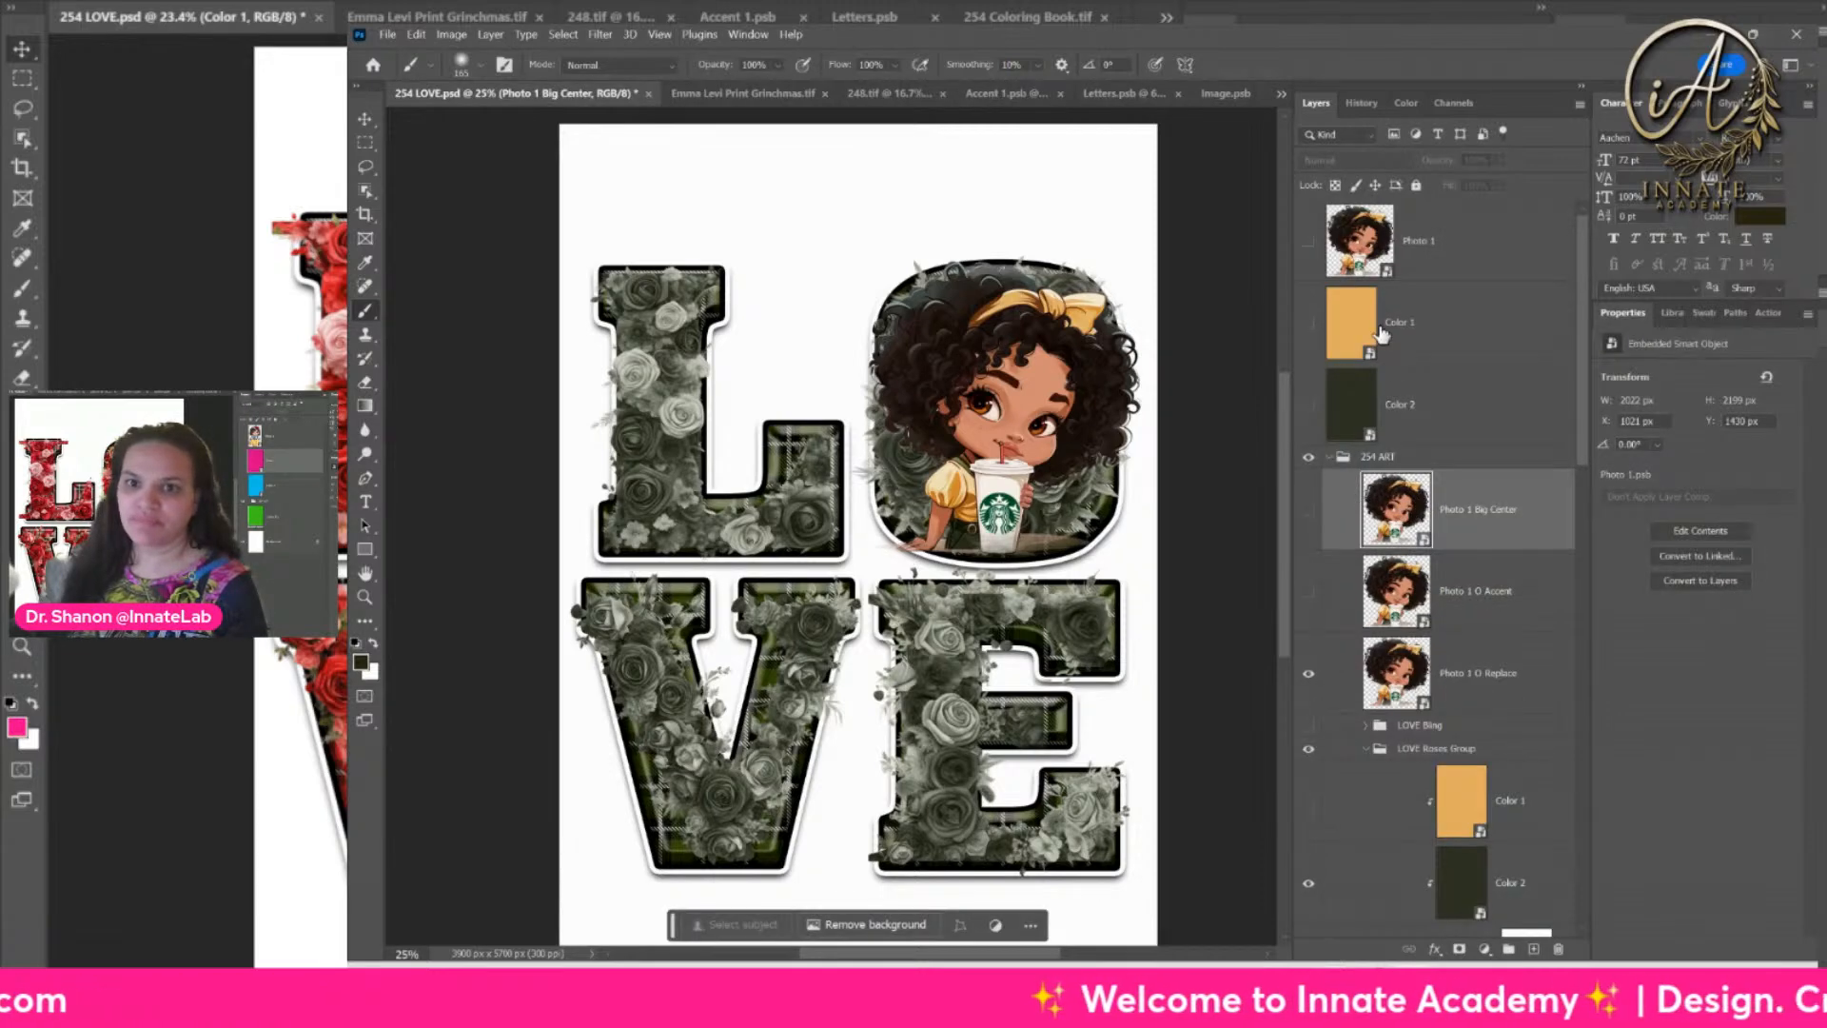
pyautogui.doubleClick(1396, 523)
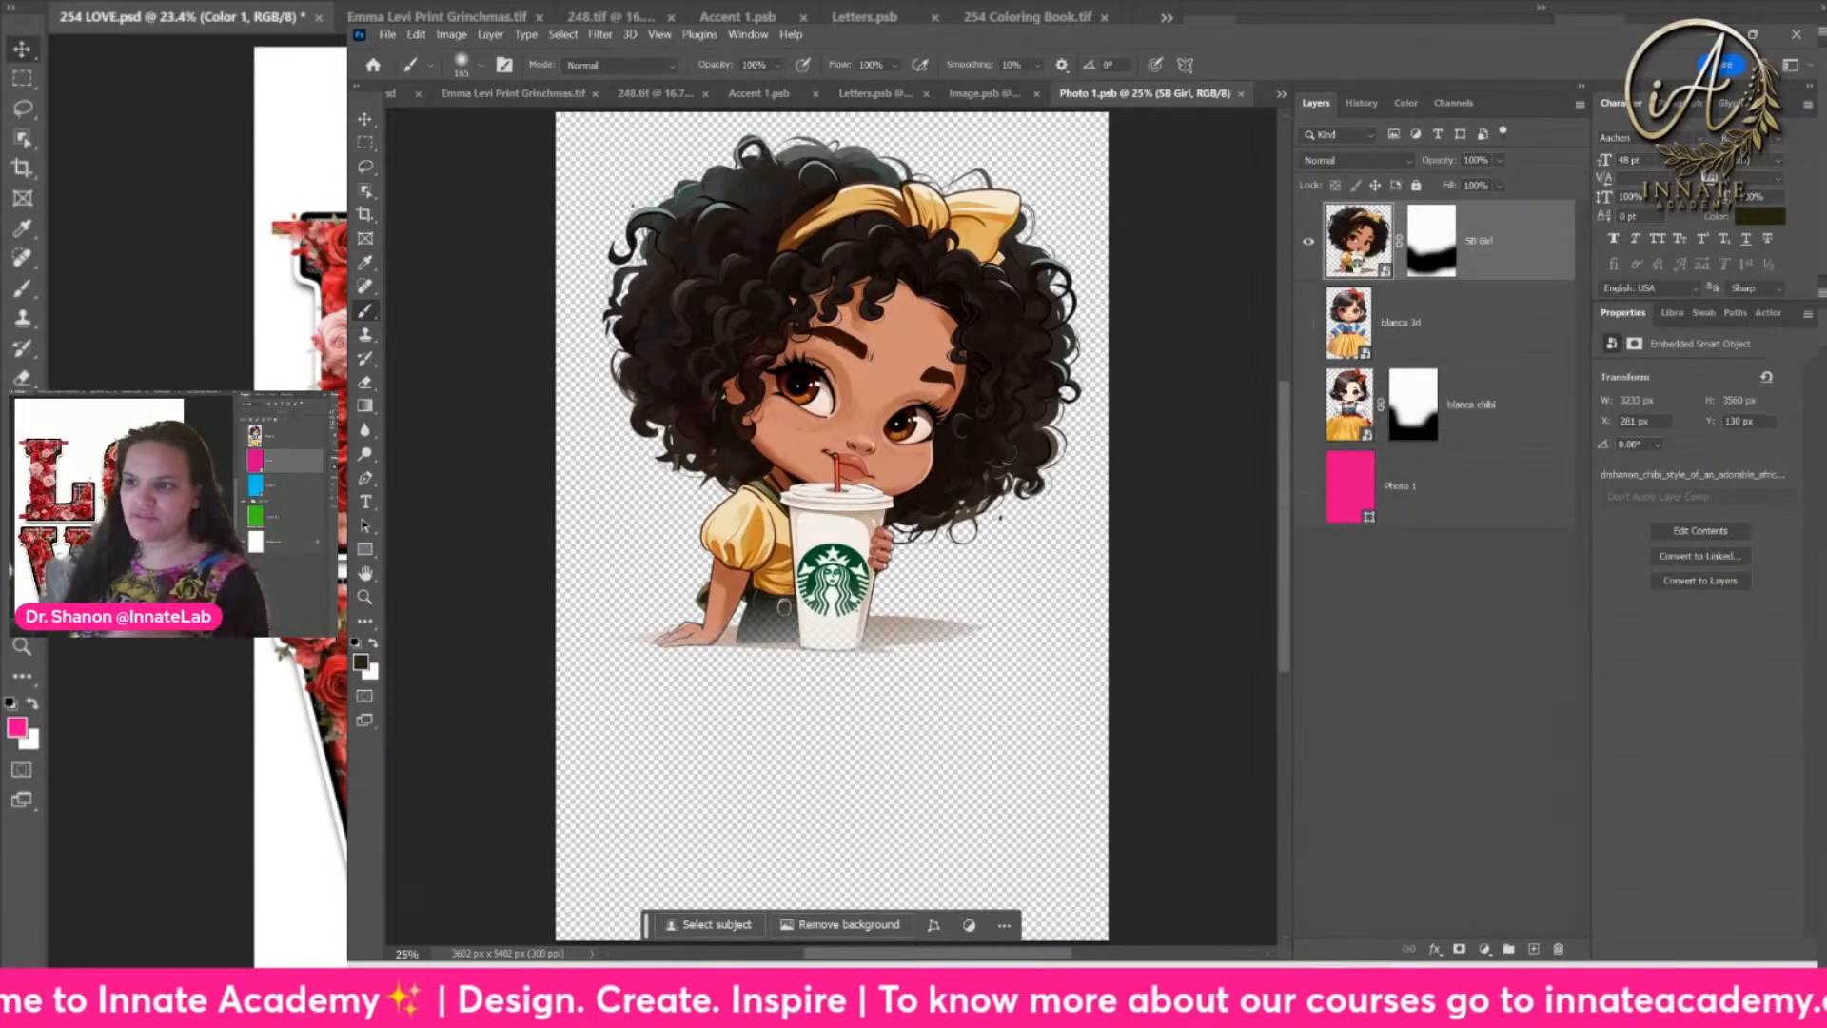
pyautogui.click(1309, 241)
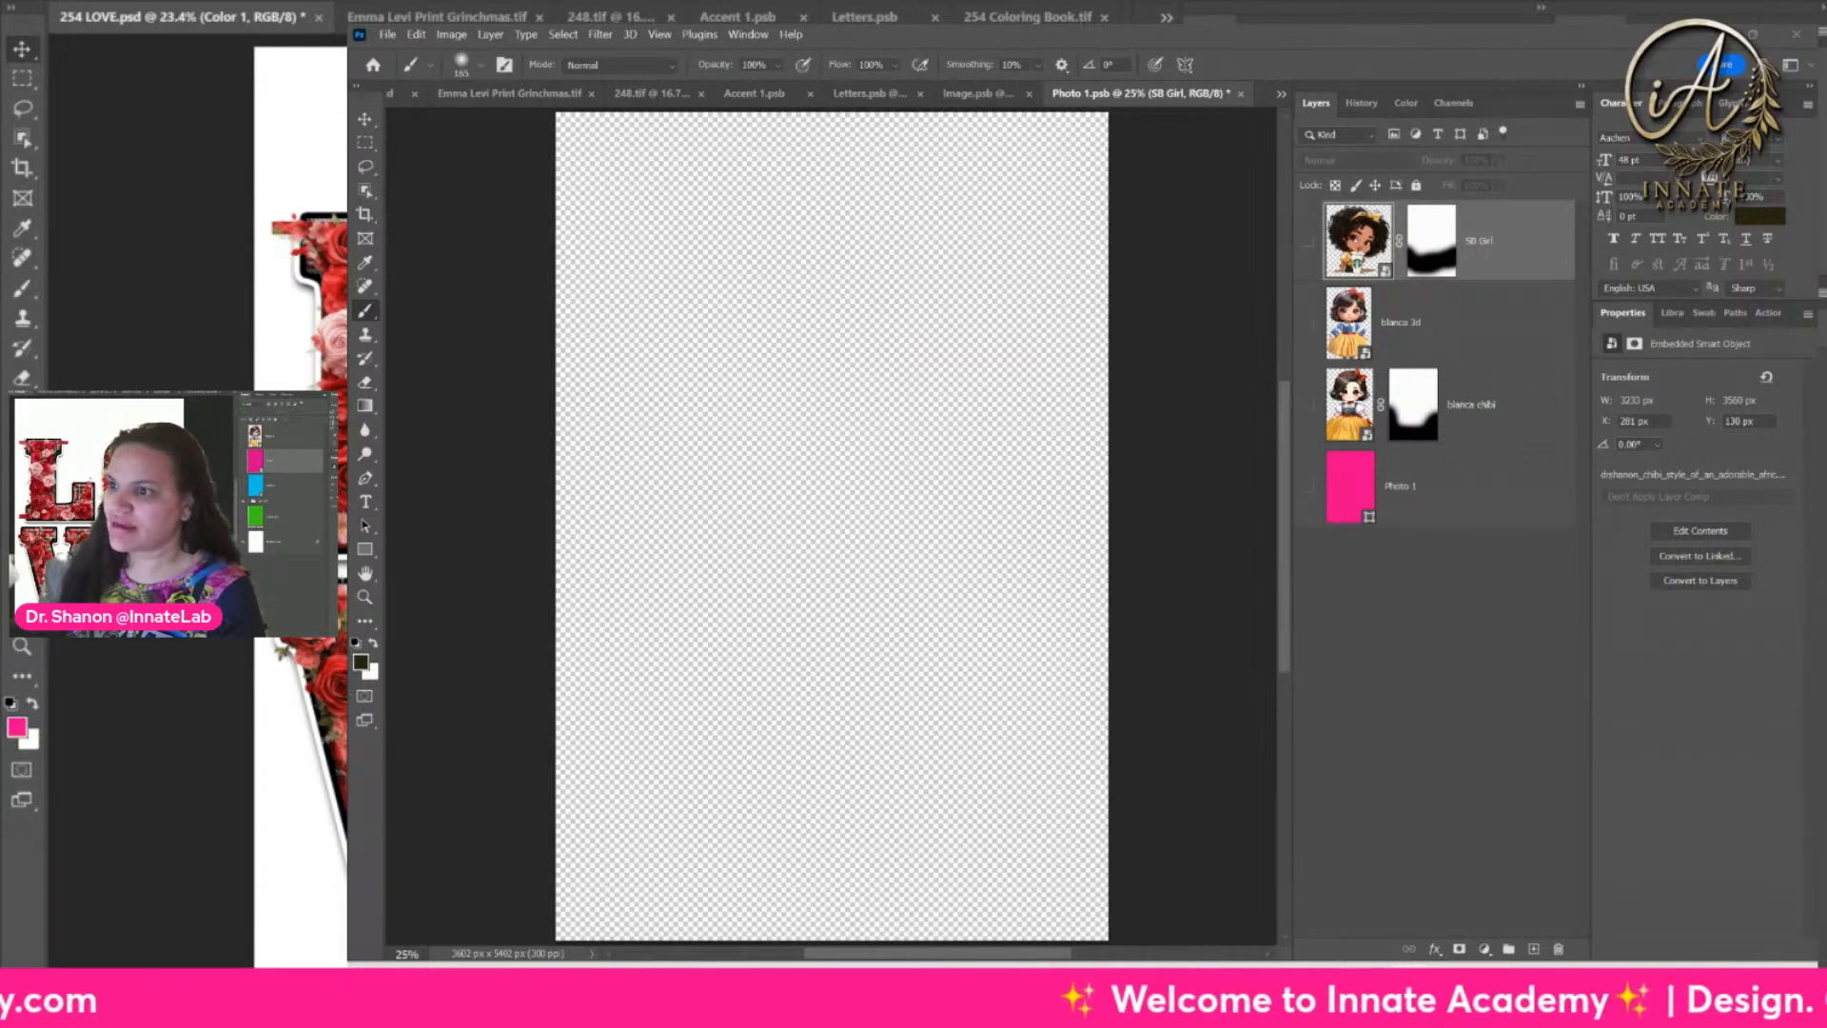
# Step: Place alien heart.png in the upper part of the Photo 1.psb canvas, then save and close the smart object
pyautogui.moveTo(889, 347); pyautogui.dragTo(824, 396)
pyautogui.moveTo(895, 464); pyautogui.dragTo(896, 337)
pyautogui.press('Return')
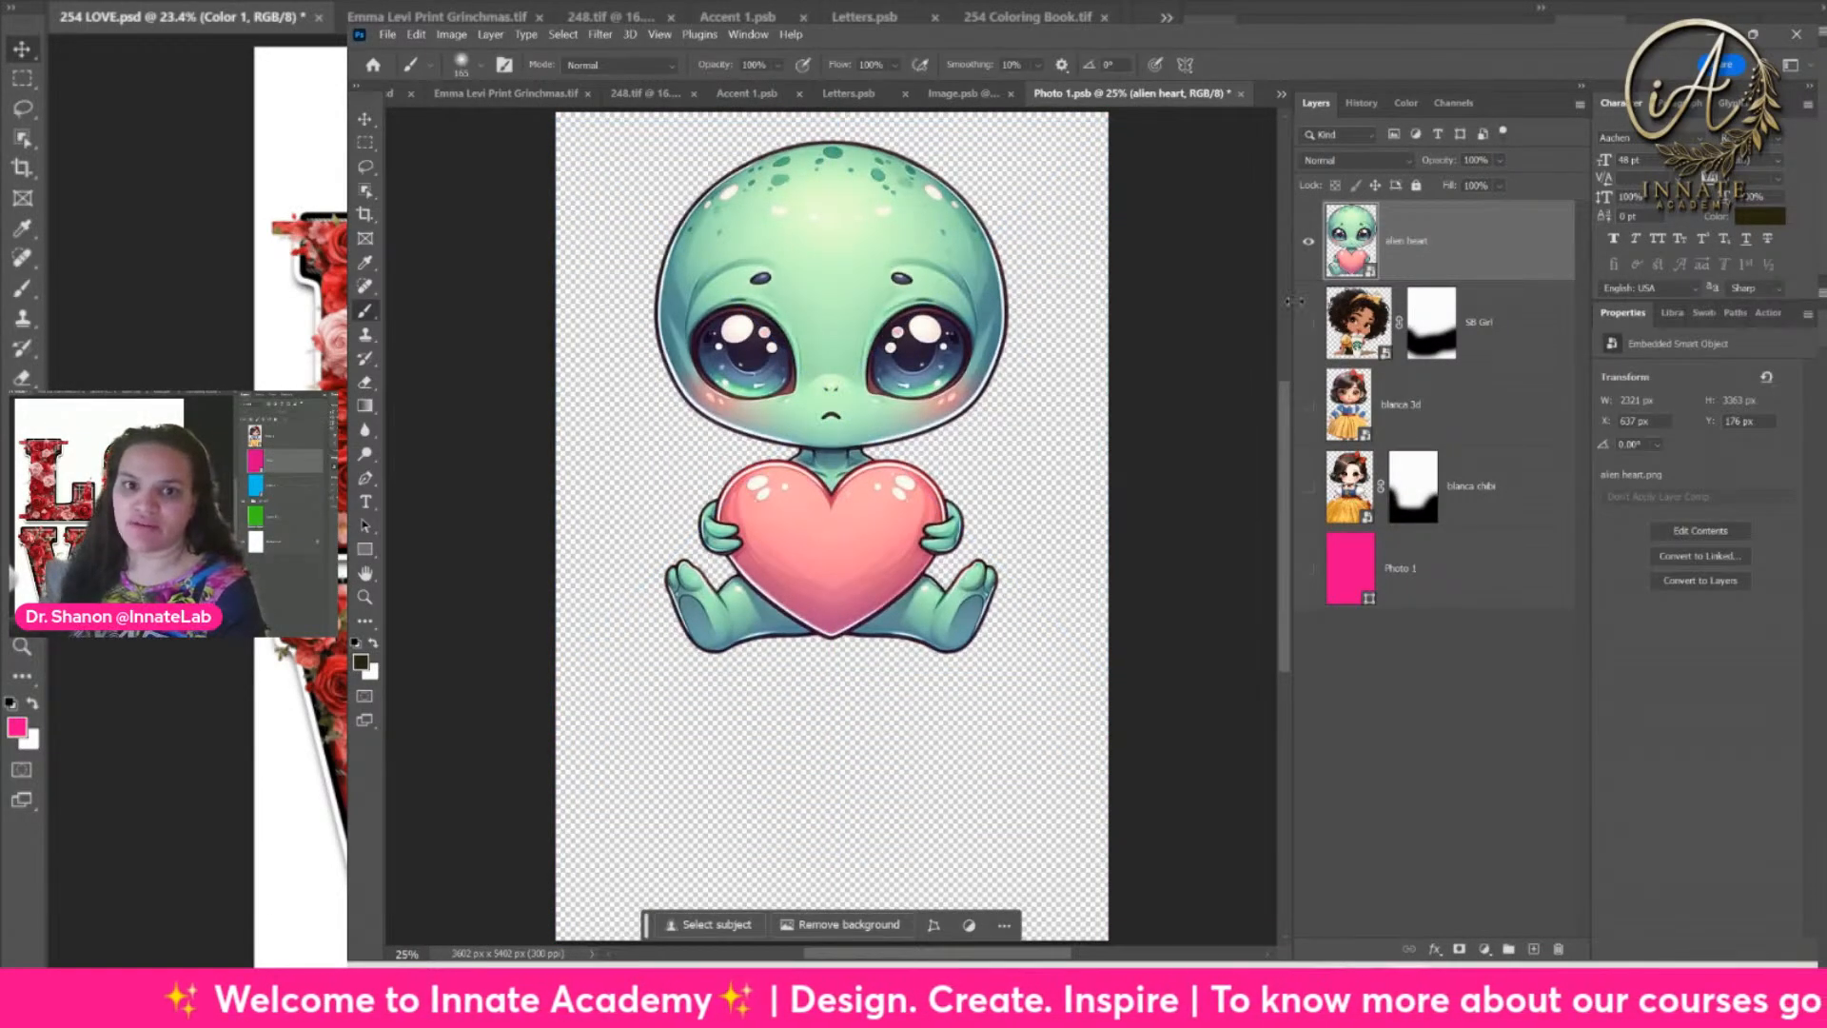
pyautogui.click(1242, 94)
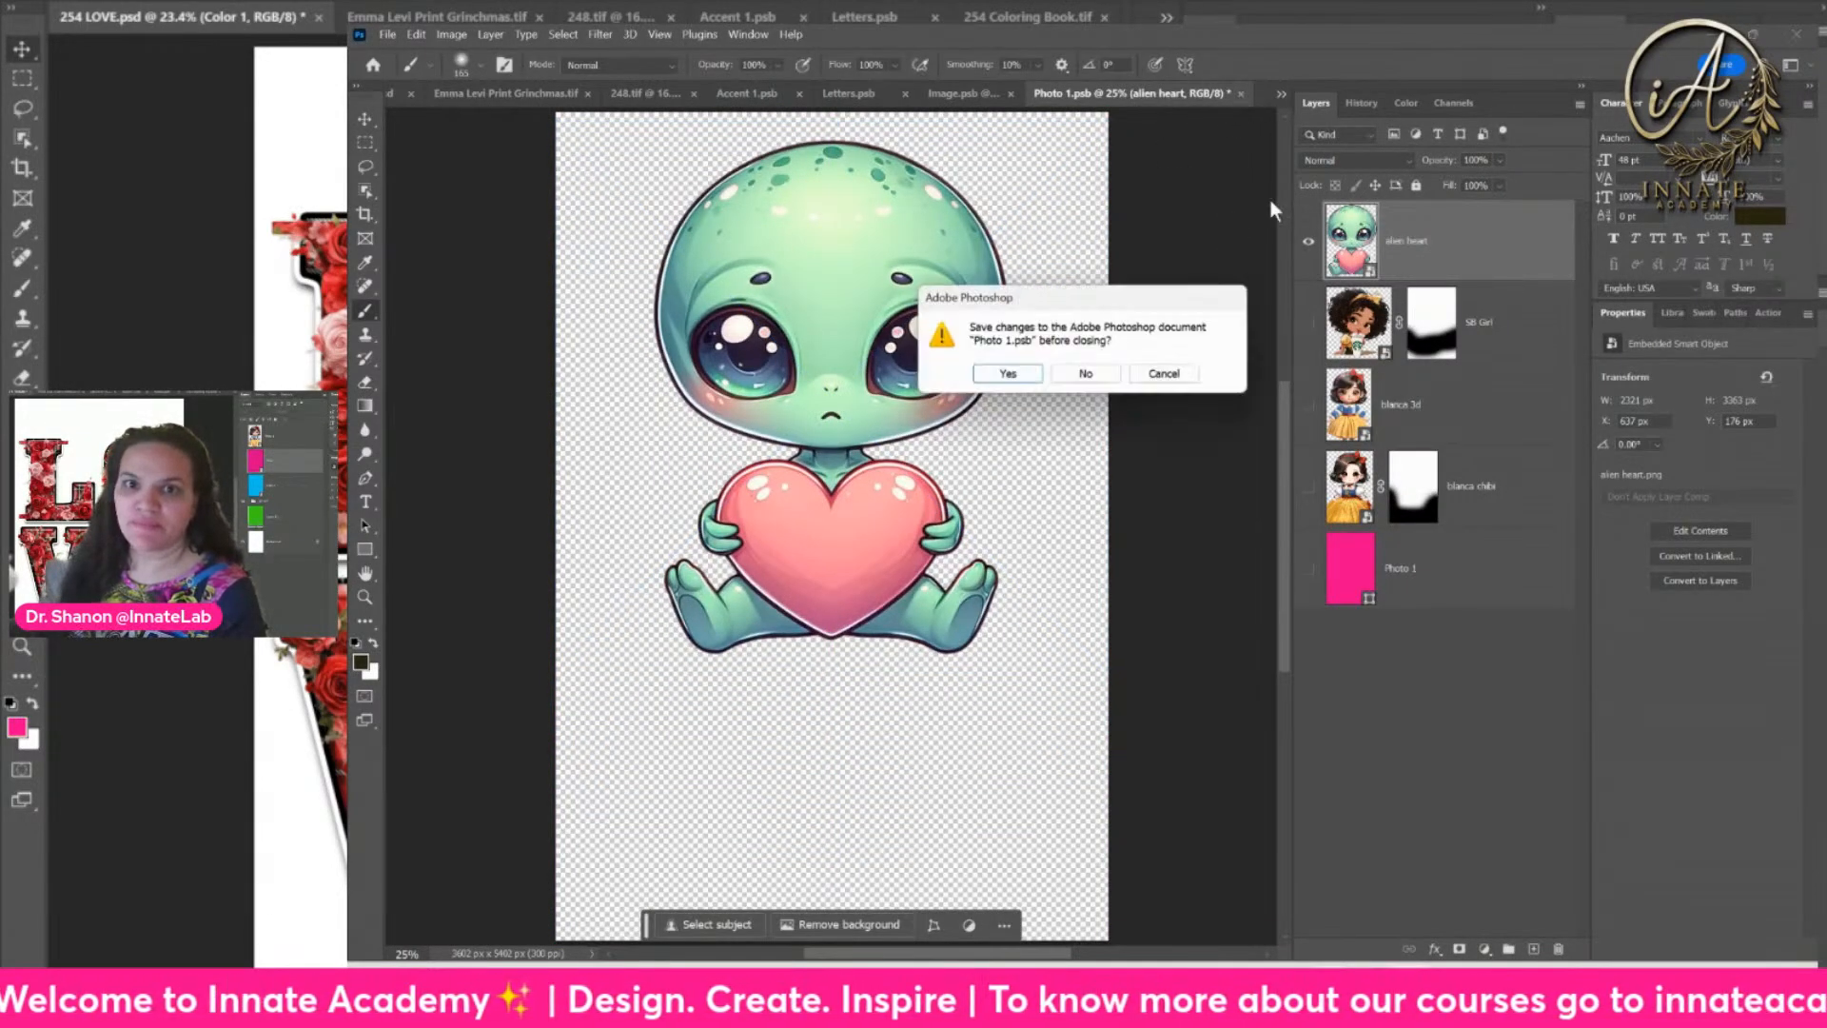
pyautogui.click(1052, 377)
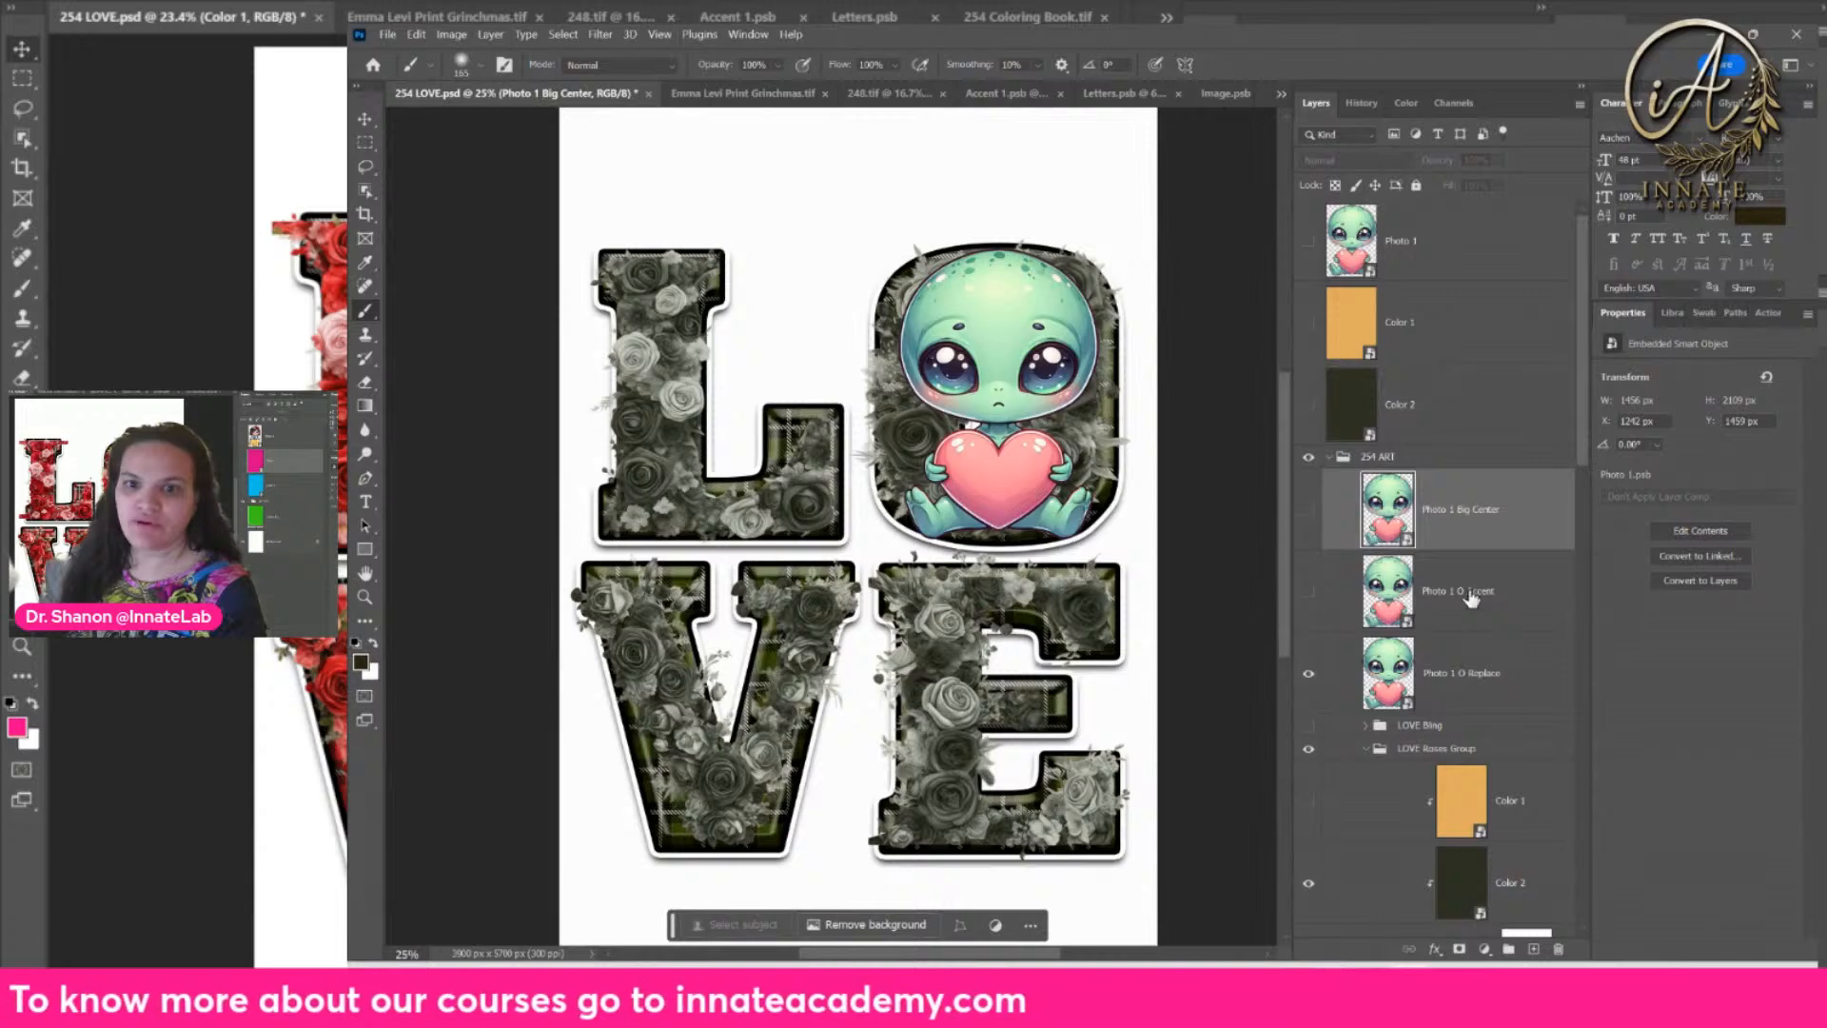
# Step: Collapse the LOVE Roses Letters and LOVE Text groups
pyautogui.scroll(-6, 1480, 530)
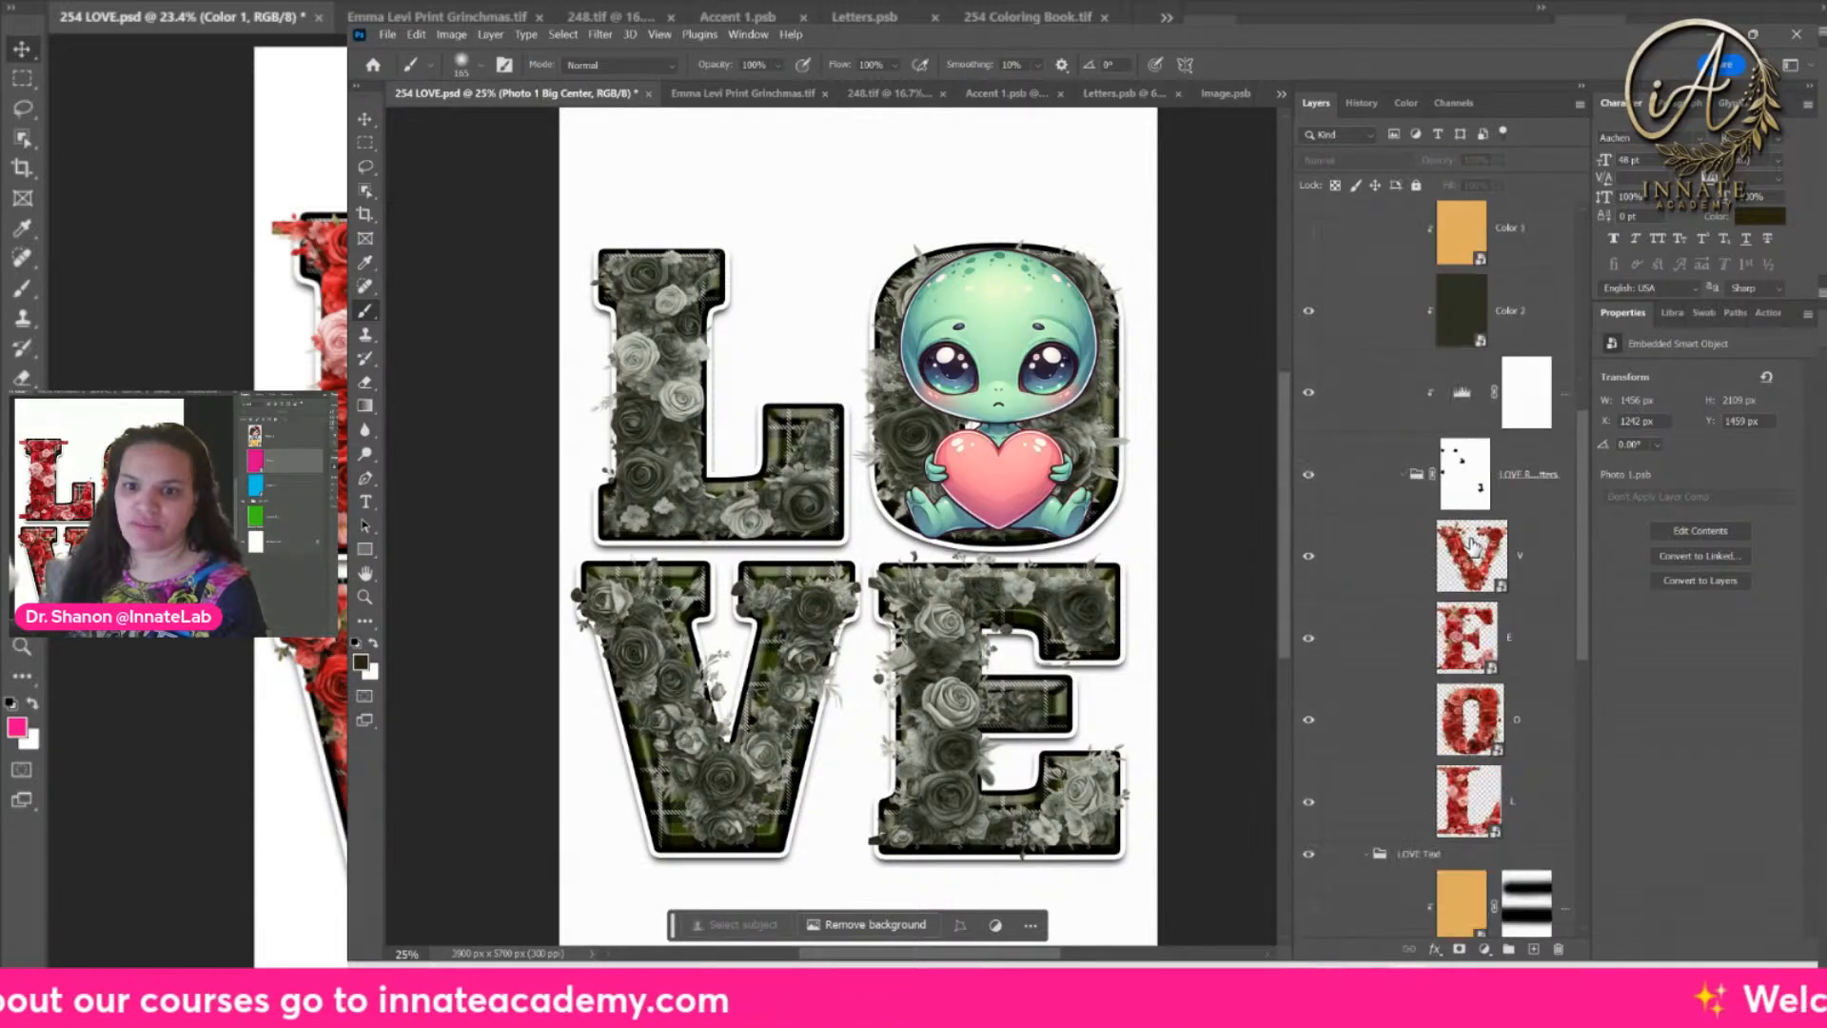
pyautogui.click(1404, 475)
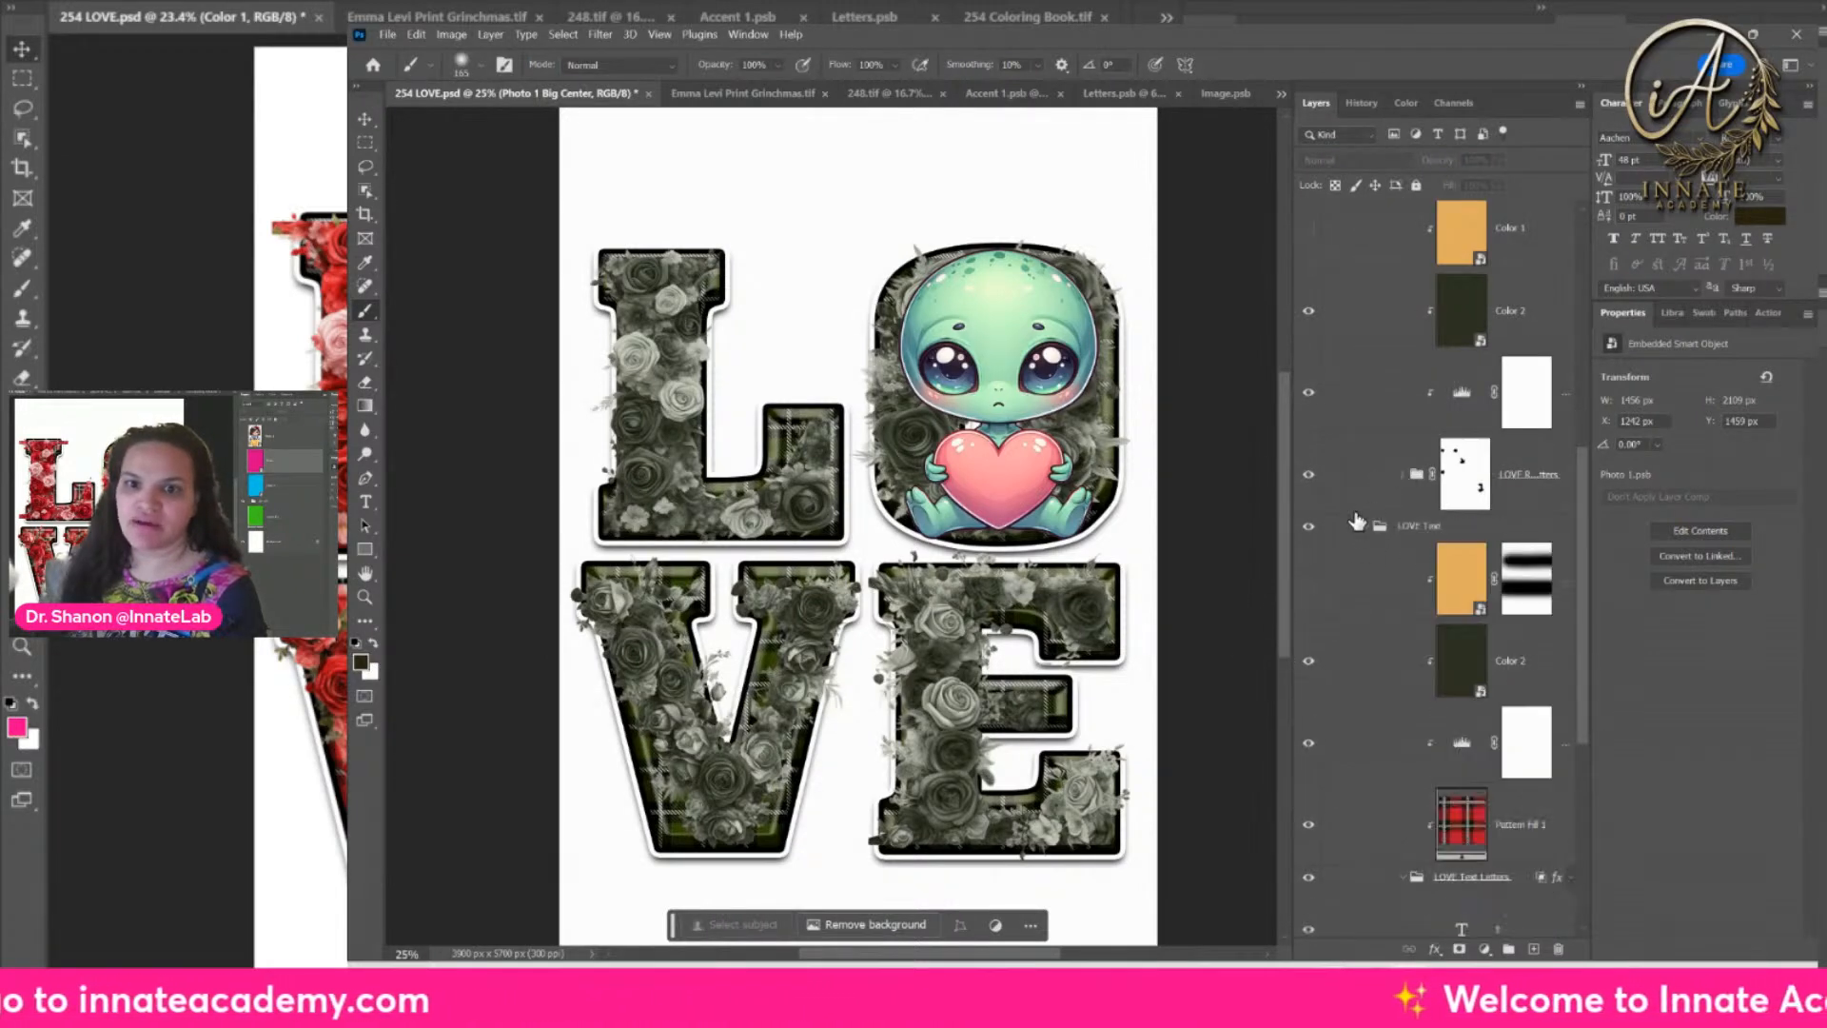
pyautogui.click(1368, 526)
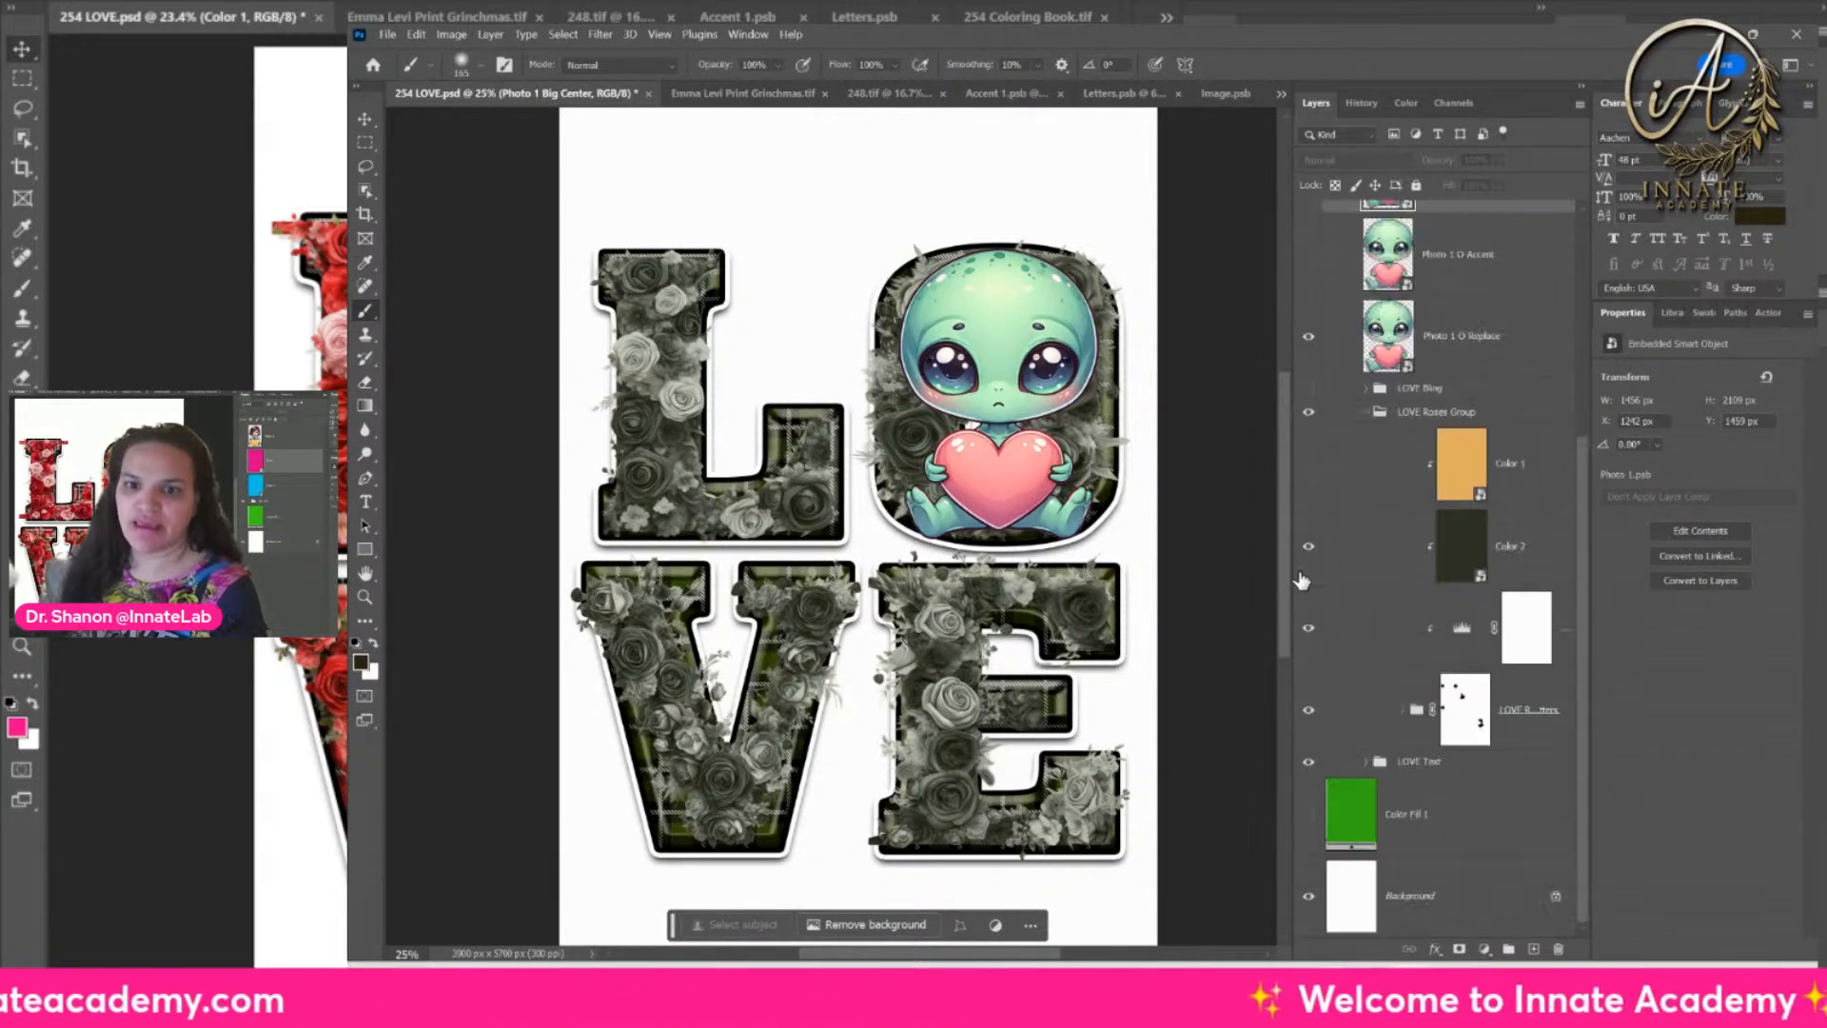
# Step: Hide the Pattern Fill 1 plaid layer inside the LOVE Text group
pyautogui.click(1309, 762)
pyautogui.click(1306, 764)
pyautogui.click(1305, 765)
pyautogui.click(1309, 762)
pyautogui.click(1365, 763)
pyautogui.scroll(-5, 1366, 766)
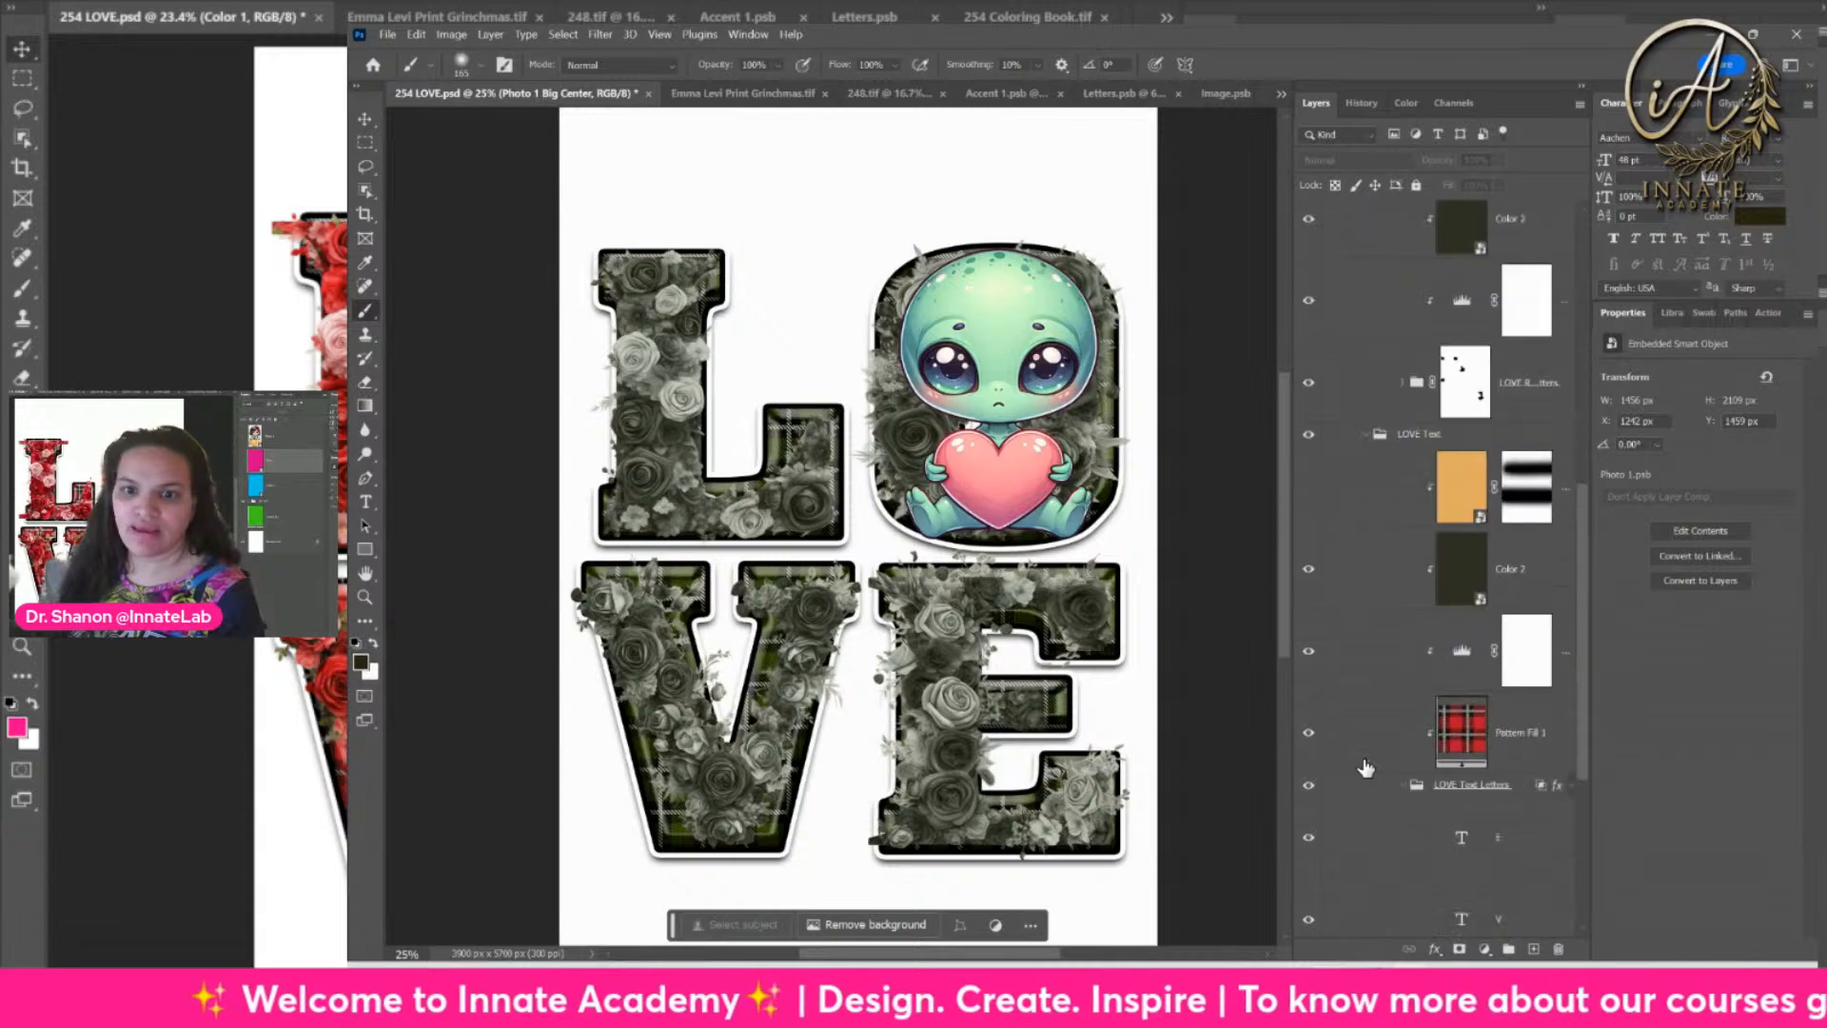
pyautogui.click(1310, 571)
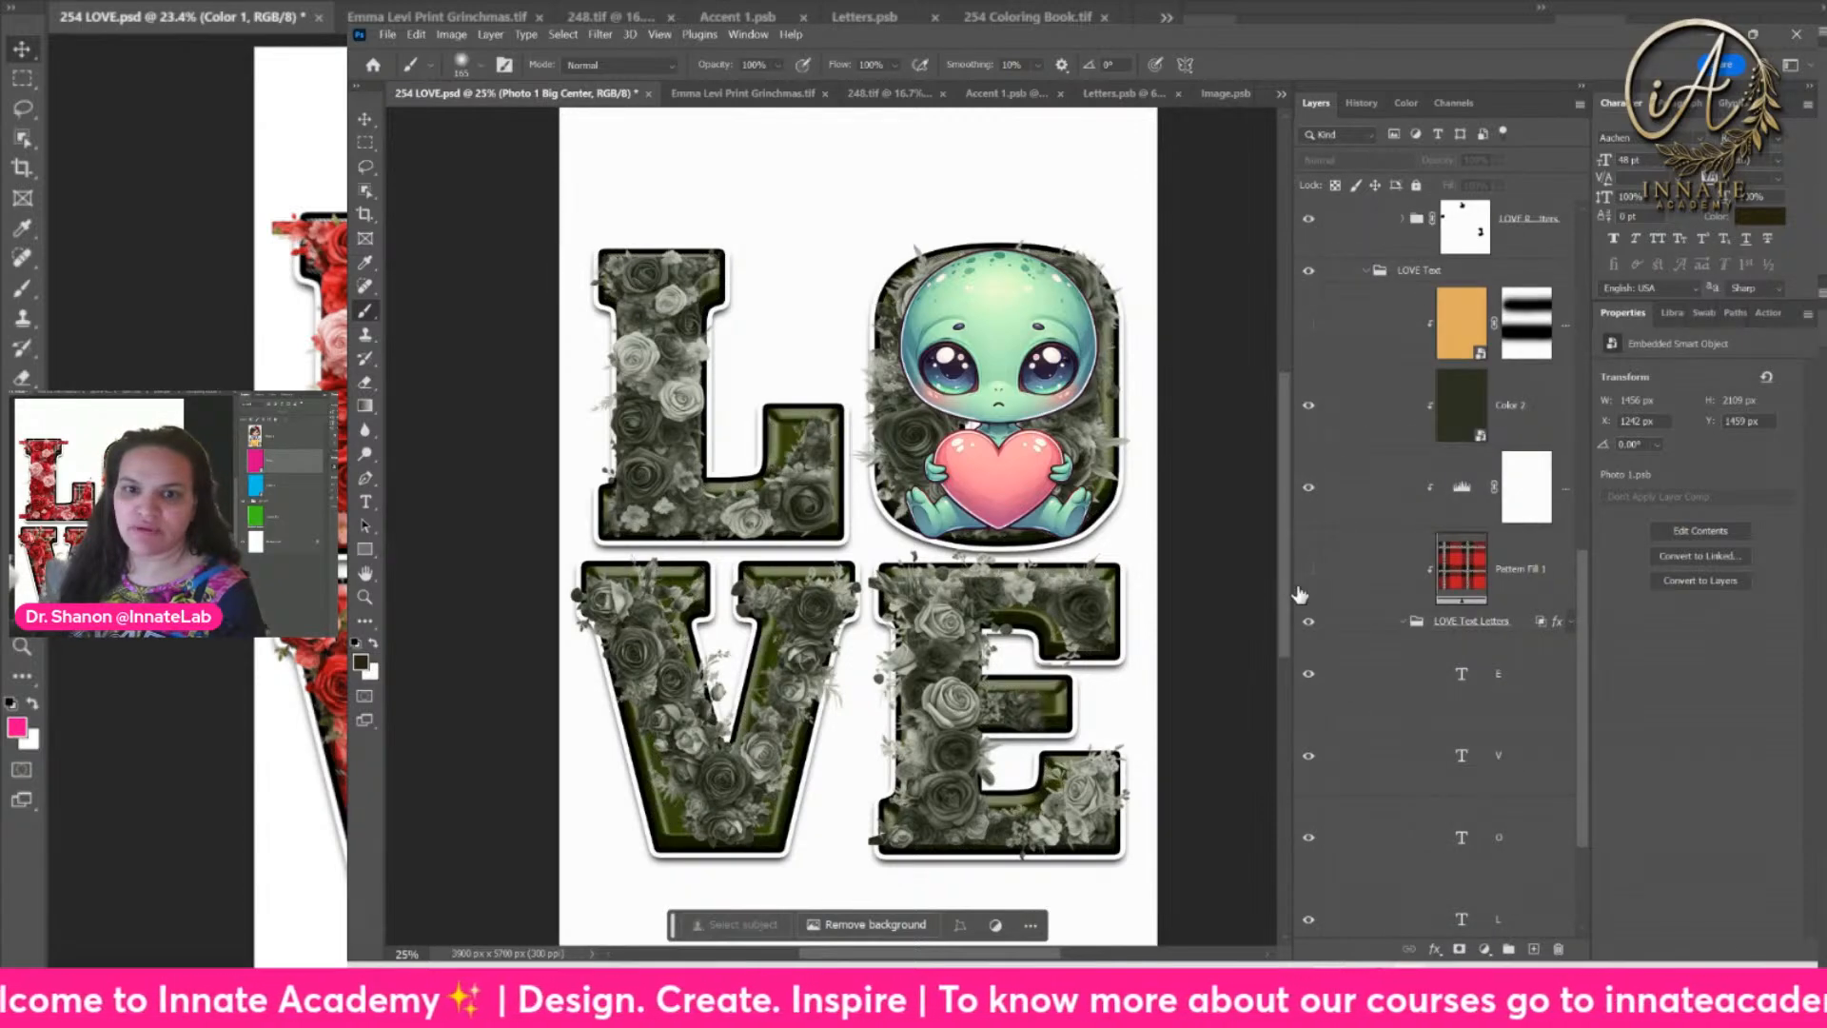
# Step: Collapse the LOVE Roses Group while keeping it visible, show the LOVE Bling group and hide the LOVE Text group
pyautogui.scroll(4, 1309, 578)
pyautogui.scroll(2, 1309, 581)
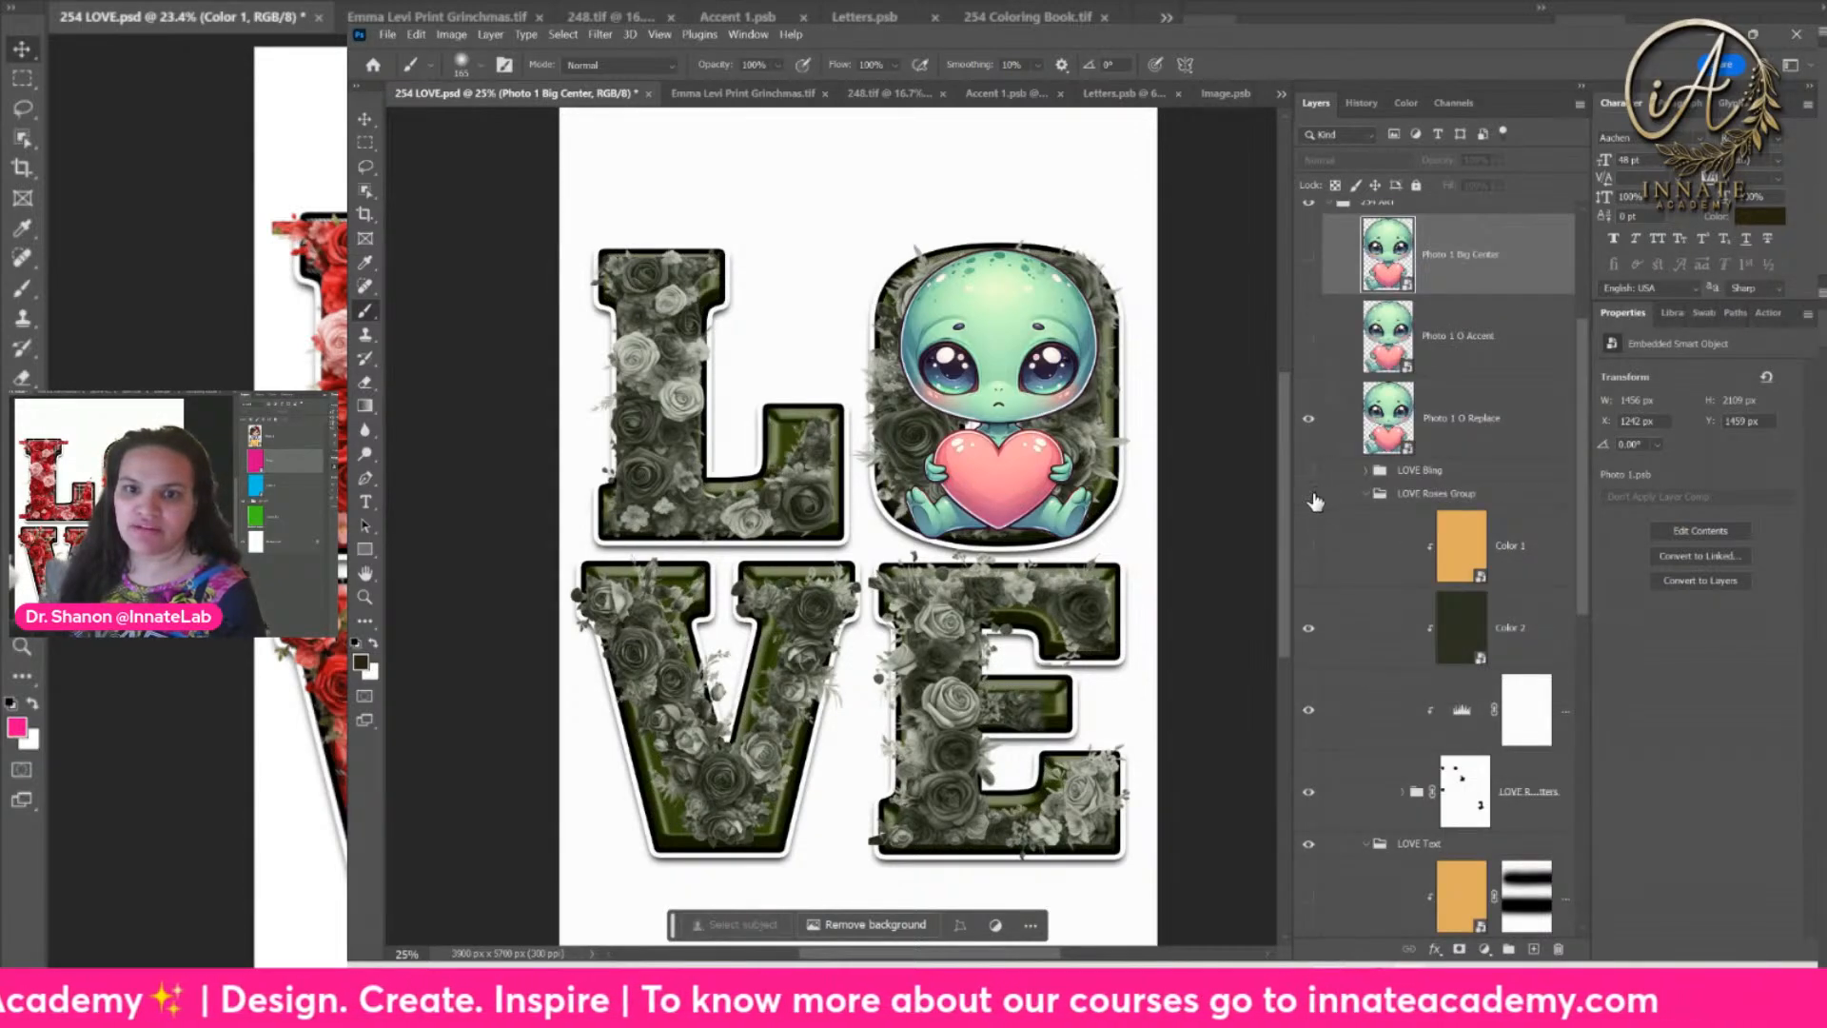
pyautogui.click(1309, 493)
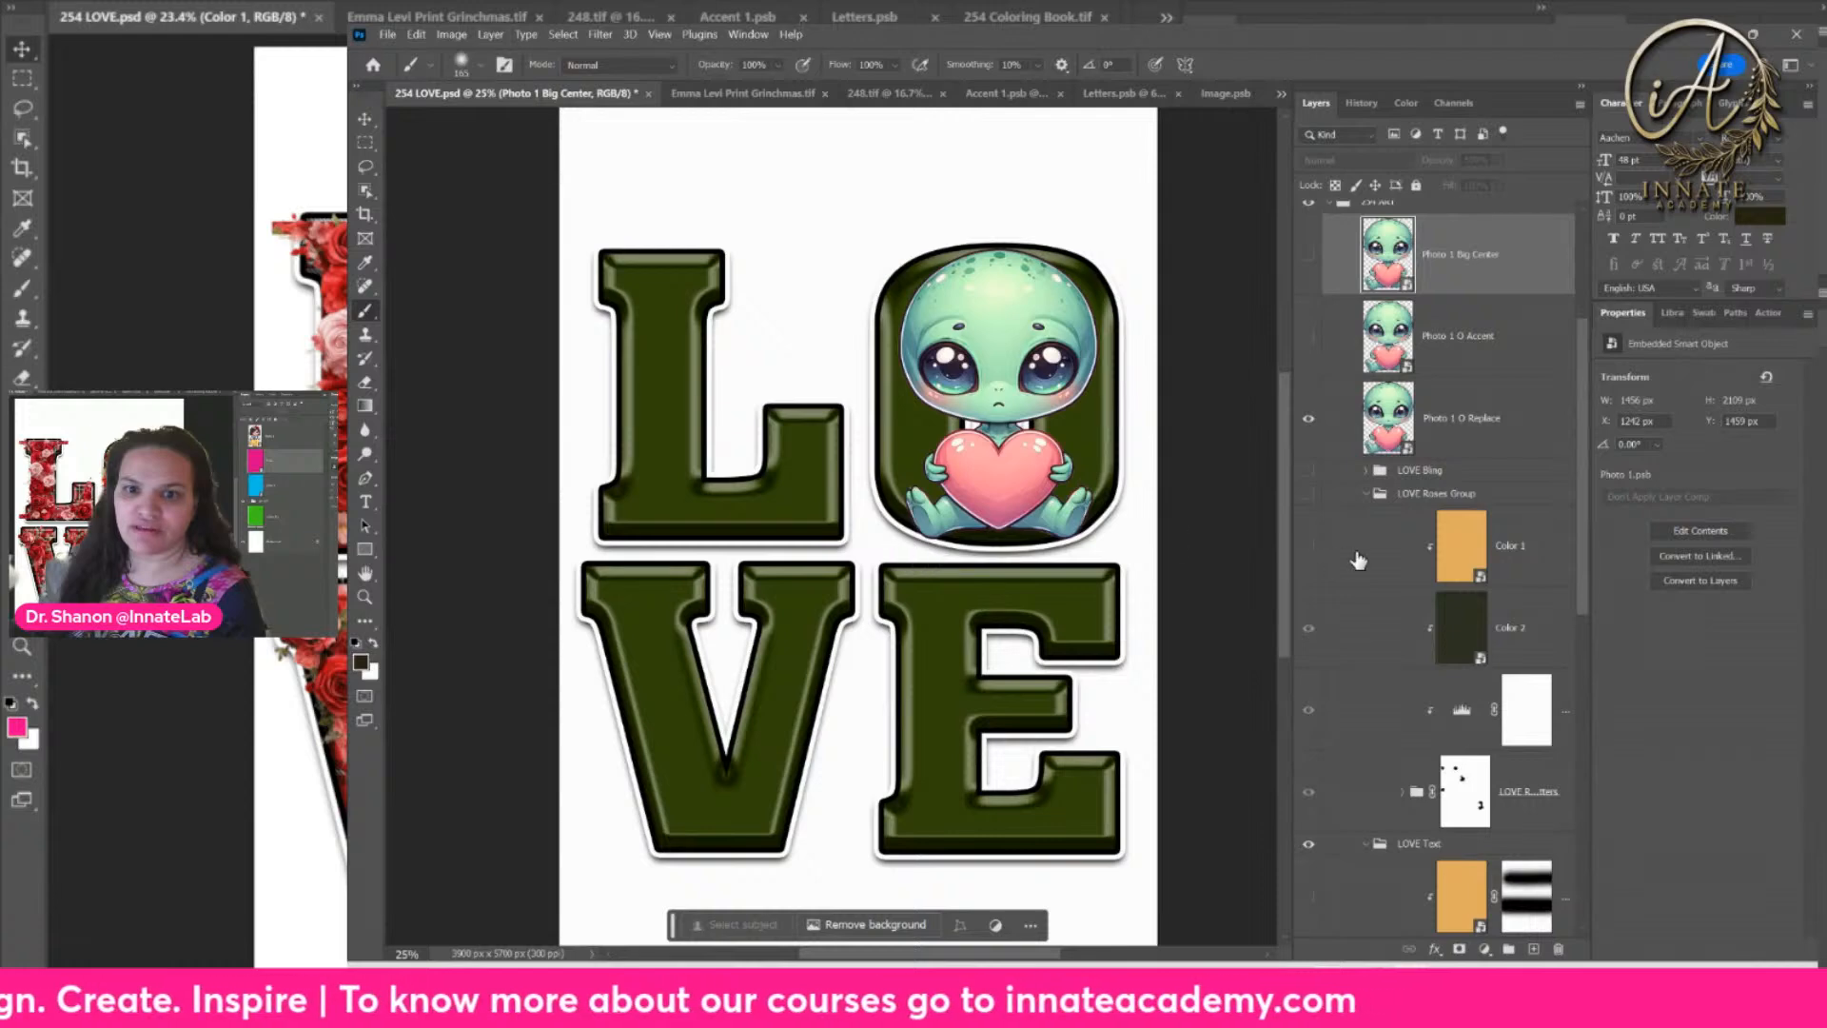
pyautogui.click(1308, 494)
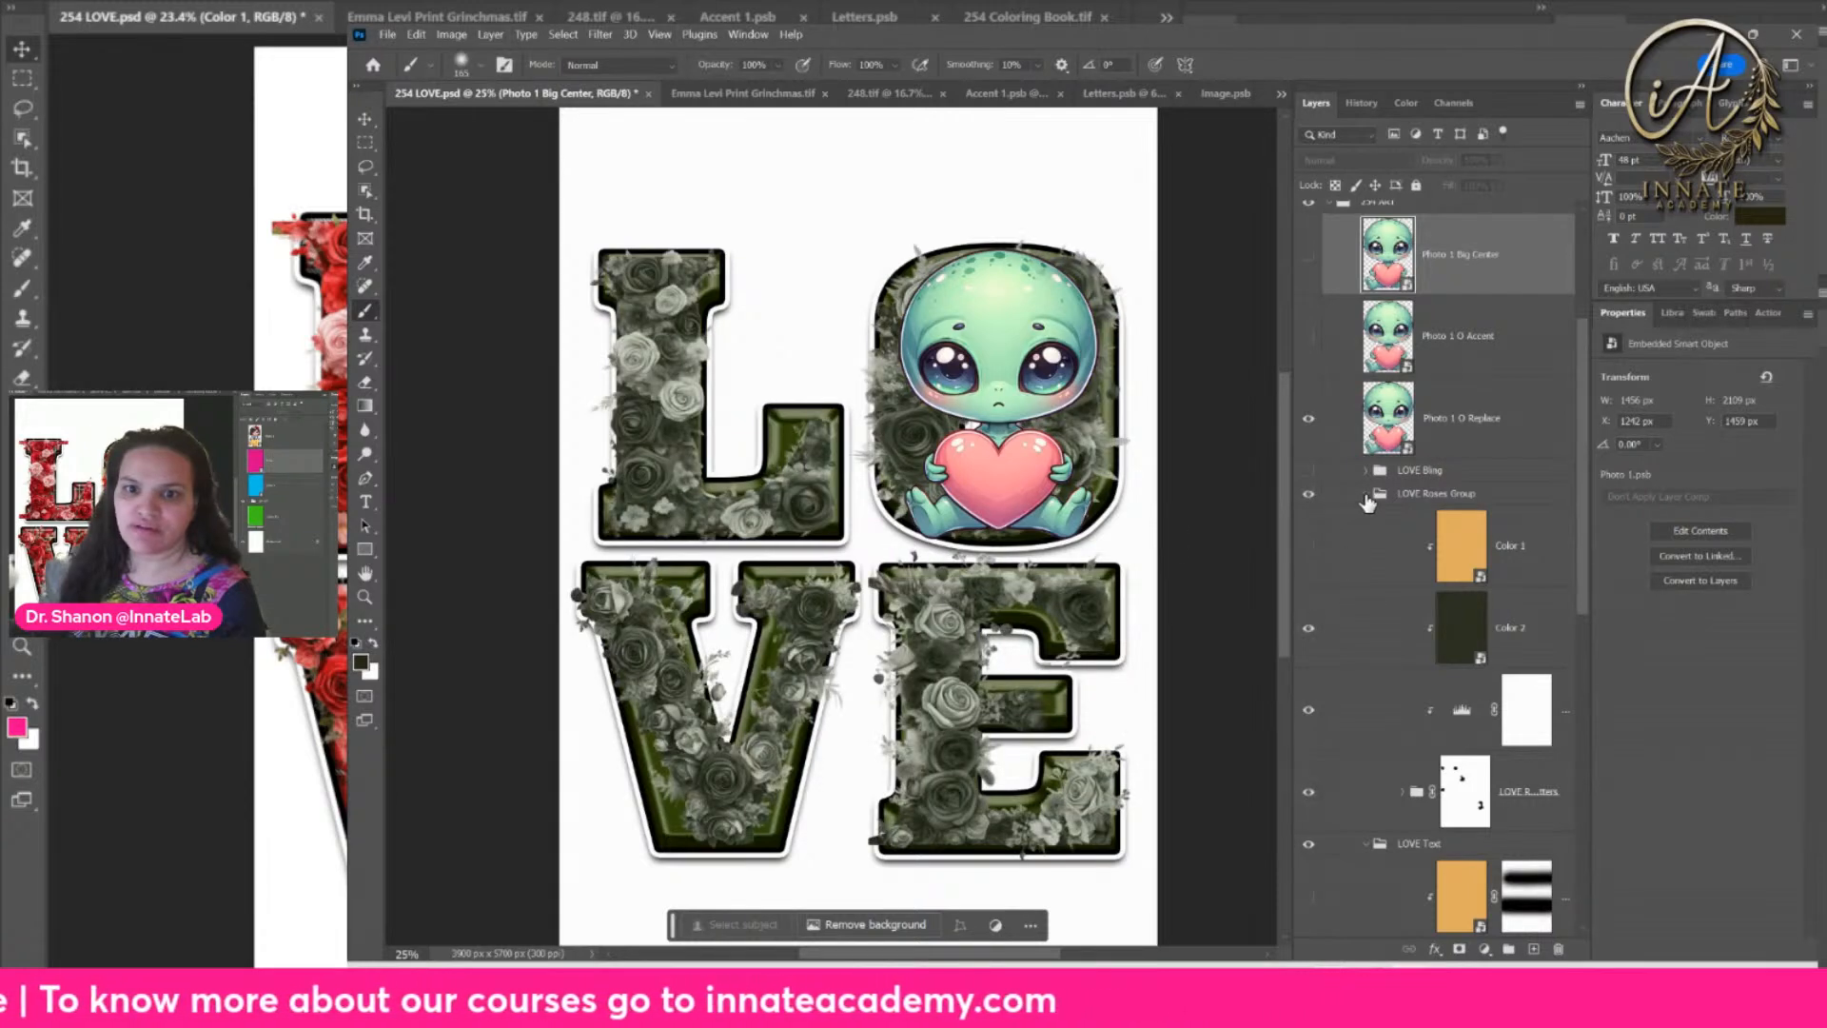
pyautogui.click(1367, 494)
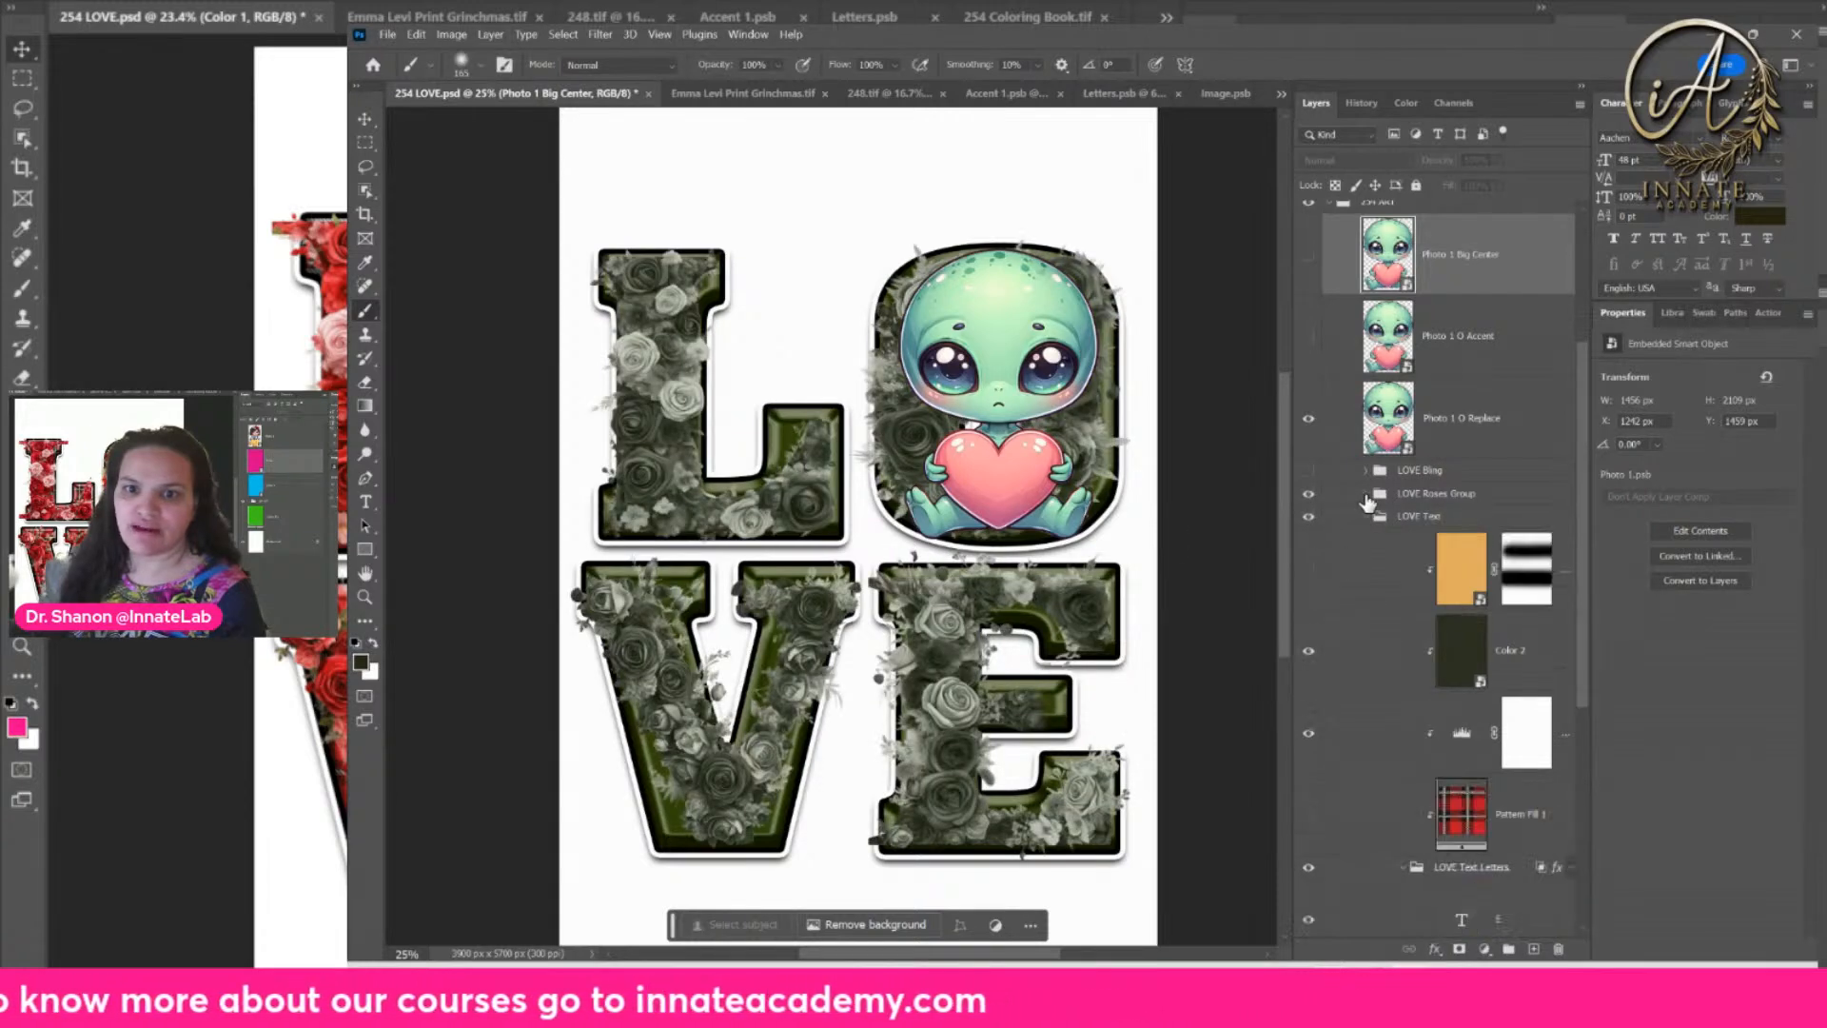
pyautogui.click(1308, 470)
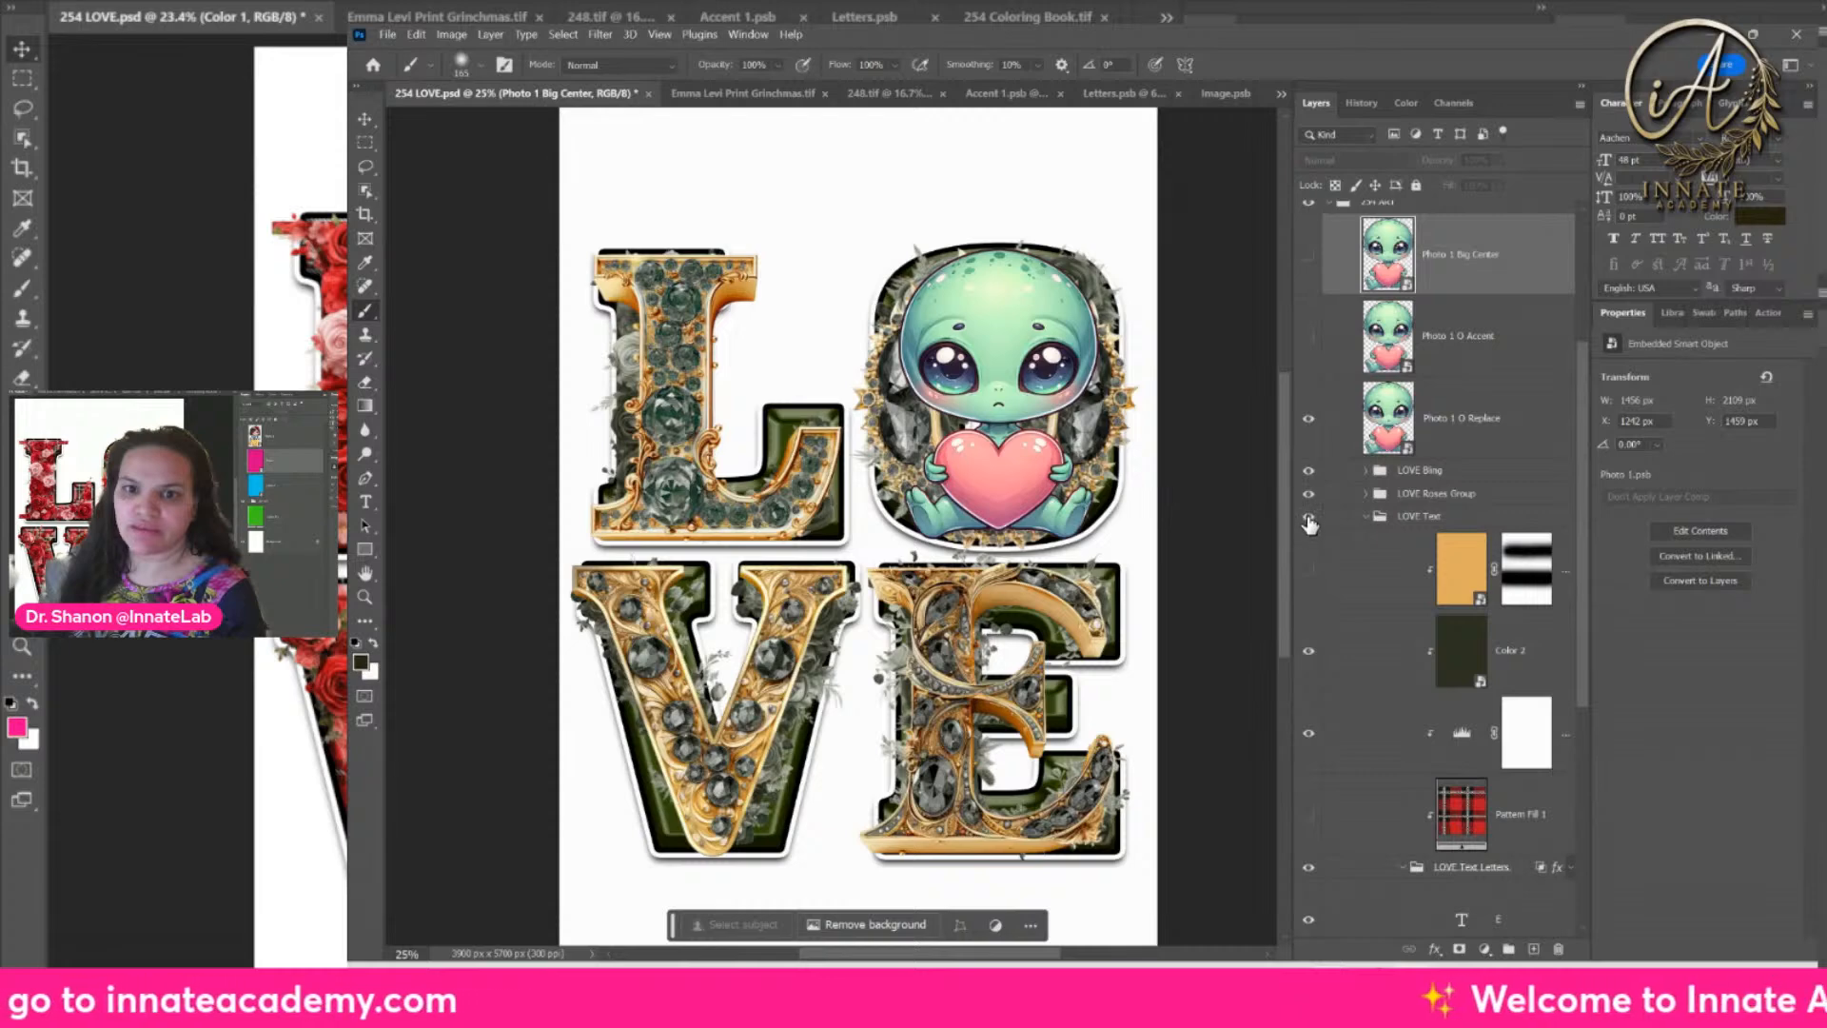
pyautogui.click(1309, 518)
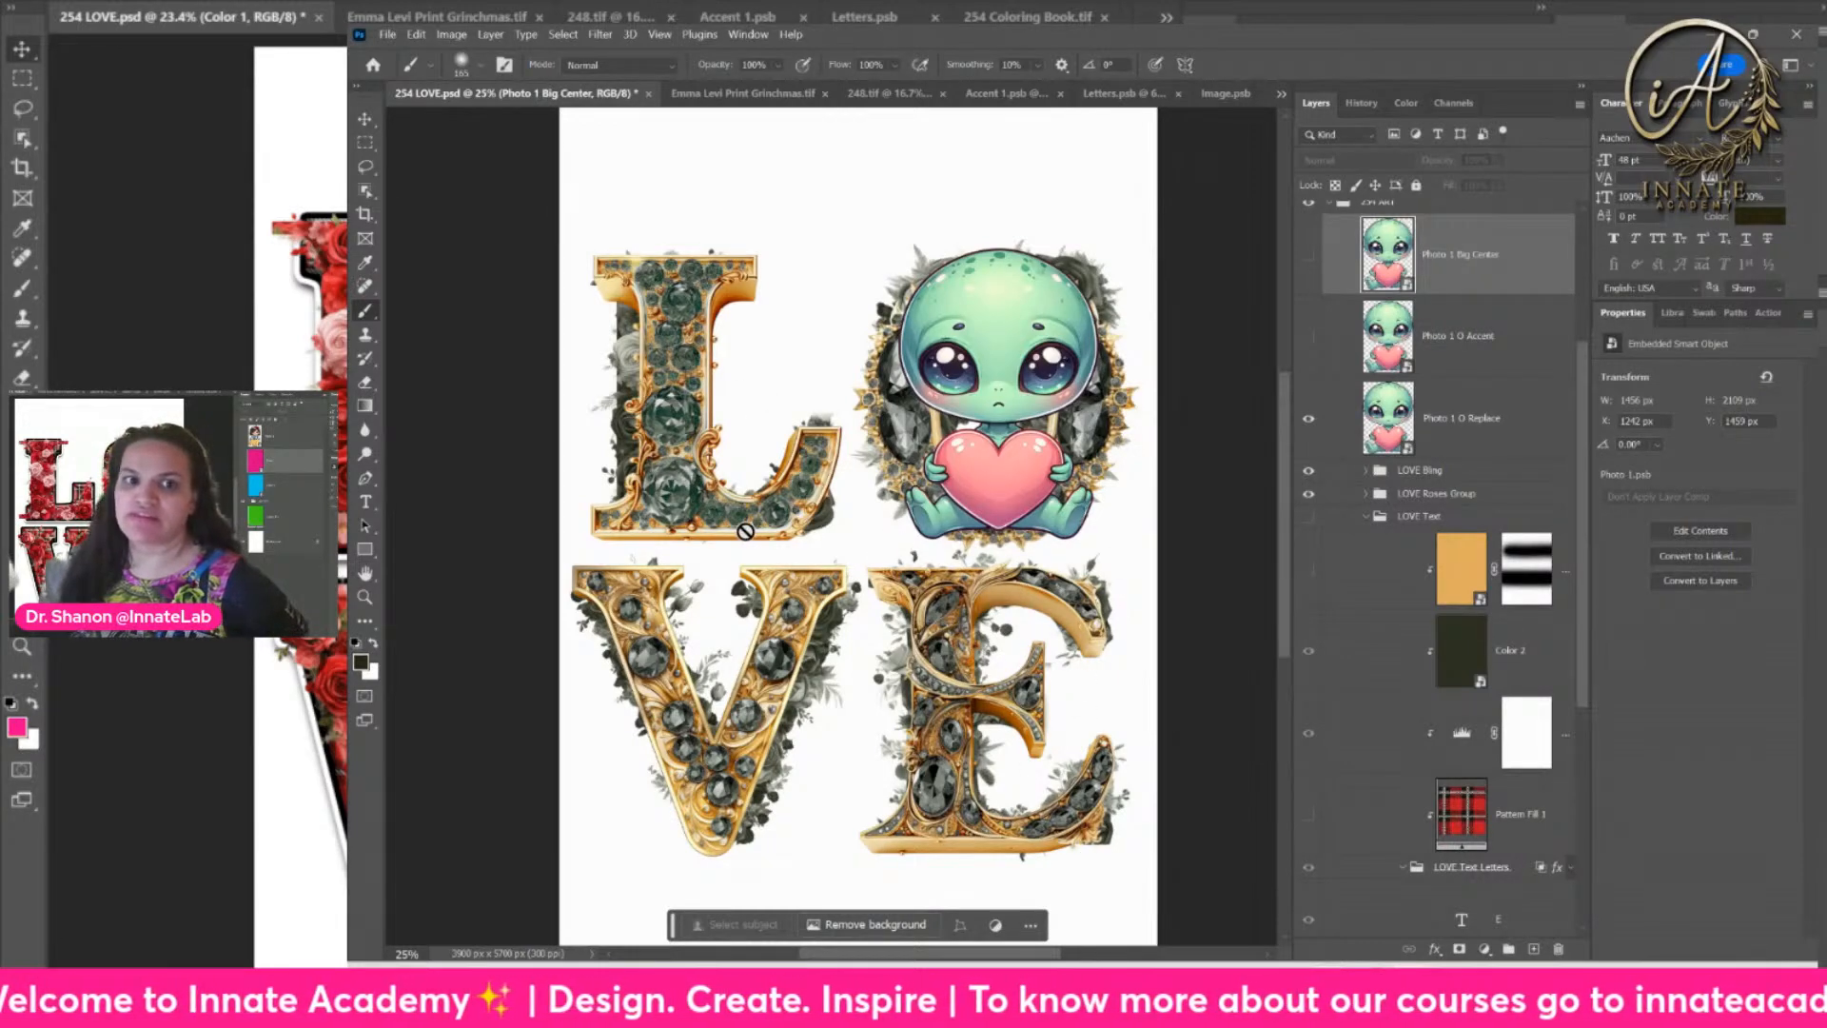
# Step: Locate the roses L layer and disable the layer mask on the LOVE Roses Letters group
pyautogui.click(365, 119)
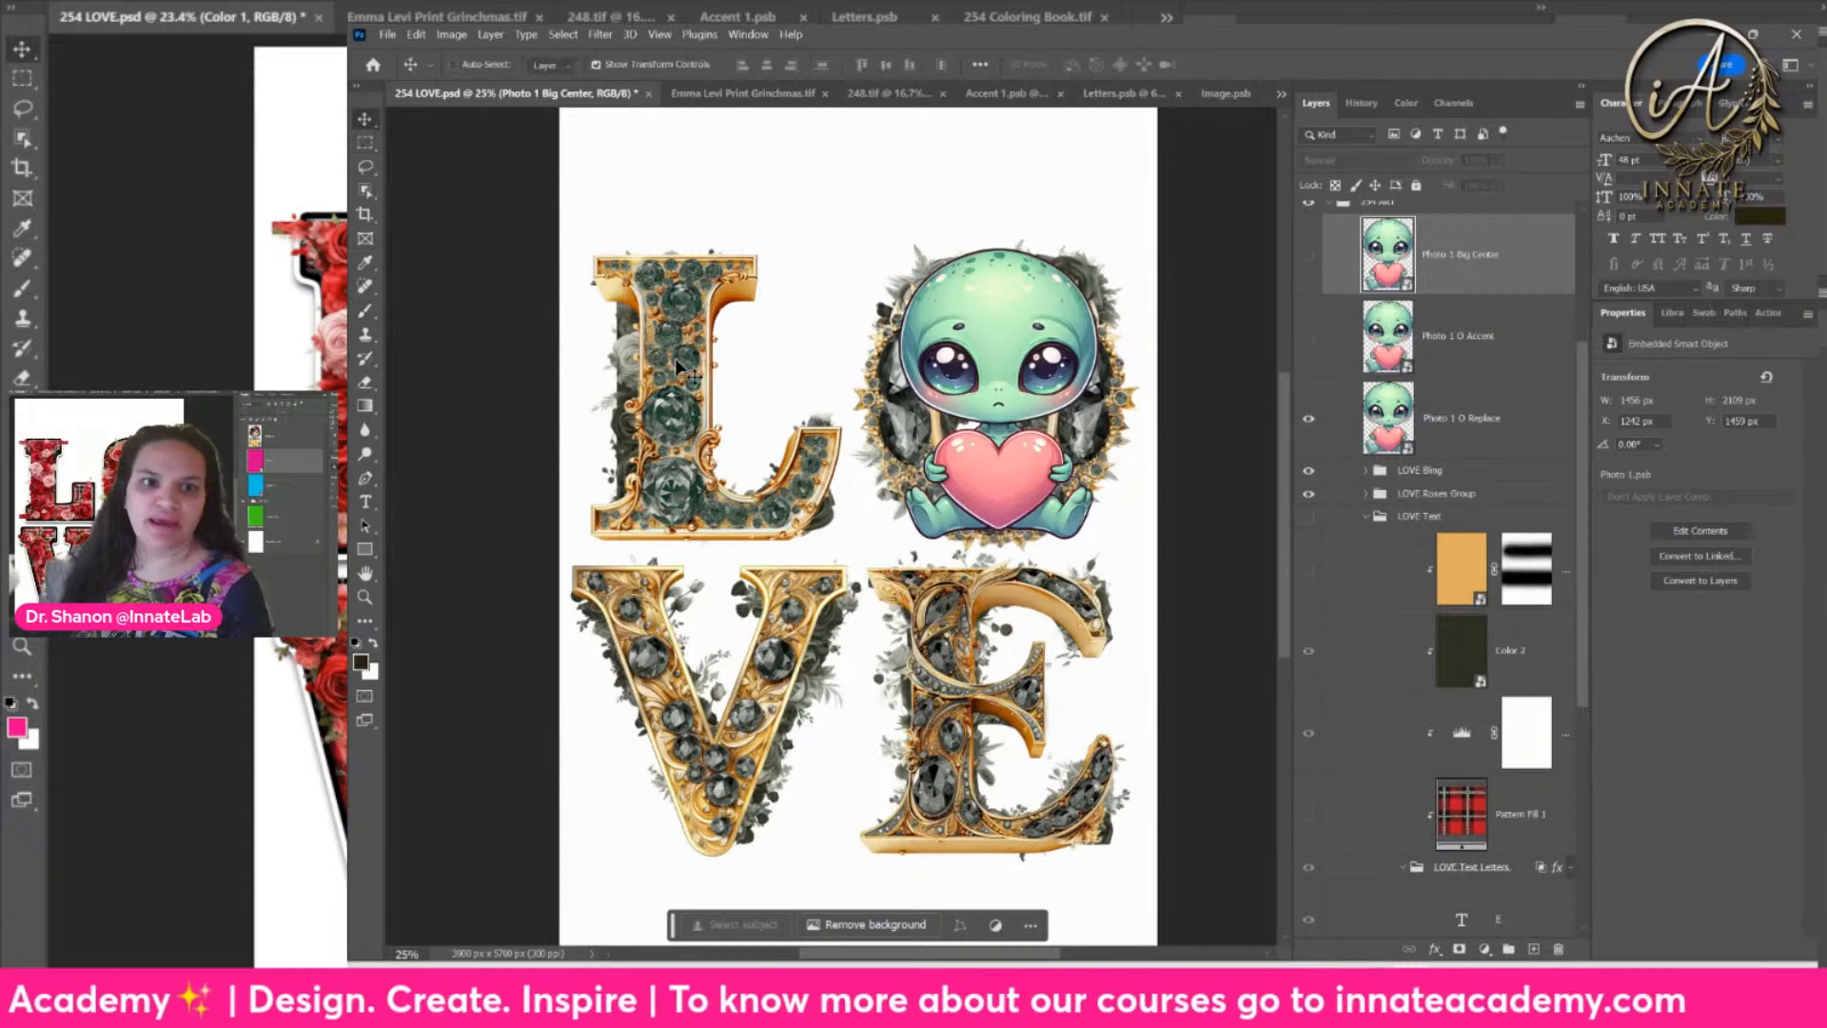
pyautogui.rightClick(624, 362)
pyautogui.click(693, 419)
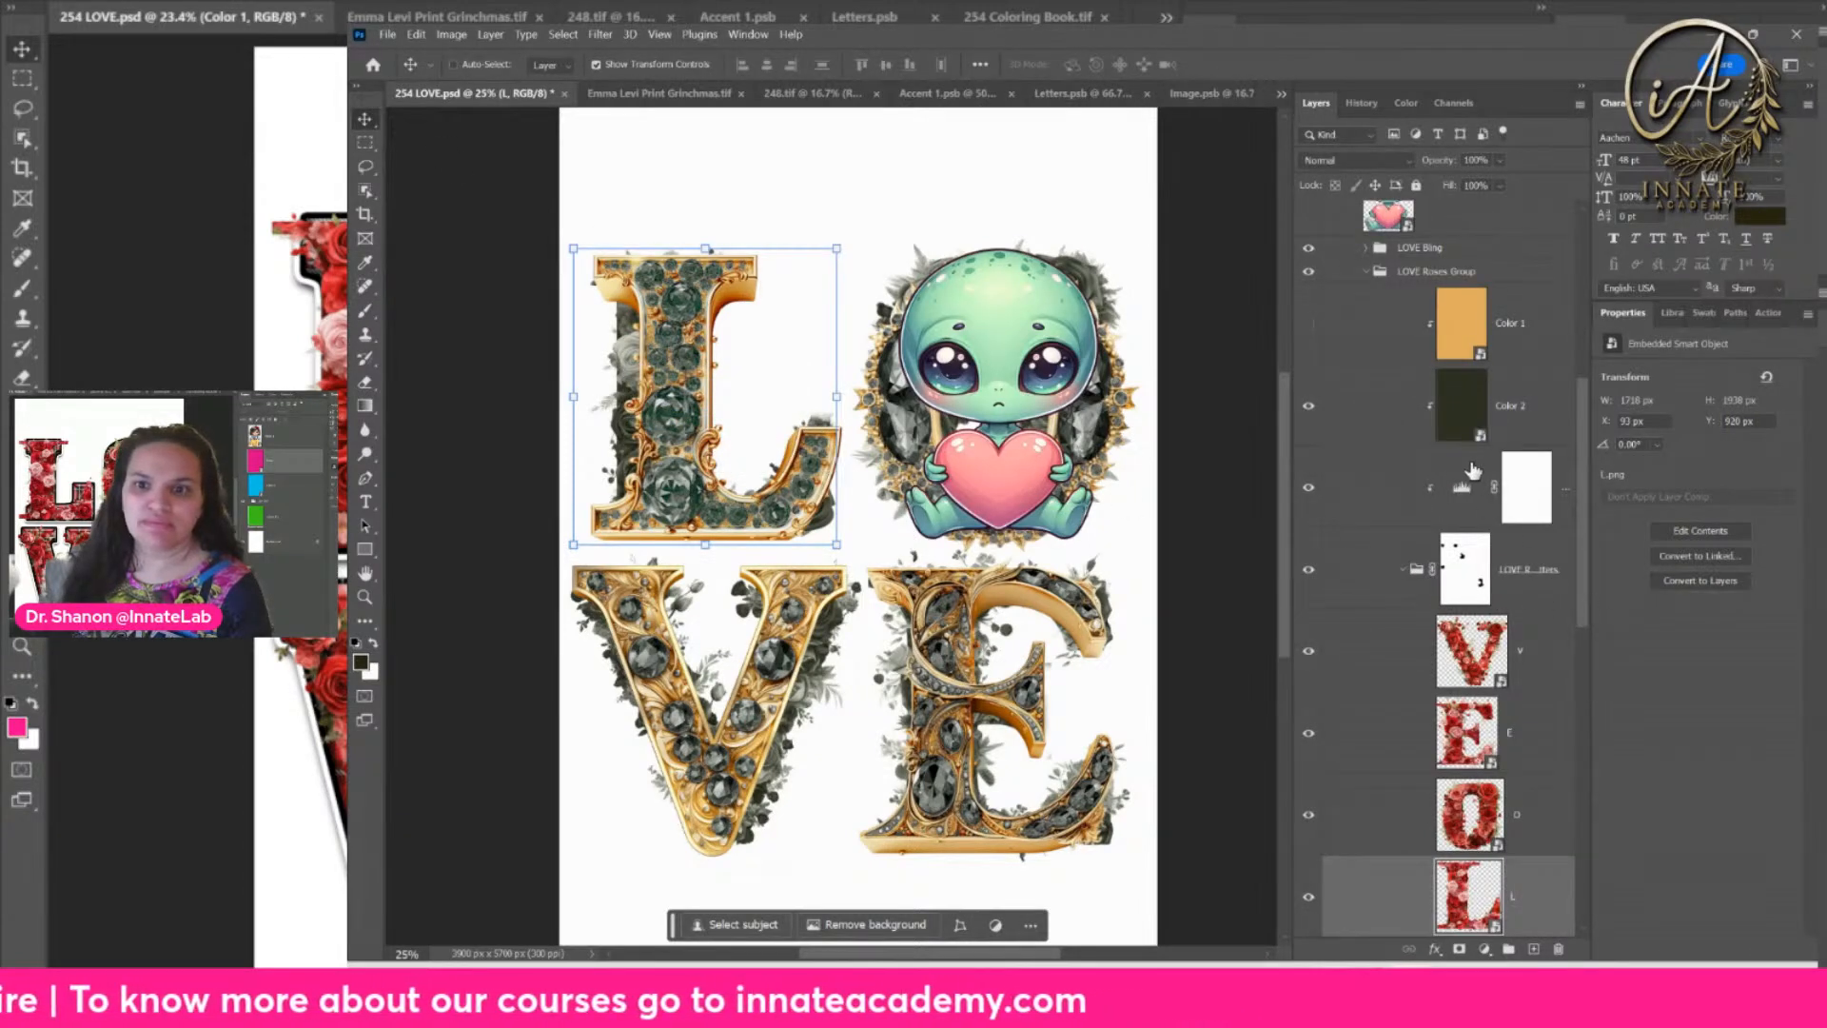
pyautogui.click(1476, 582)
pyautogui.rightClick(1475, 581)
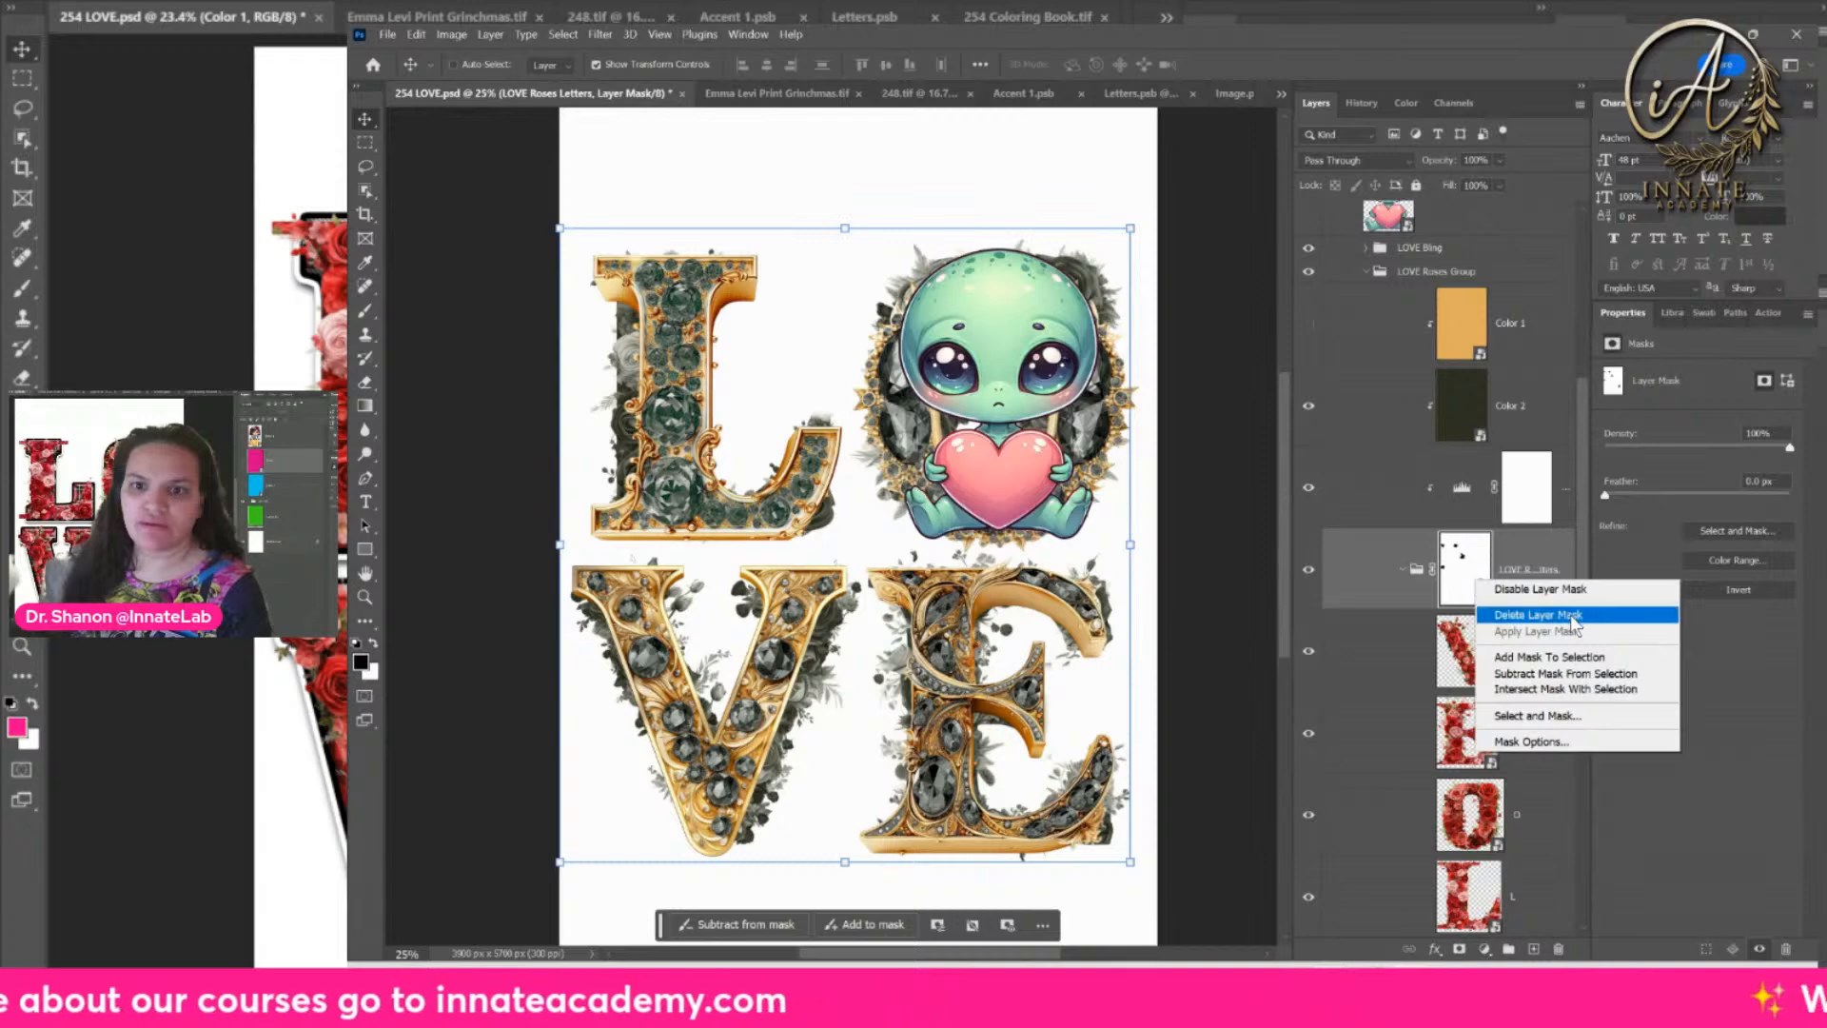
pyautogui.click(1535, 591)
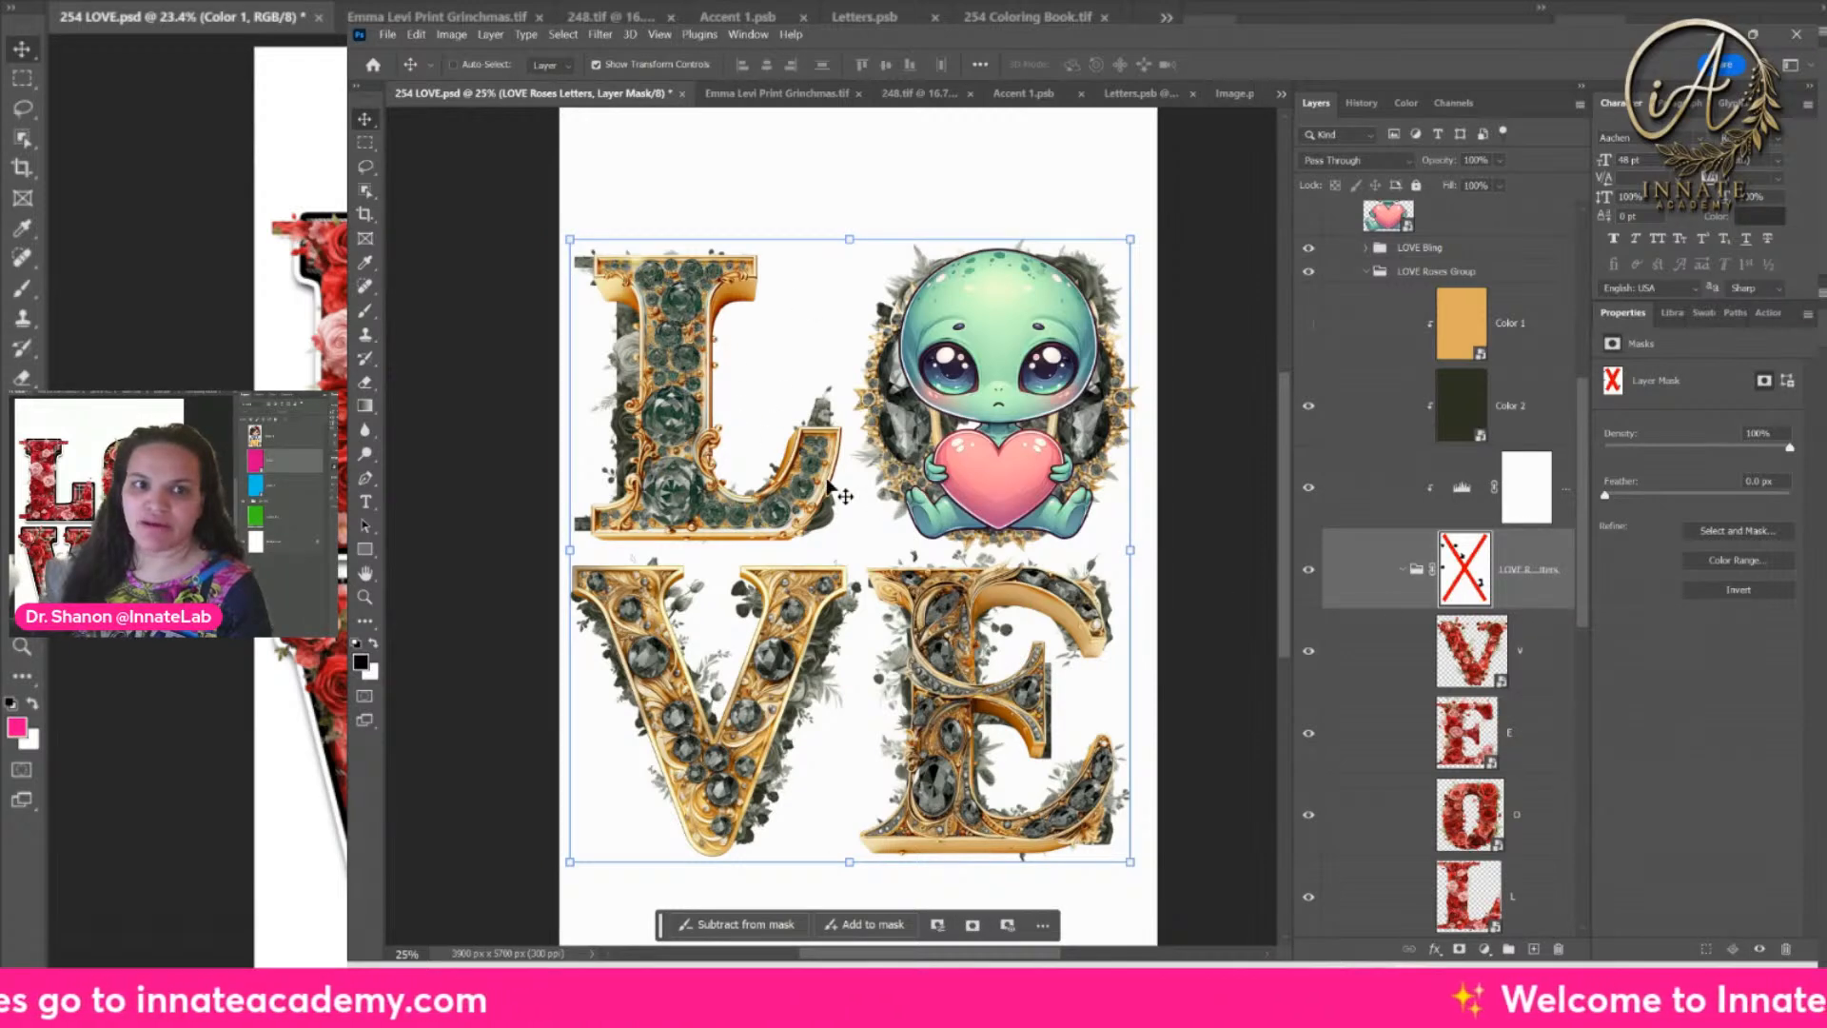
# Step: Narrow the roses L layer to about 60.94% width, keeping its height, so less of it extends beyond the bling L
pyautogui.click(1534, 887)
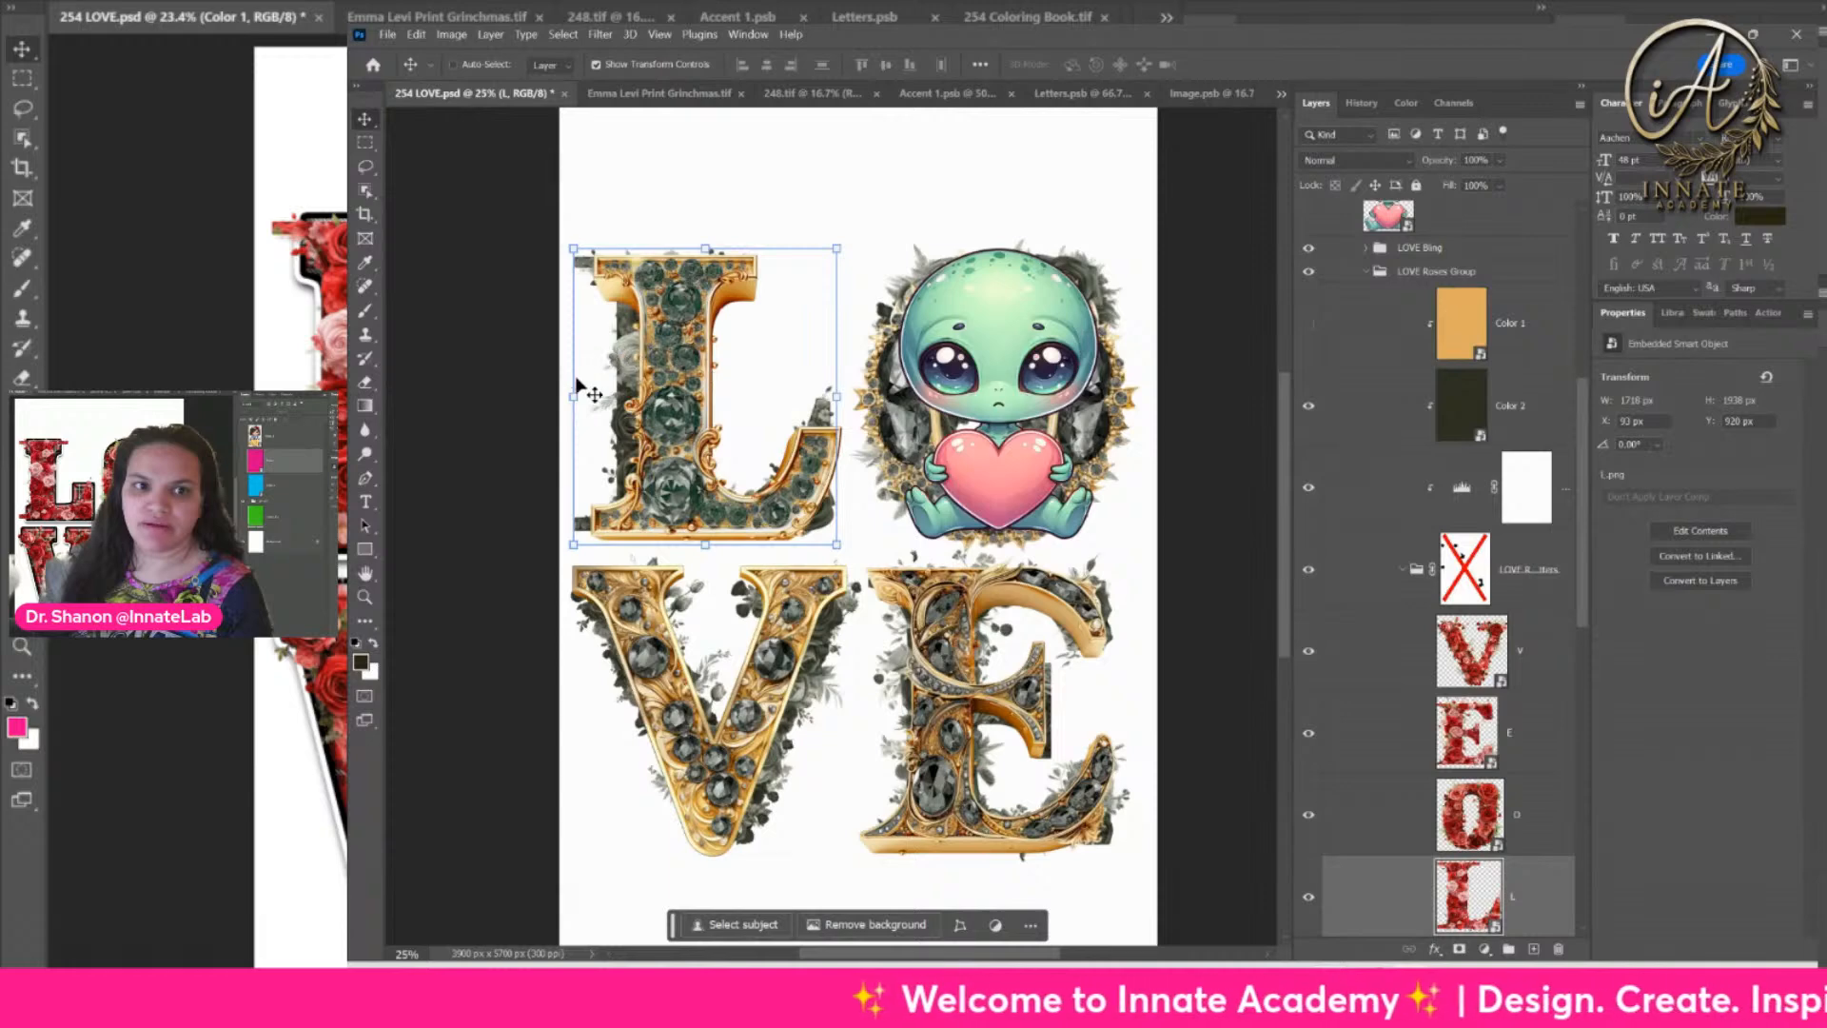
pyautogui.moveTo(575, 397); pyautogui.dragTo(597, 407)
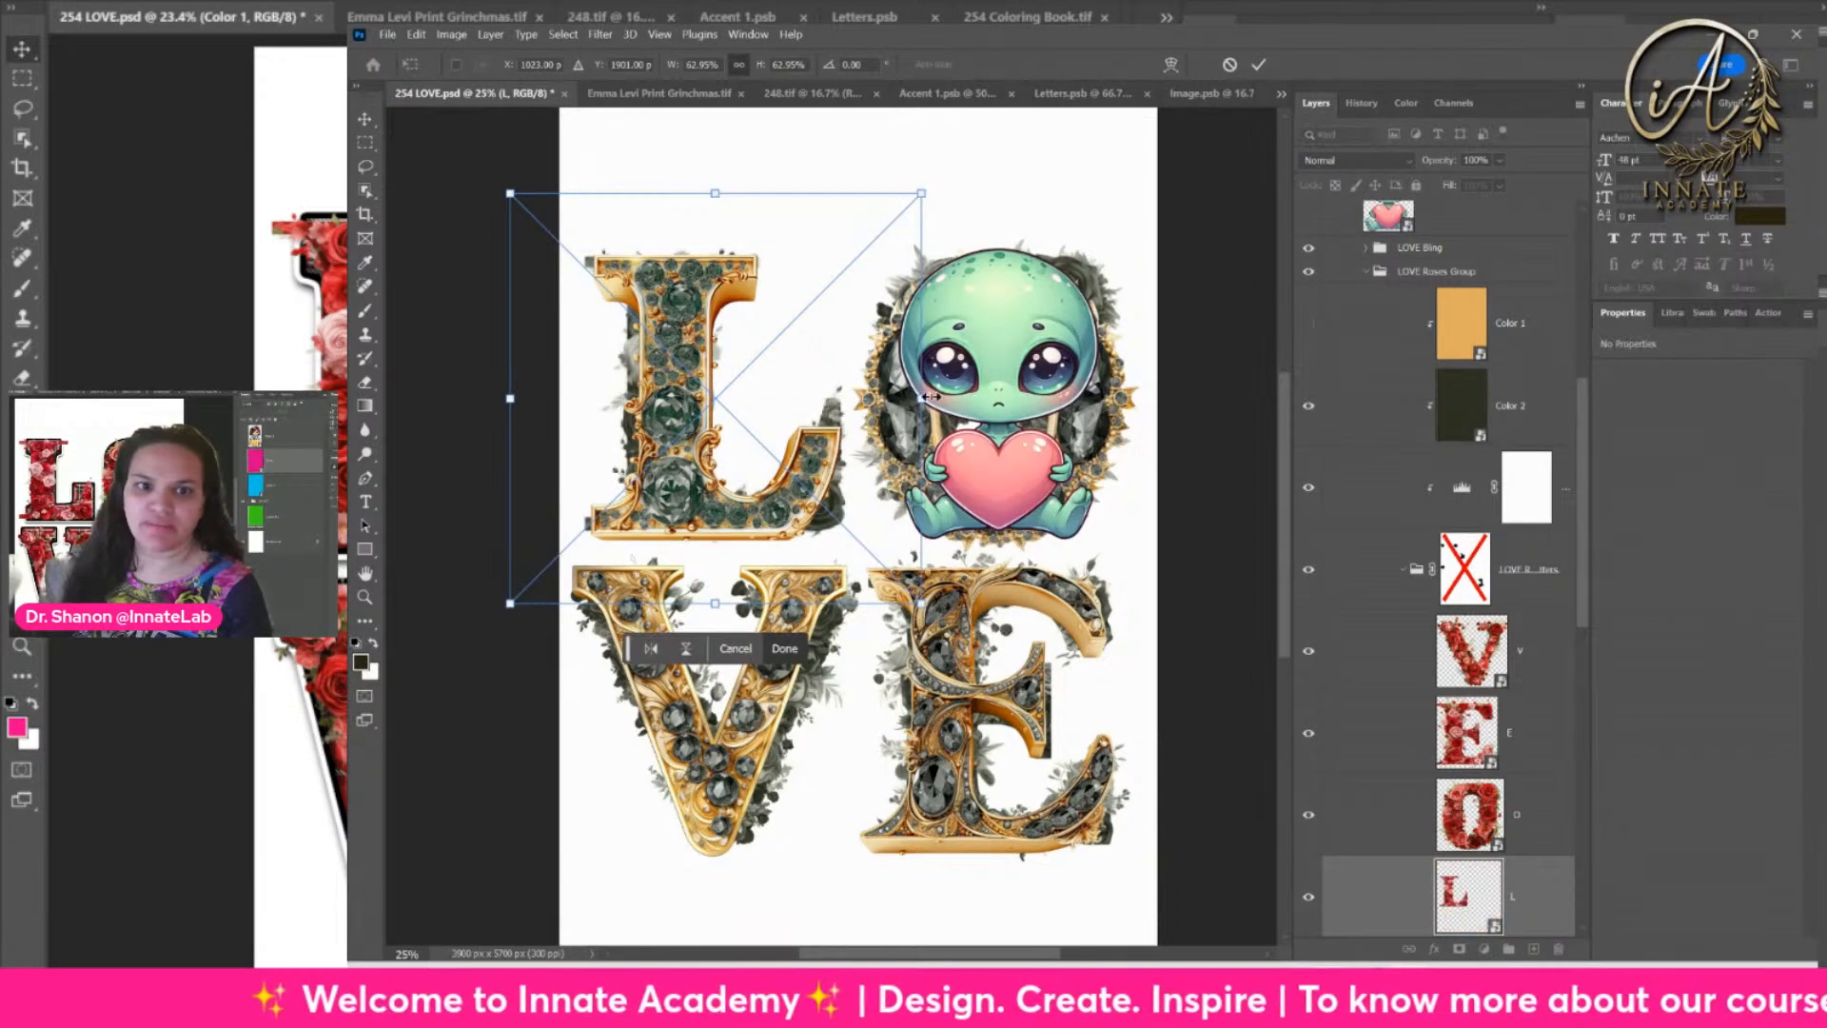
pyautogui.moveTo(922, 398); pyautogui.dragTo(915, 405)
pyautogui.moveTo(913, 404); pyautogui.dragTo(911, 401)
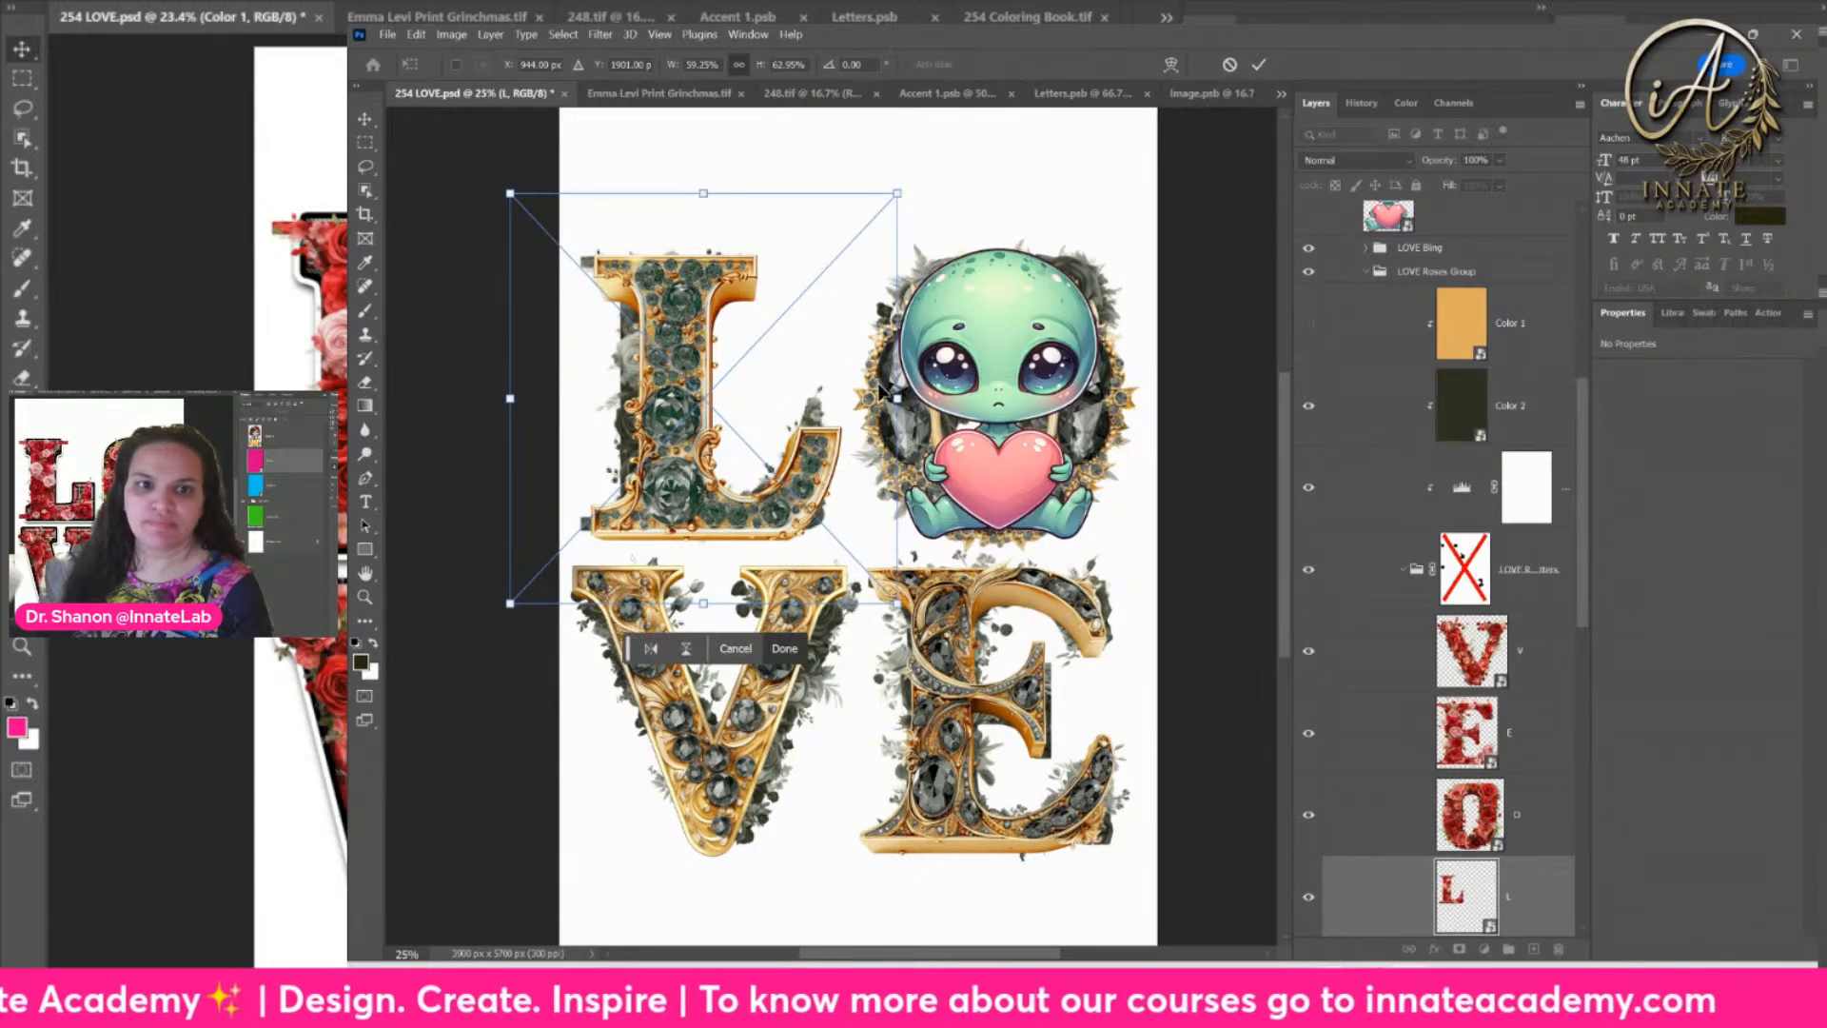
pyautogui.moveTo(900, 402); pyautogui.dragTo(913, 409)
pyautogui.press('Return')
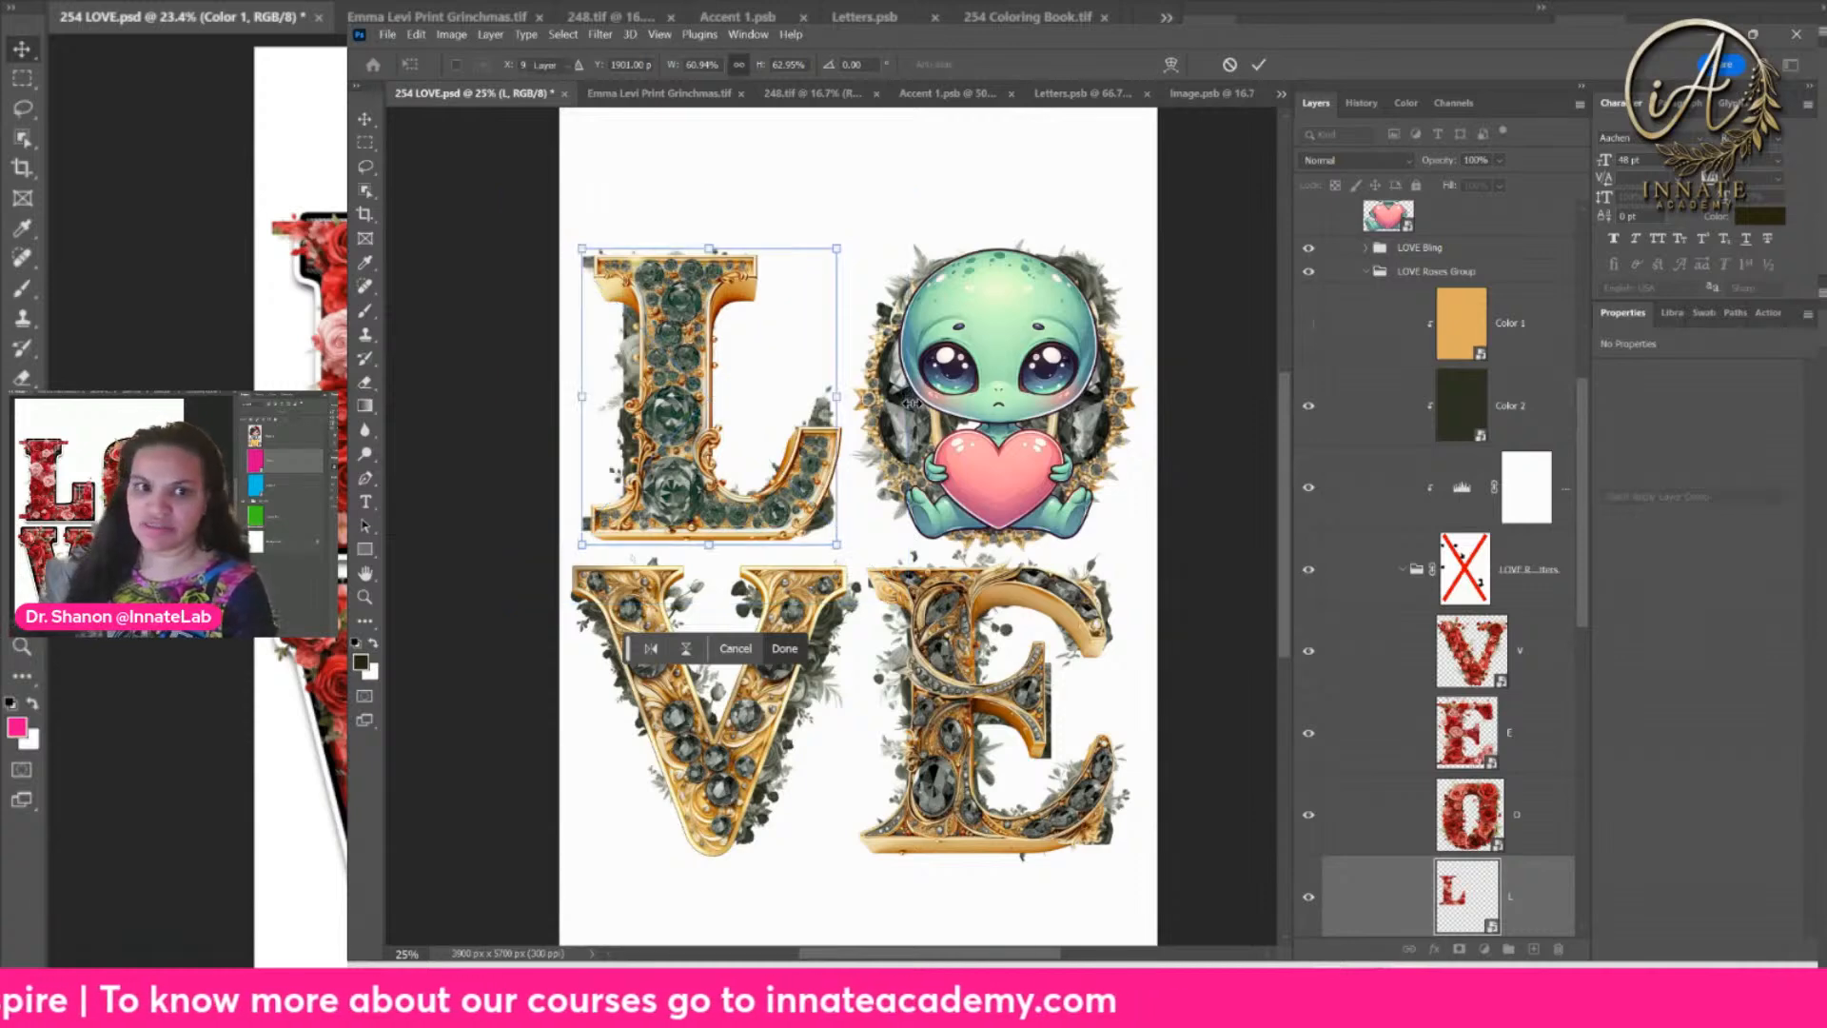
# Step: Select the bling V layer (V-2) and nudge it 32 px to the right
pyautogui.rightClick(788, 702)
pyautogui.click(823, 750)
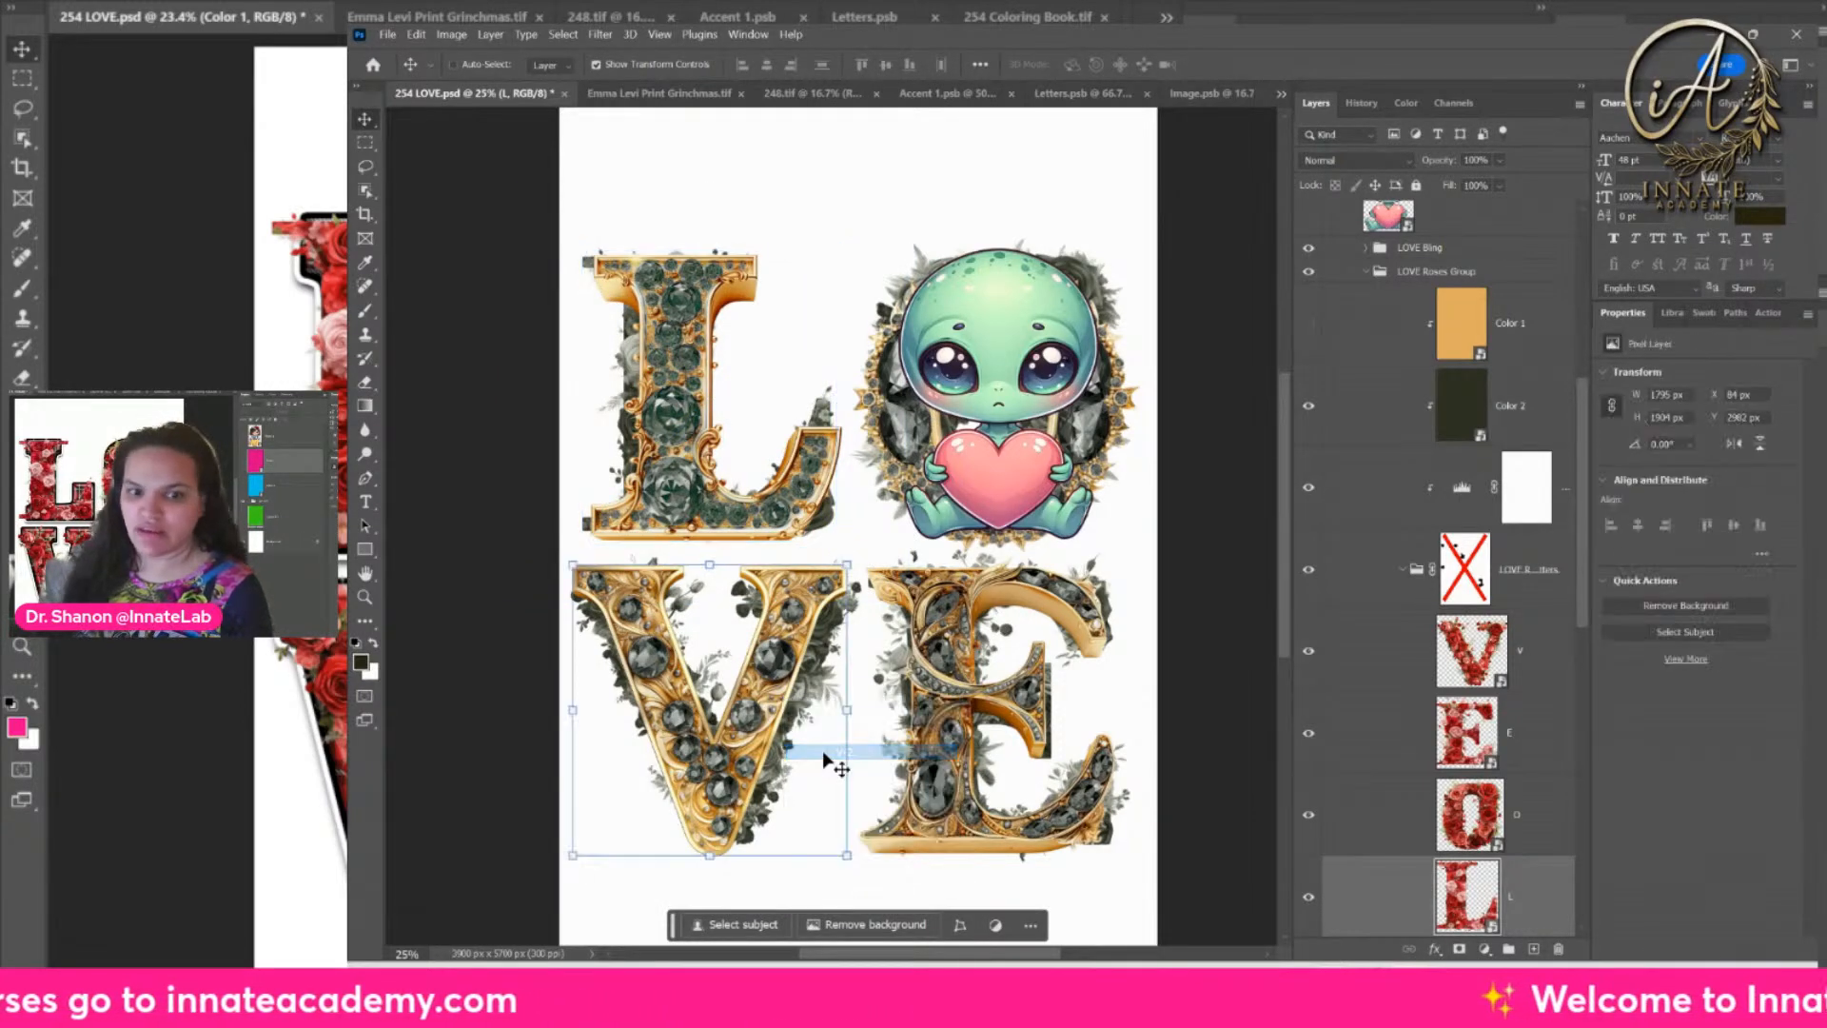
pyautogui.hotkey('shift', 'Right')
pyautogui.hotkey('shift', 'Right')
pyautogui.hotkey('shift', 'Right')
pyautogui.press('Right')
pyautogui.press('Right')
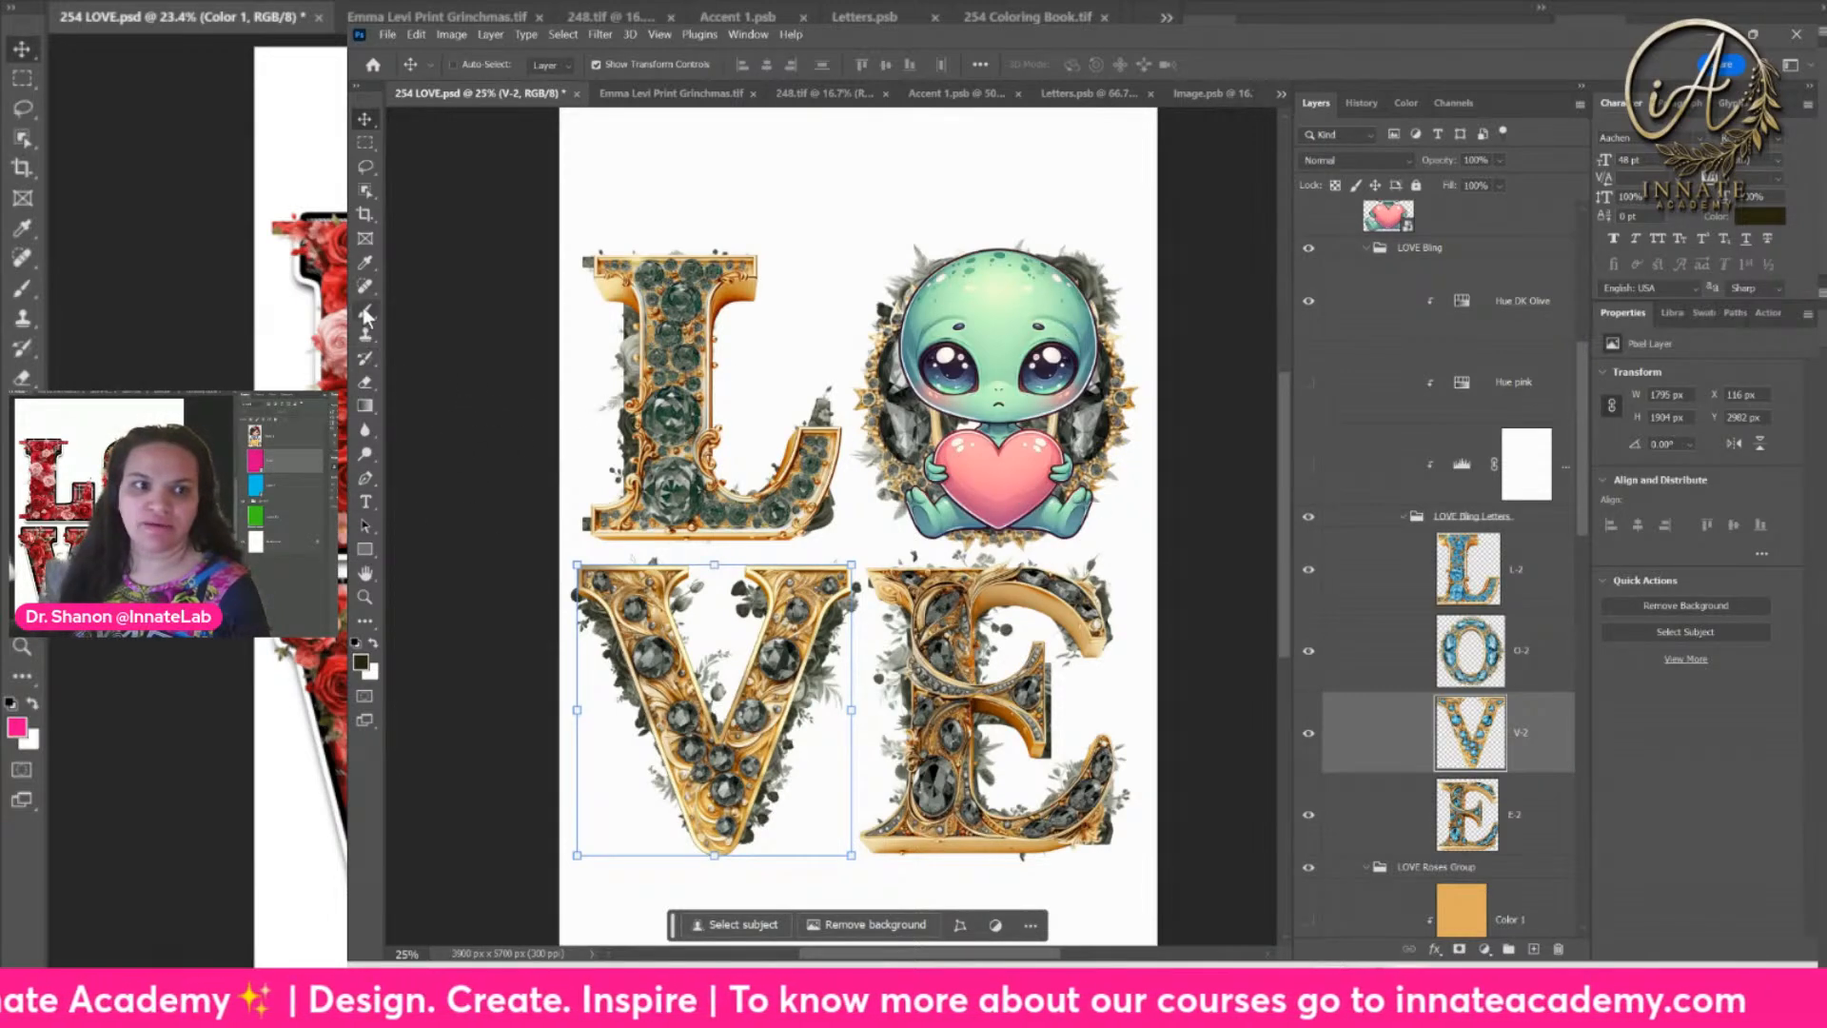
# Step: Sample the pink of the alien's heart as the foreground color and open the contents of the Color 2 smart object
pyautogui.click(365, 263)
pyautogui.moveTo(1025, 458)
pyautogui.mouseDown()
pyautogui.moveTo(954, 463)
pyautogui.moveTo(1000, 478)
pyautogui.mouseUp()
pyautogui.scroll(-6, 1427, 666)
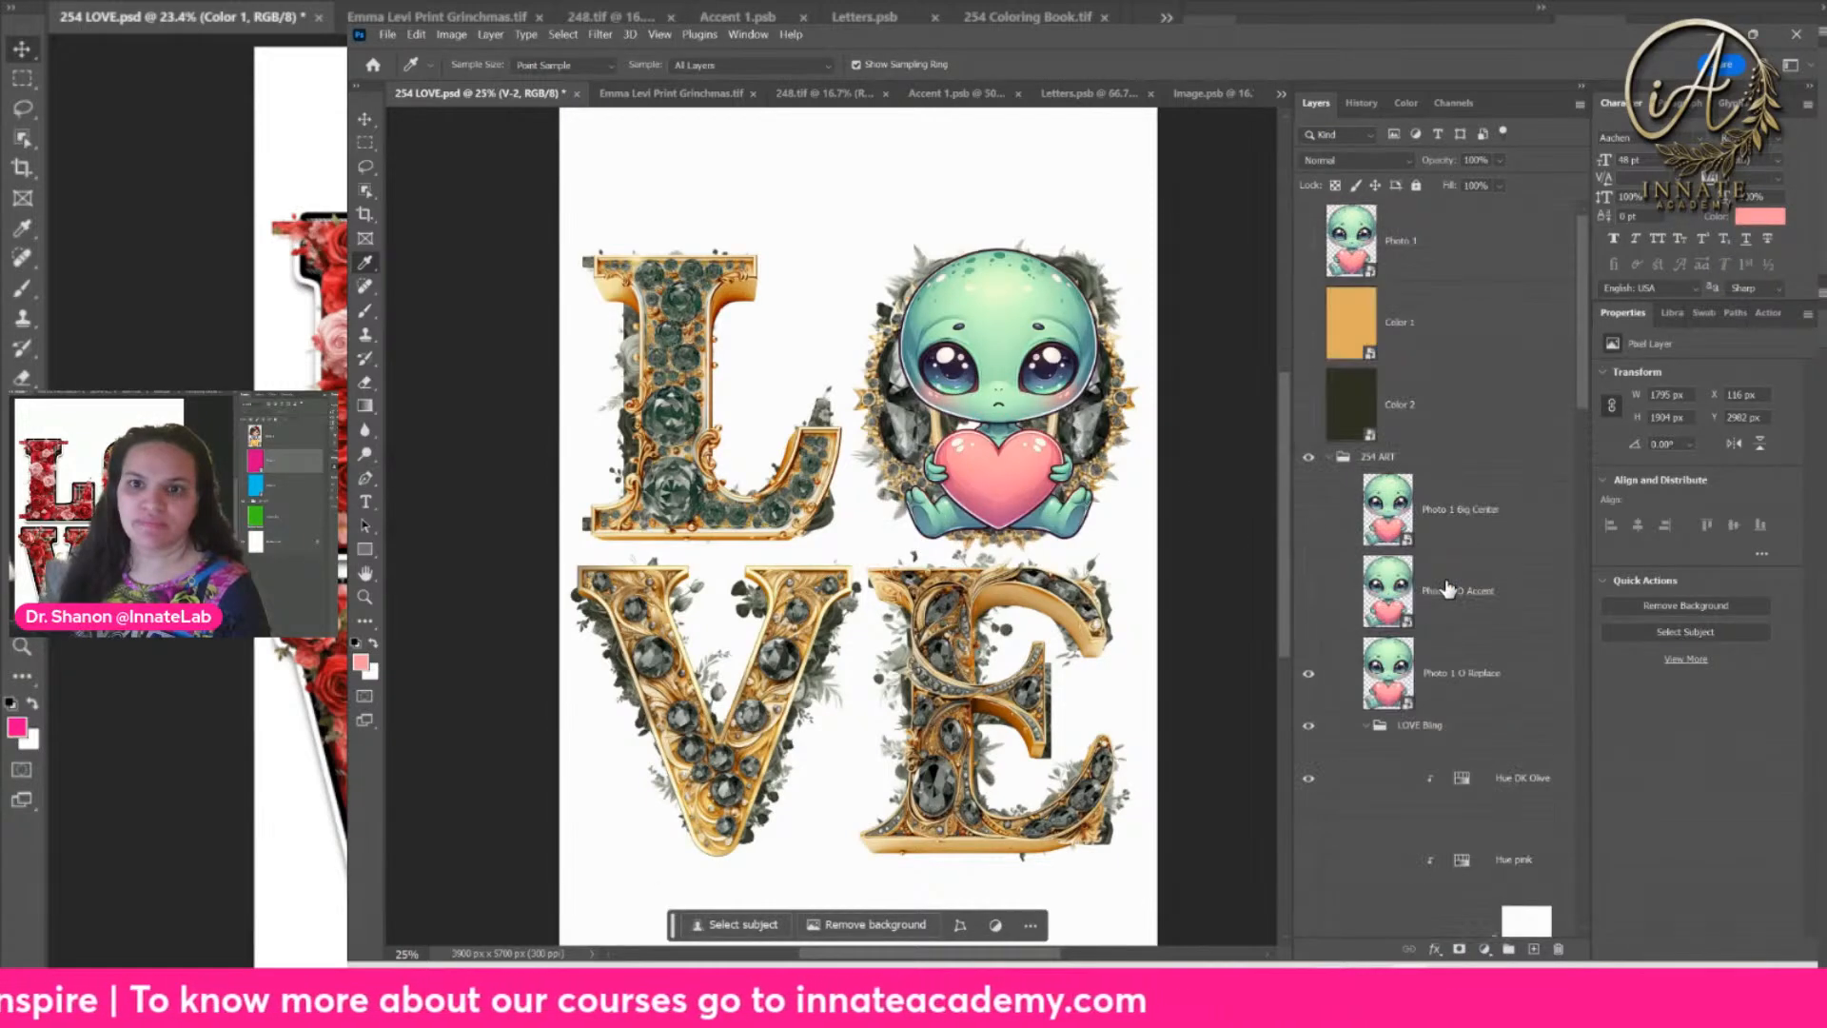
pyautogui.click(1367, 338)
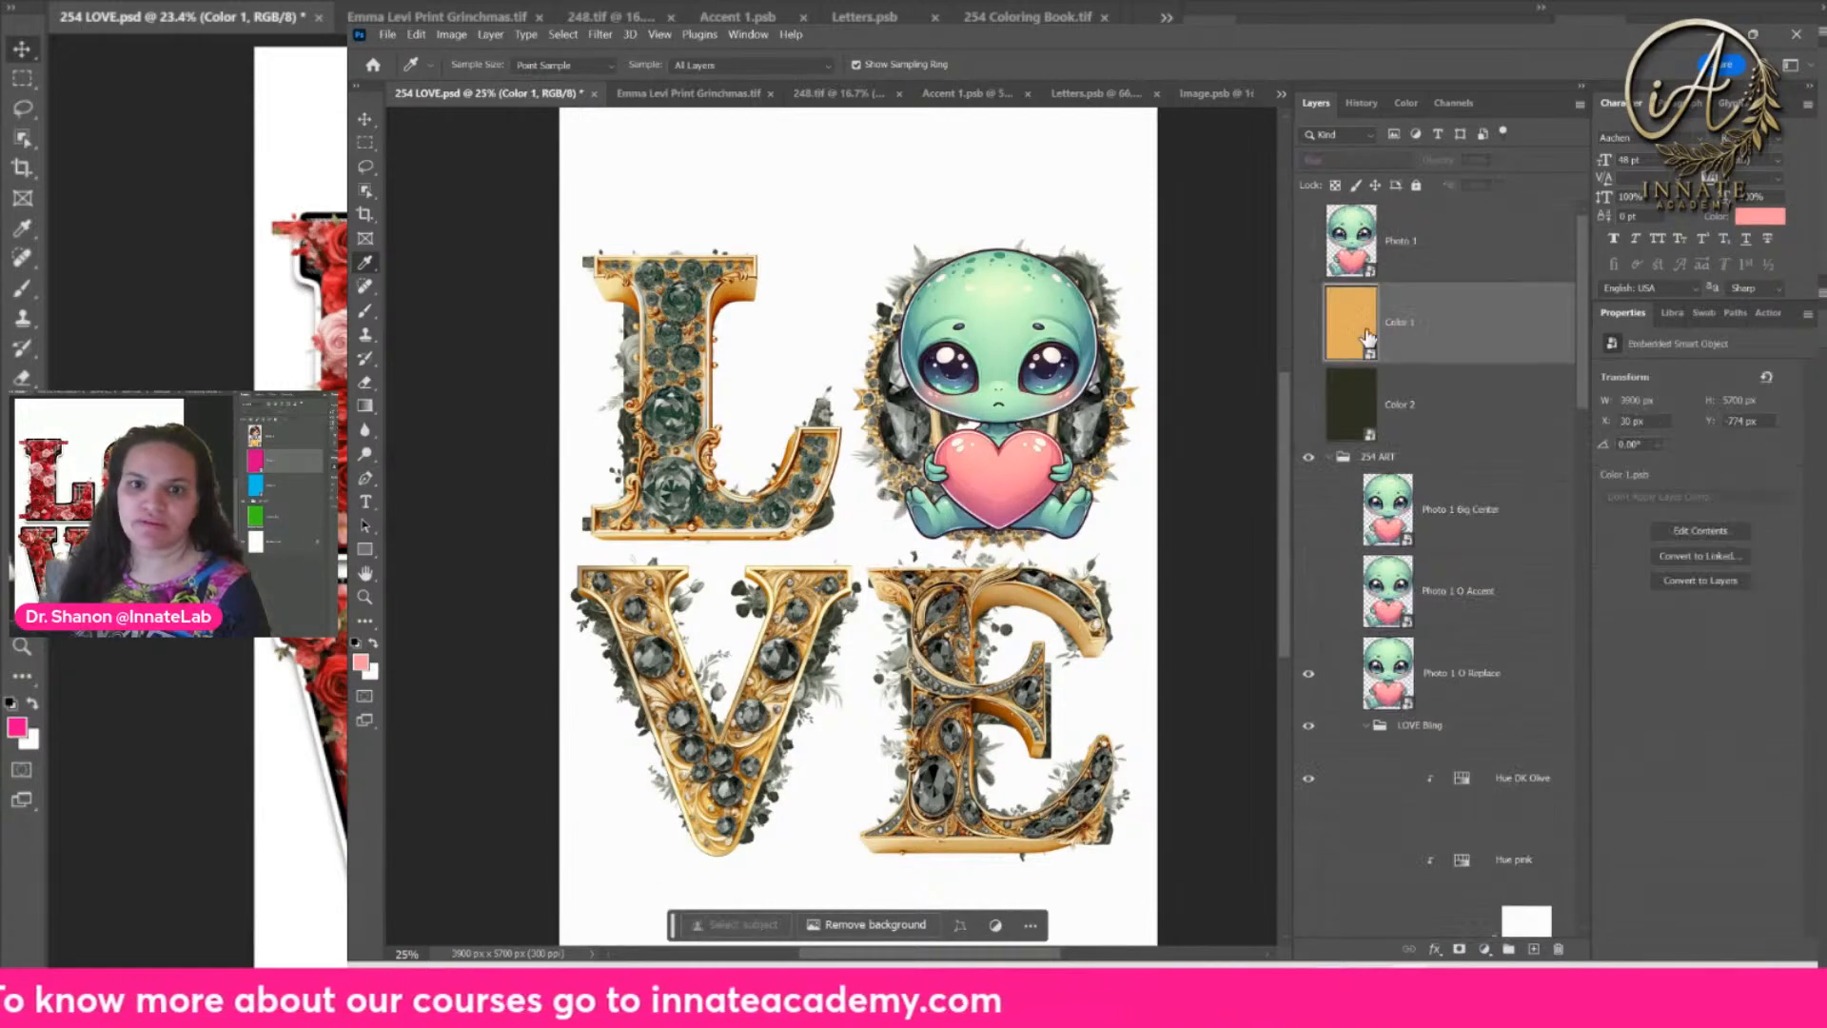
pyautogui.click(1349, 419)
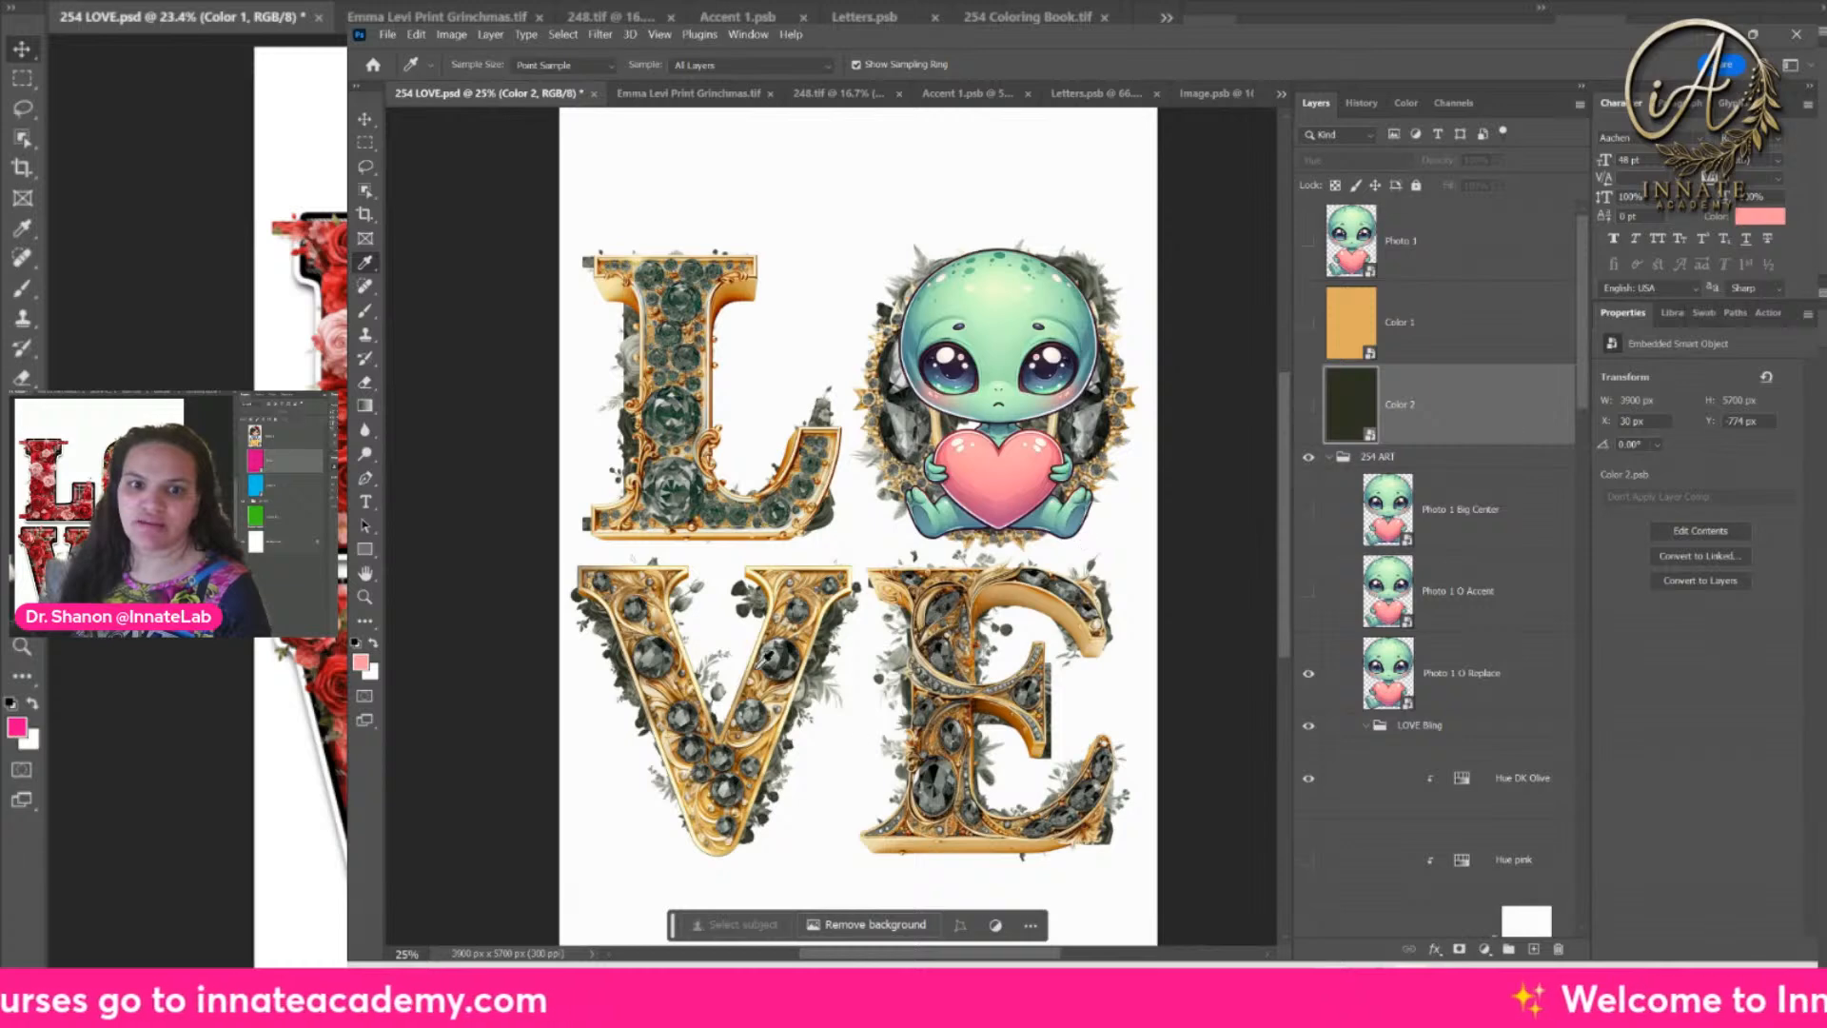
pyautogui.doubleClick(1356, 423)
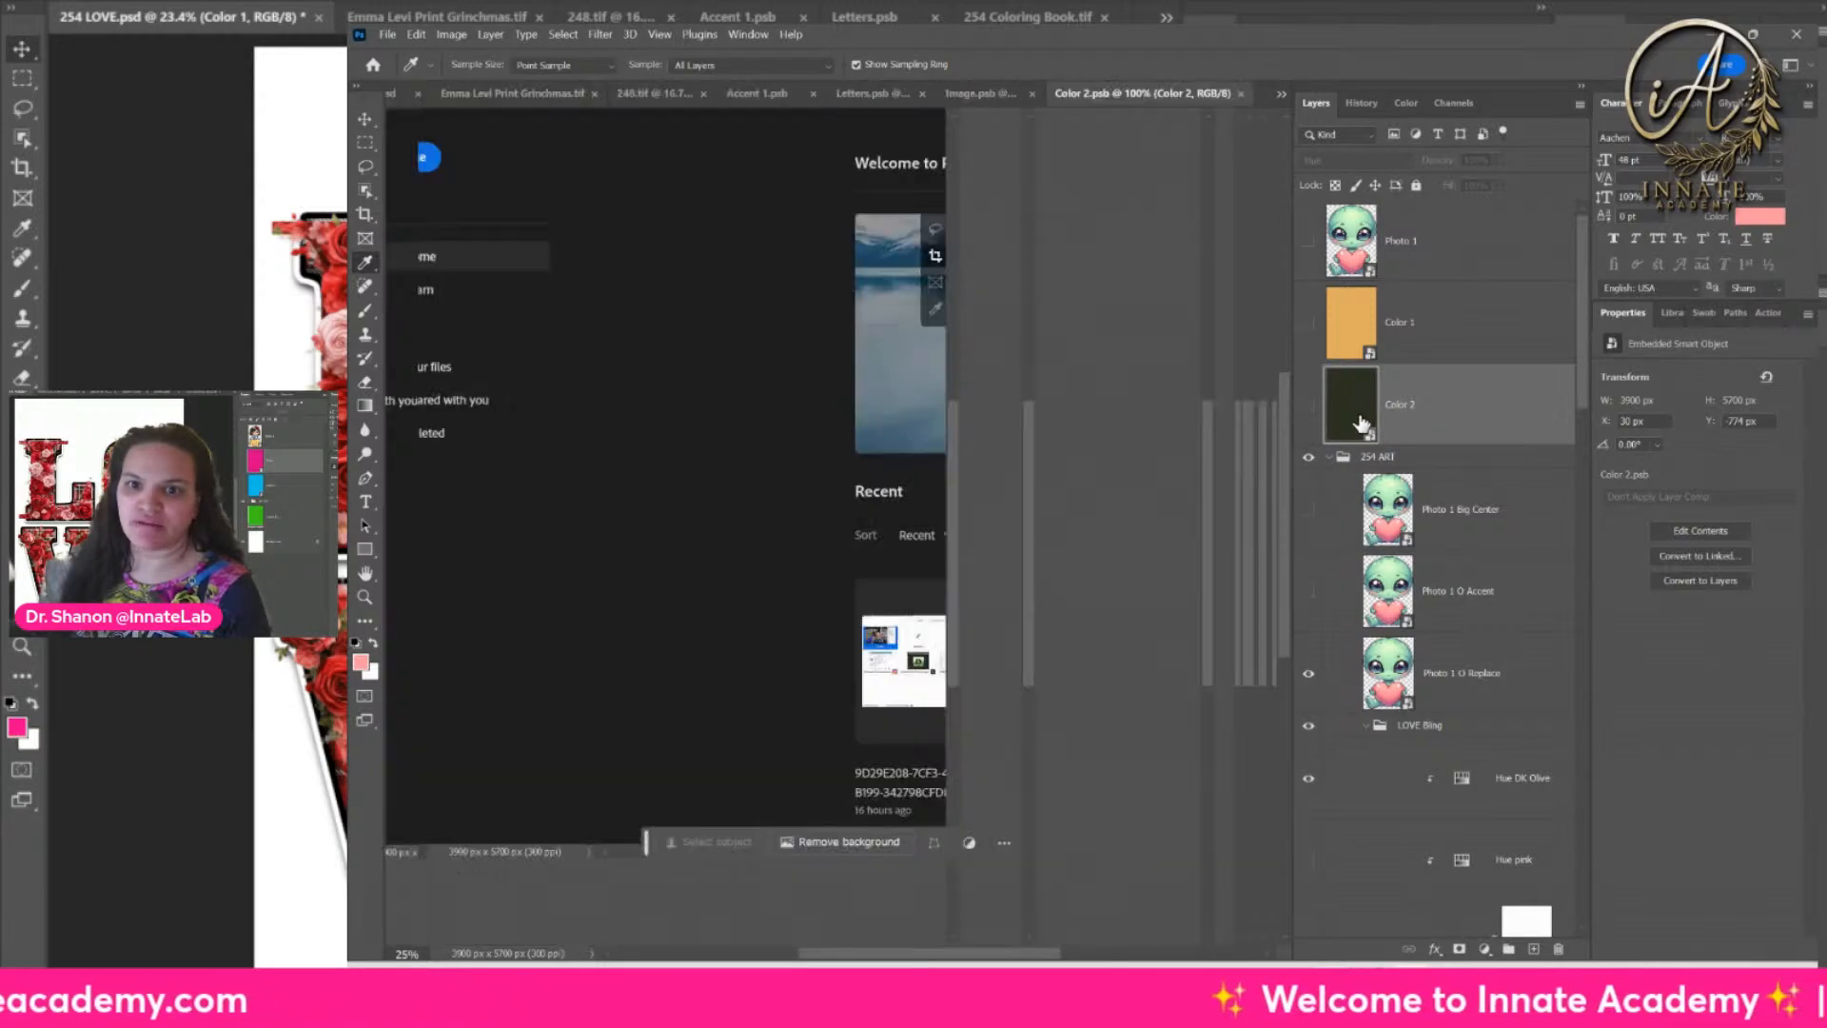
# Step: Duplicate the dark olive fill layer as "+", recolor the copy with the sampled pink, then save and close Color 2.psb
pyautogui.rightClick(1453, 264)
pyautogui.click(1513, 220)
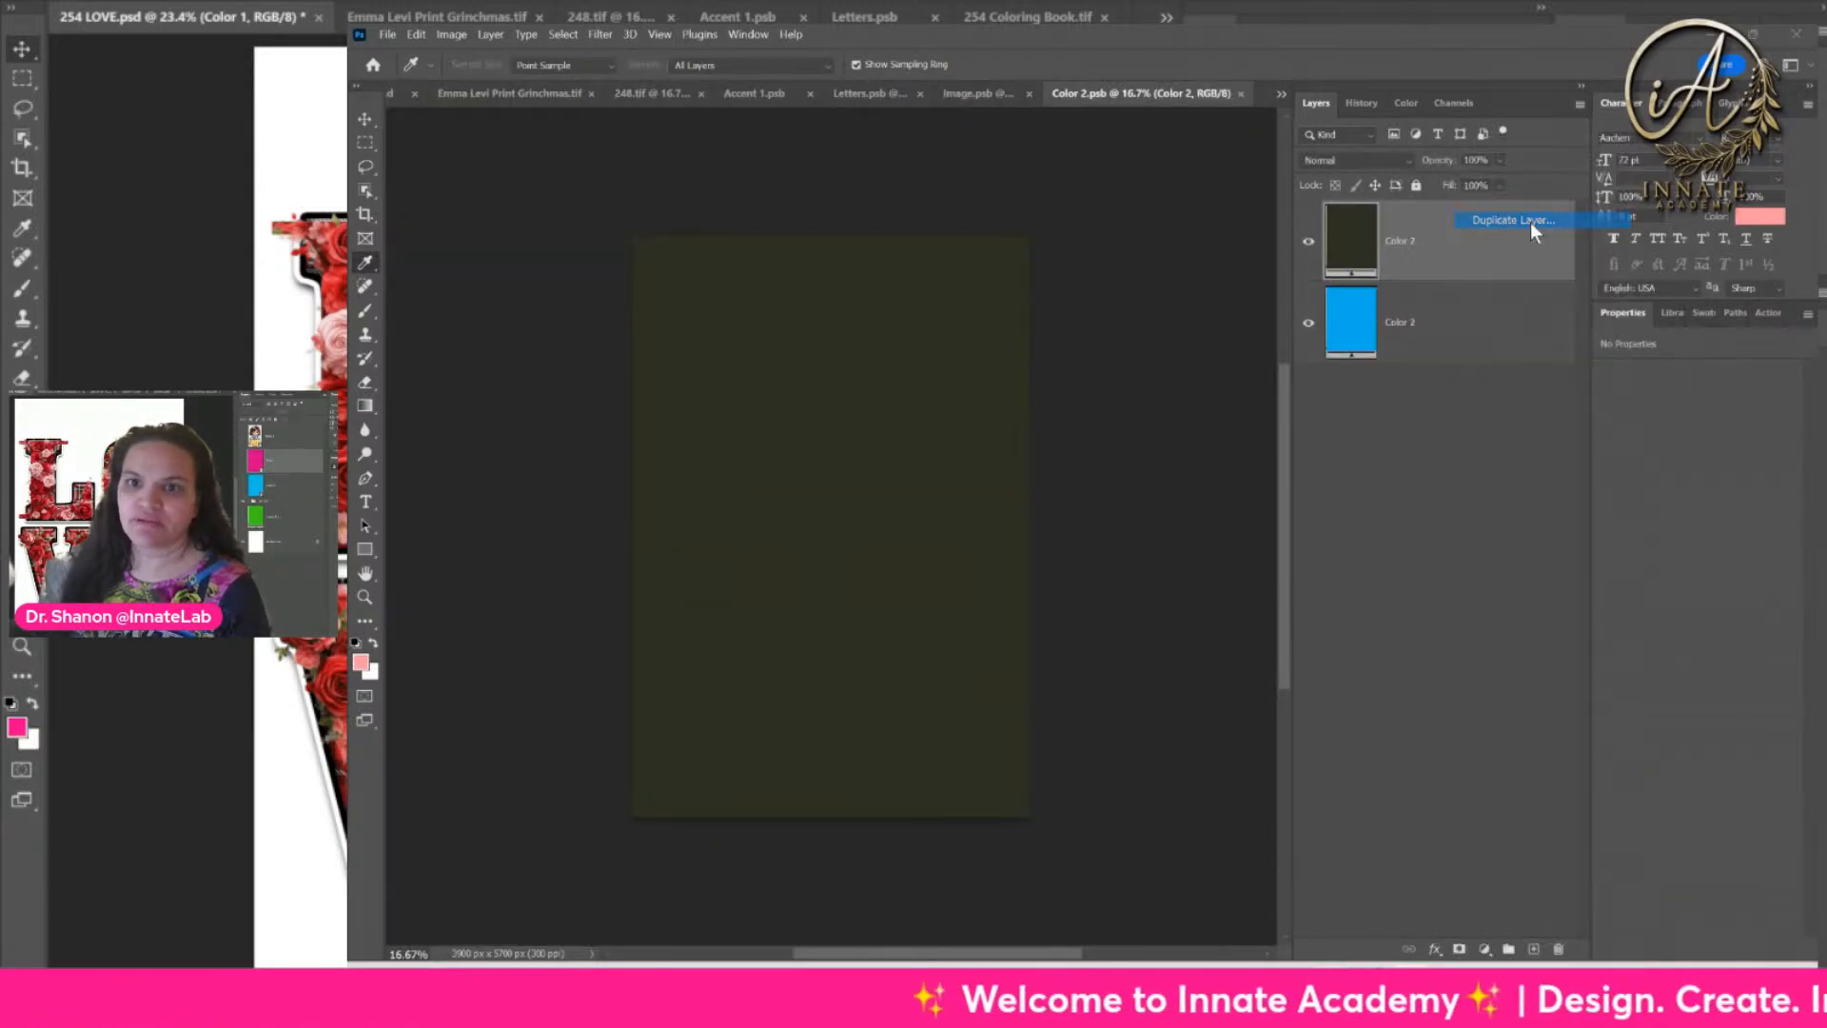
pyautogui.write('+')
pyautogui.press('Return')
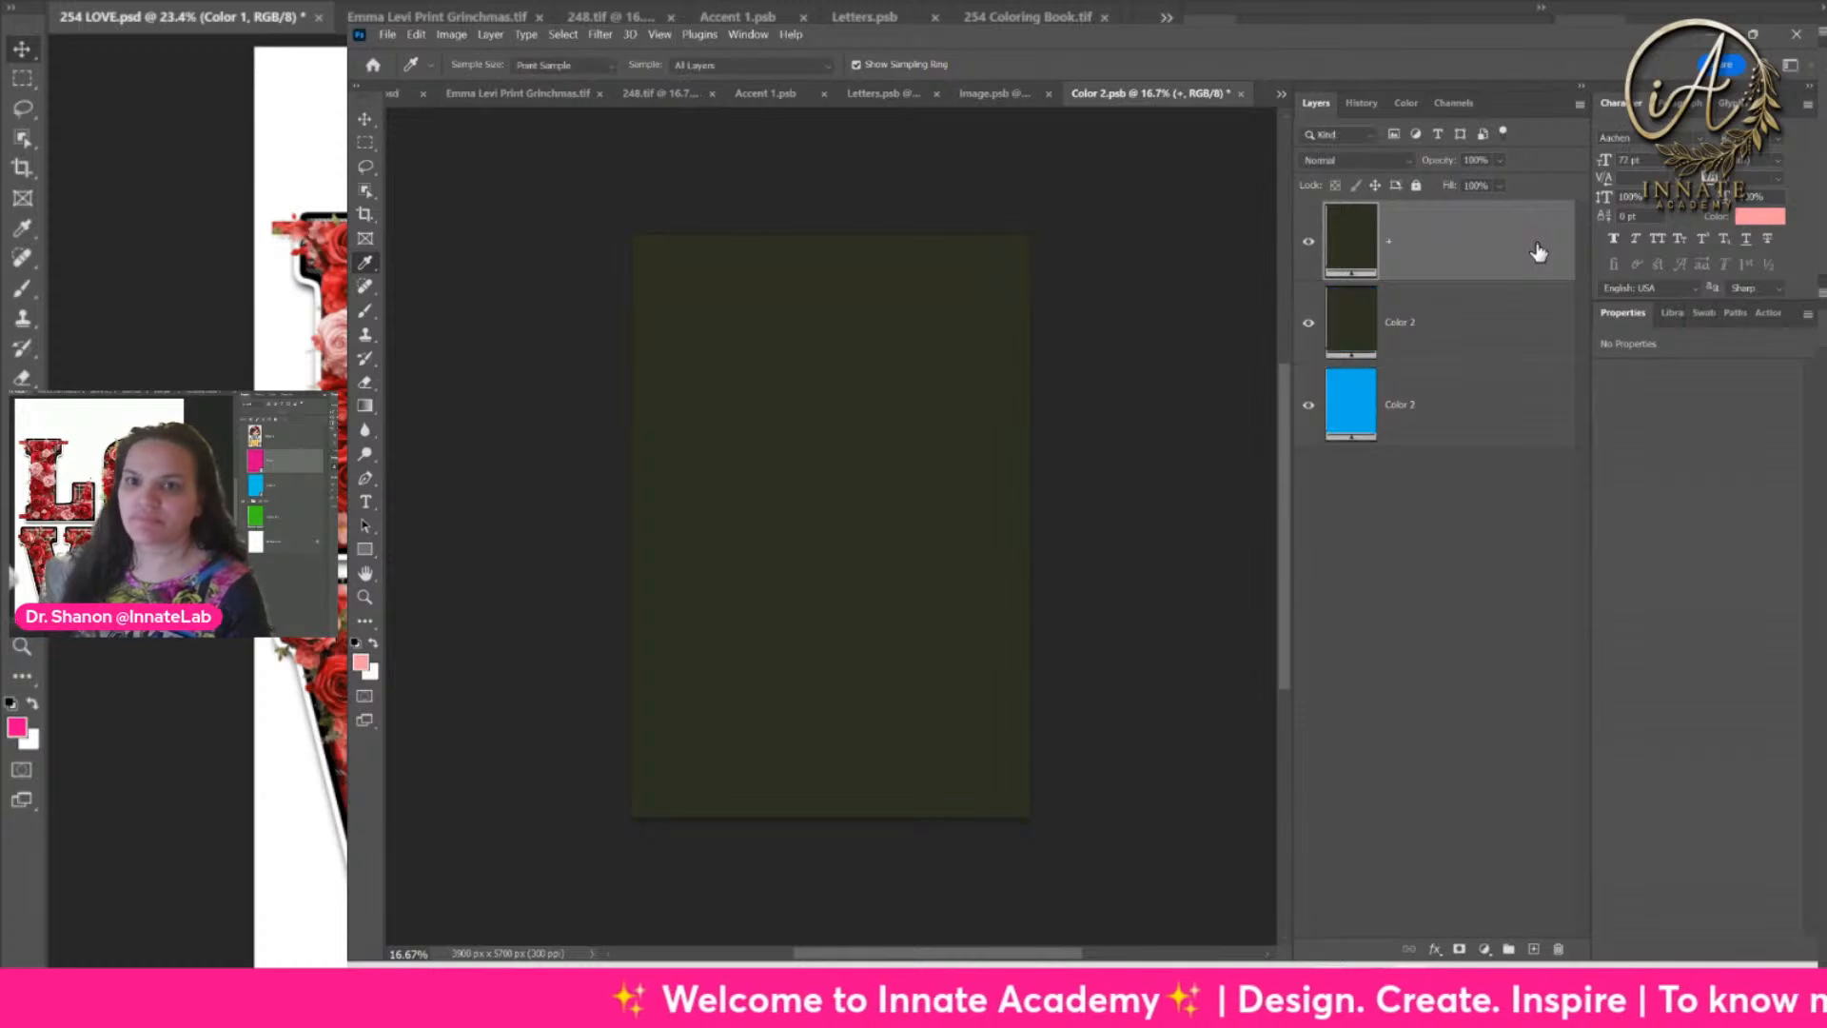
pyautogui.click(1699, 314)
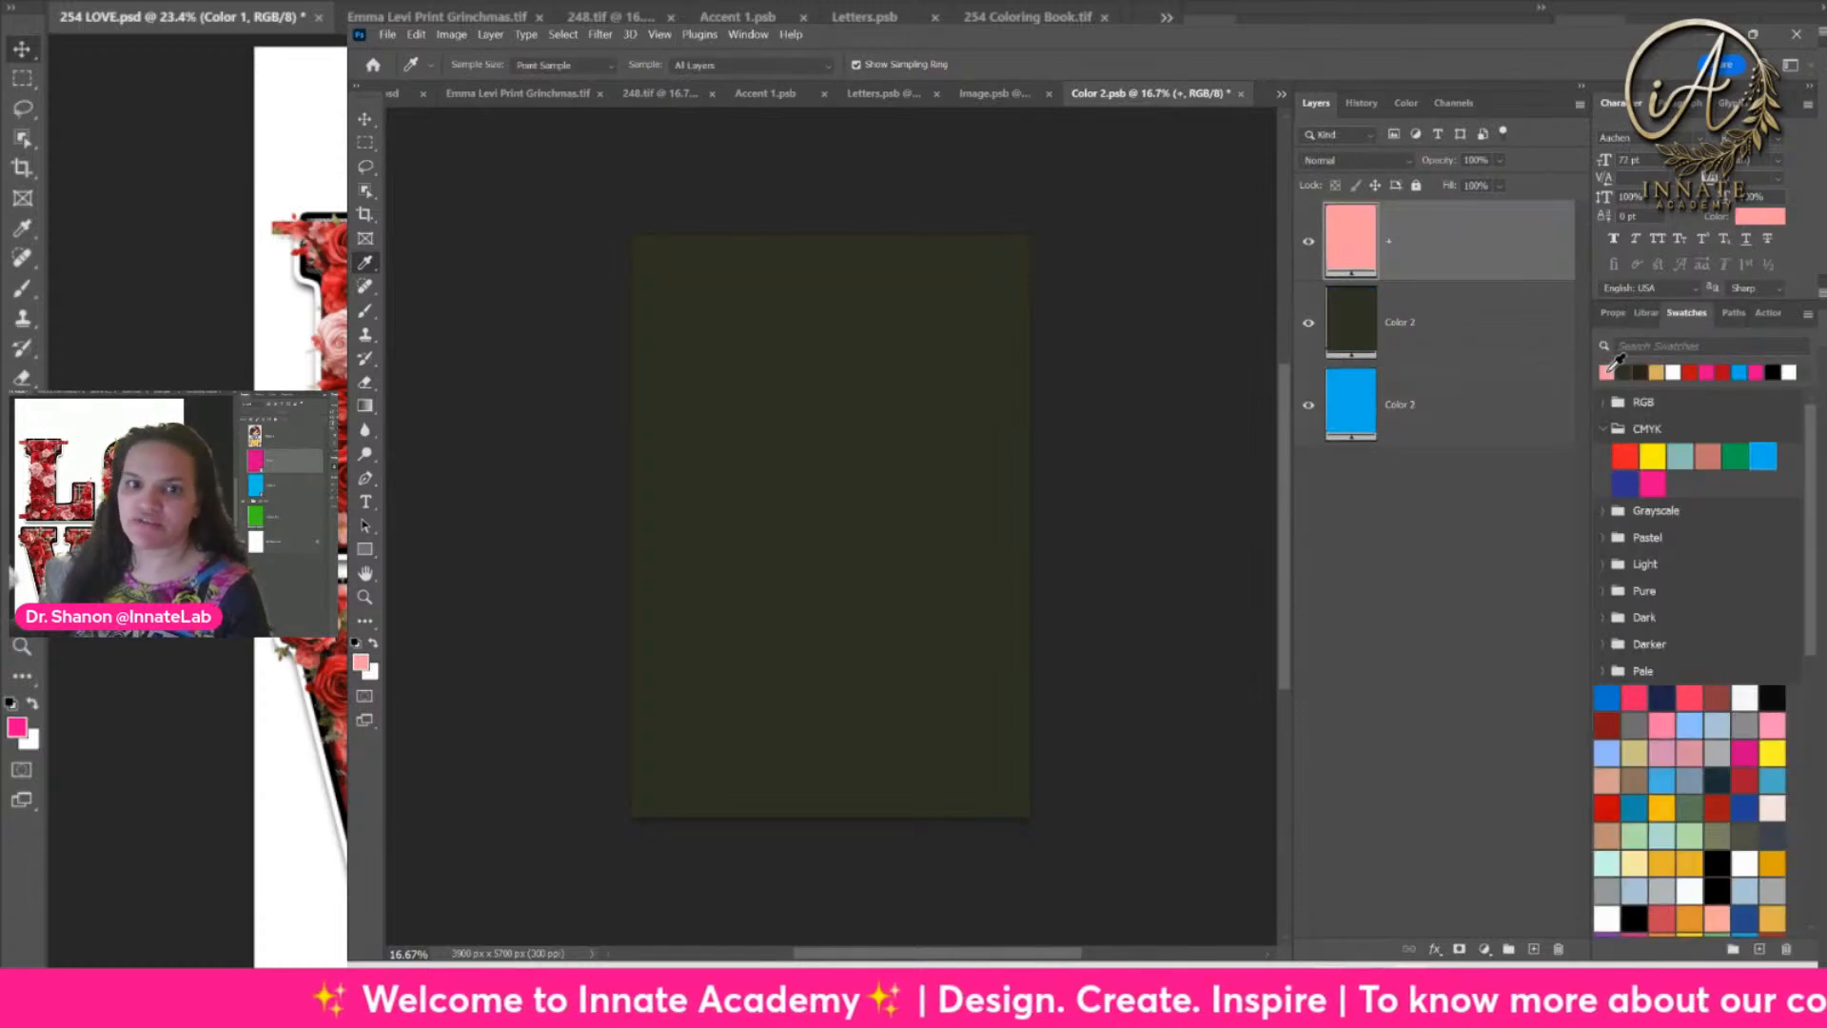
pyautogui.hotkey('alt', 'BackSpace')
pyautogui.click(1238, 95)
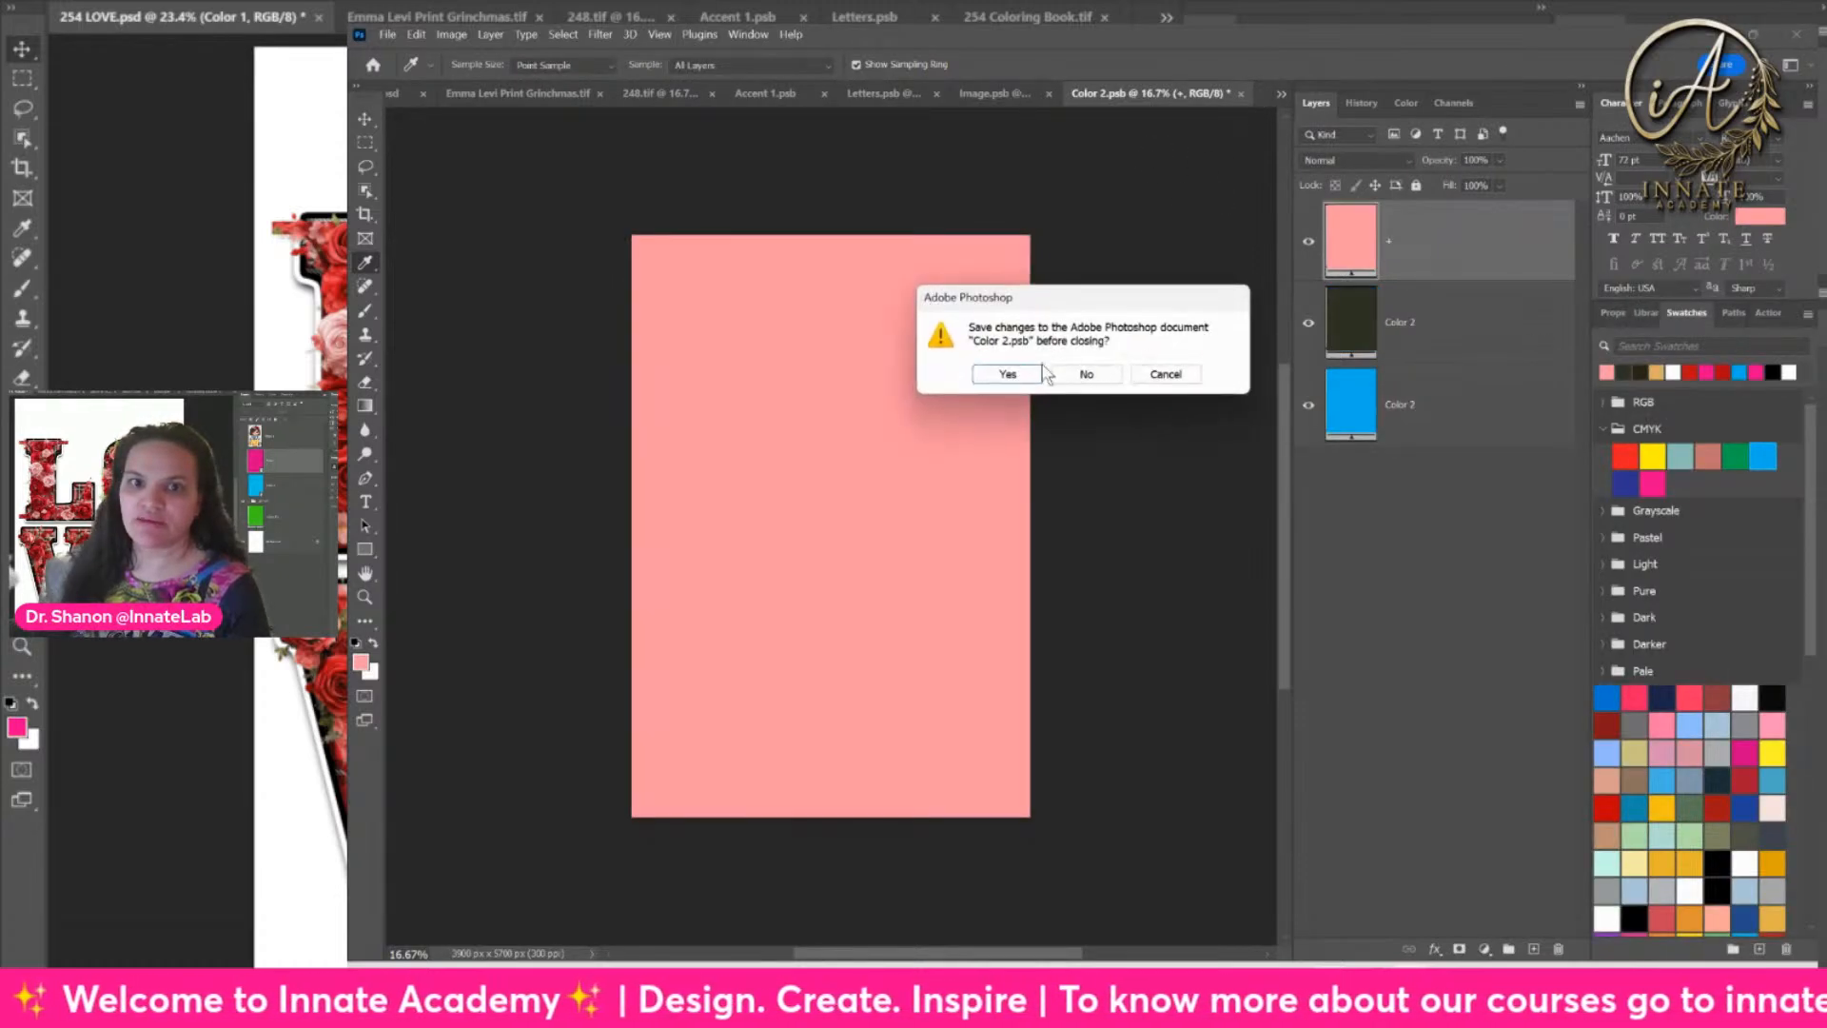
pyautogui.click(1010, 372)
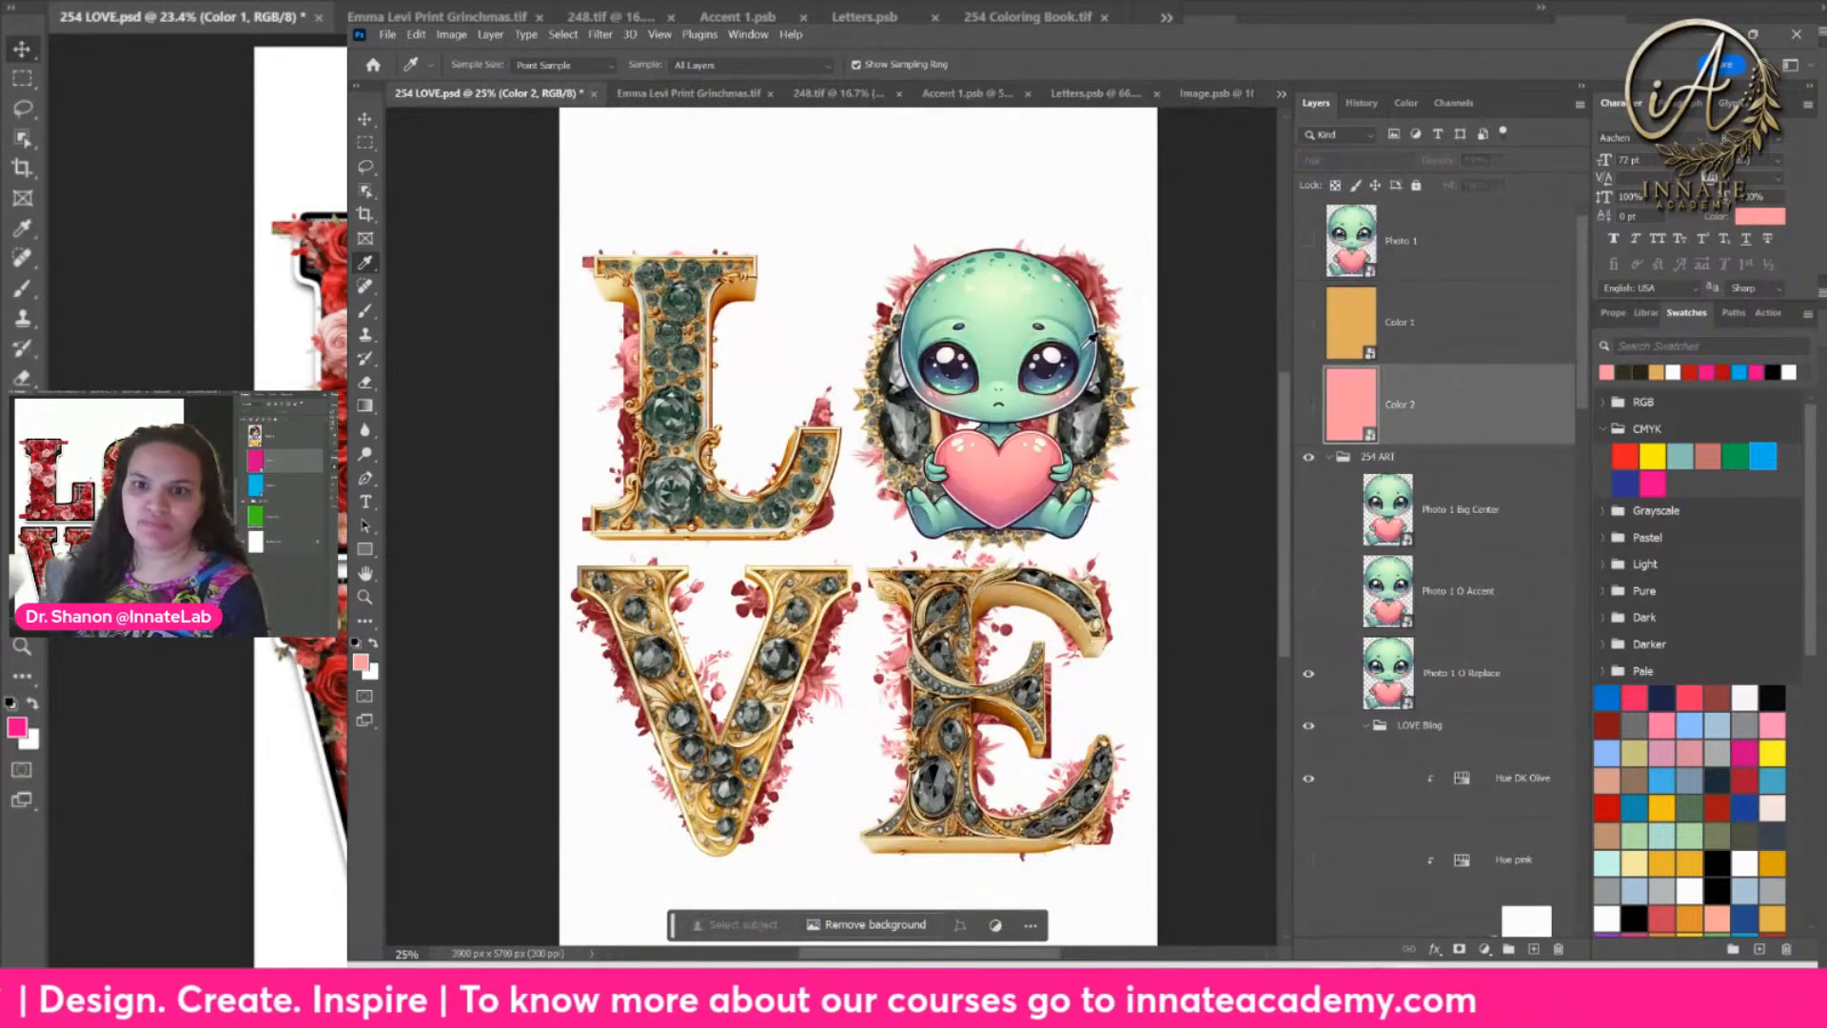
# Step: Duplicate the Hue DK Olive adjustment layer in the LOVE Bling group and name the copy "Pink Heart"
pyautogui.scroll(-2, 1466, 455)
pyautogui.scroll(-1, 1466, 456)
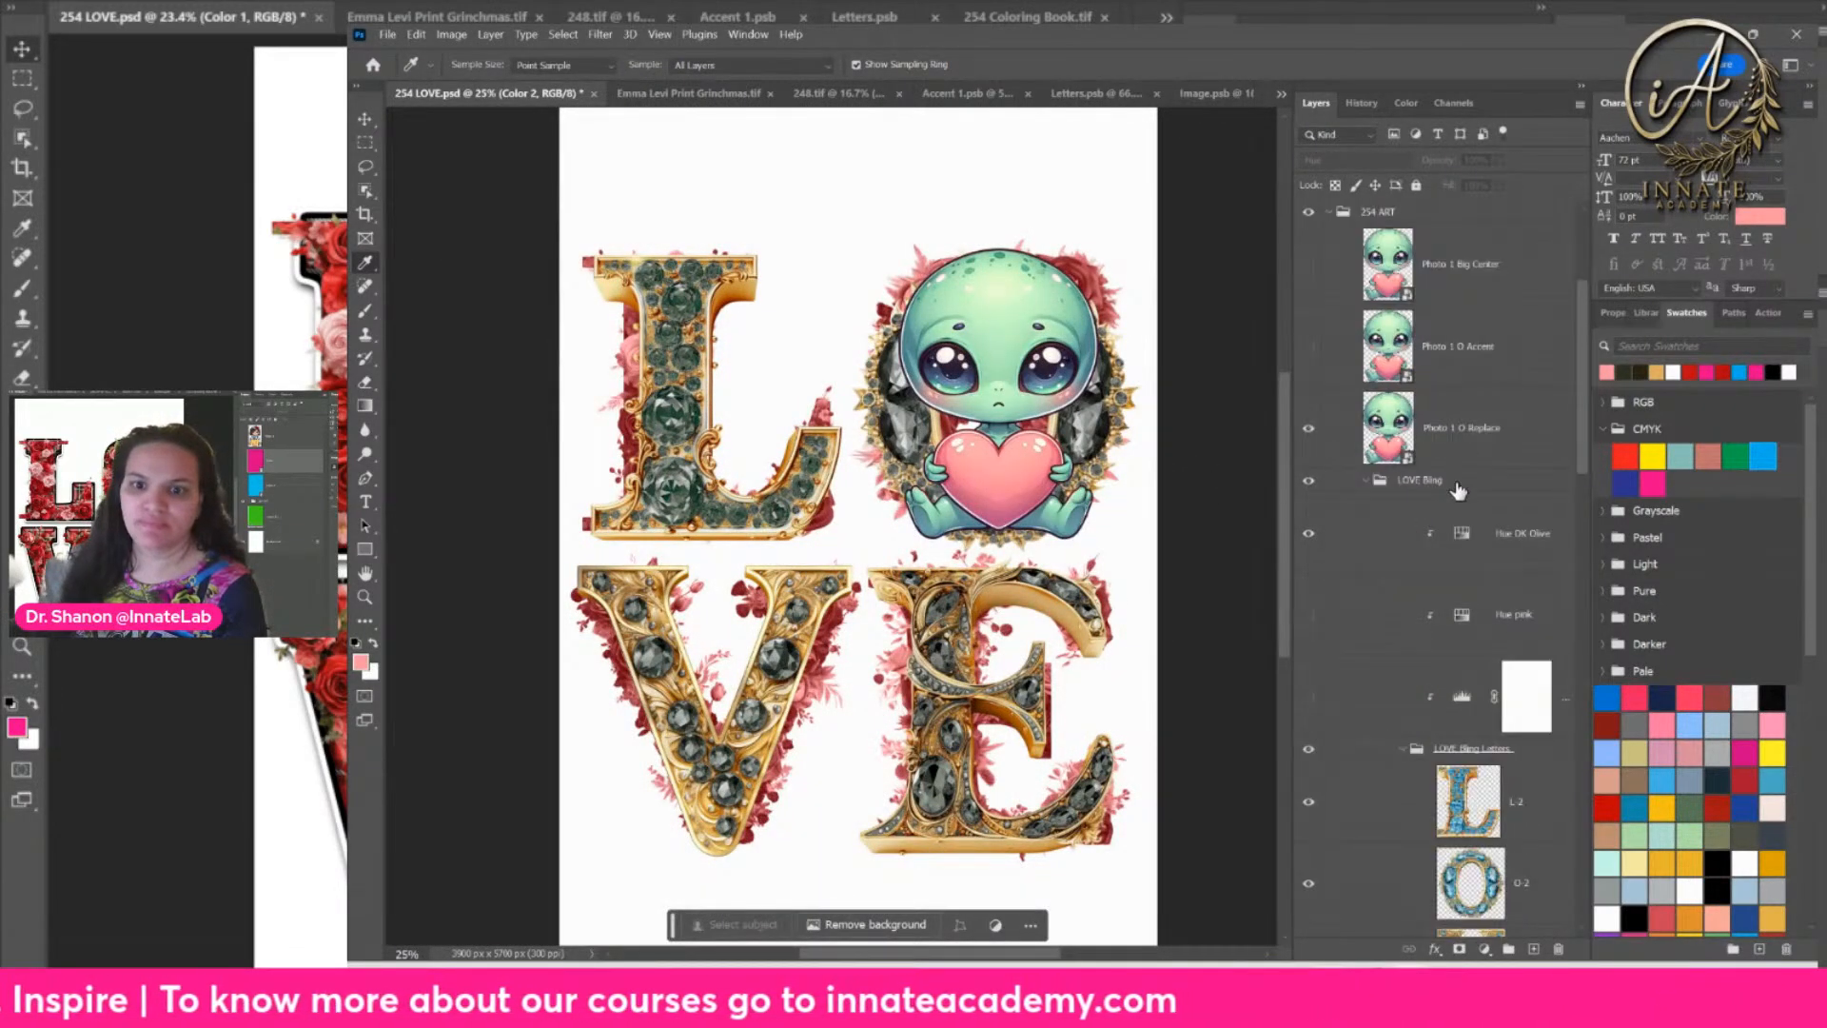
pyautogui.click(1397, 816)
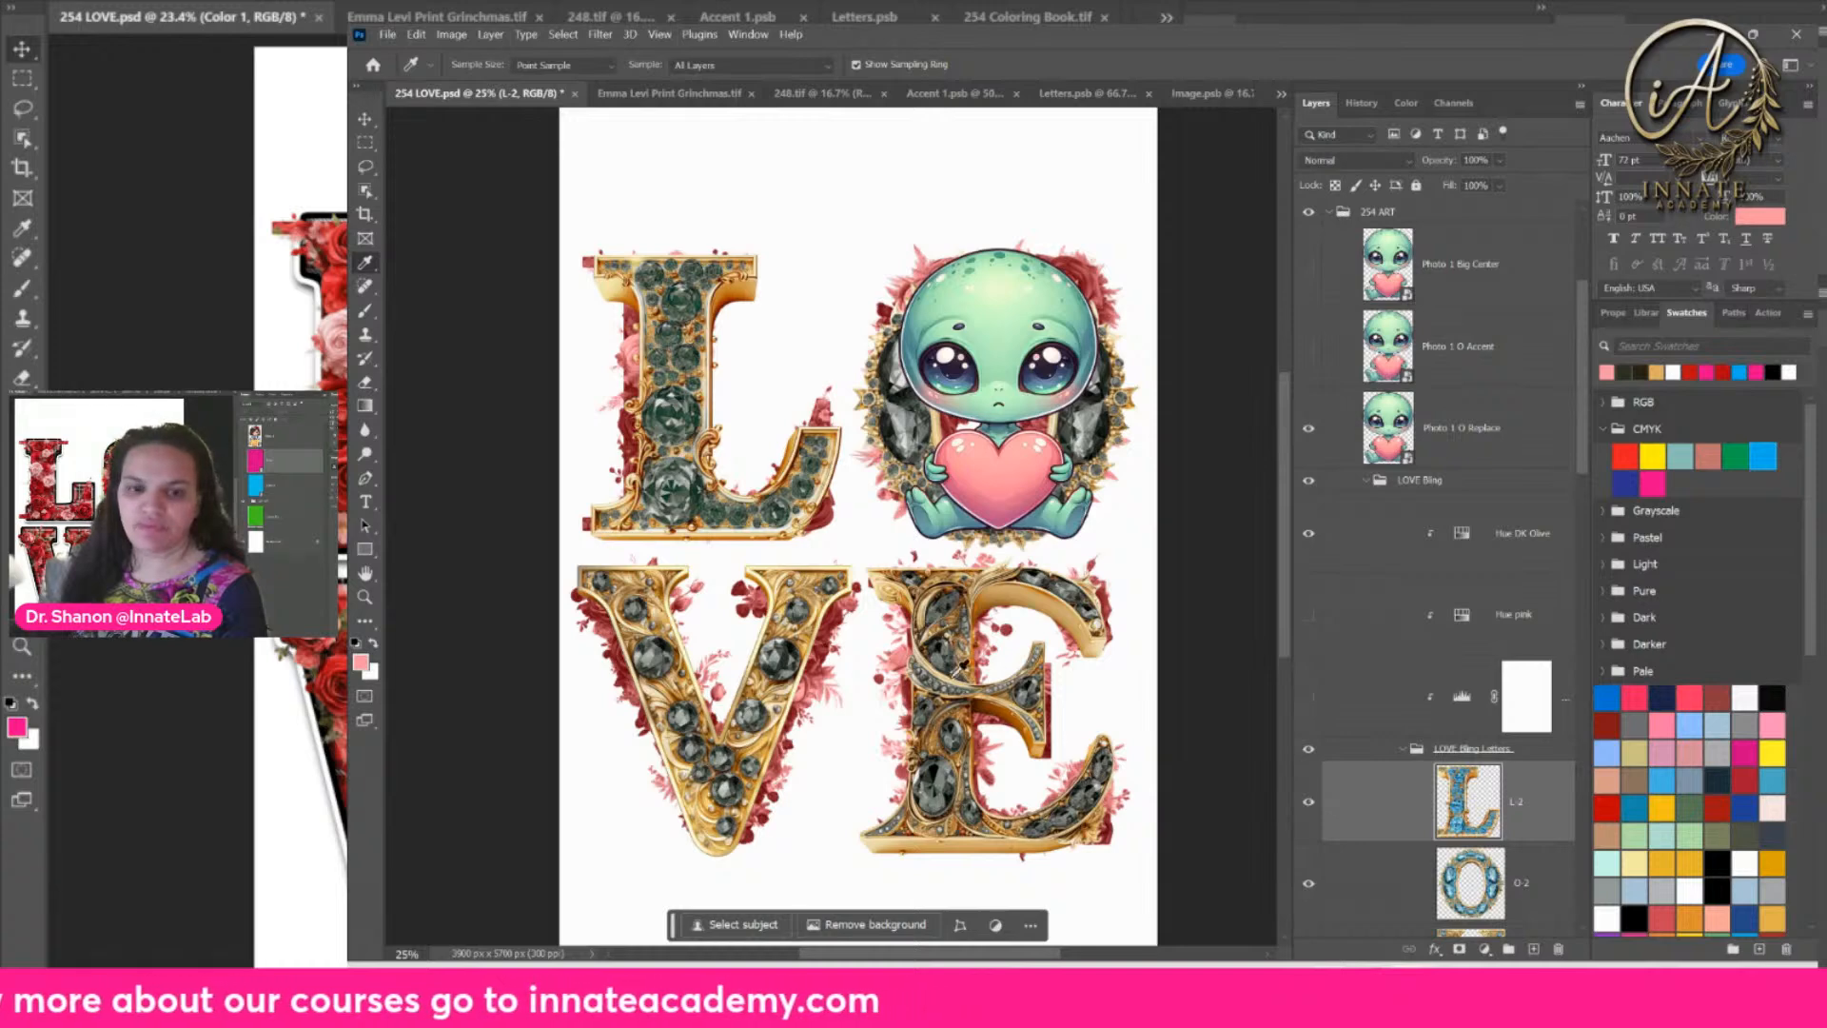
pyautogui.click(1549, 542)
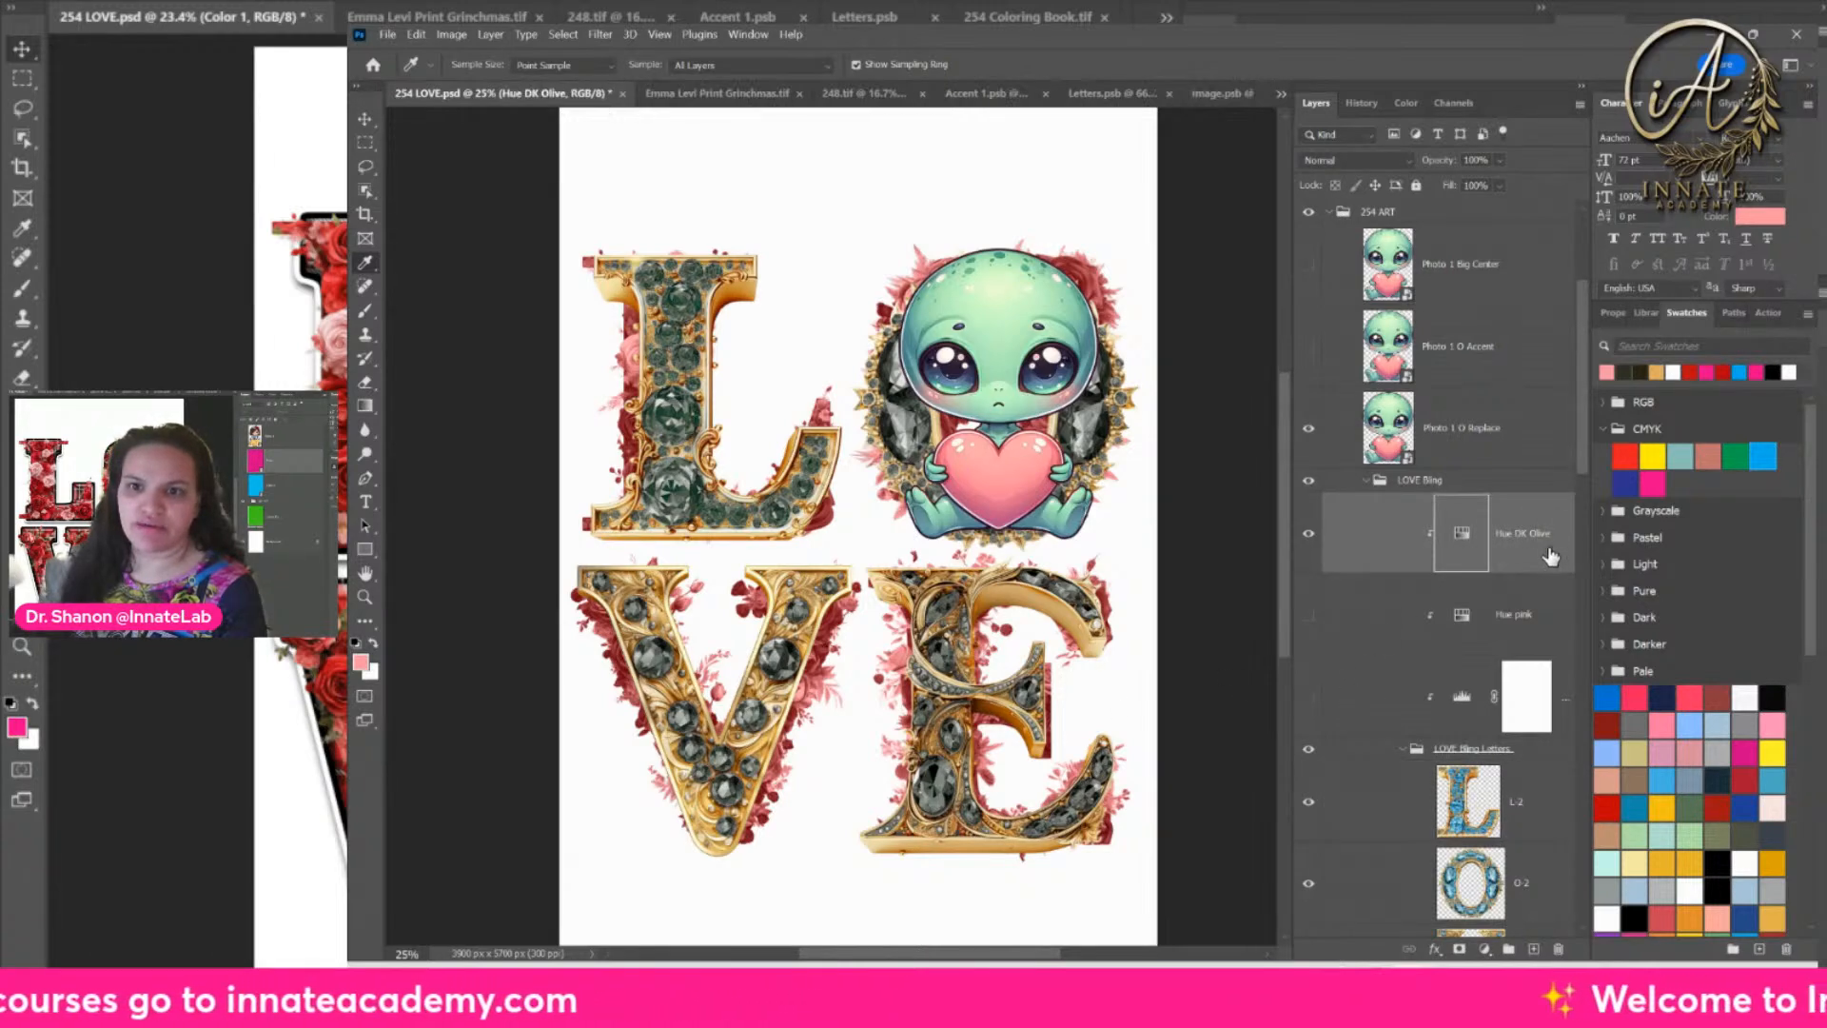
pyautogui.rightClick(1551, 545)
pyautogui.click(1618, 221)
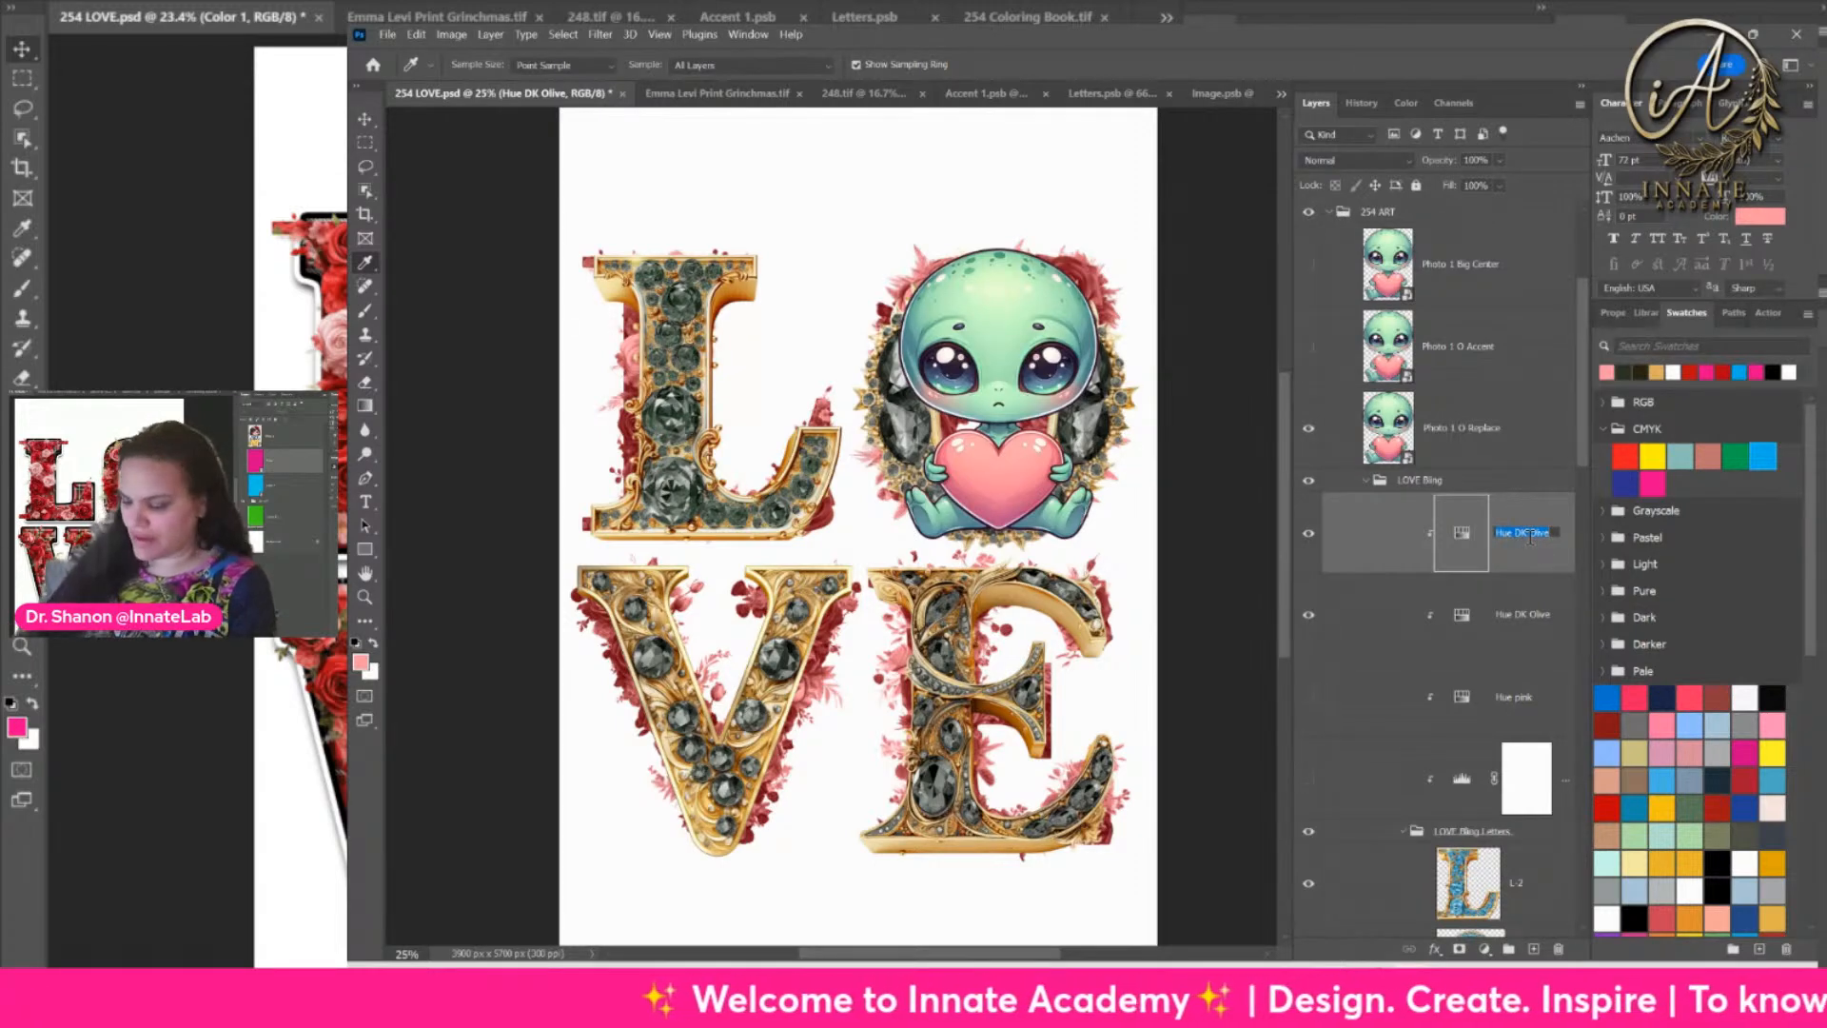
pyautogui.write('Pink Heart')
pyautogui.press('Return')
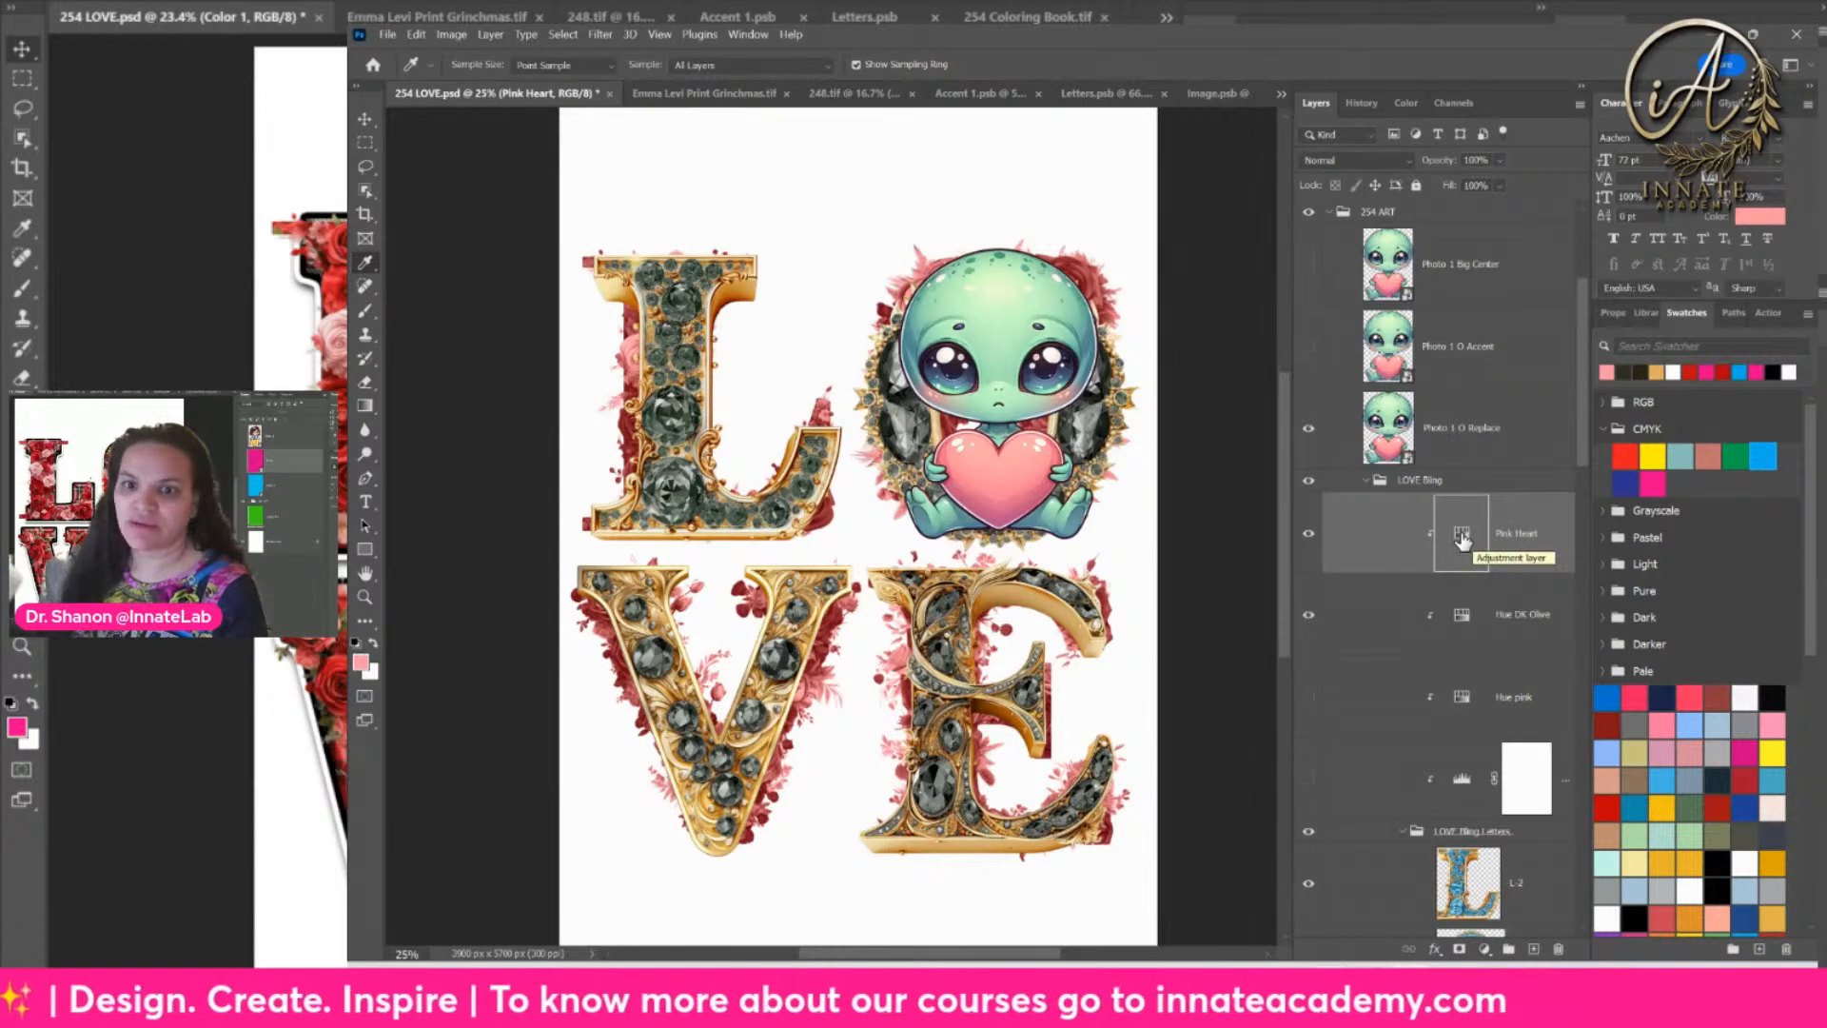
# Step: Target the Cyans range of the Pink Heart hue/saturation adjustment, hide the Hue DK Olive adjustment, and set the cyan hue to -17
pyautogui.doubleClick(1463, 535)
pyautogui.click(1678, 401)
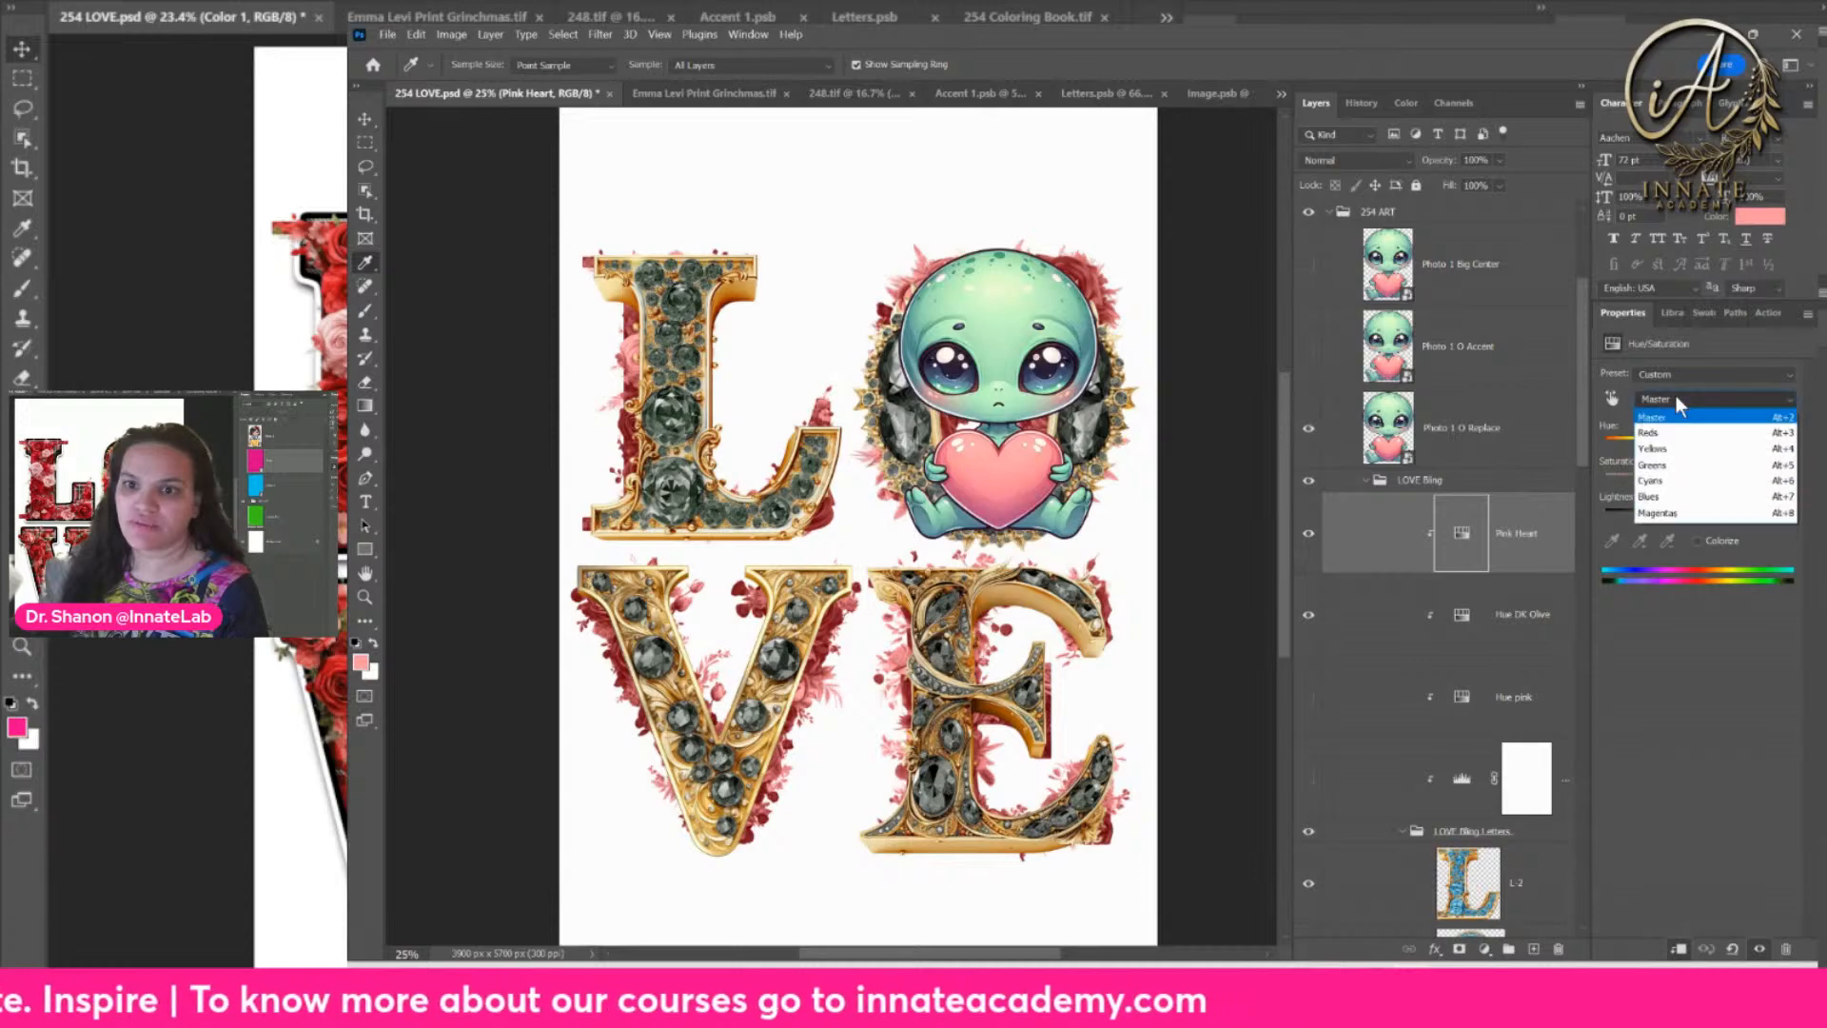
pyautogui.click(1465, 540)
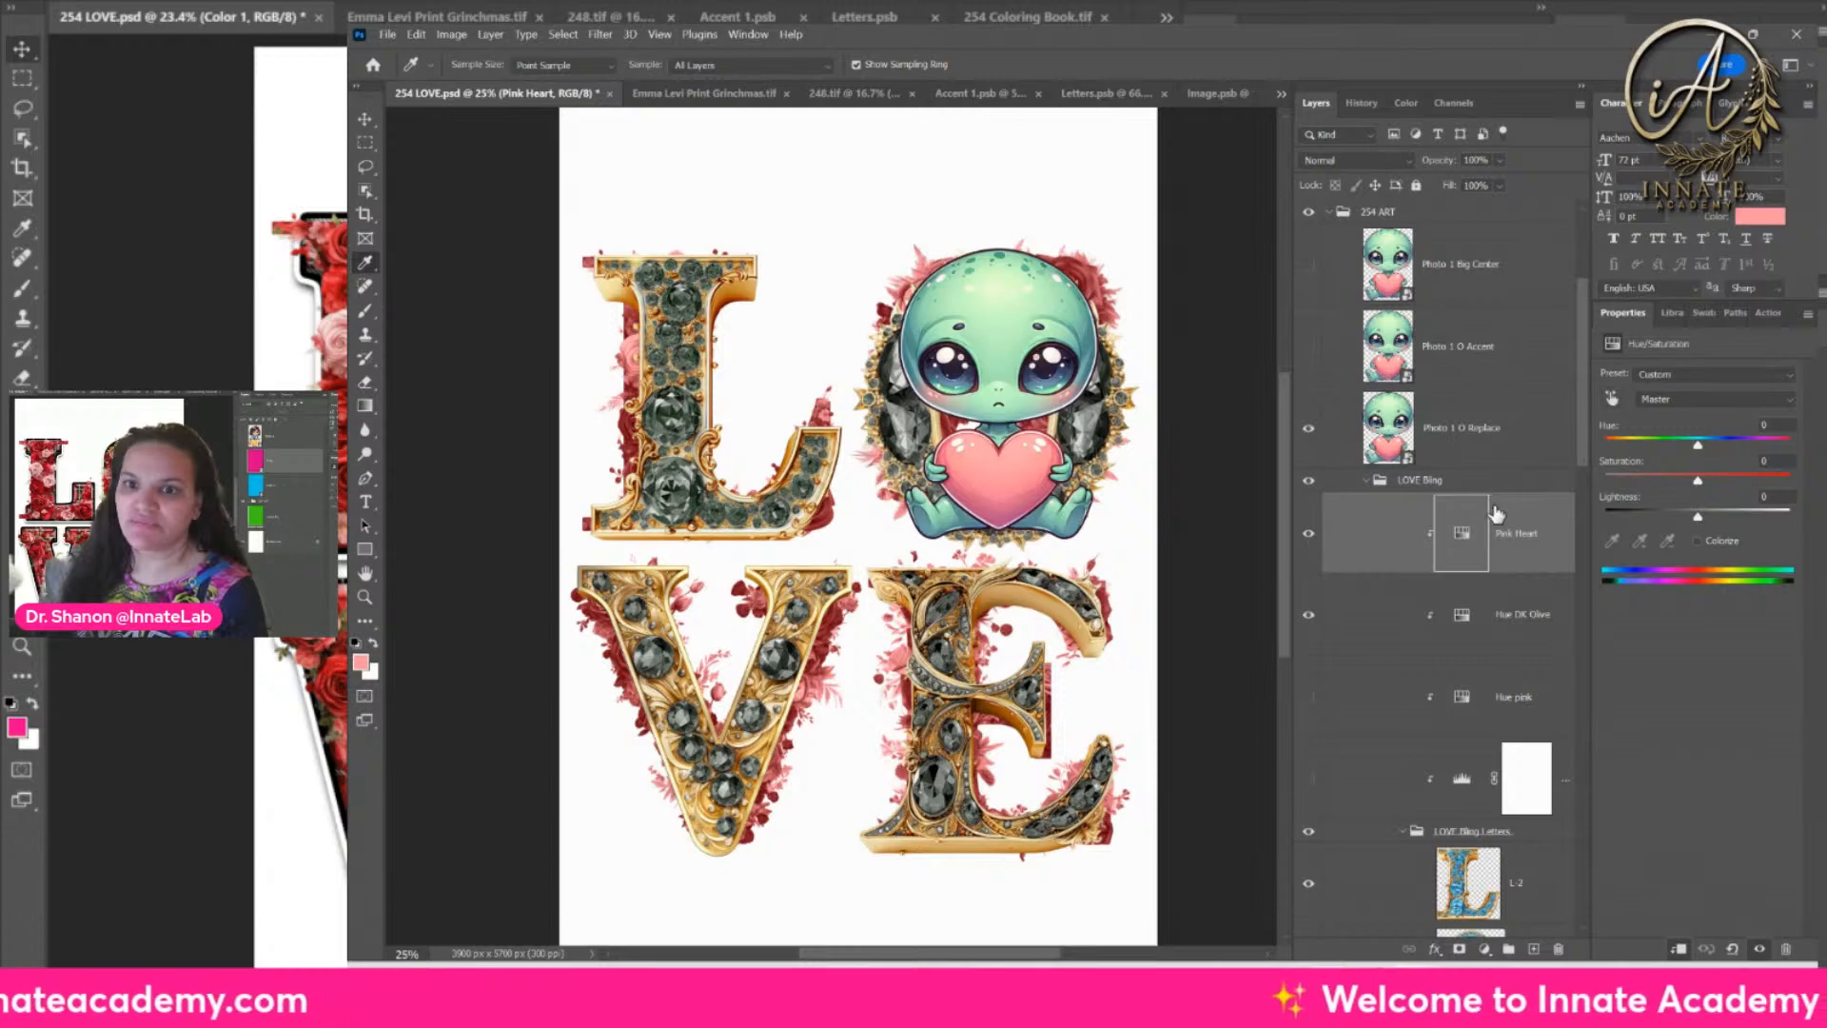
pyautogui.click(1658, 401)
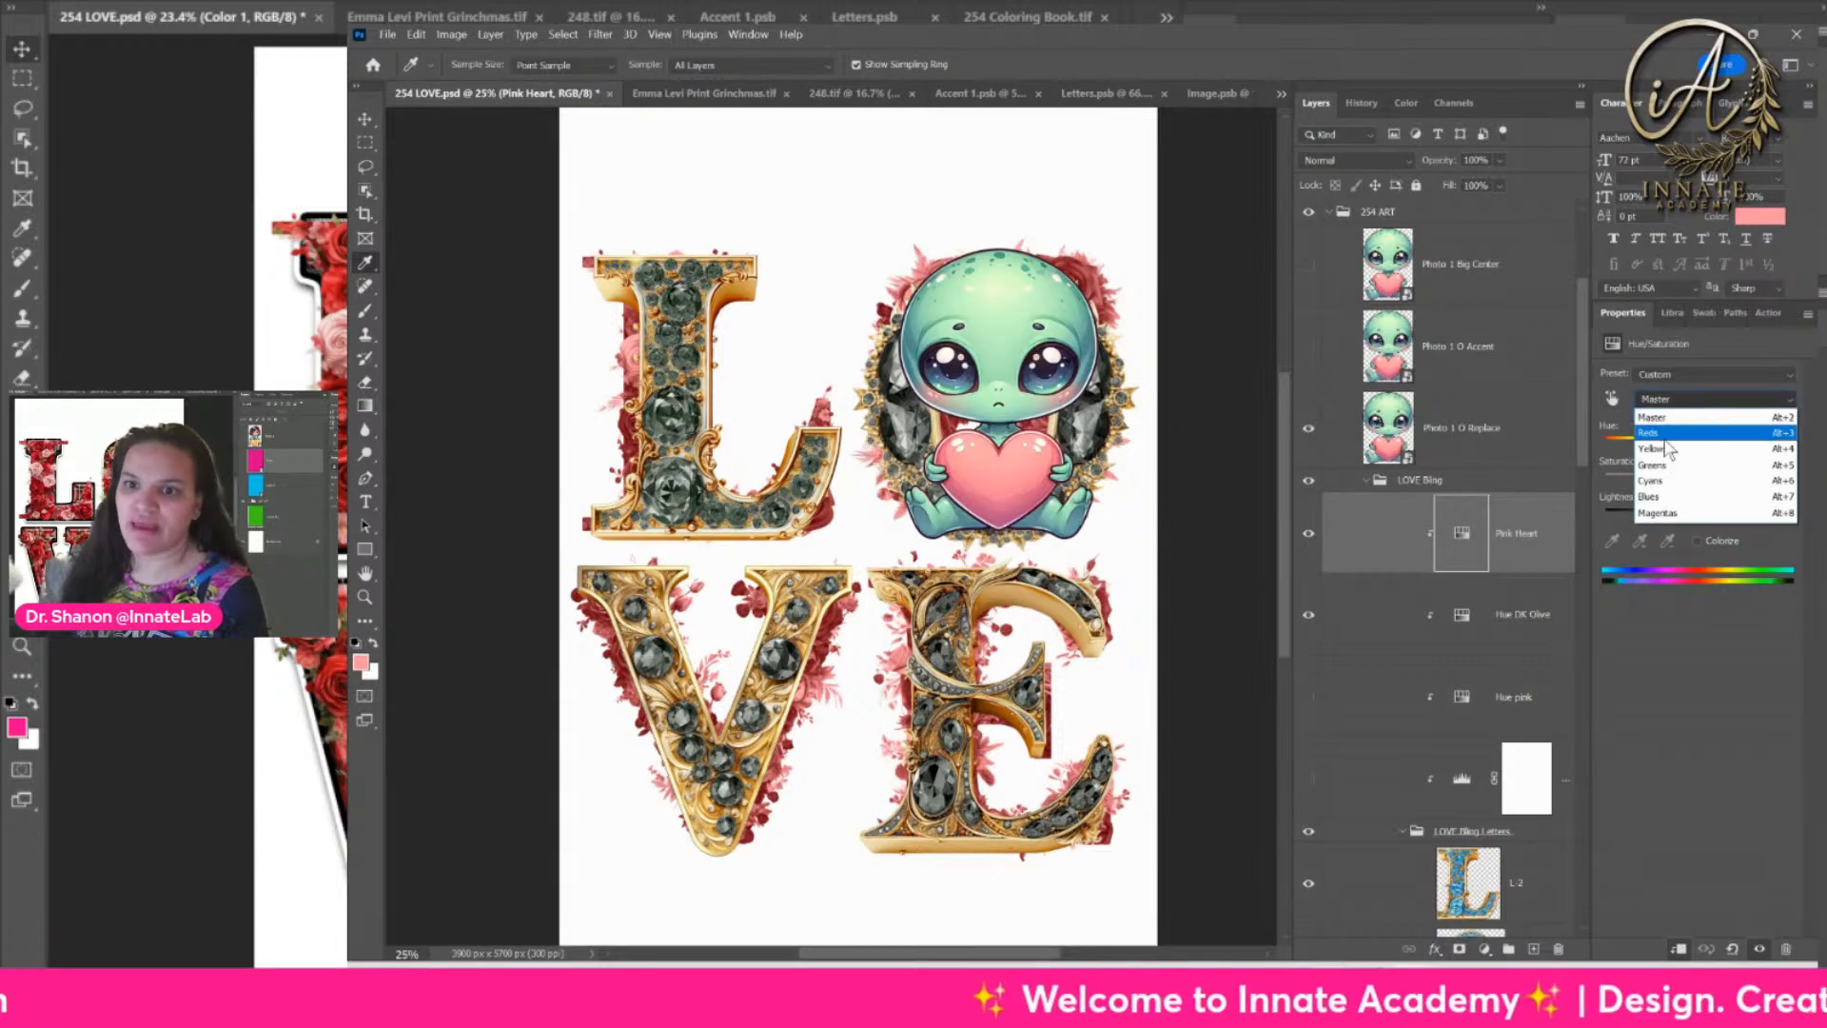
pyautogui.click(1675, 482)
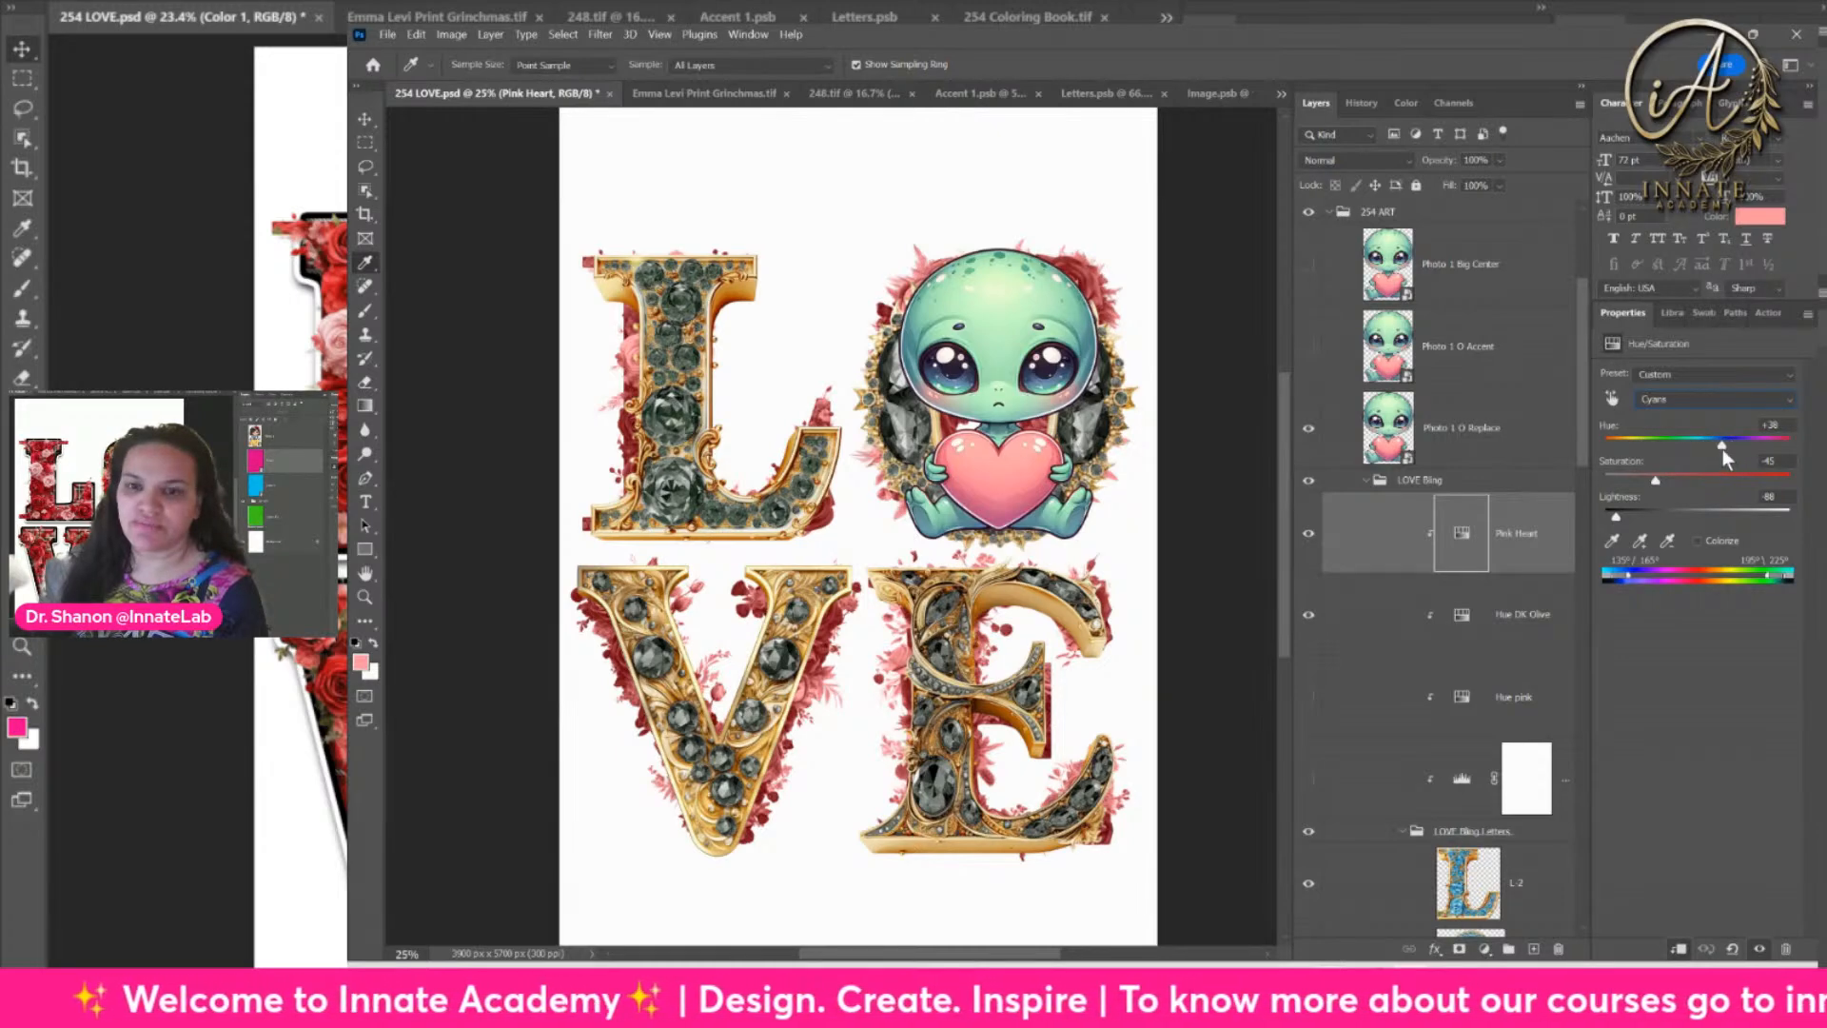
pyautogui.click(1309, 615)
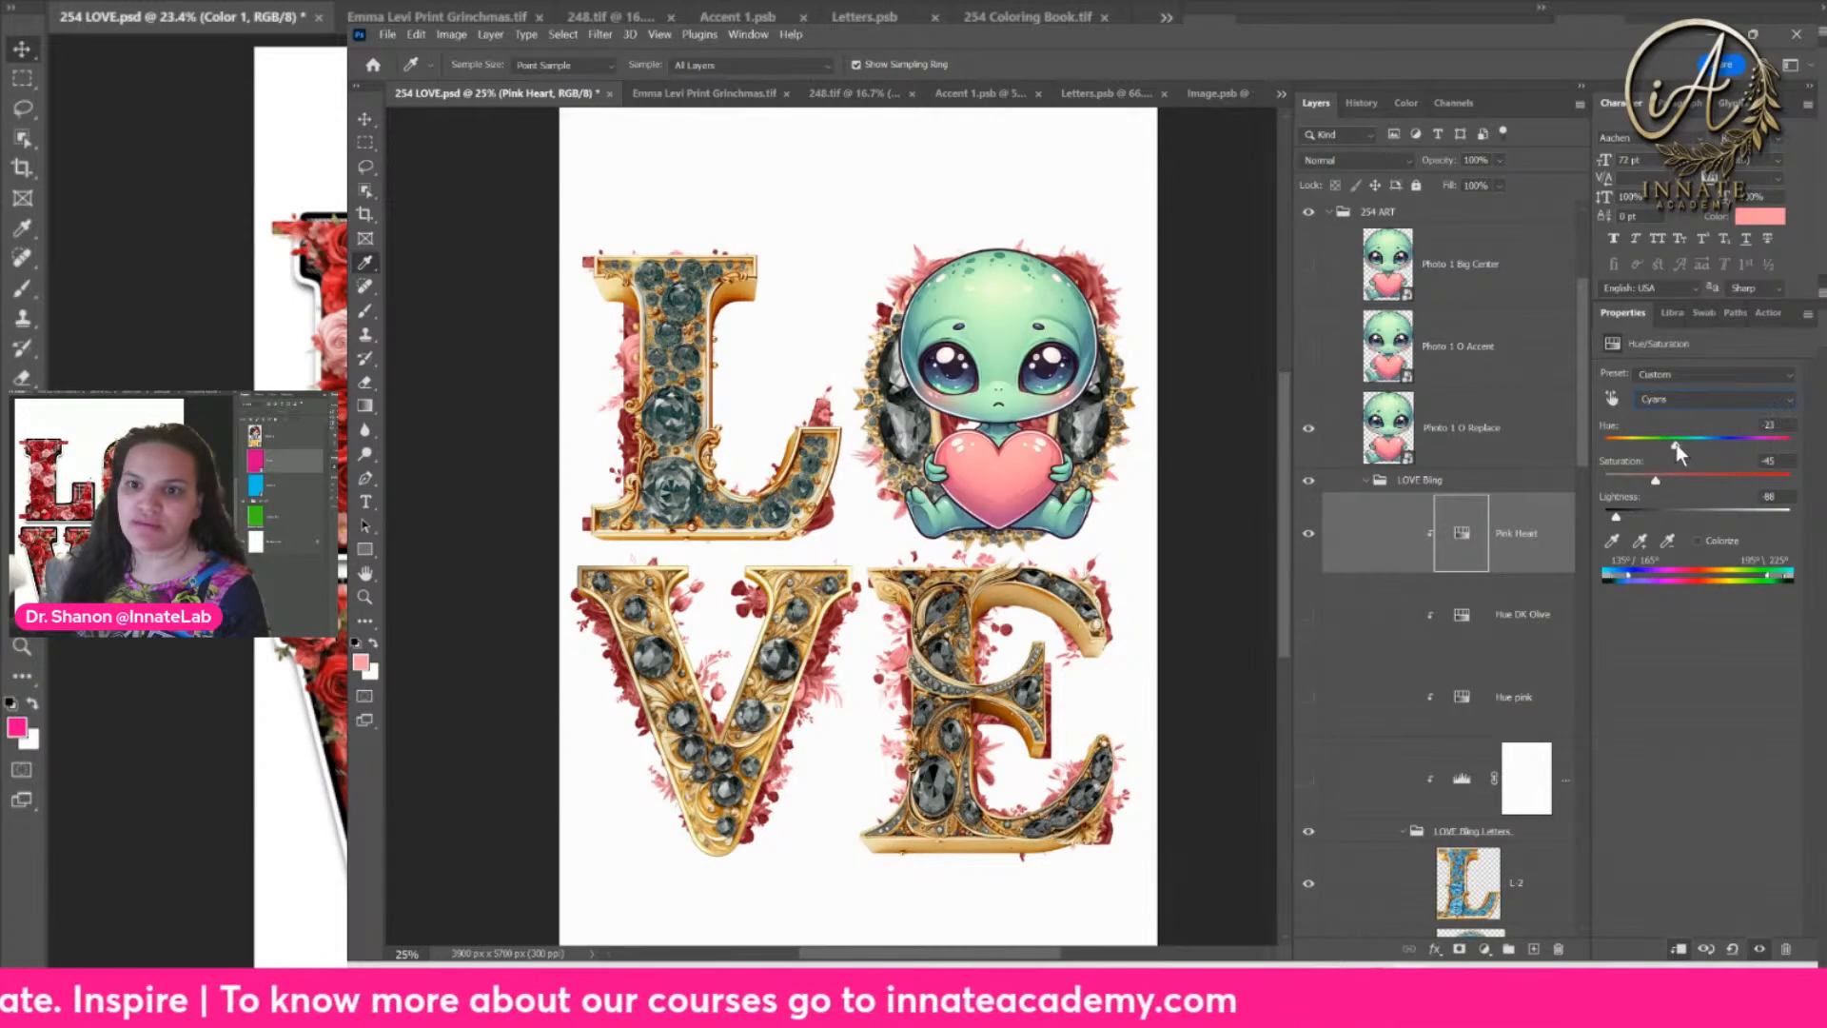
pyautogui.moveTo(1755, 444); pyautogui.dragTo(1726, 451)
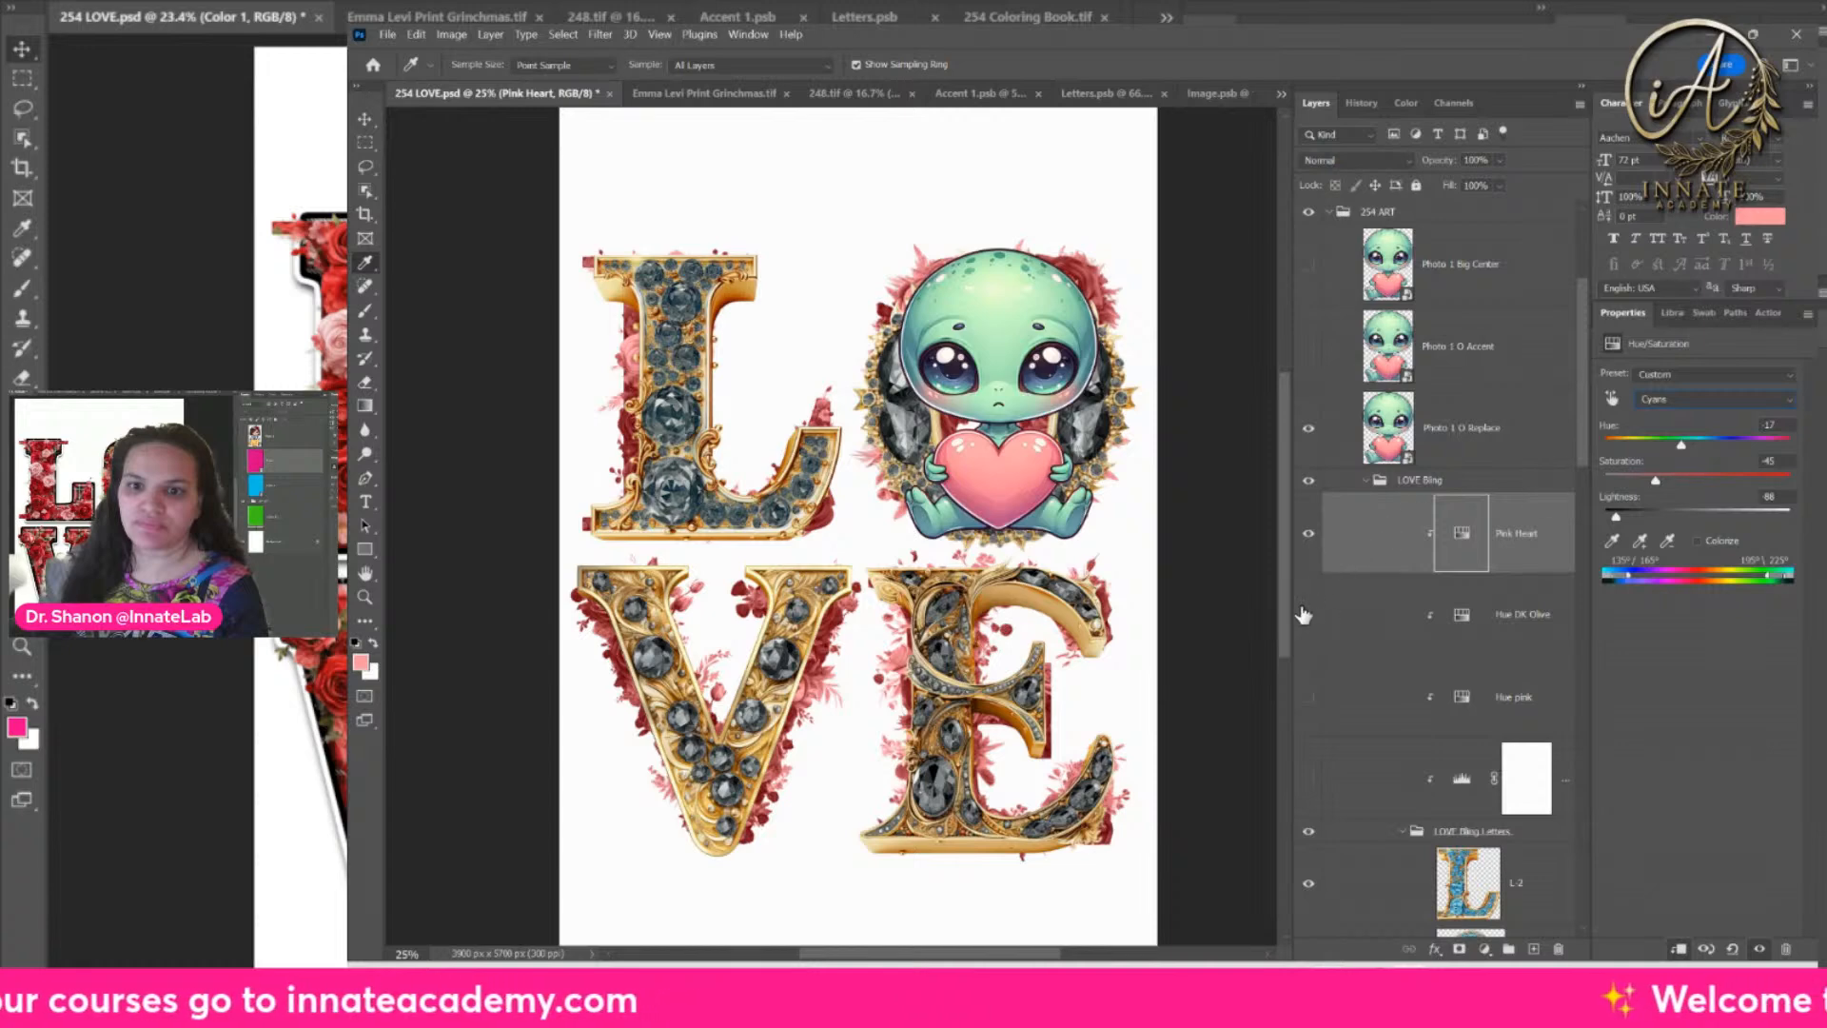
# Step: Turn the bling gems soft pink by setting the Pink Heart adjustment's Cyans to hue about +168, saturation +47 and lightness +65
pyautogui.scroll(-2, 1427, 409)
pyautogui.click(1308, 369)
pyautogui.click(1309, 369)
pyautogui.click(1462, 376)
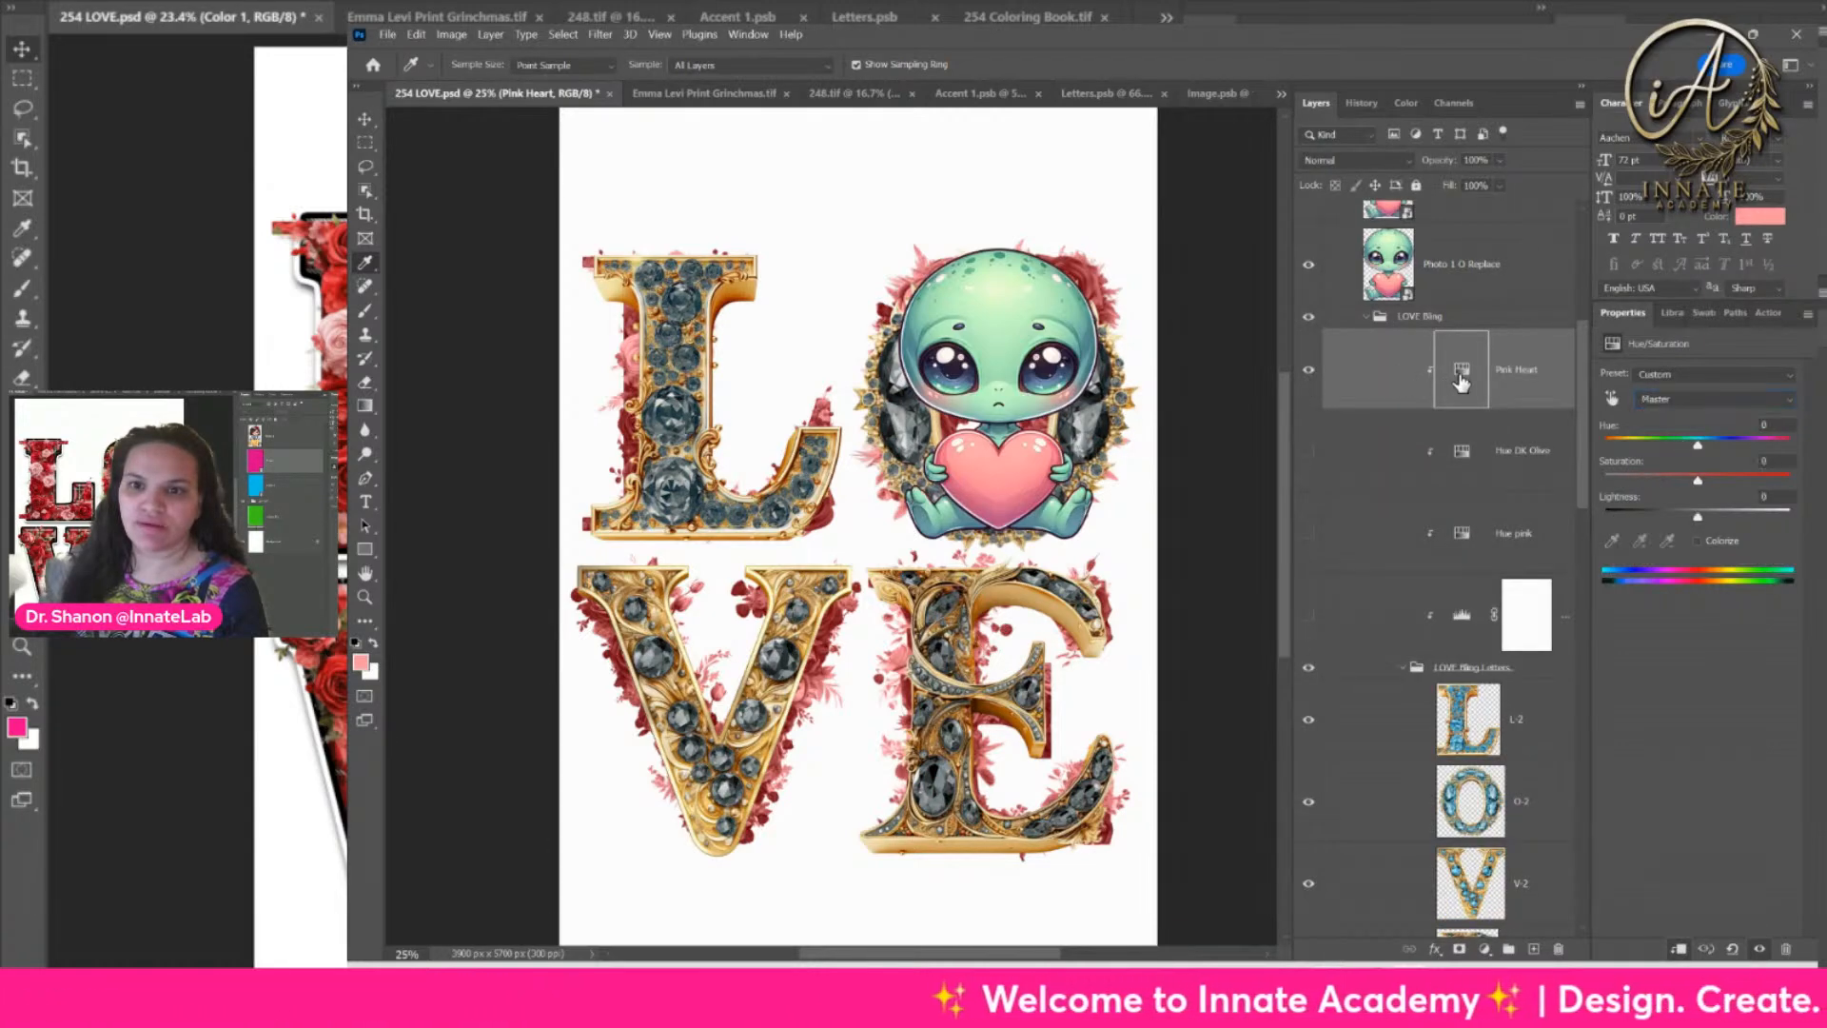
pyautogui.click(1667, 400)
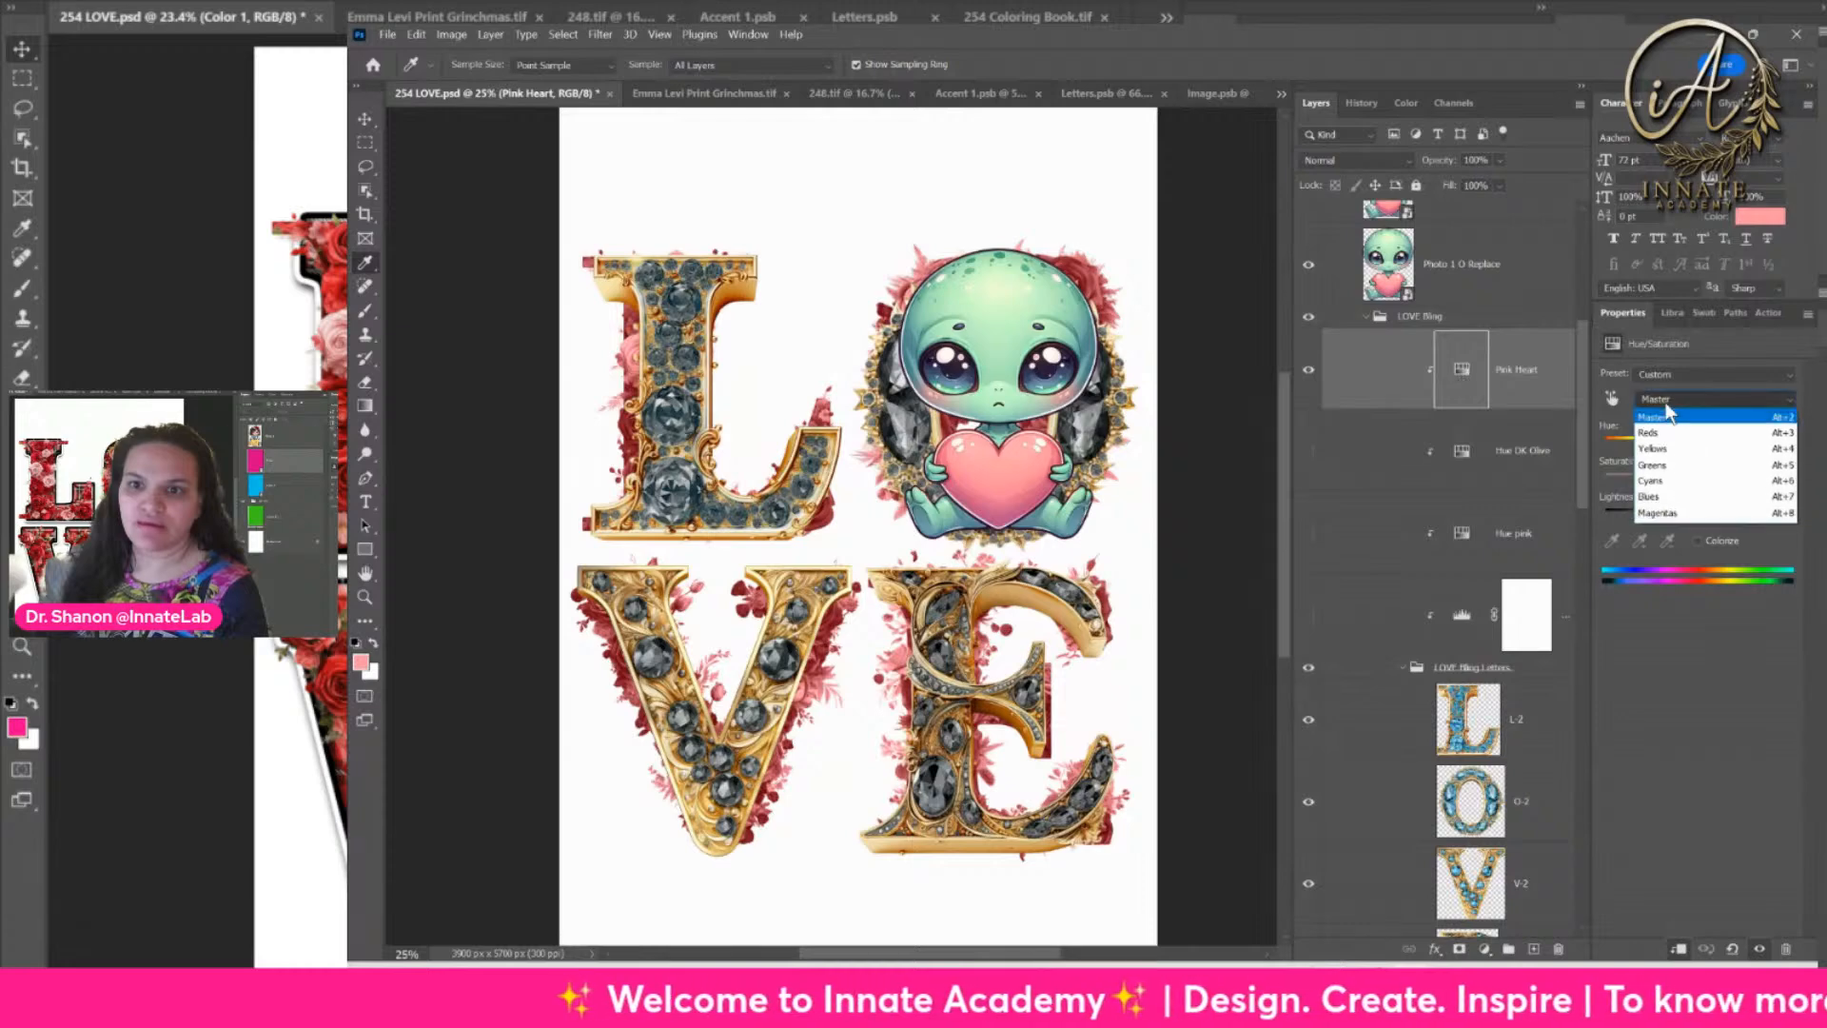
pyautogui.click(1663, 481)
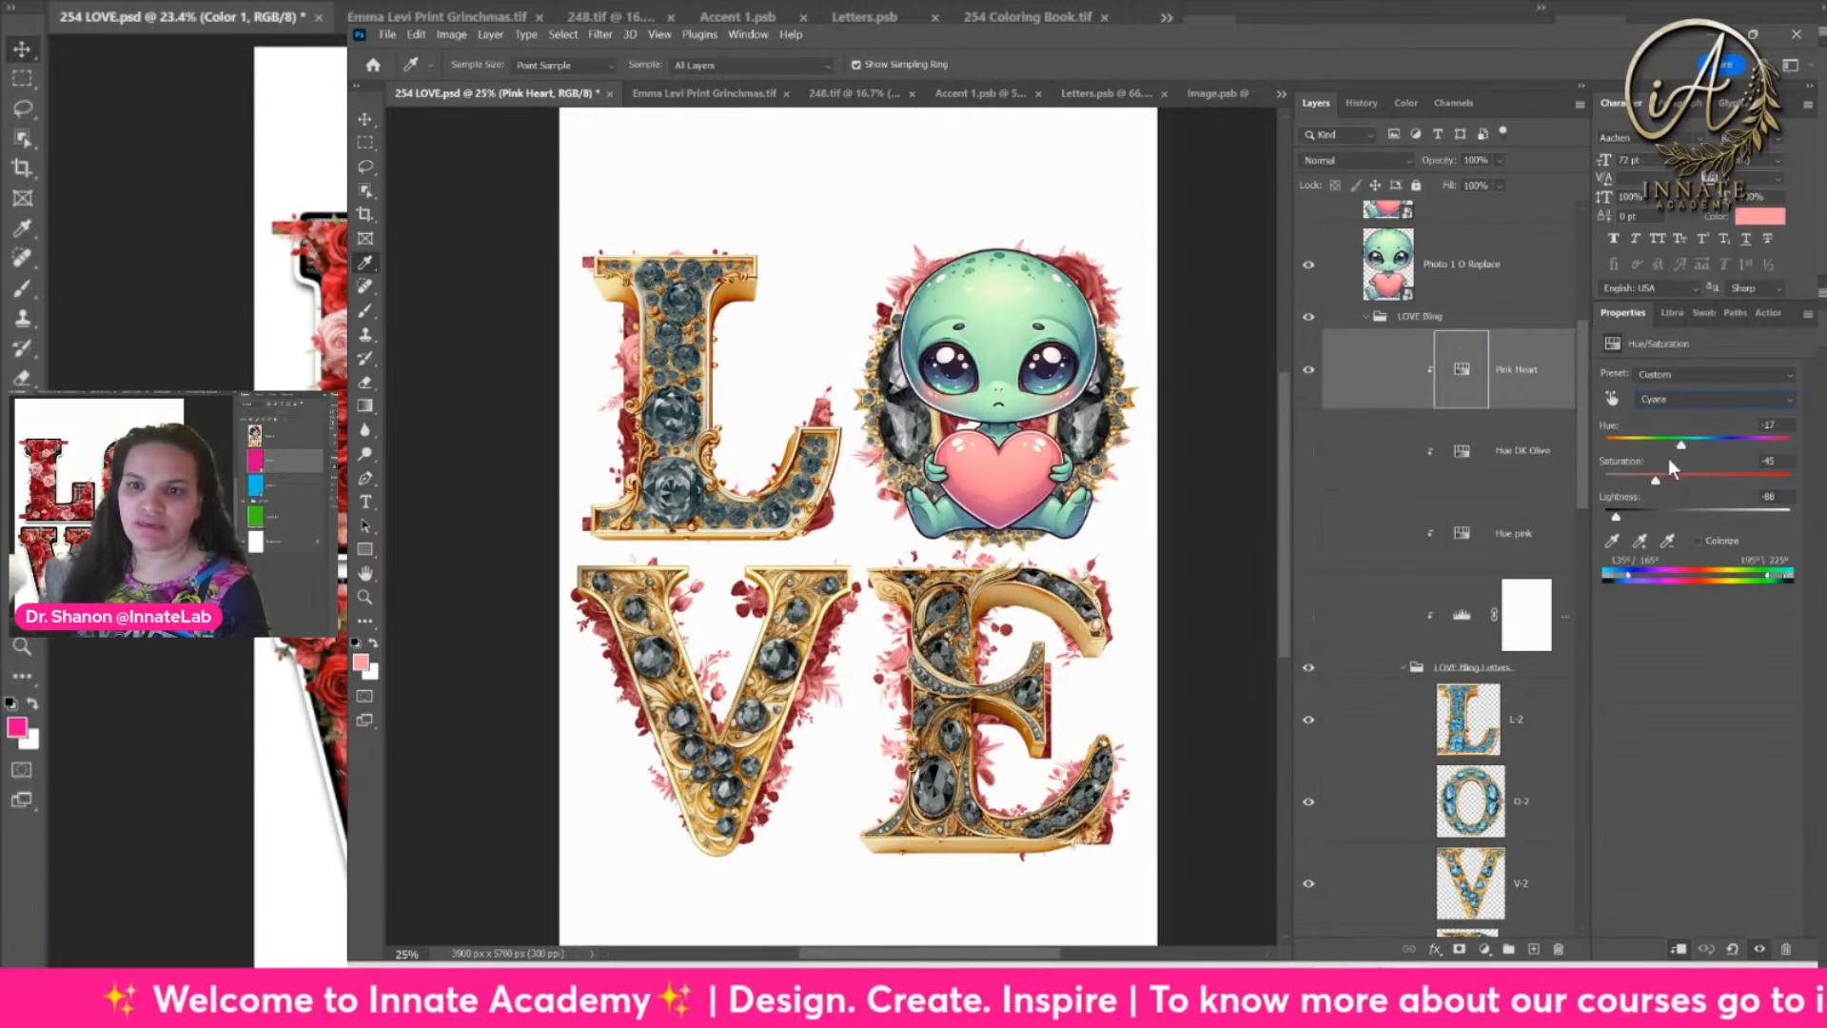
pyautogui.moveTo(1734, 487); pyautogui.dragTo(1749, 489)
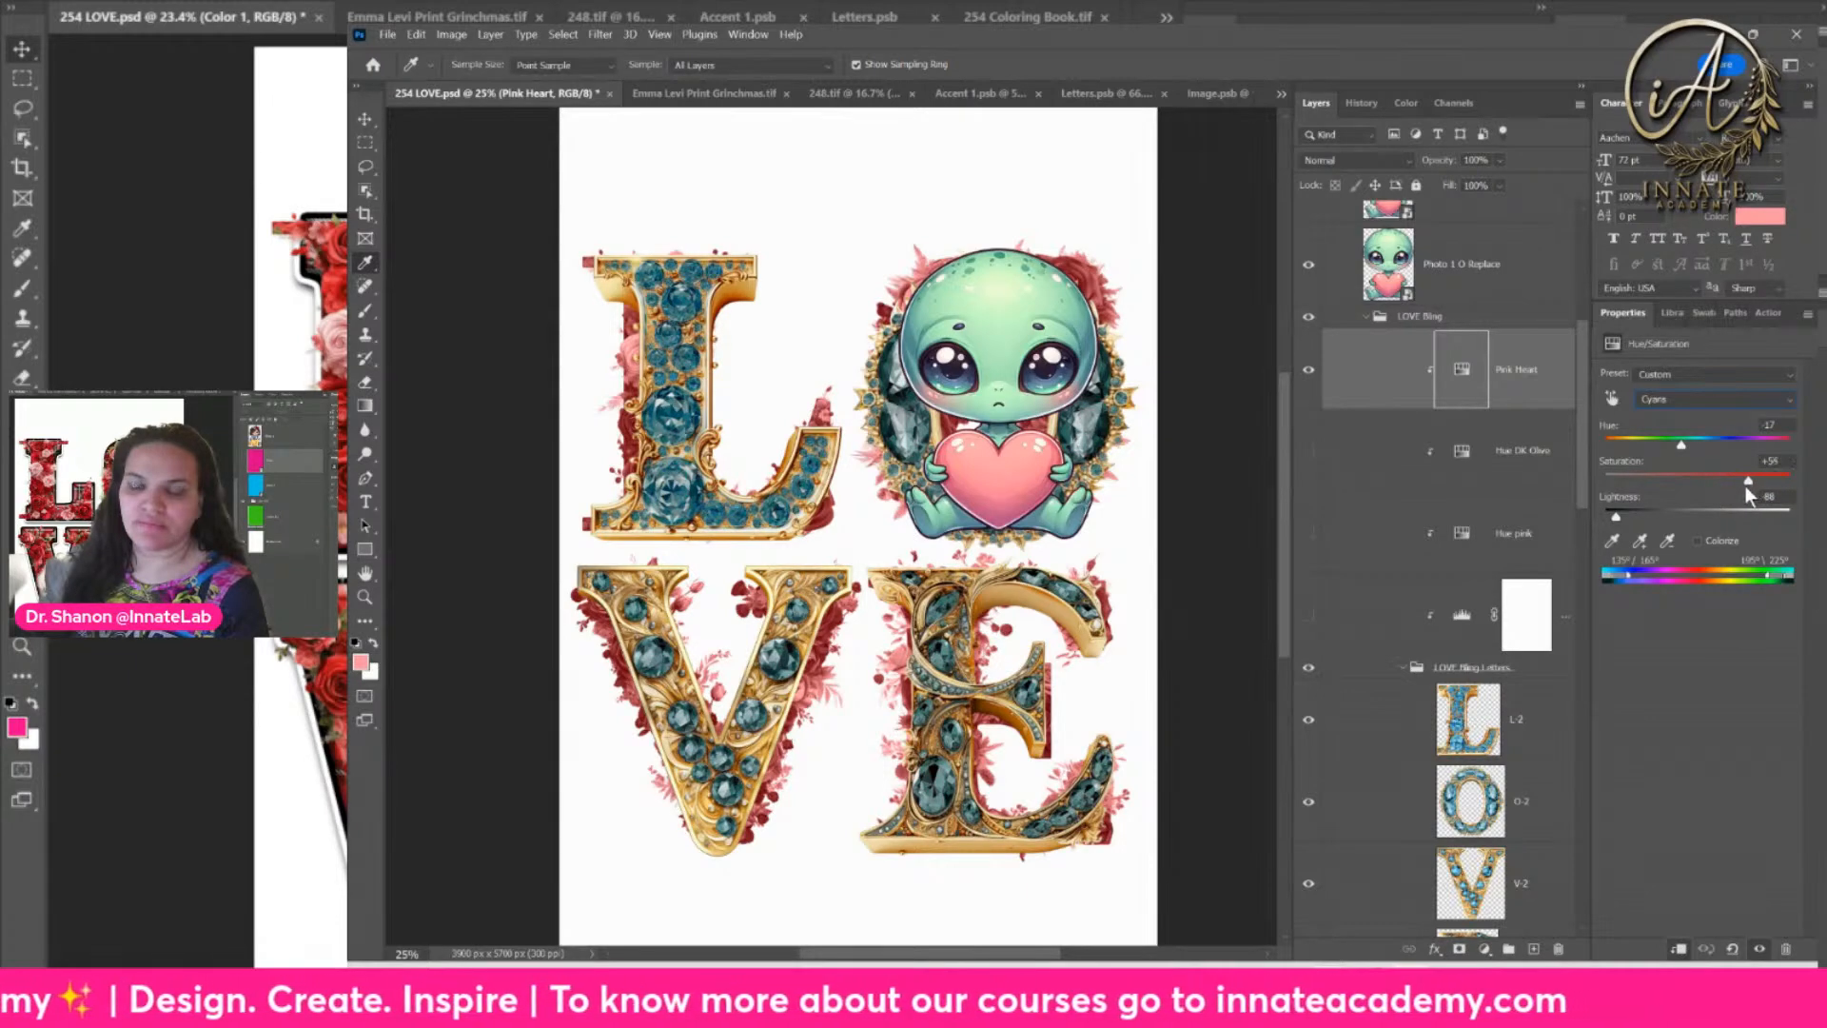
pyautogui.moveTo(1682, 444); pyautogui.dragTo(1685, 513)
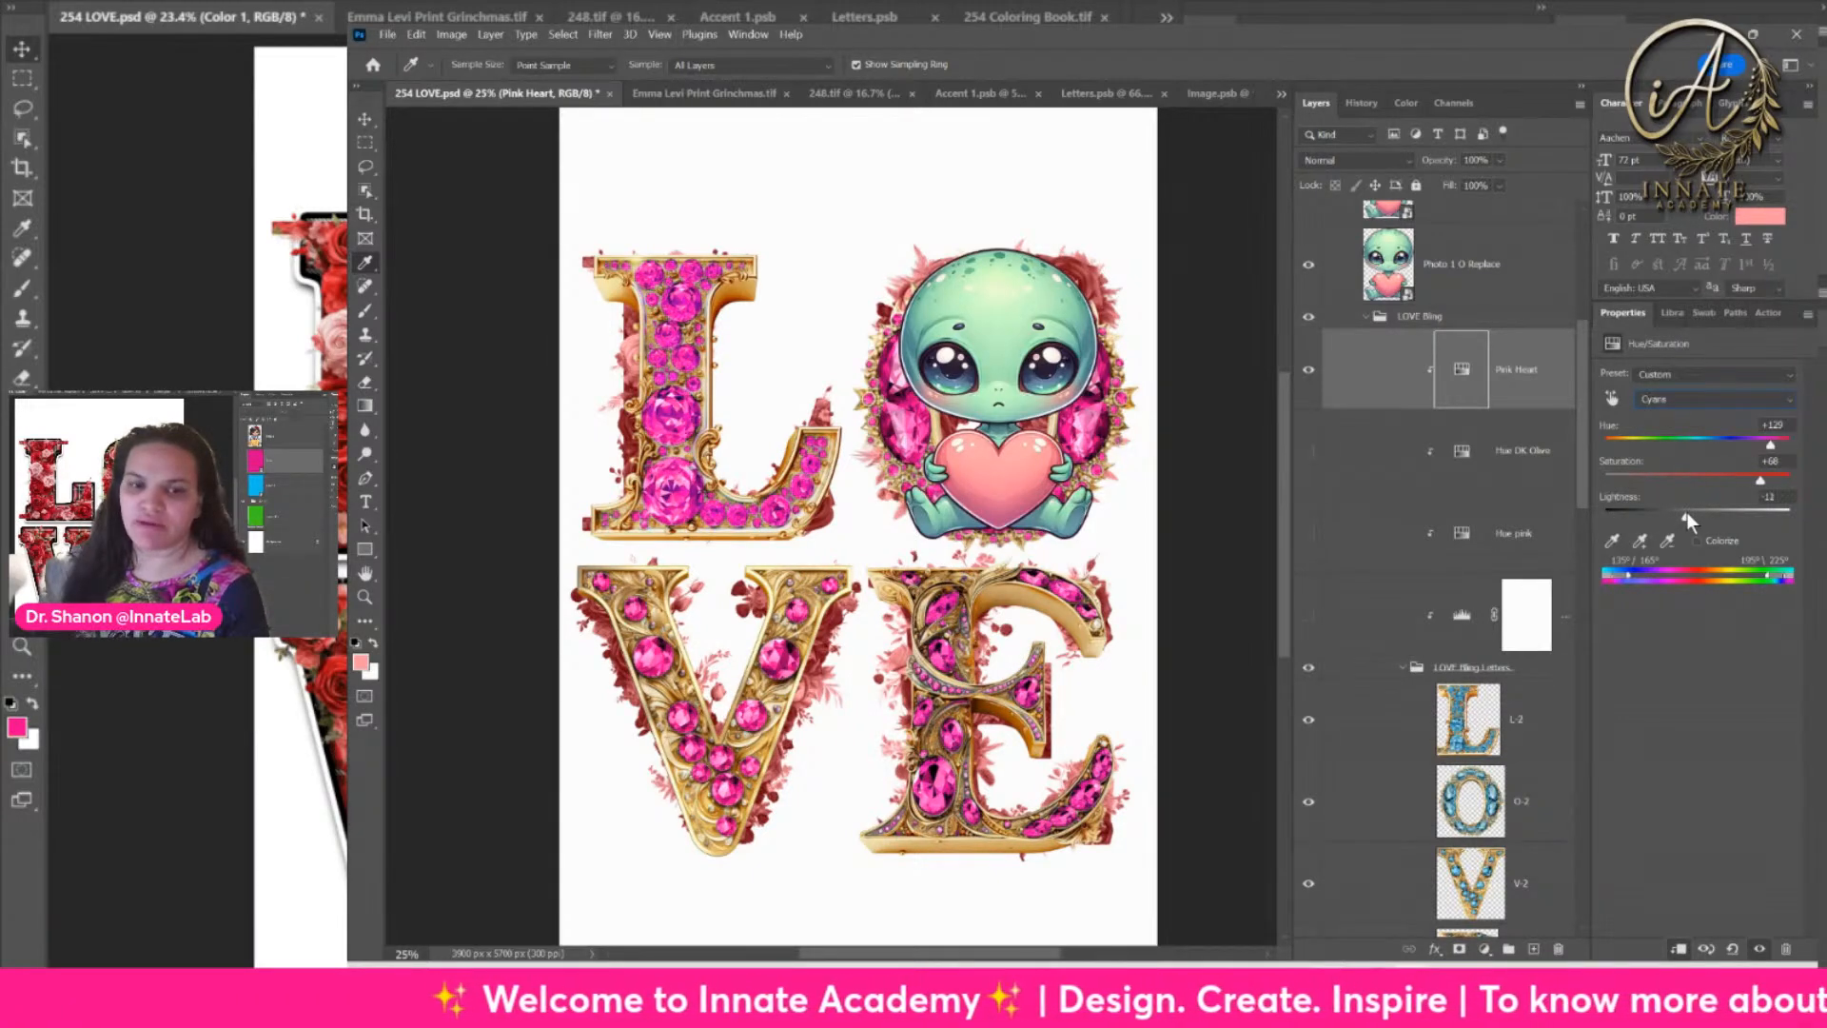
pyautogui.moveTo(1772, 447); pyautogui.dragTo(1586, 451)
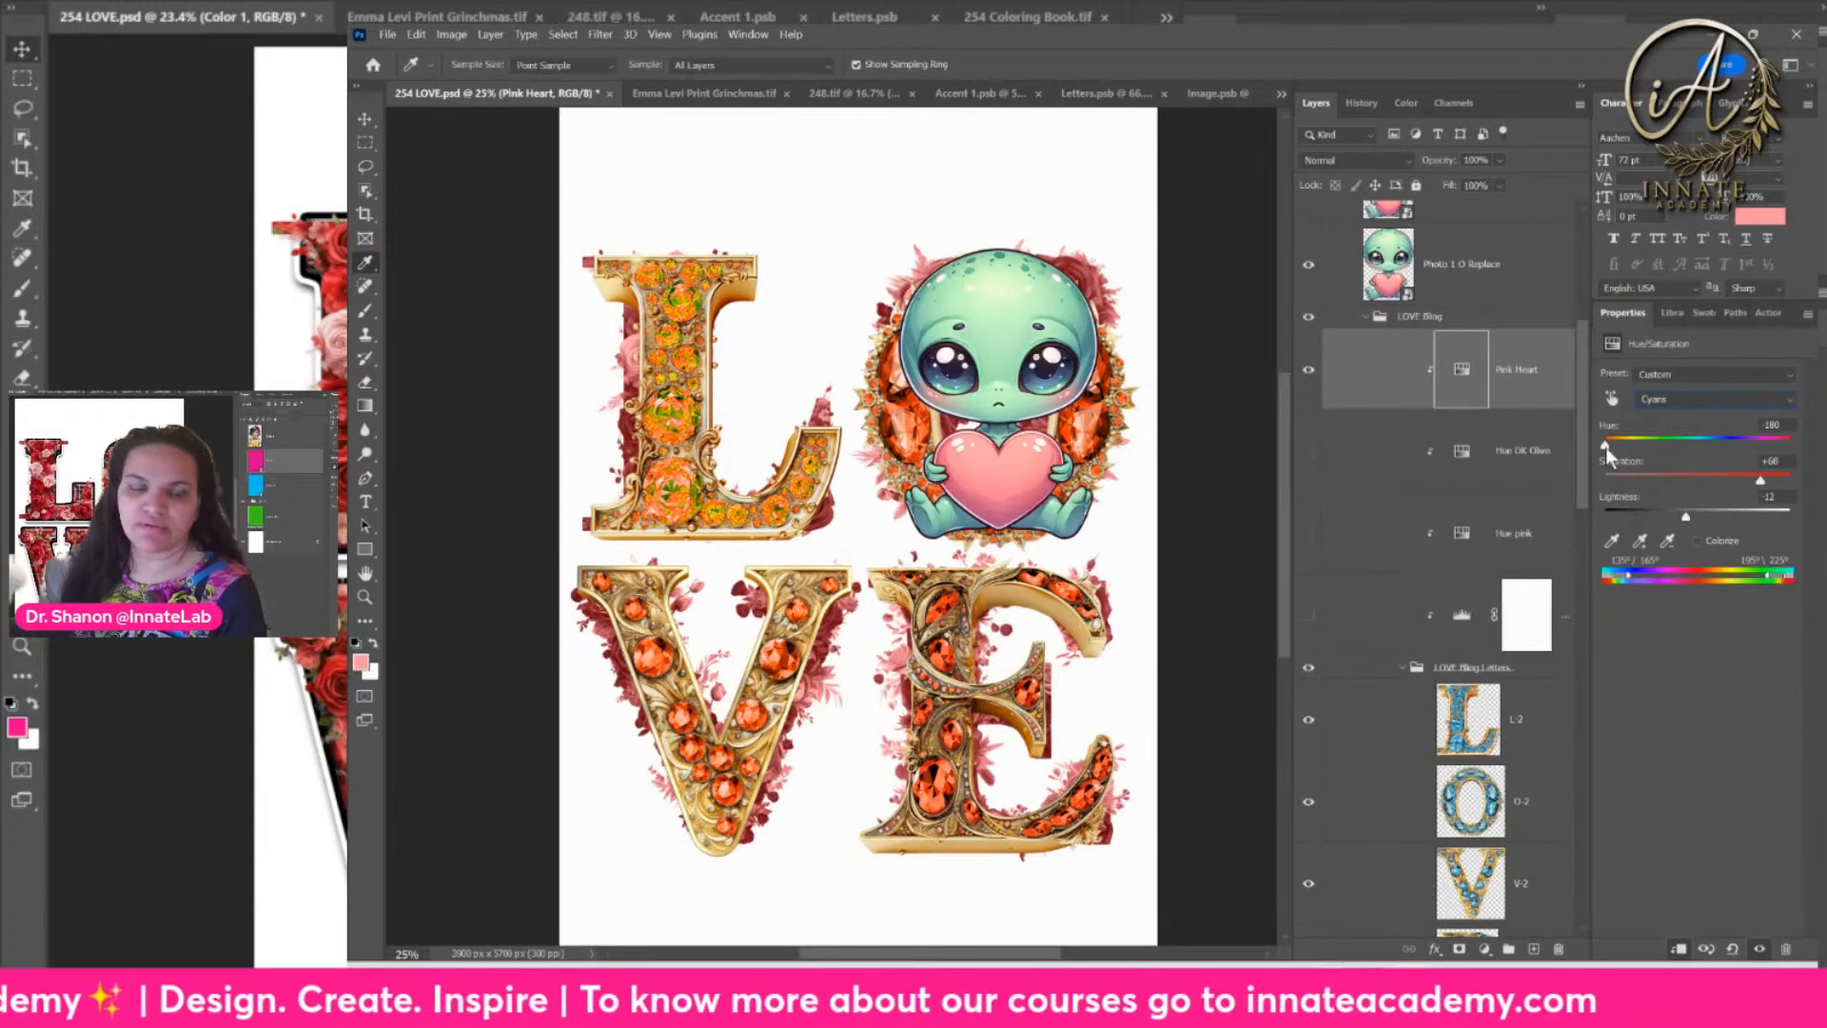
pyautogui.moveTo(1606, 442); pyautogui.dragTo(1805, 463)
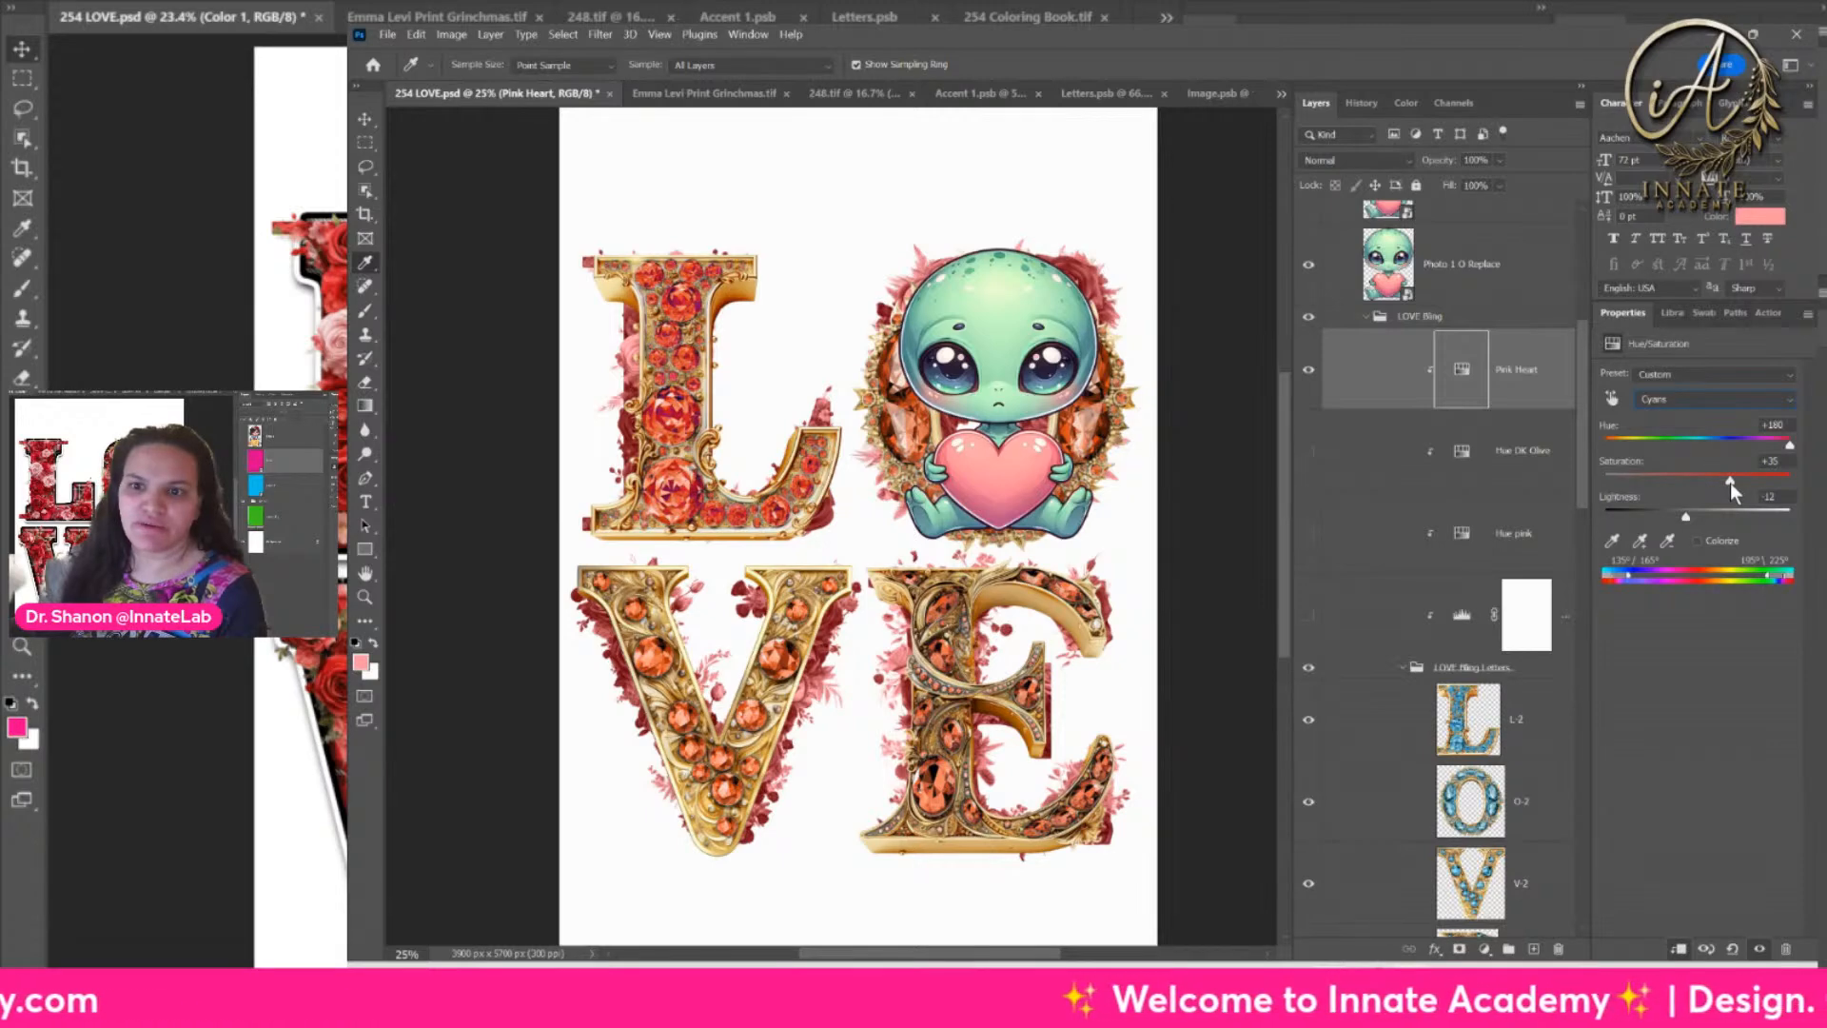
pyautogui.moveTo(1714, 518); pyautogui.dragTo(1753, 520)
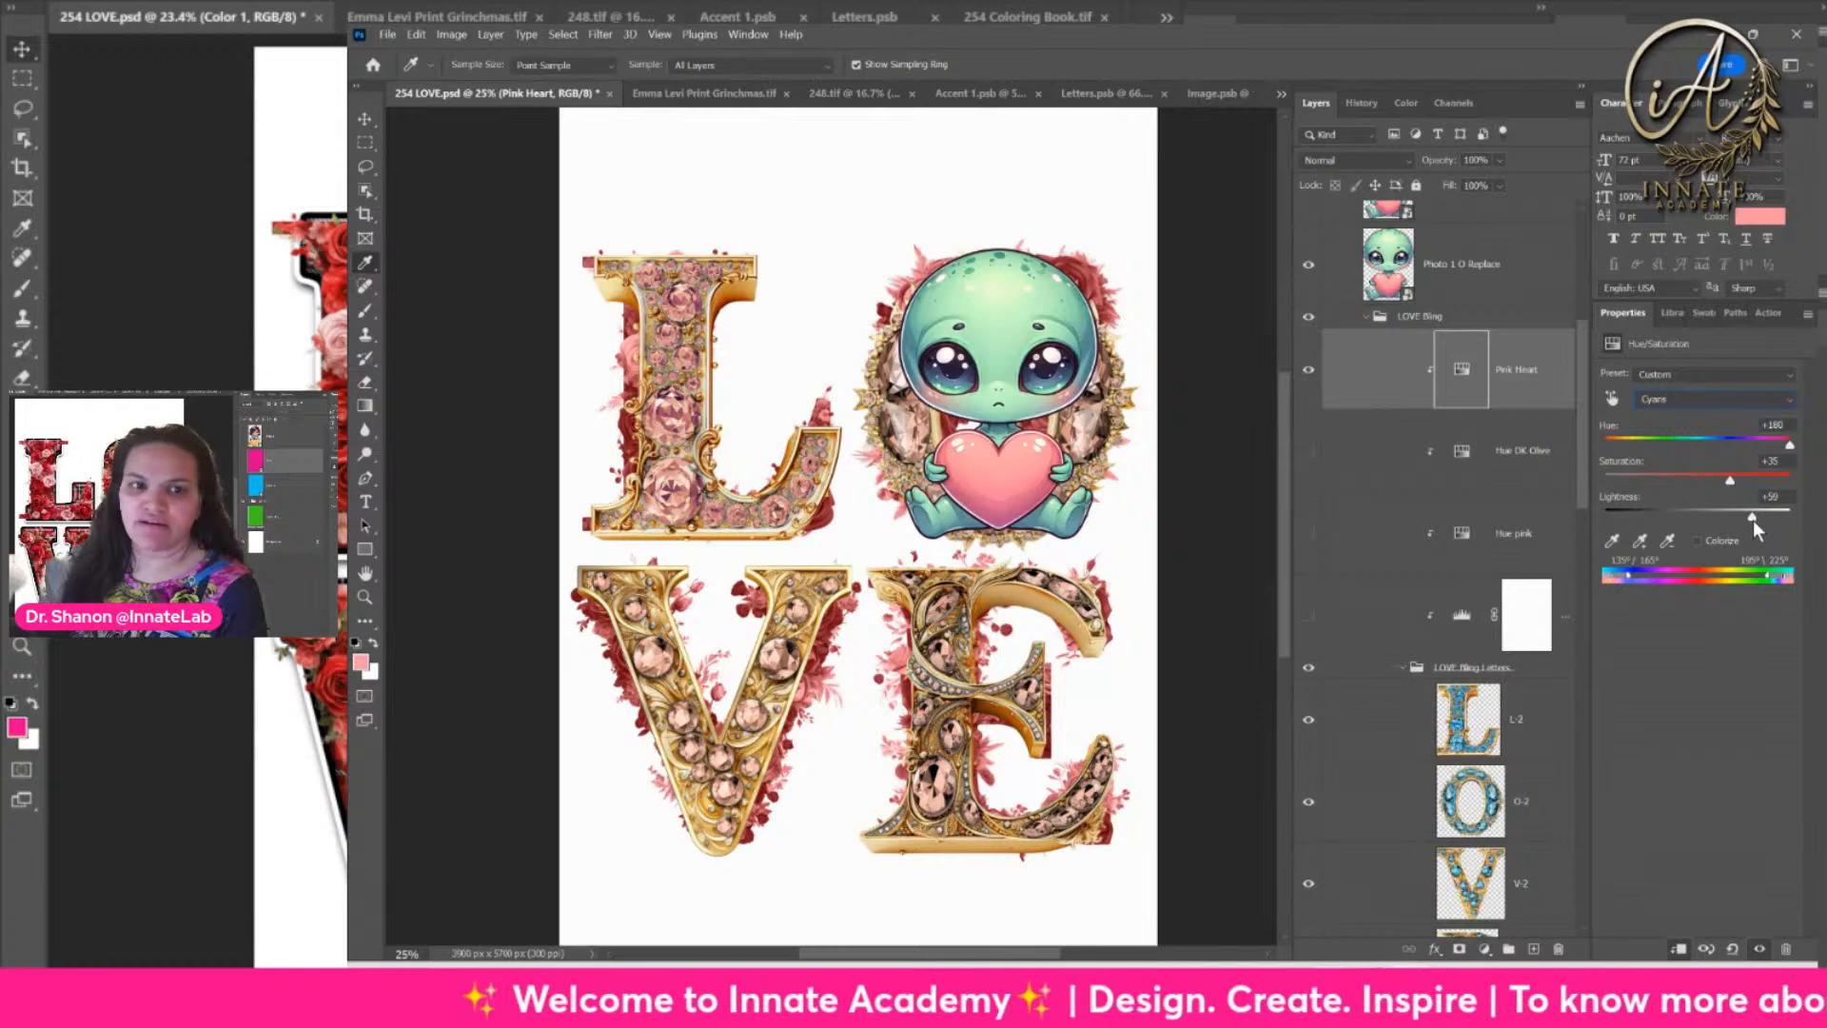
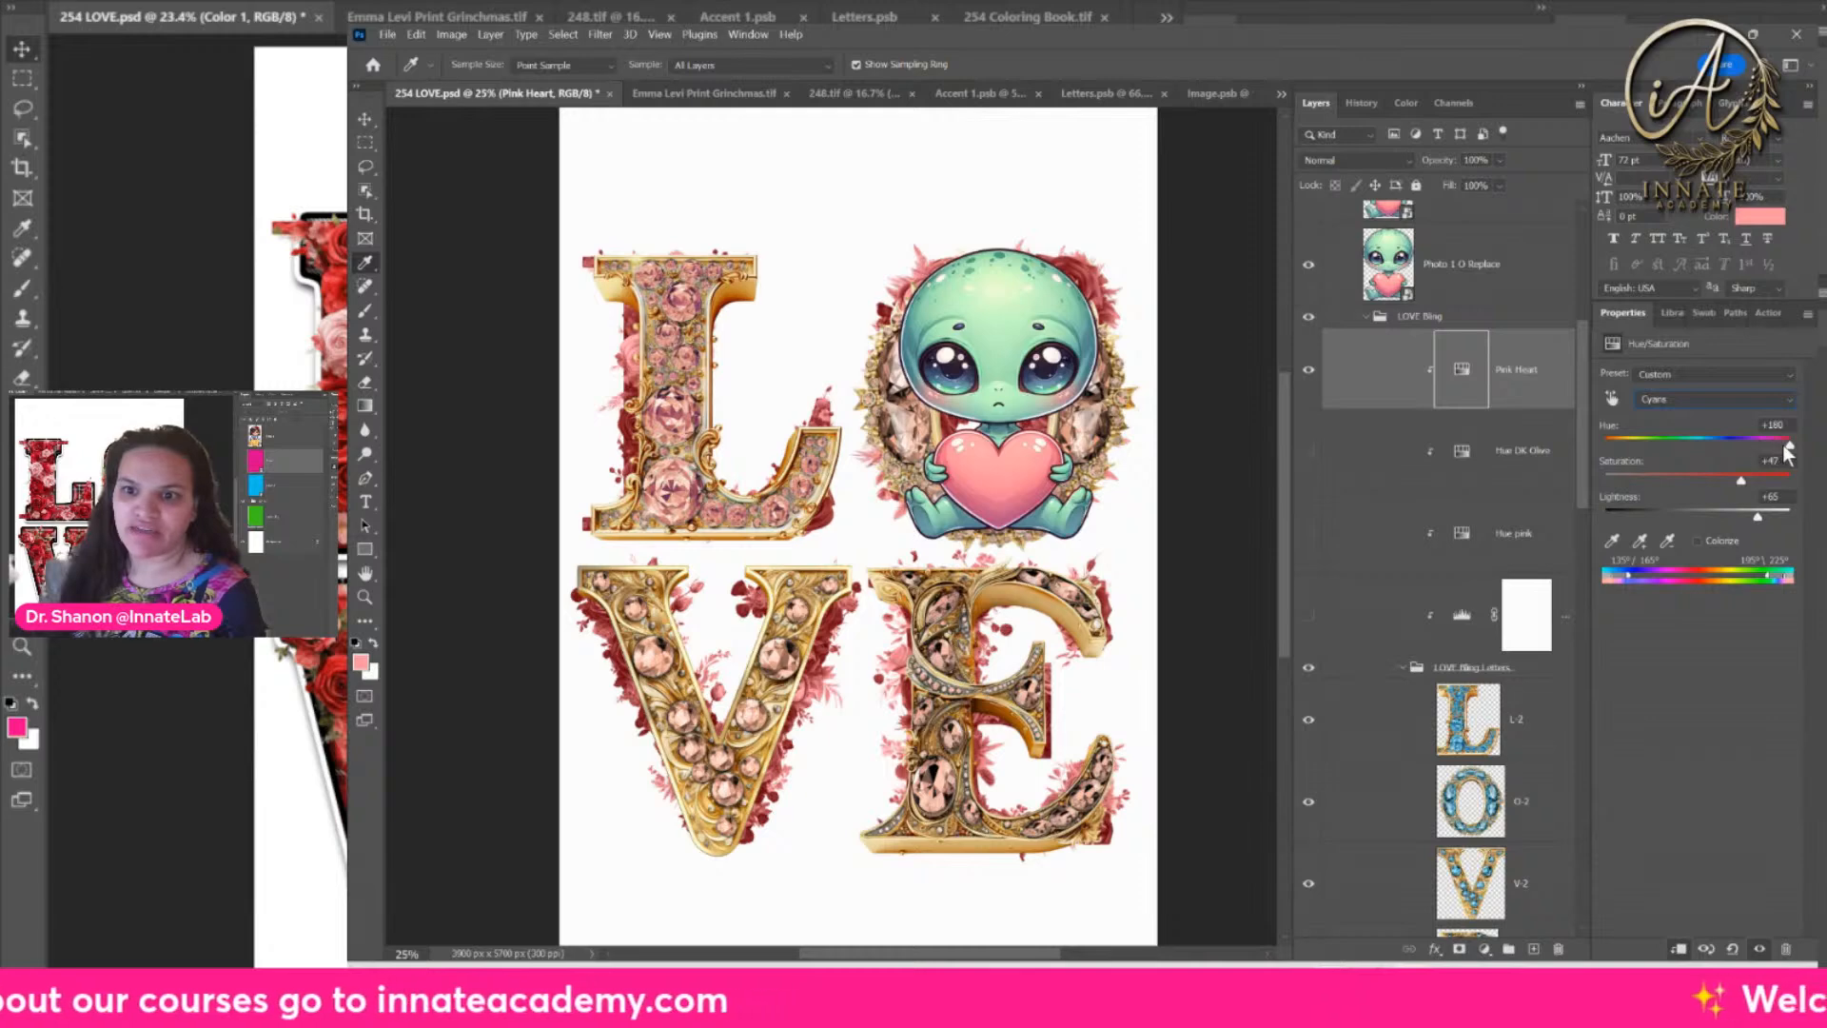
pyautogui.moveTo(1783, 443); pyautogui.dragTo(1786, 448)
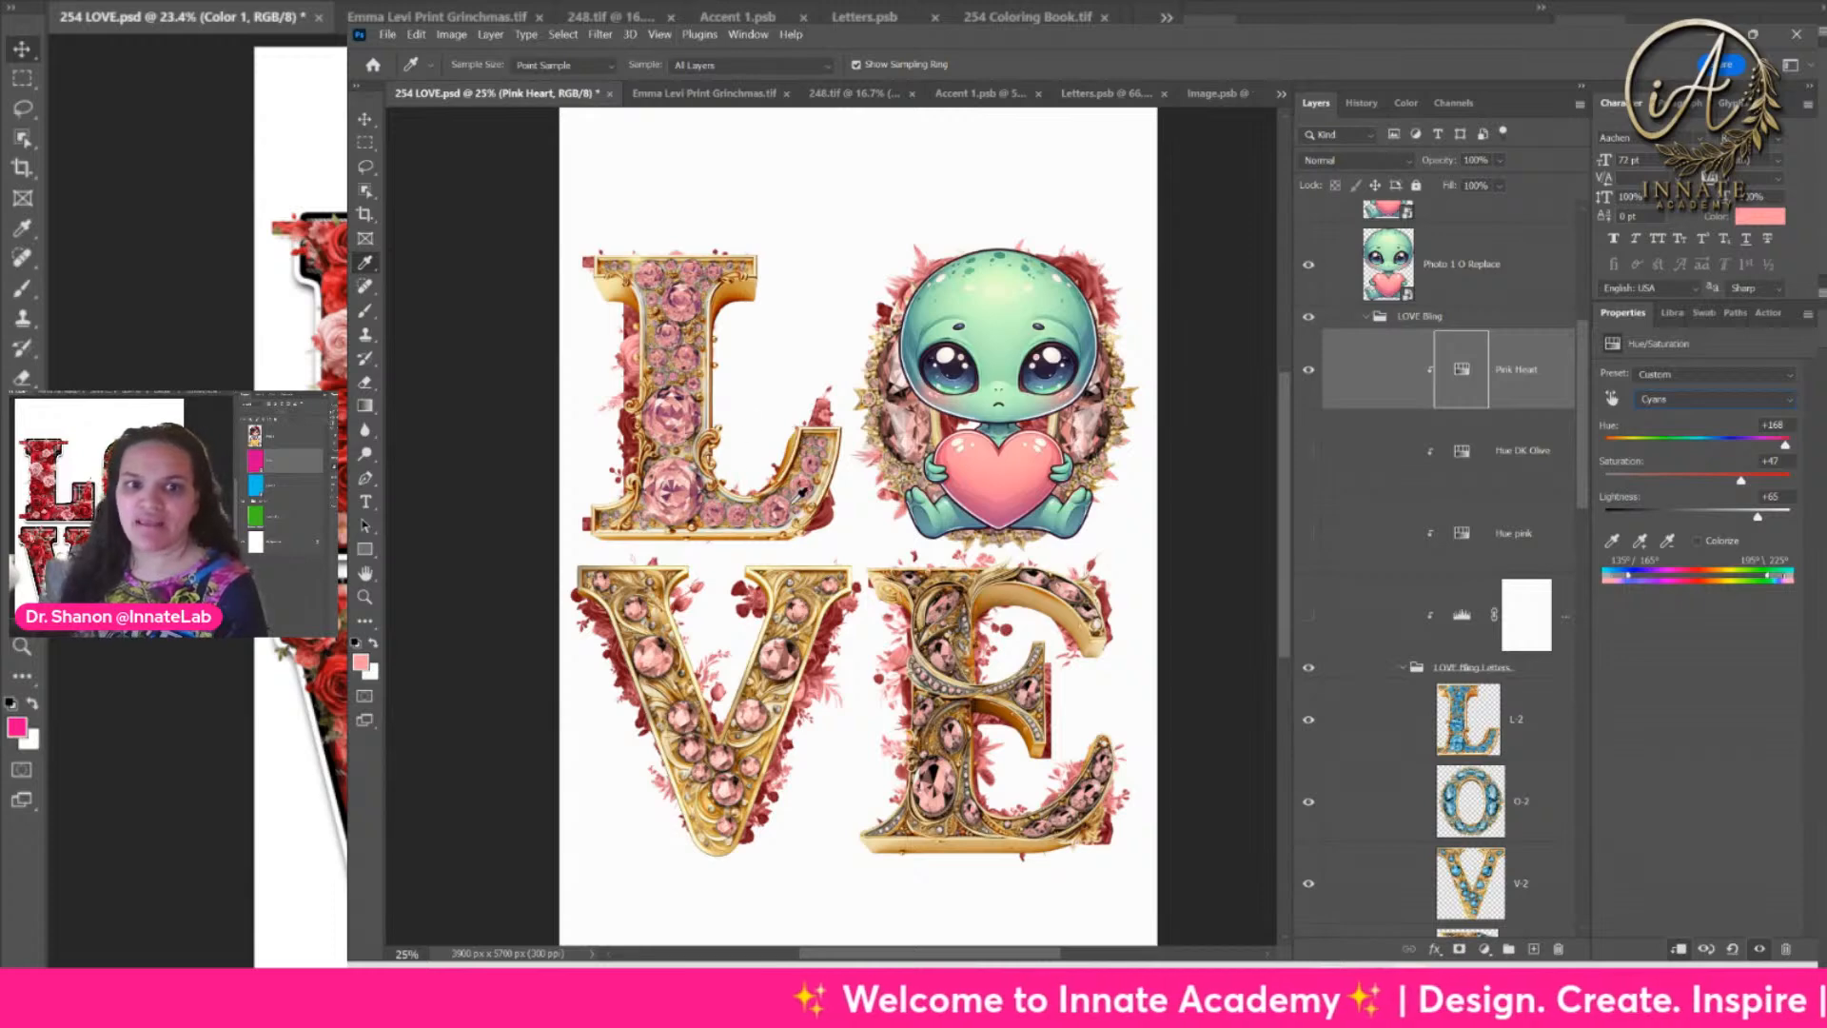
# Step: Lighten the roses with the Levels adjustment in LOVE Roses Group, setting the midtones to 2.41 and the white output level to 255
pyautogui.click(1516, 377)
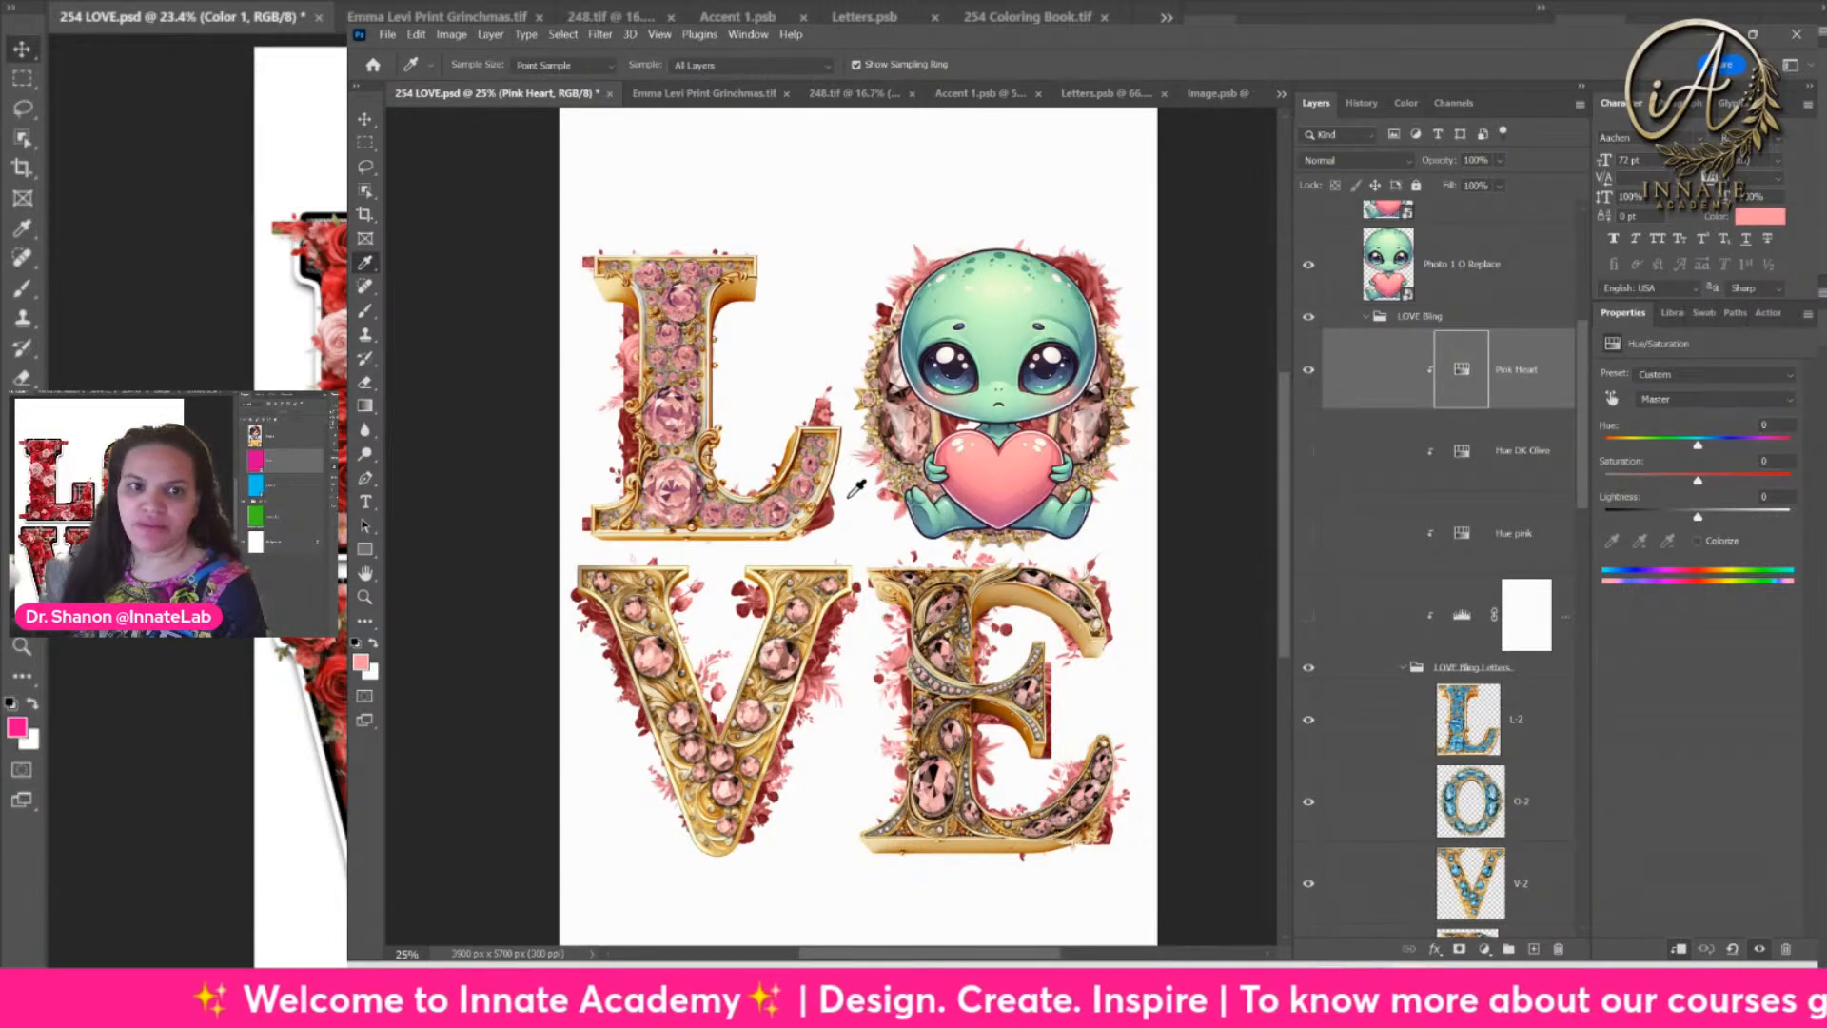
pyautogui.scroll(-3, 1402, 647)
pyautogui.scroll(-5, 1402, 647)
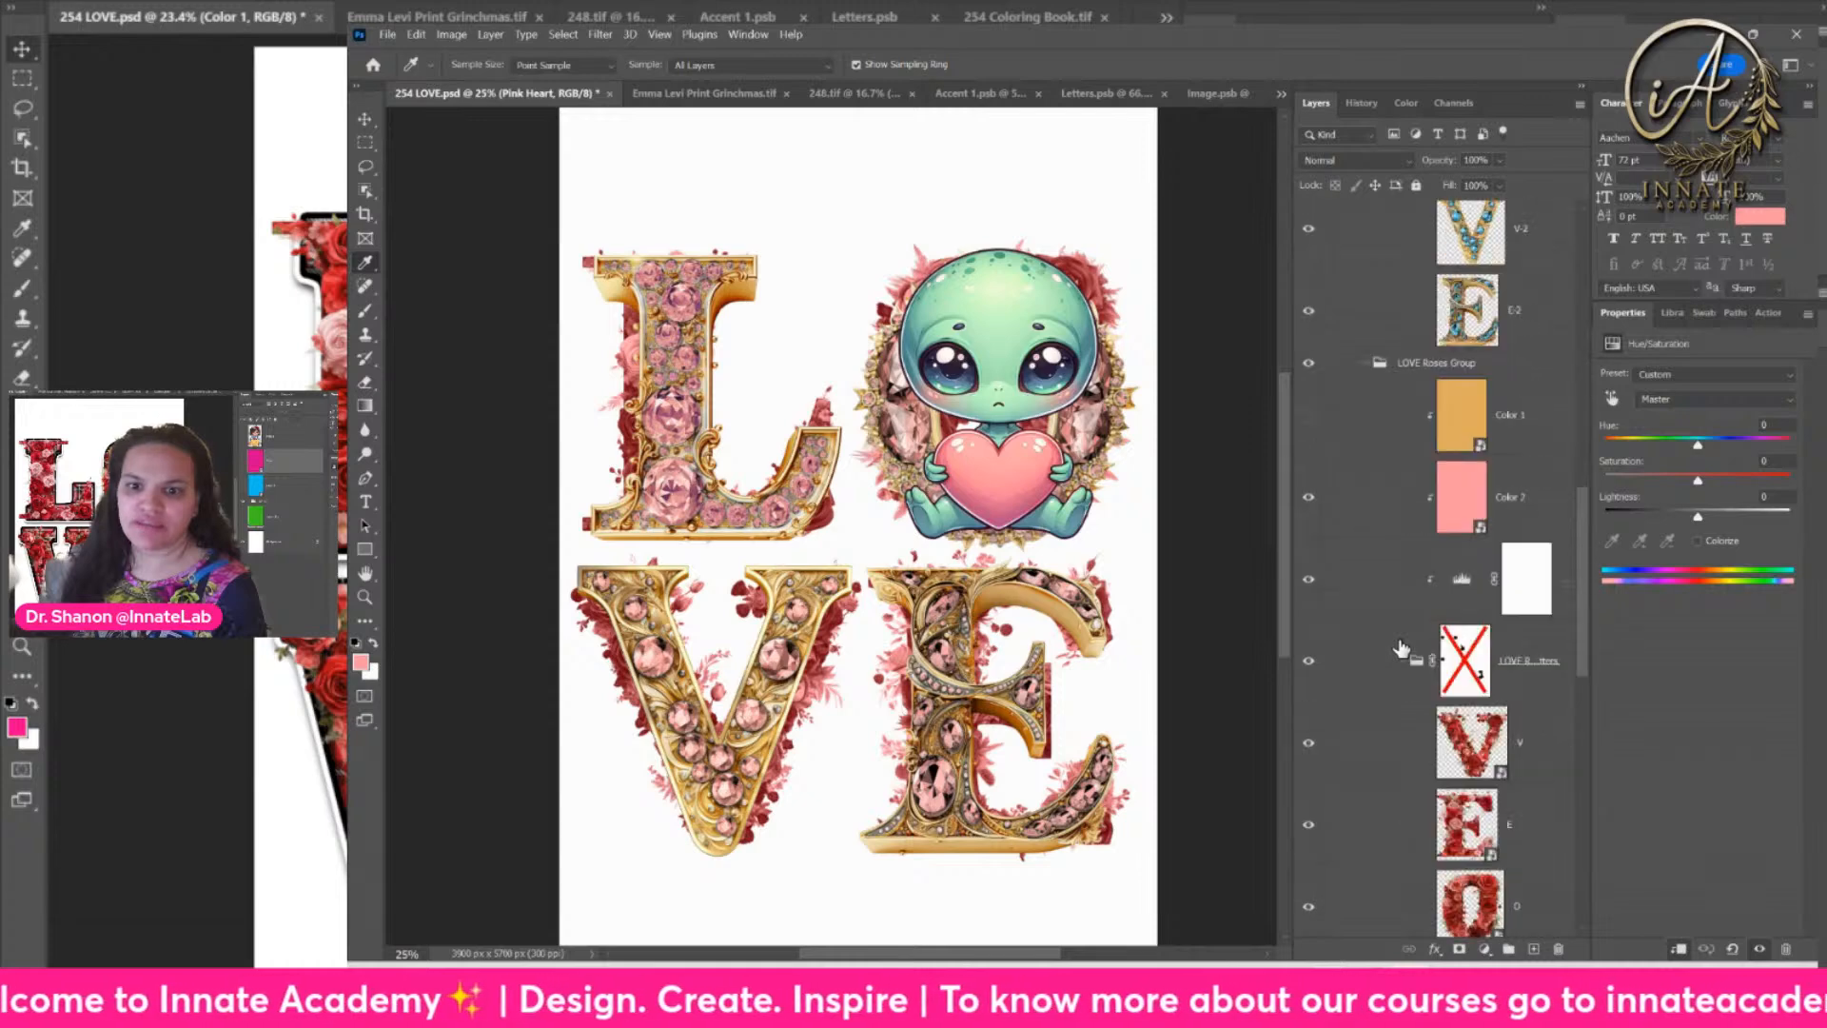
pyautogui.click(1549, 449)
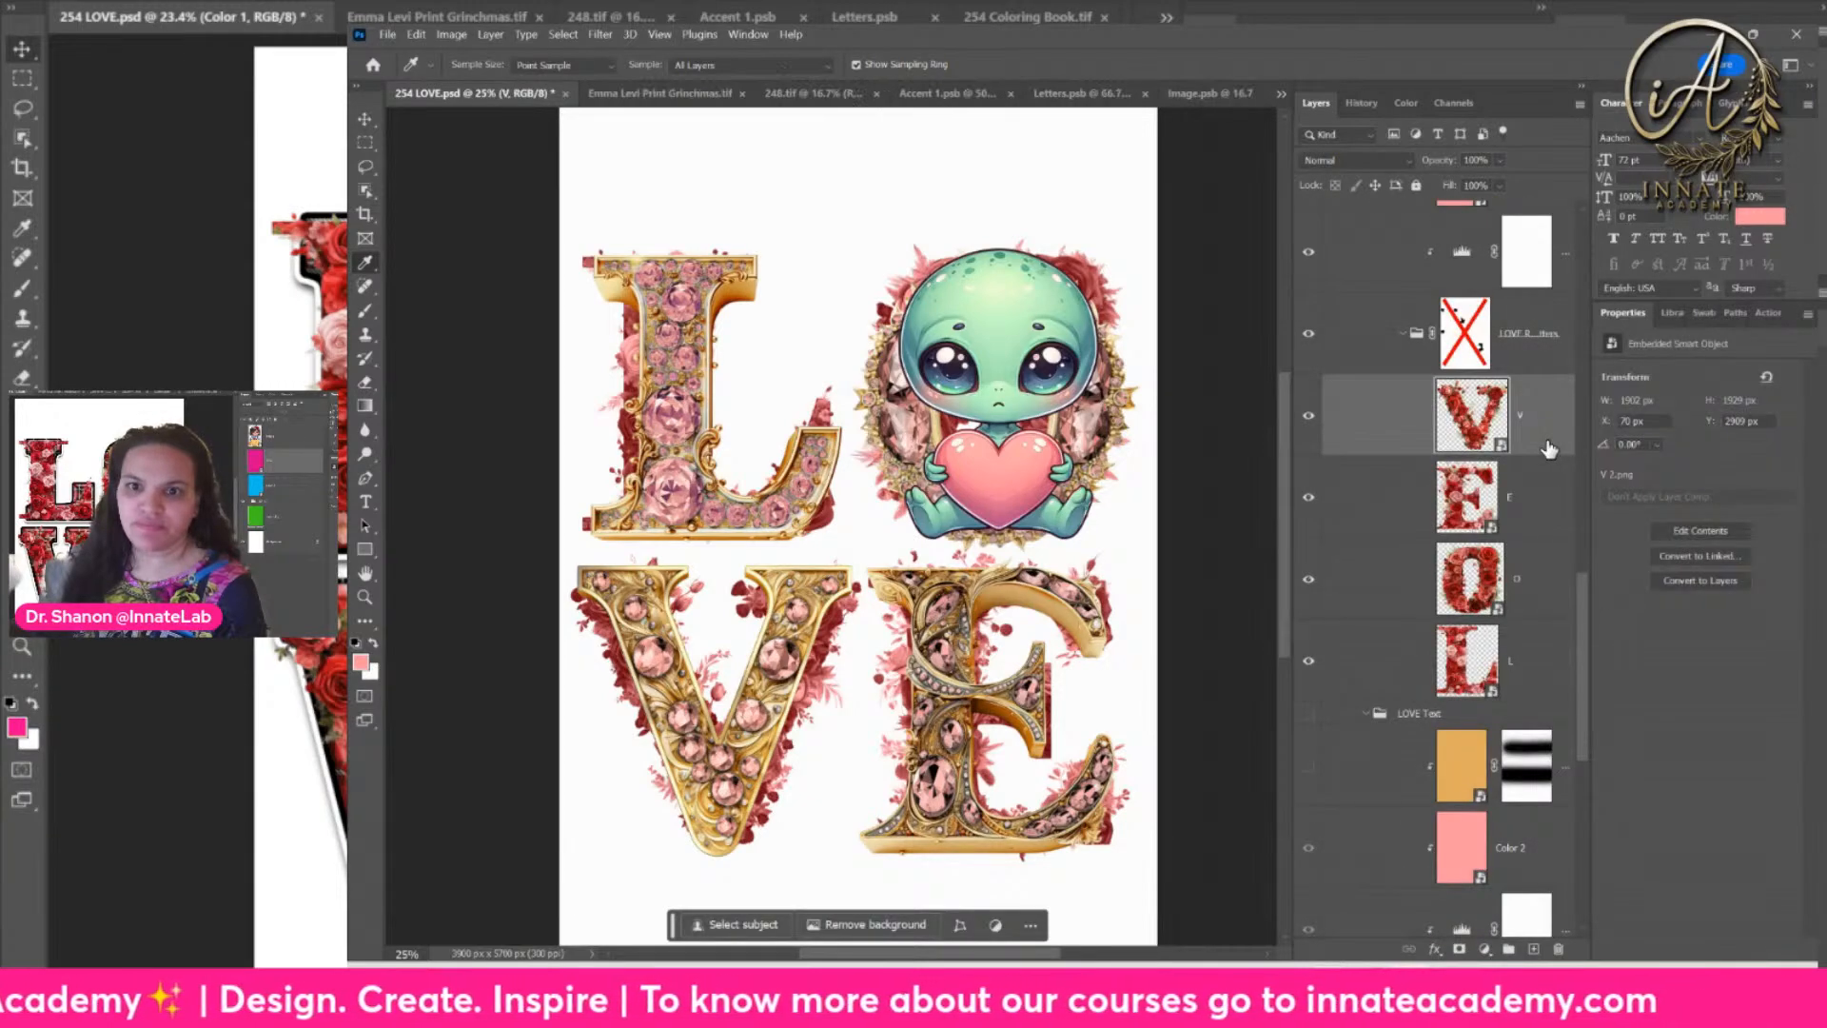
pyautogui.click(1460, 281)
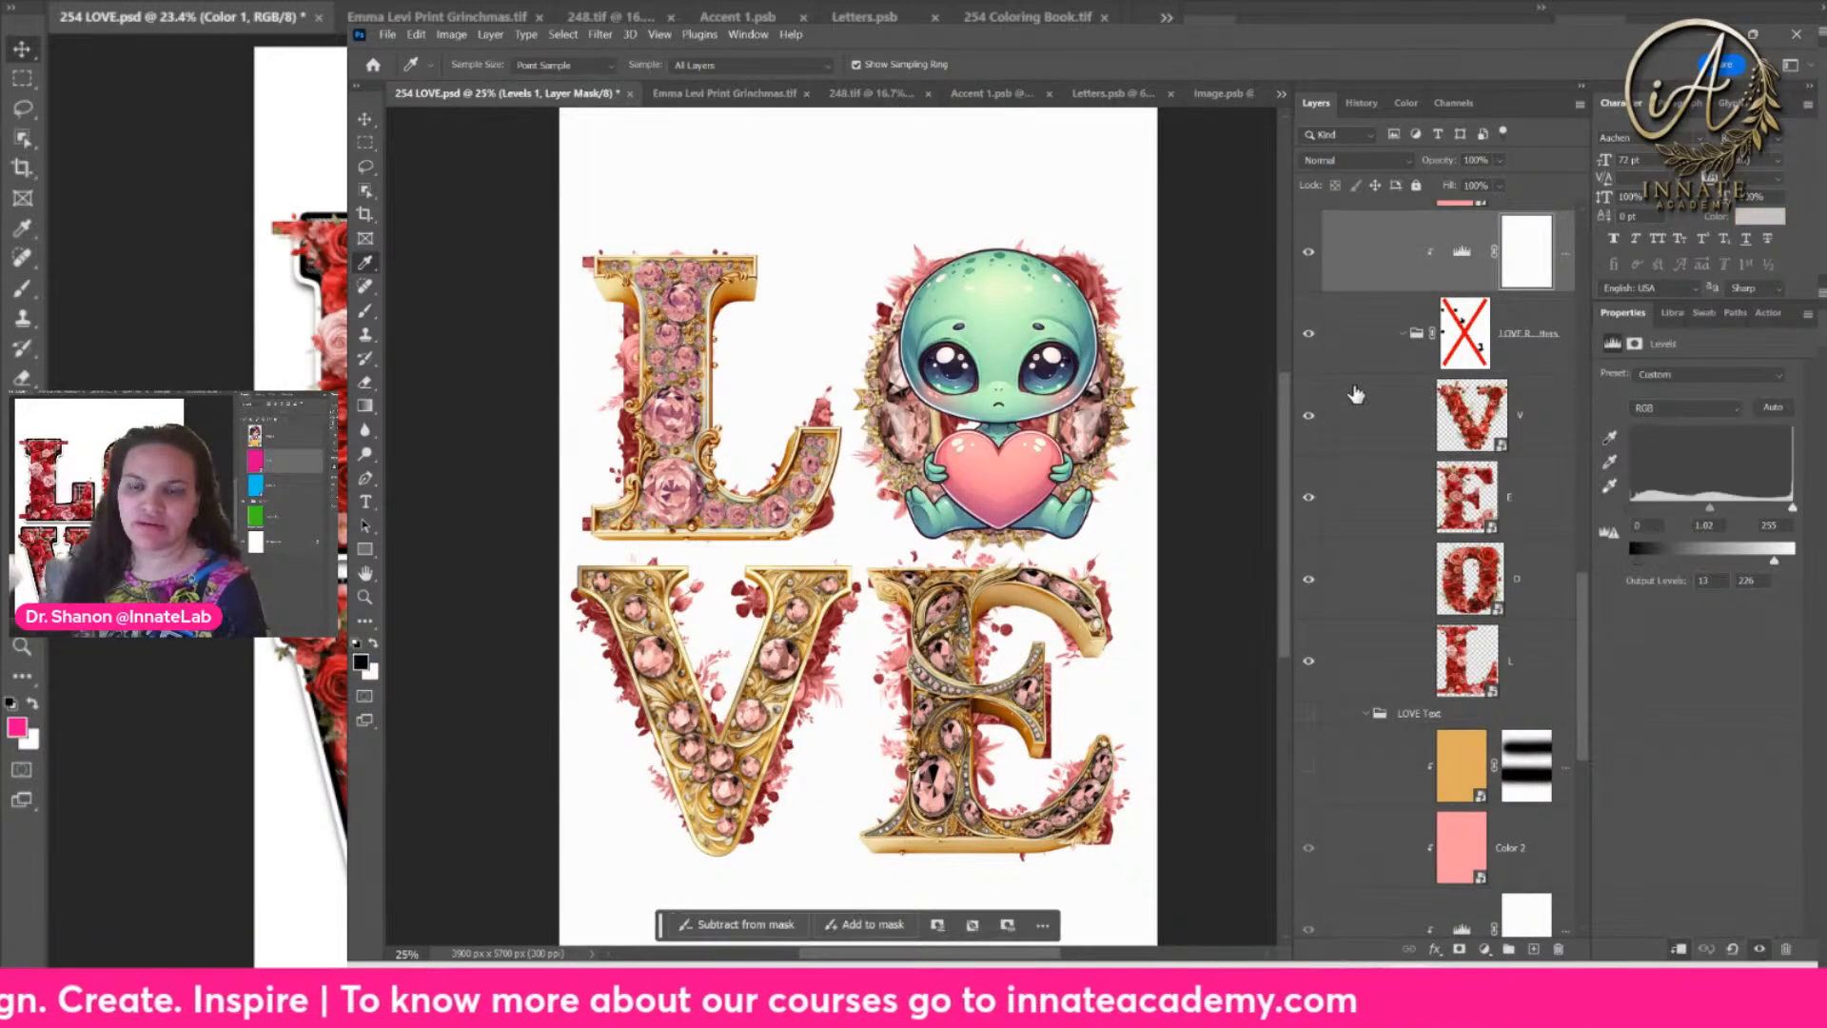
pyautogui.scroll(5, 1363, 397)
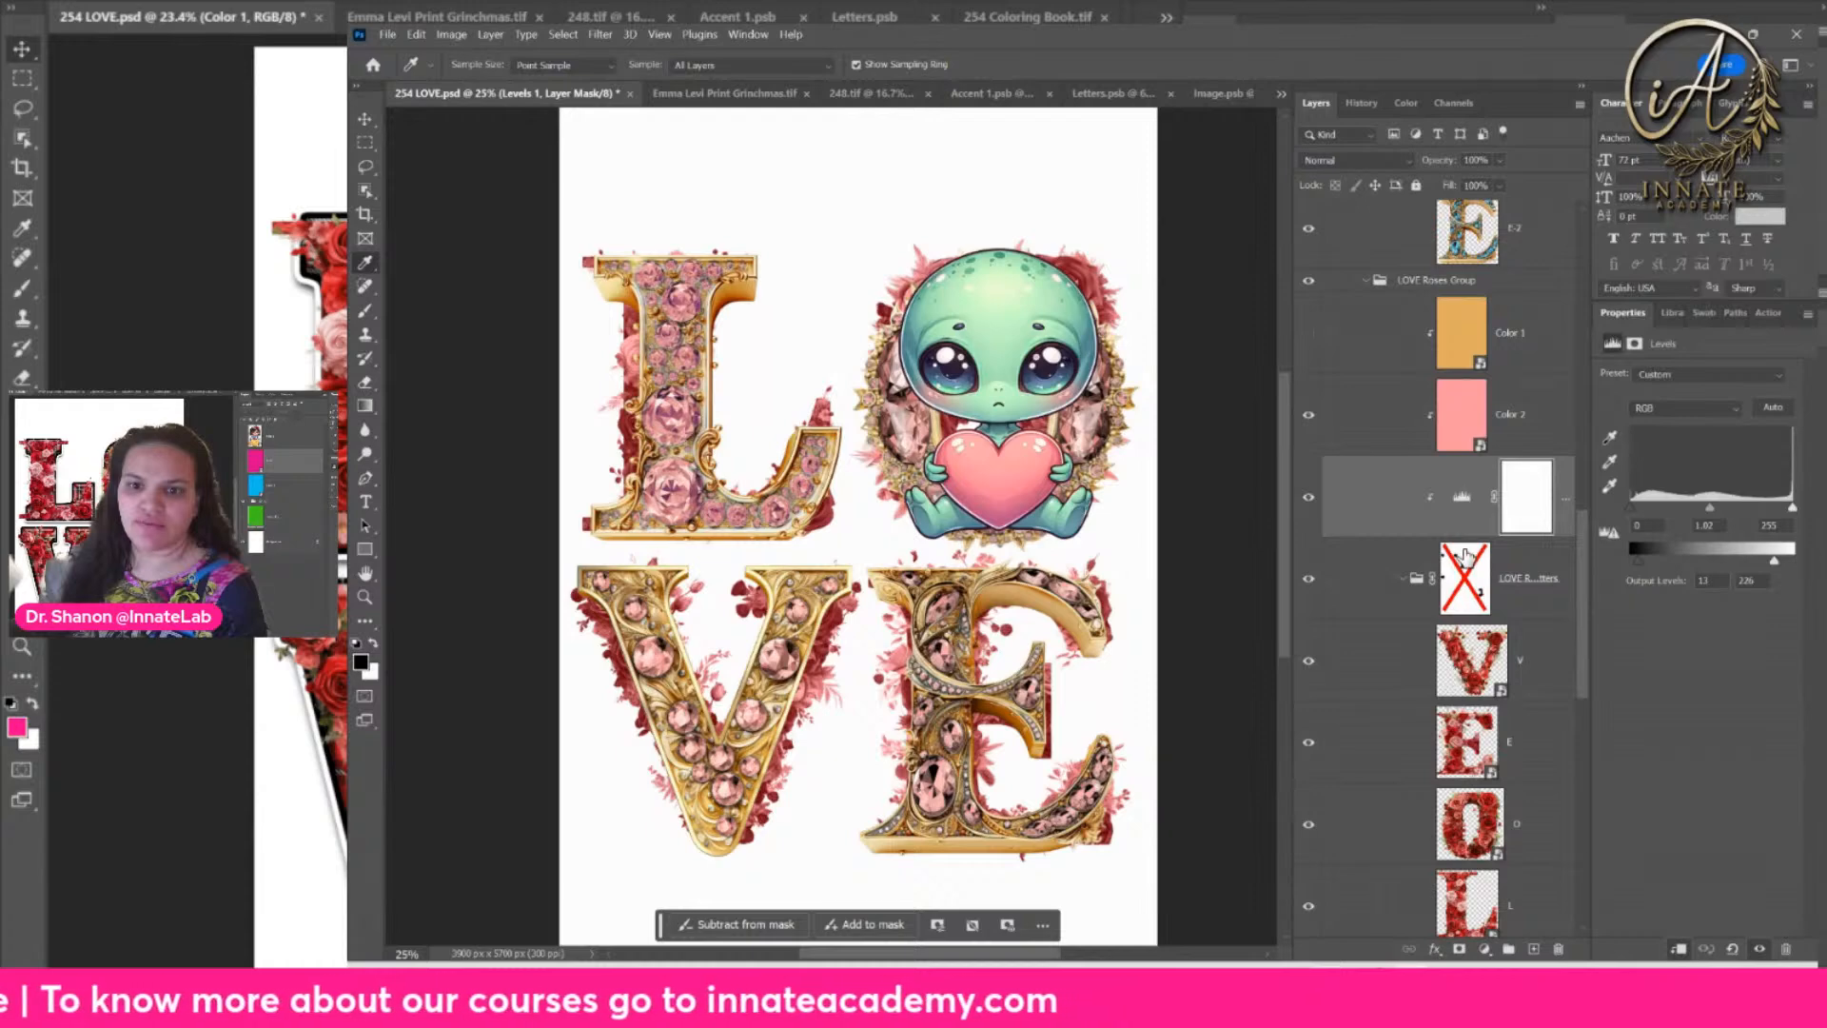
pyautogui.click(1463, 502)
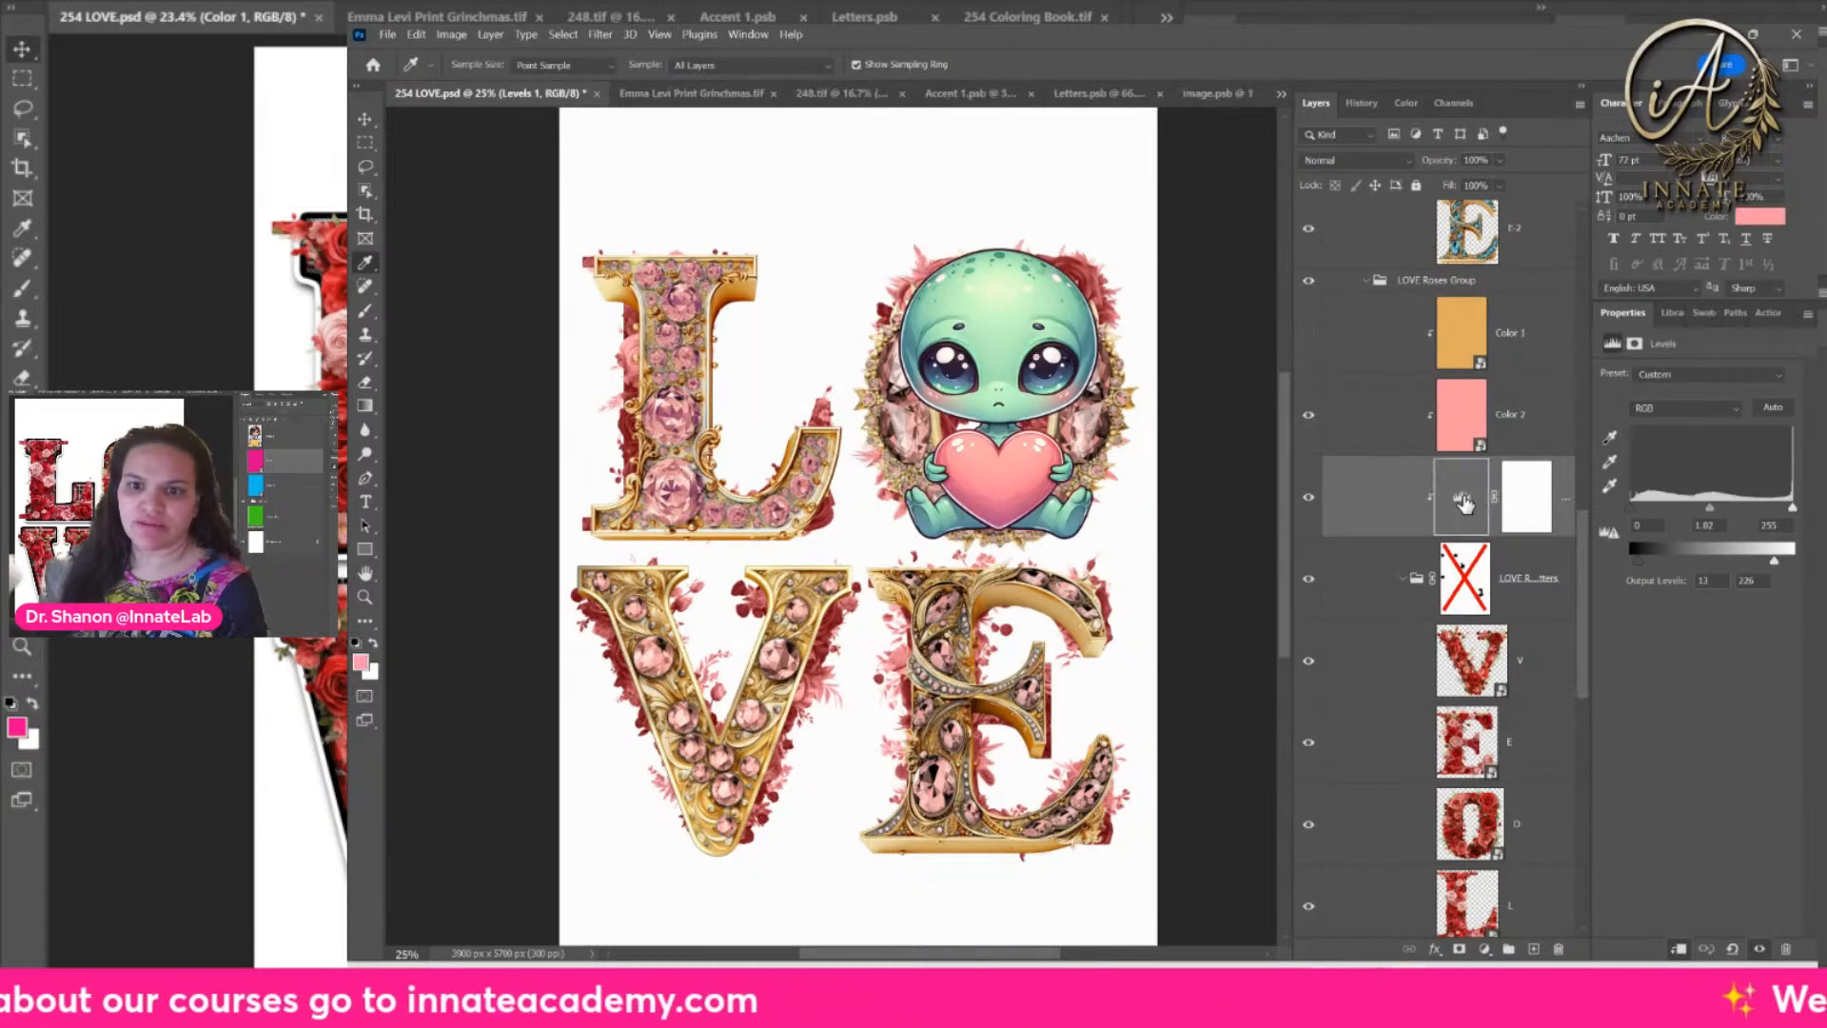
pyautogui.moveTo(1707, 506)
pyautogui.mouseDown()
pyautogui.moveTo(1738, 506)
pyautogui.moveTo(1720, 506)
pyautogui.mouseUp()
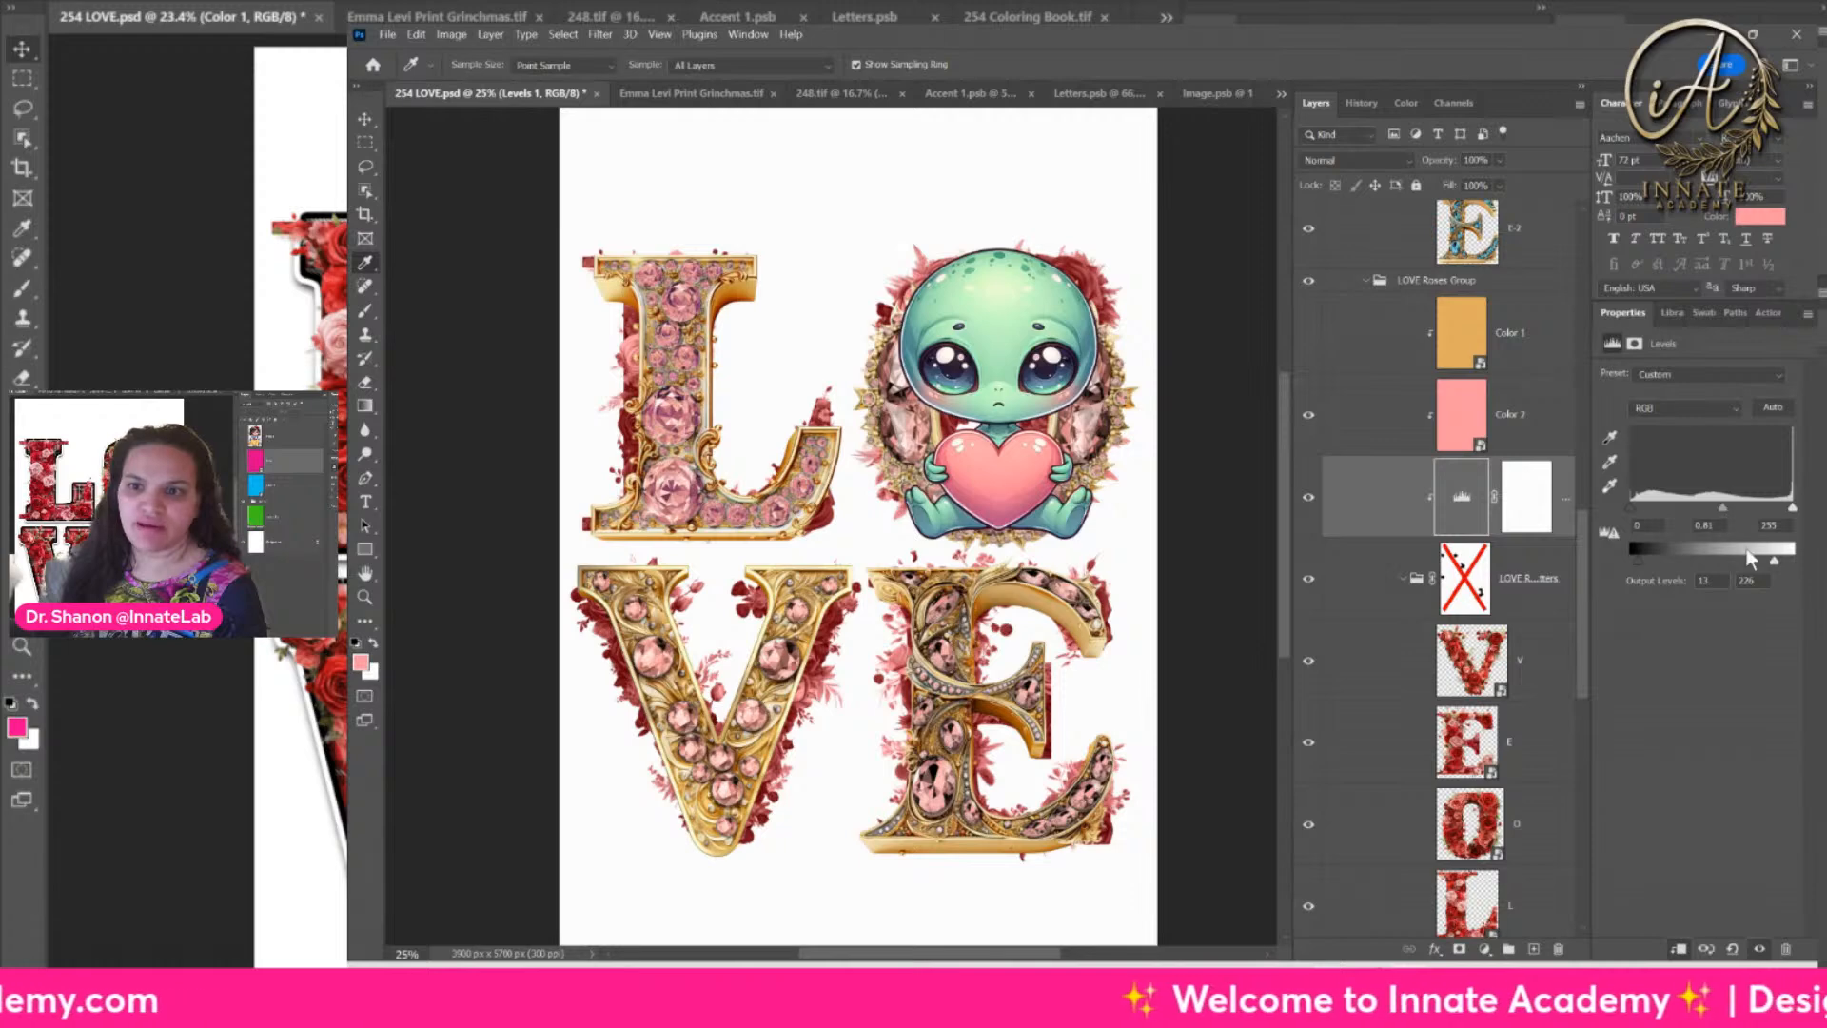
pyautogui.moveTo(1776, 561); pyautogui.dragTo(1803, 566)
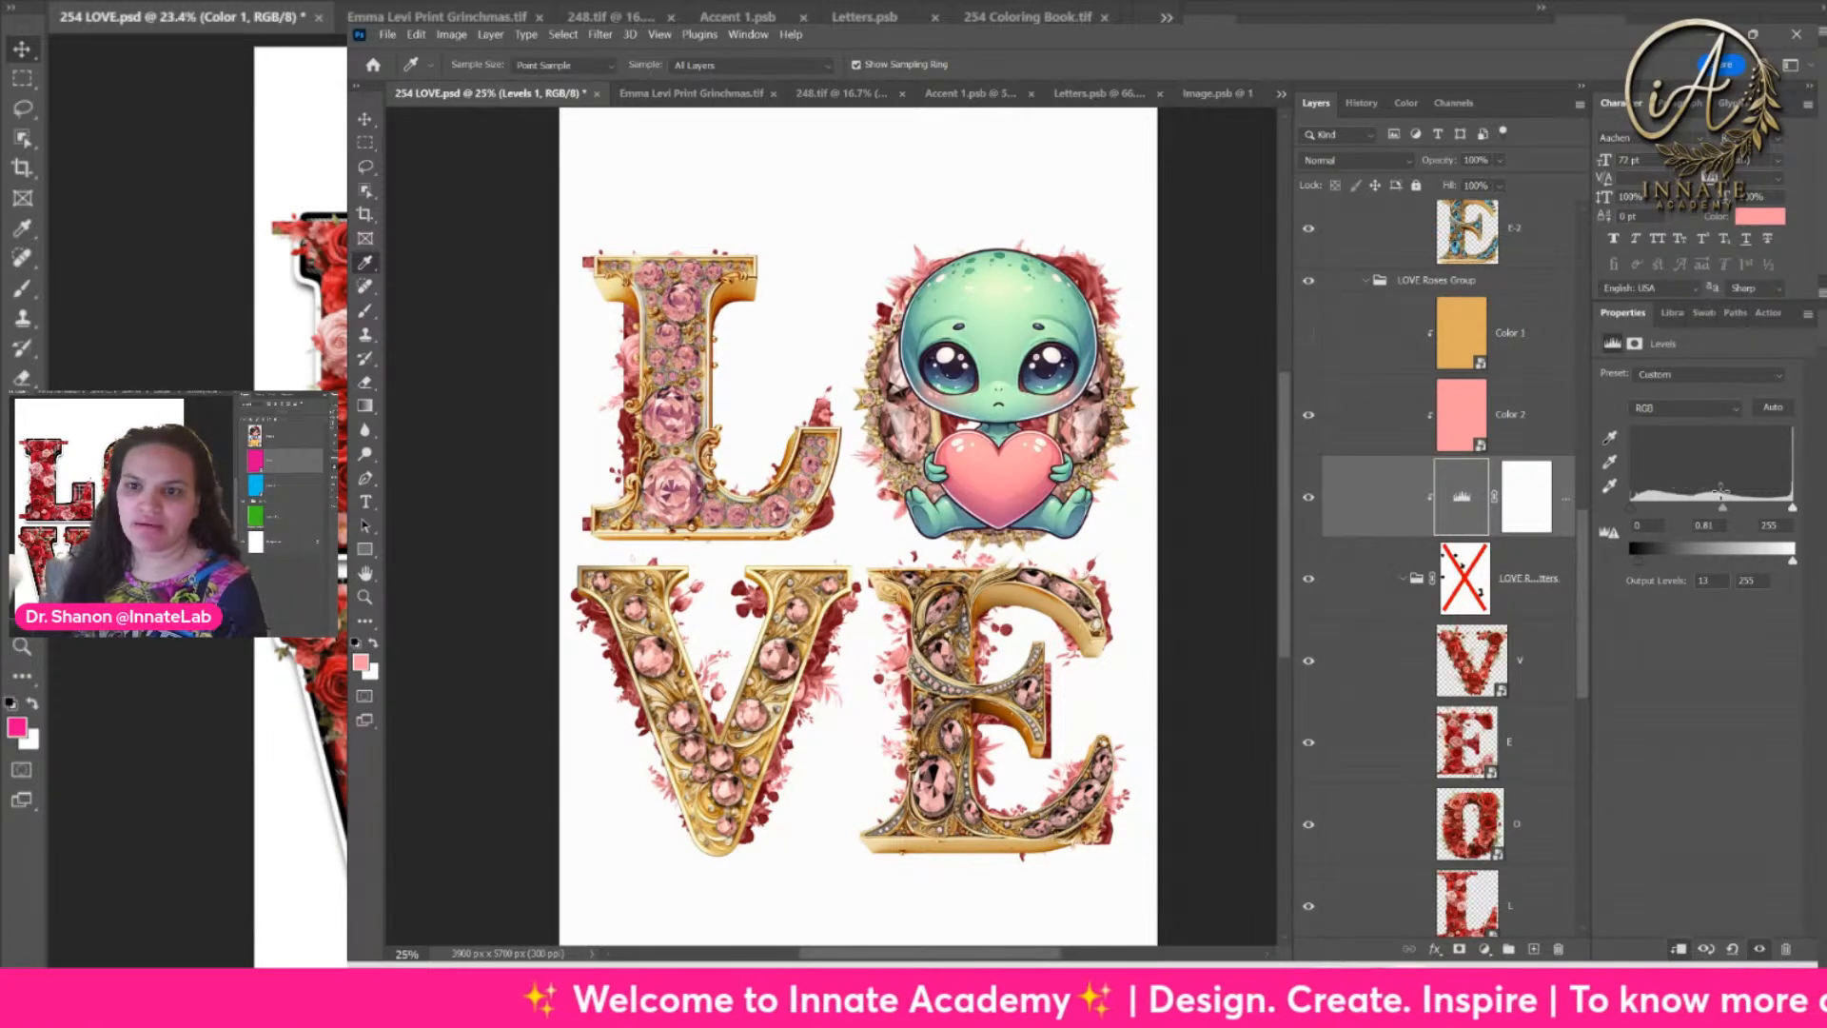
pyautogui.moveTo(1723, 506); pyautogui.dragTo(1666, 523)
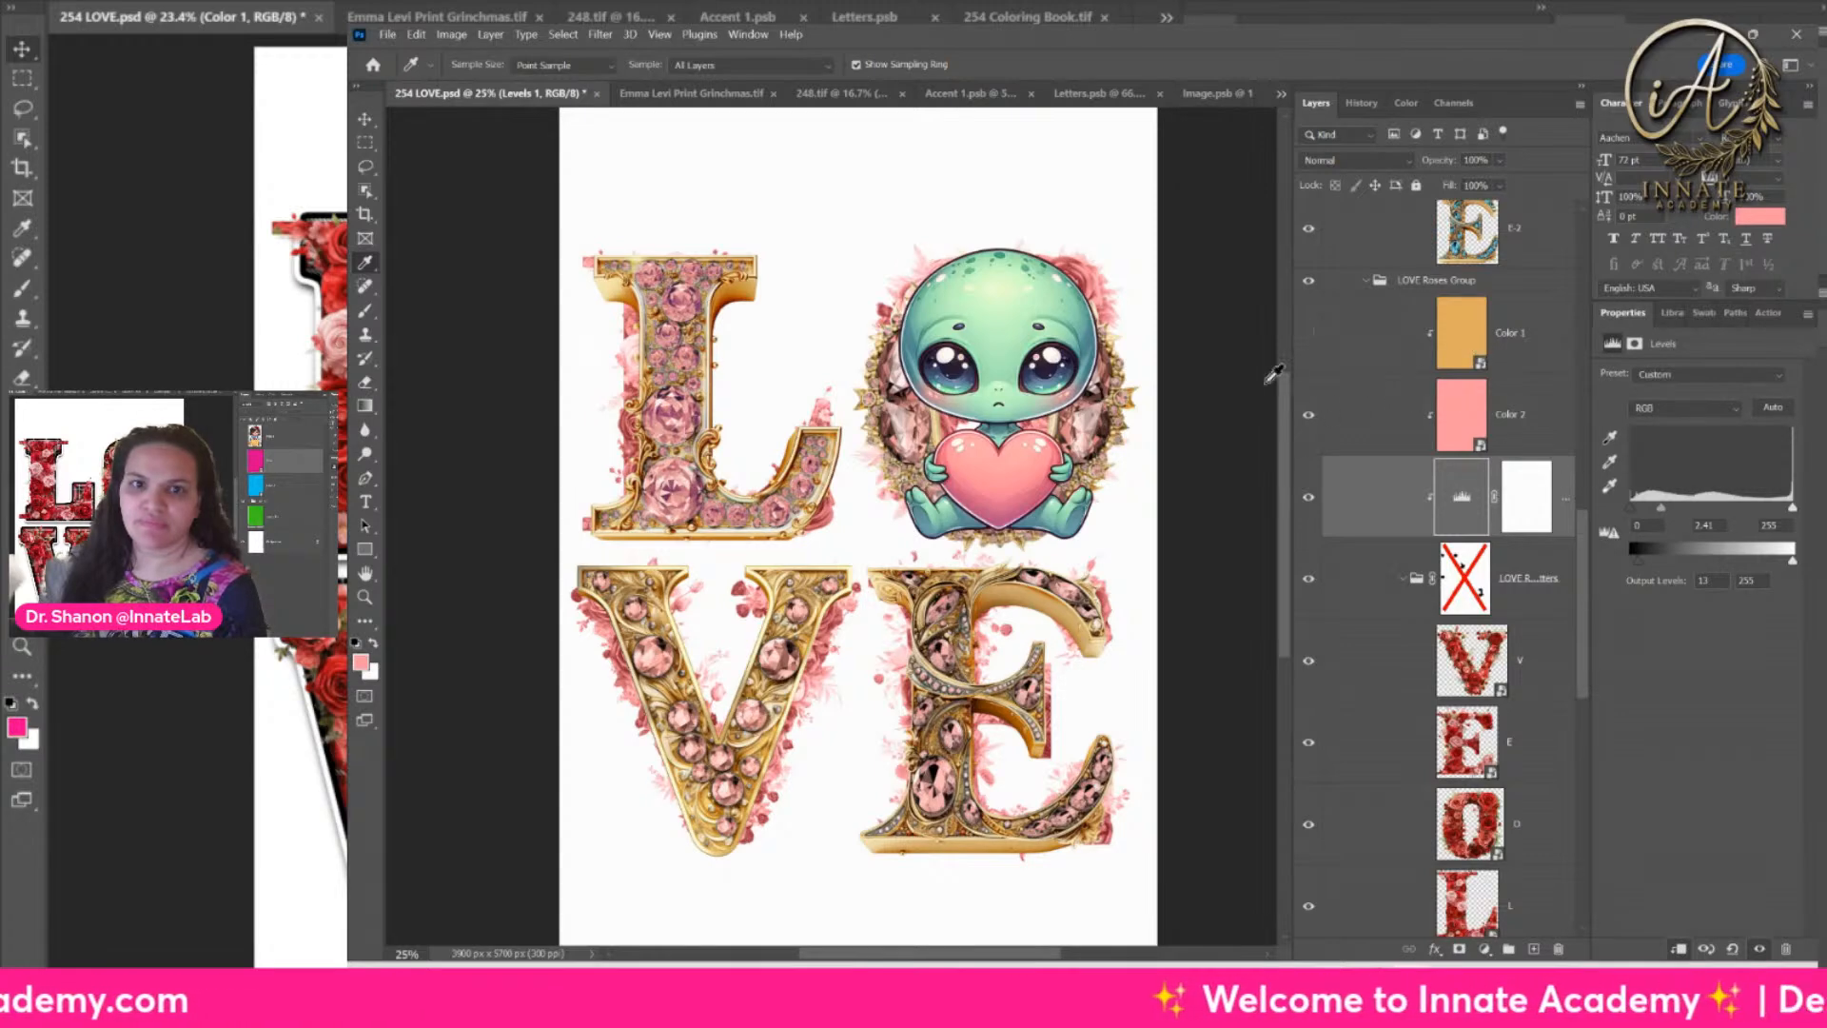
# Step: Export the 254 ART group as a PNG named "254 ART-5.png" in the 254 folder
pyautogui.click(1463, 336)
pyautogui.scroll(10, 1442, 324)
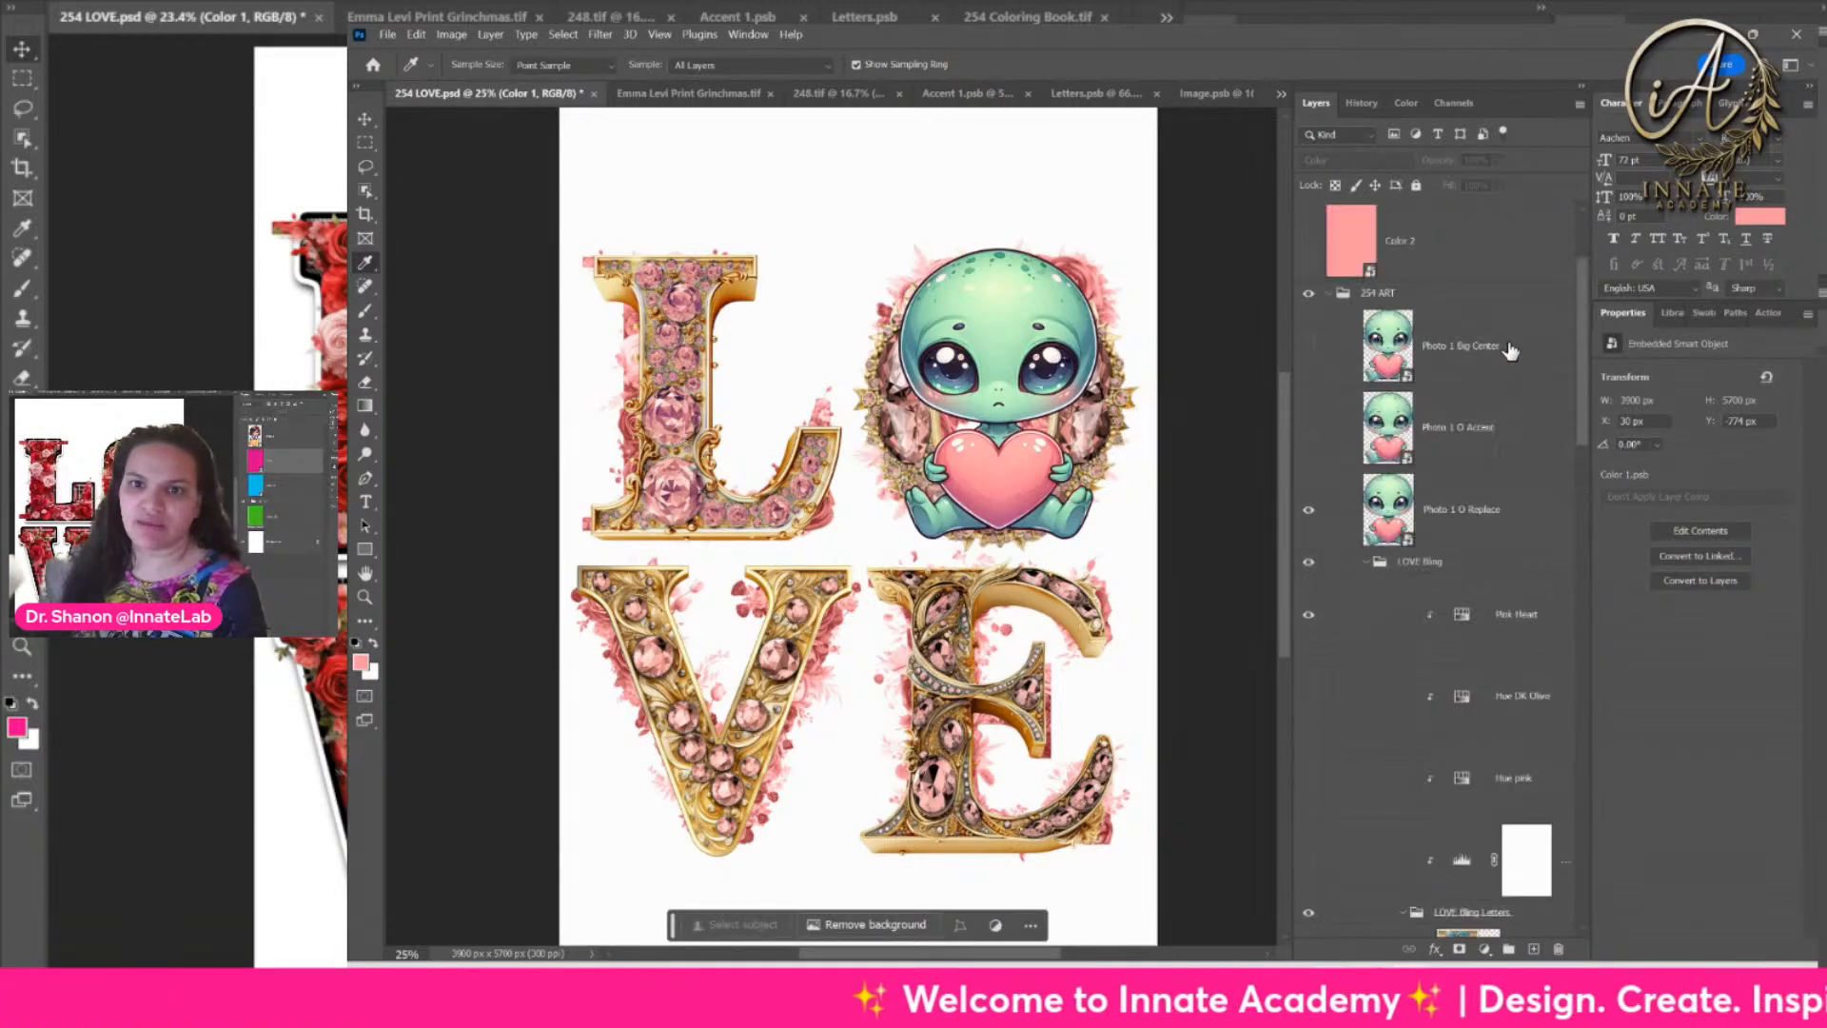
pyautogui.click(1442, 295)
pyautogui.rightClick(1441, 295)
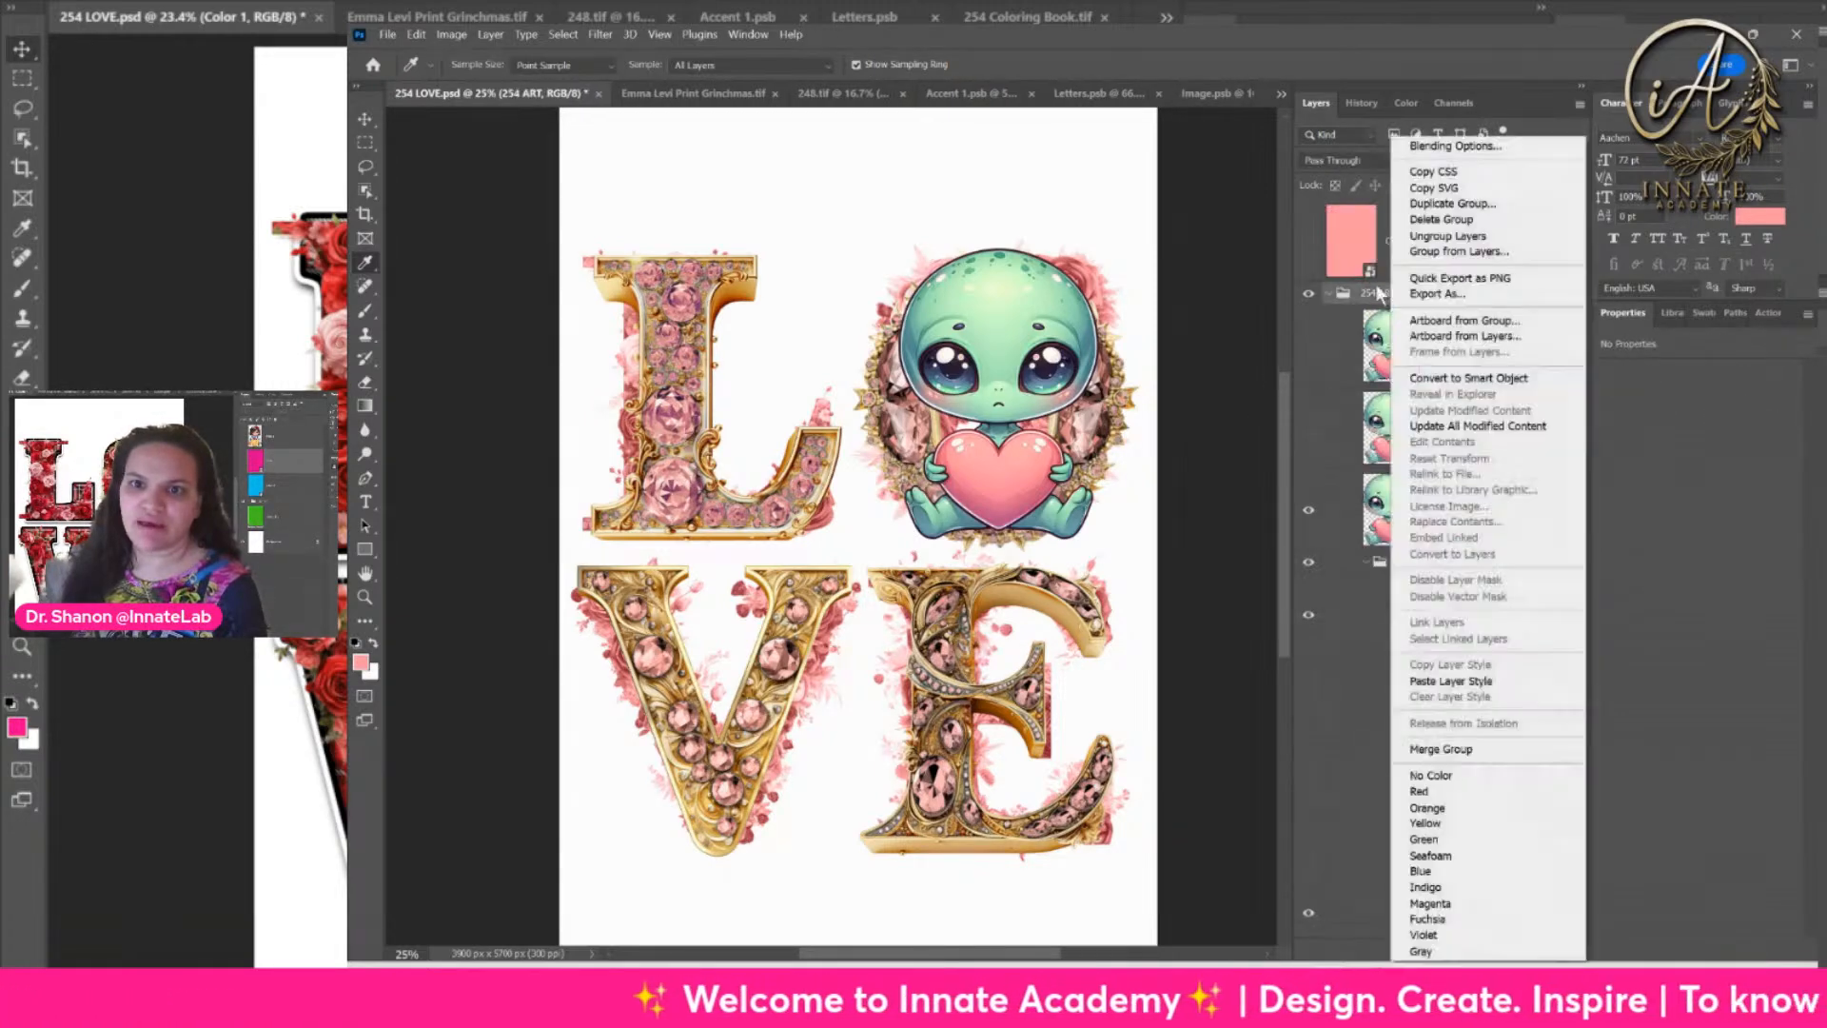
pyautogui.click(1480, 279)
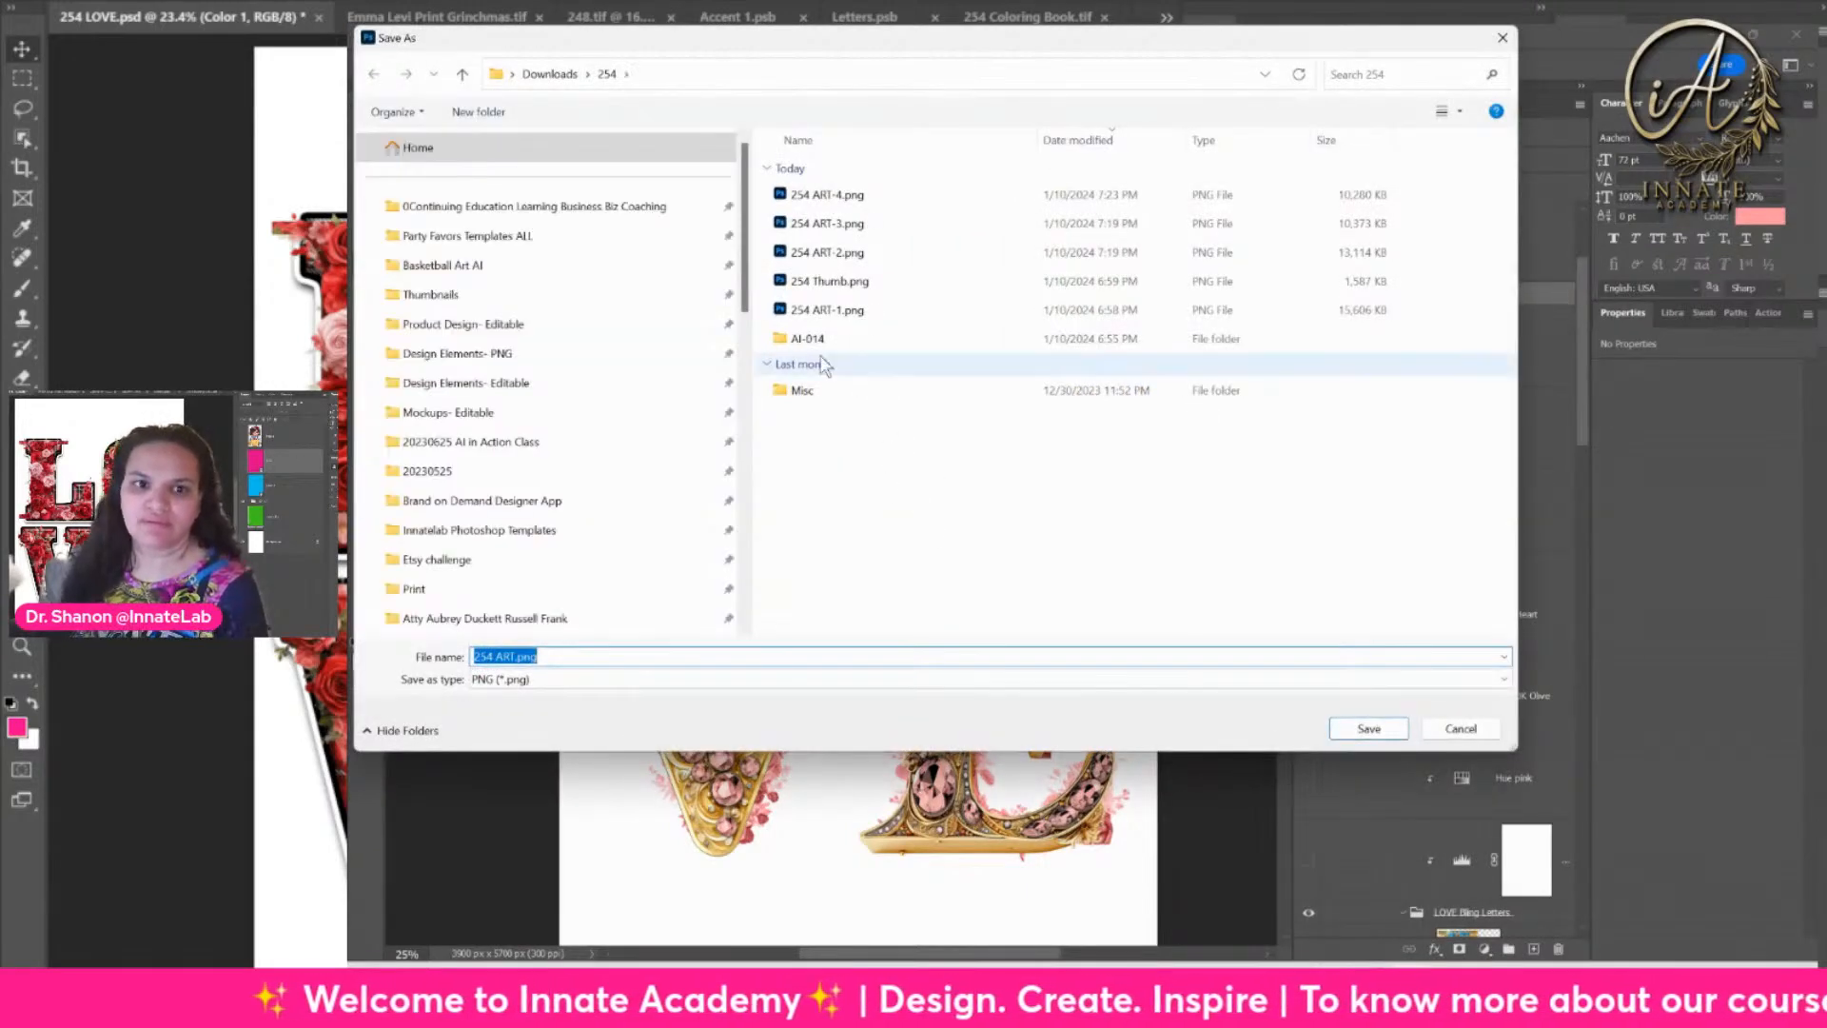
pyautogui.click(518, 658)
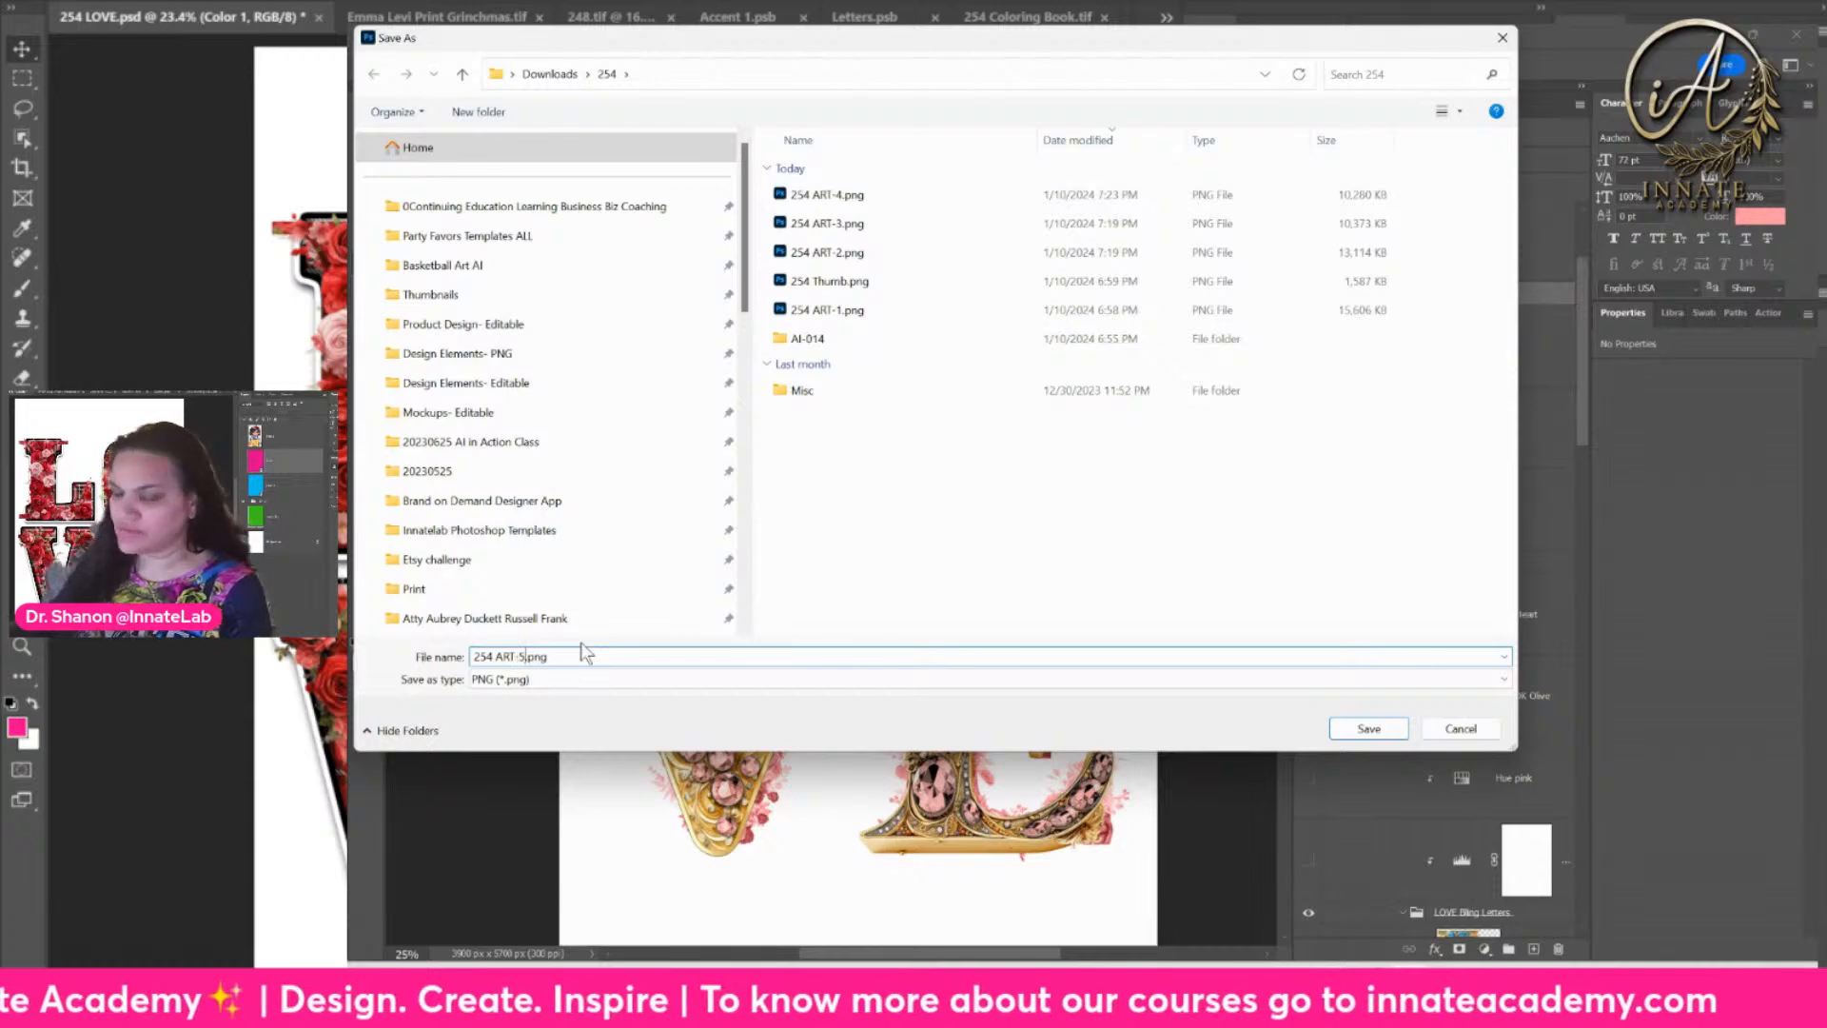
pyautogui.click(1369, 728)
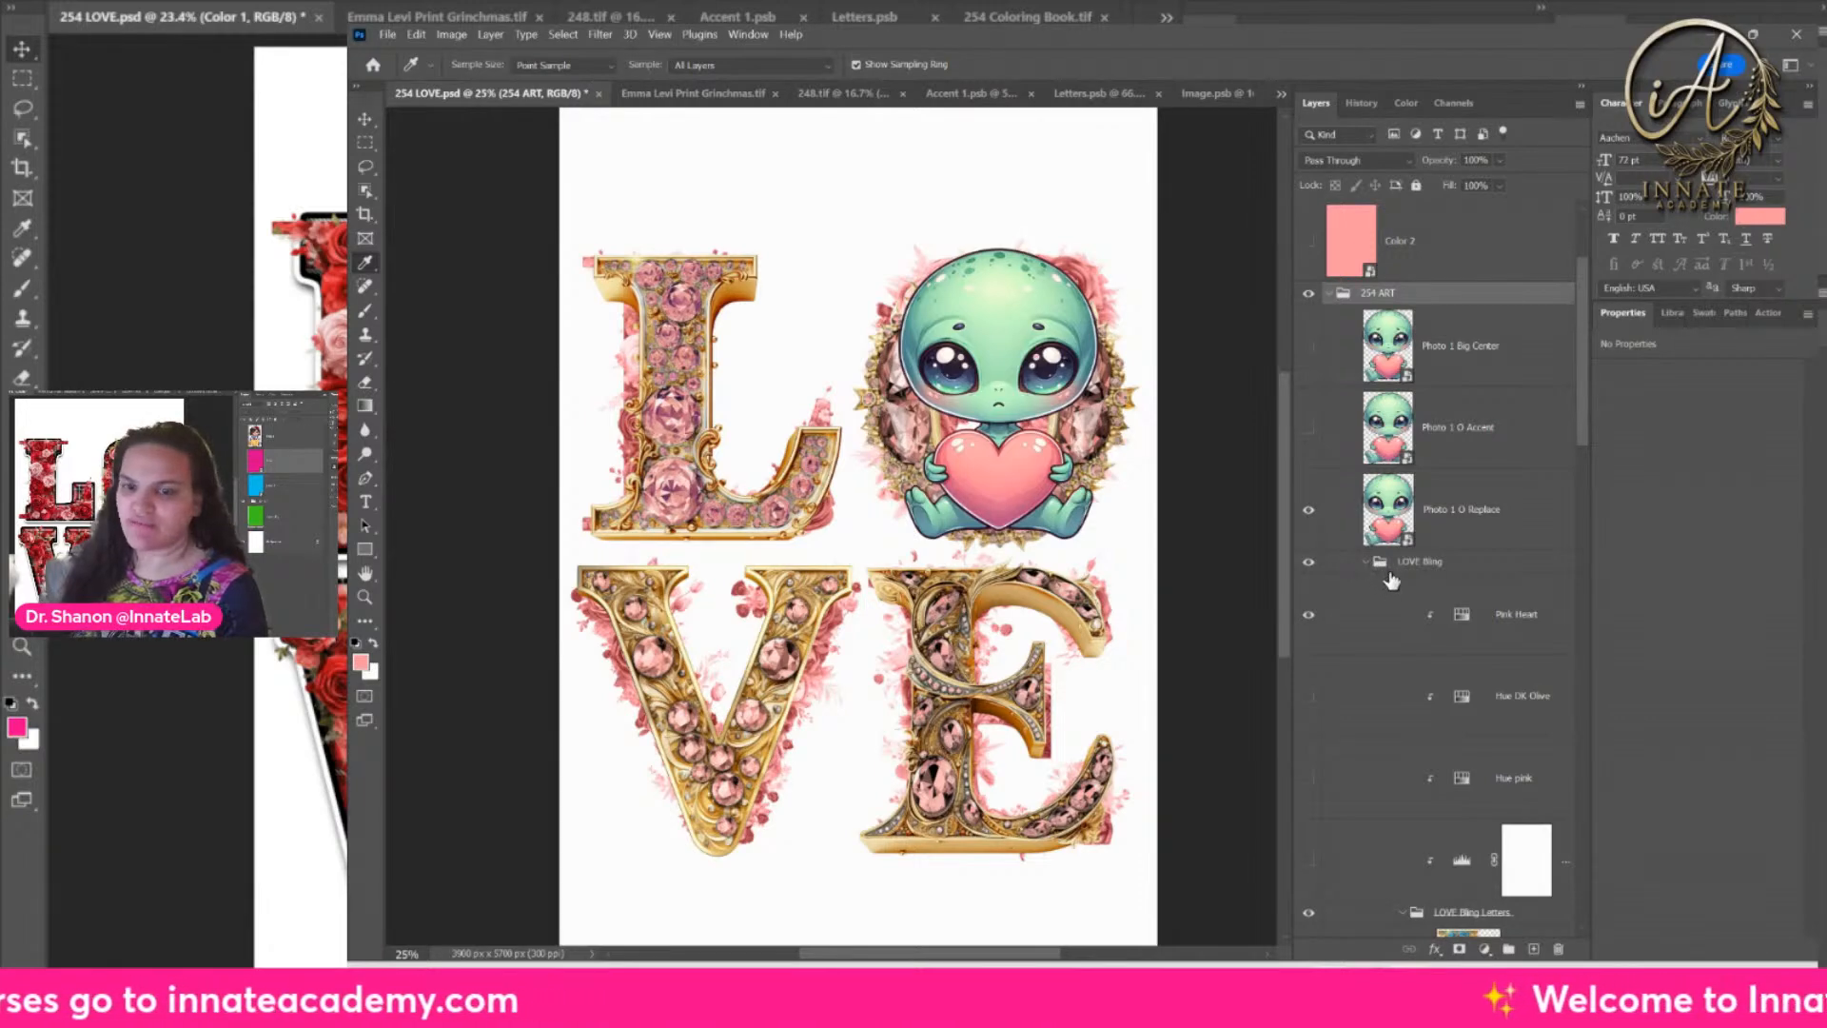
# Step: Hide and collapse the LOVE Bling group and select the Levels adjustment in LOVE Roses Group
pyautogui.click(1310, 569)
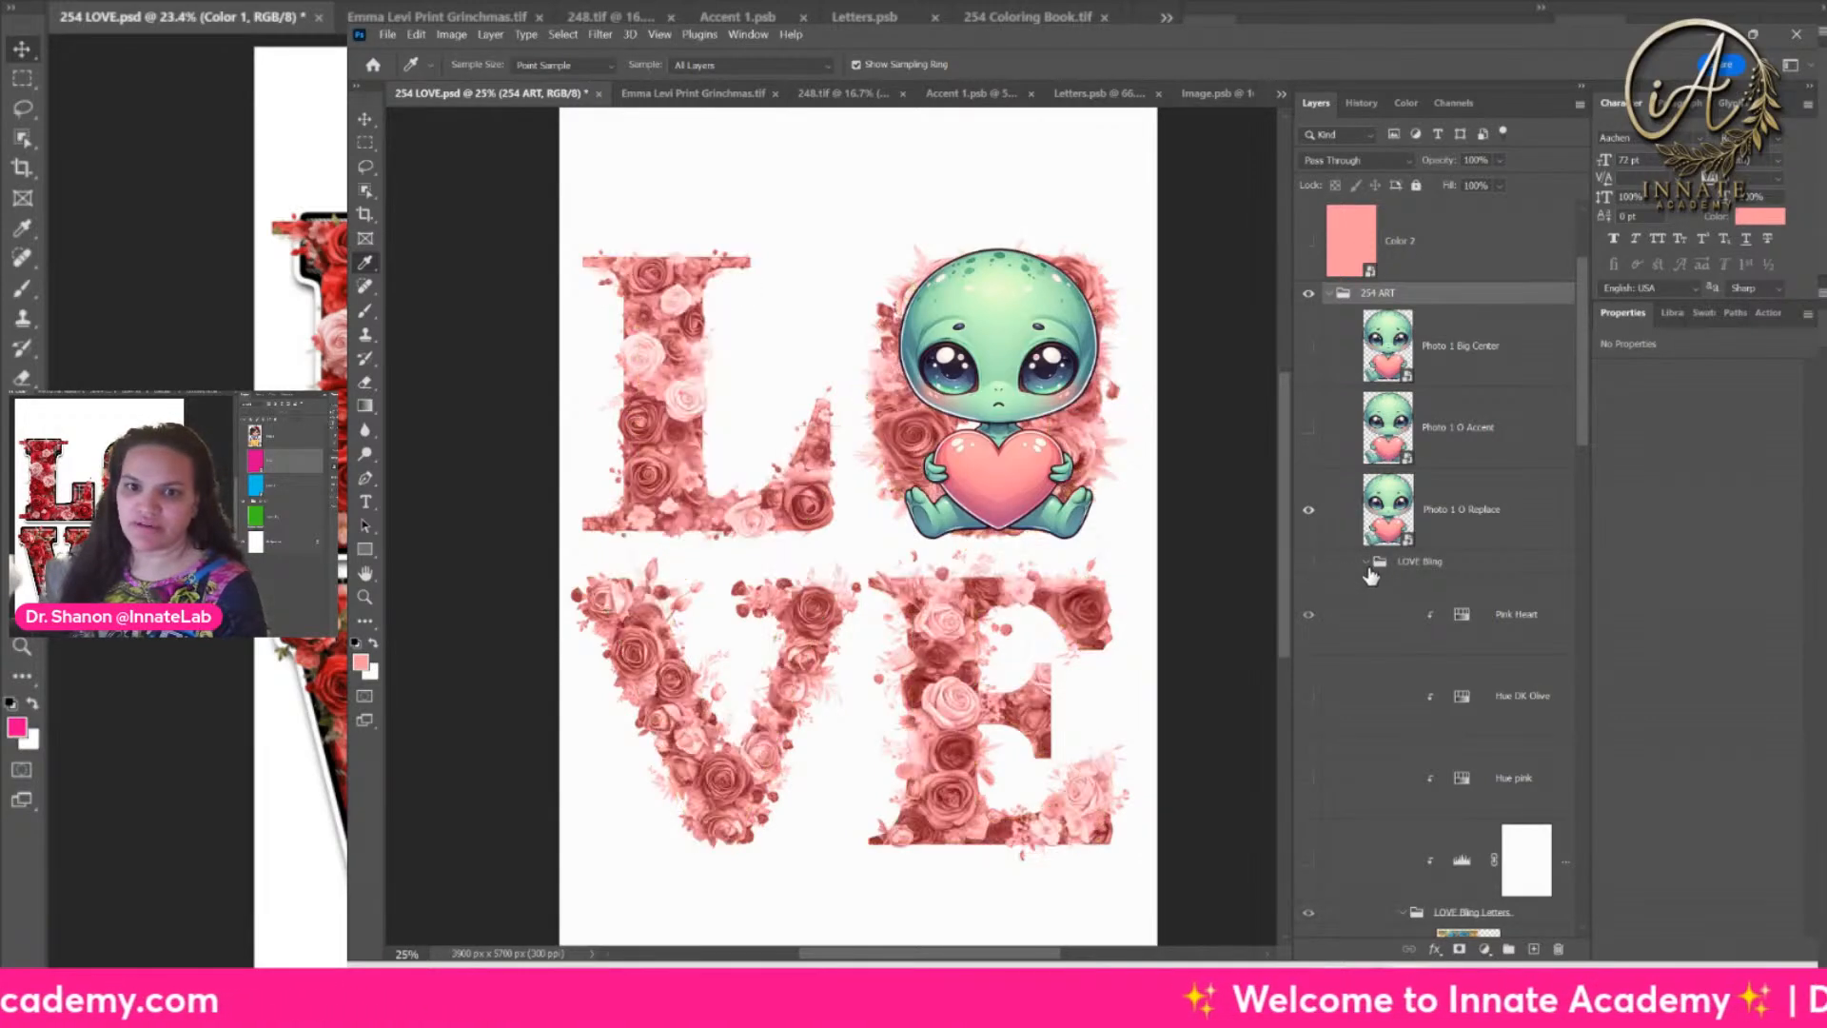
pyautogui.click(1366, 565)
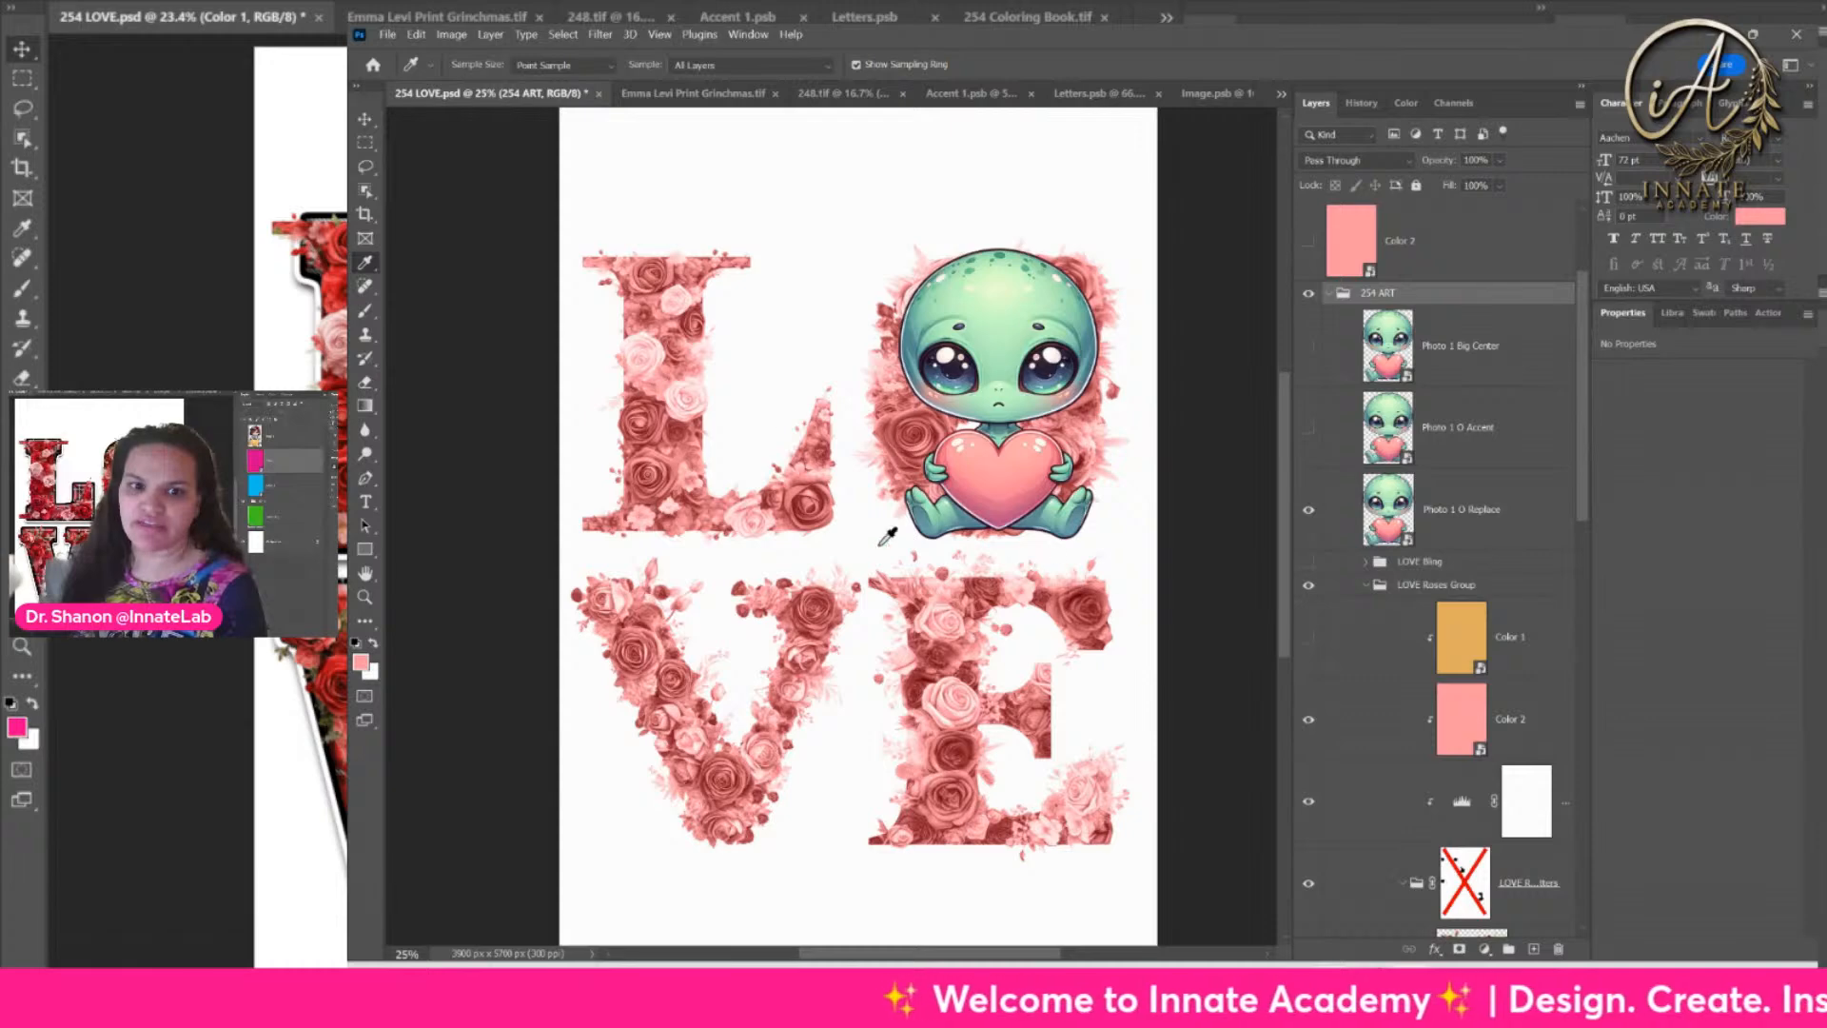
pyautogui.scroll(-3, 1399, 626)
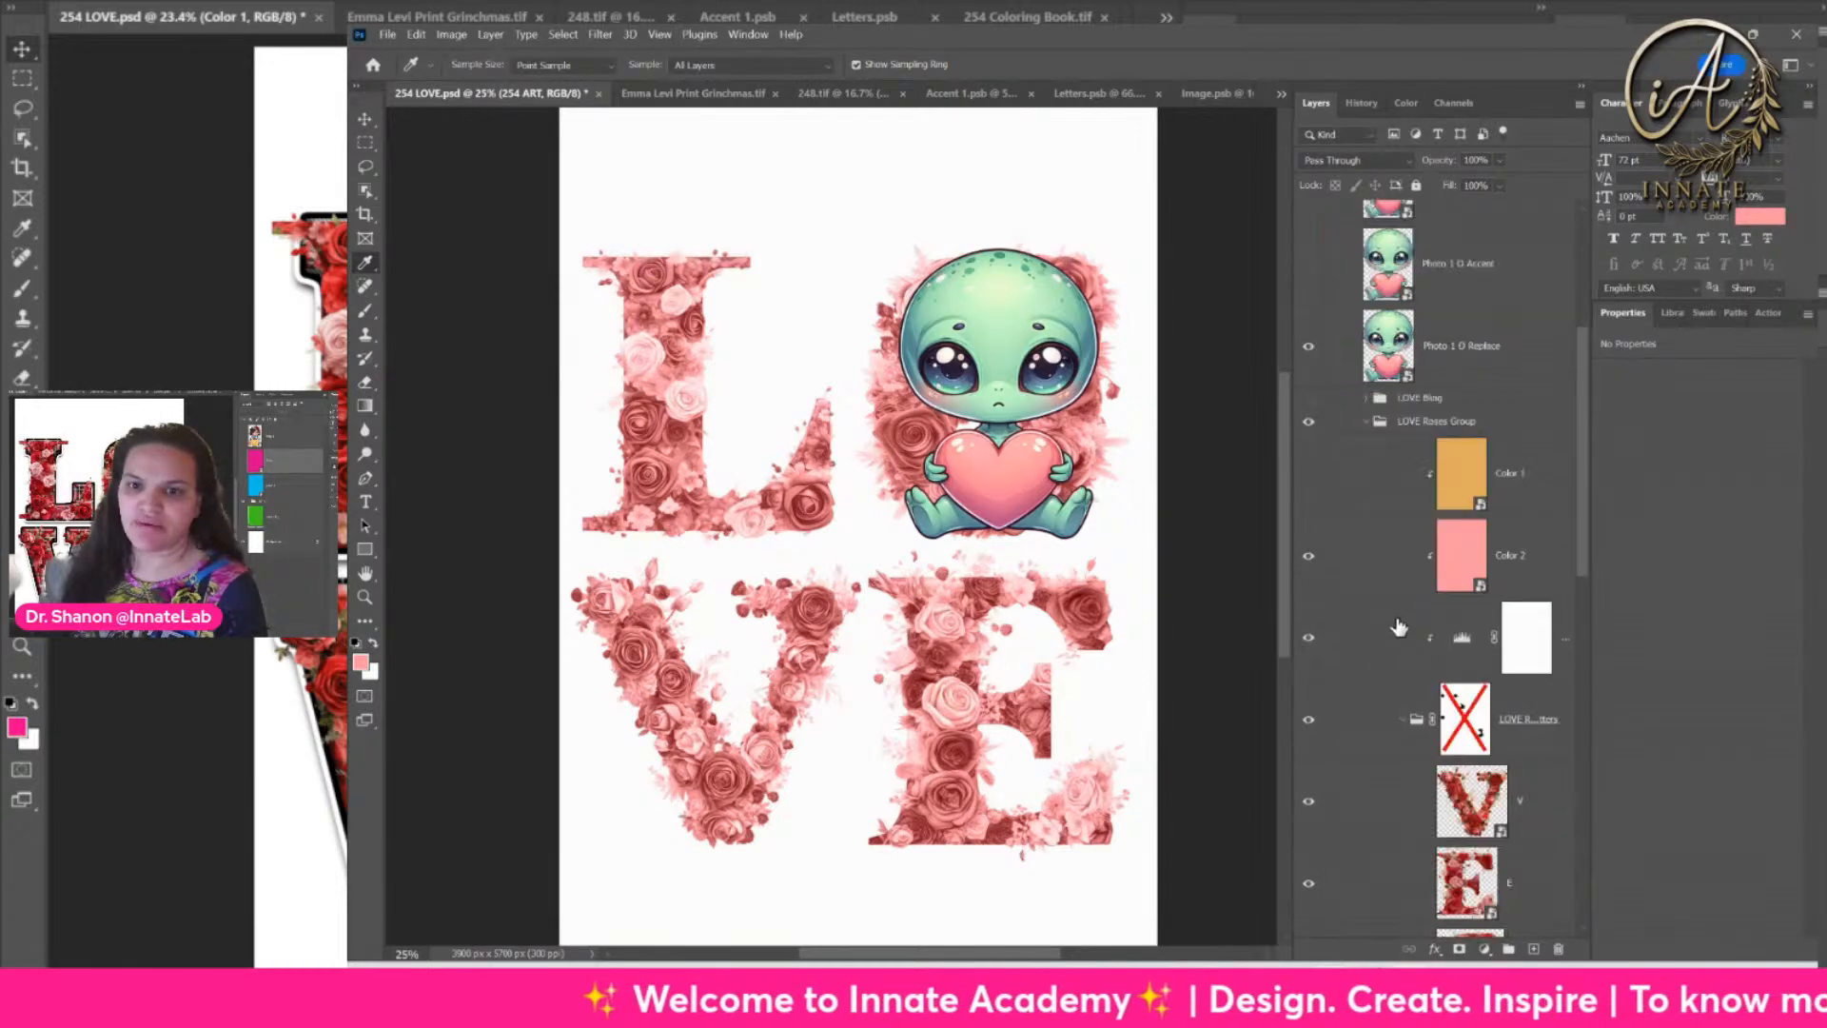
pyautogui.scroll(-3, 1347, 566)
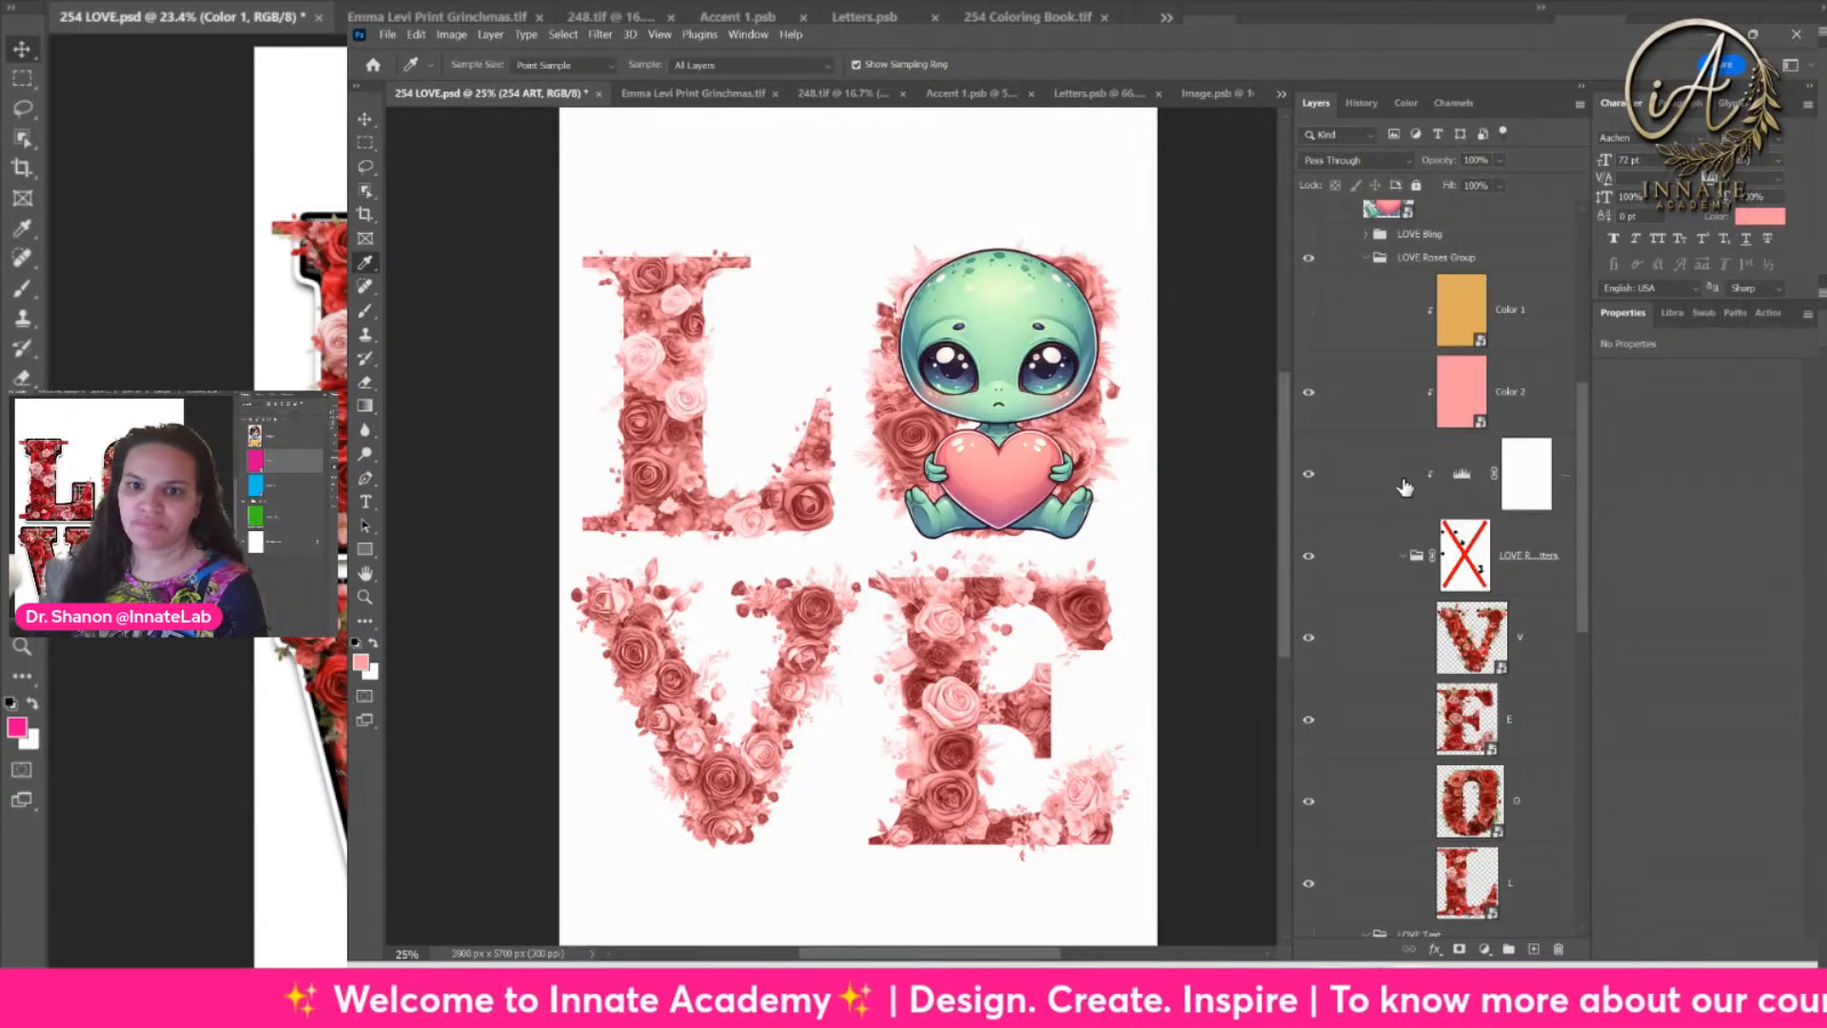
pyautogui.click(1379, 488)
pyautogui.scroll(3, 1379, 487)
pyautogui.scroll(3, 1385, 504)
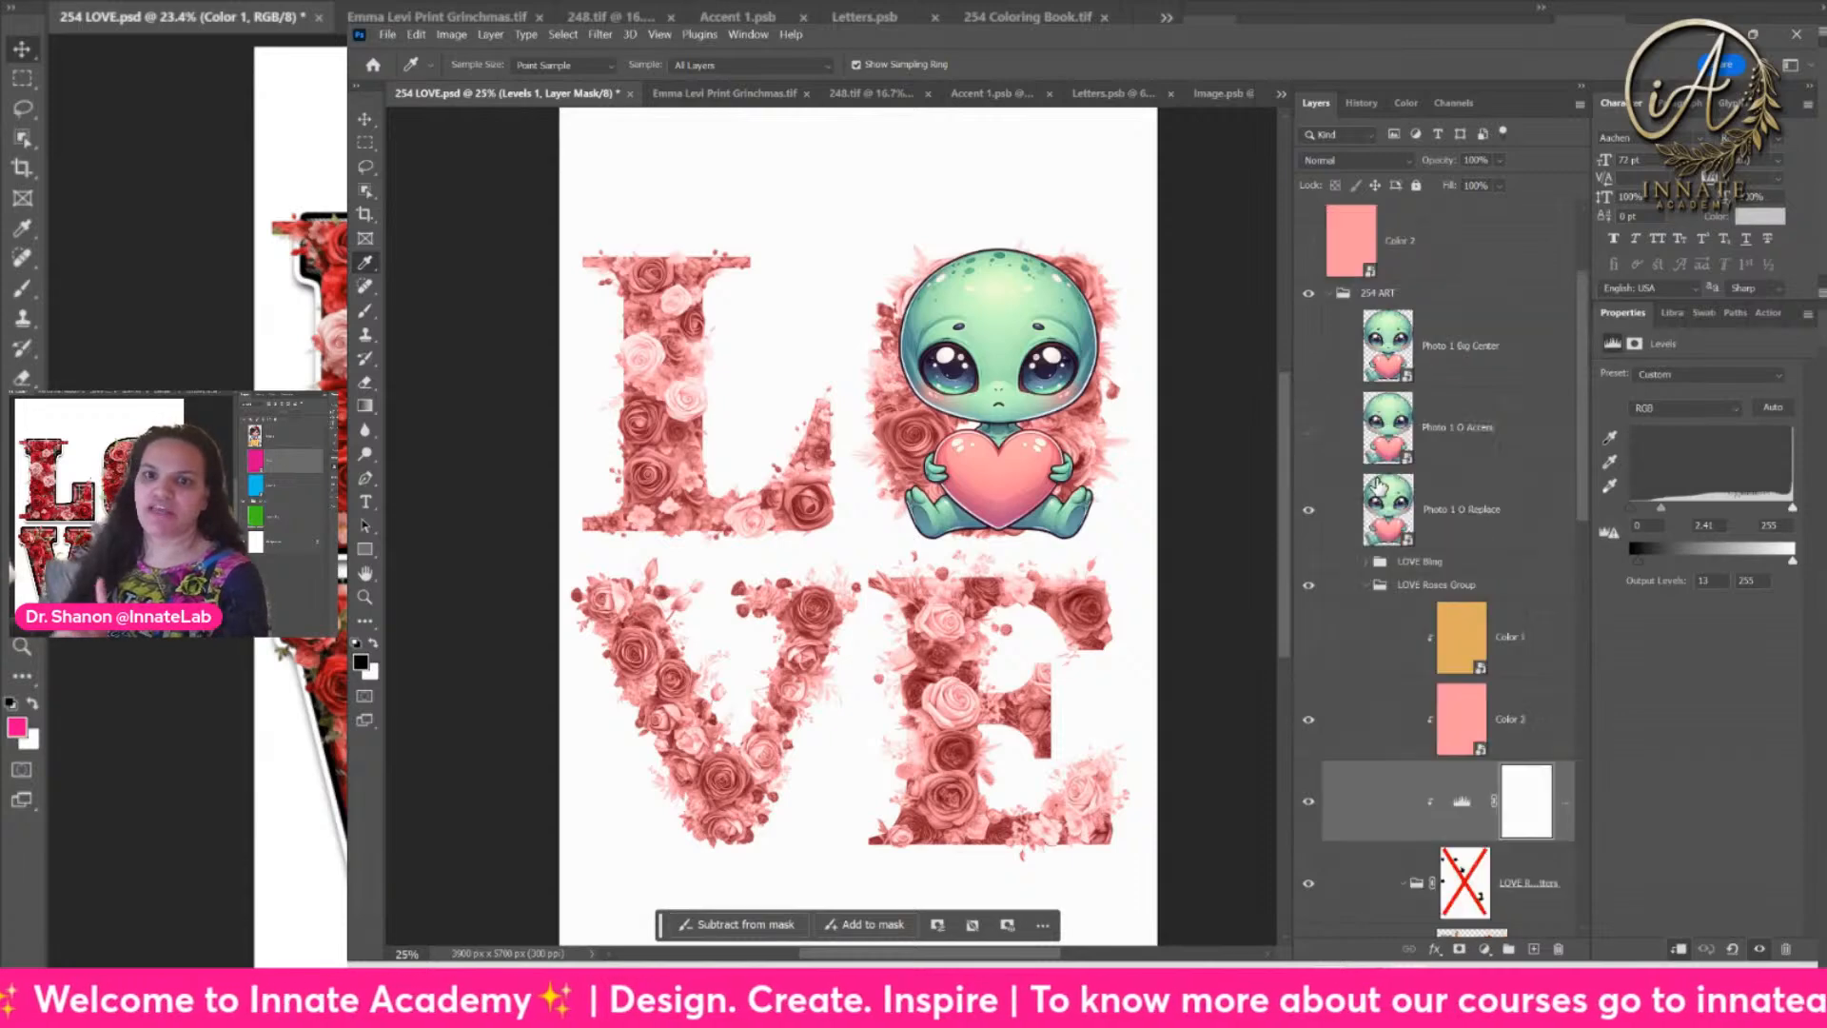
# Step: Open the contents of the Photo 1 O Replace smart object and place the teddy bear artwork over the alien, scaled to cover it
pyautogui.click(1386, 519)
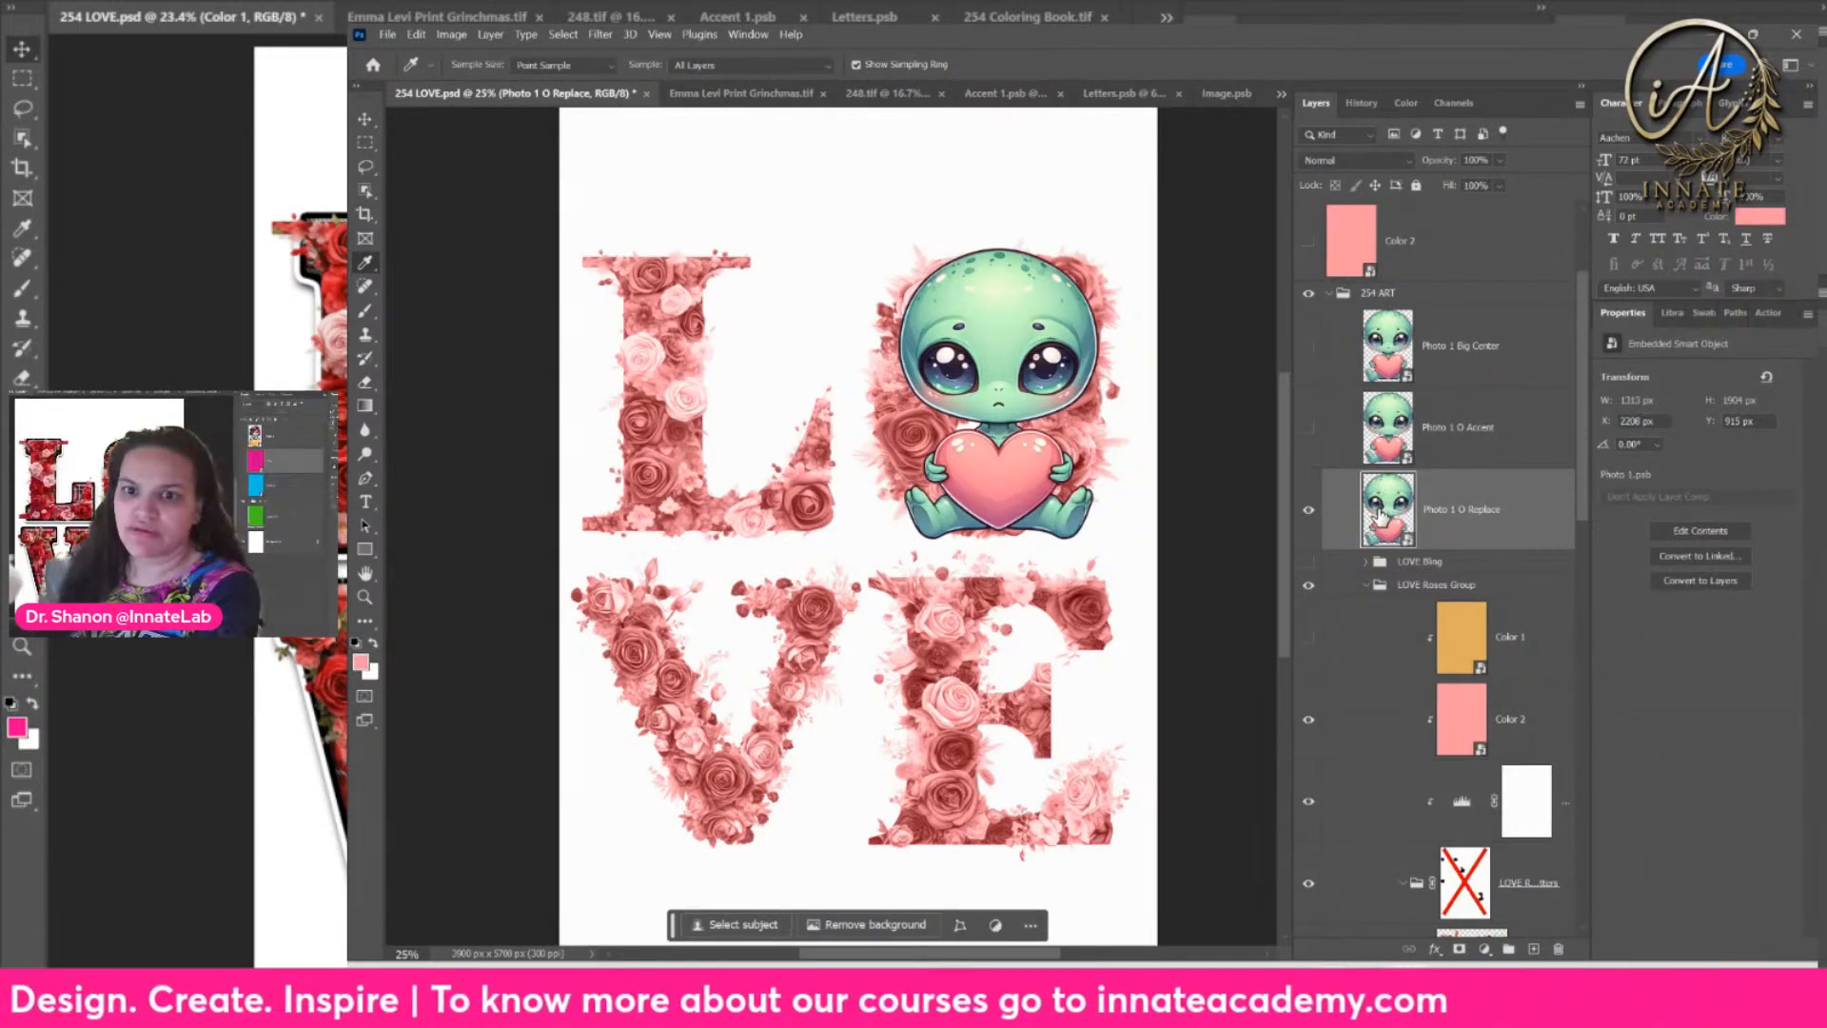
pyautogui.doubleClick(1382, 513)
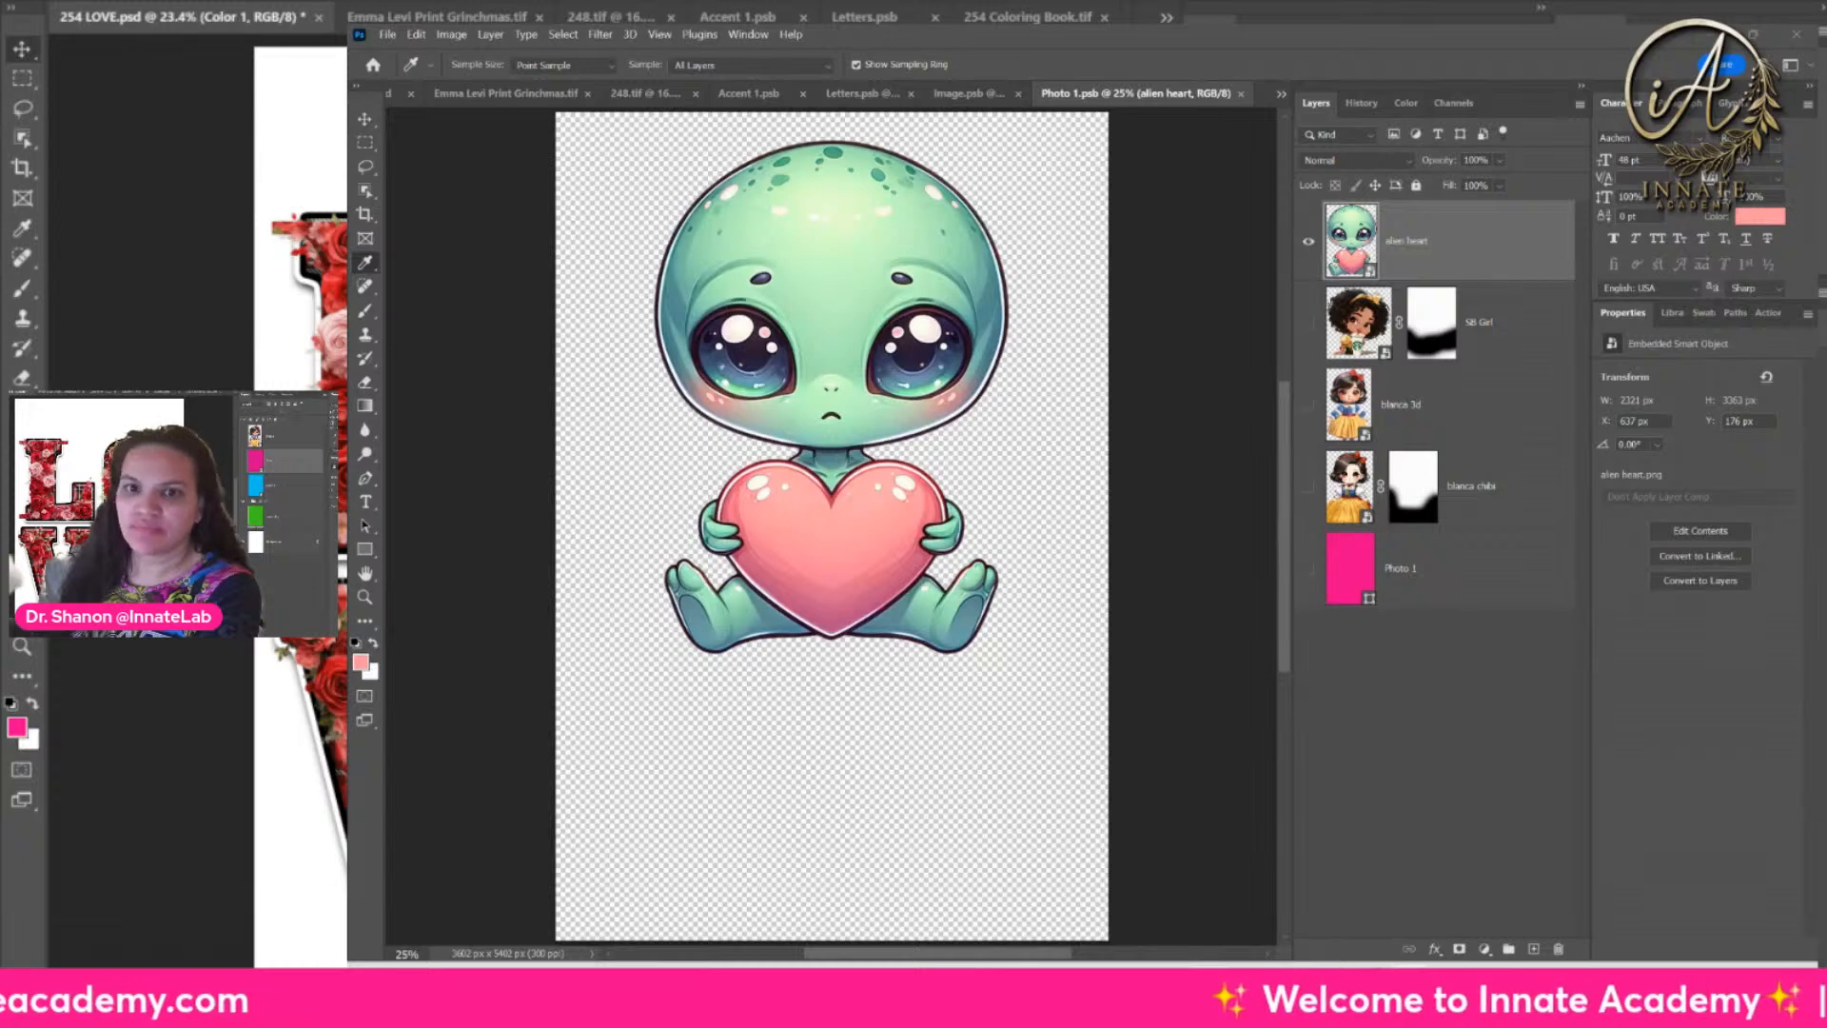
pyautogui.moveTo(895, 276); pyautogui.dragTo(871, 322)
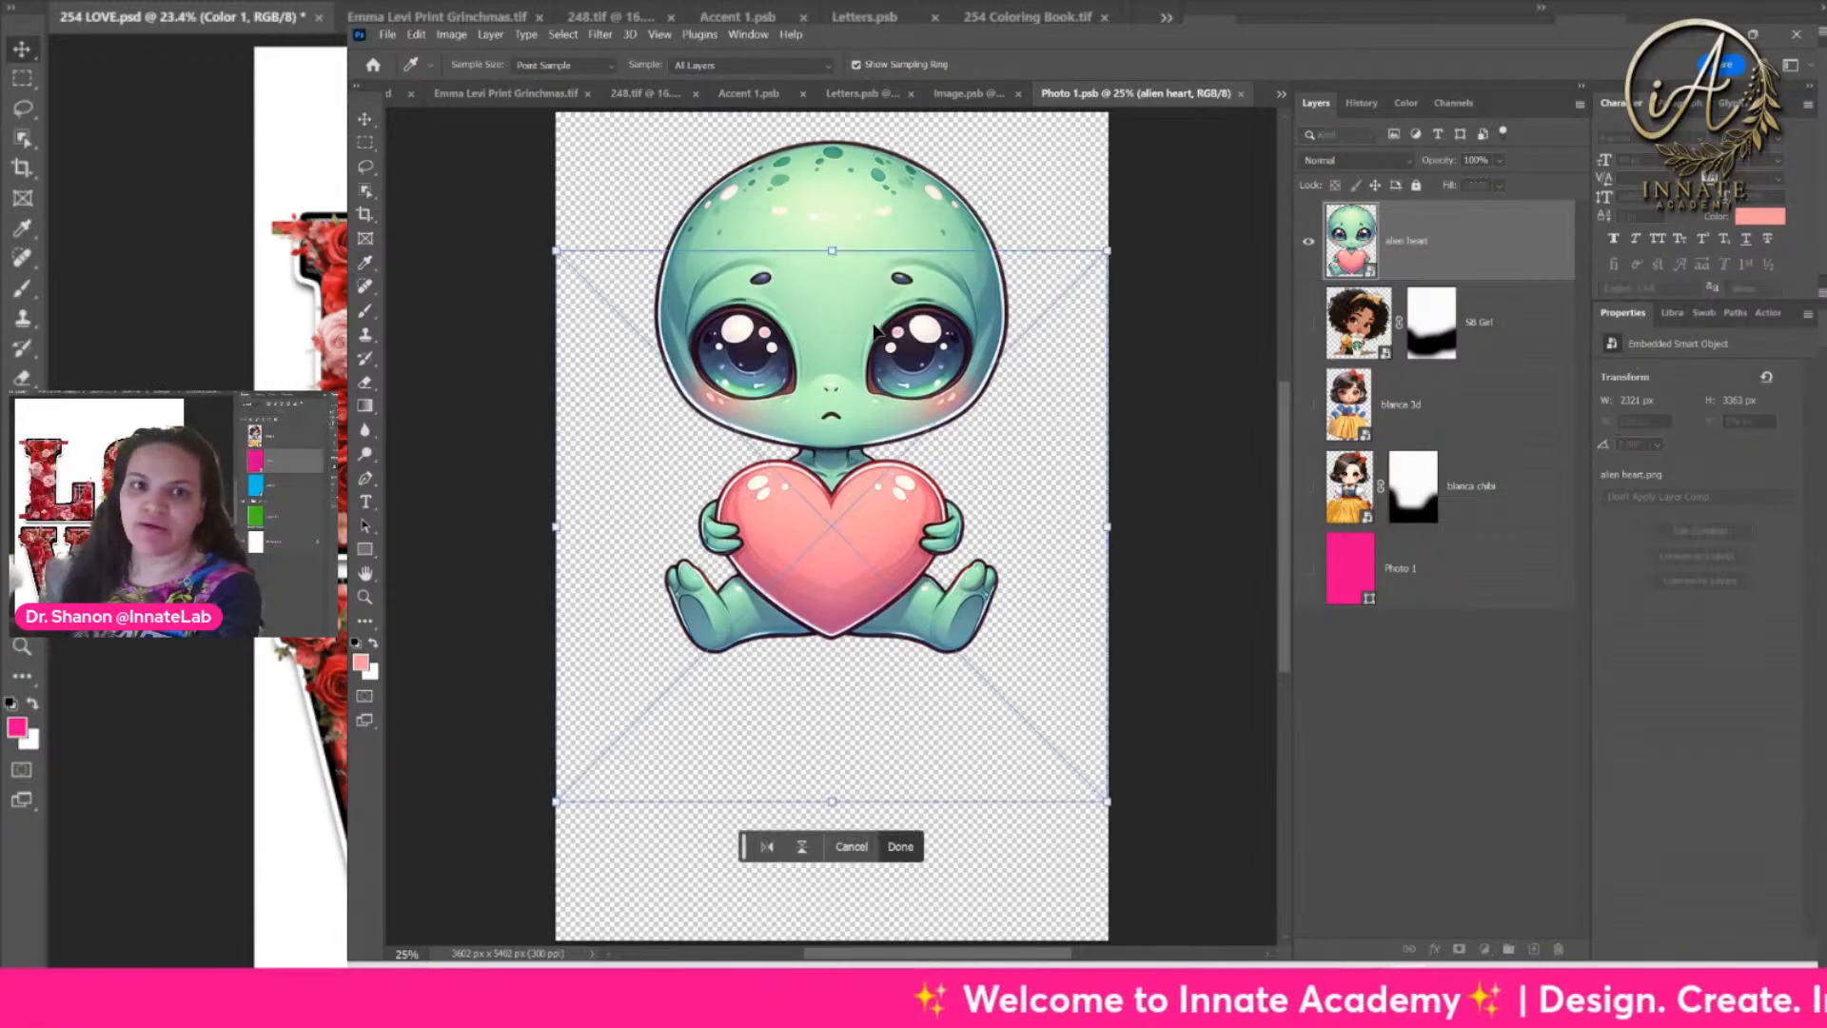
pyautogui.moveTo(843, 450); pyautogui.dragTo(830, 281)
pyautogui.moveTo(819, 632); pyautogui.dragTo(833, 753)
pyautogui.moveTo(830, 578); pyautogui.dragTo(836, 558)
pyautogui.press('i')
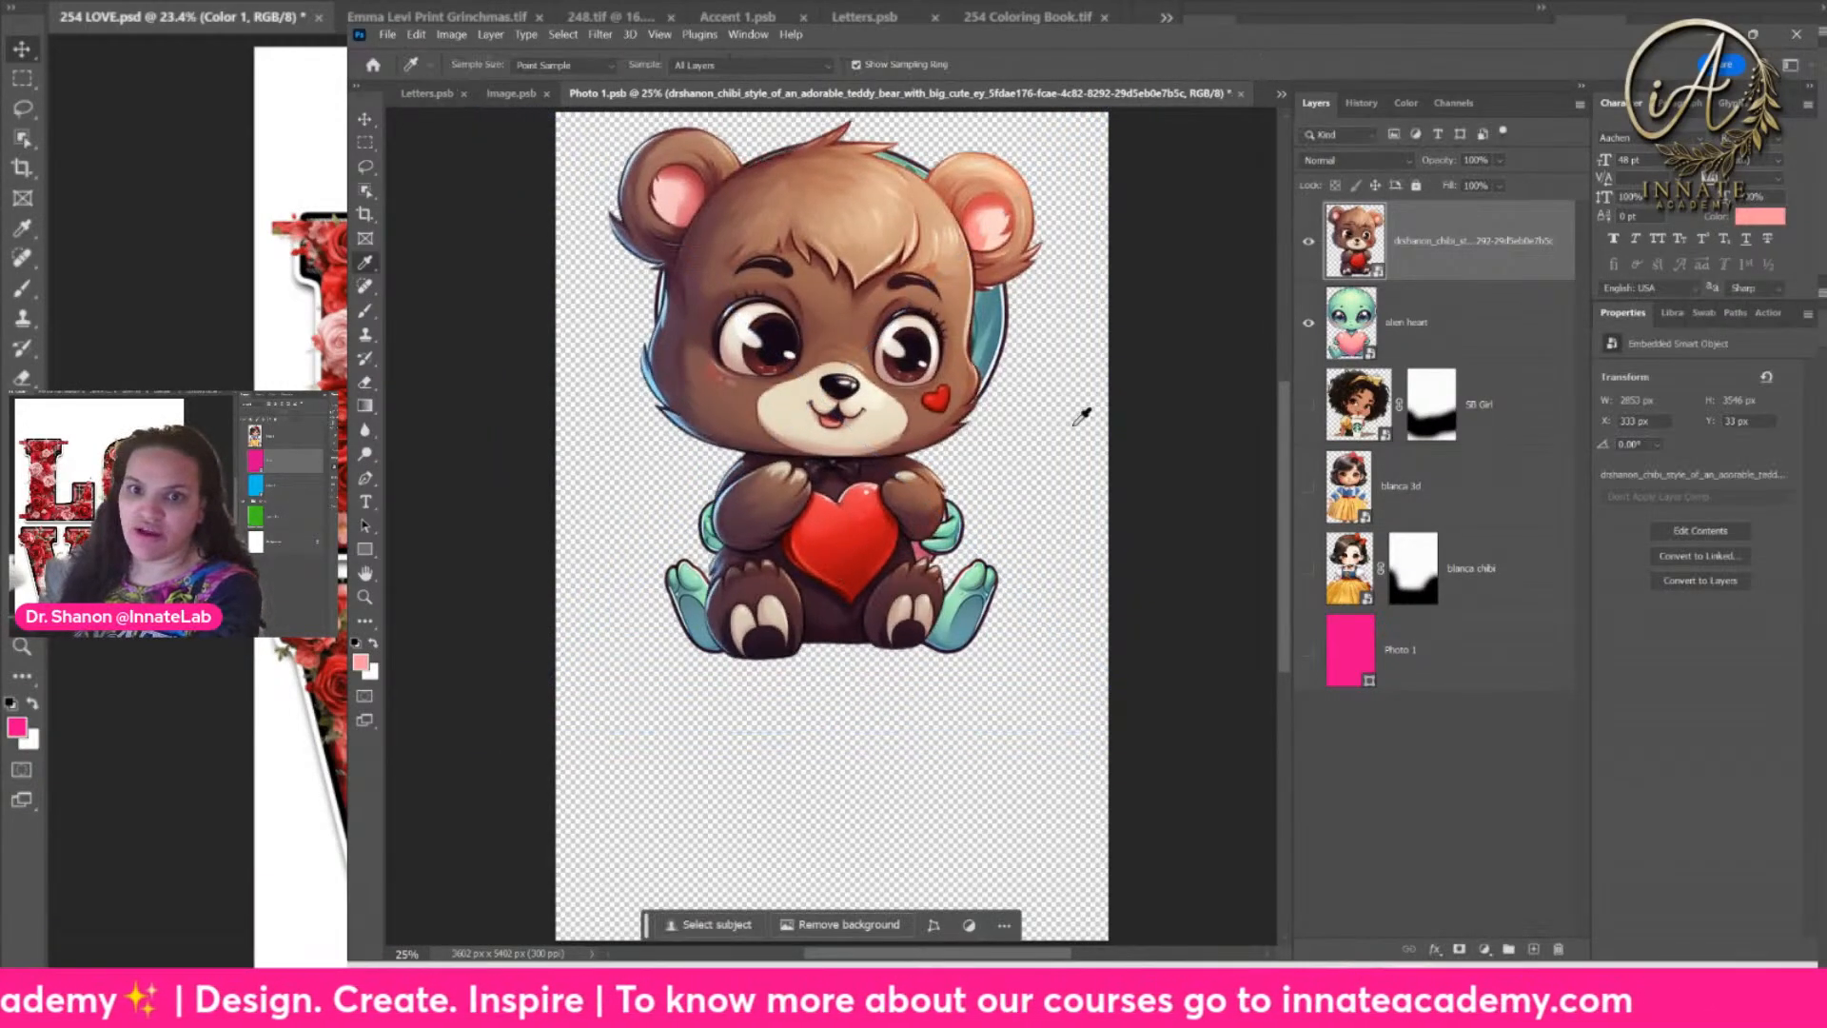
# Step: Hide the alien heart layer and rename the placed teddy bear layer to "Bear"
pyautogui.click(1308, 322)
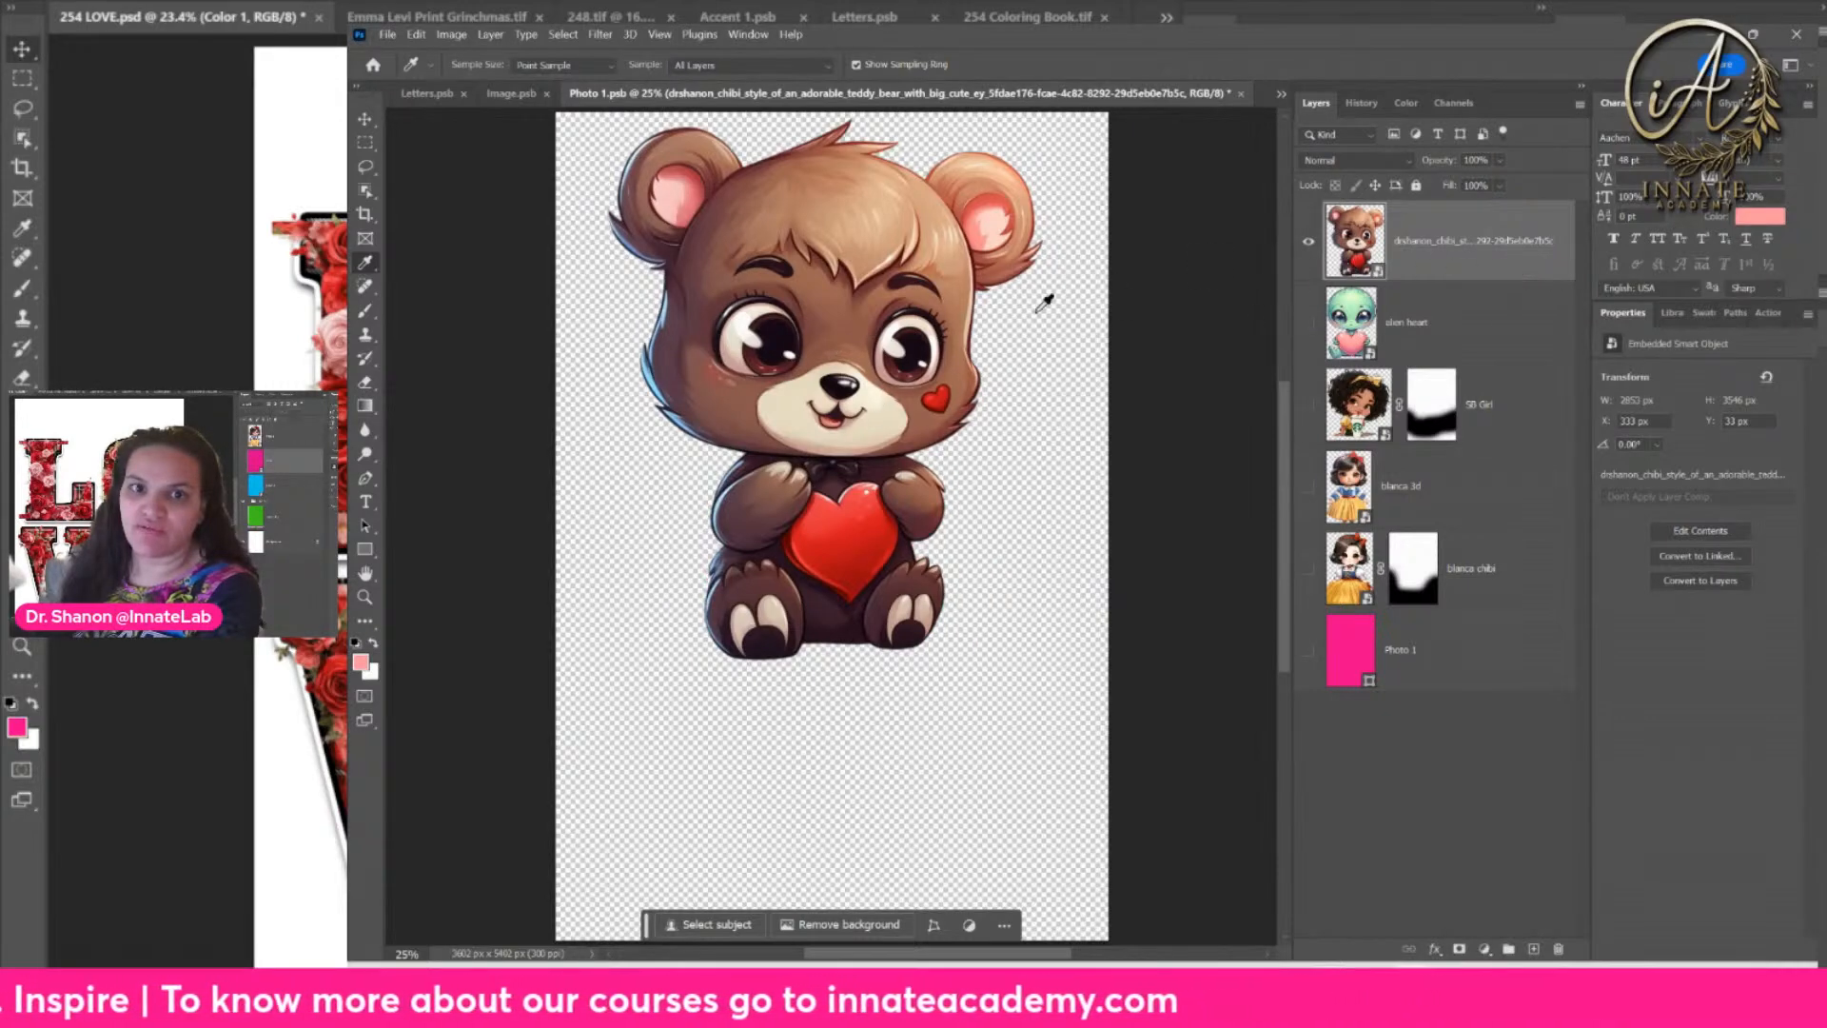
pyautogui.doubleClick(1420, 249)
pyautogui.write('Bear')
pyautogui.press('Return')
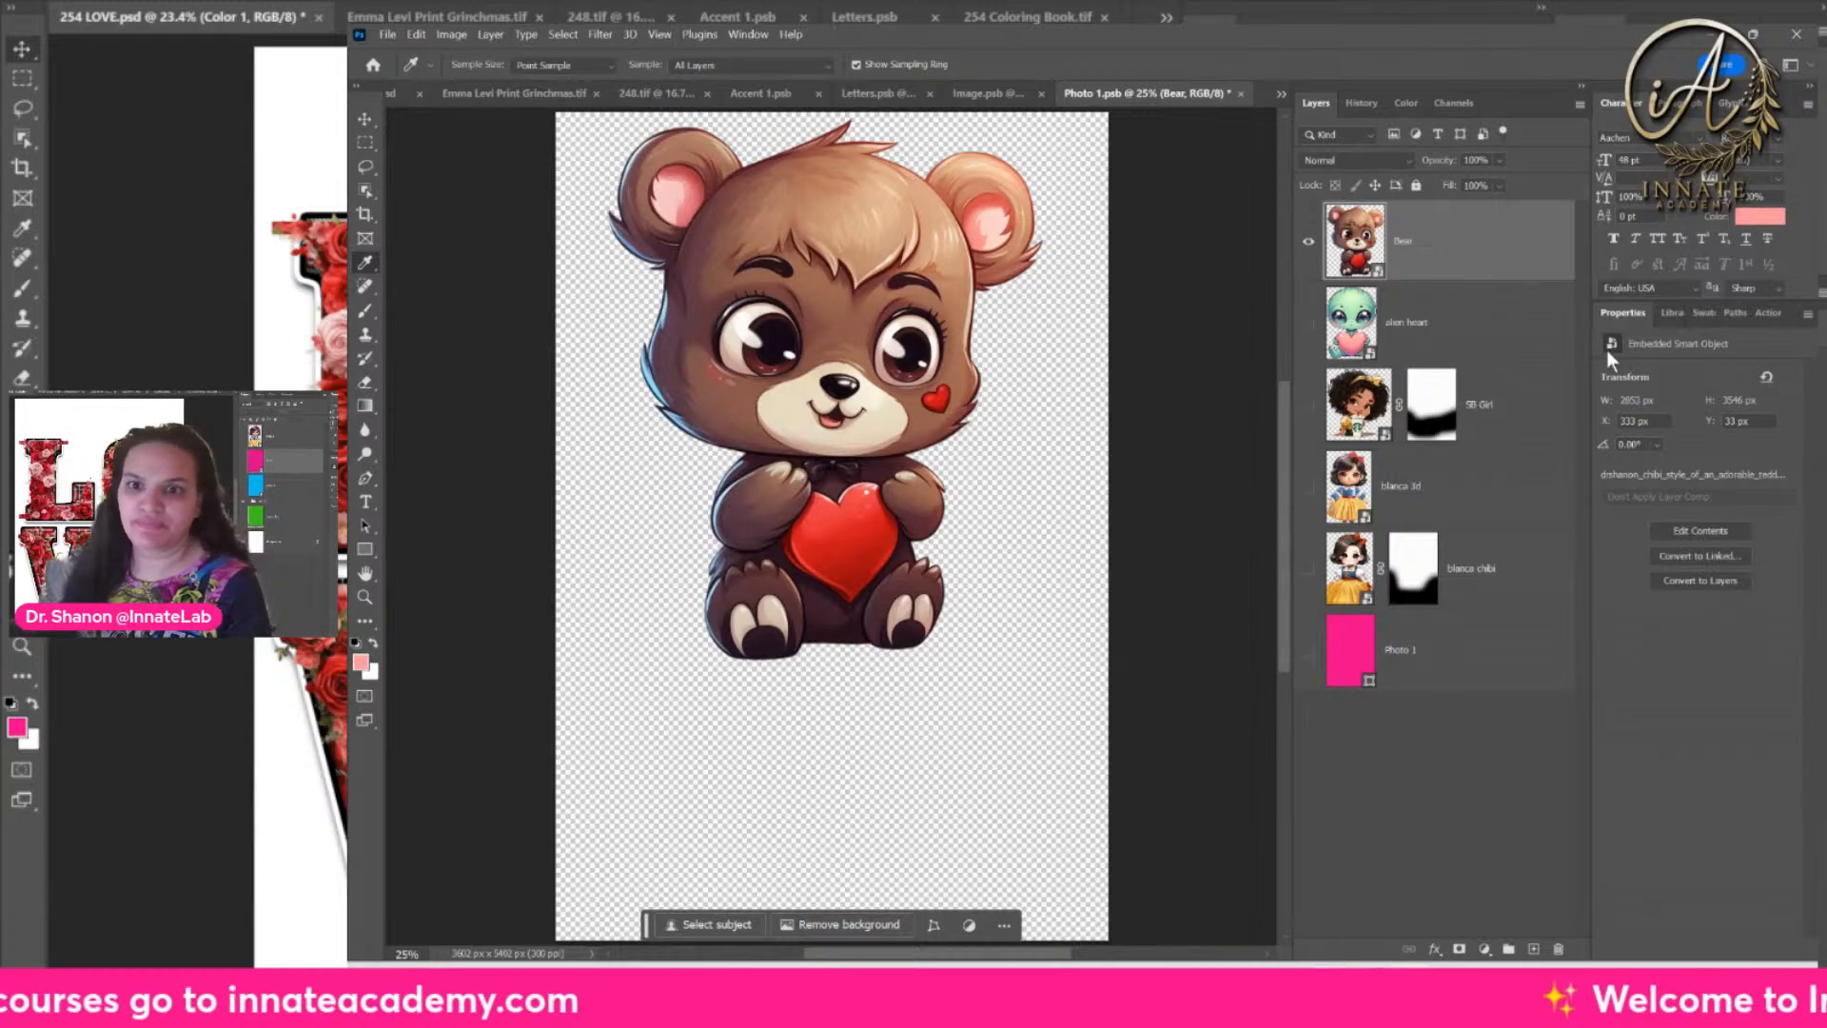
# Step: Close the Photo 1 smart object document and save its changes to update the LOVE template
pyautogui.click(1507, 403)
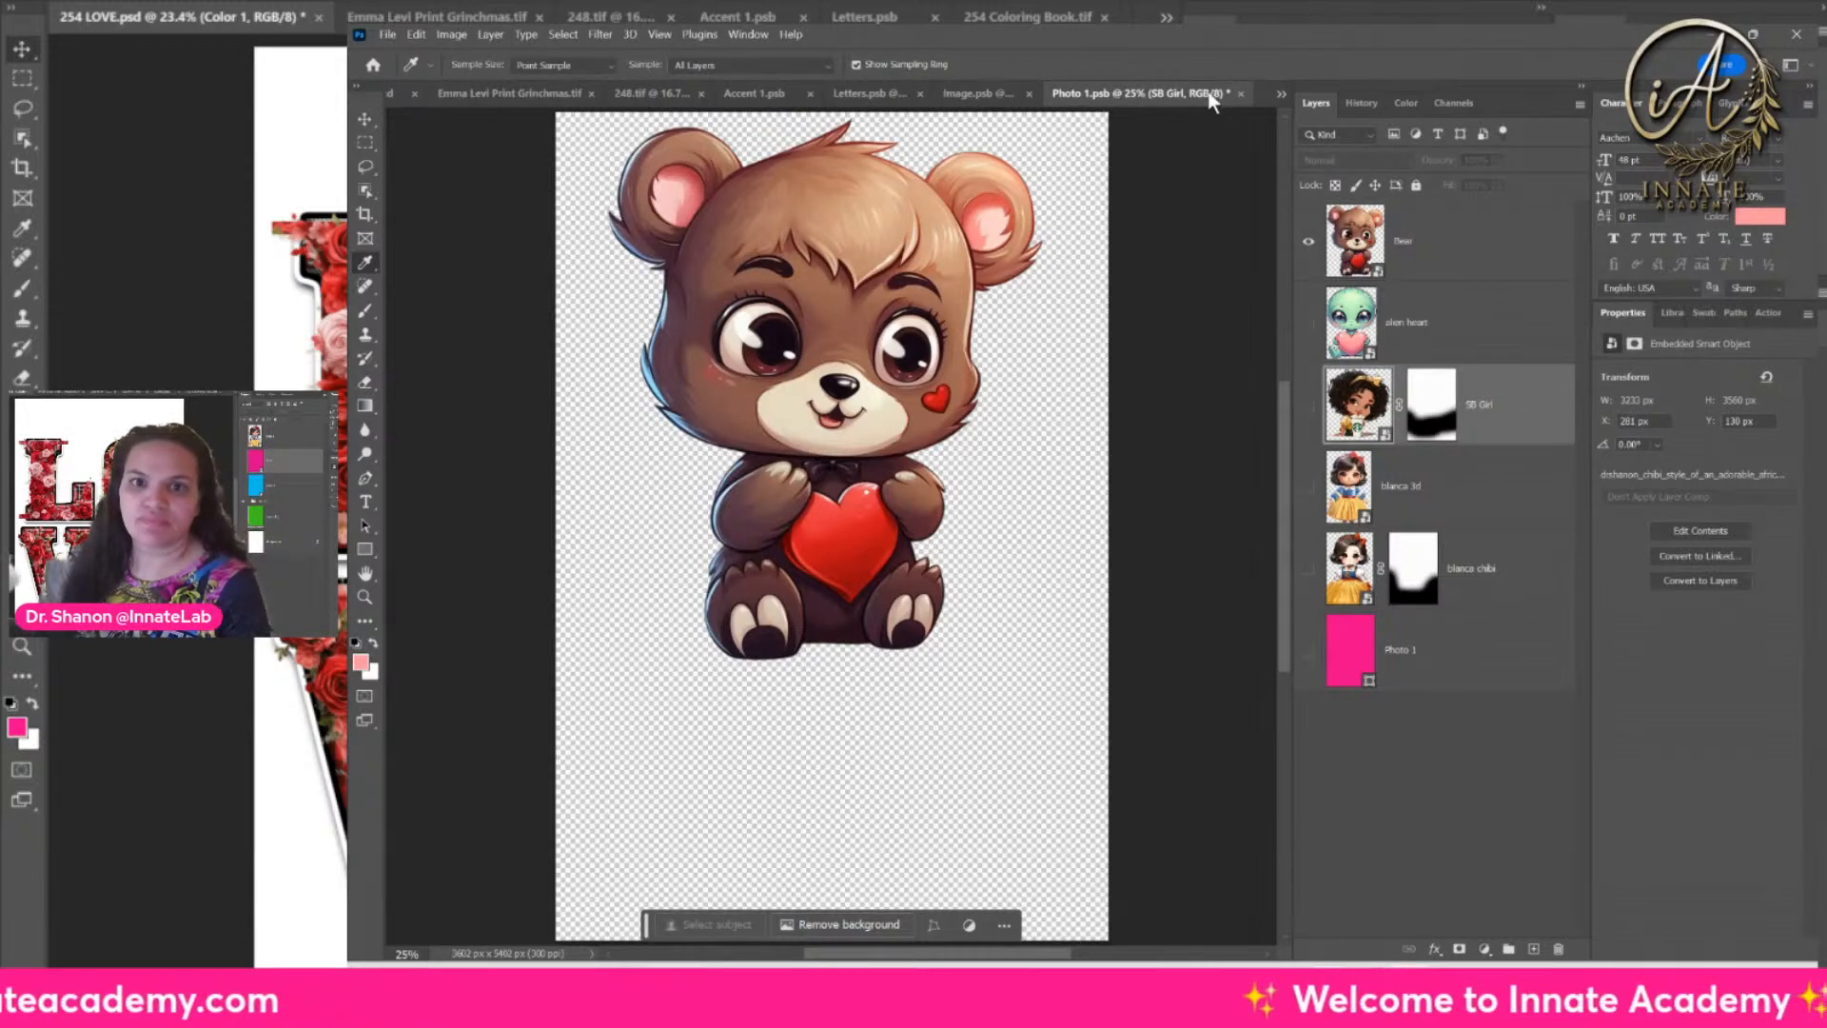
pyautogui.click(1239, 94)
pyautogui.press('Return')
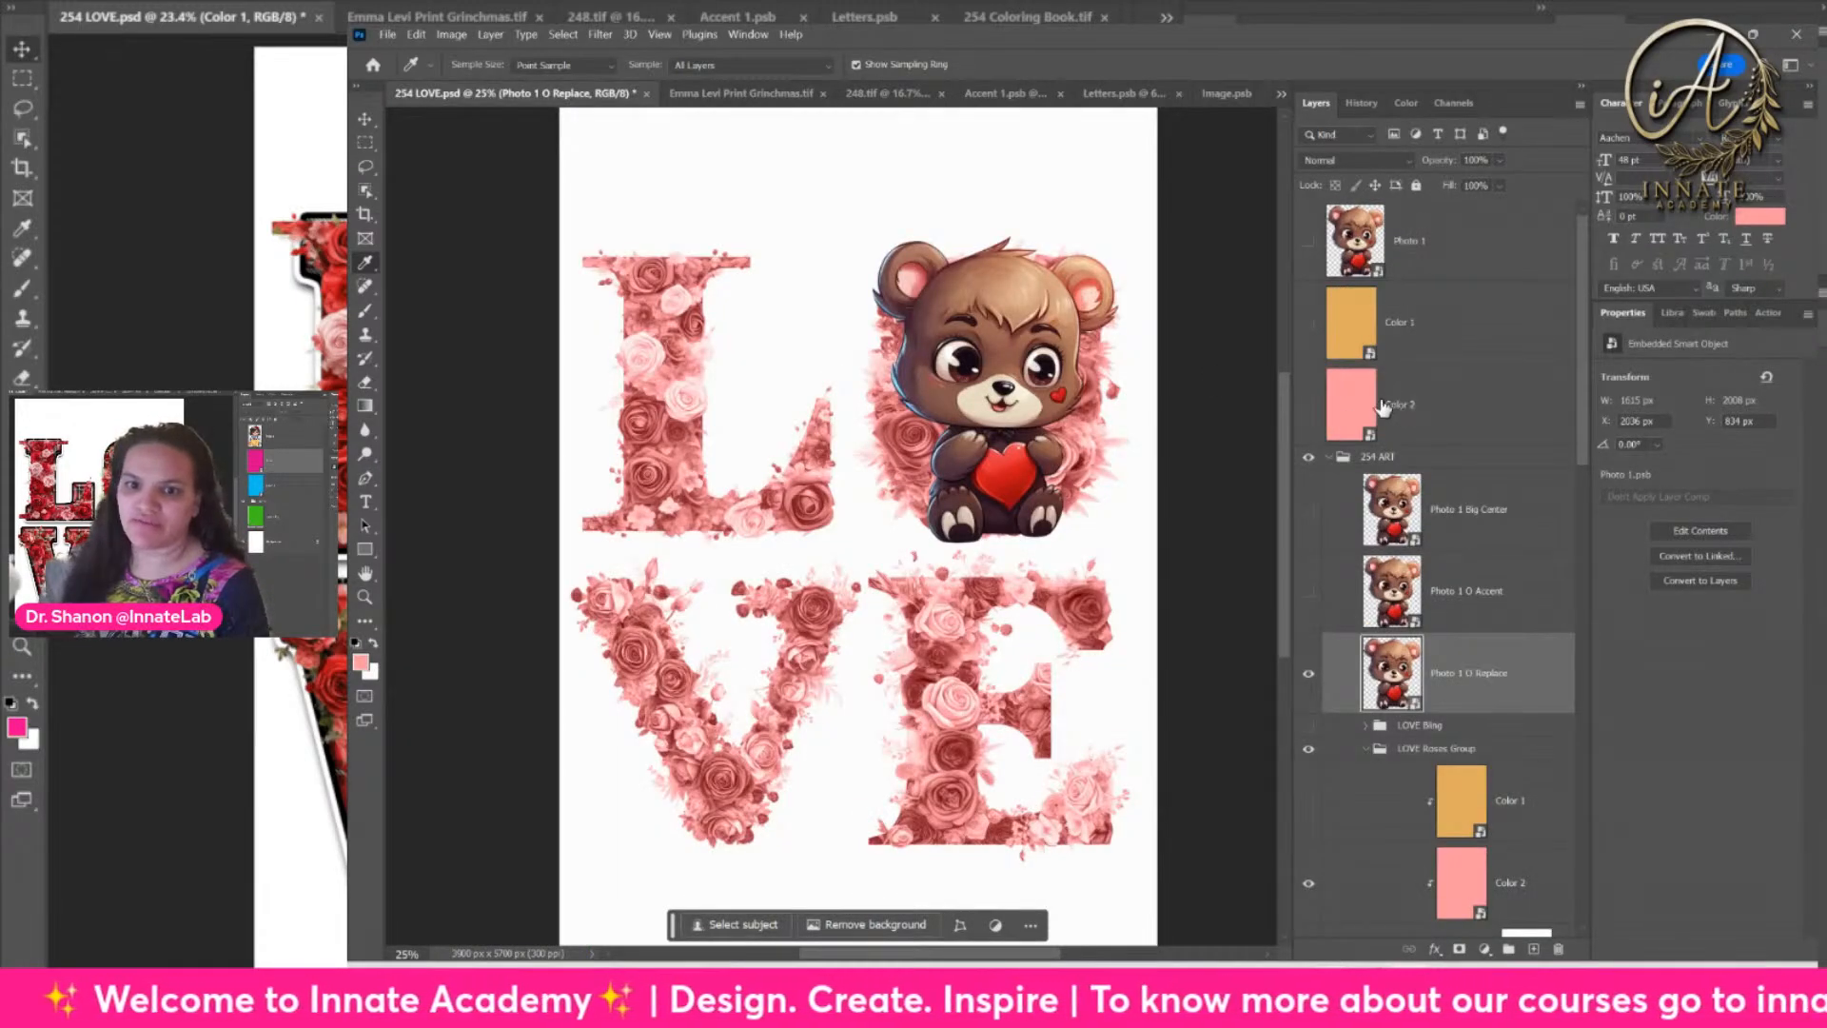
# Step: Hide Color 2 and Levels in both LOVE Roses Group and LOVE Text, and show LOVE Text with its plaid Pattern Fill 1
pyautogui.scroll(-4, 1304, 396)
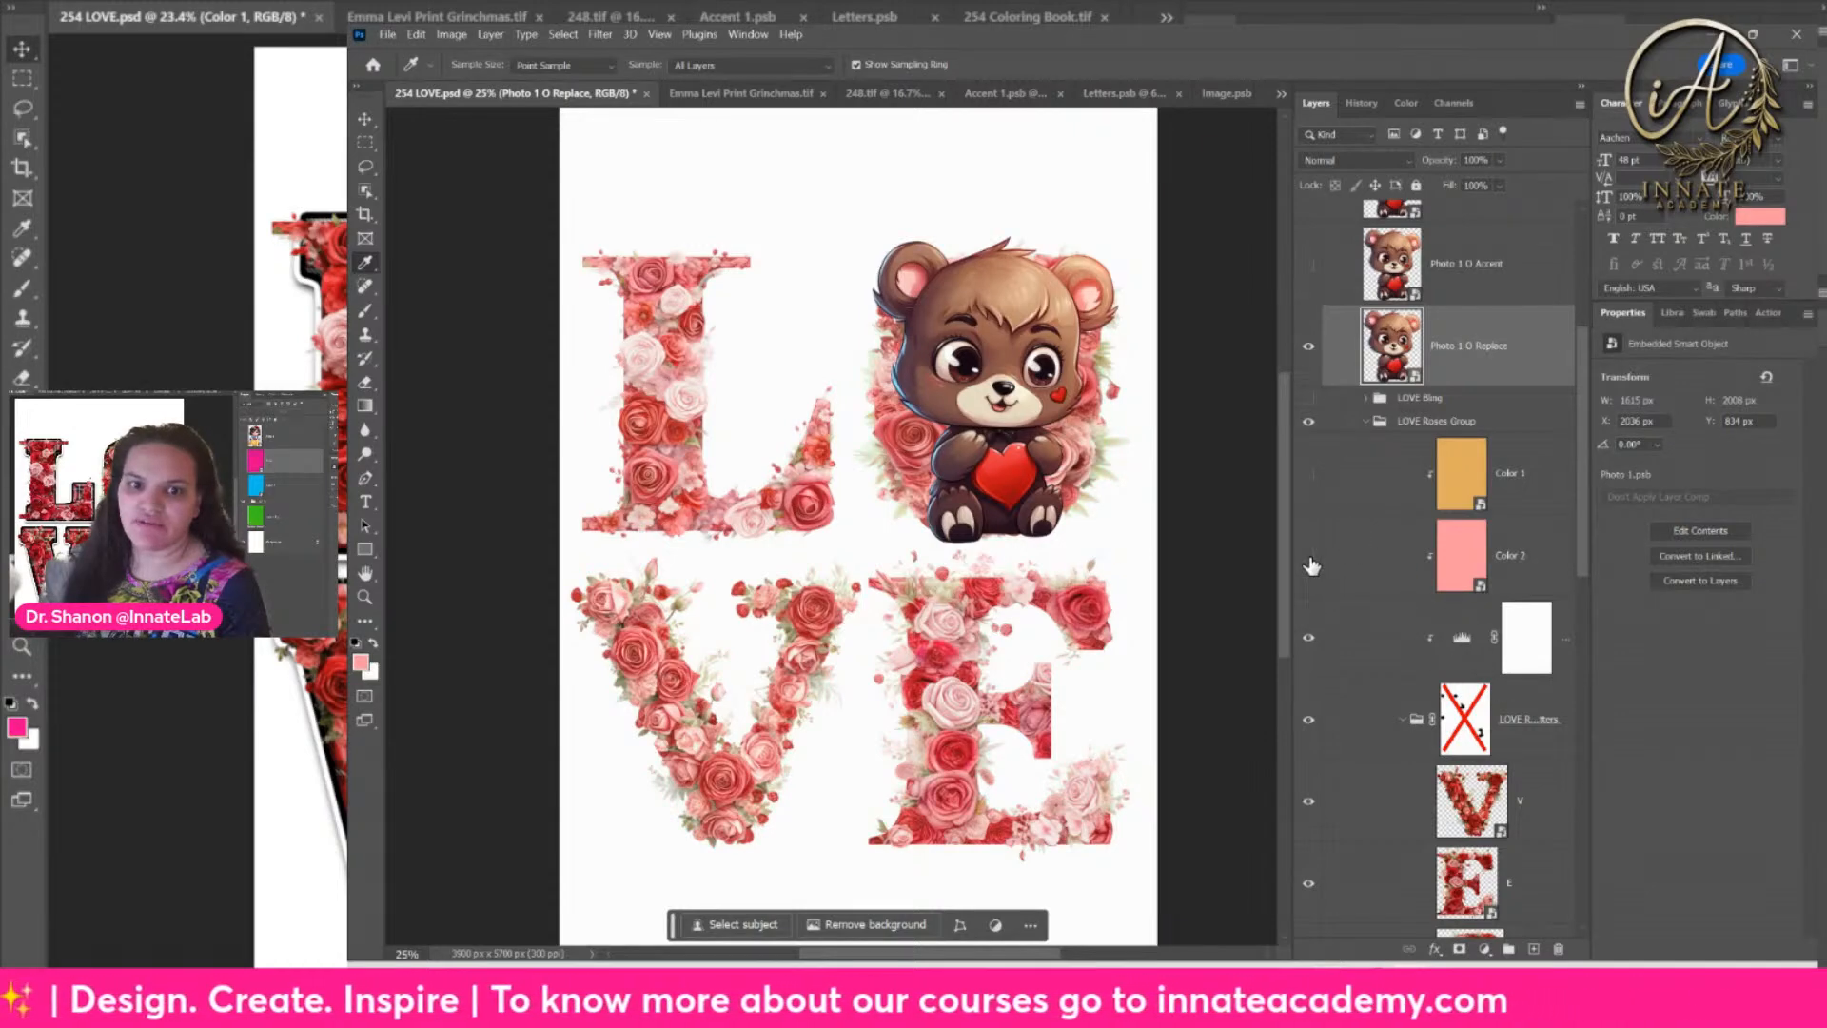
pyautogui.click(1309, 637)
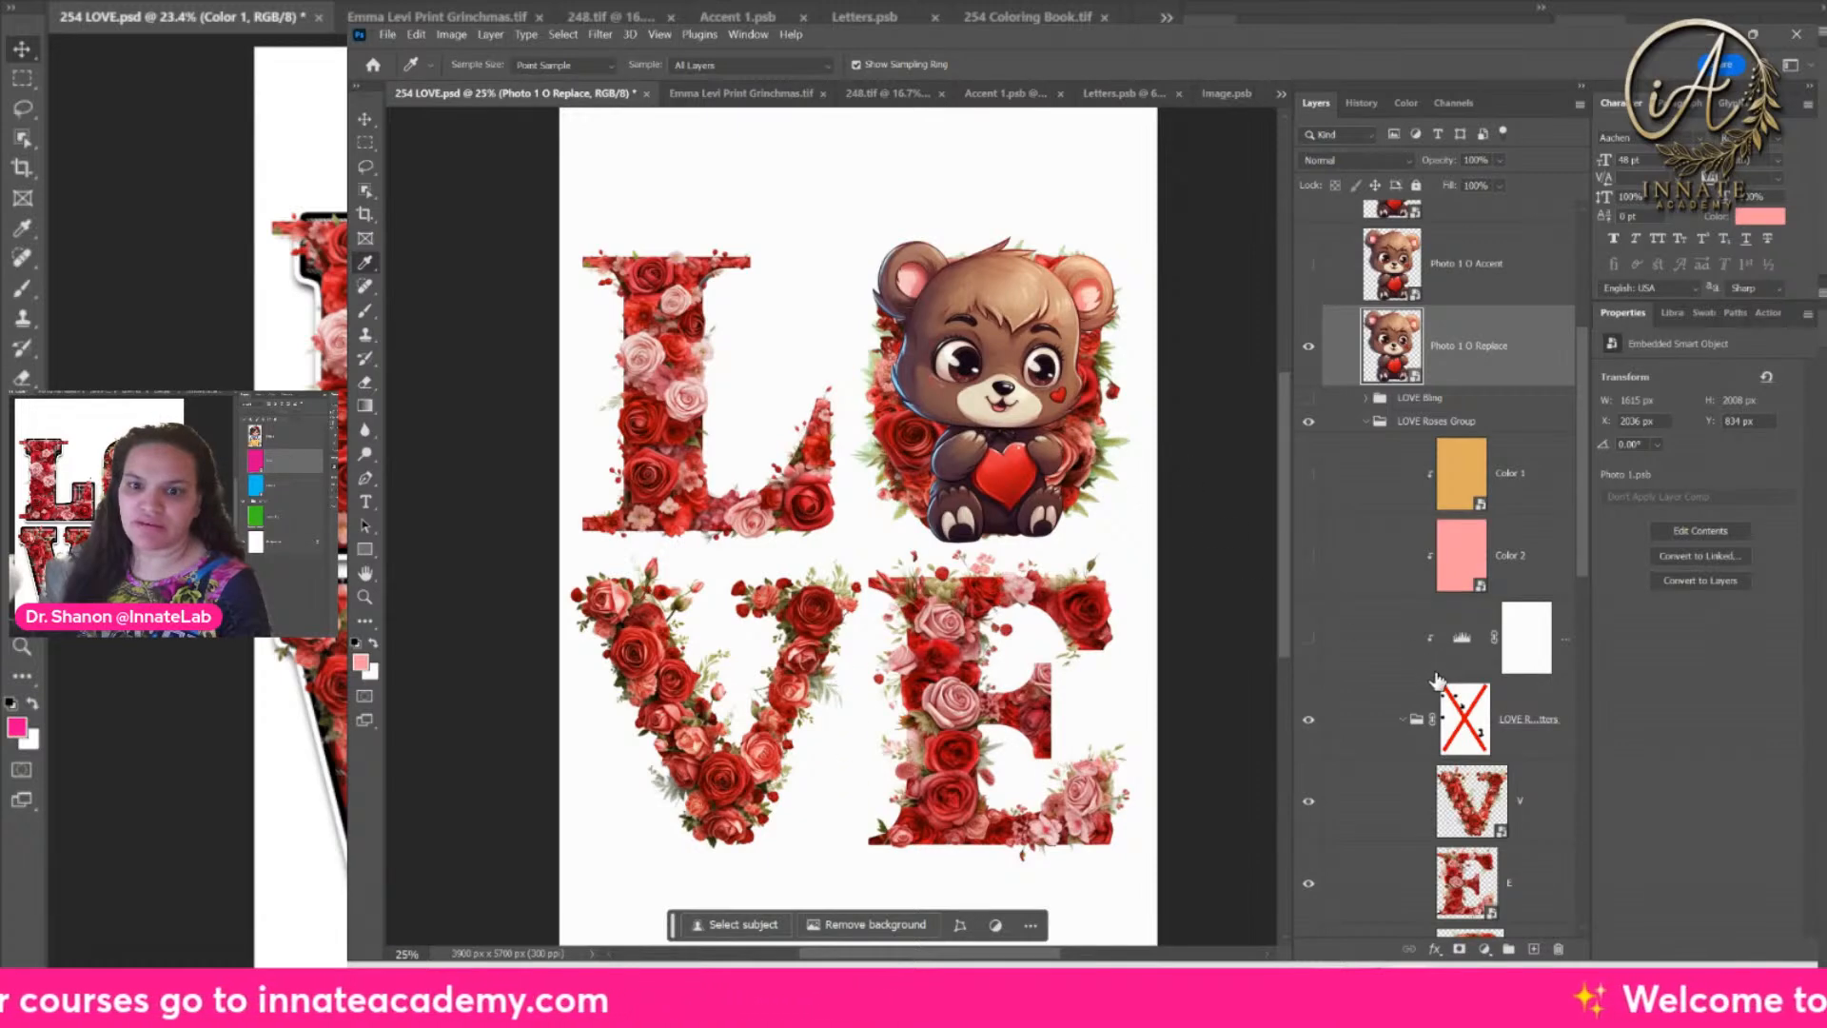
pyautogui.scroll(-7, 1437, 675)
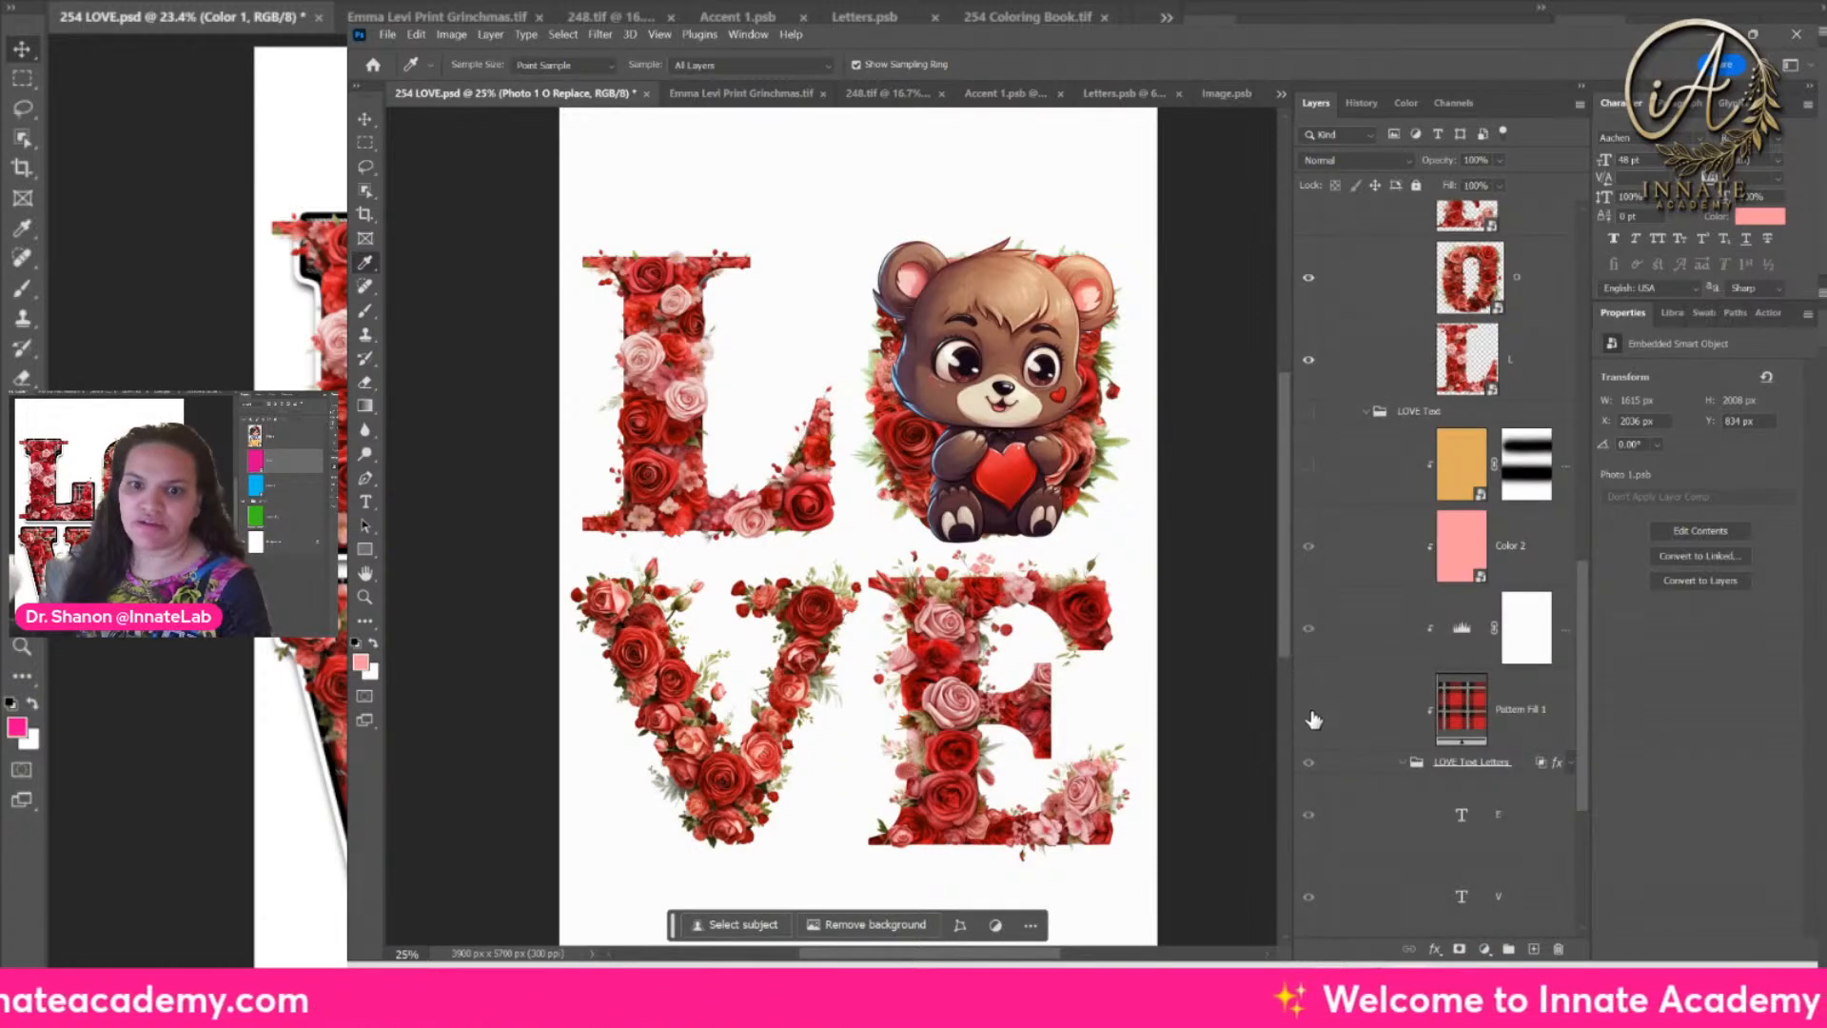
pyautogui.click(1310, 714)
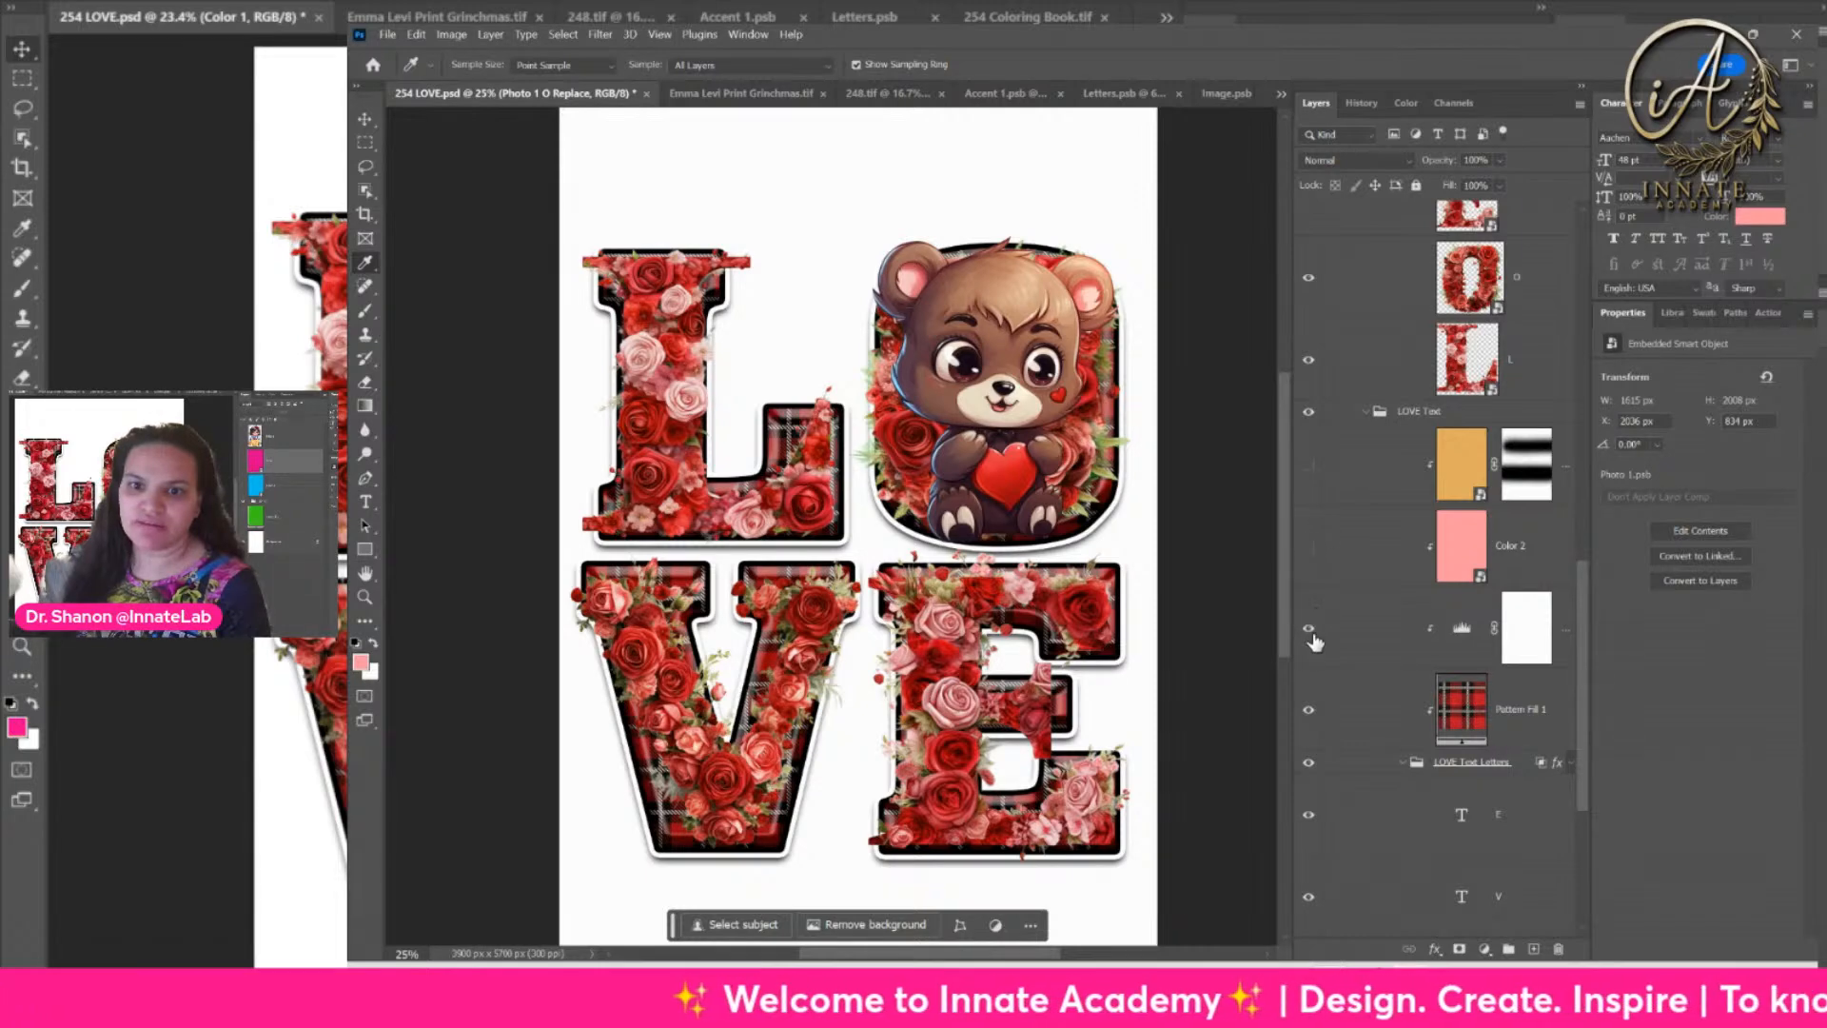
pyautogui.click(1310, 632)
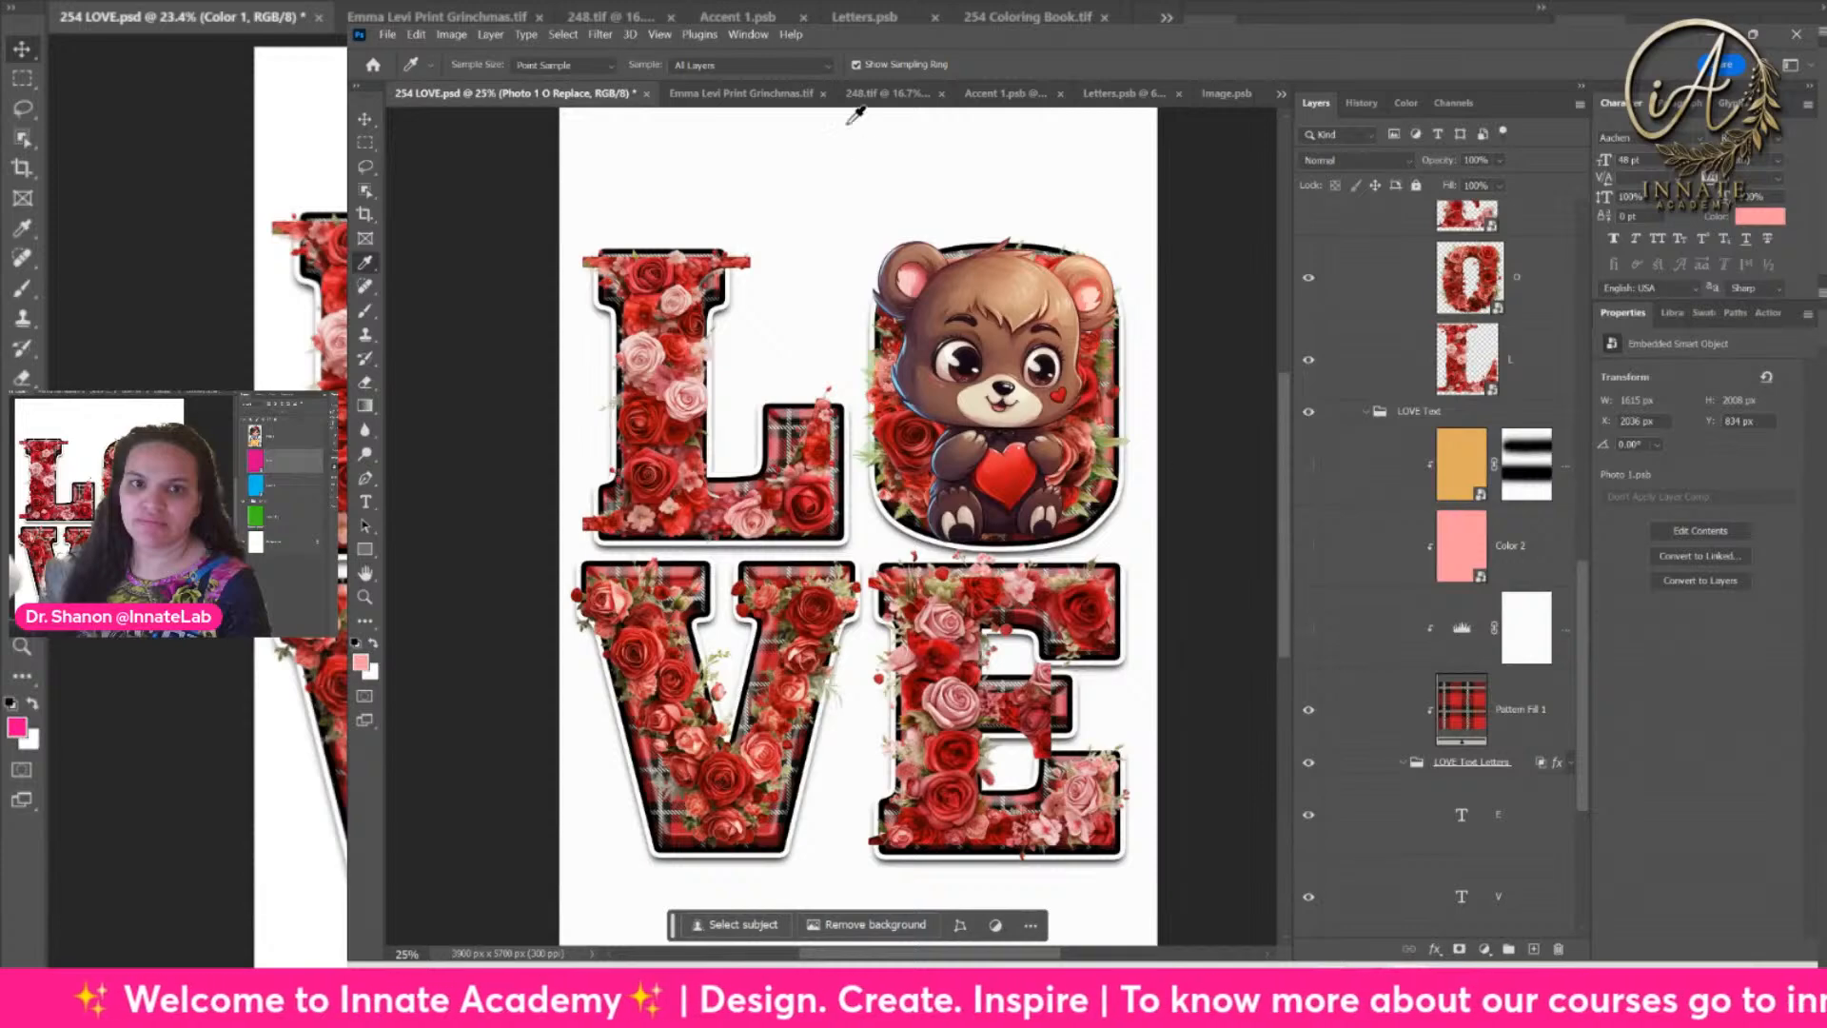
# Step: Export the 254 ART group as a PNG named "254 ART-6.png" in the 254 folder
pyautogui.scroll(5, 1396, 322)
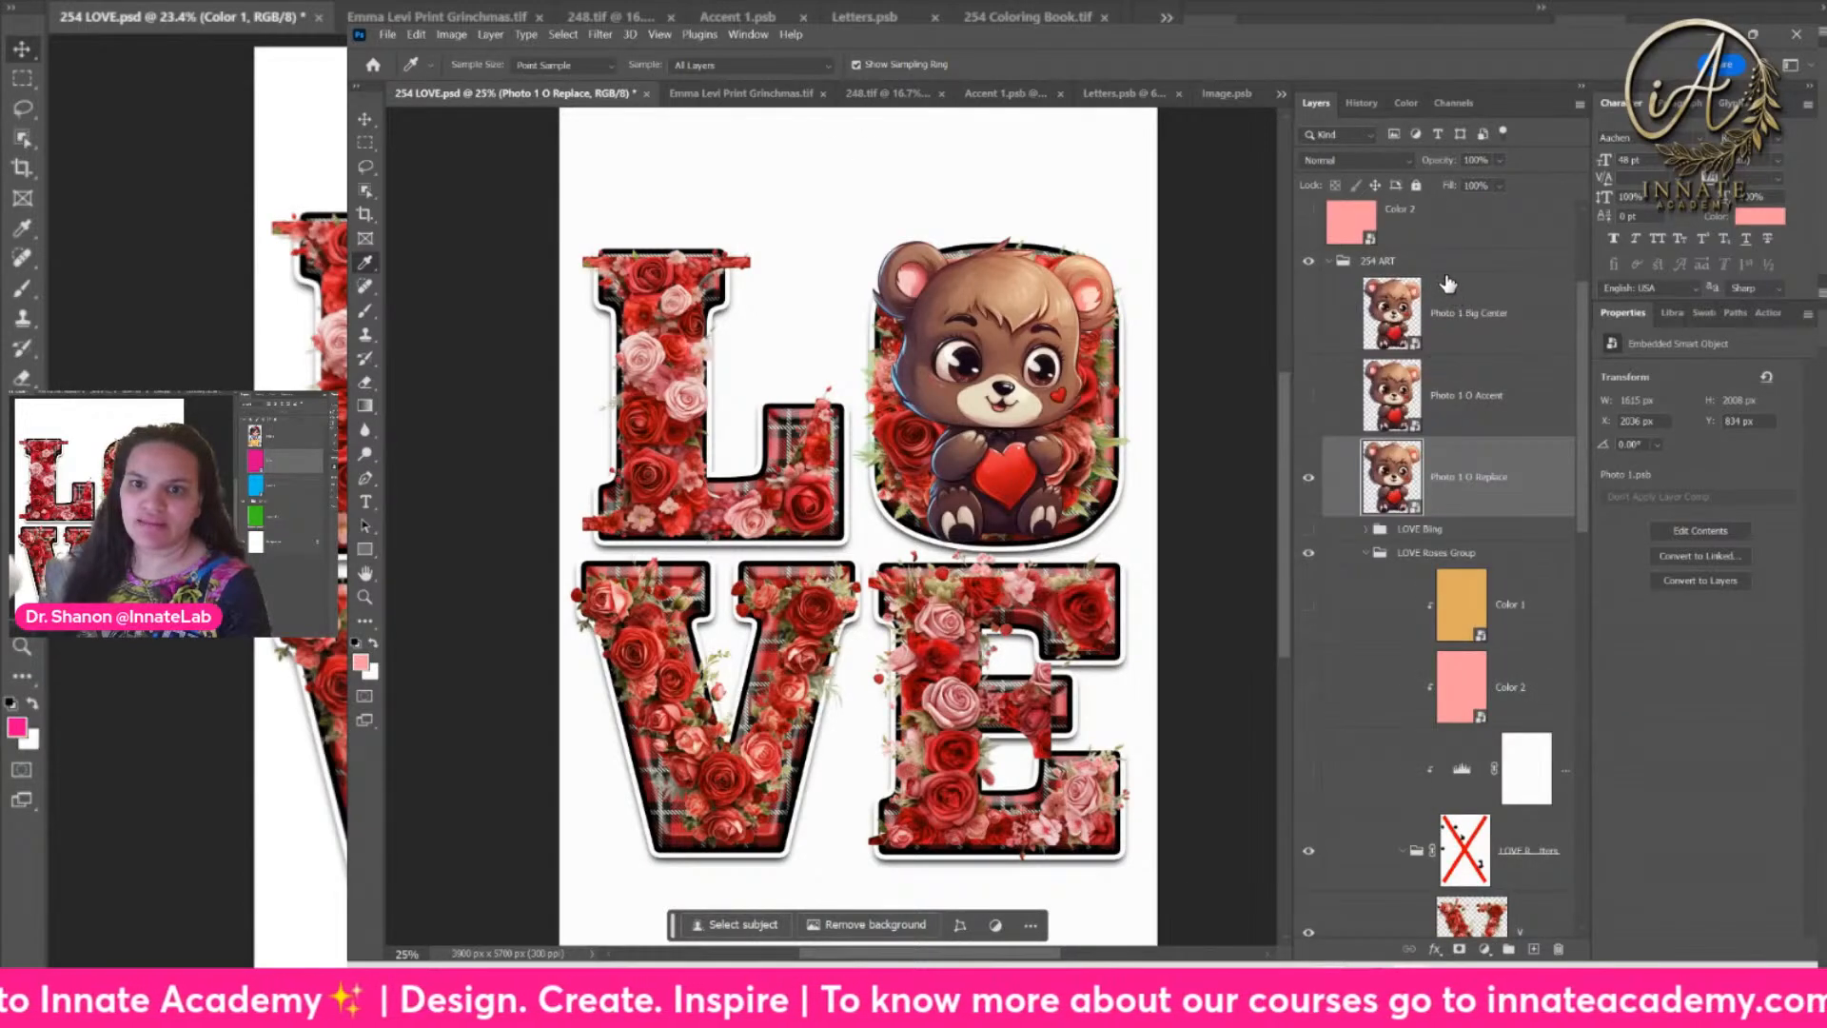
pyautogui.rightClick(1443, 260)
pyautogui.click(1573, 278)
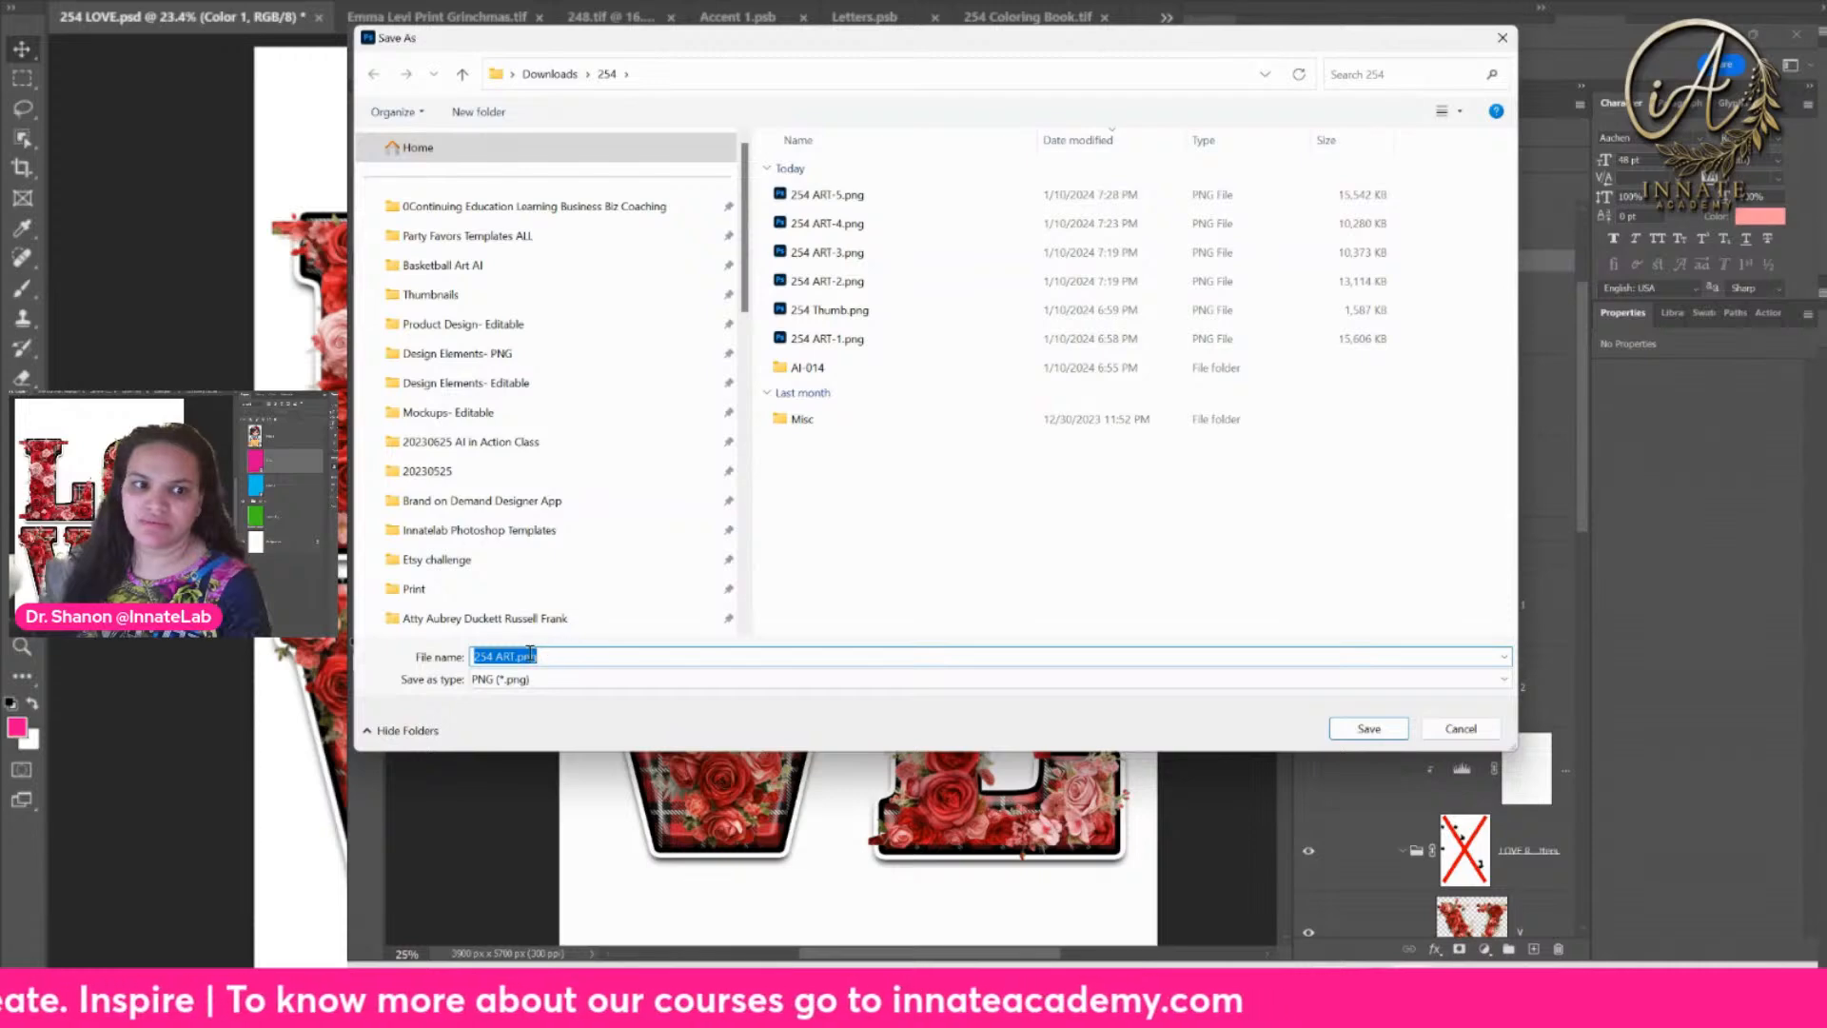
pyautogui.click(517, 657)
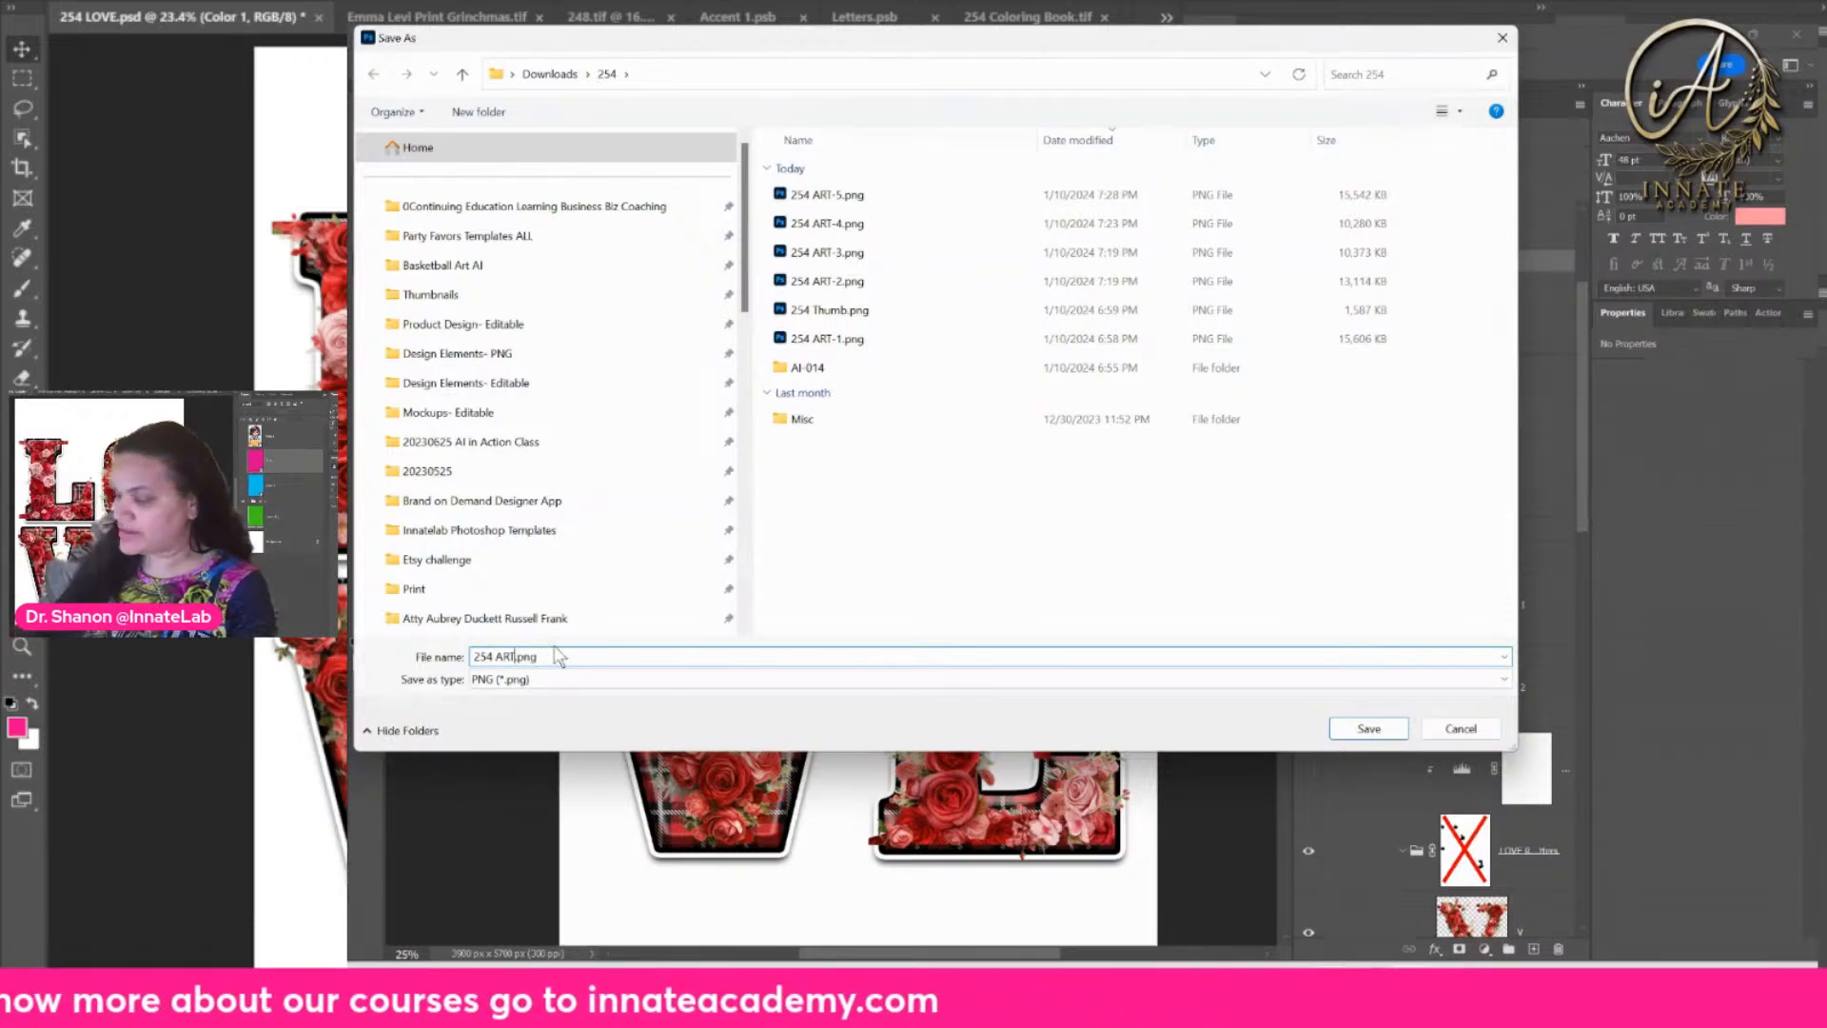
pyautogui.write('-6')
pyautogui.press('Return')
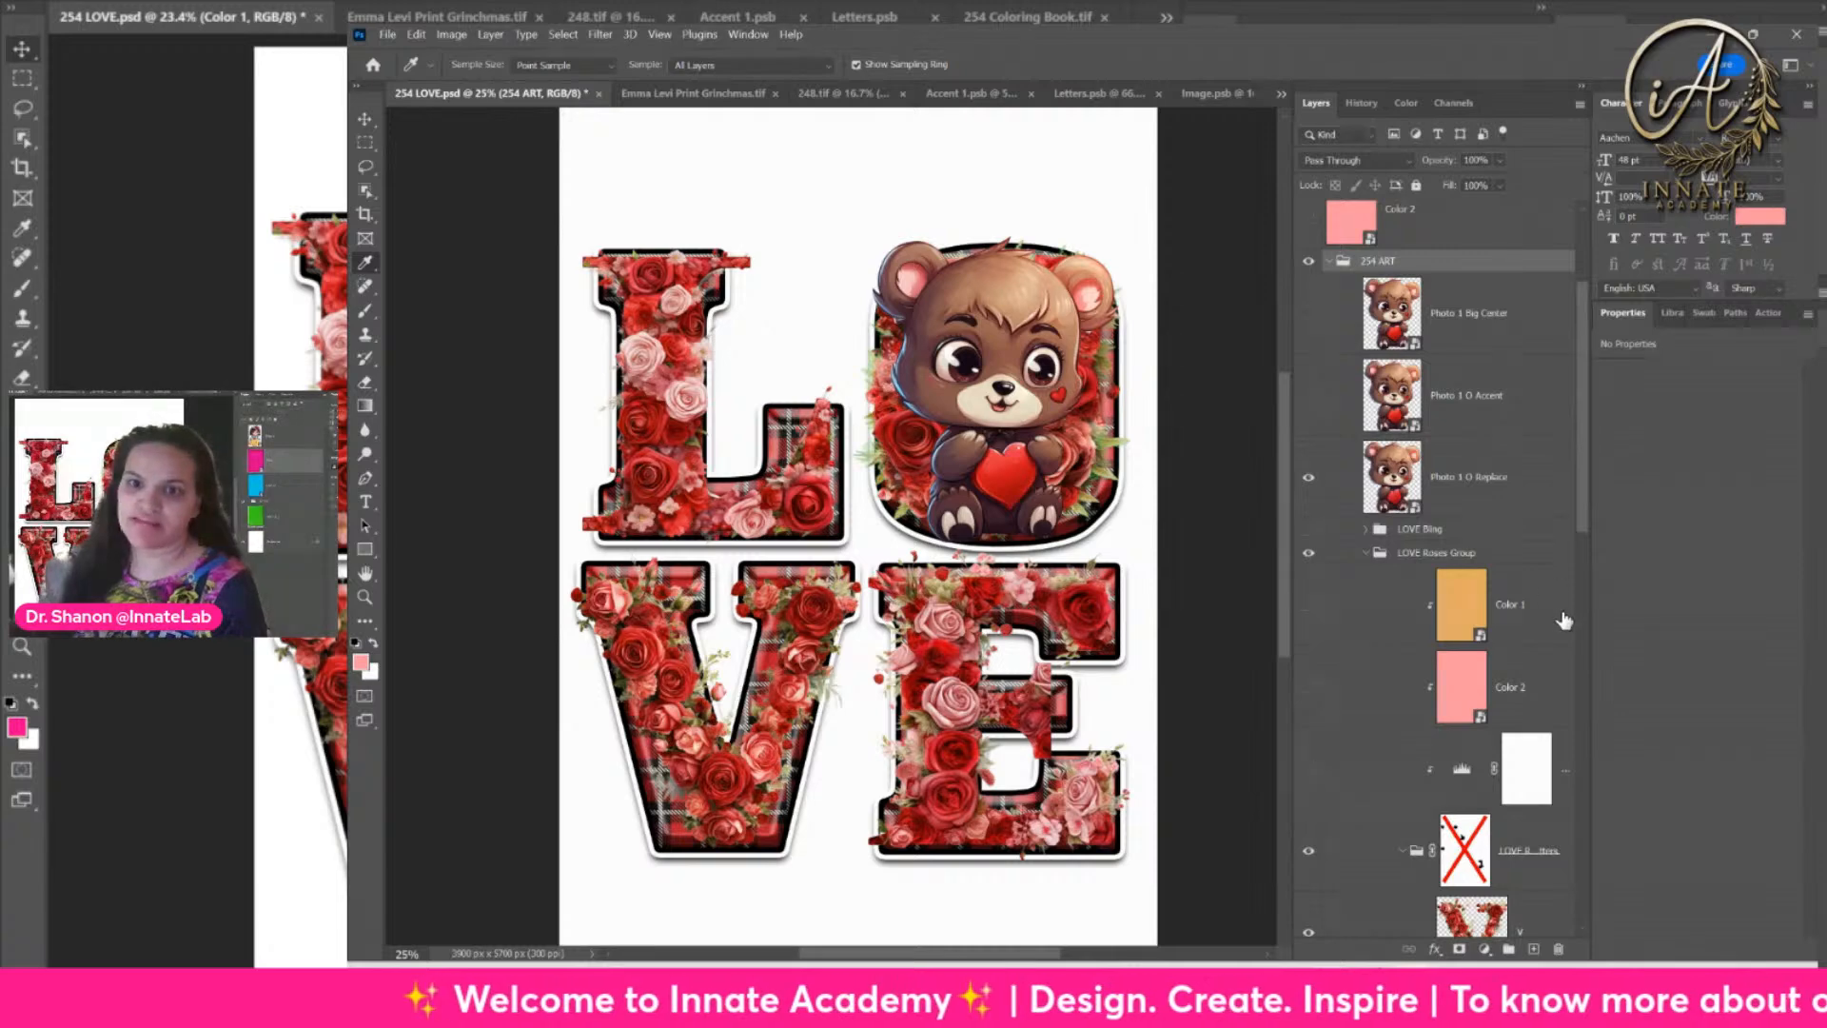
# Step: Select the LOVE Roses Letters group from the artwork and enable its disabled layer mask
pyautogui.click(364, 118)
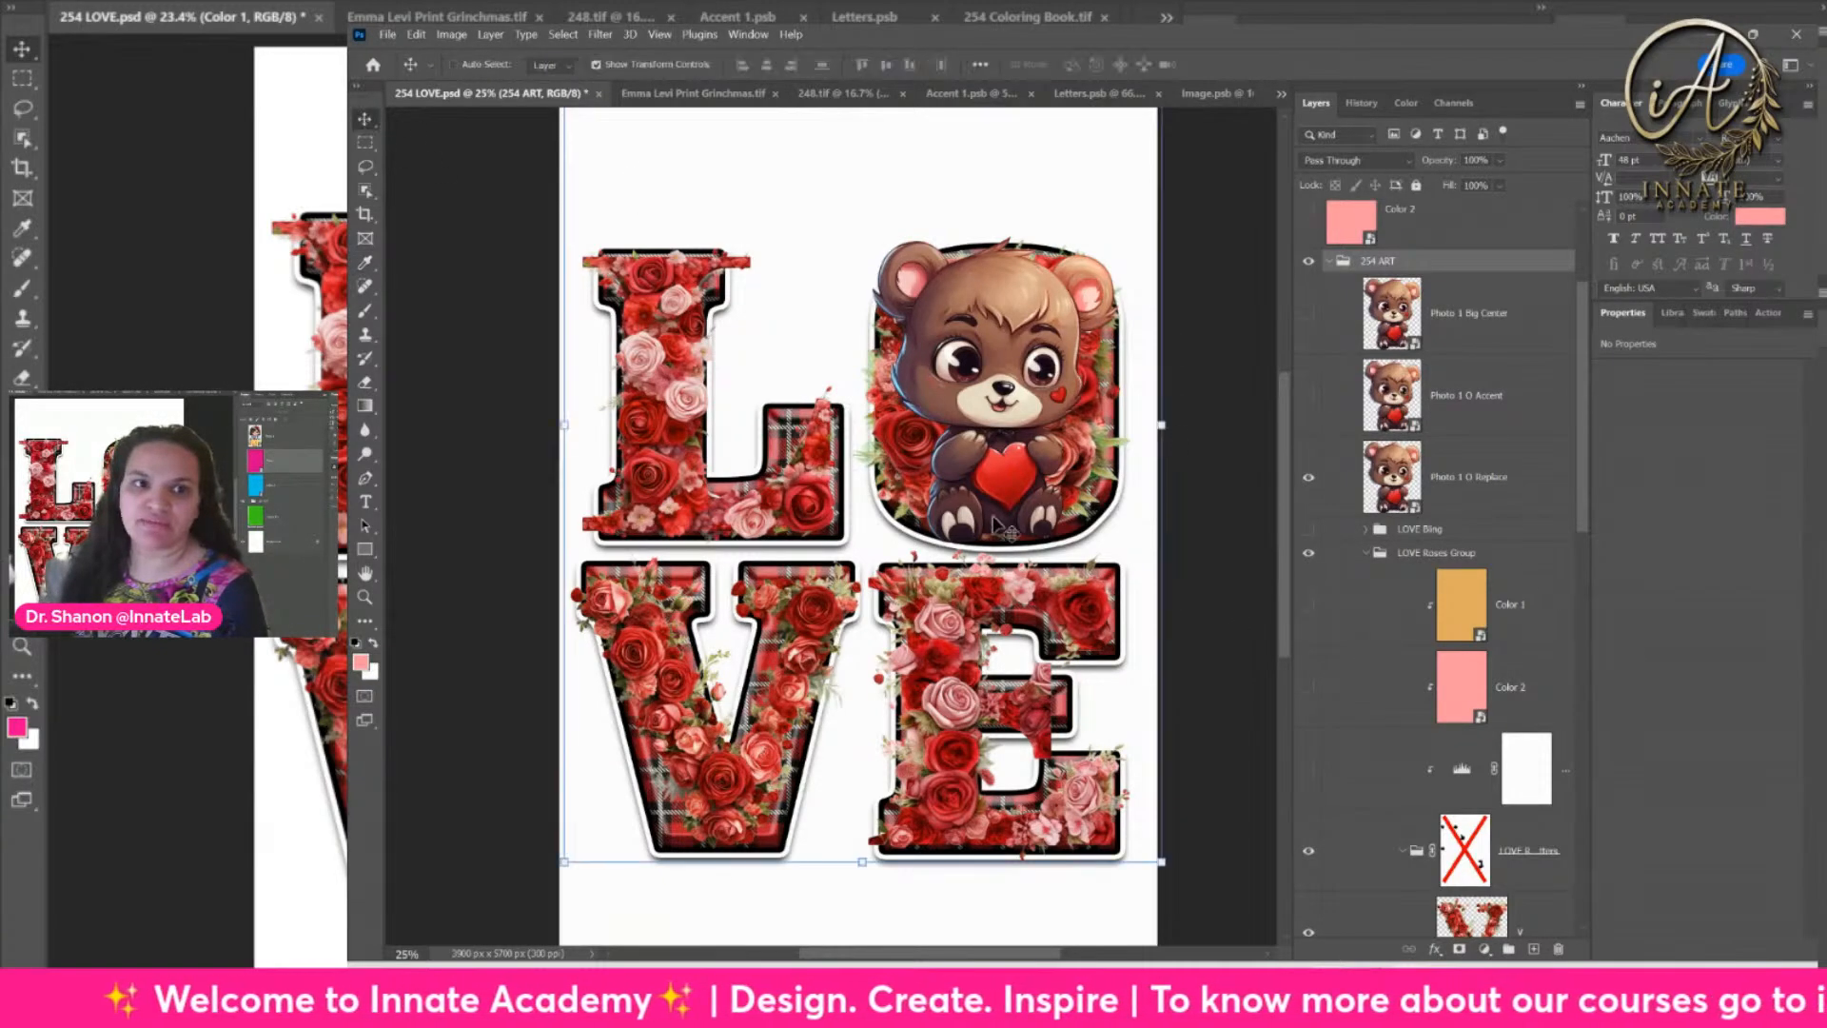
pyautogui.rightClick(1031, 712)
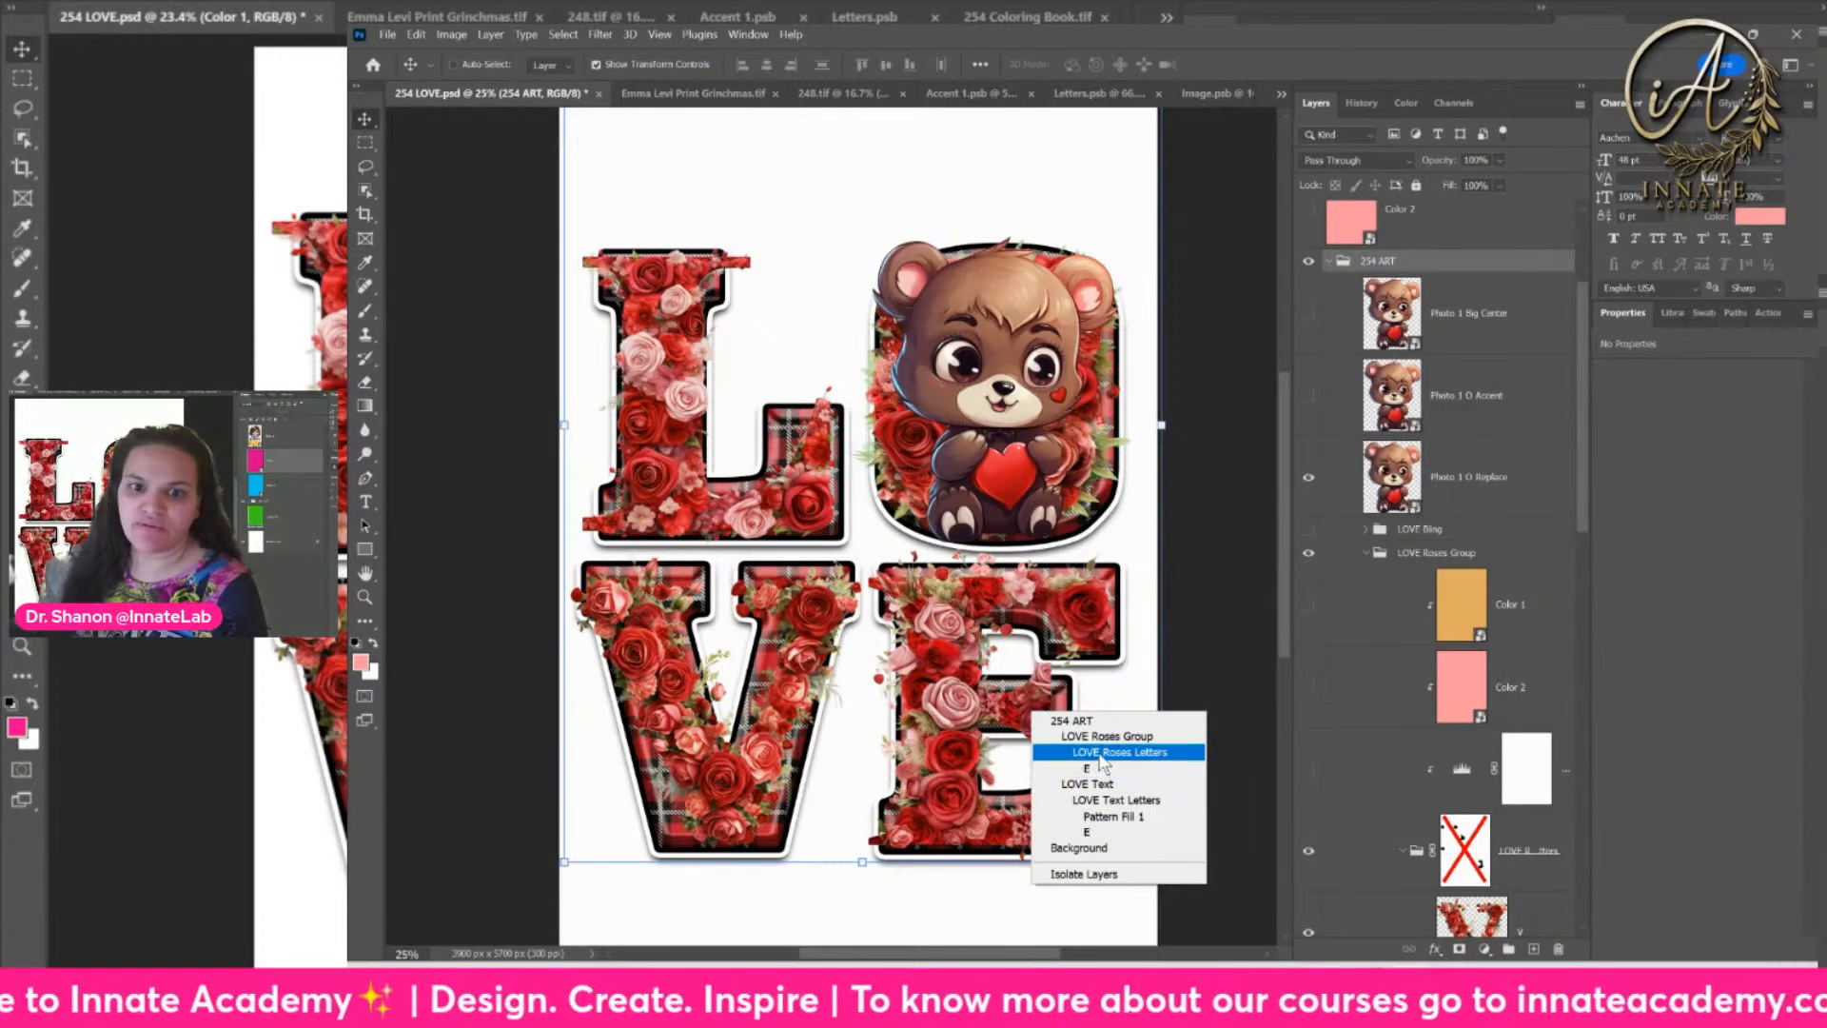
pyautogui.click(1104, 753)
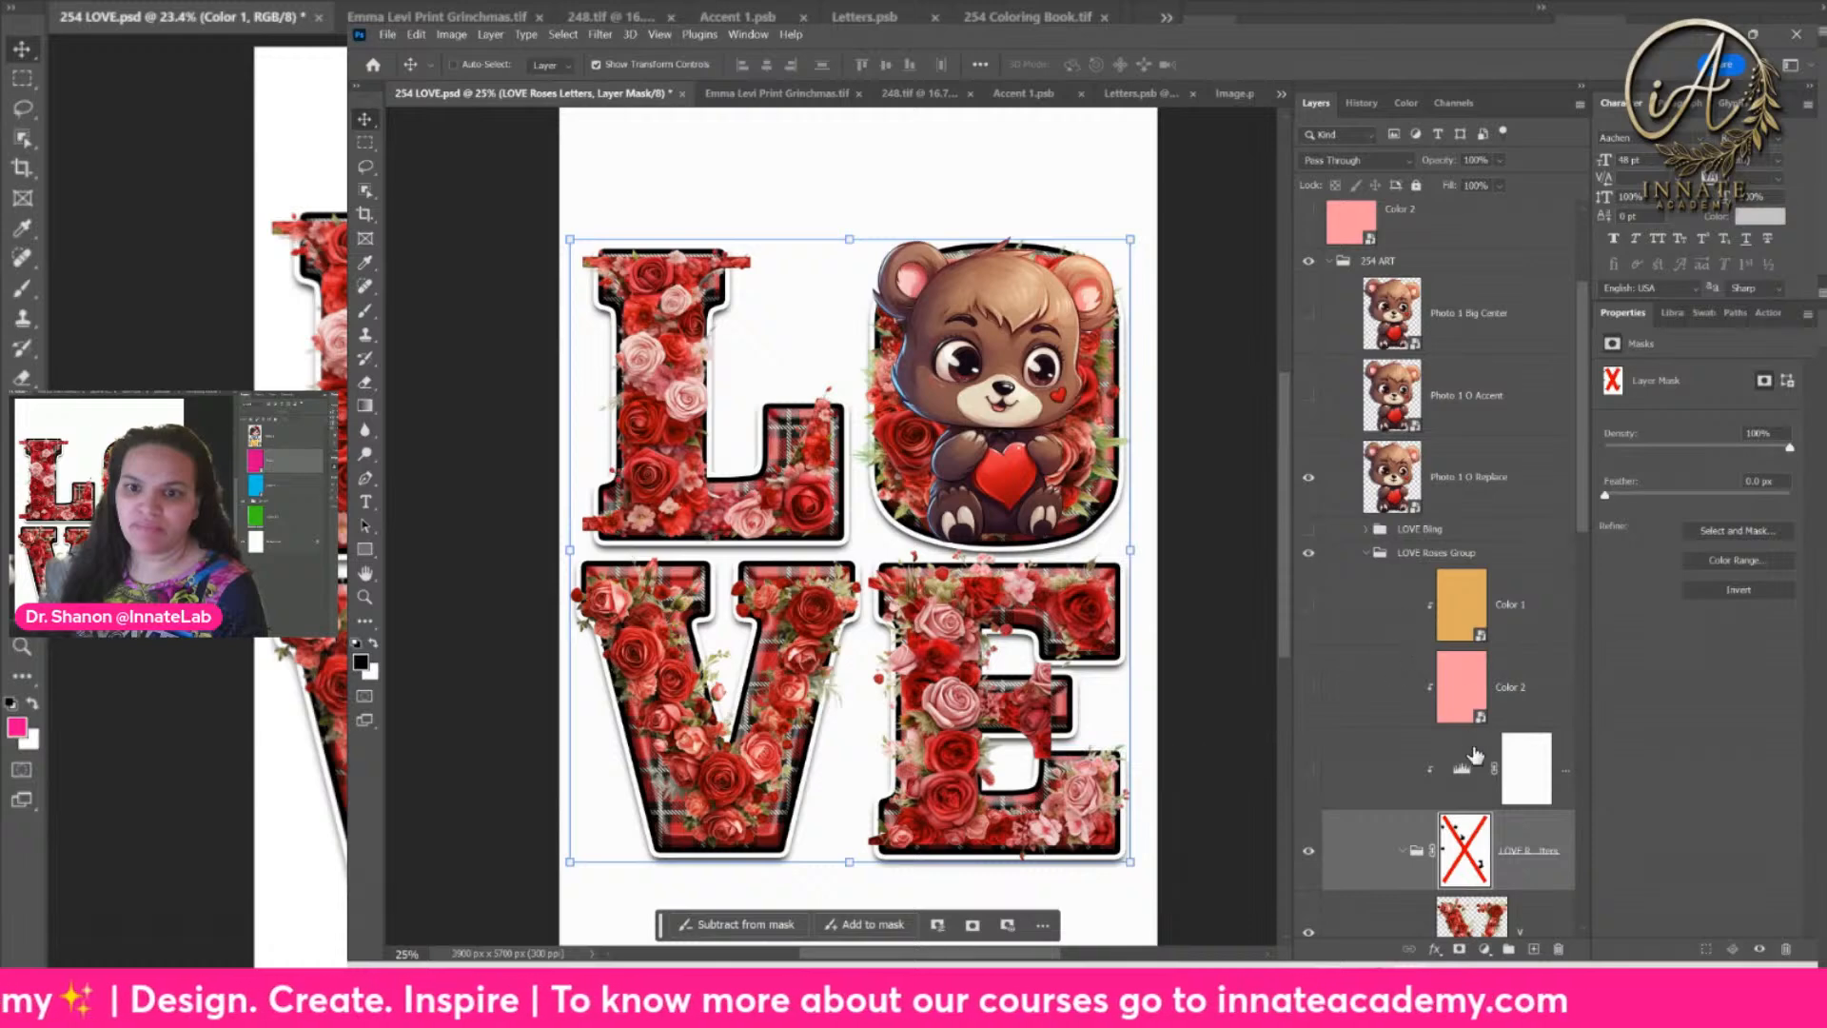
pyautogui.keyDown('shift'); pyautogui.click(1477, 818); pyautogui.keyUp('shift')
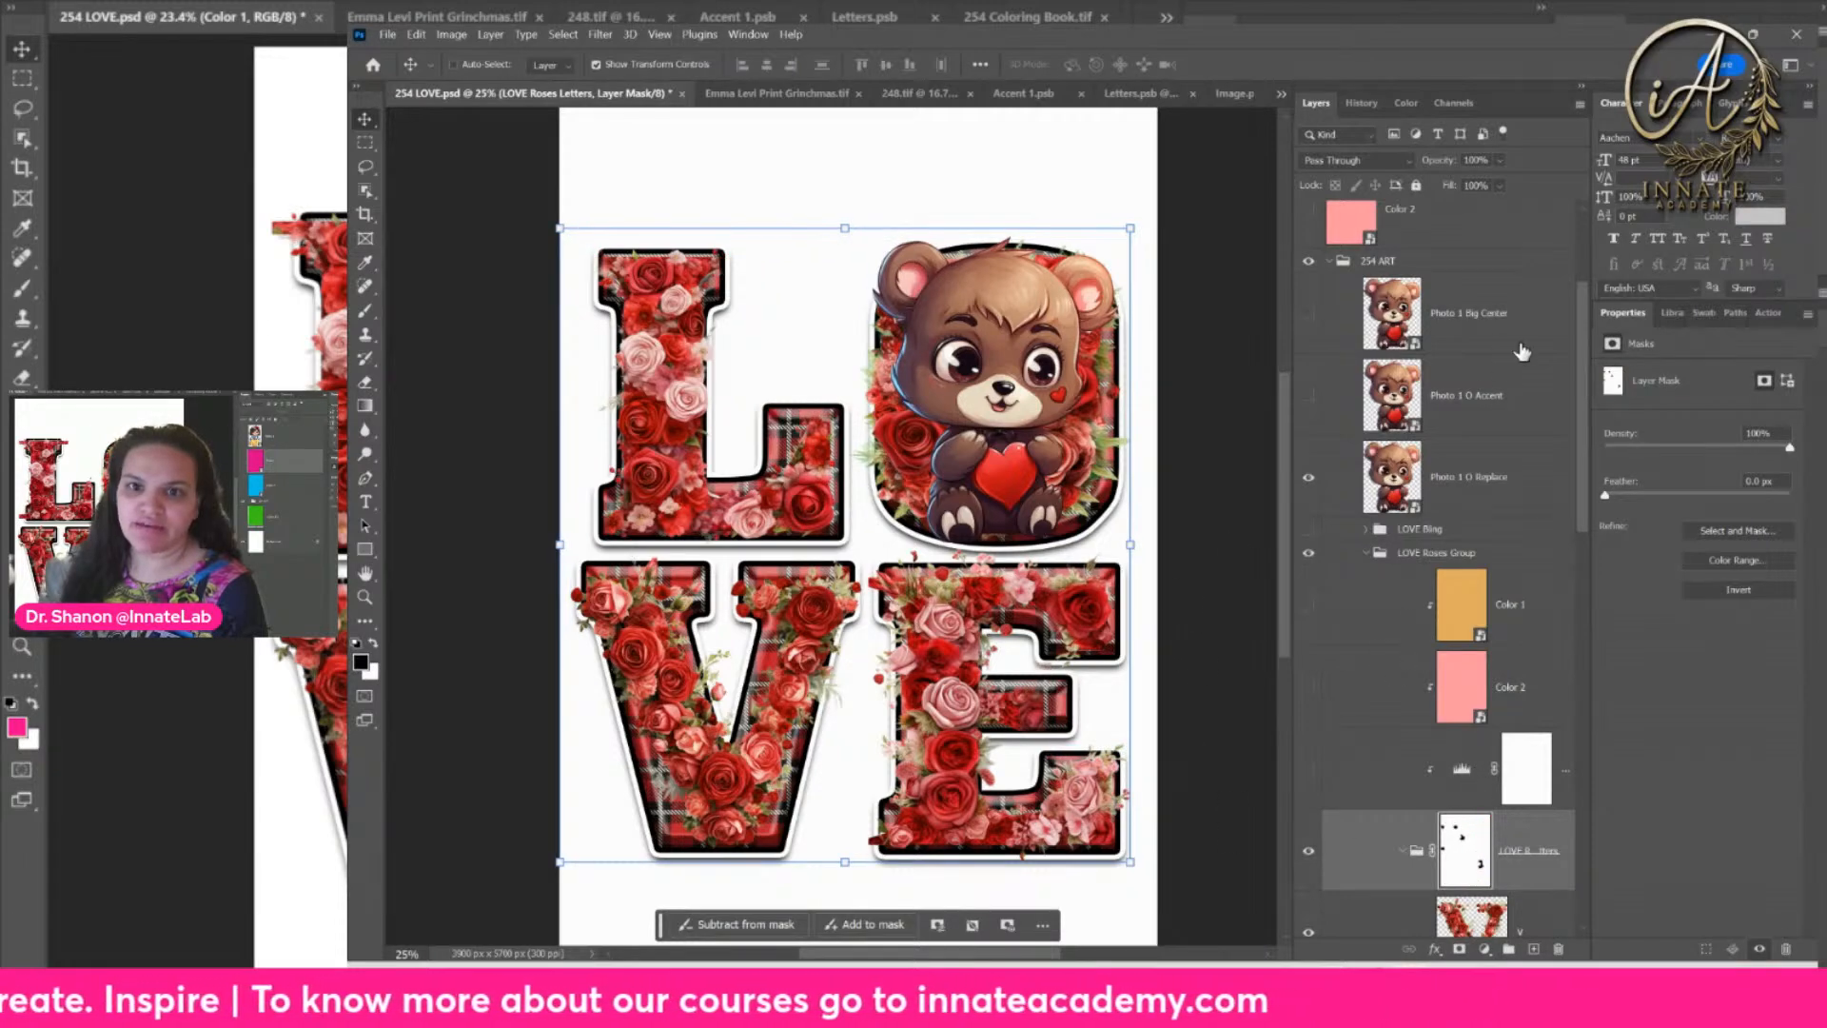
# Step: Export the 254 ART group as PNG again, switching the file list to thumbnails and replacing the existing "254 ART-6.png"
pyautogui.click(1453, 258)
pyautogui.rightClick(1453, 259)
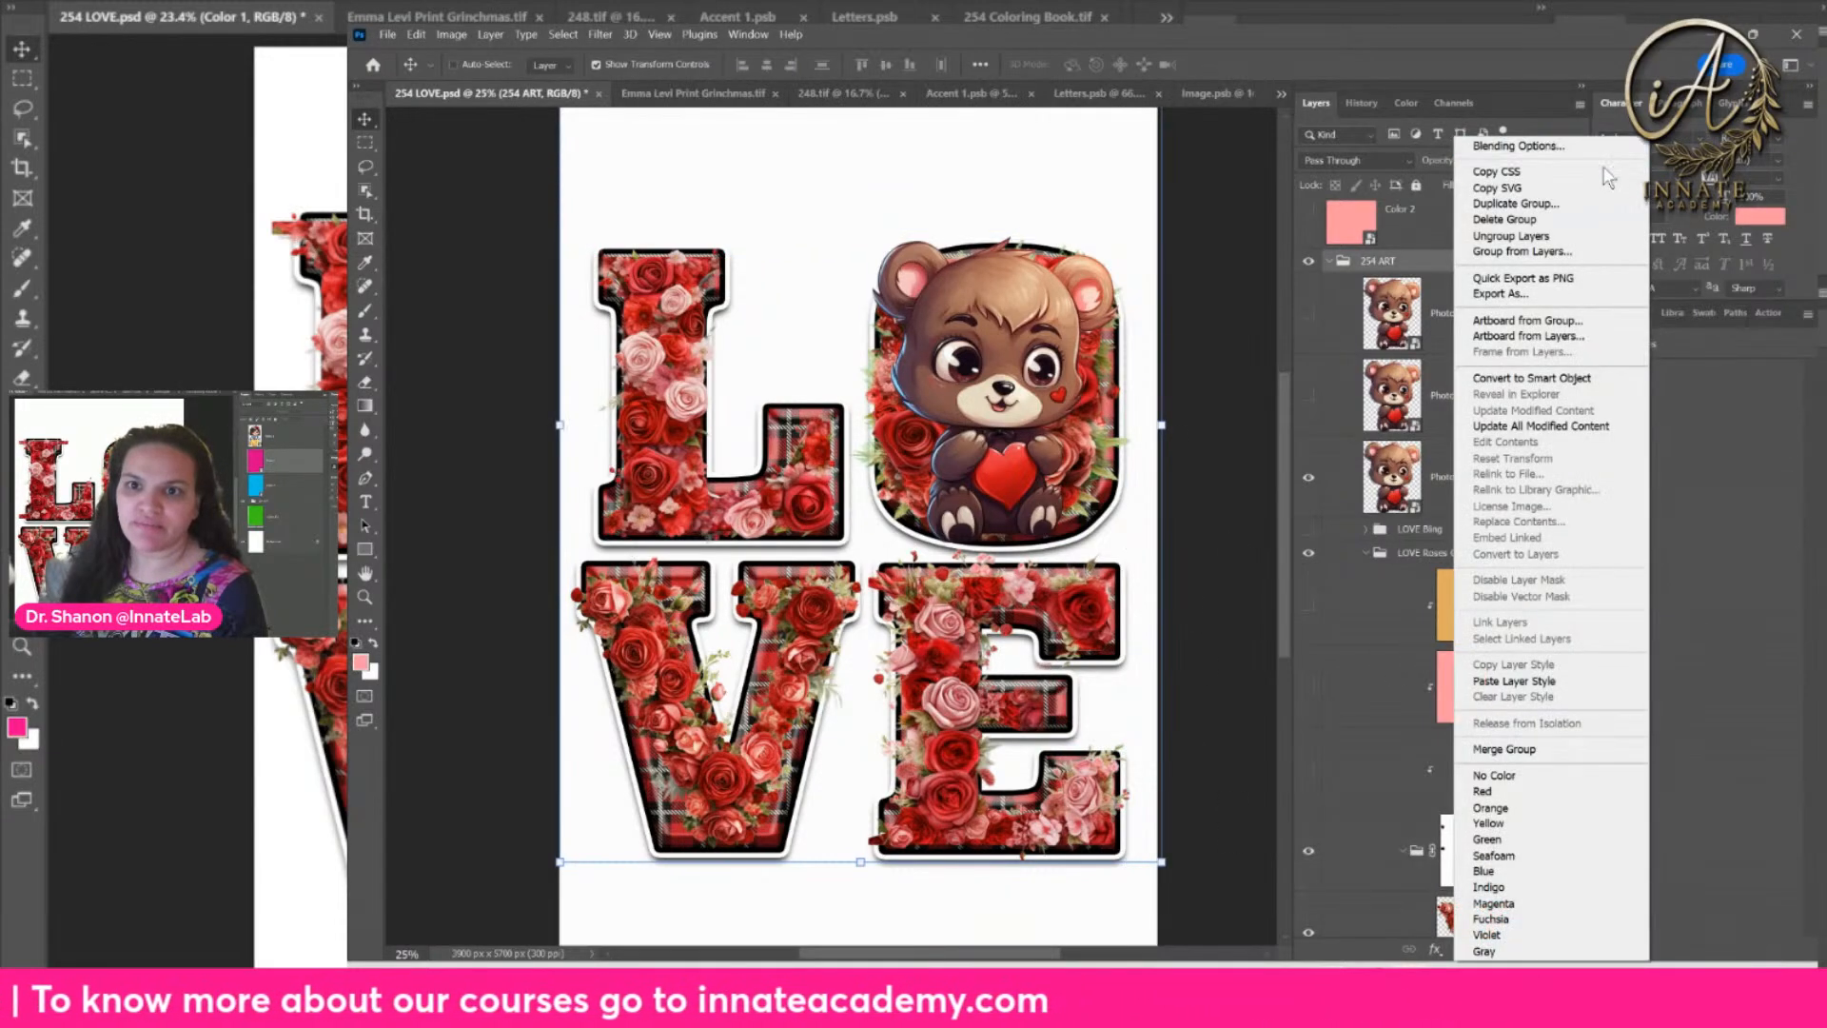
pyautogui.click(1578, 278)
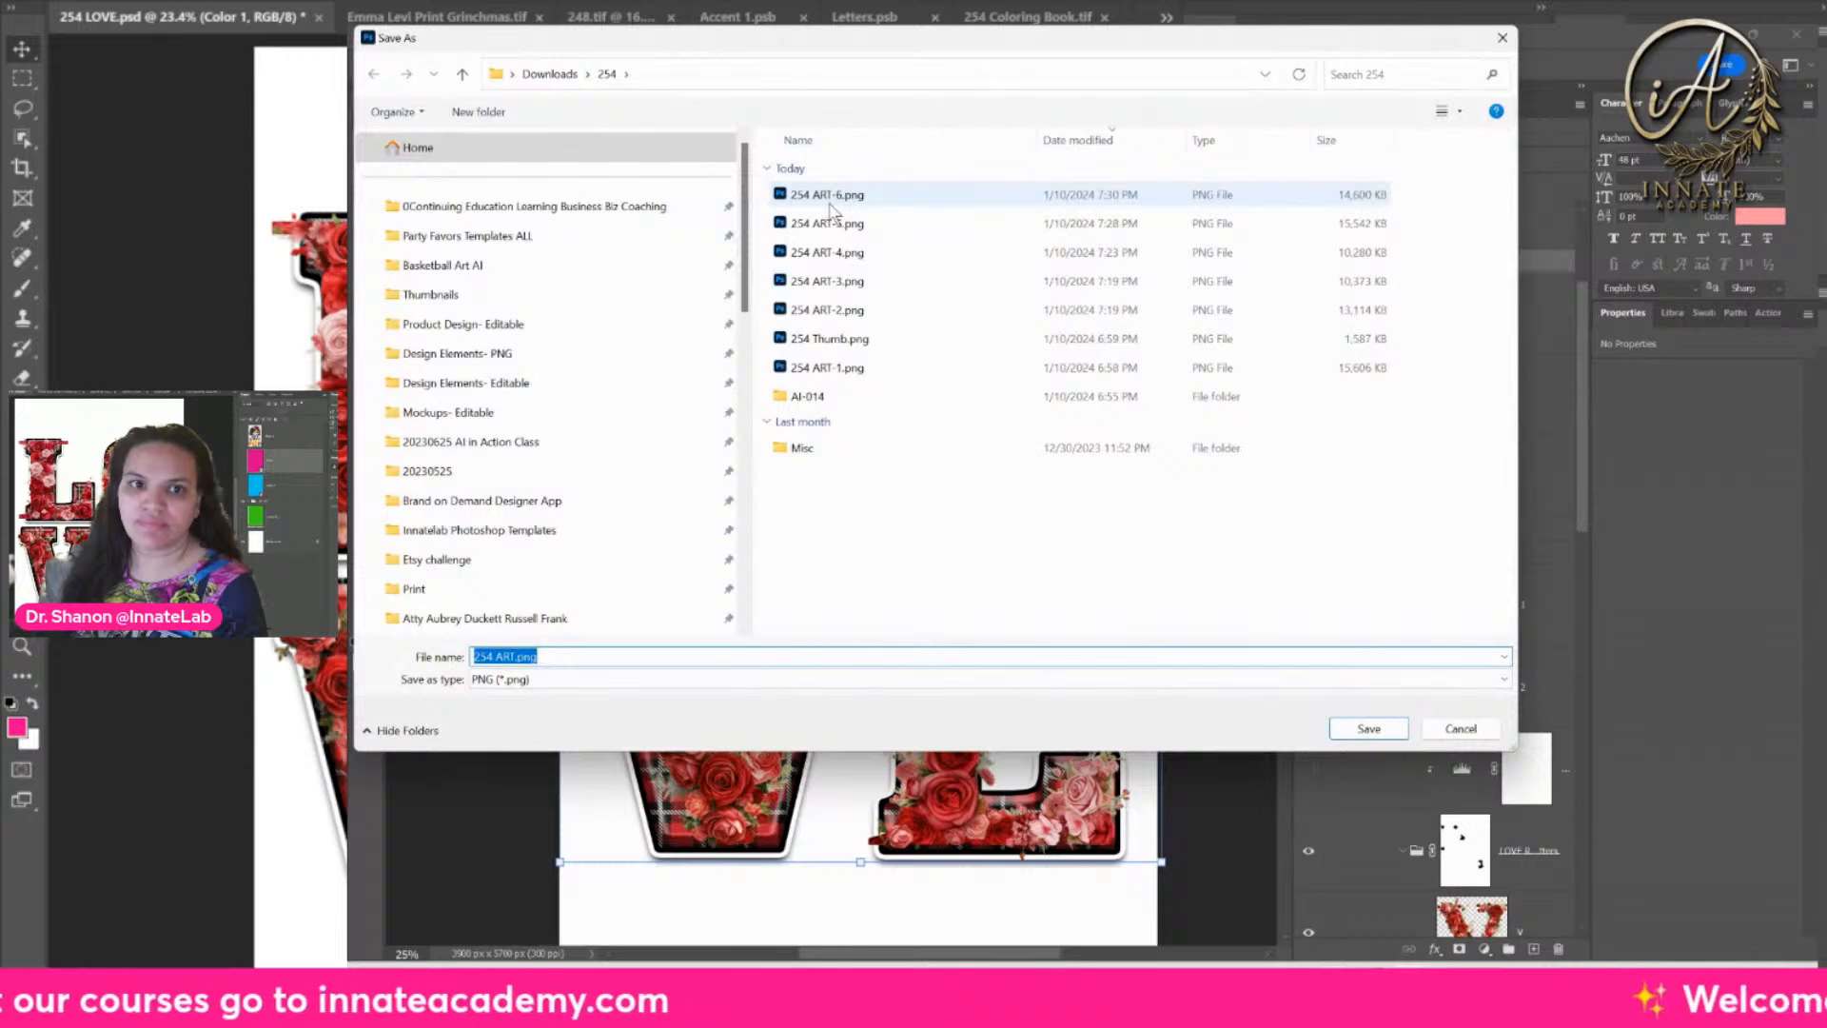
pyautogui.click(830, 200)
pyautogui.rightClick(963, 522)
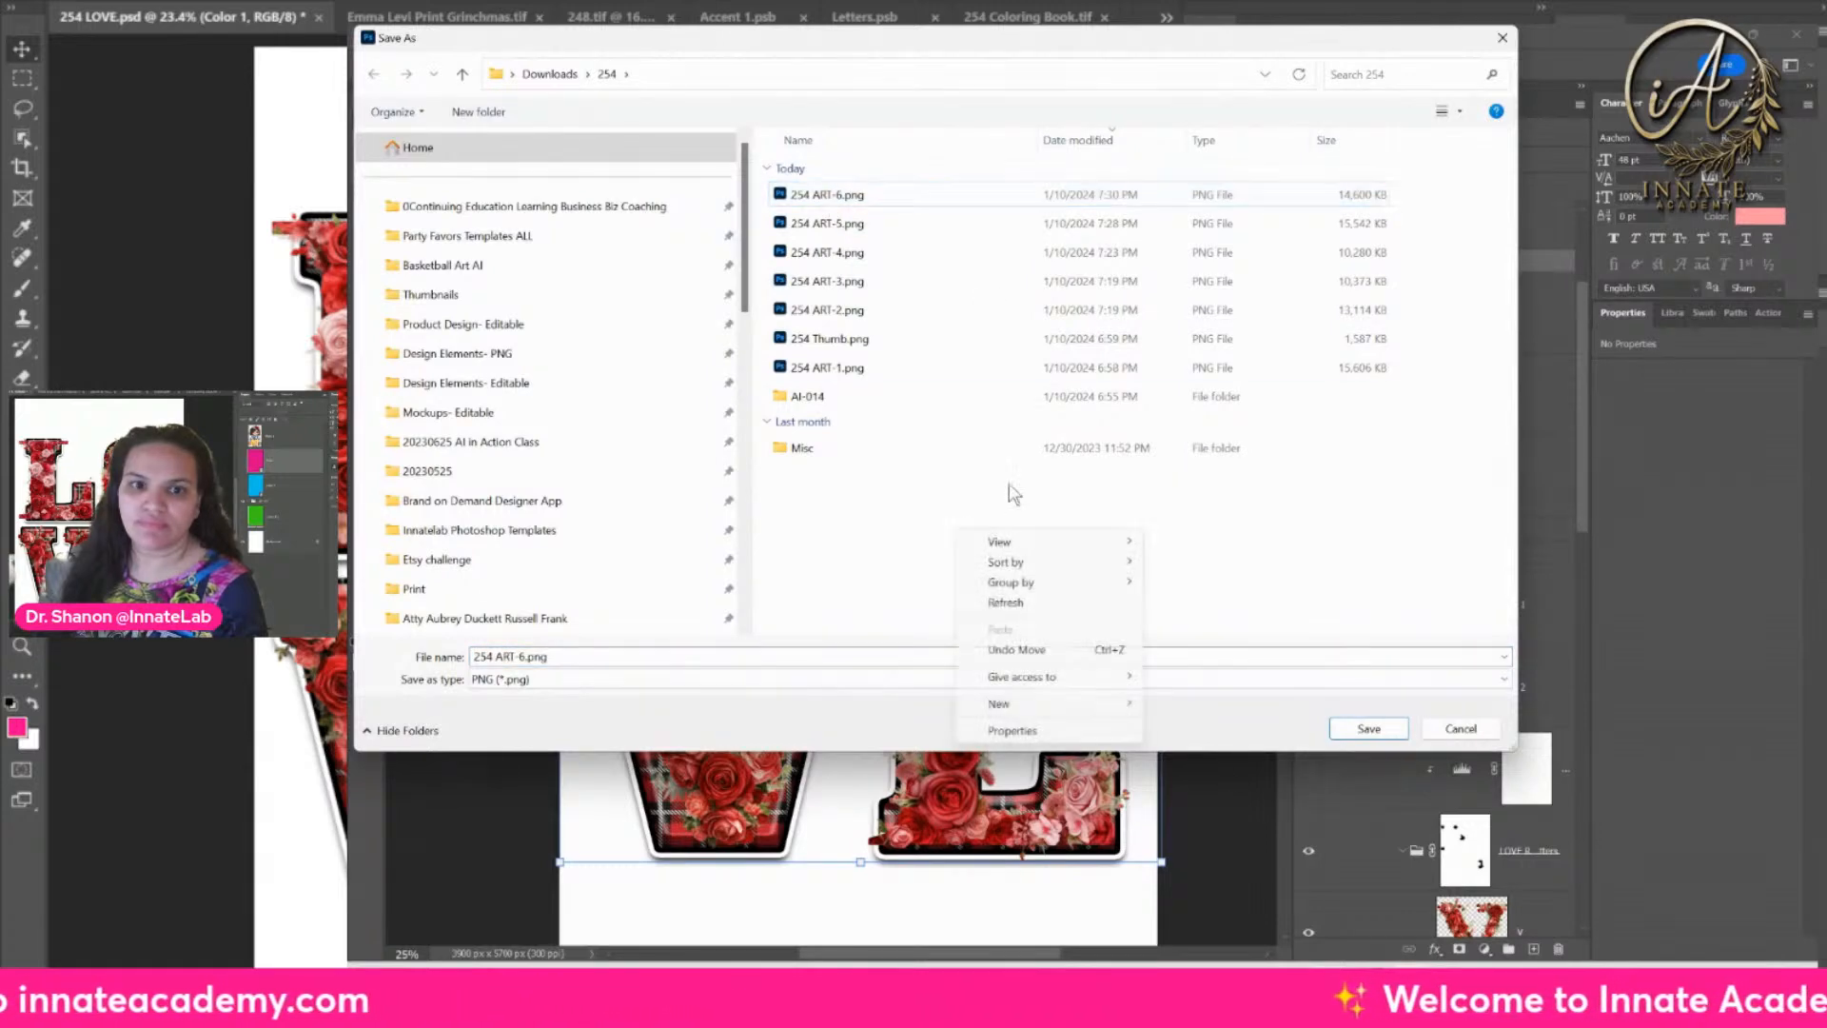
pyautogui.moveTo(1009, 535)
pyautogui.click(1204, 563)
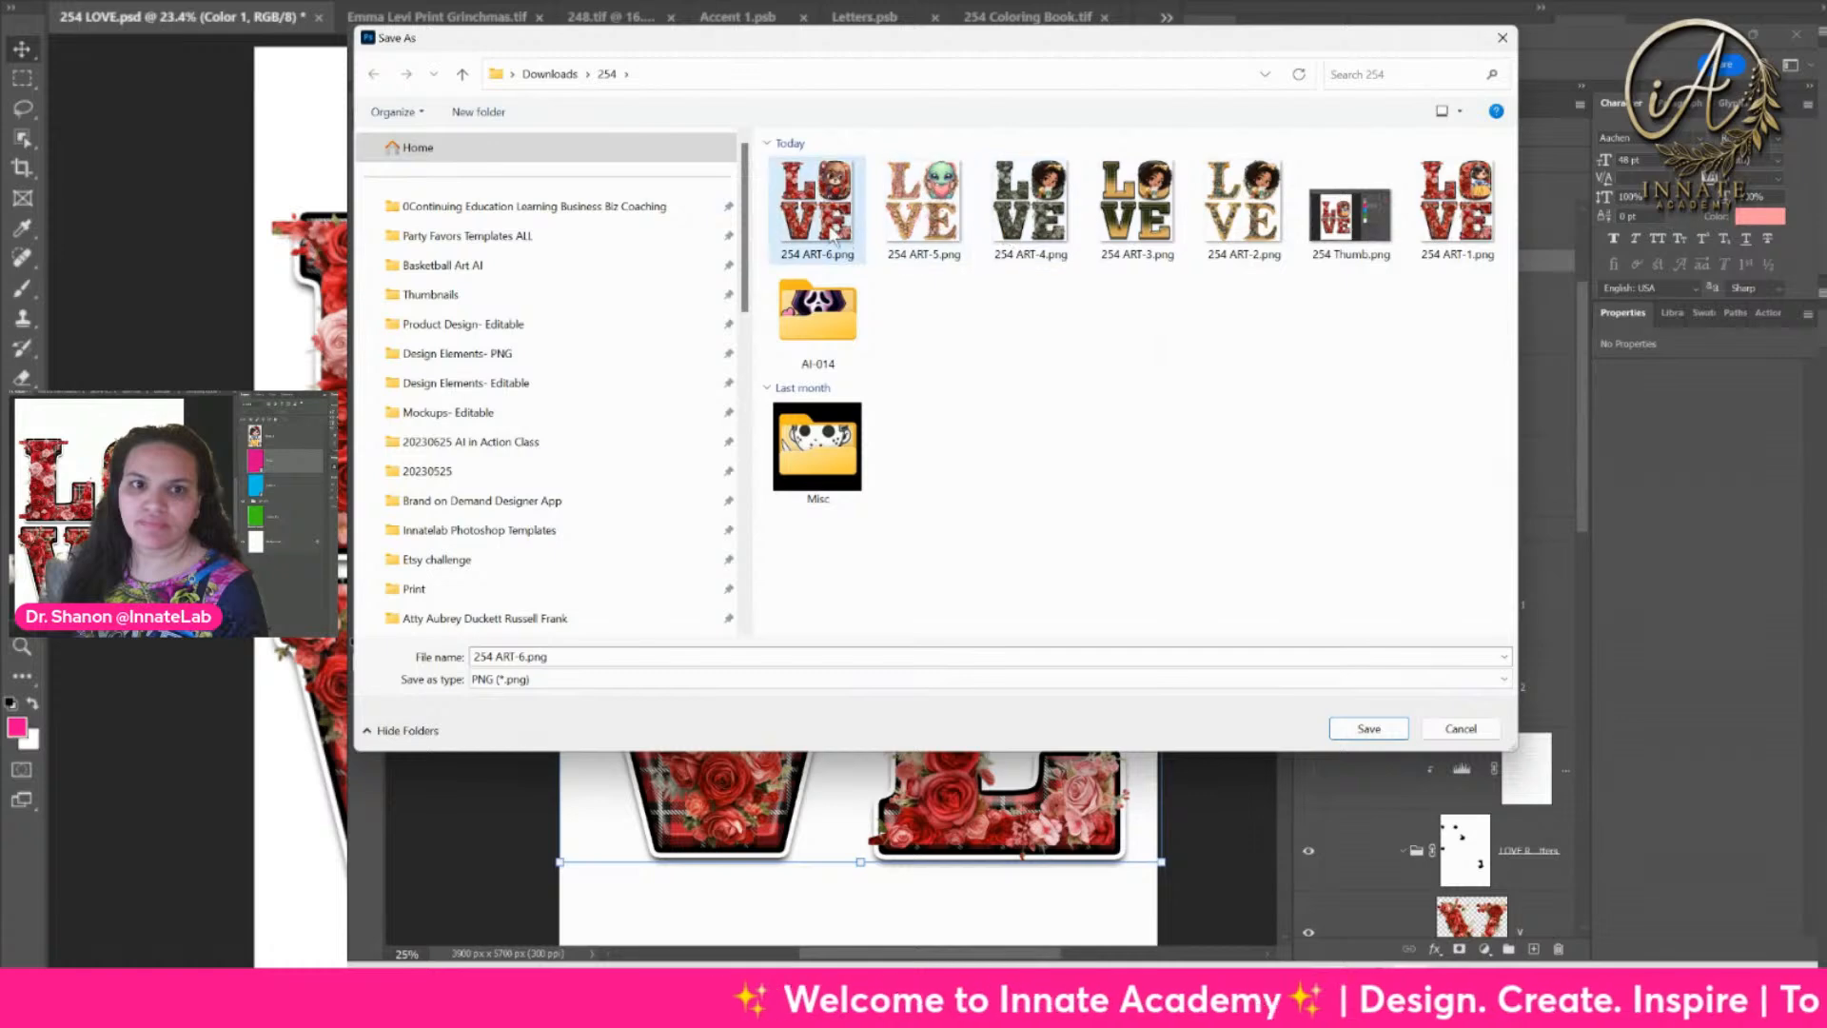
pyautogui.click(1375, 729)
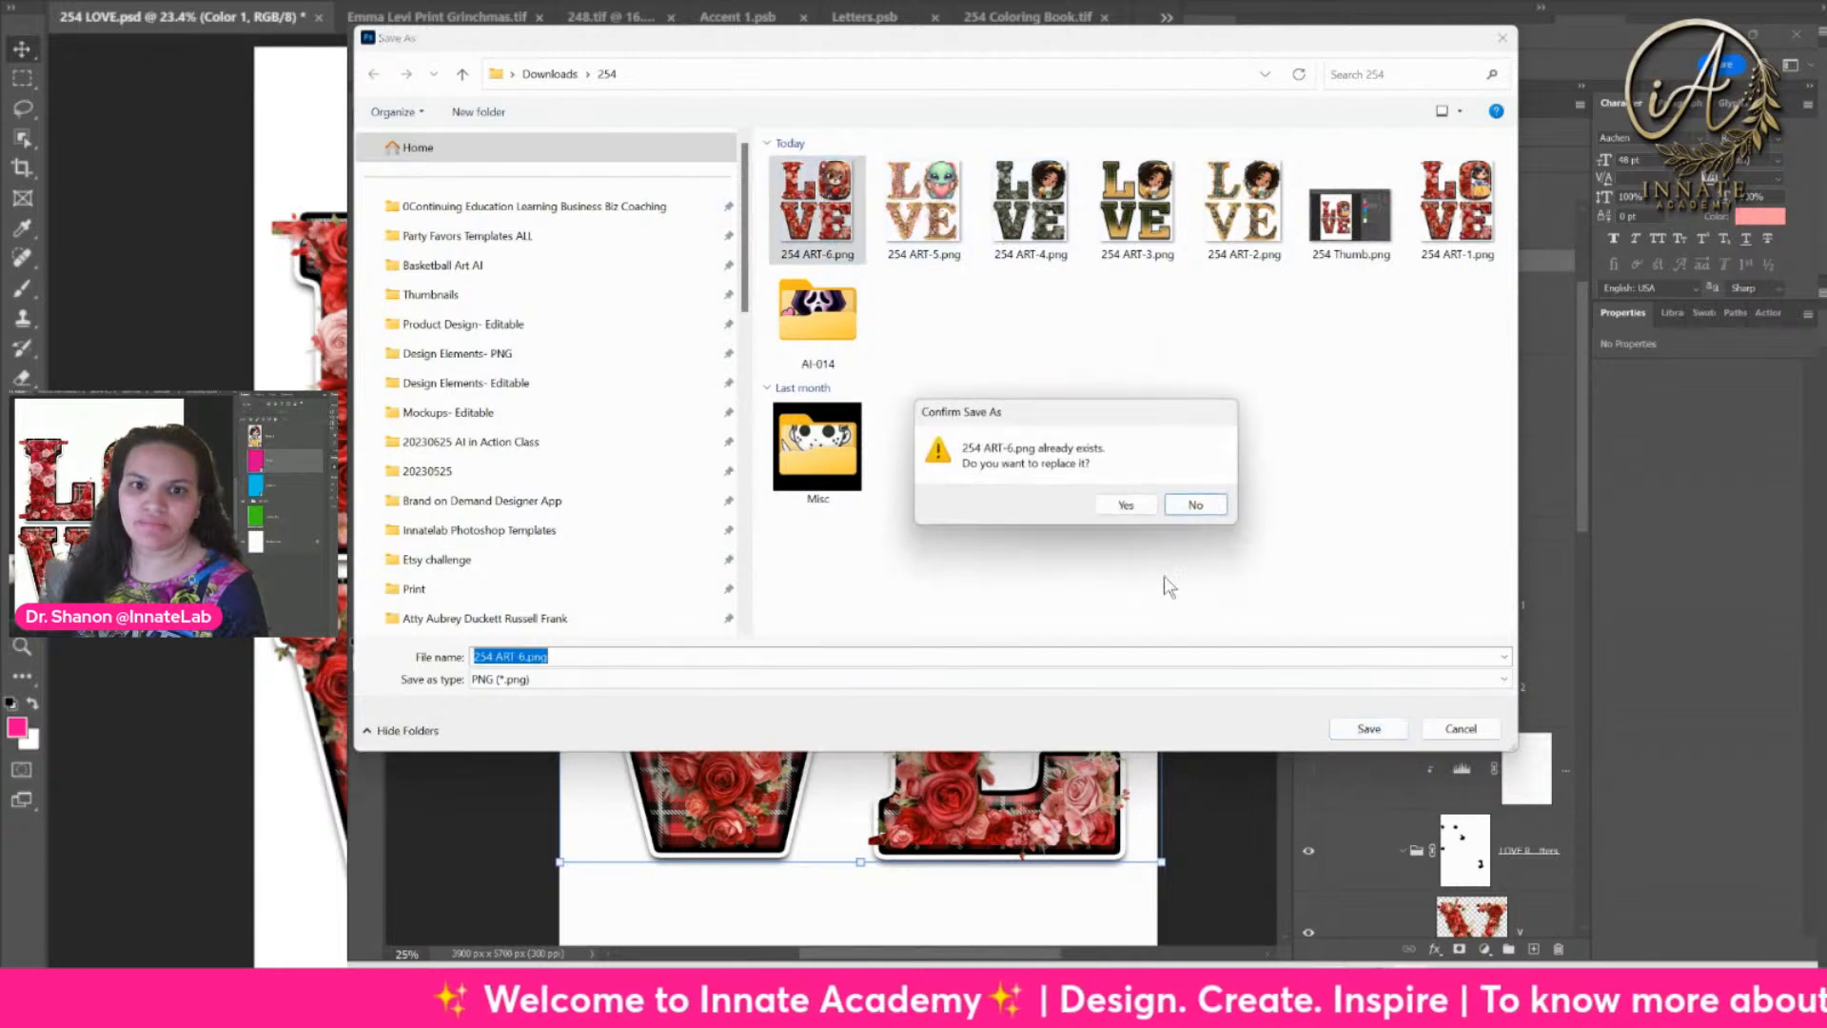
pyautogui.click(1125, 501)
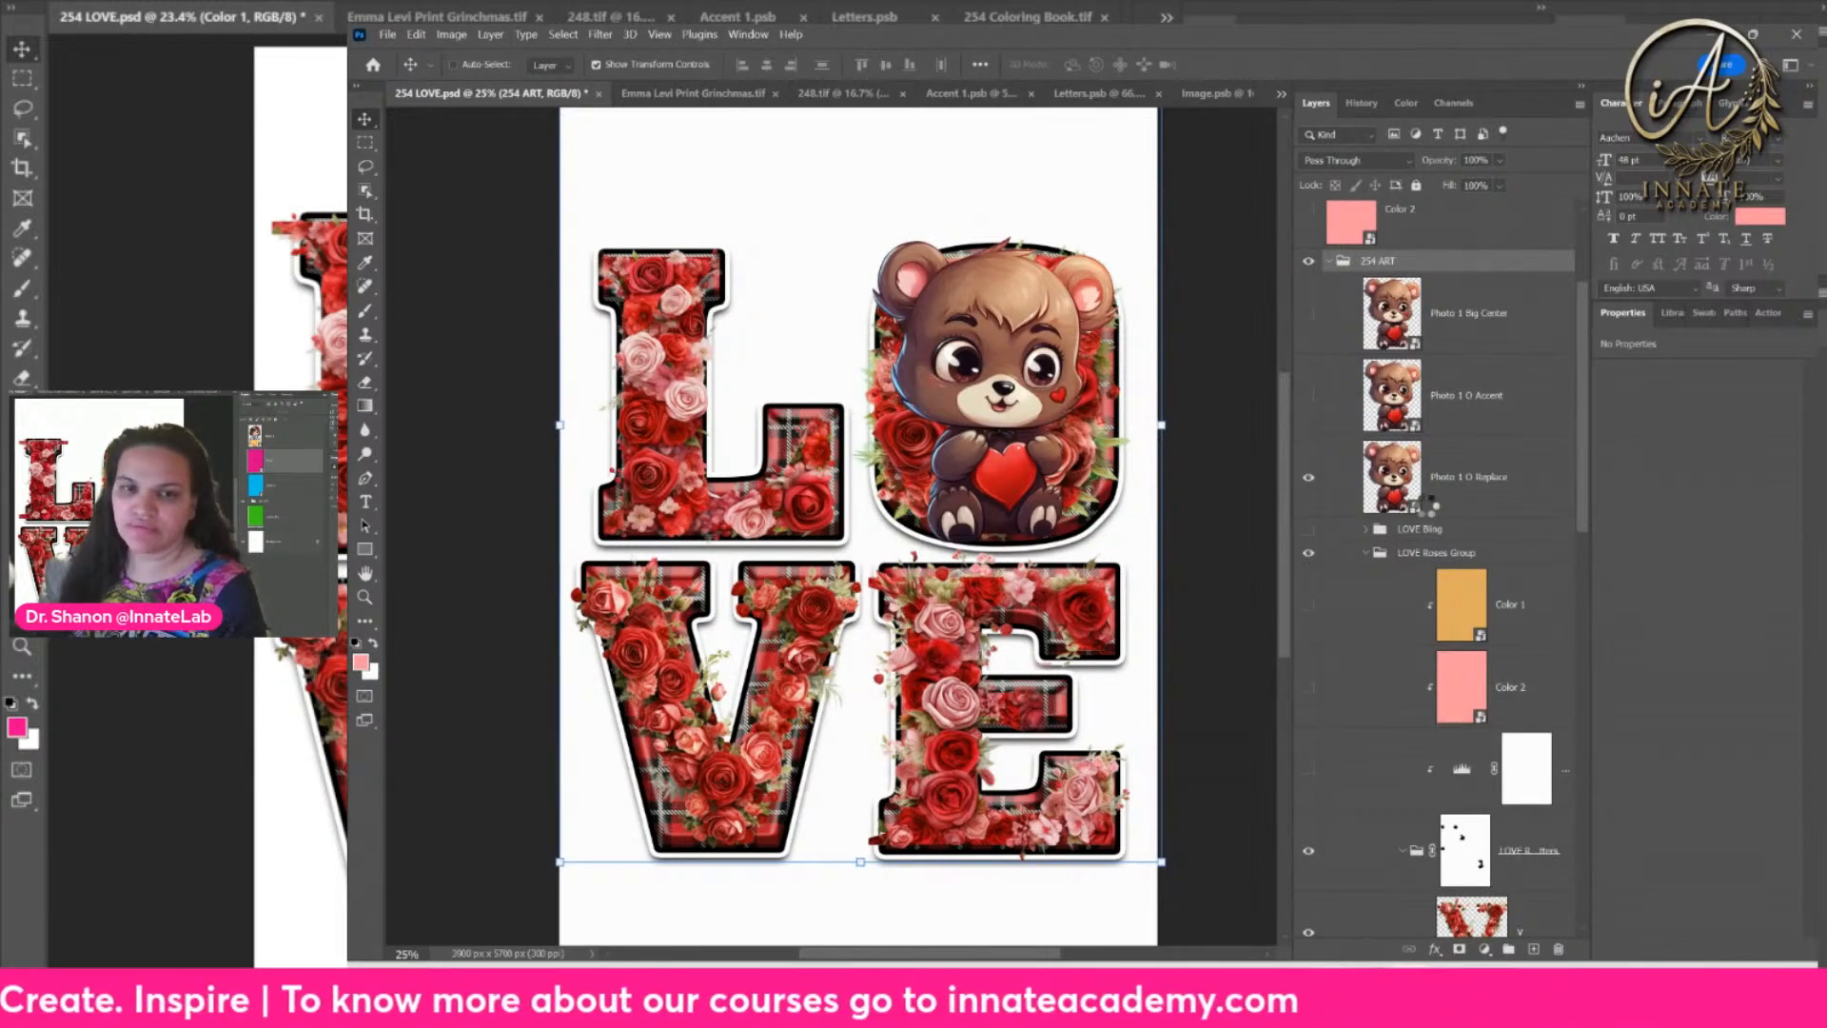
# Step: Hide the whole LOVE Text group while leaving its LOVE Text Letters subgroup switched on
pyautogui.scroll(-5, 1428, 505)
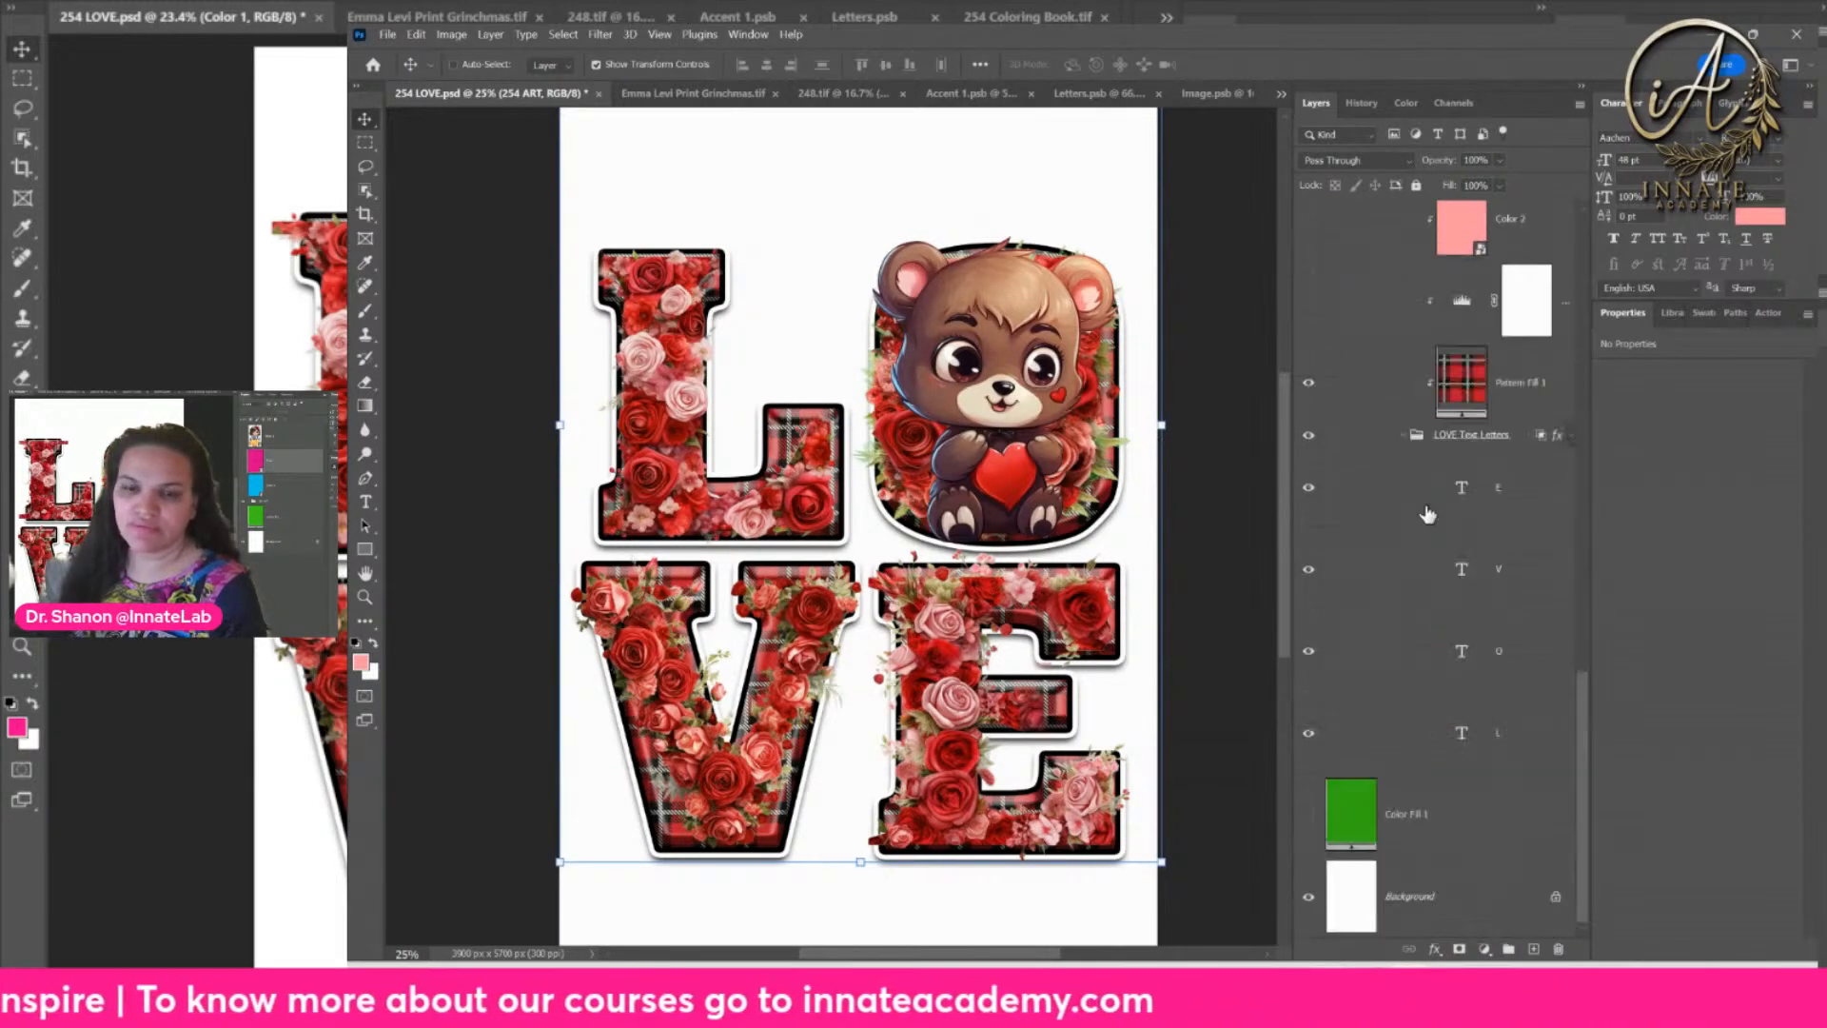
pyautogui.click(1308, 436)
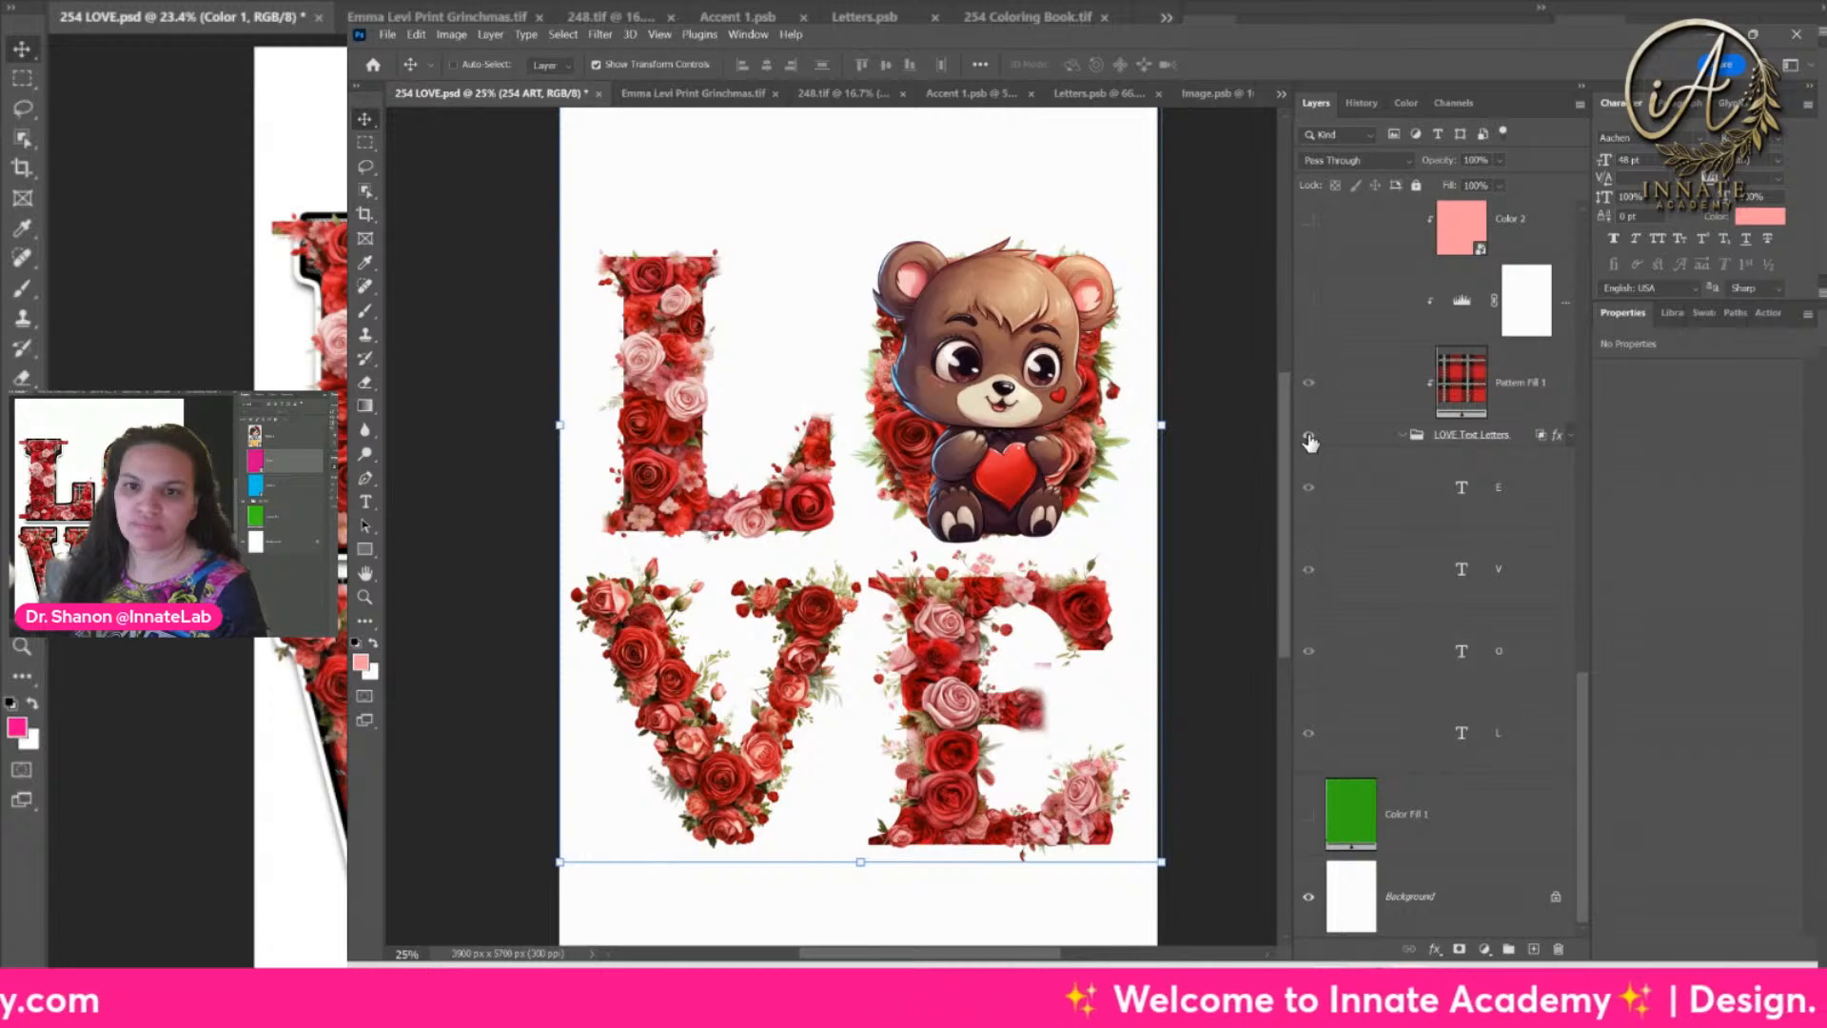
pyautogui.click(1308, 436)
pyautogui.scroll(5, 1305, 533)
pyautogui.click(1308, 586)
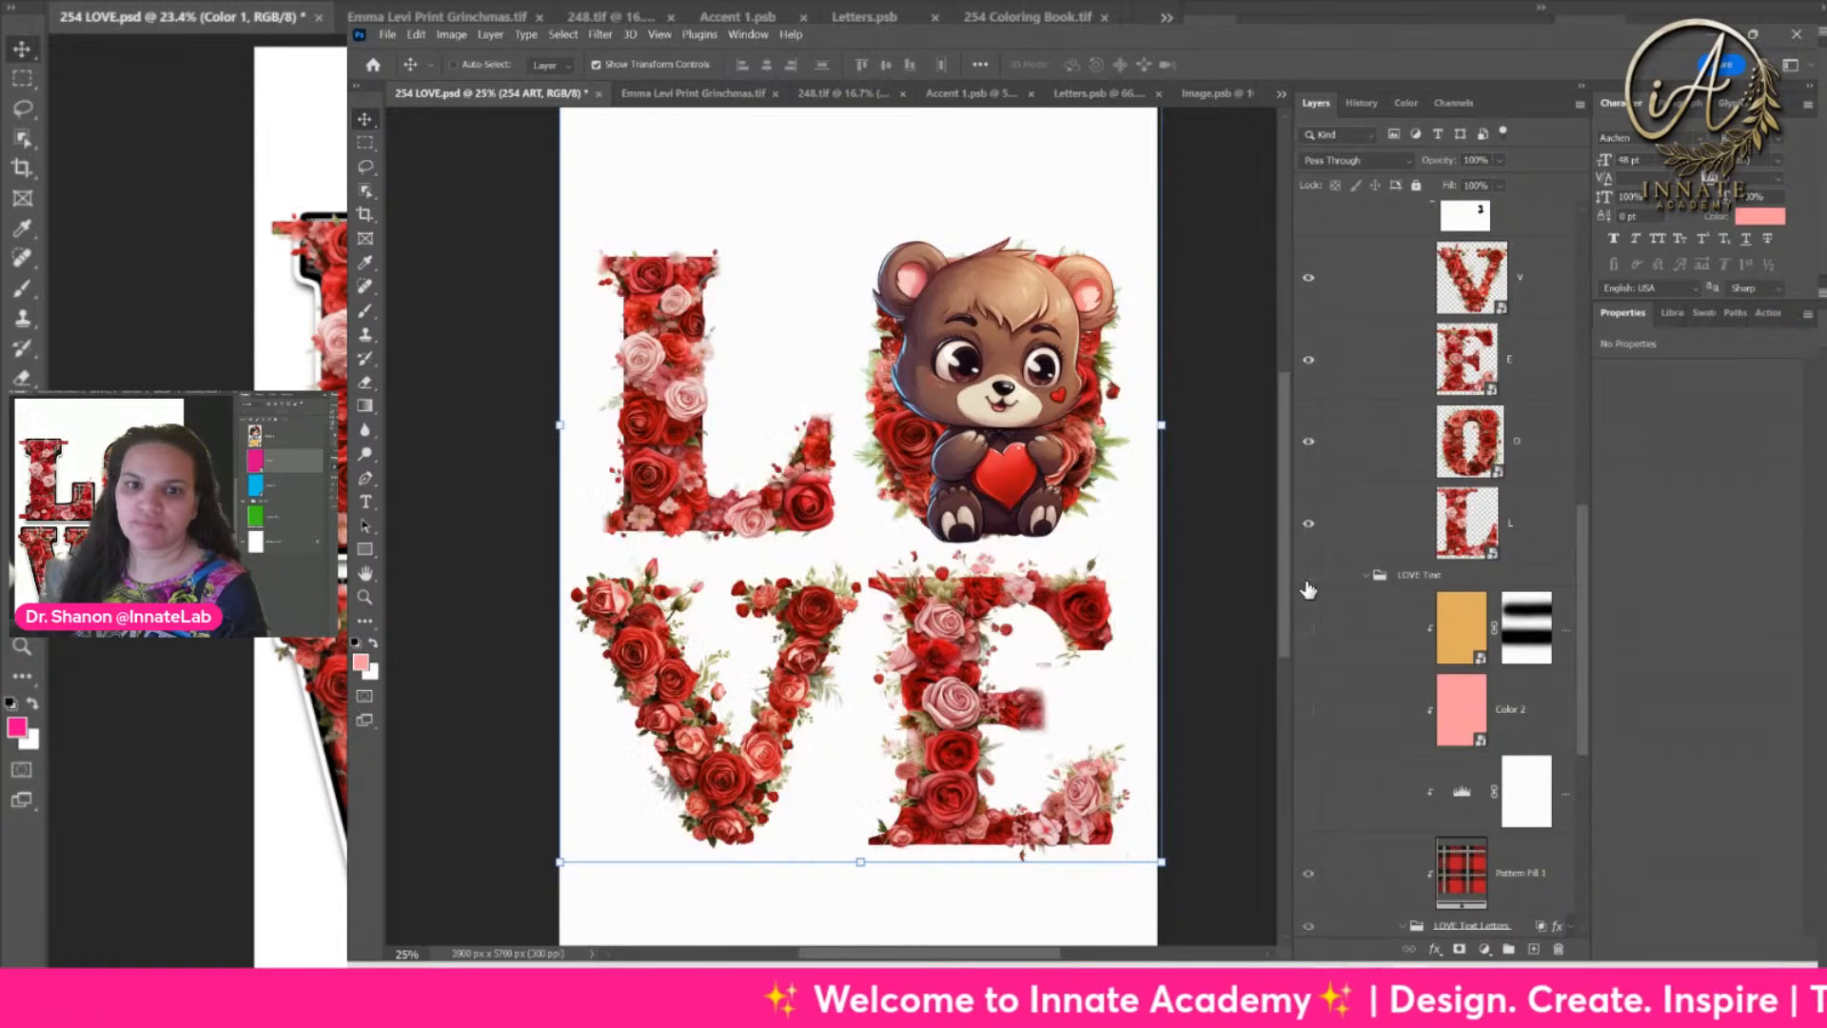
# Step: Export the 254 ART group as a PNG named "254 ART-7.png" in the 254 folder
pyautogui.rightClick(947, 440)
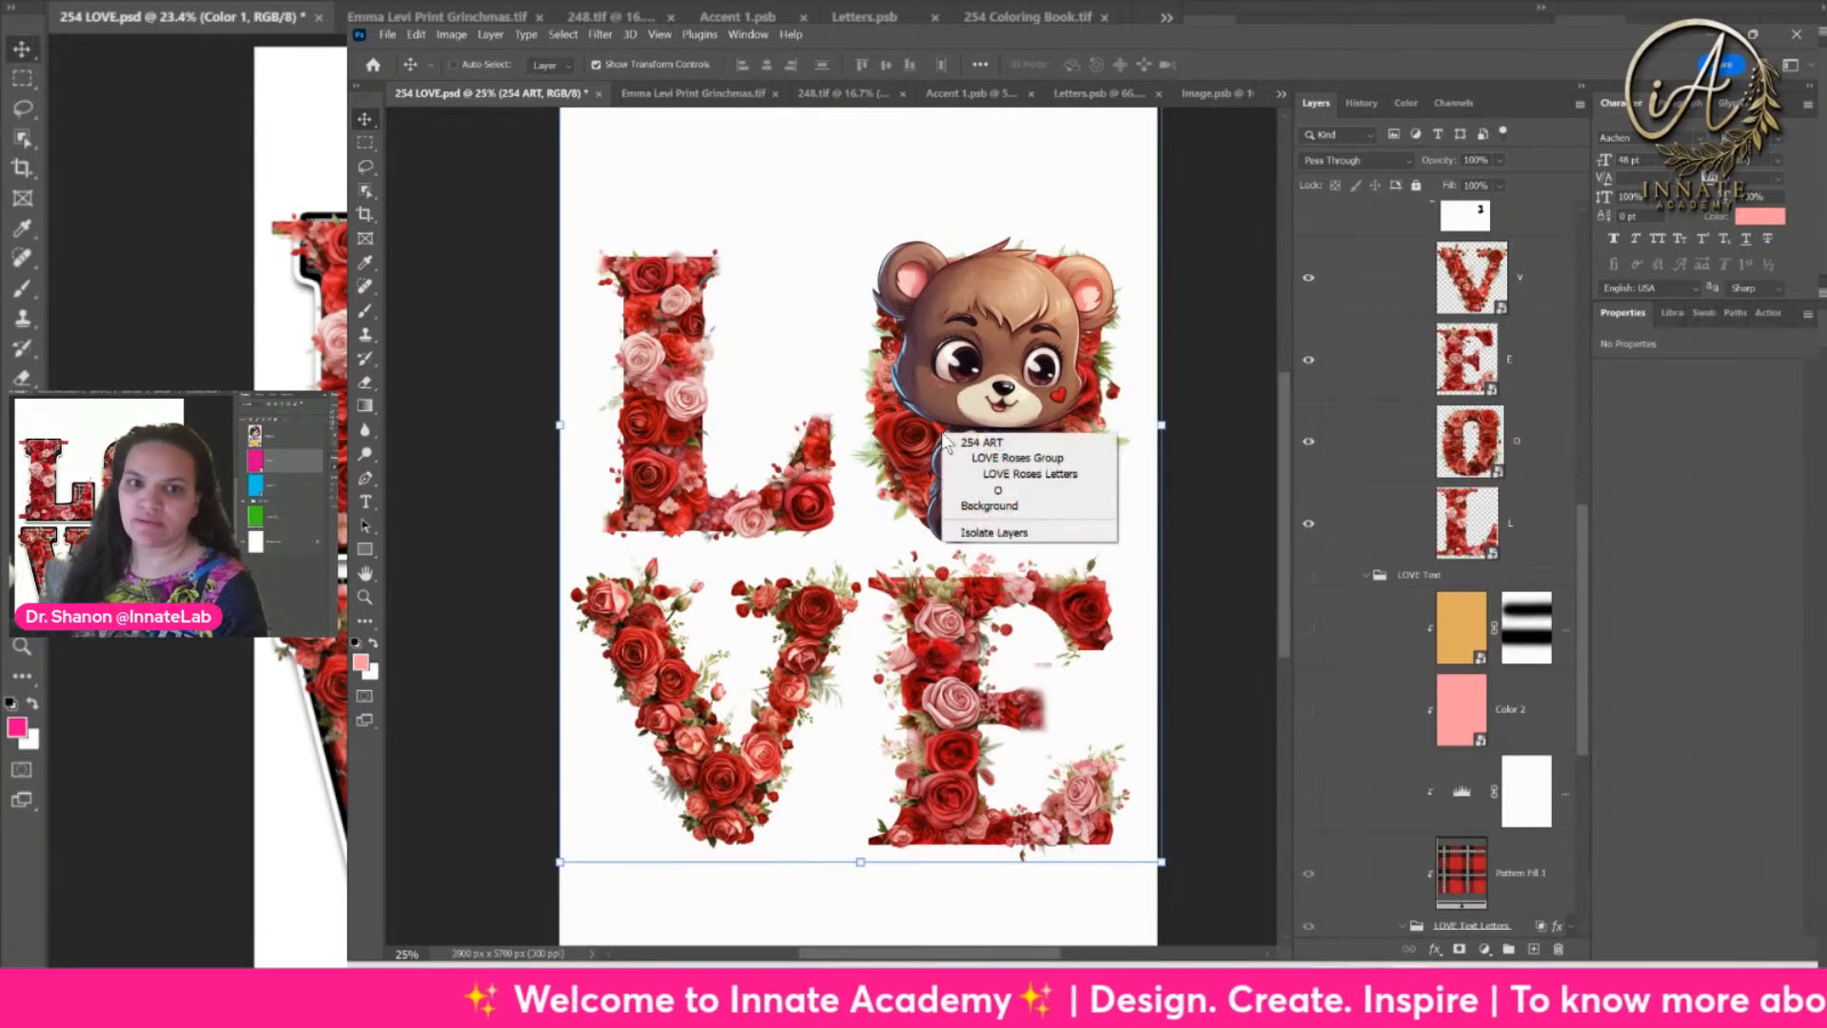
pyautogui.click(1035, 443)
pyautogui.rightClick(1466, 214)
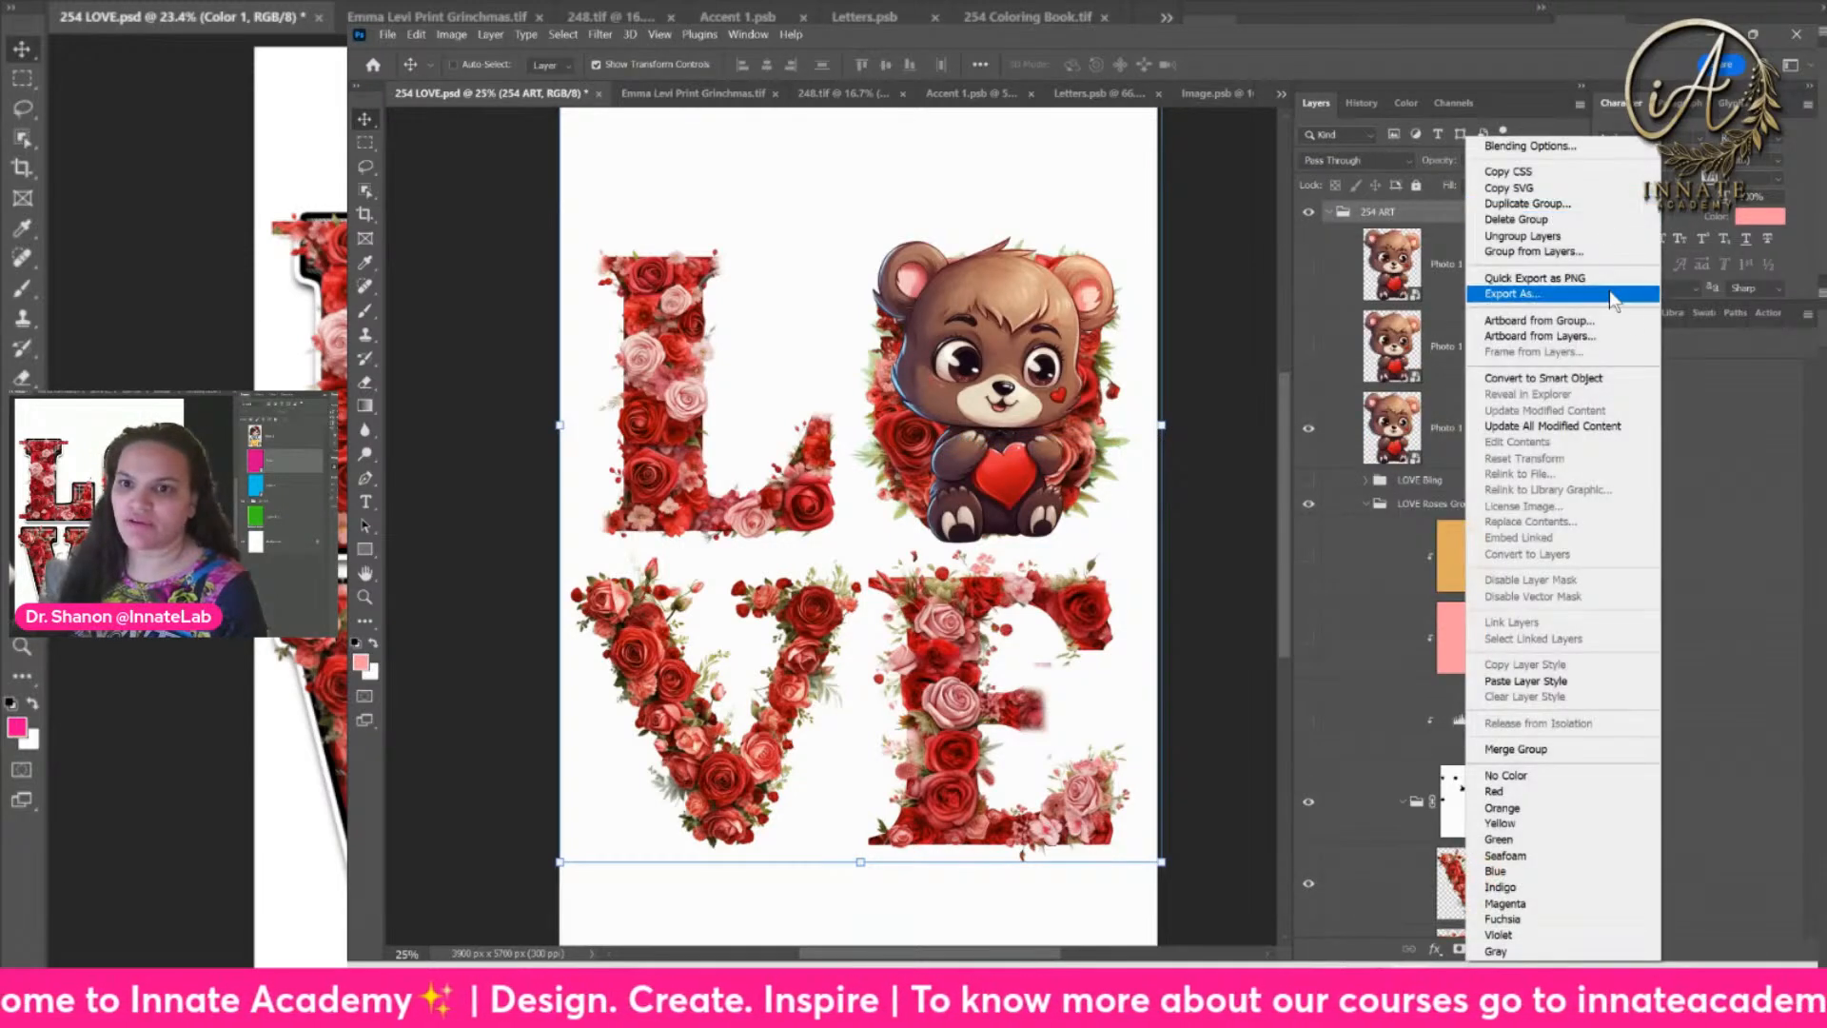
pyautogui.click(1561, 278)
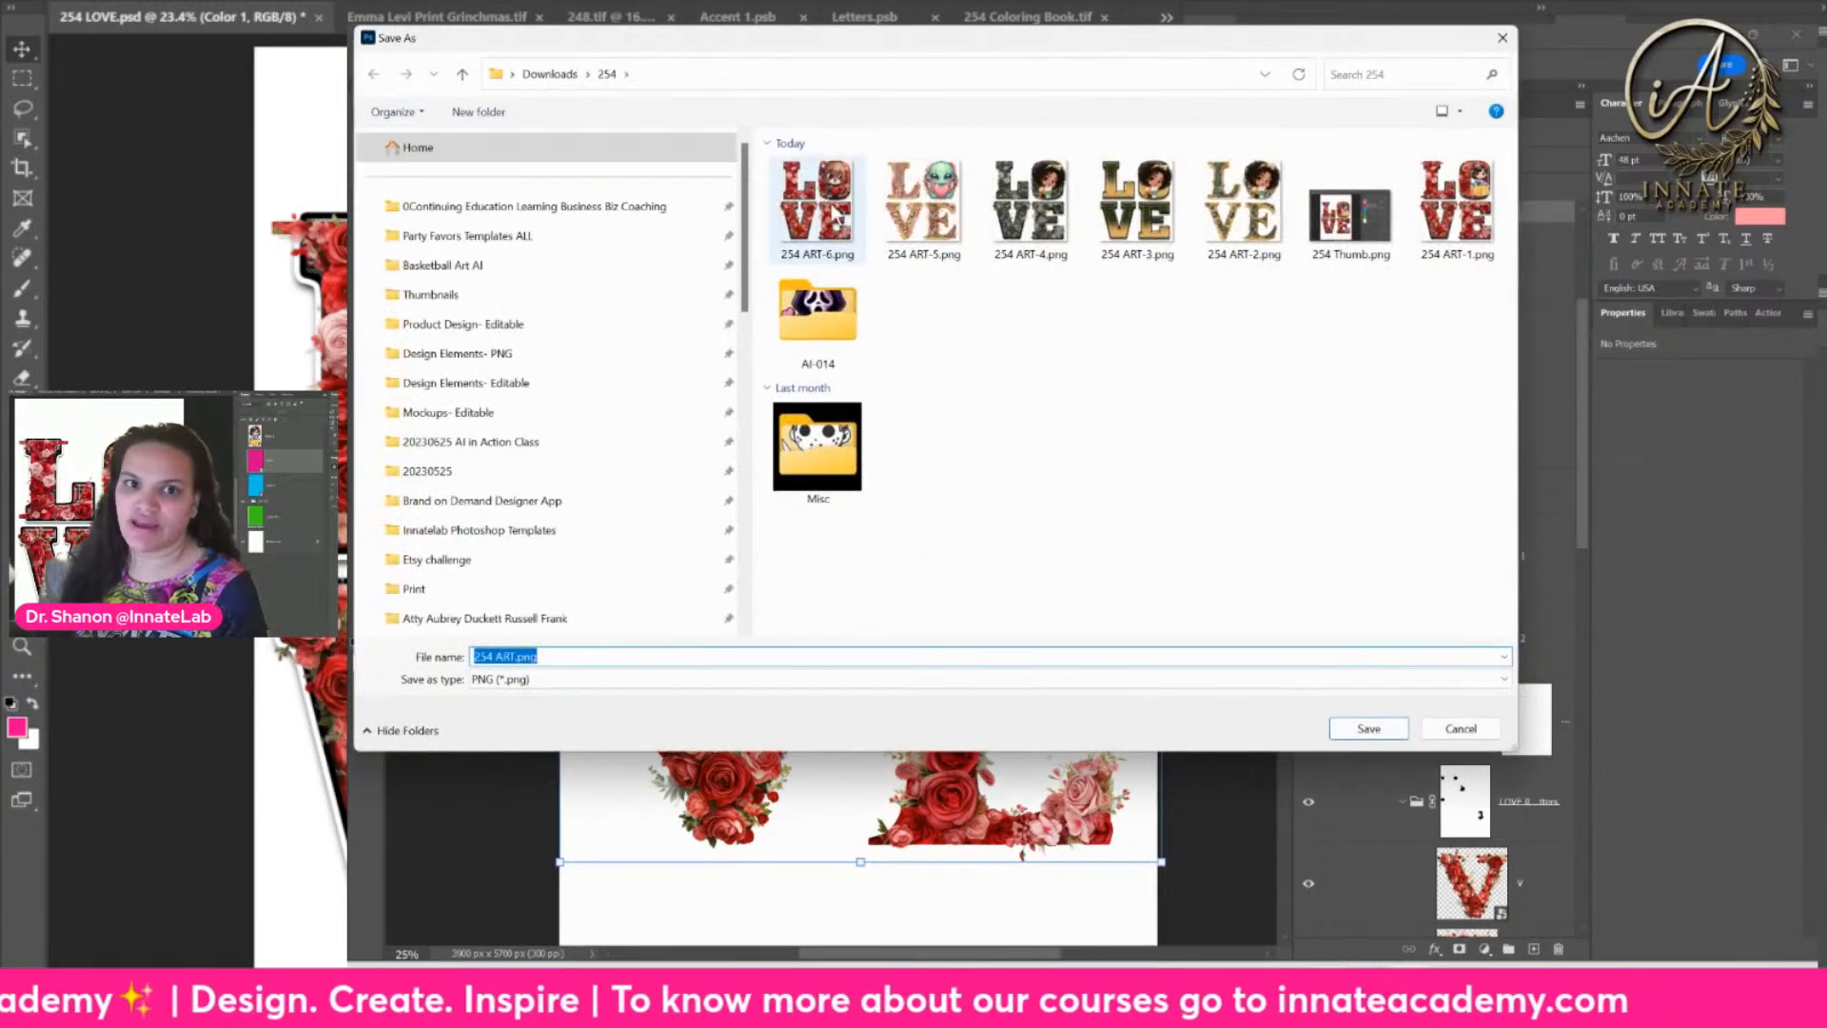
pyautogui.click(842, 228)
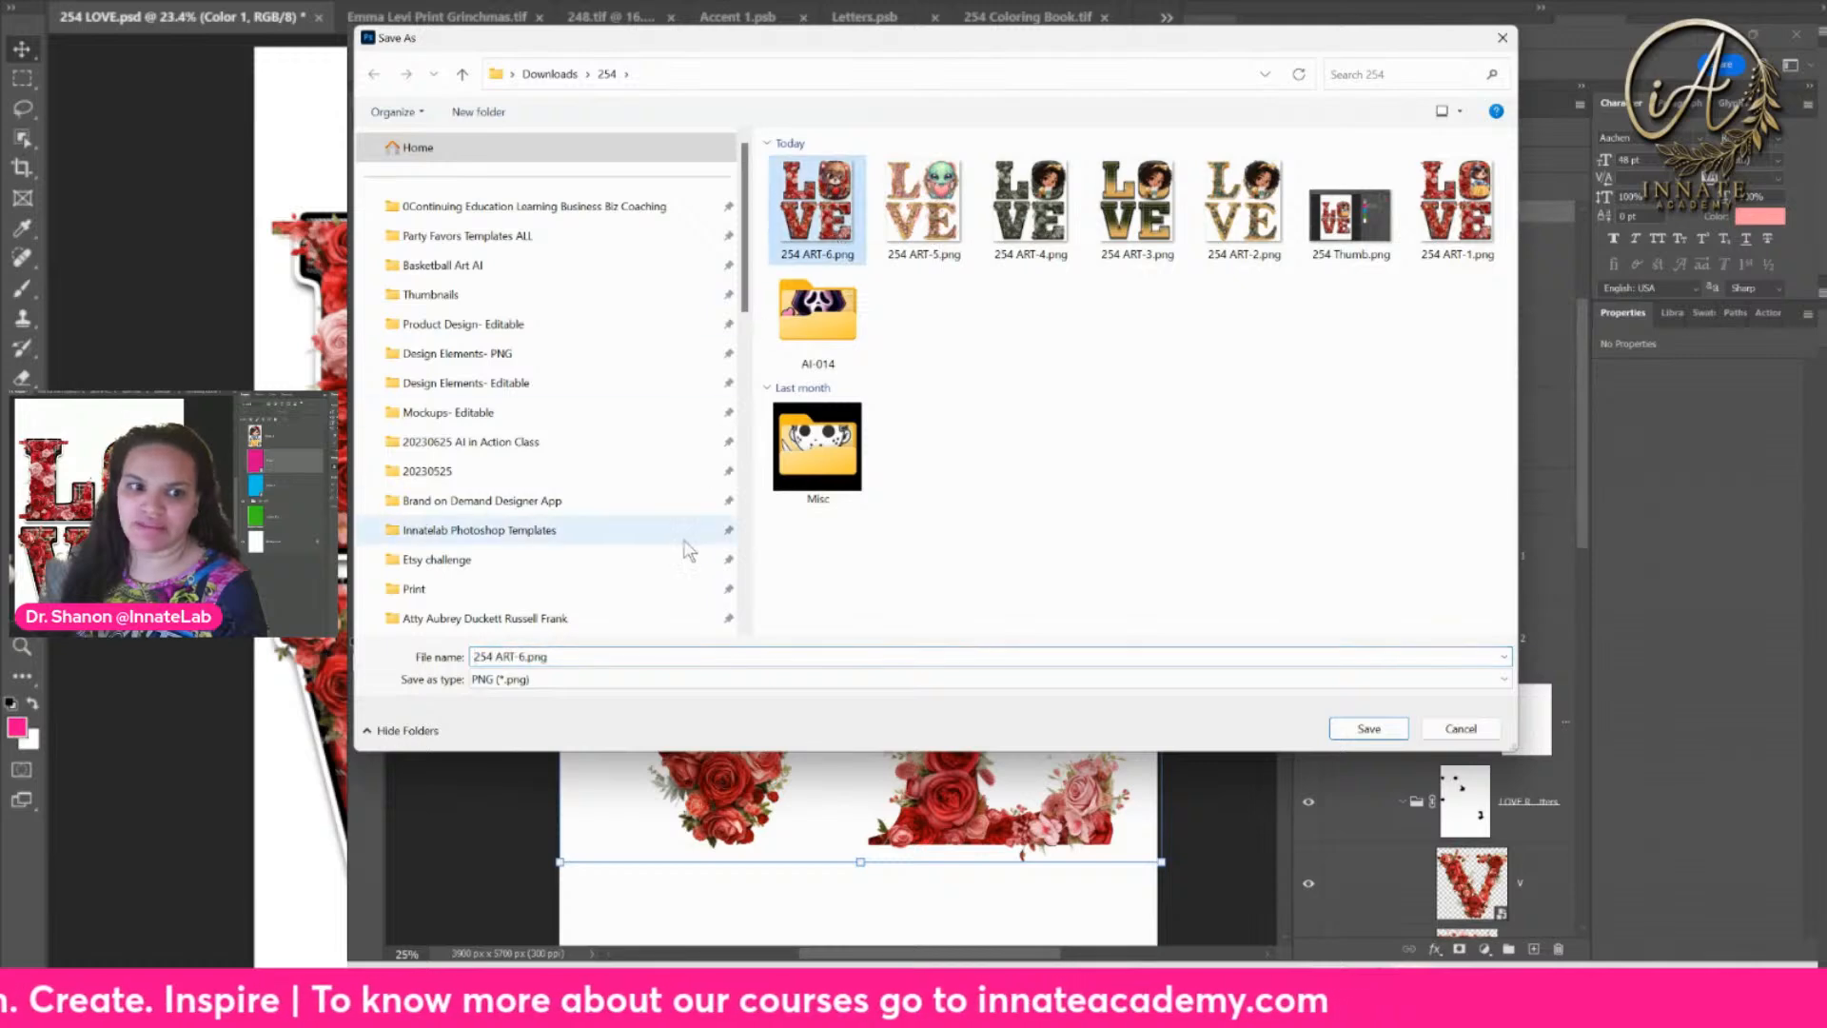
pyautogui.click(555, 654)
pyautogui.doubleClick(555, 655)
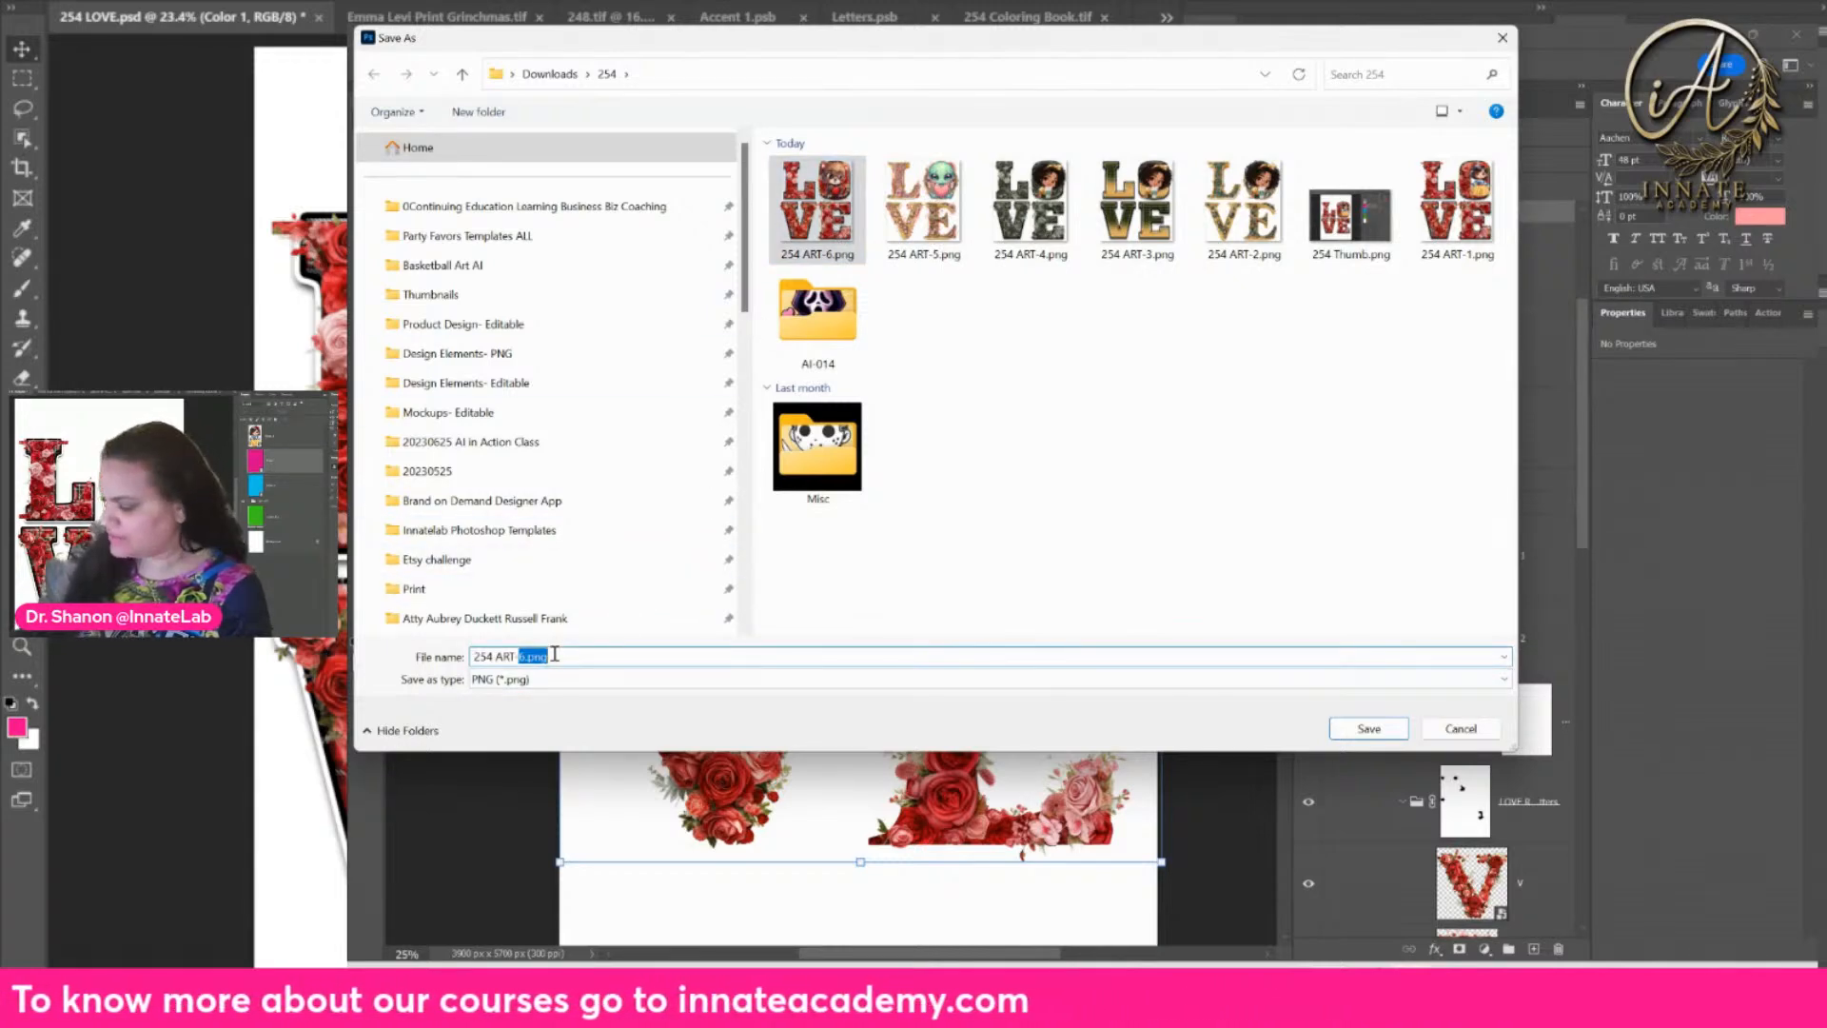
pyautogui.write('7')
pyautogui.press('Return')
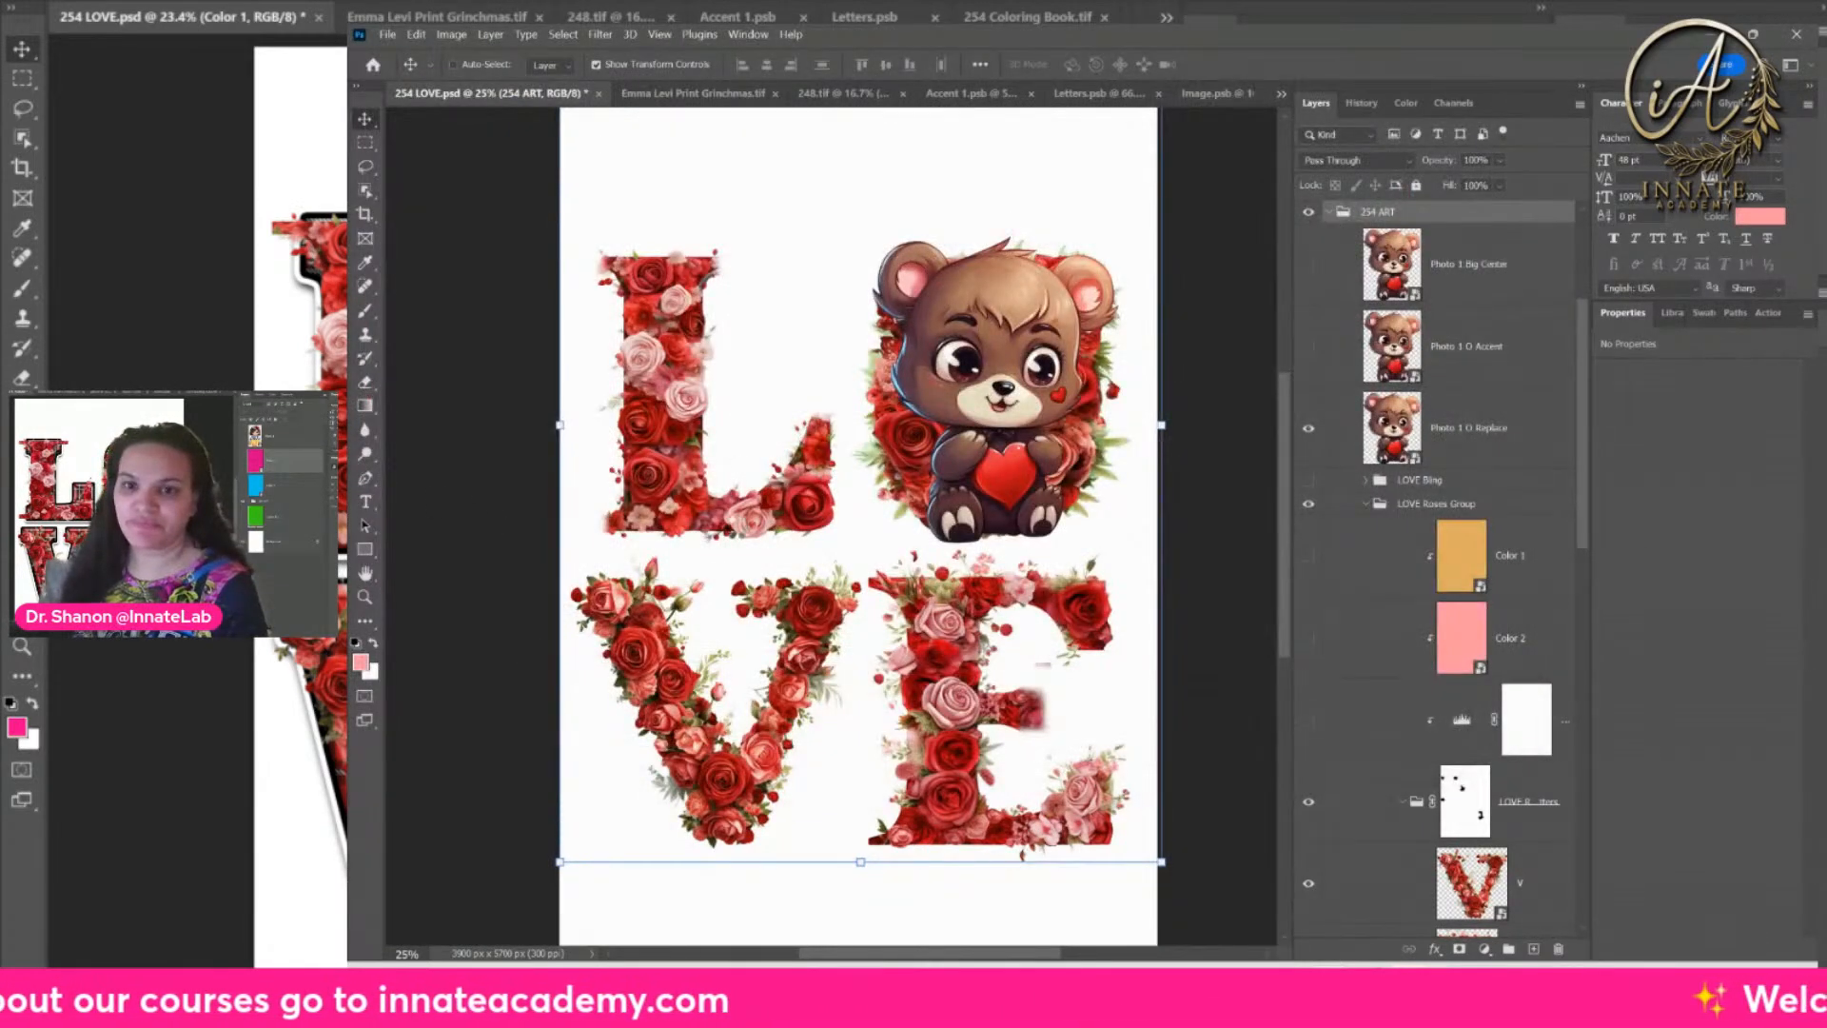
# Step: Open the Photo 1 O Replace smart object, place the Ghost Mask artwork above the bear, and fit it near the canvas top at about 27% scale
pyautogui.click(1467, 443)
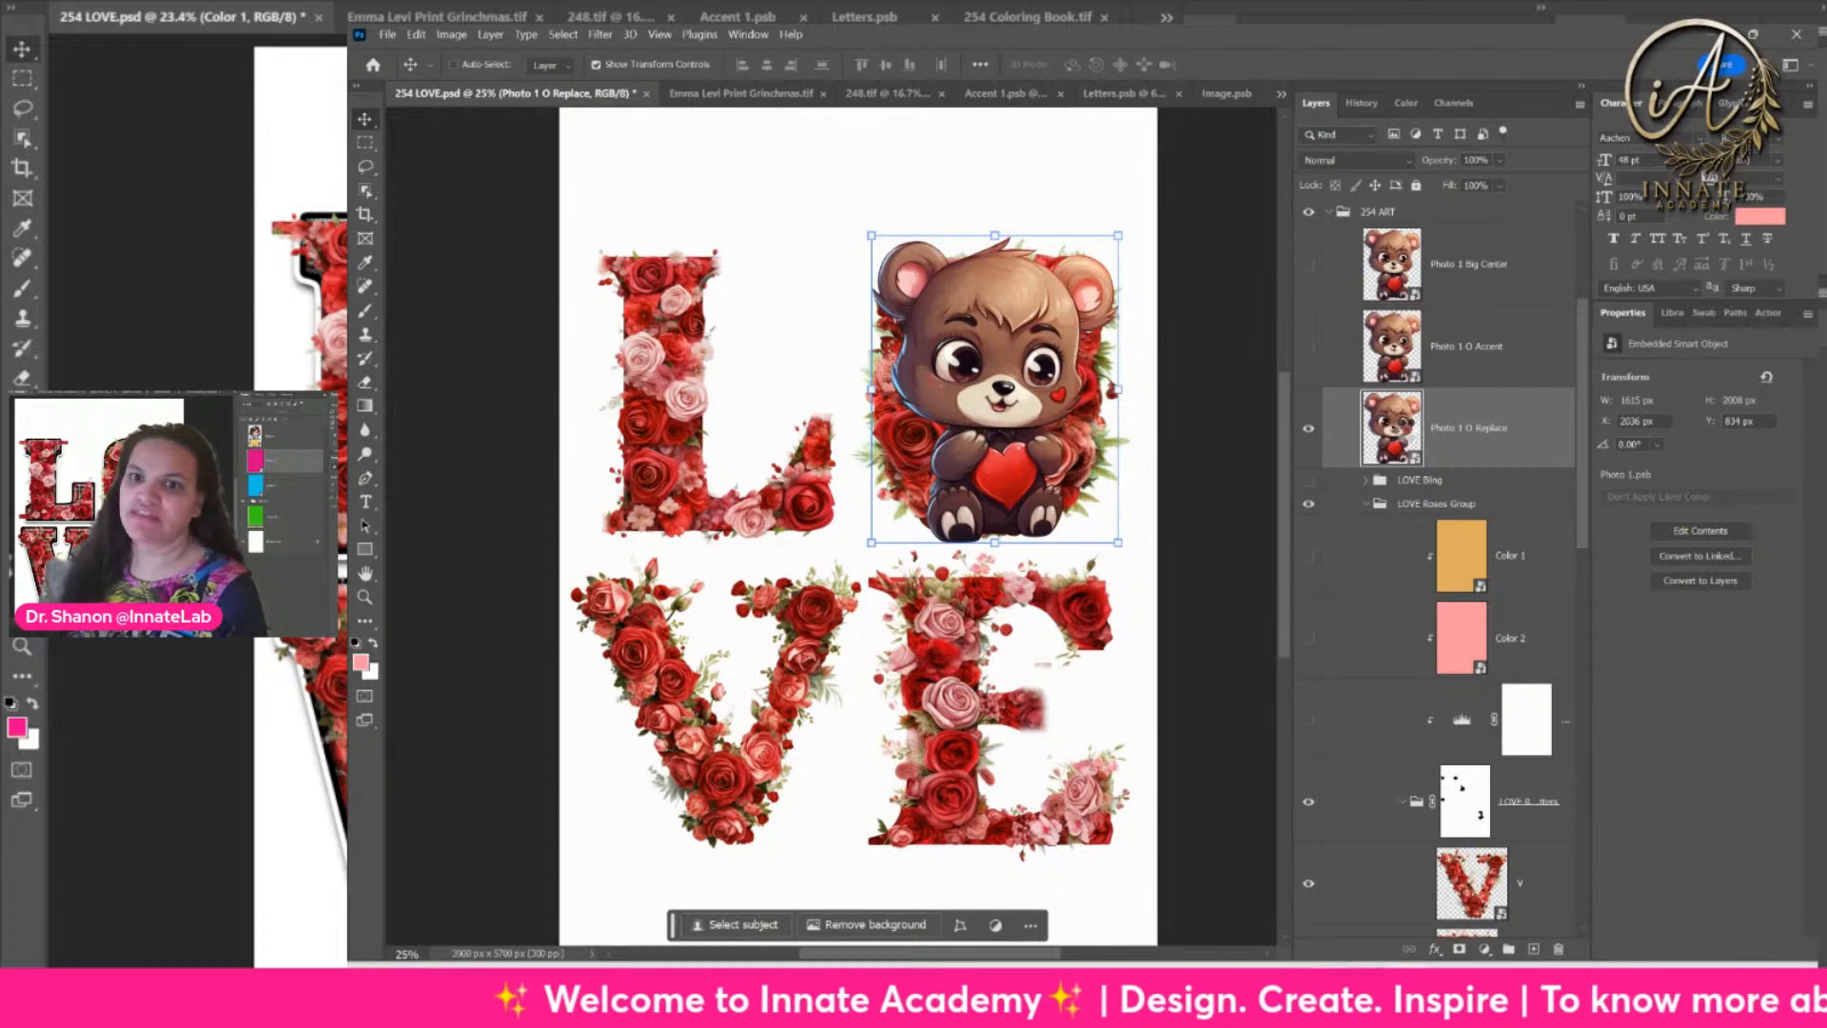
pyautogui.doubleClick(1391, 428)
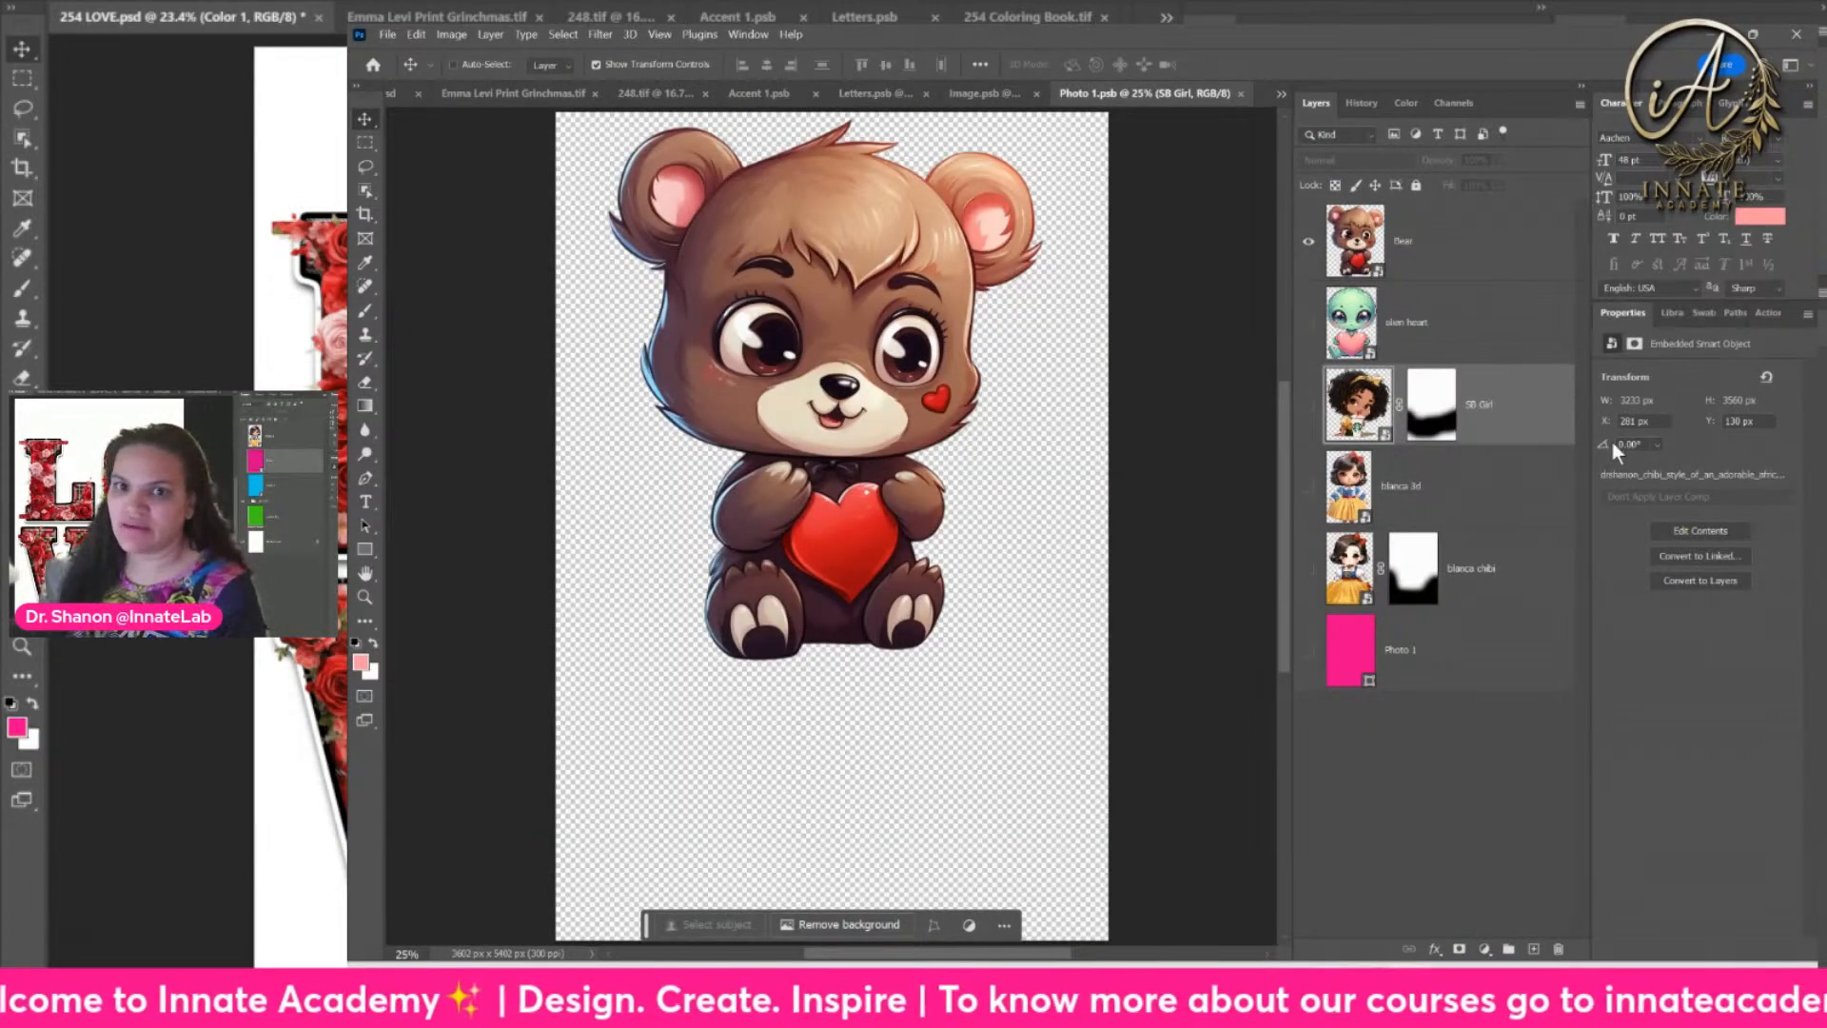
pyautogui.click(1428, 255)
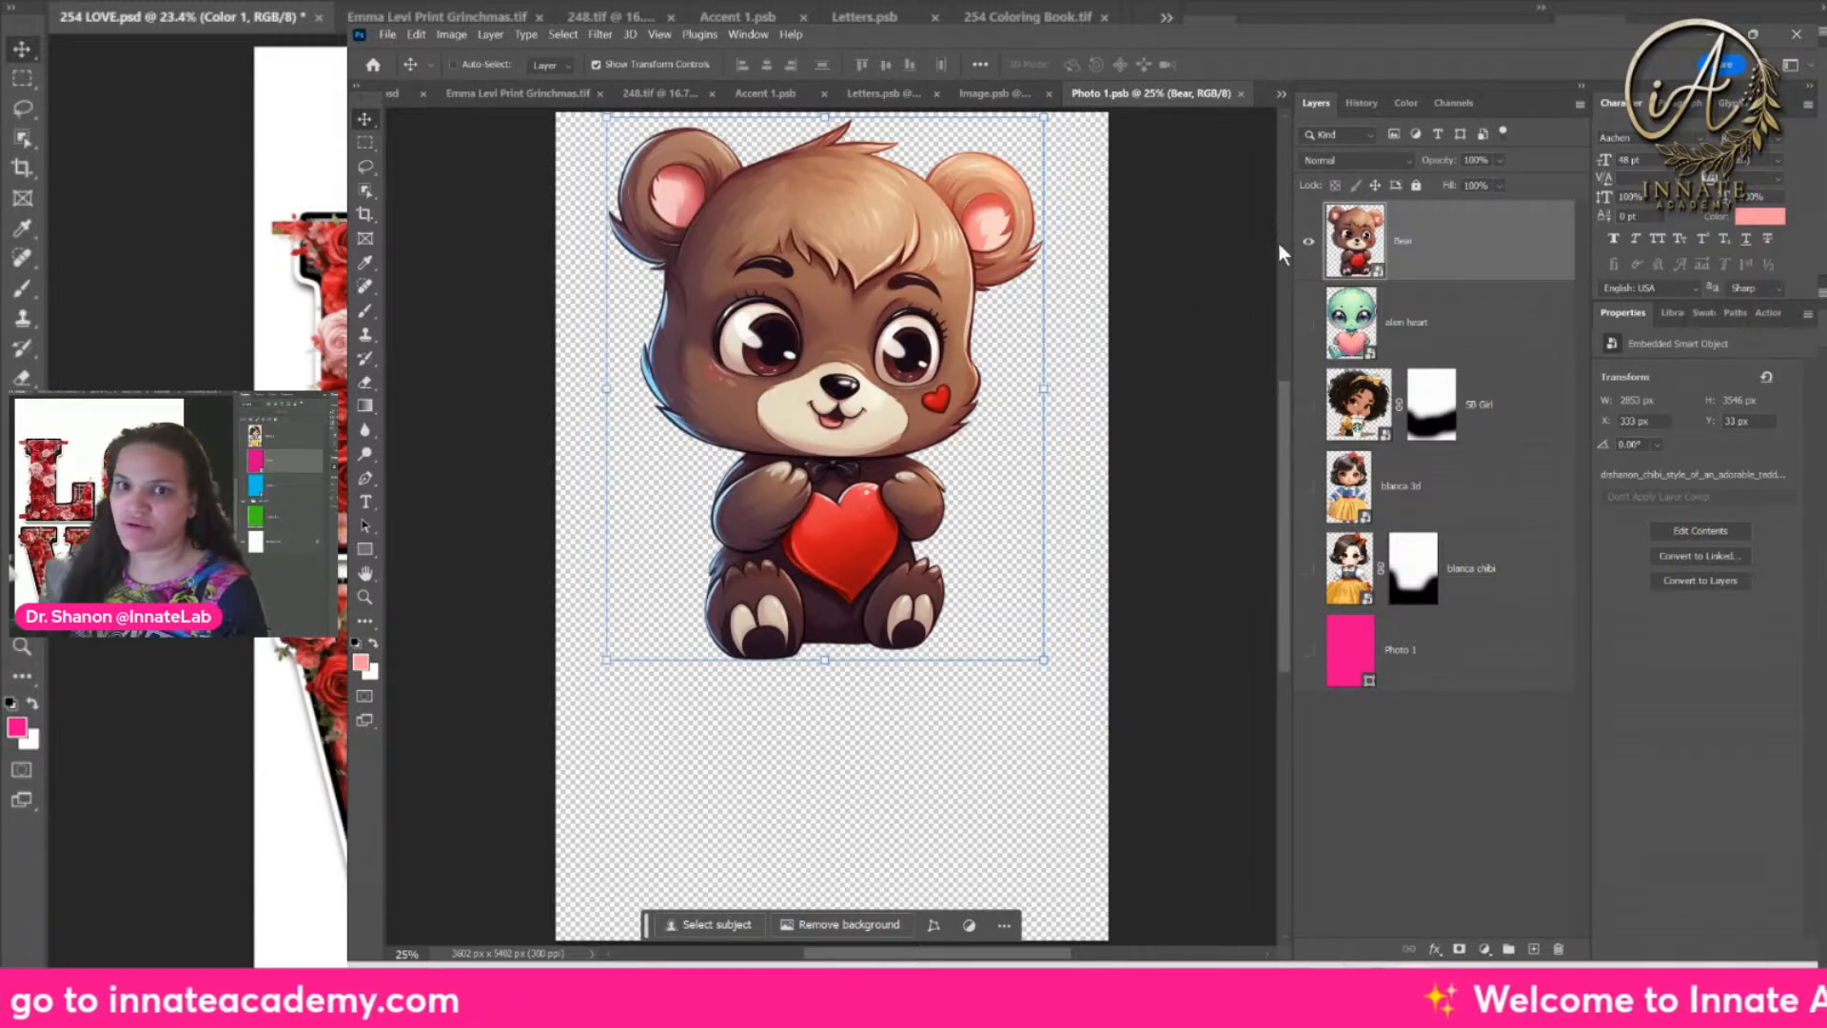
pyautogui.moveTo(1618, 402); pyautogui.dragTo(925, 350)
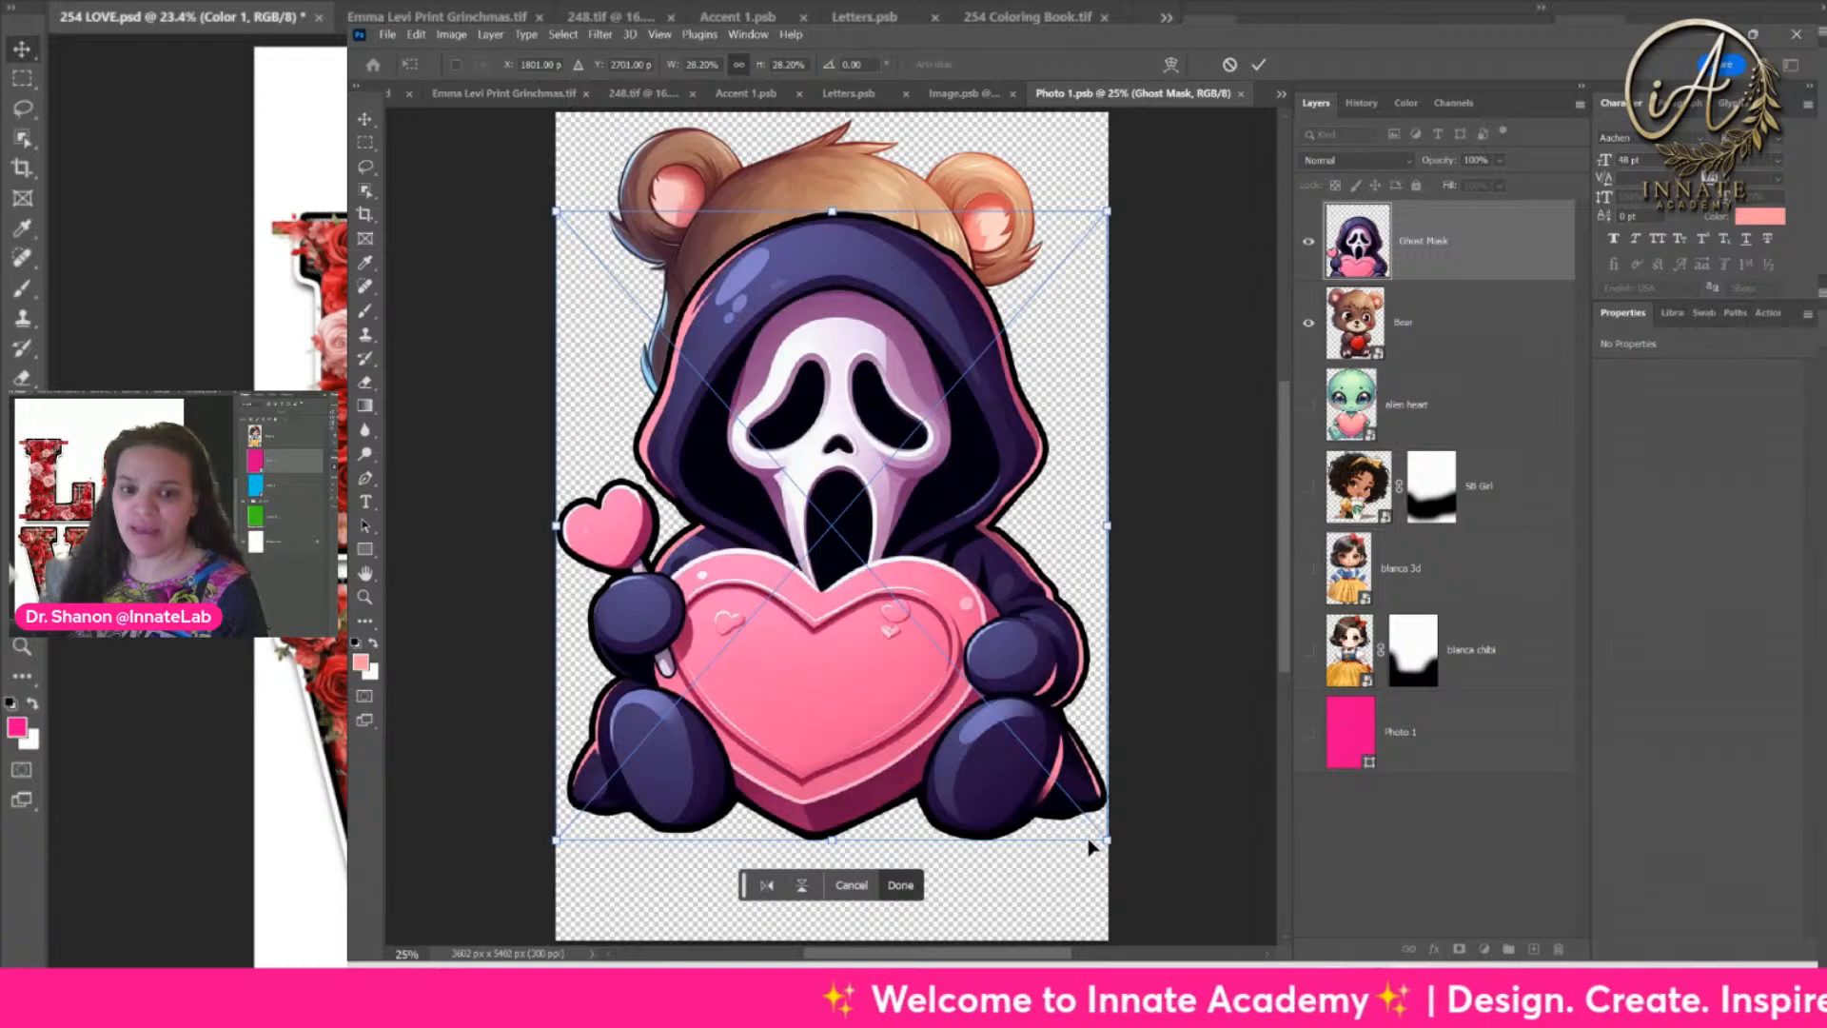
pyautogui.moveTo(1122, 840)
pyautogui.mouseDown()
pyautogui.moveTo(1046, 756)
pyautogui.moveTo(1110, 818)
pyautogui.mouseUp()
pyautogui.moveTo(874, 713); pyautogui.dragTo(877, 629)
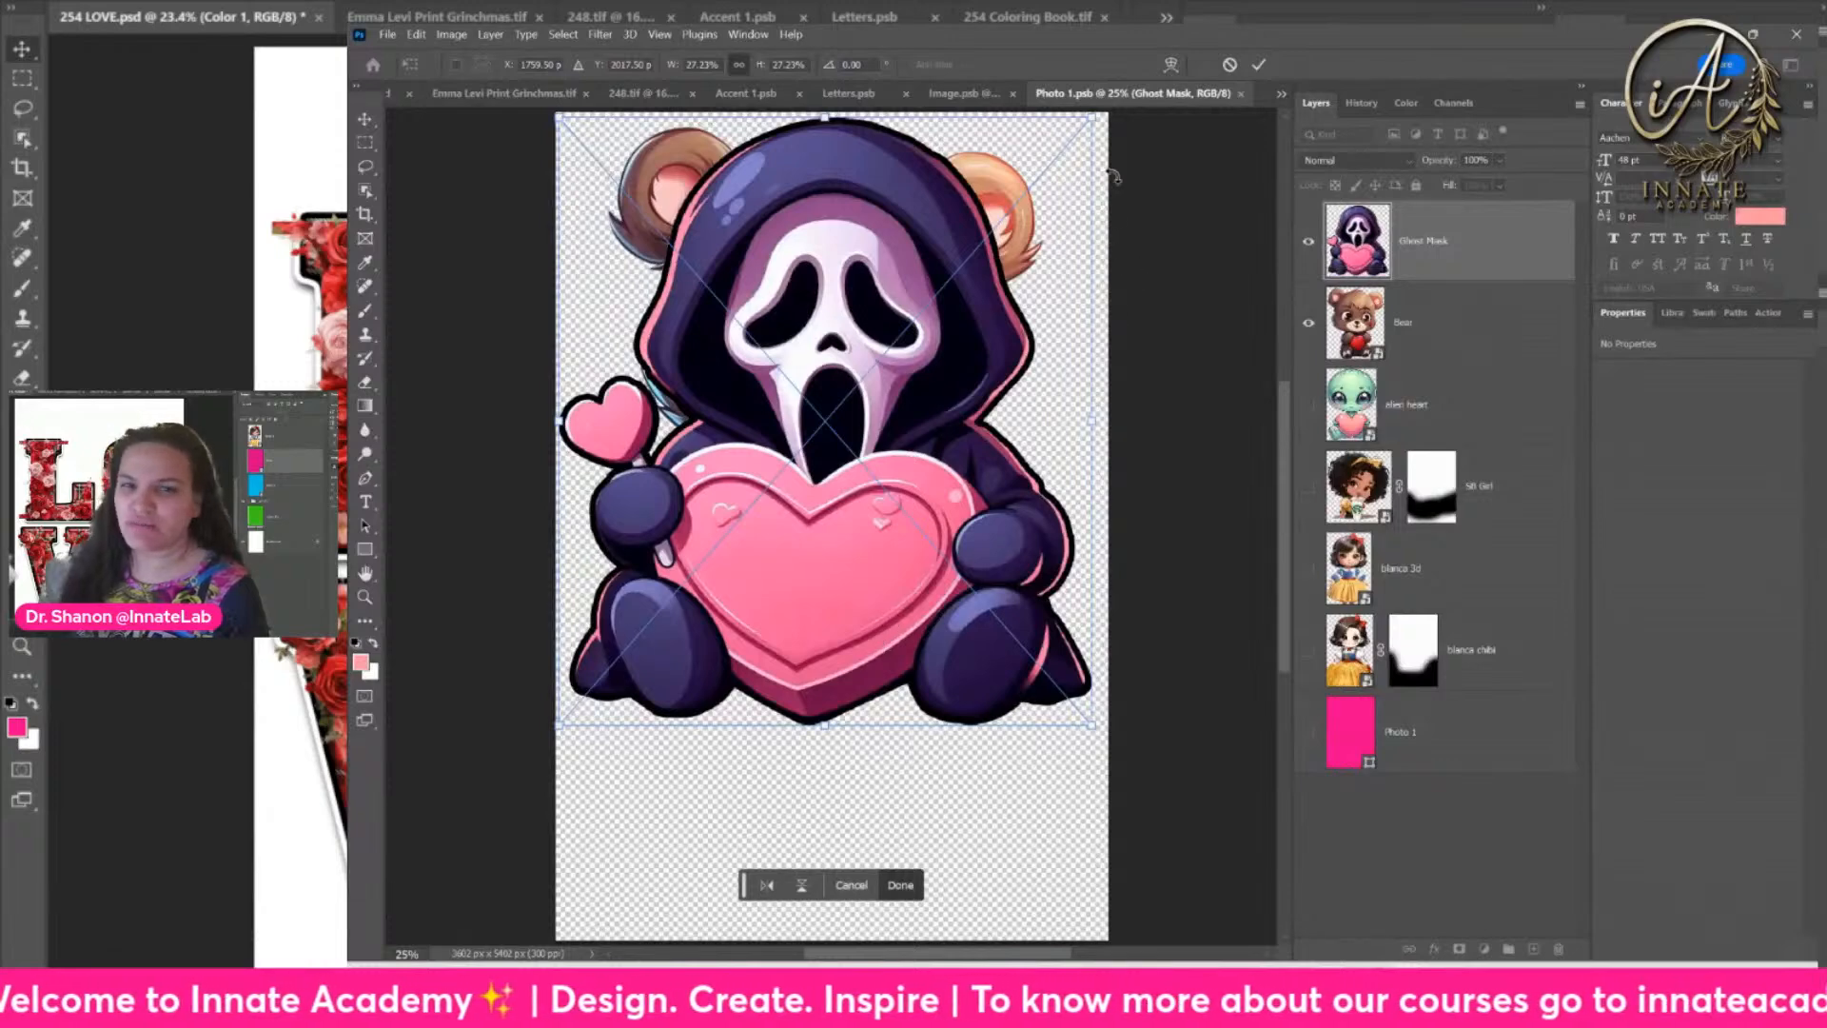
pyautogui.moveTo(1096, 125); pyautogui.dragTo(1090, 129)
pyautogui.moveTo(943, 227); pyautogui.dragTo(945, 219)
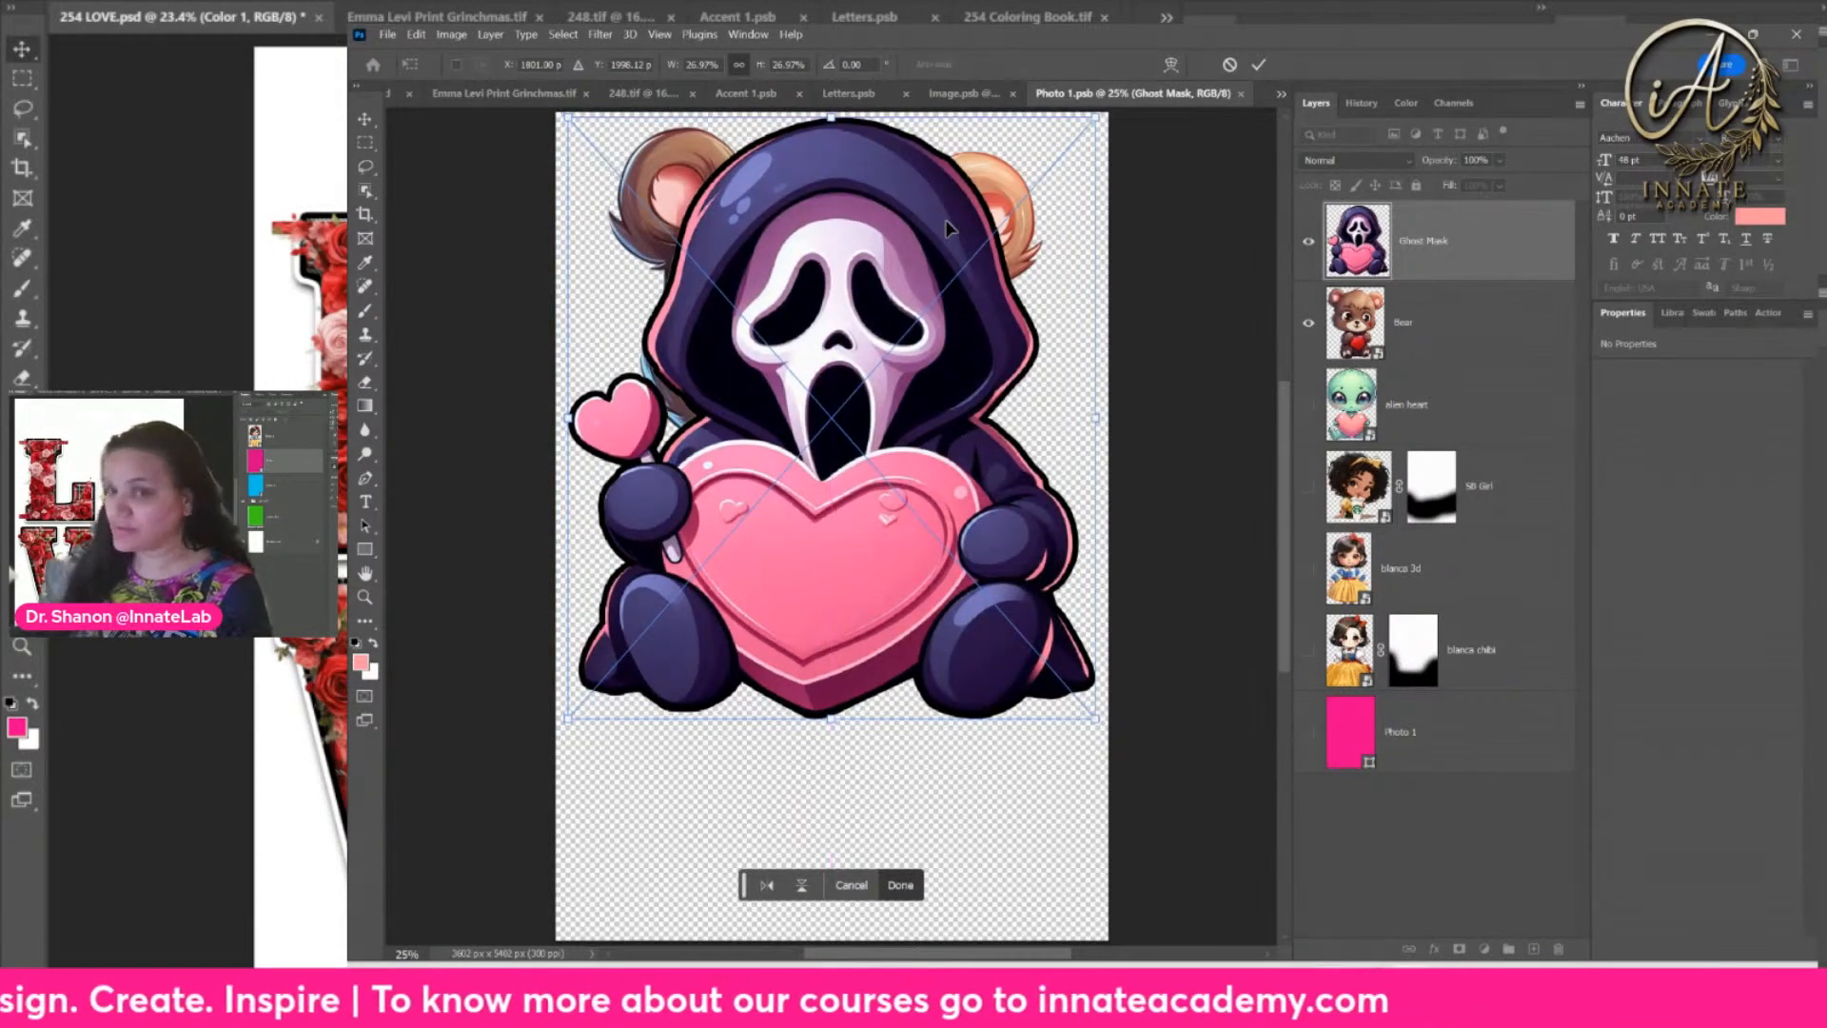
pyautogui.press('Return')
# Step: Hide the Bear layer under the Ghost Mask, then close Photo 1.psb with its changes saved
pyautogui.click(1395, 324)
pyautogui.click(1309, 321)
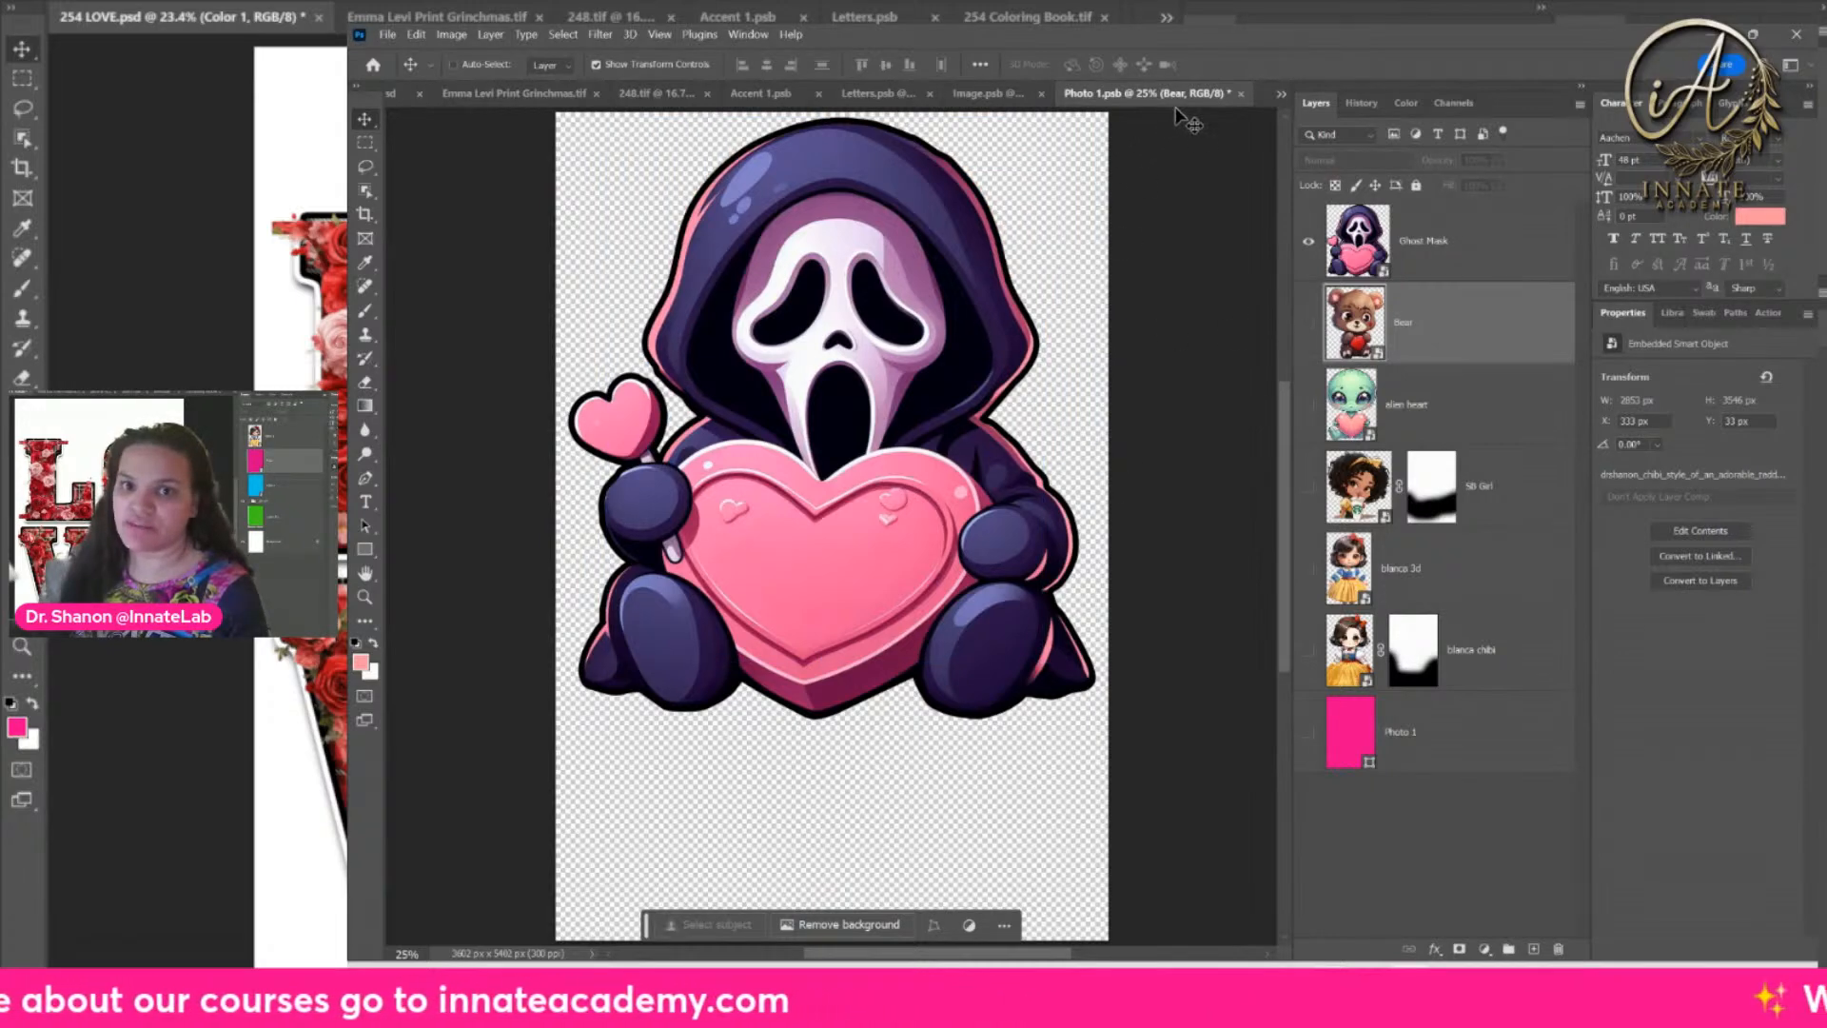
pyautogui.click(1241, 93)
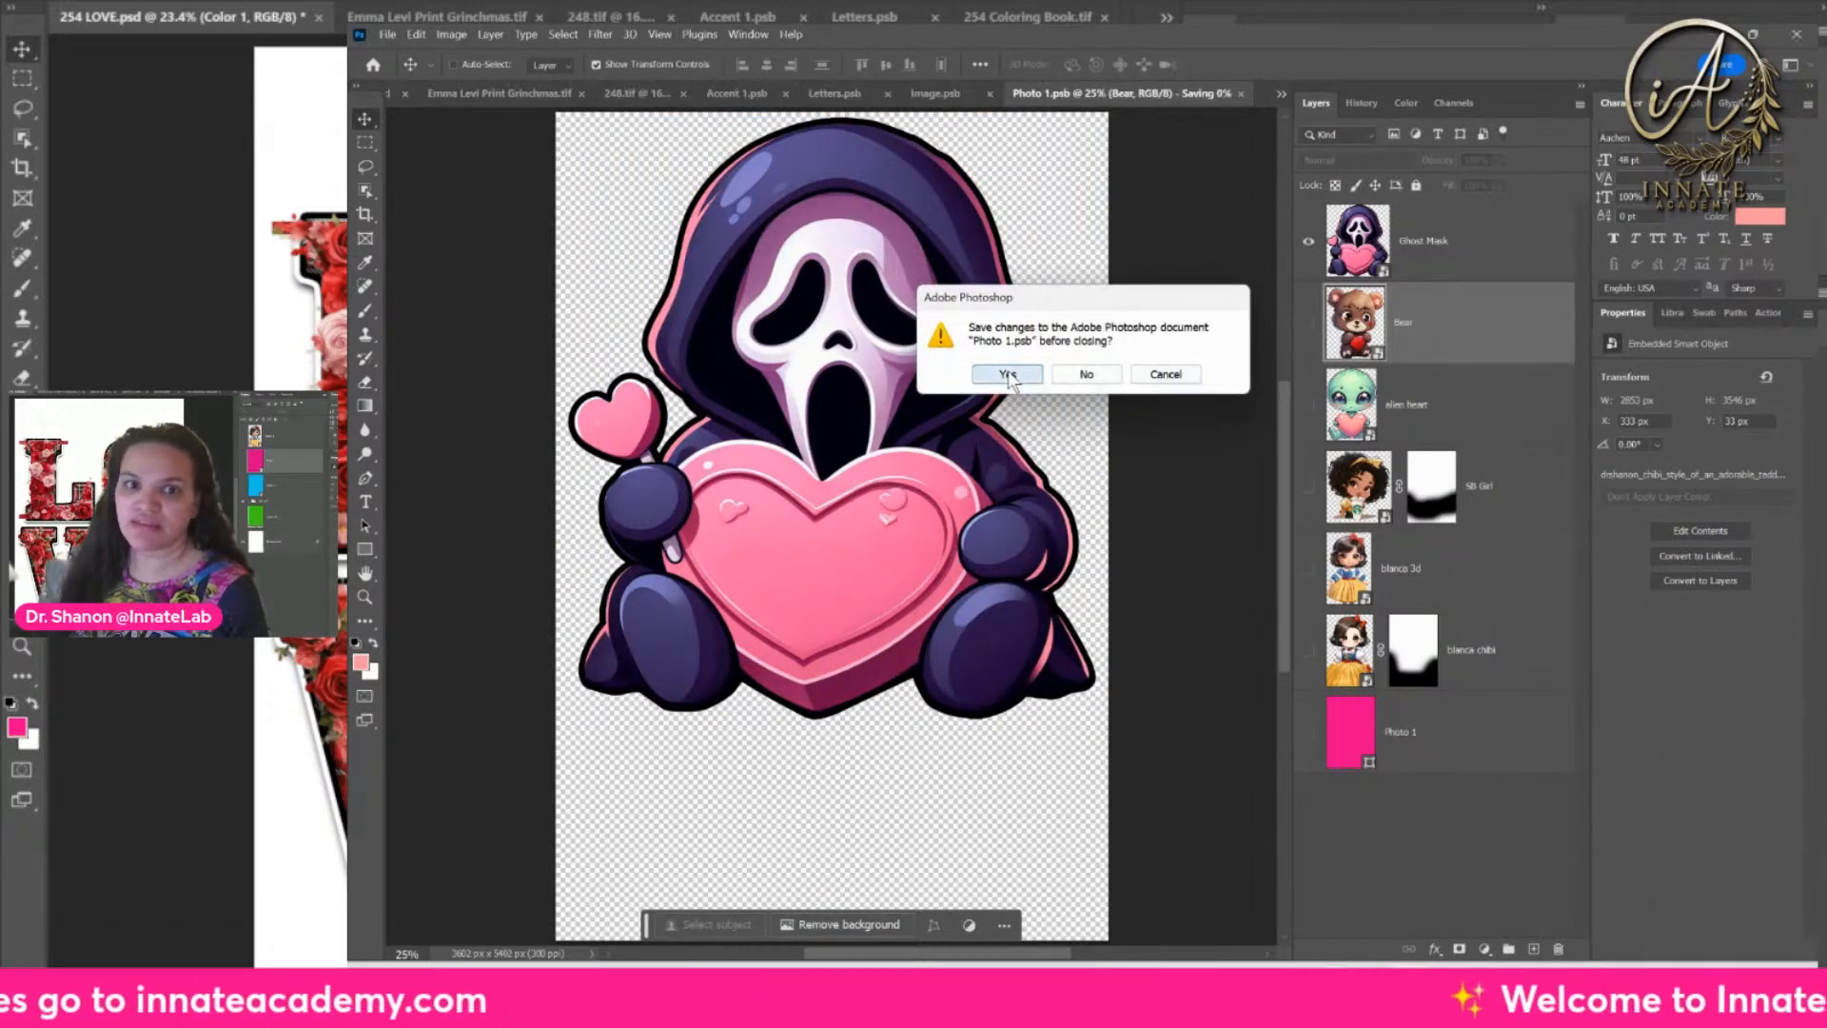
pyautogui.click(1042, 373)
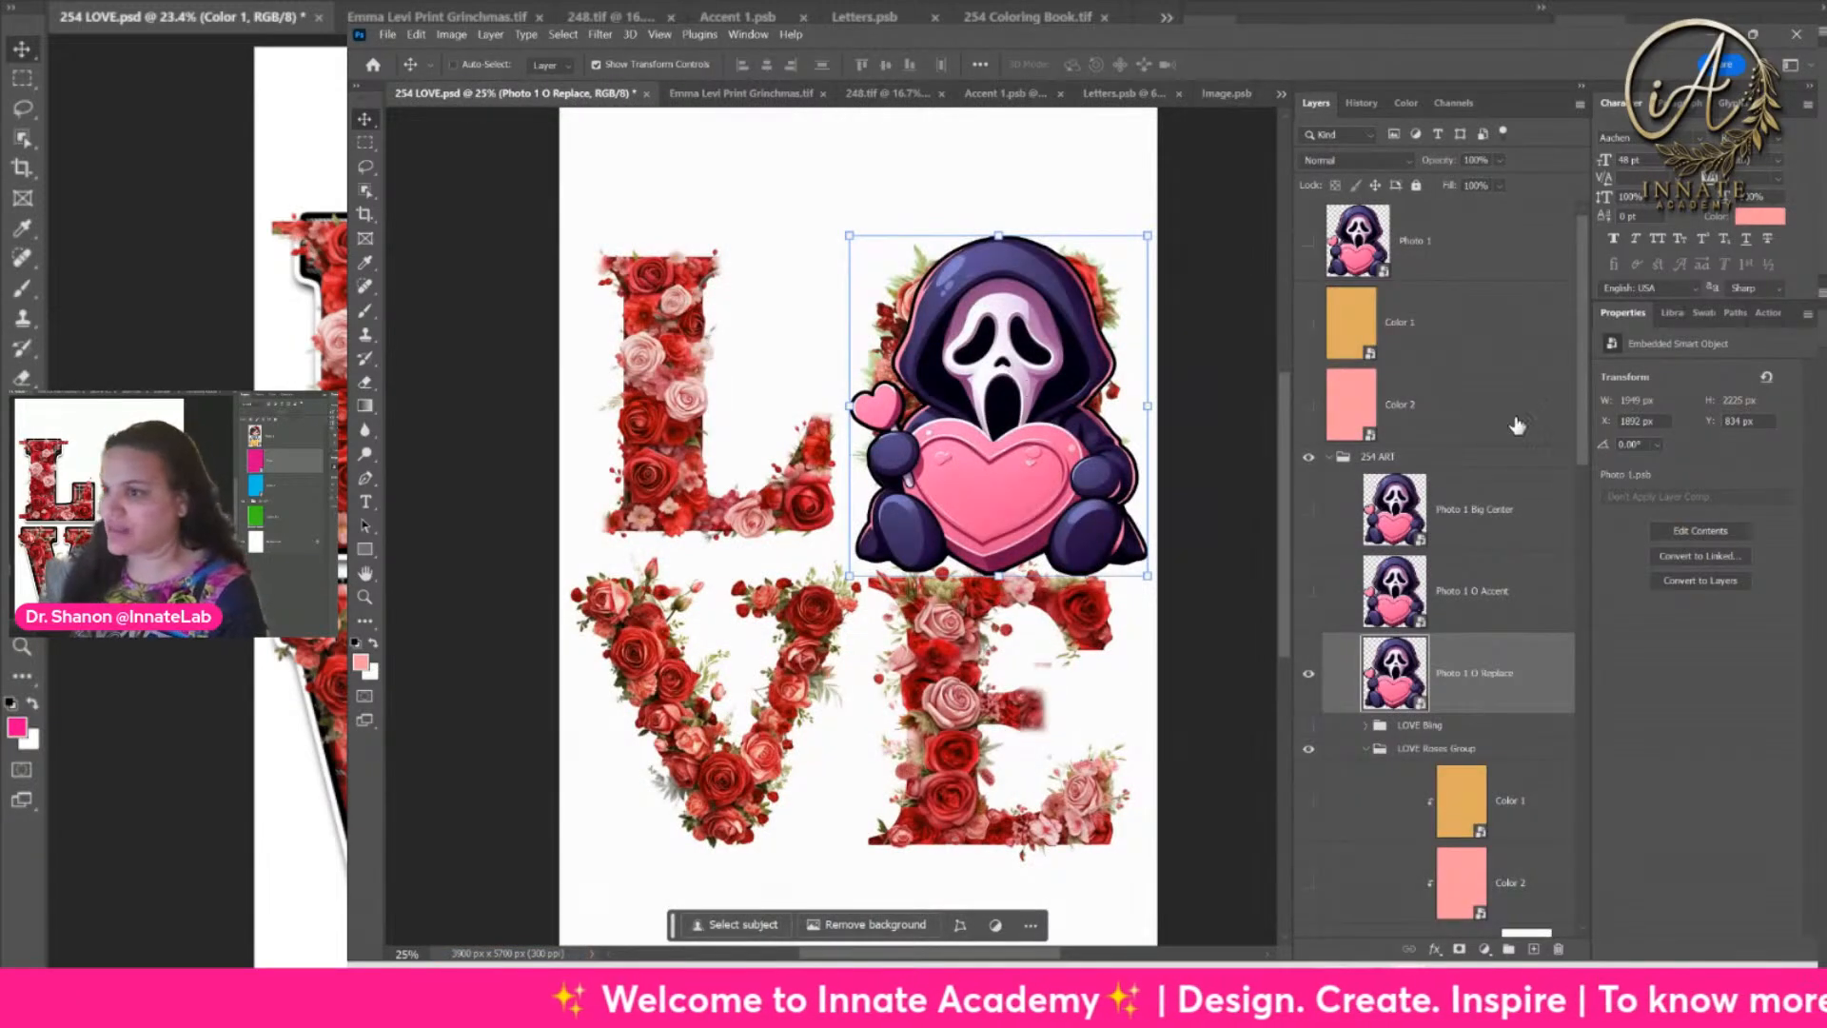
# Step: Hide the roses letter O behind the ghost in the LOVE Roses Letters group
pyautogui.click(1149, 574)
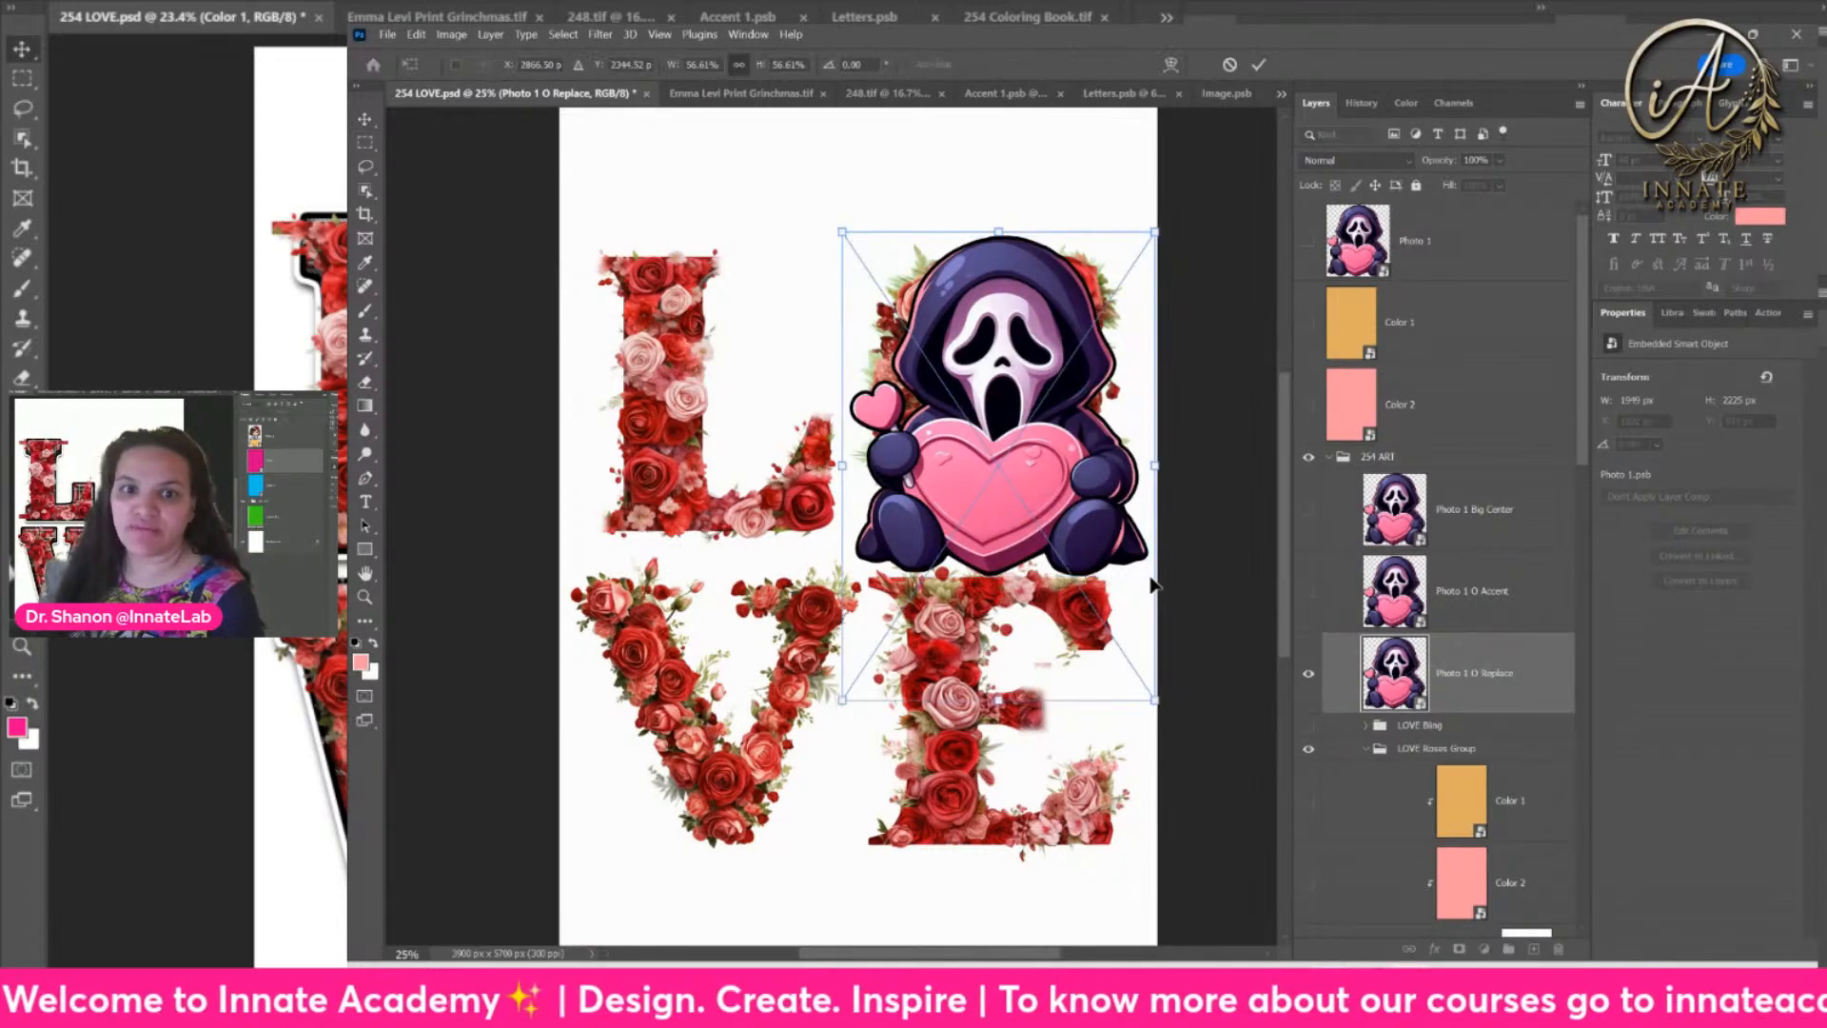
pyautogui.press('Return')
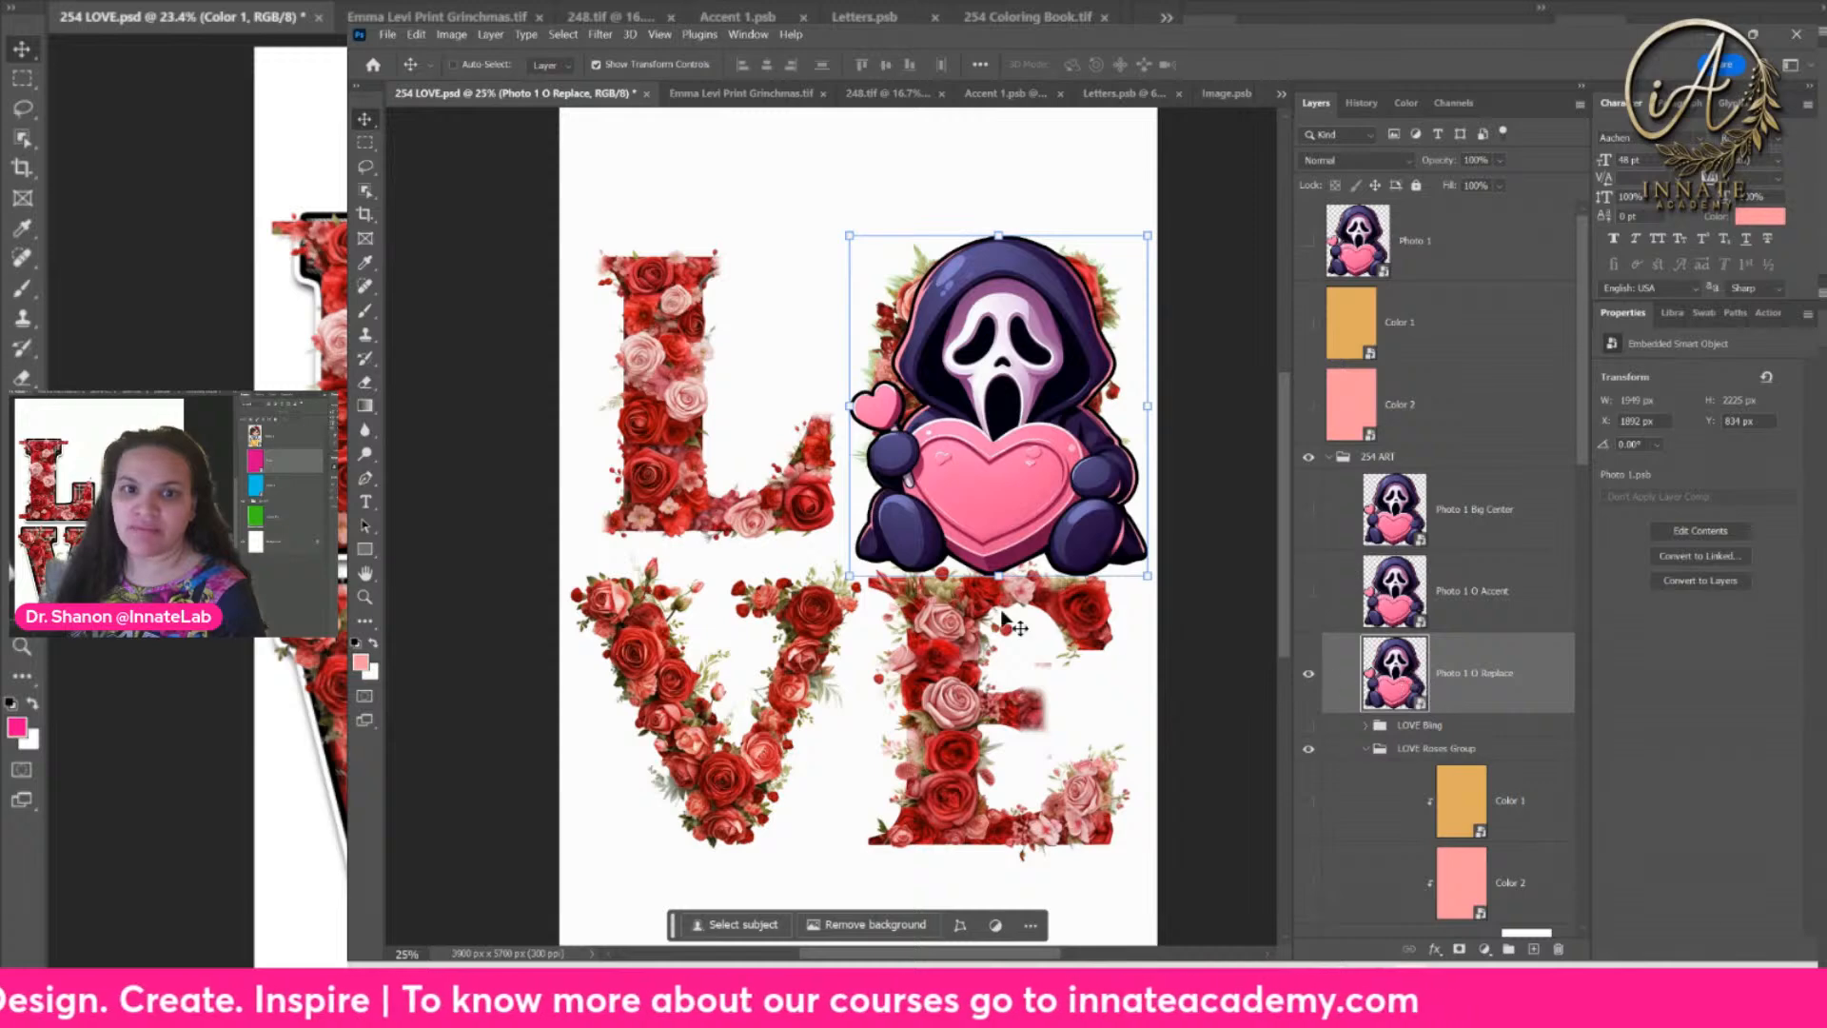
pyautogui.rightClick(1106, 287)
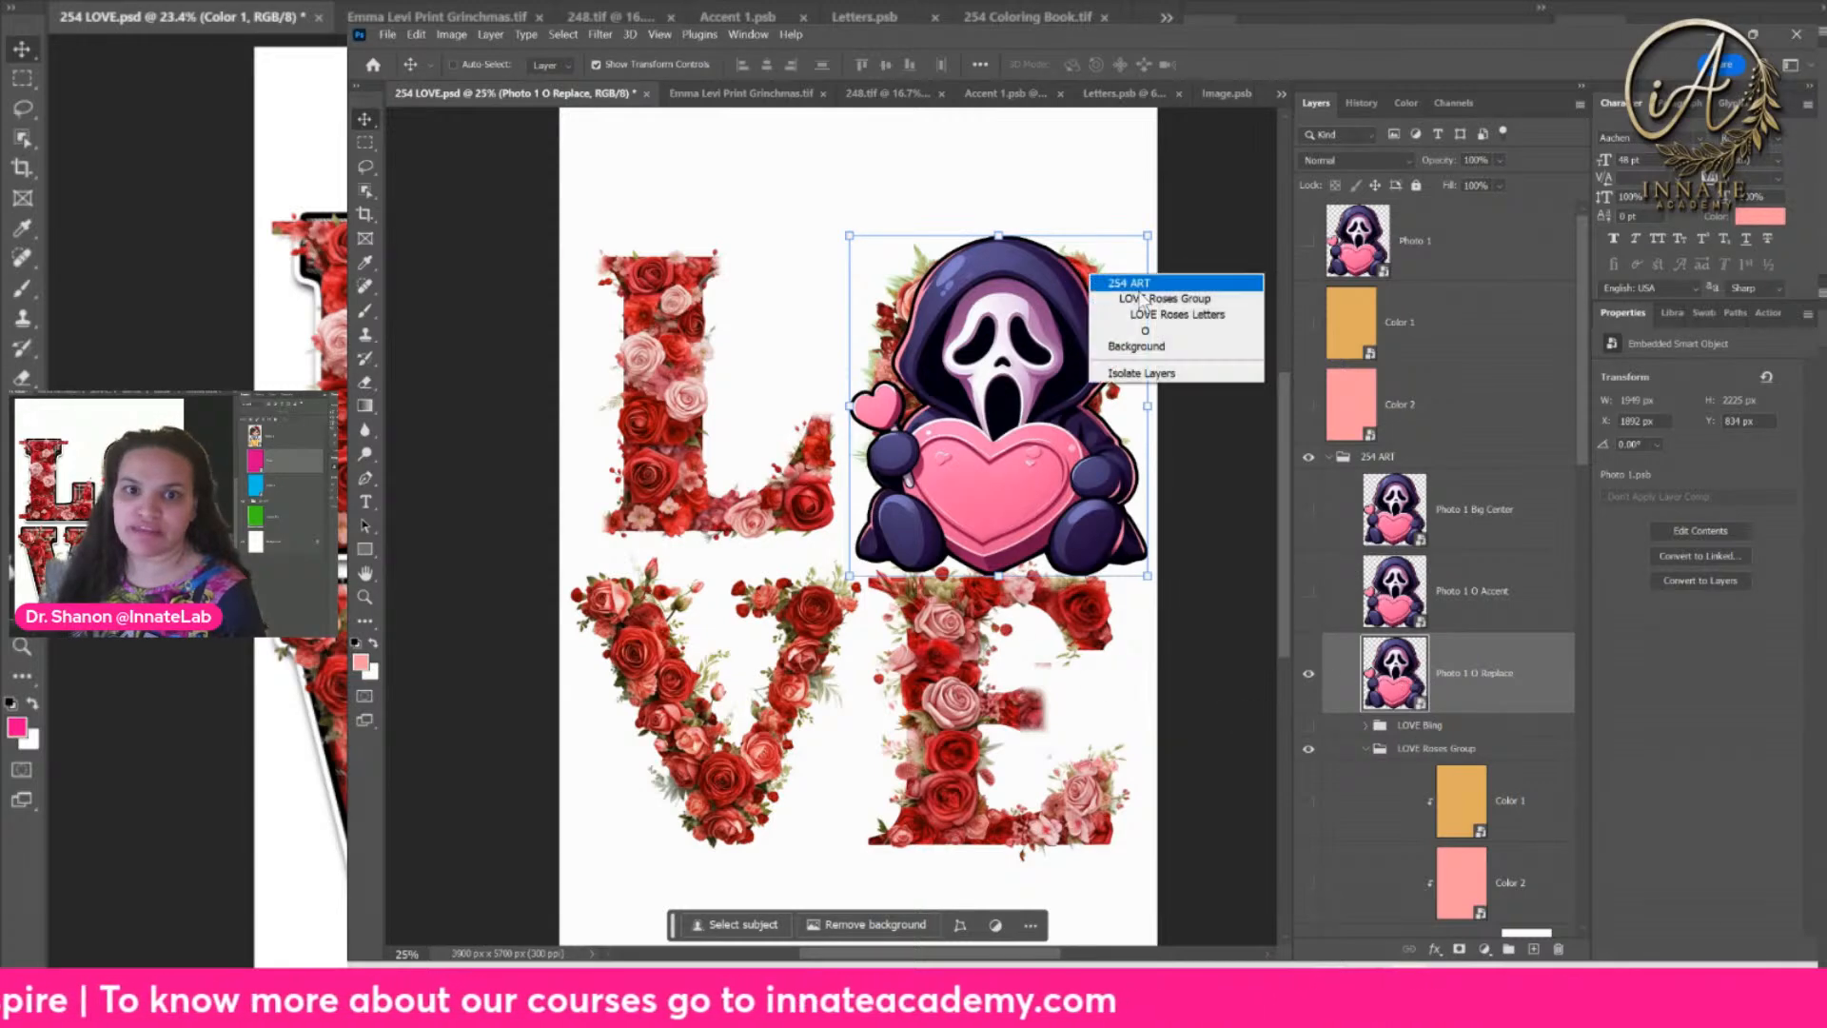
pyautogui.click(1180, 330)
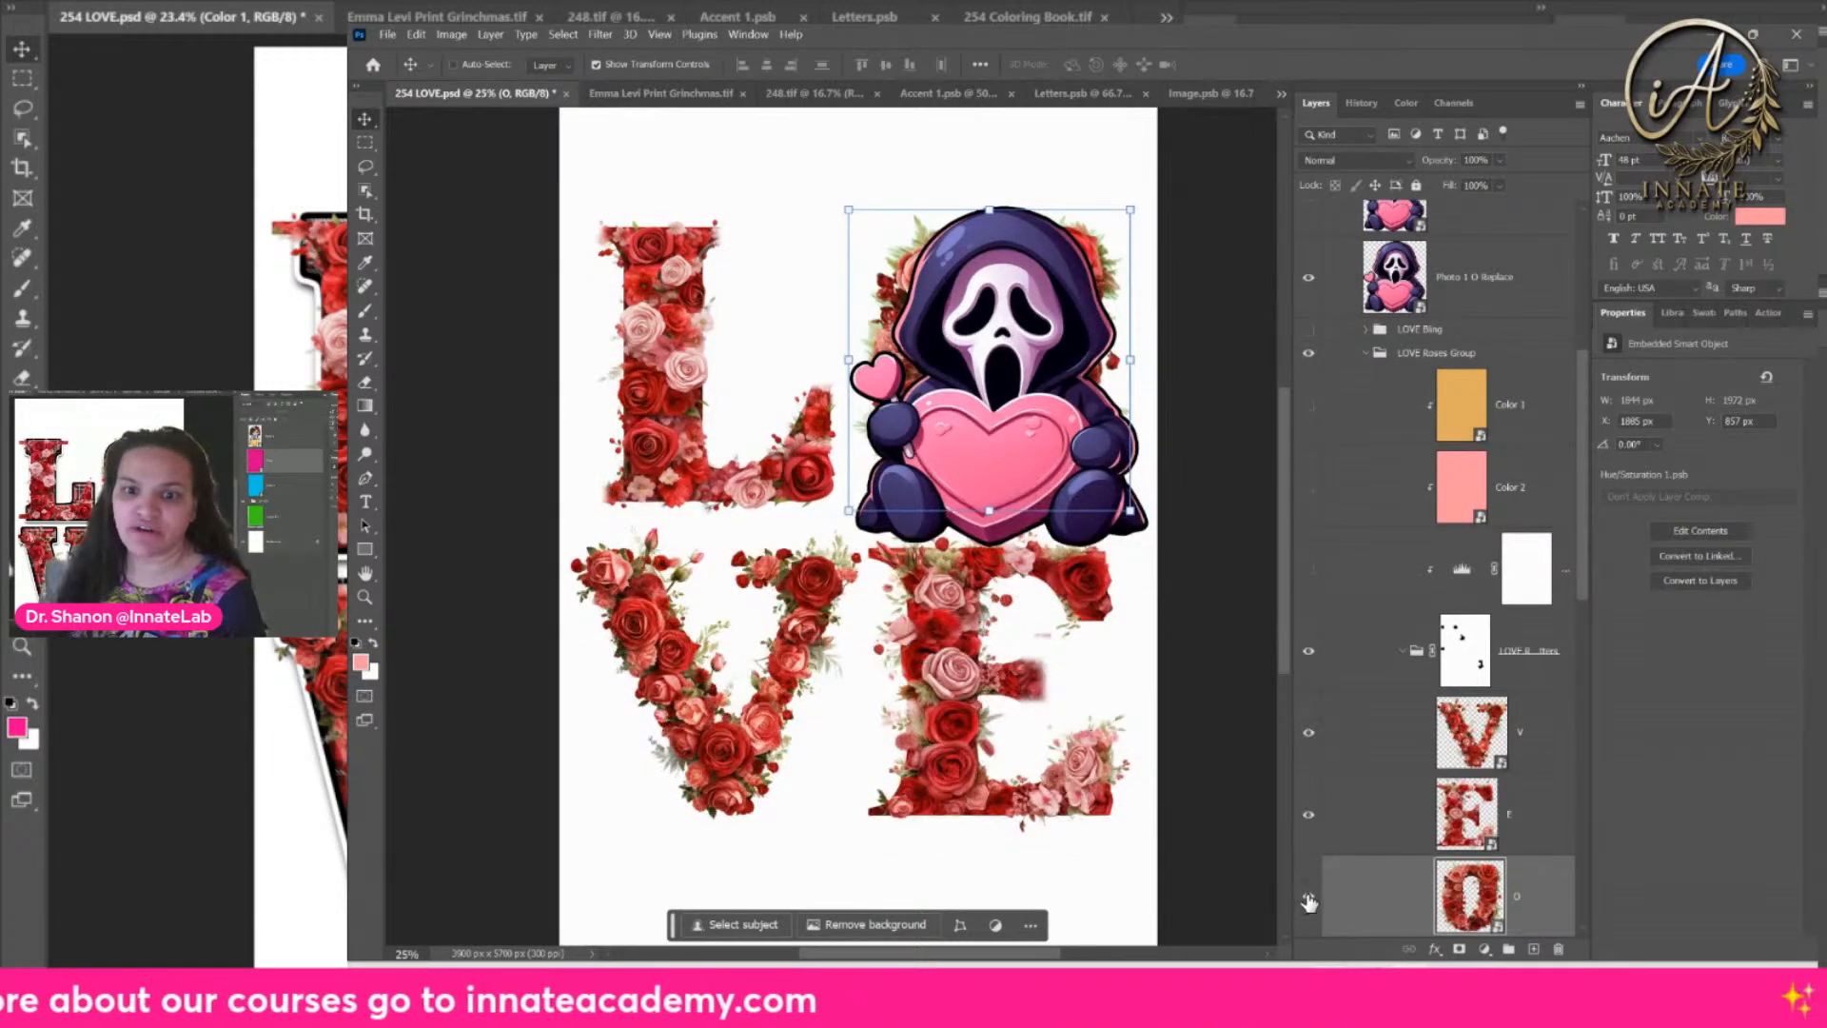
pyautogui.click(1308, 899)
# Step: Select the Photo 1 O Replace ghost and nudge it up to a Y position of about 778 px
pyautogui.rightClick(994, 400)
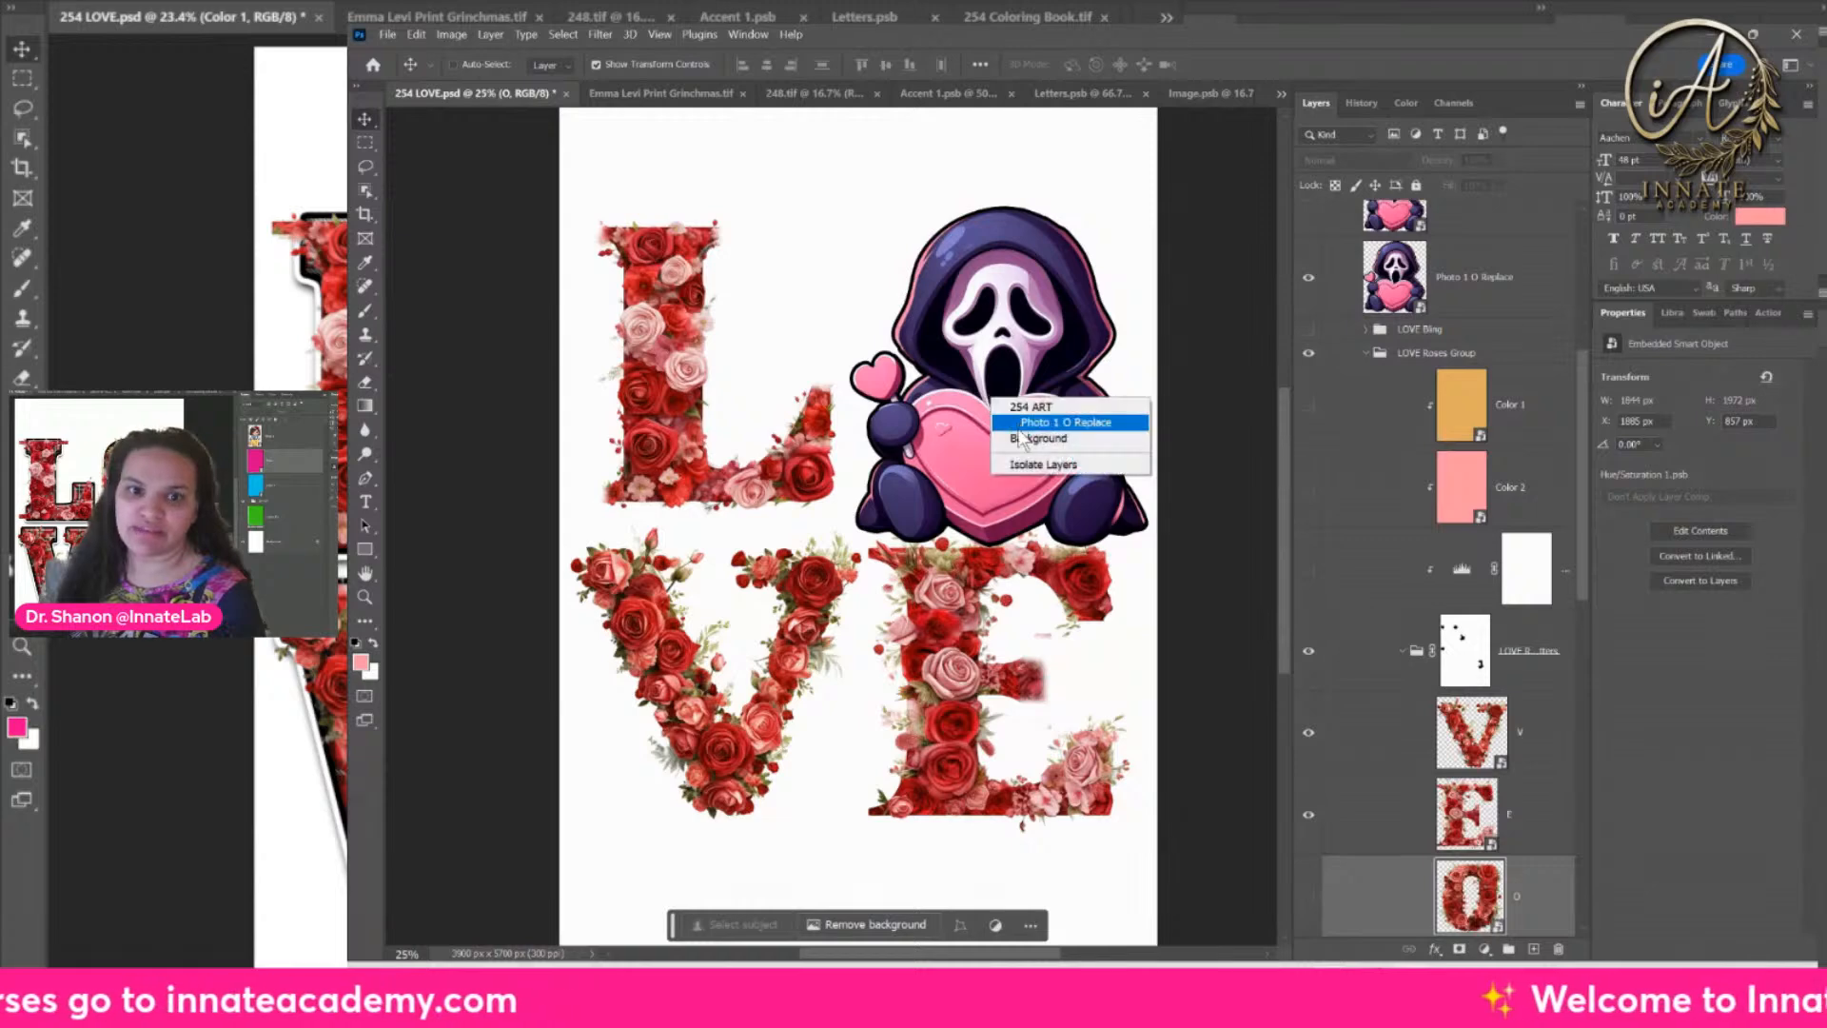
pyautogui.click(1018, 424)
pyautogui.press('Up')
pyautogui.press('Up')
pyautogui.press('Up')
pyautogui.press('Up')
pyautogui.press('Up')
pyautogui.press('Up')
pyautogui.press('Up')
pyautogui.press('Up')
pyautogui.press('Up')
pyautogui.press('Up')
pyautogui.press('Up')
pyautogui.press('Up')
pyautogui.press('Up')
pyautogui.press('Up')
pyautogui.press('Up')
pyautogui.press('Up')
pyautogui.press('Up')
pyautogui.press('Up')
pyautogui.press('Up')
pyautogui.press('Up')
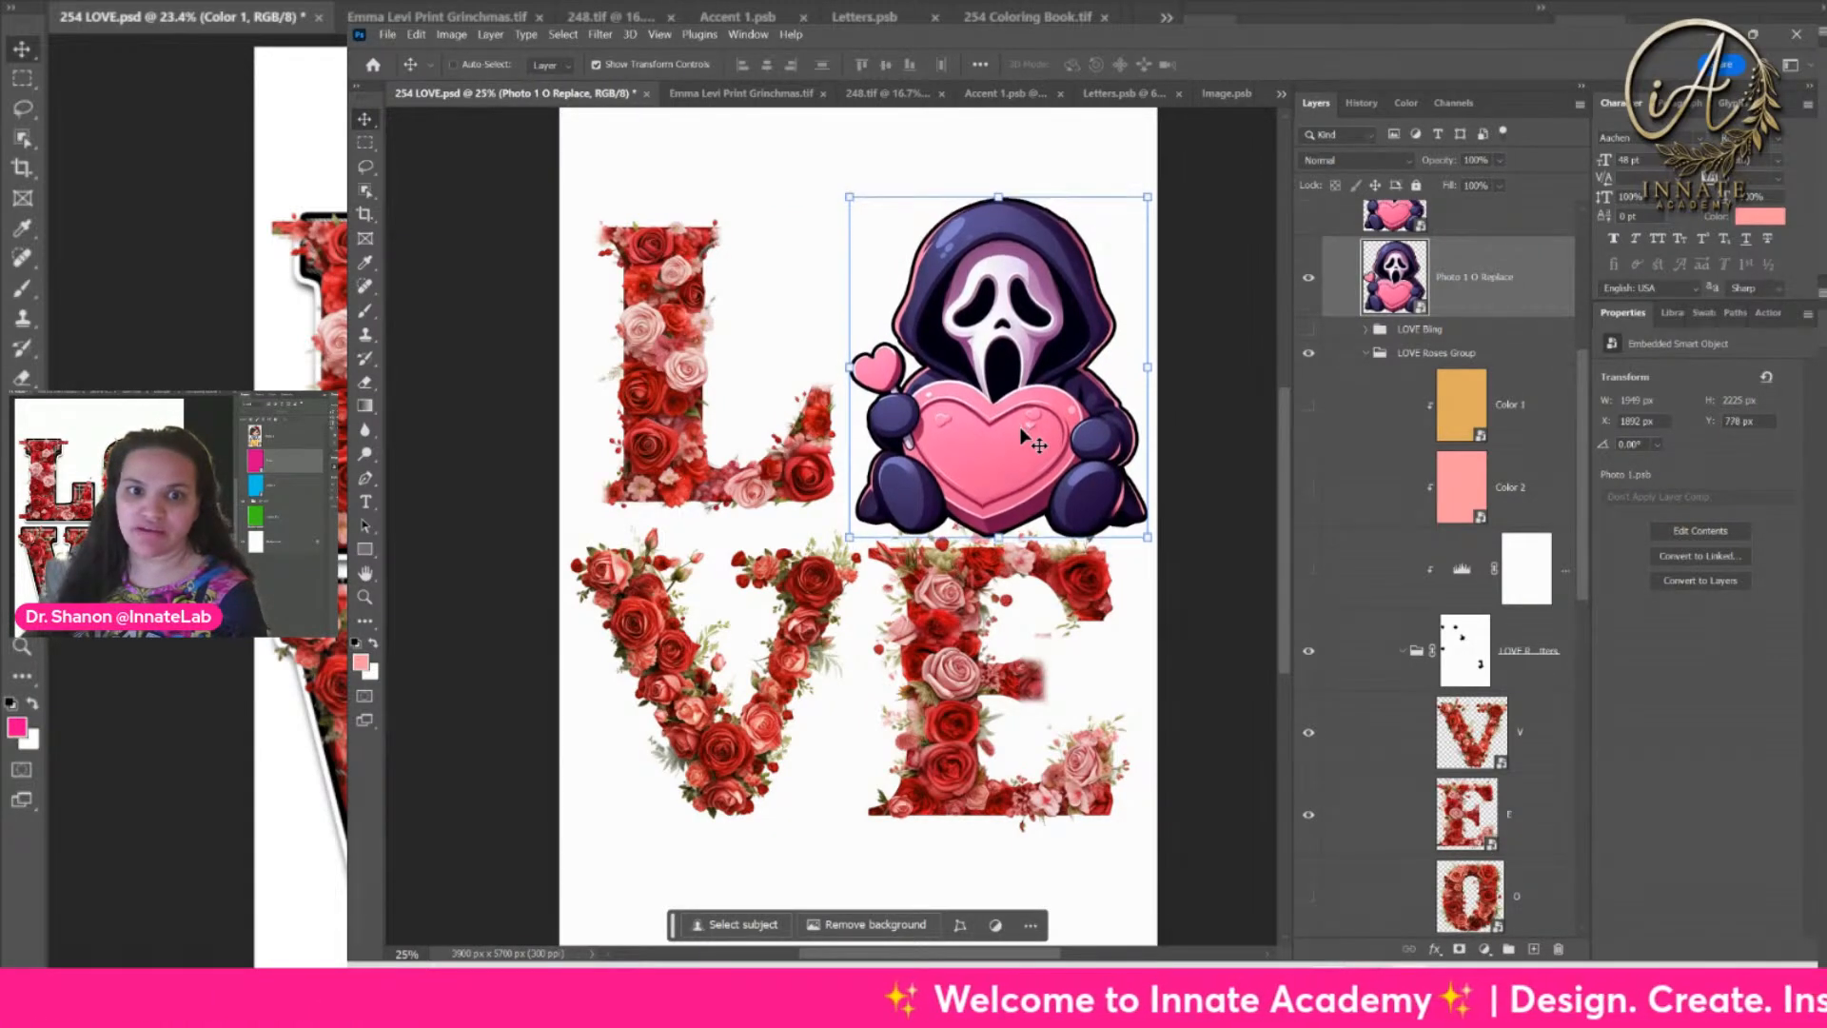
# Step: Scale the ghost down proportionally to about 1881 px wide so it clears the letter E
pyautogui.hotkey('ctrl', 't')
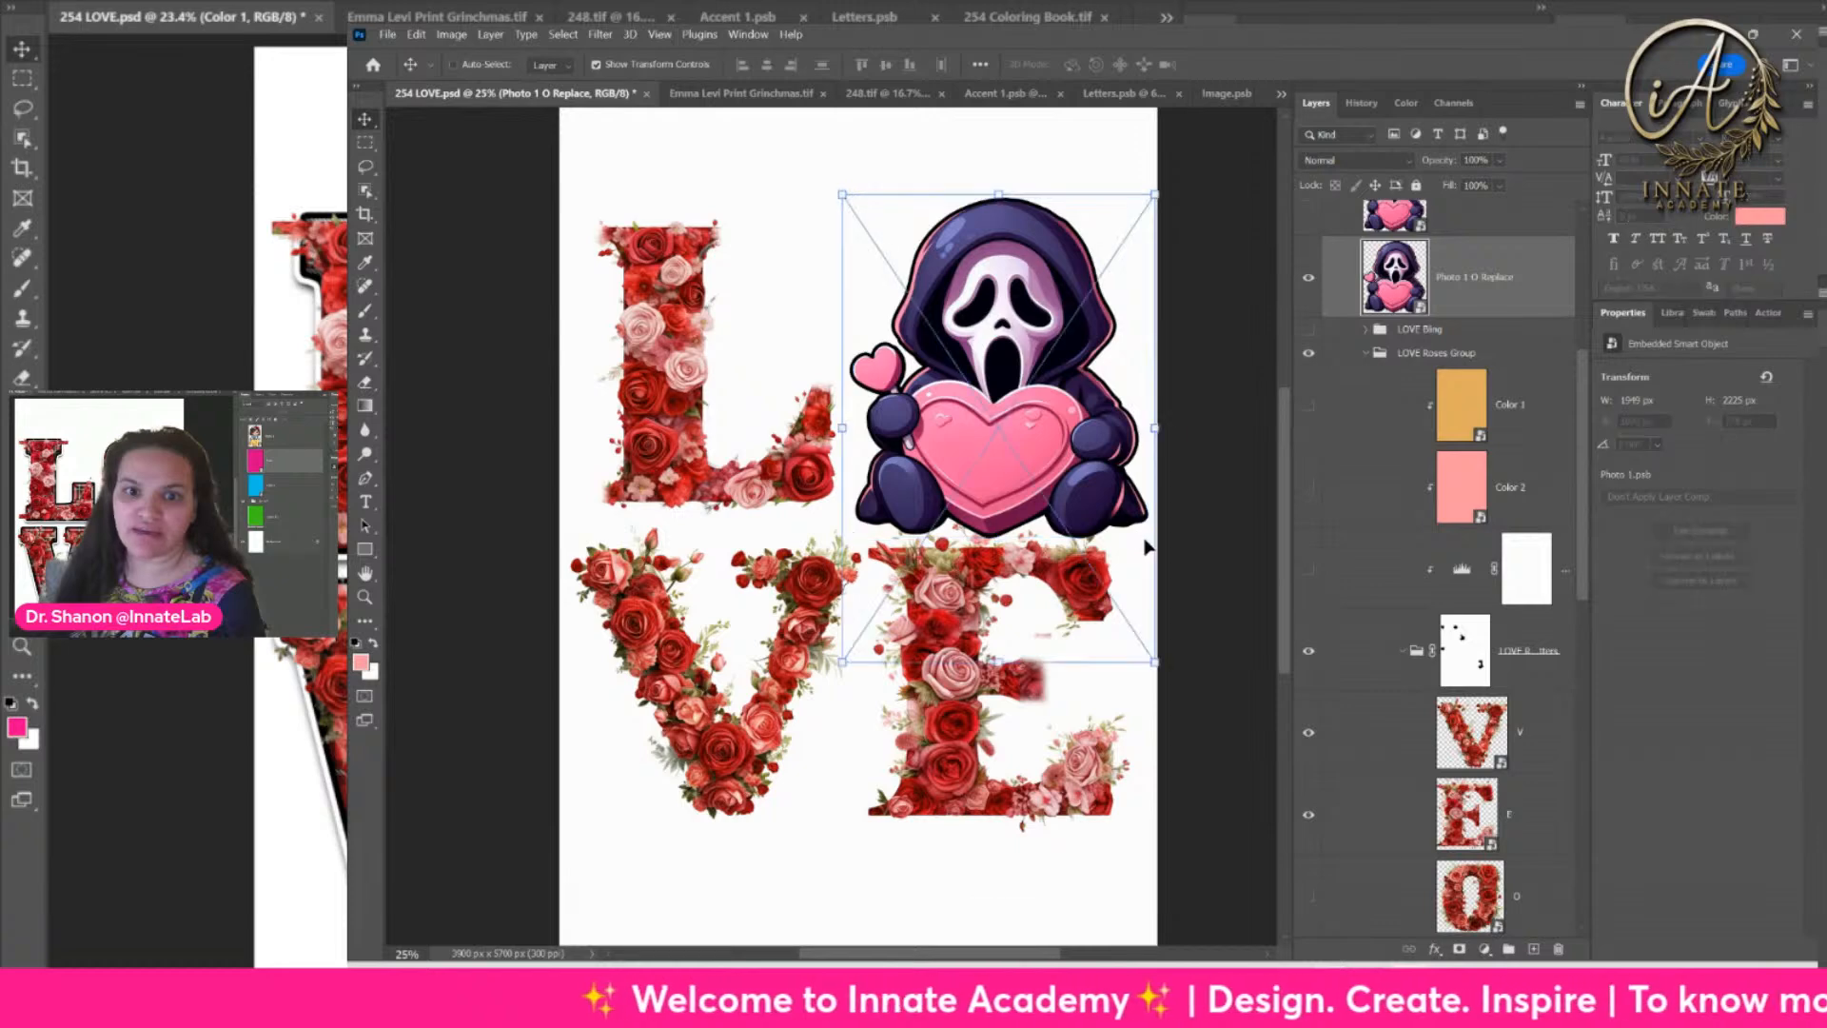
pyautogui.moveTo(1154, 660); pyautogui.dragTo(1146, 650)
pyautogui.press('Return')
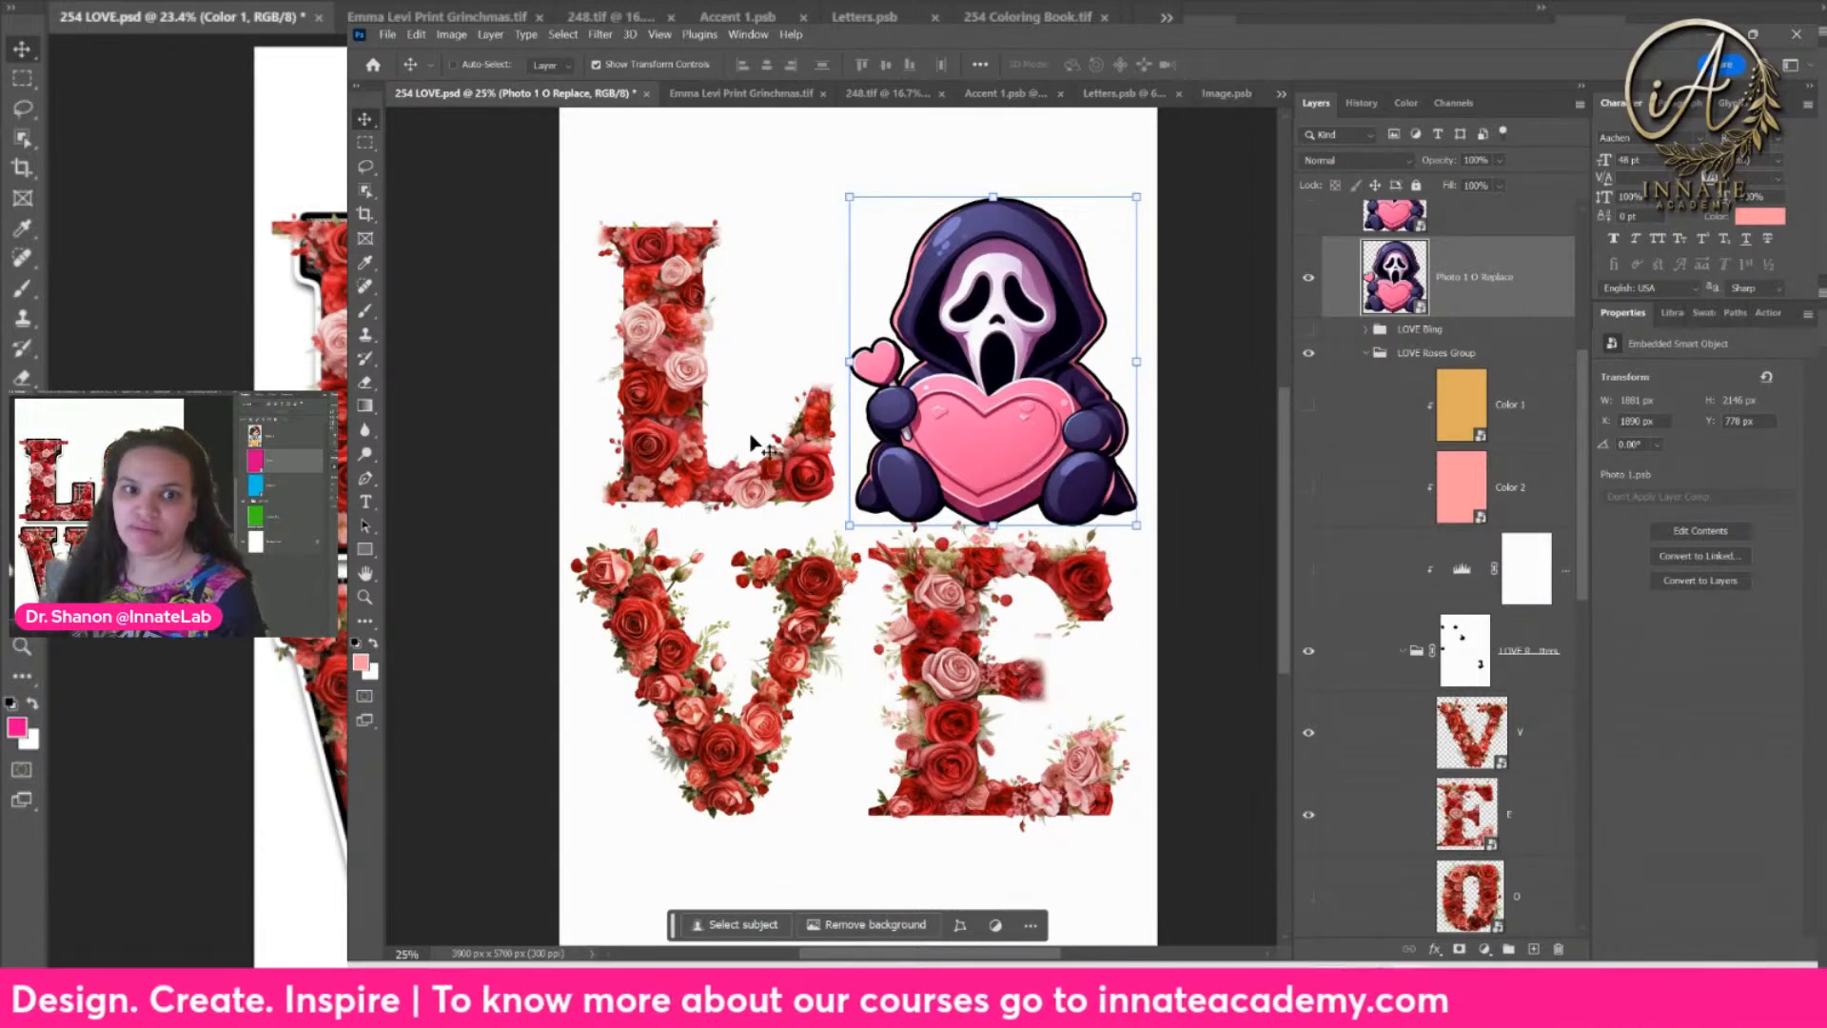
# Step: Show the swatches and sample the purple of the ghost's hood and the pink of its heart with the Eyedropper
pyautogui.click(1535, 746)
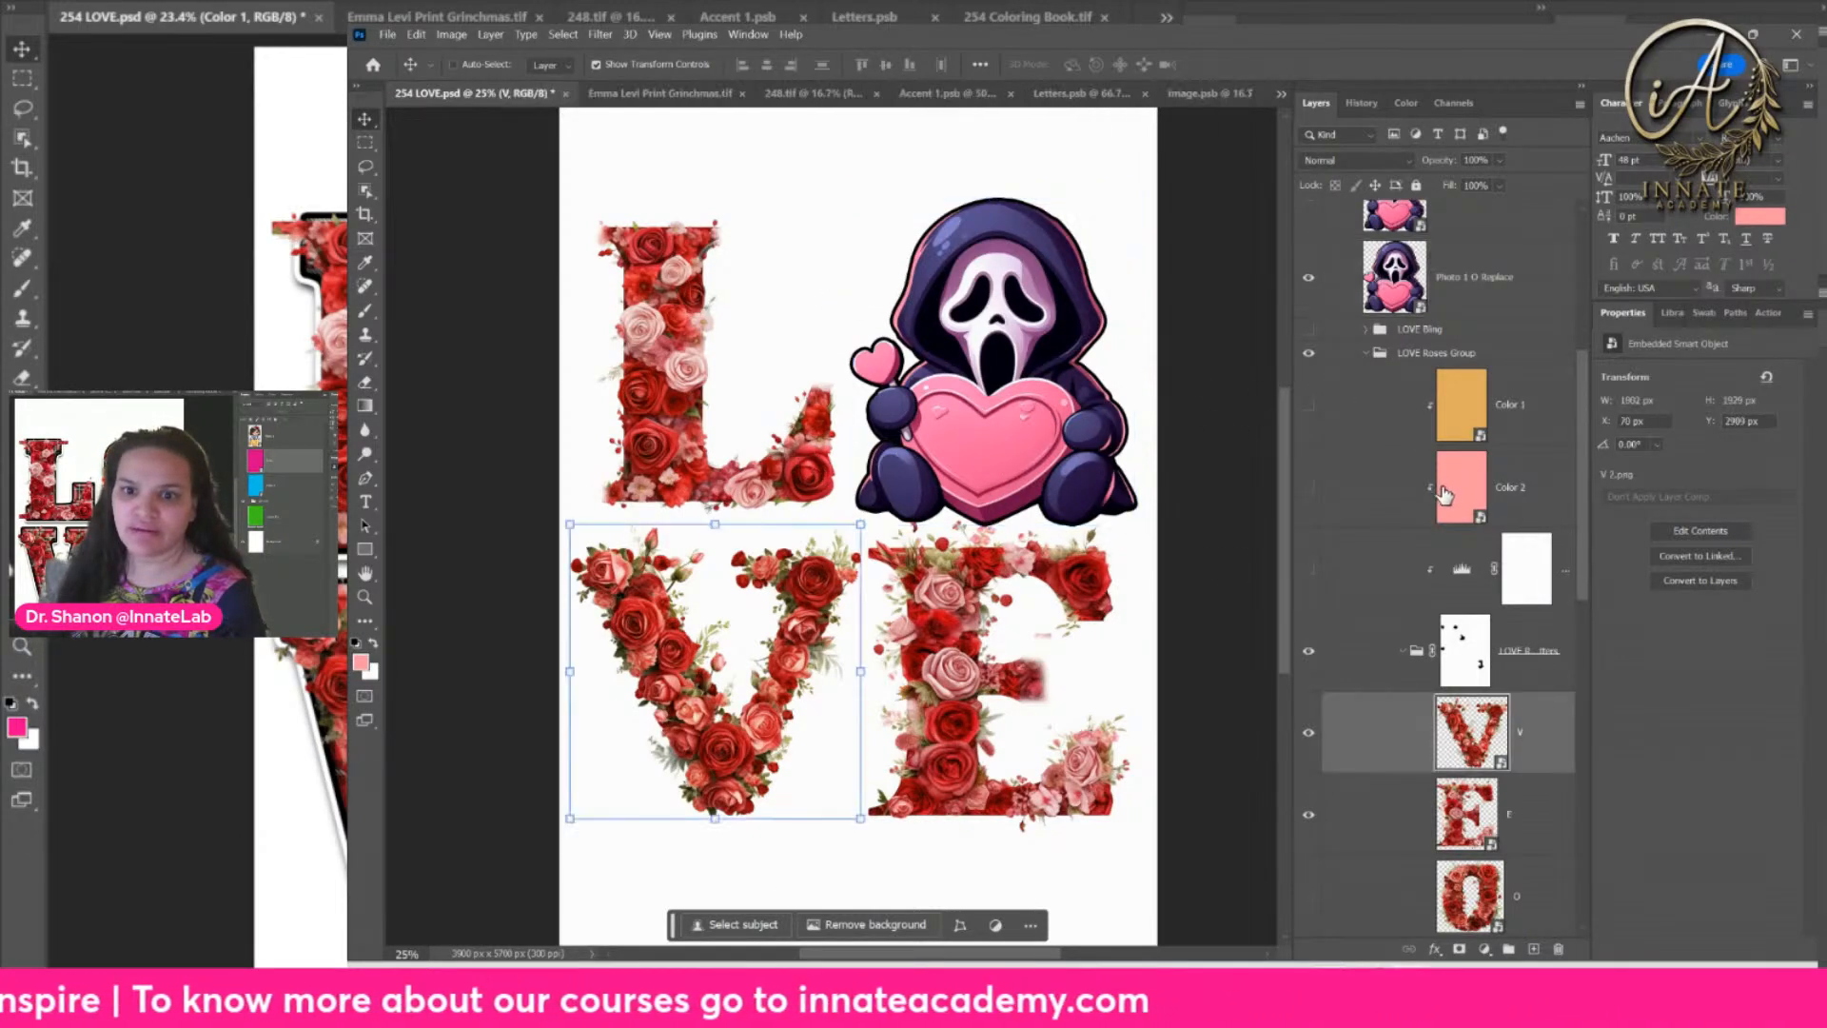
pyautogui.click(1445, 486)
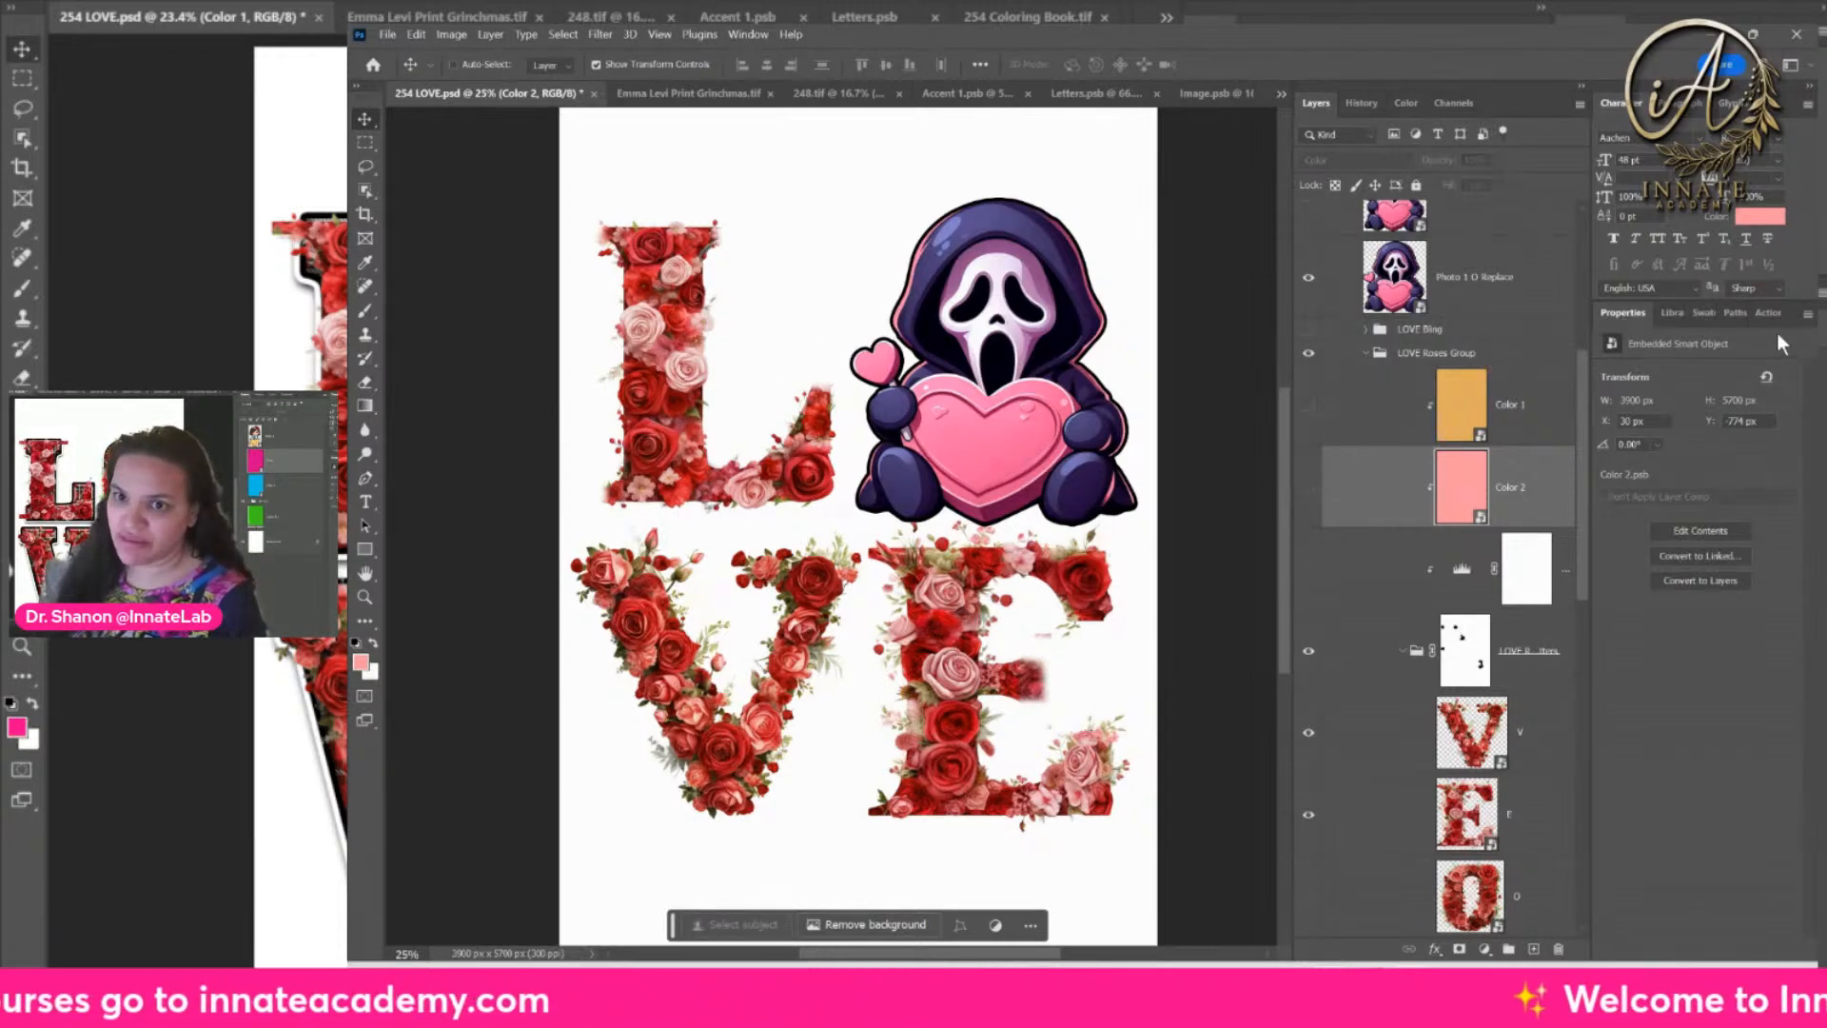
pyautogui.click(1686, 313)
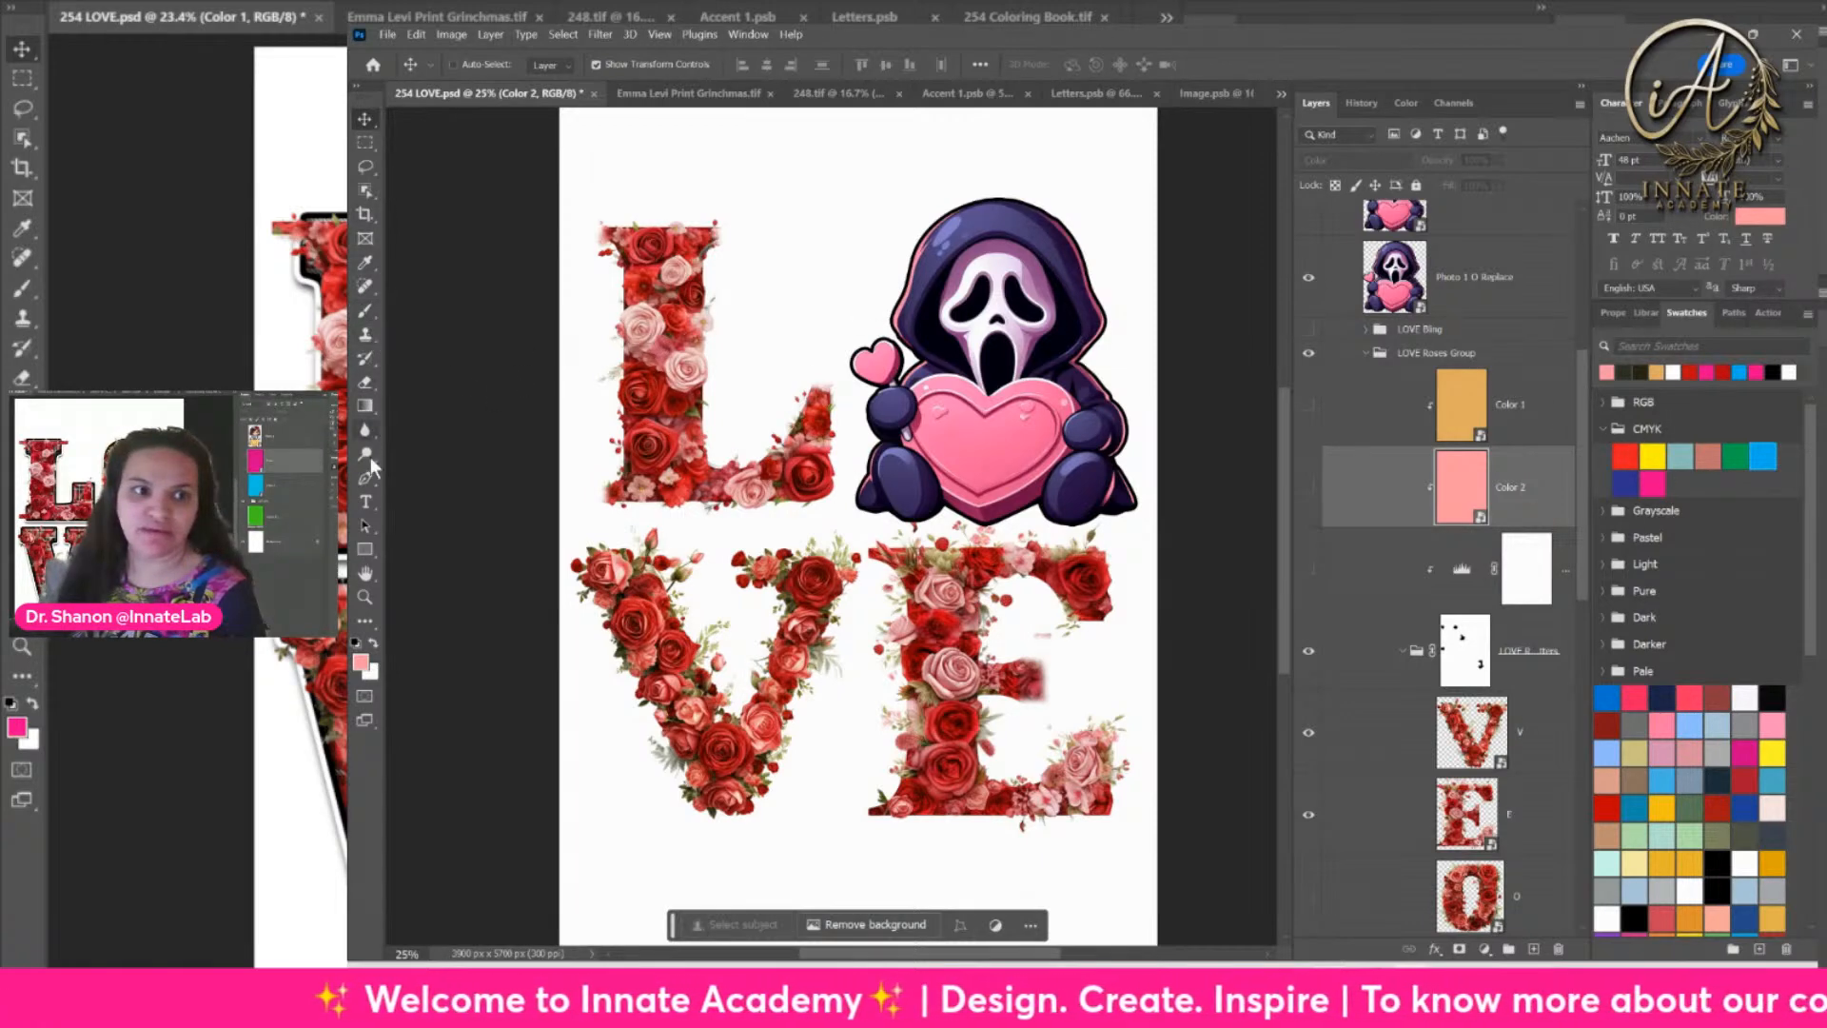
pyautogui.click(365, 261)
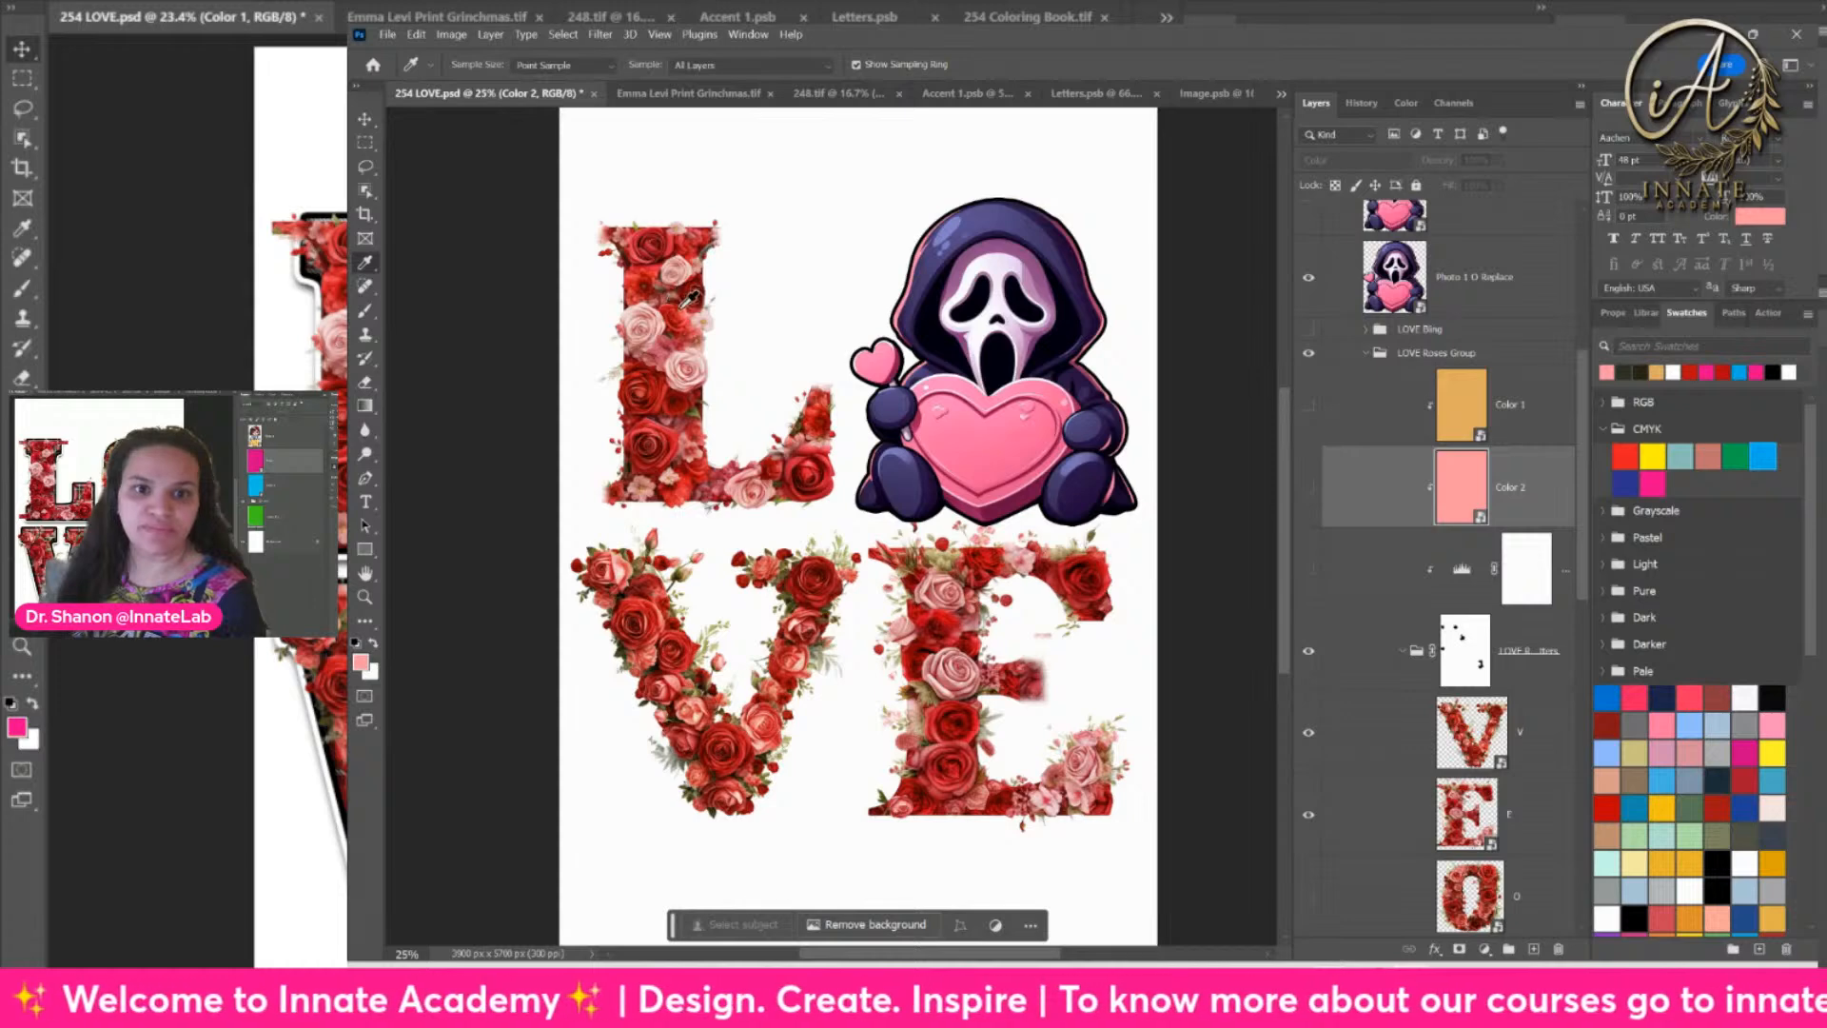
pyautogui.moveTo(1000, 220); pyautogui.dragTo(1011, 211)
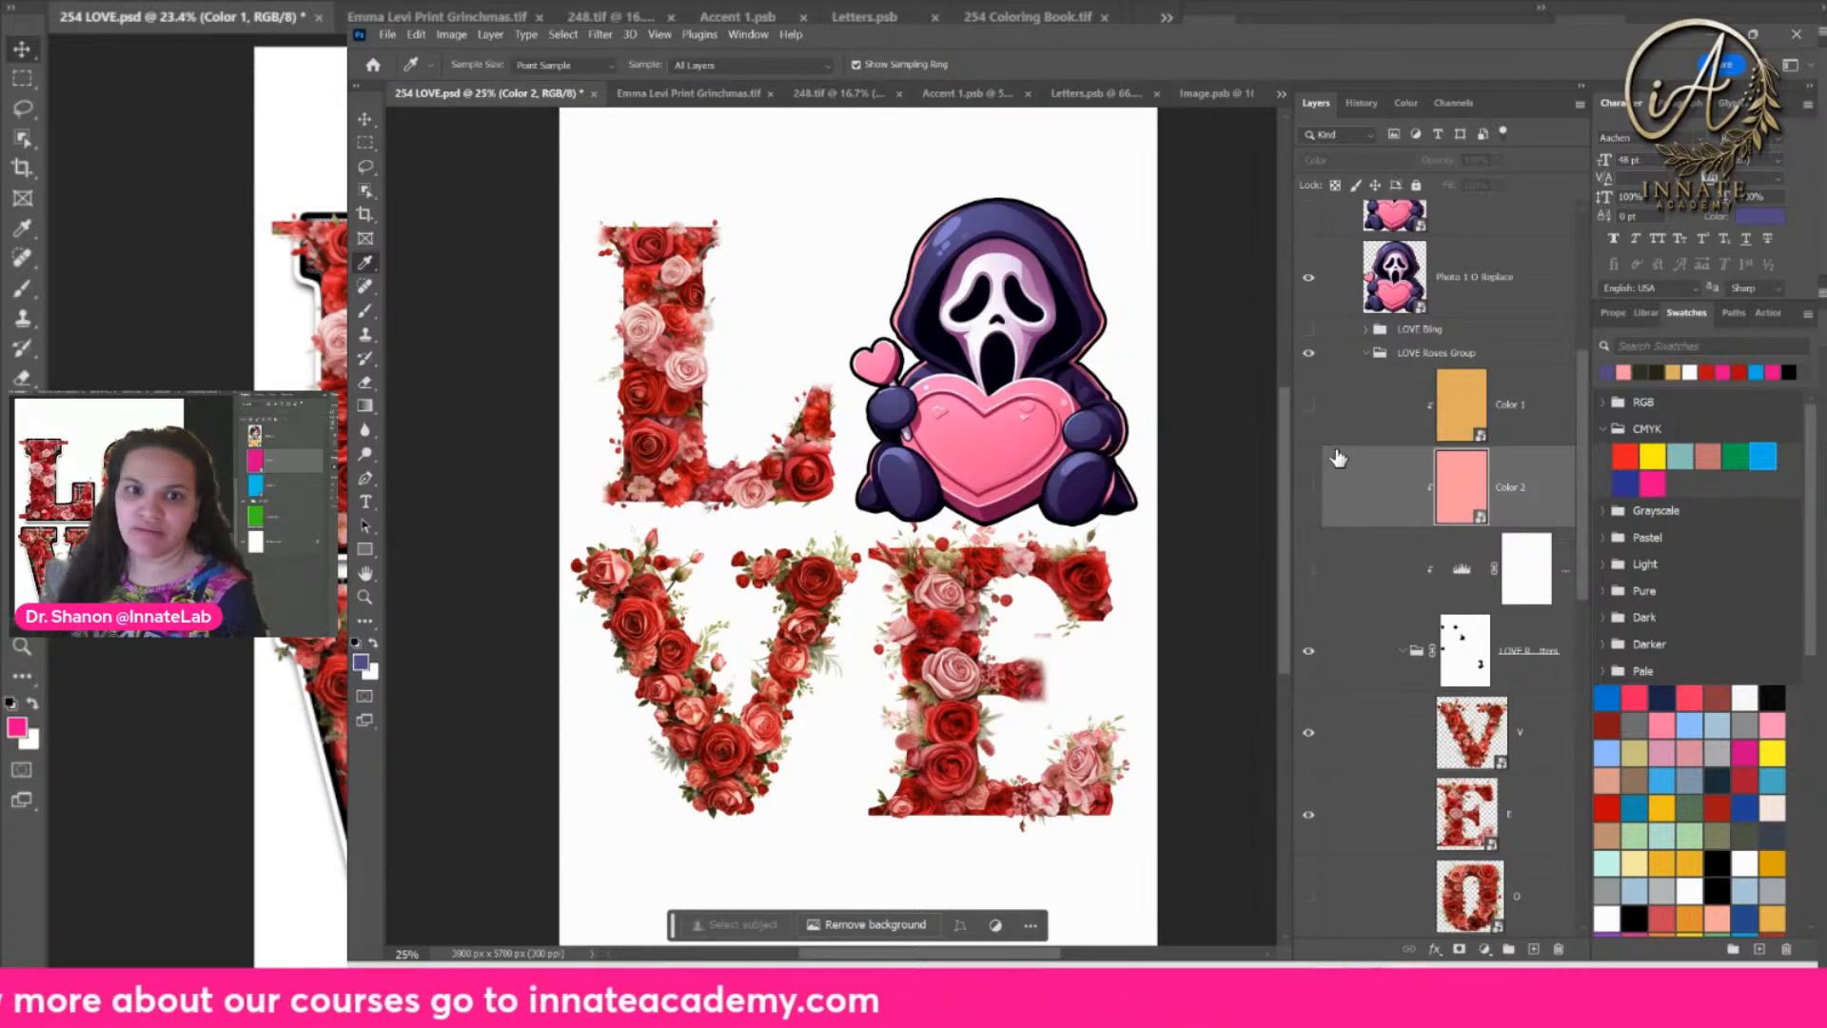
pyautogui.moveTo(984, 429); pyautogui.dragTo(968, 419)
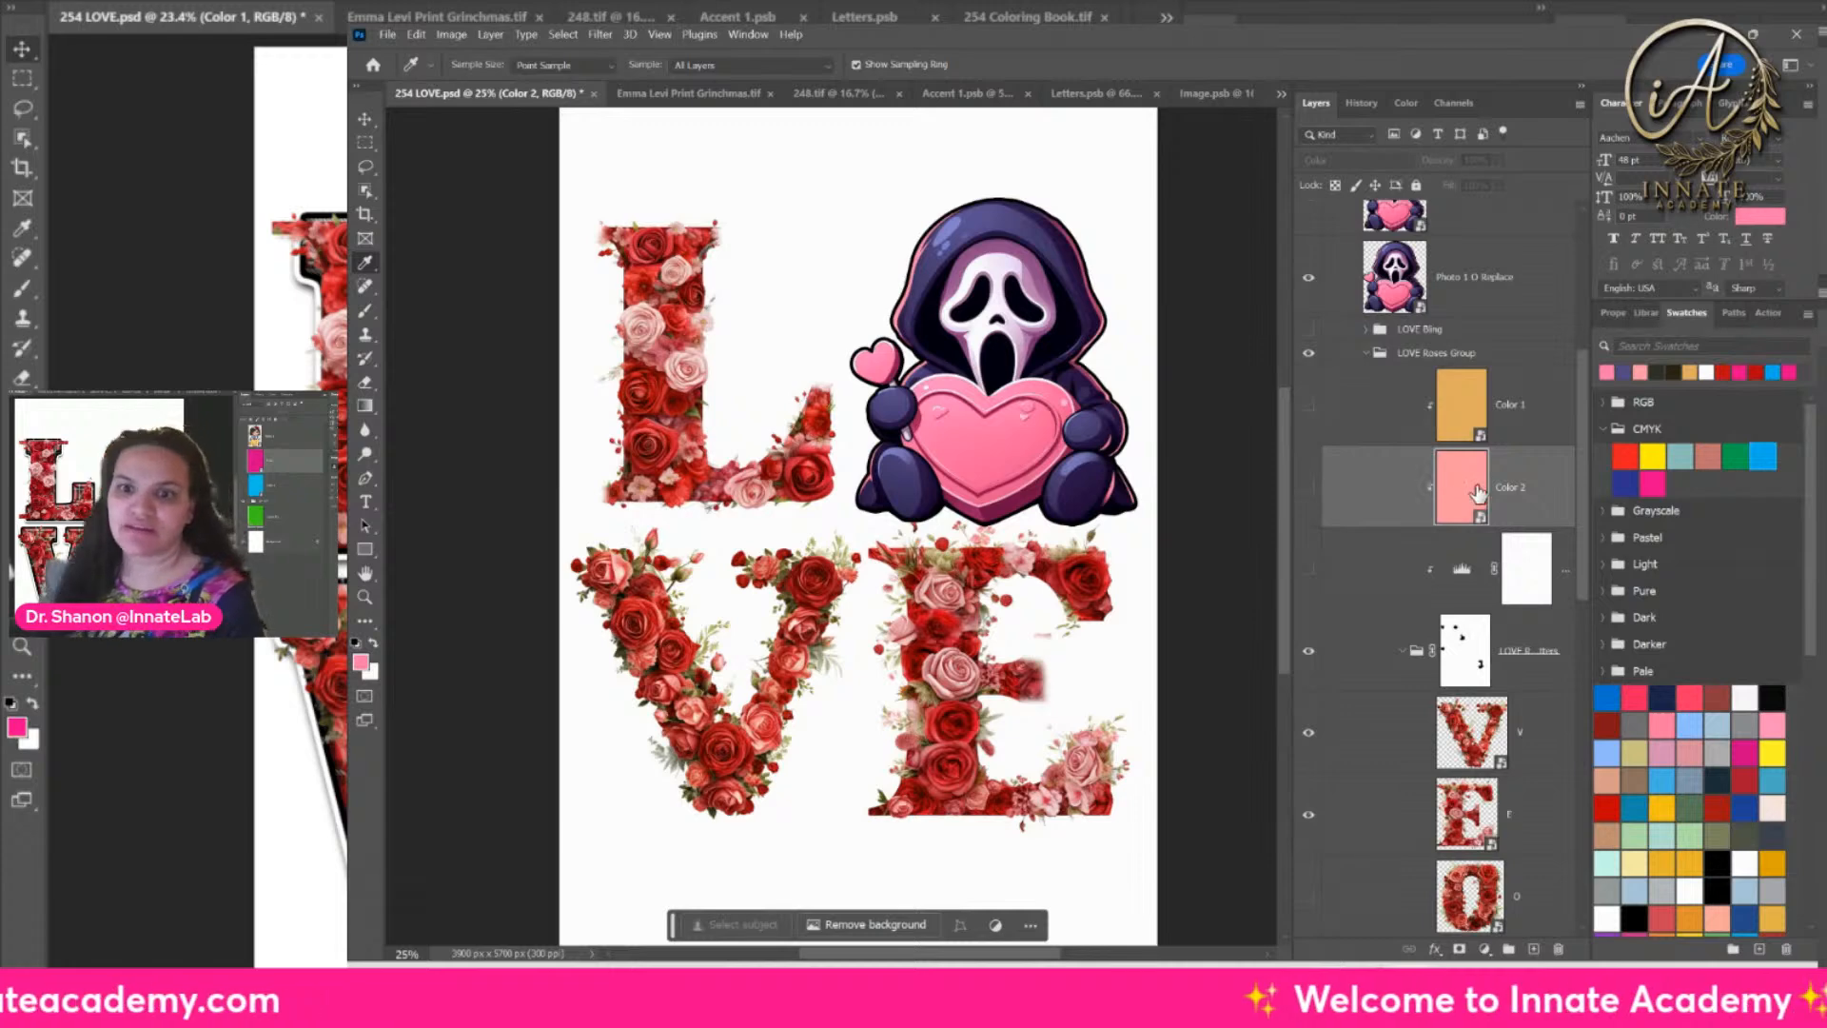
# Step: Open the Color 2 smart object and delete its top salmon-pink fill layer
pyautogui.doubleClick(1463, 489)
pyautogui.rightClick(1460, 245)
pyautogui.click(1523, 236)
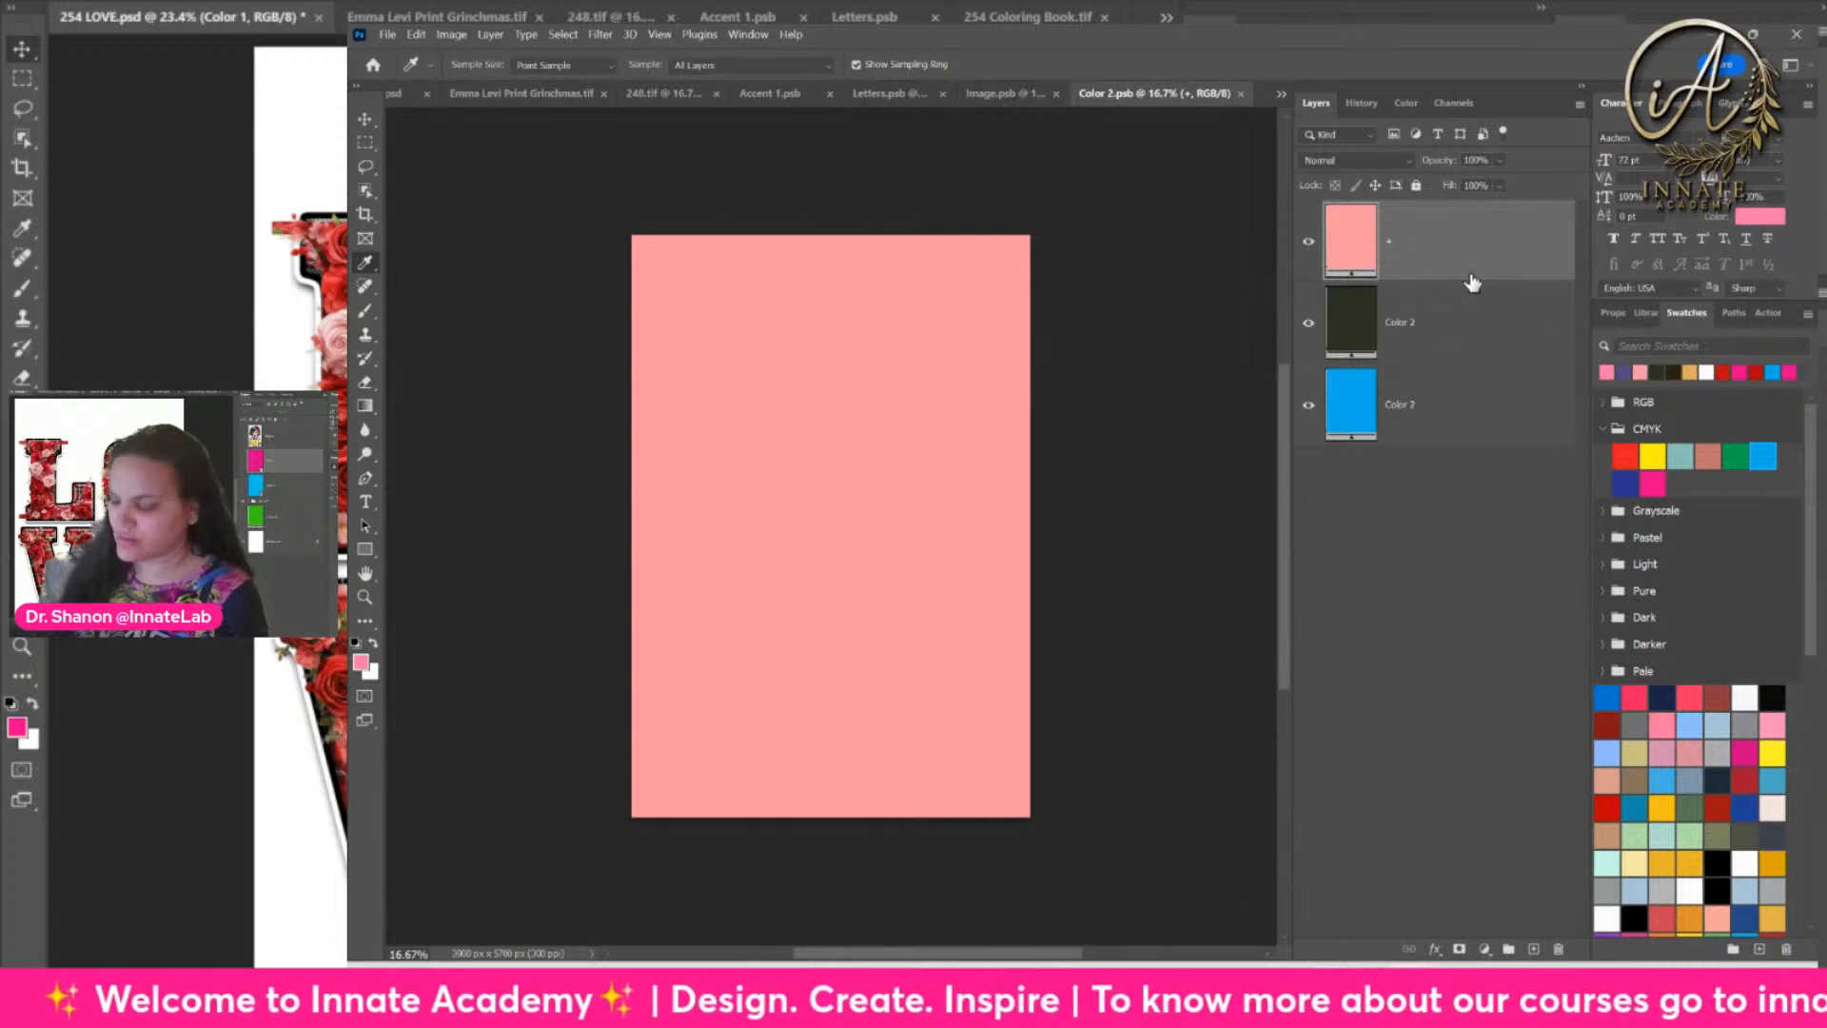
pyautogui.press('Delete')
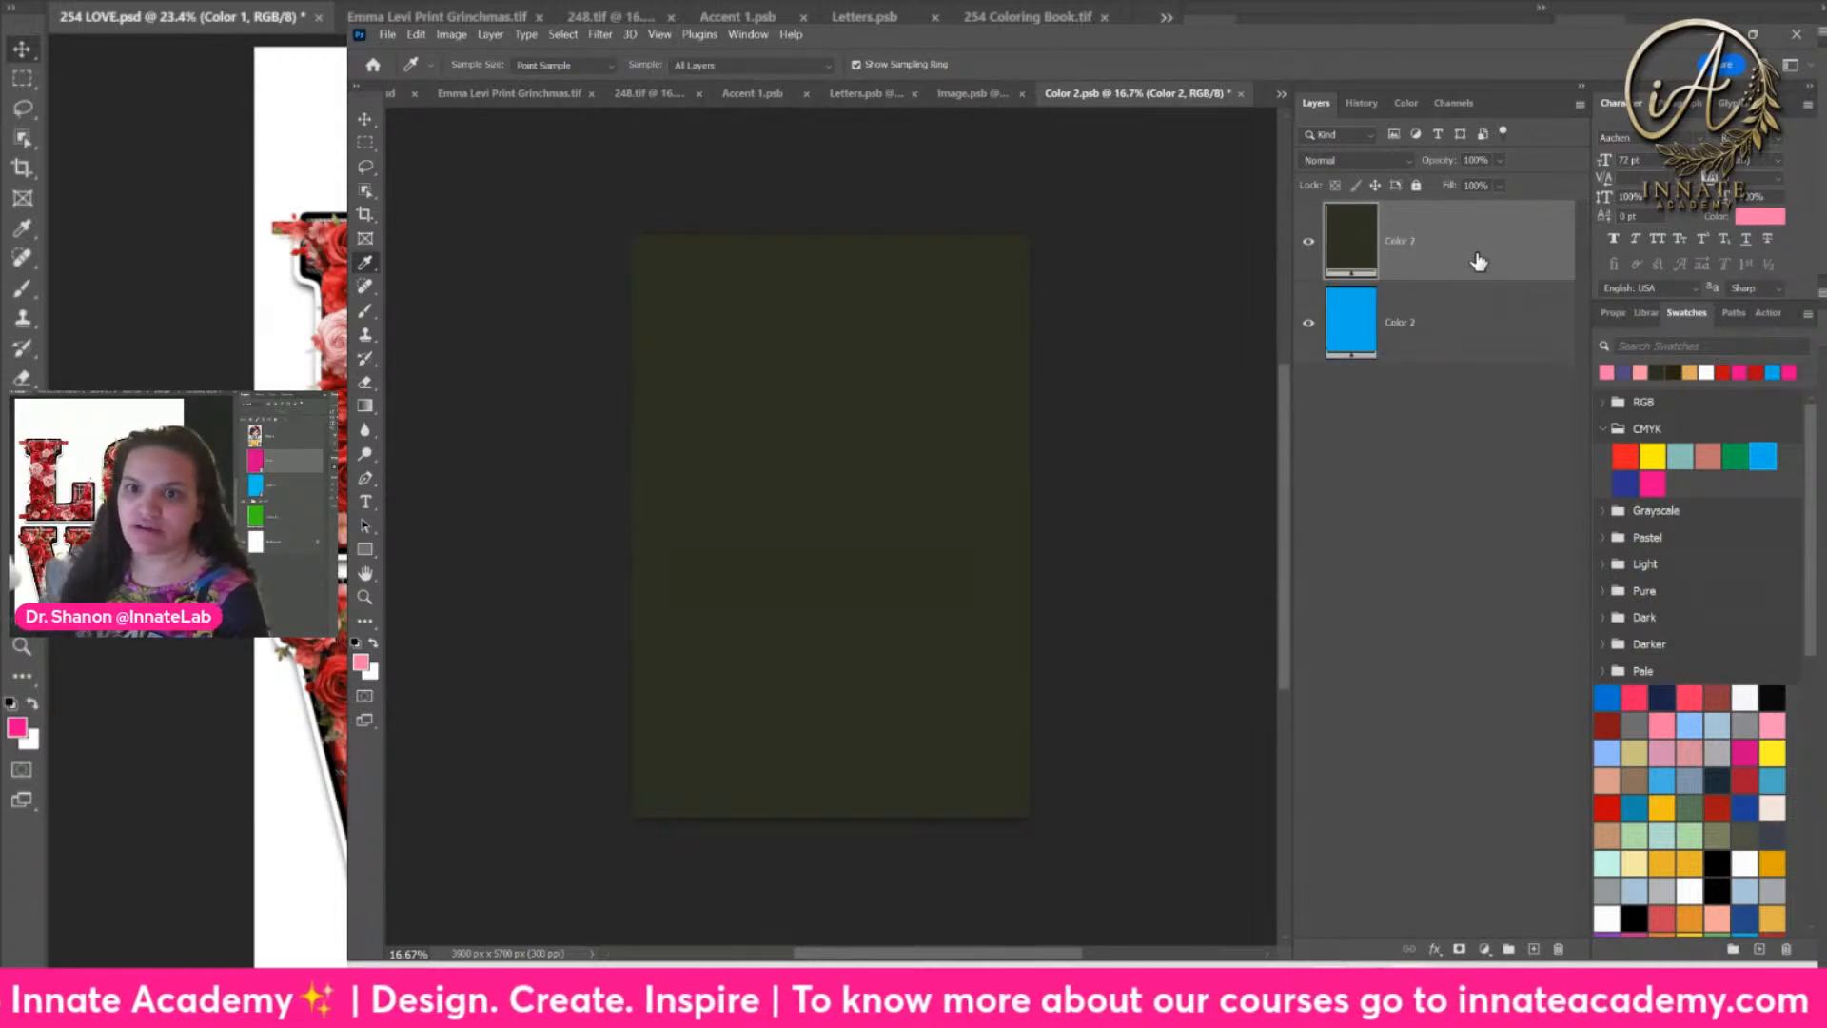
# Step: Duplicate the dark Color 2 fill layer, recolor the copy with the sampled heart pink, and save and close Color 2.psb
pyautogui.rightClick(1476, 254)
pyautogui.click(1560, 224)
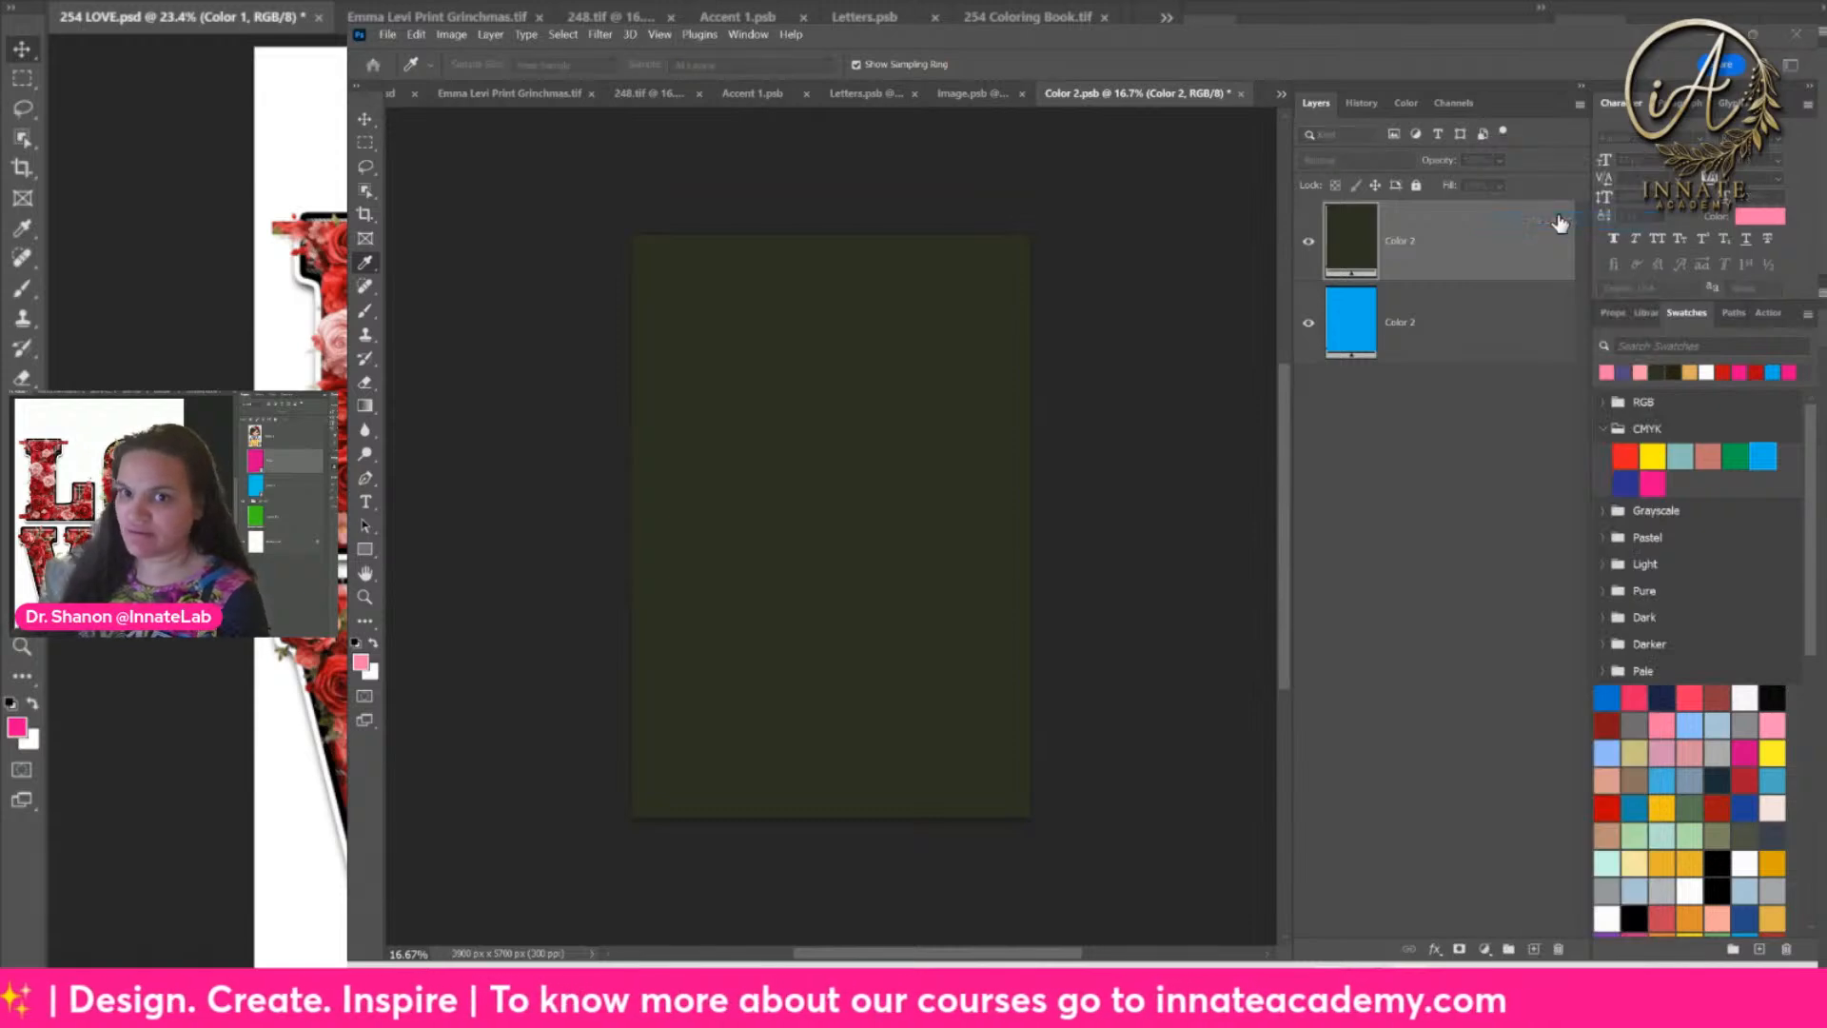
pyautogui.click(1618, 372)
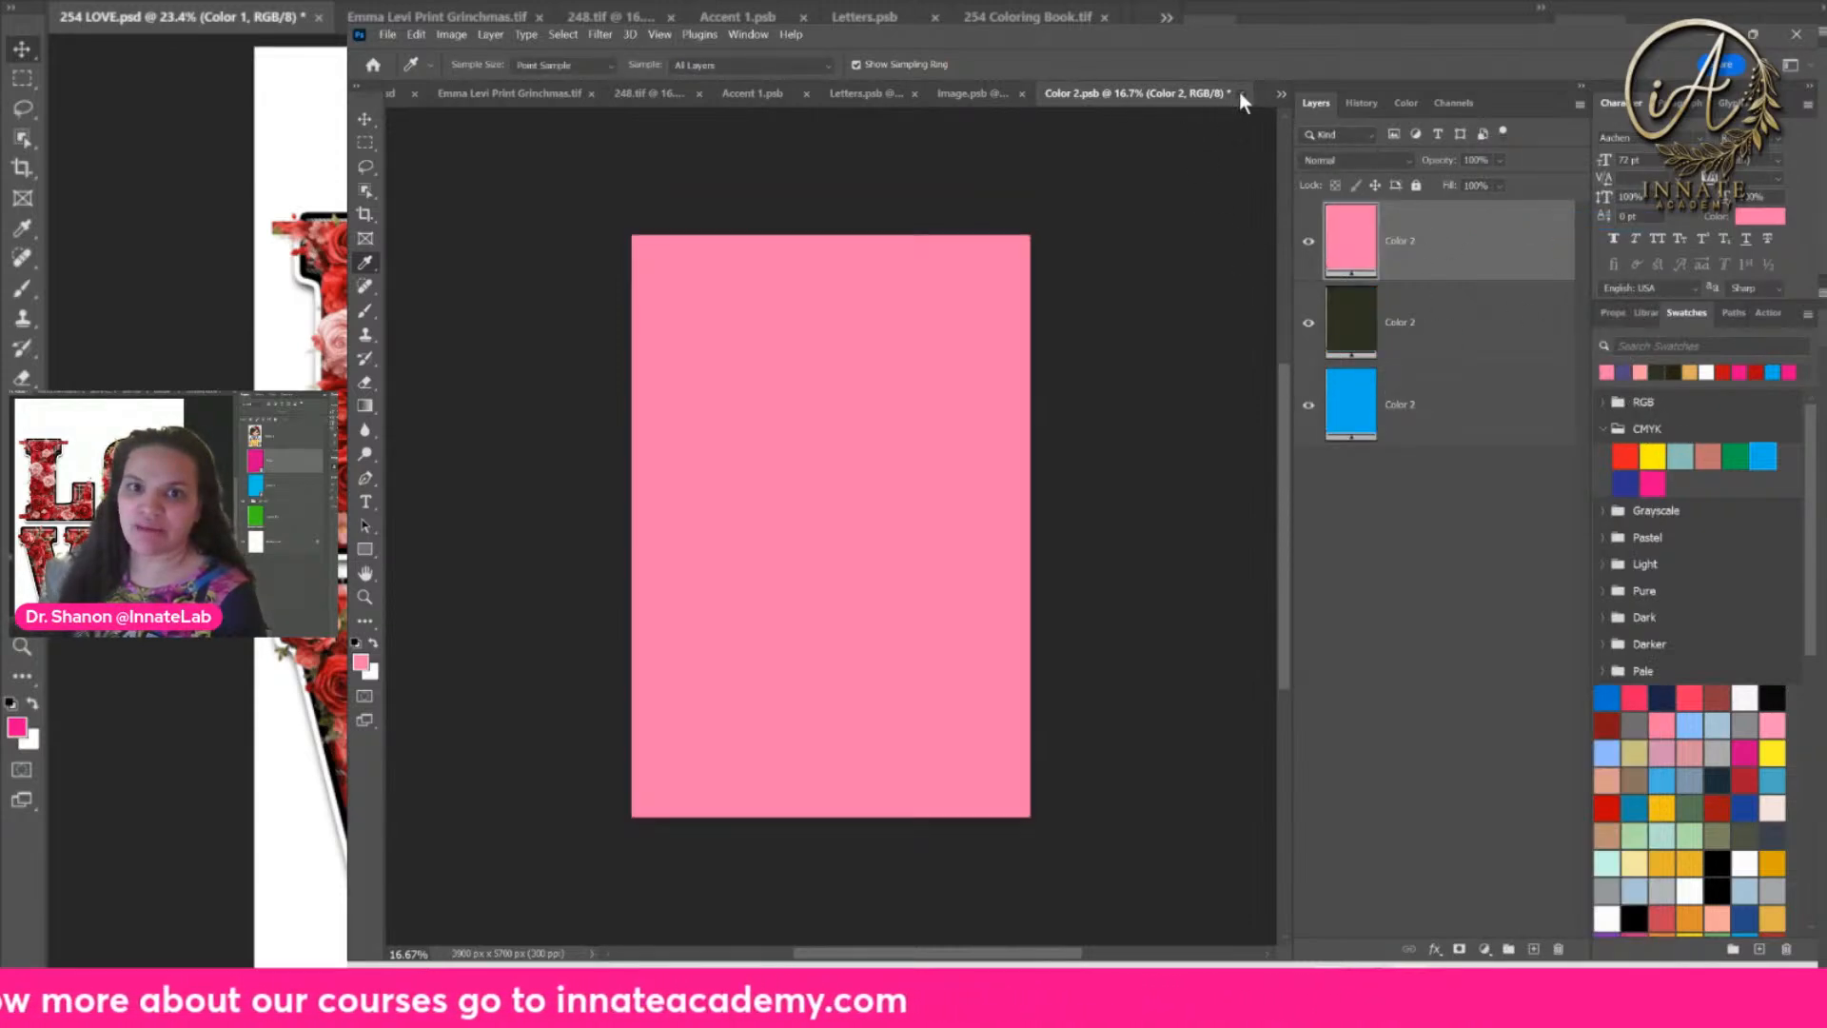
pyautogui.click(1240, 92)
pyautogui.click(1007, 374)
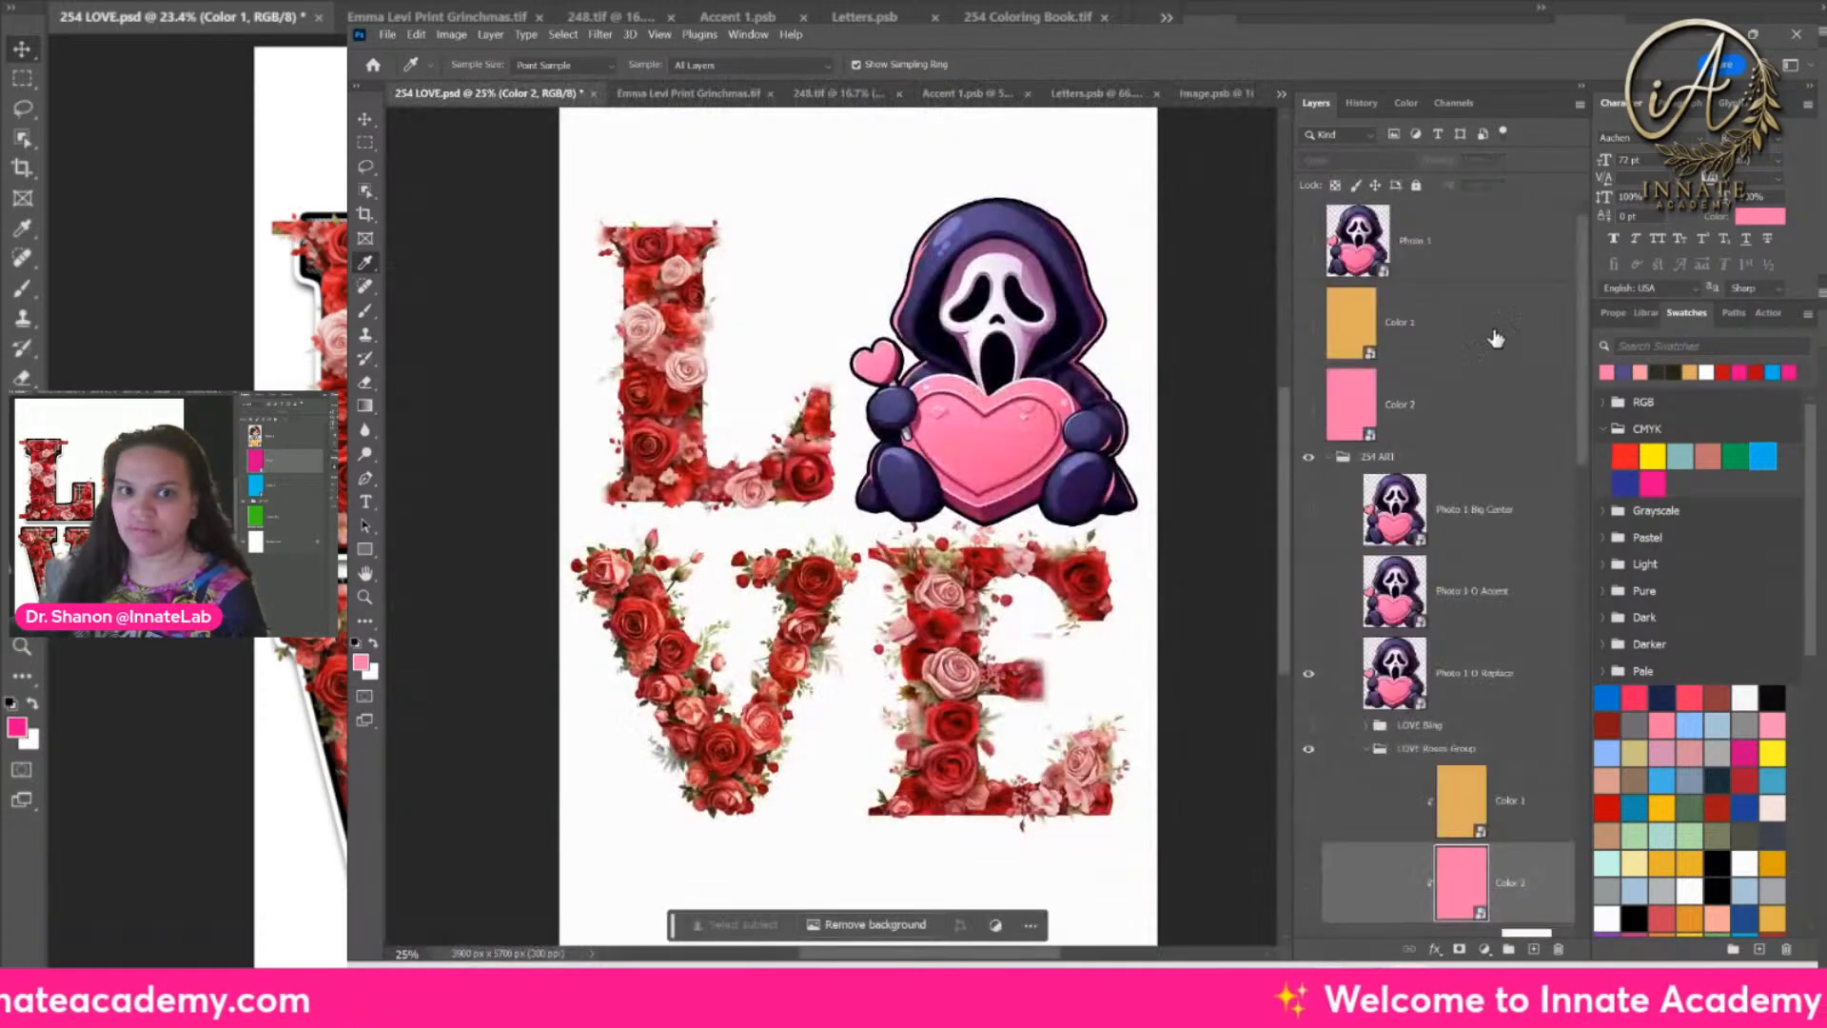
# Step: Open the Color 1 smart object, duplicate its gold fill layer, recolor the copy with the sampled hood purple, and save and close it
pyautogui.doubleClick(1358, 335)
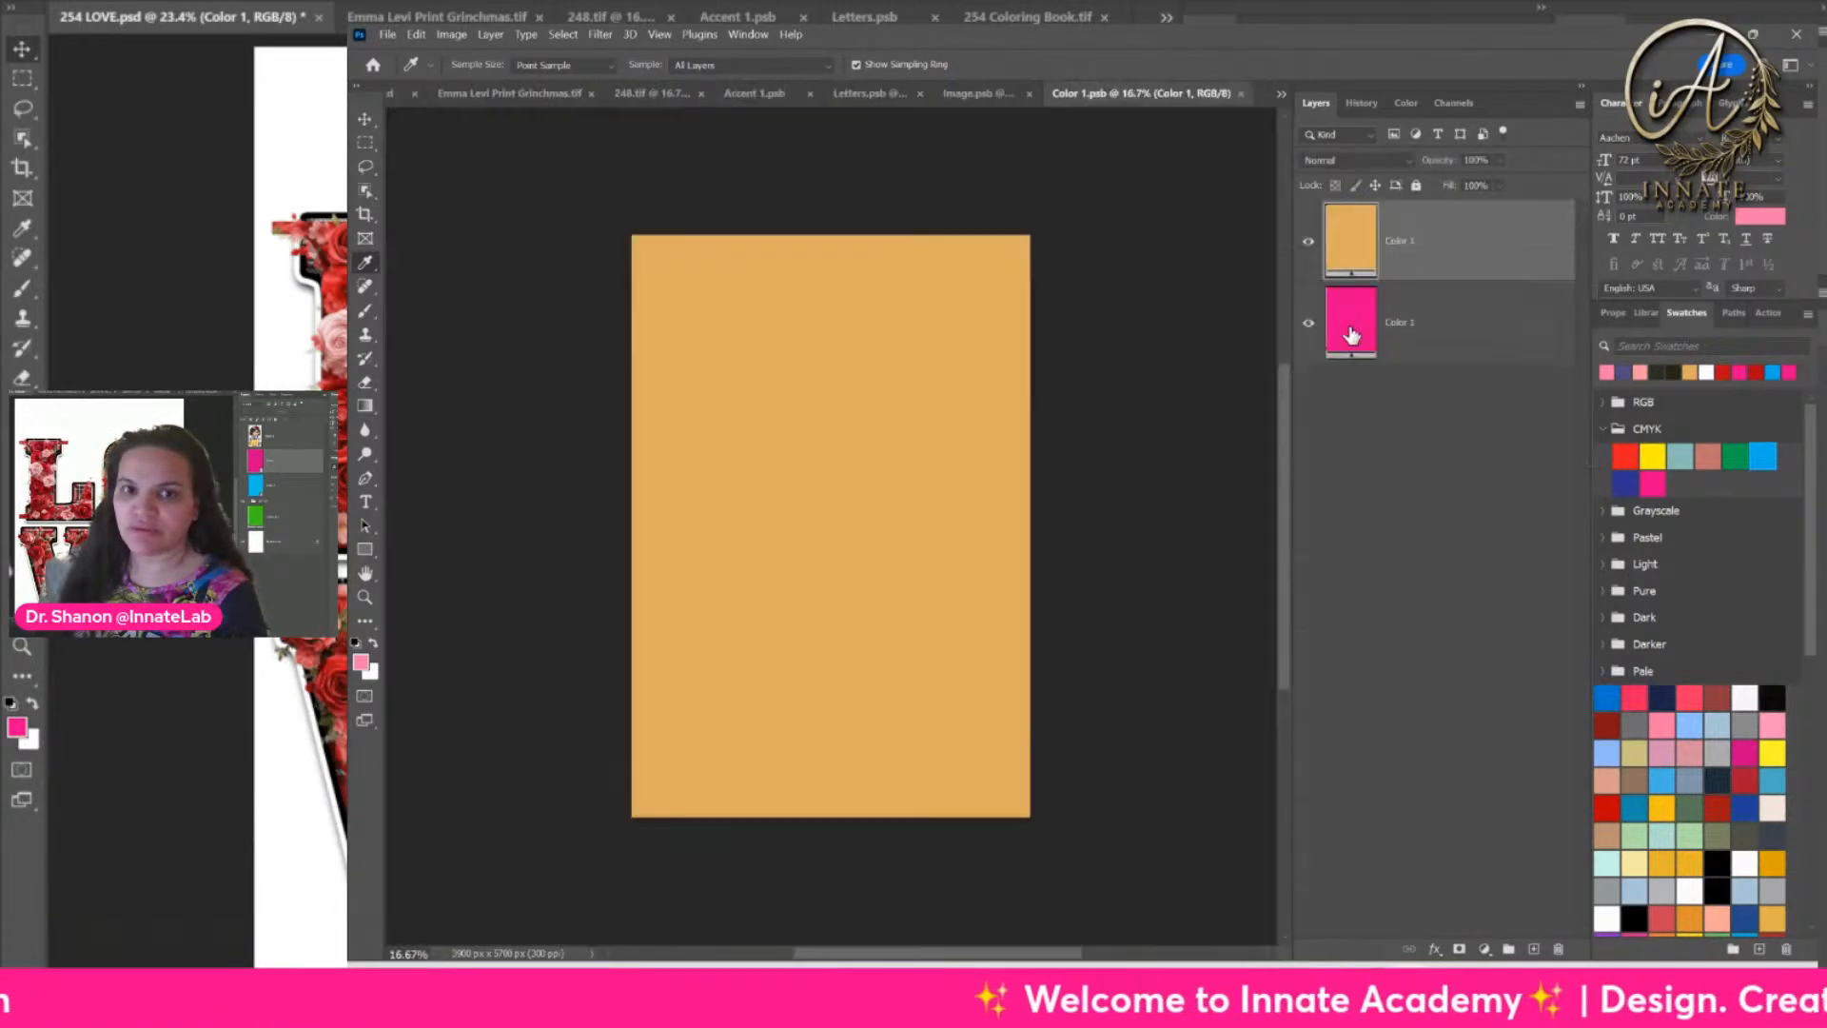
pyautogui.rightClick(1464, 252)
pyautogui.click(1557, 213)
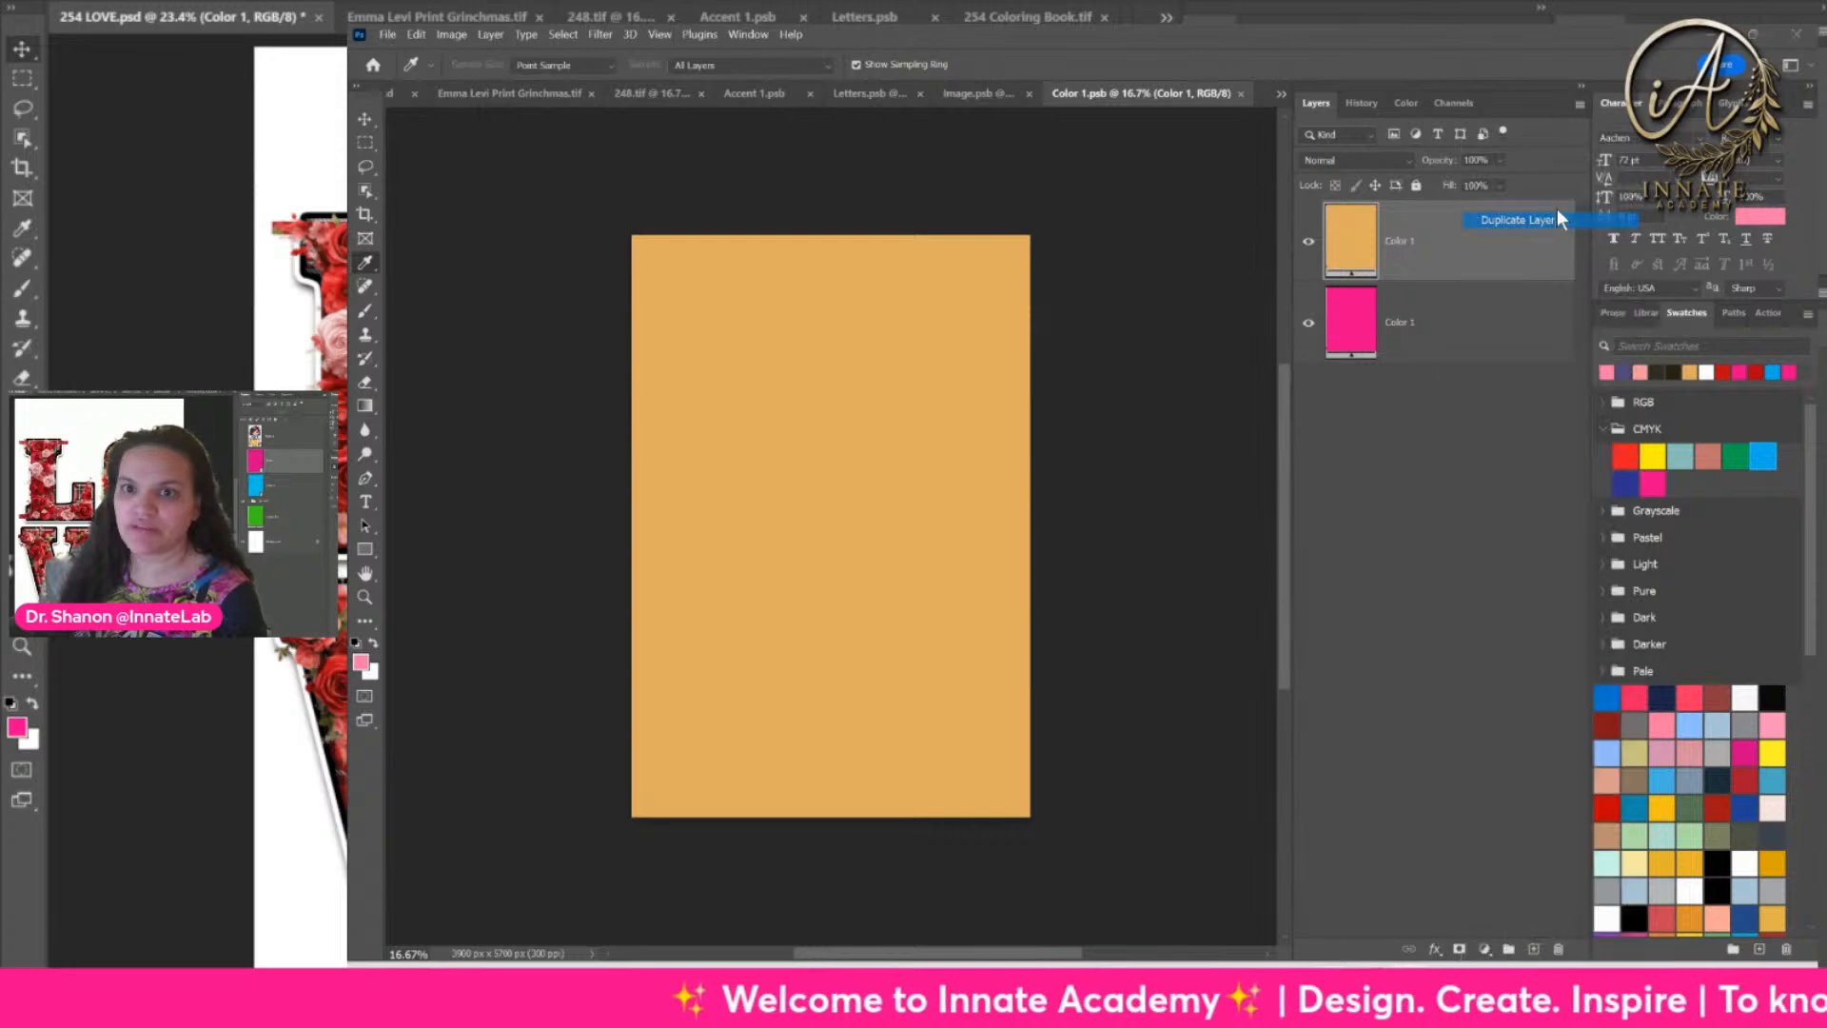
pyautogui.click(1625, 370)
pyautogui.click(1241, 93)
pyautogui.click(1012, 371)
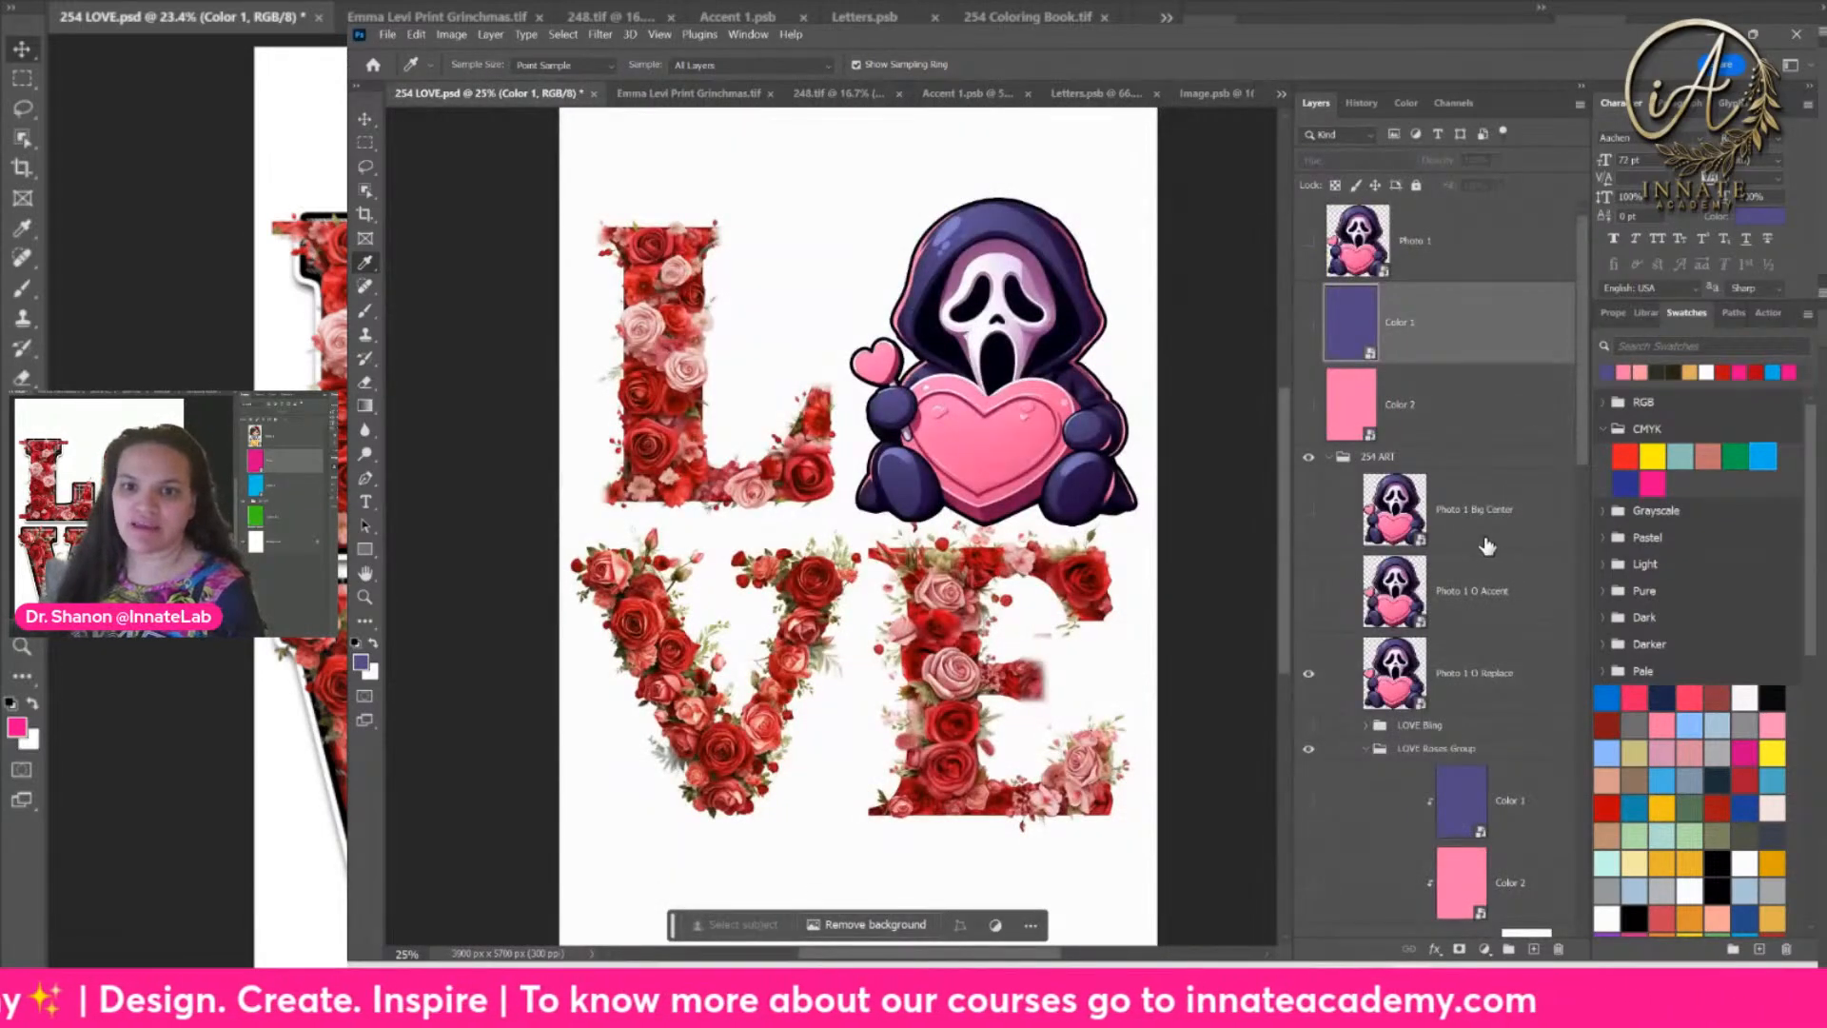
# Step: Show the purple Color 1 overlay in the LOVE Roses Group and add a layer mask to it
pyautogui.click(1488, 543)
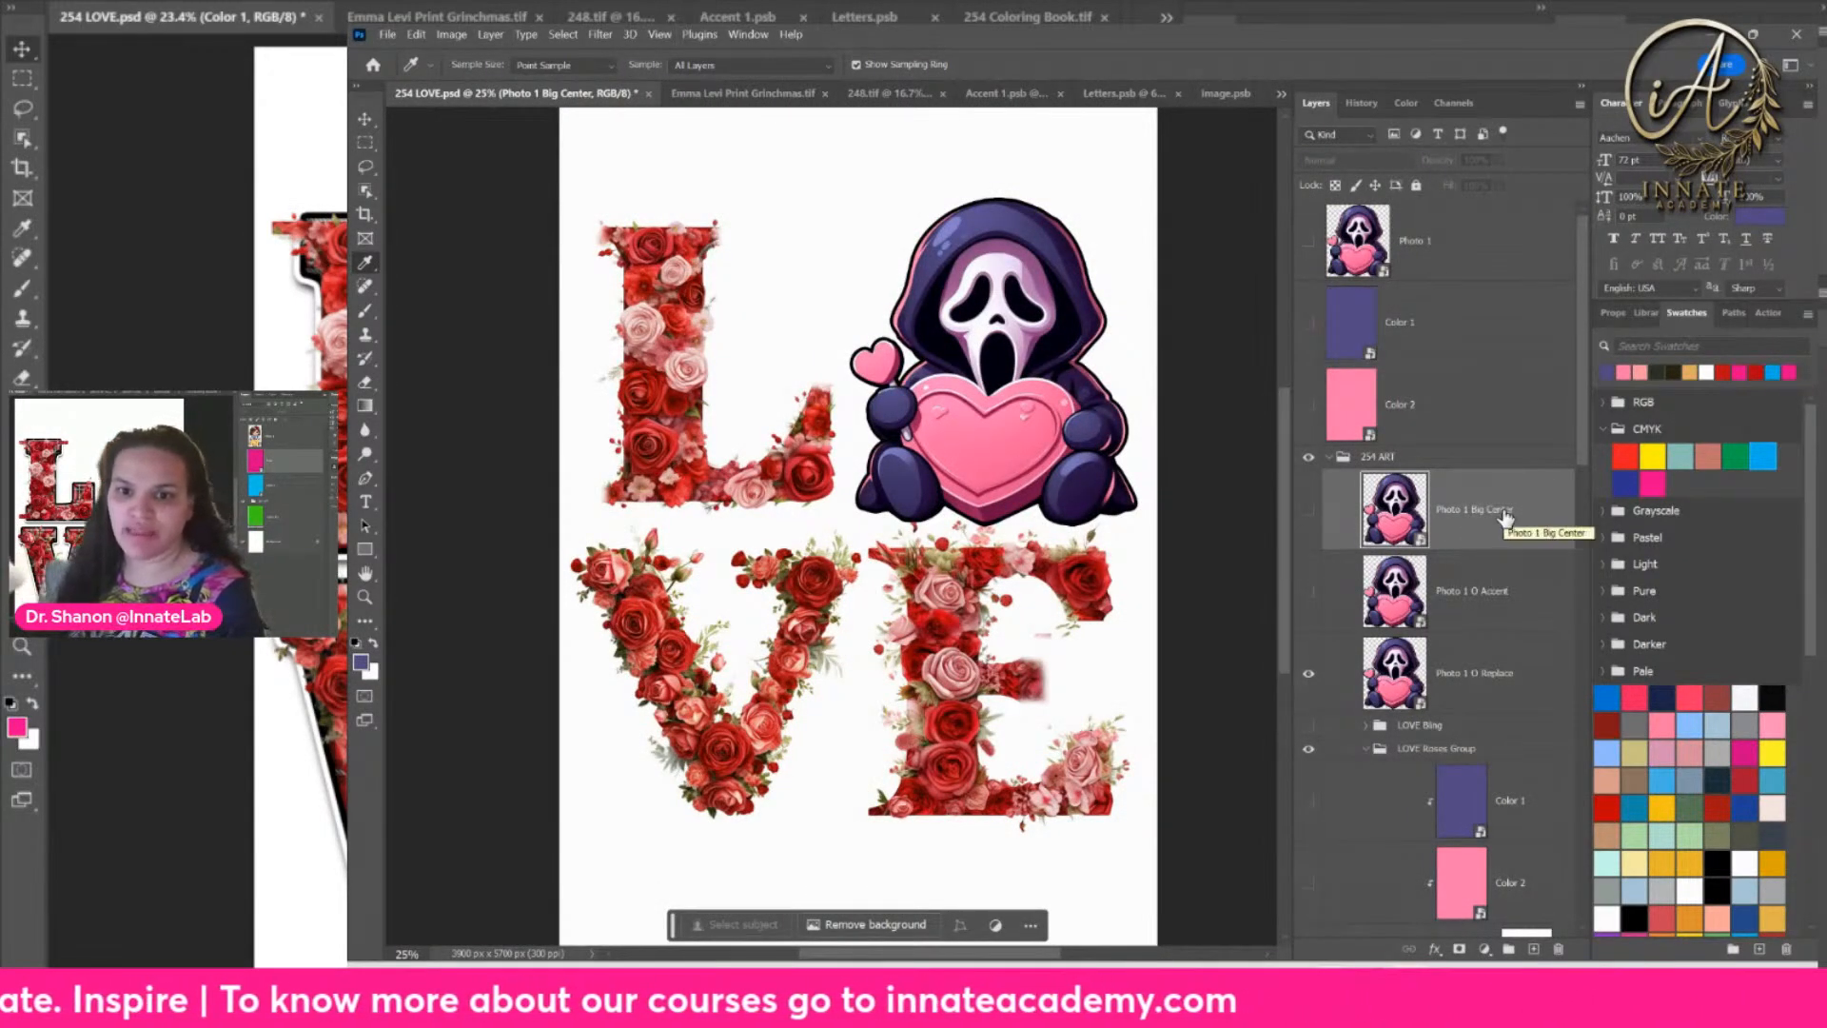
pyautogui.scroll(-2, 1504, 517)
pyautogui.click(1308, 636)
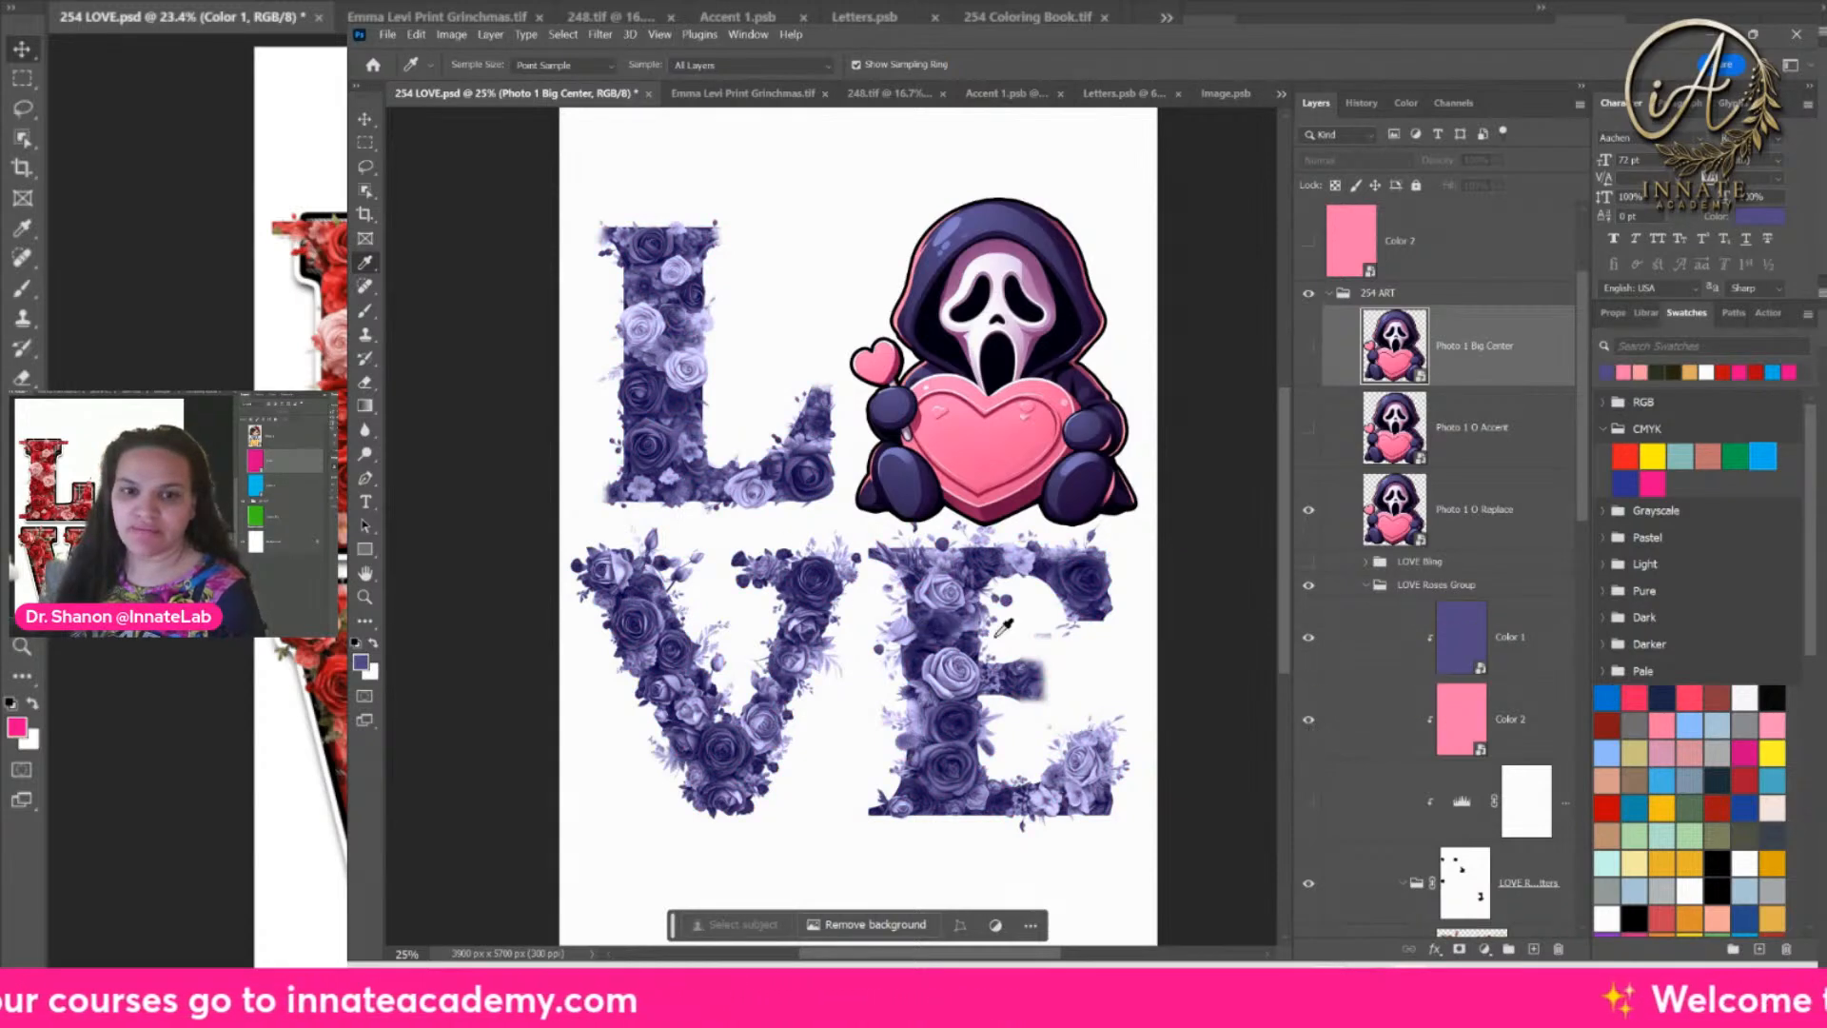
pyautogui.click(1513, 628)
pyautogui.click(1458, 950)
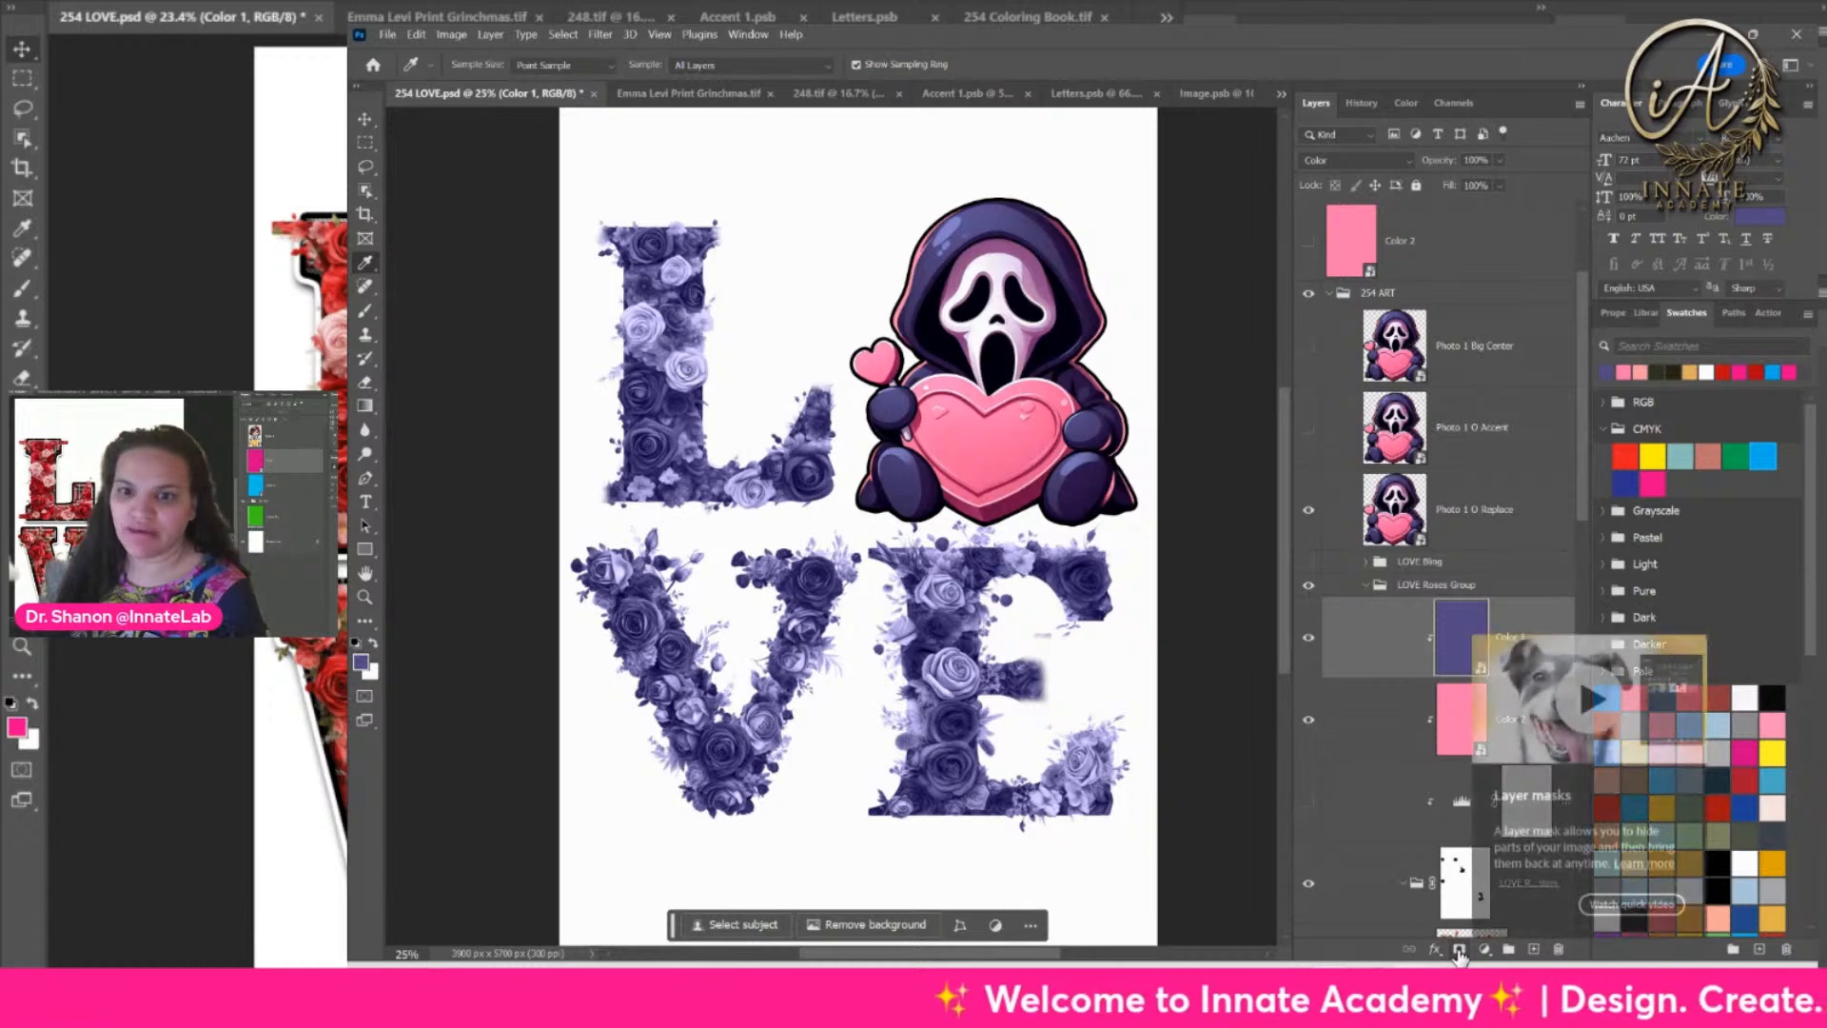
# Step: Choose a soft Brush with 2% hardness at 800 px for painting black on the Color 1 mask
pyautogui.click(364, 310)
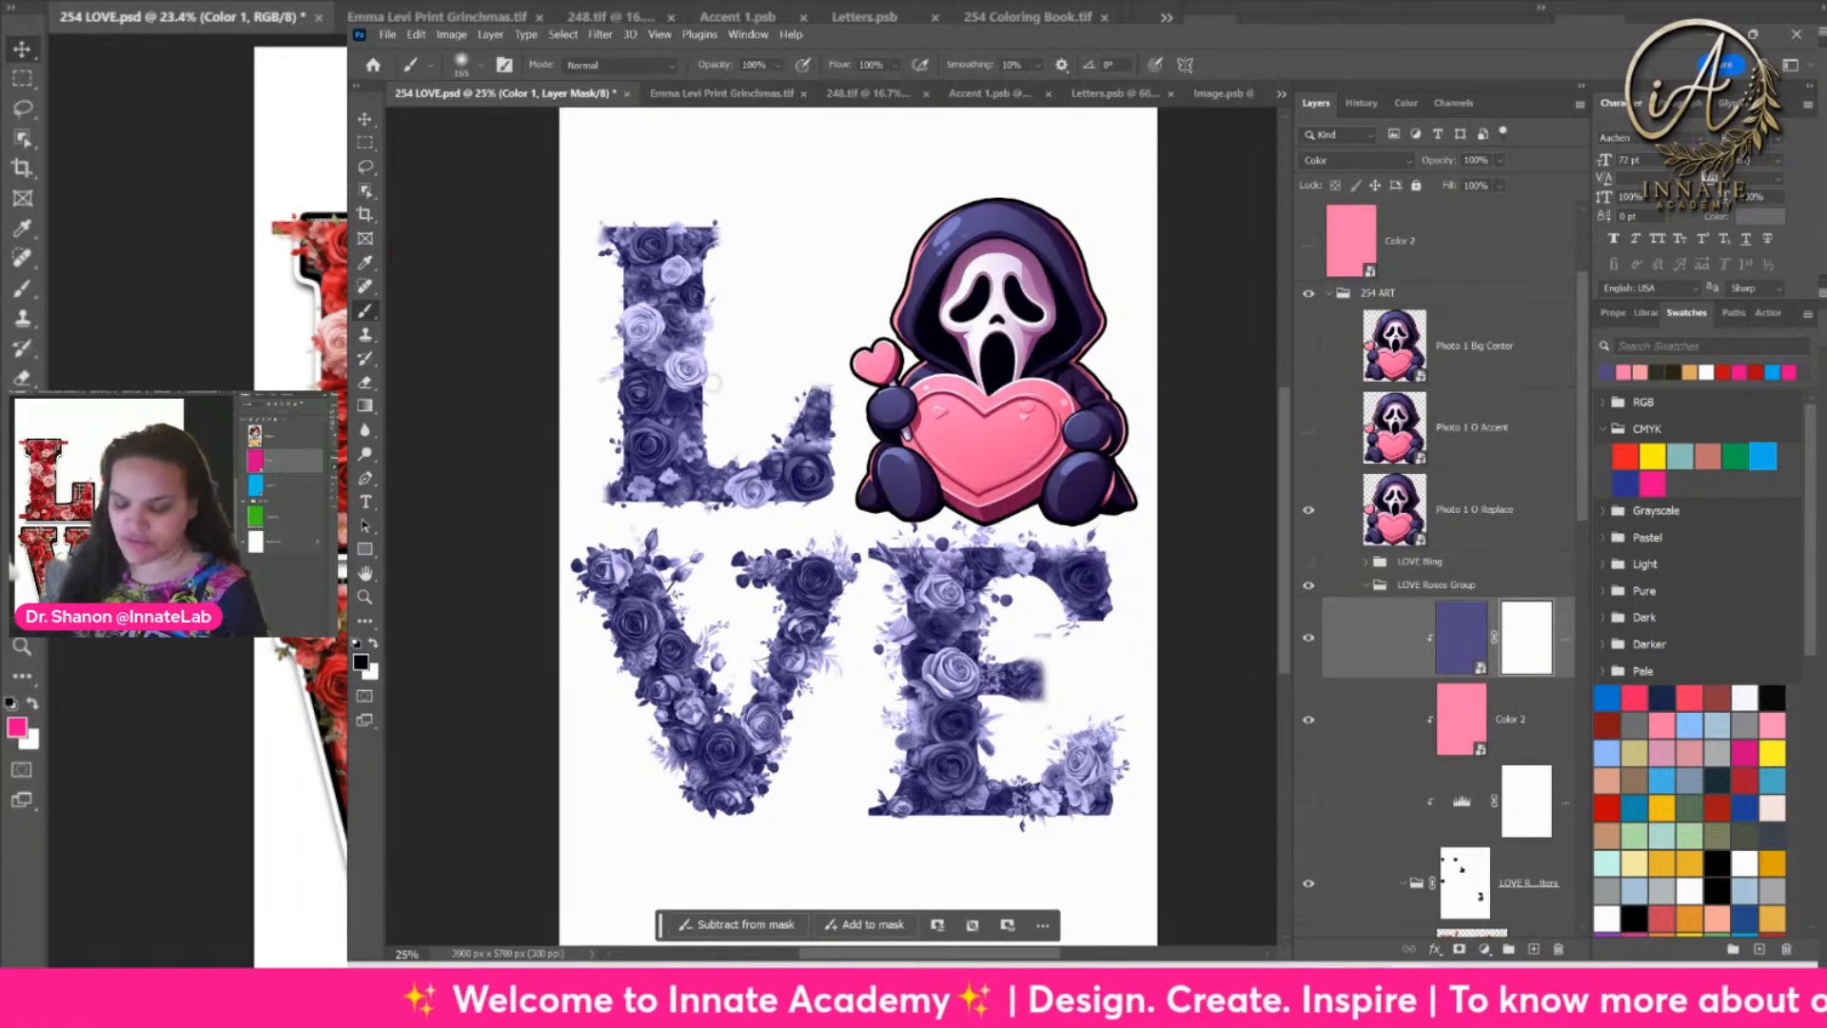
pyautogui.click(478, 65)
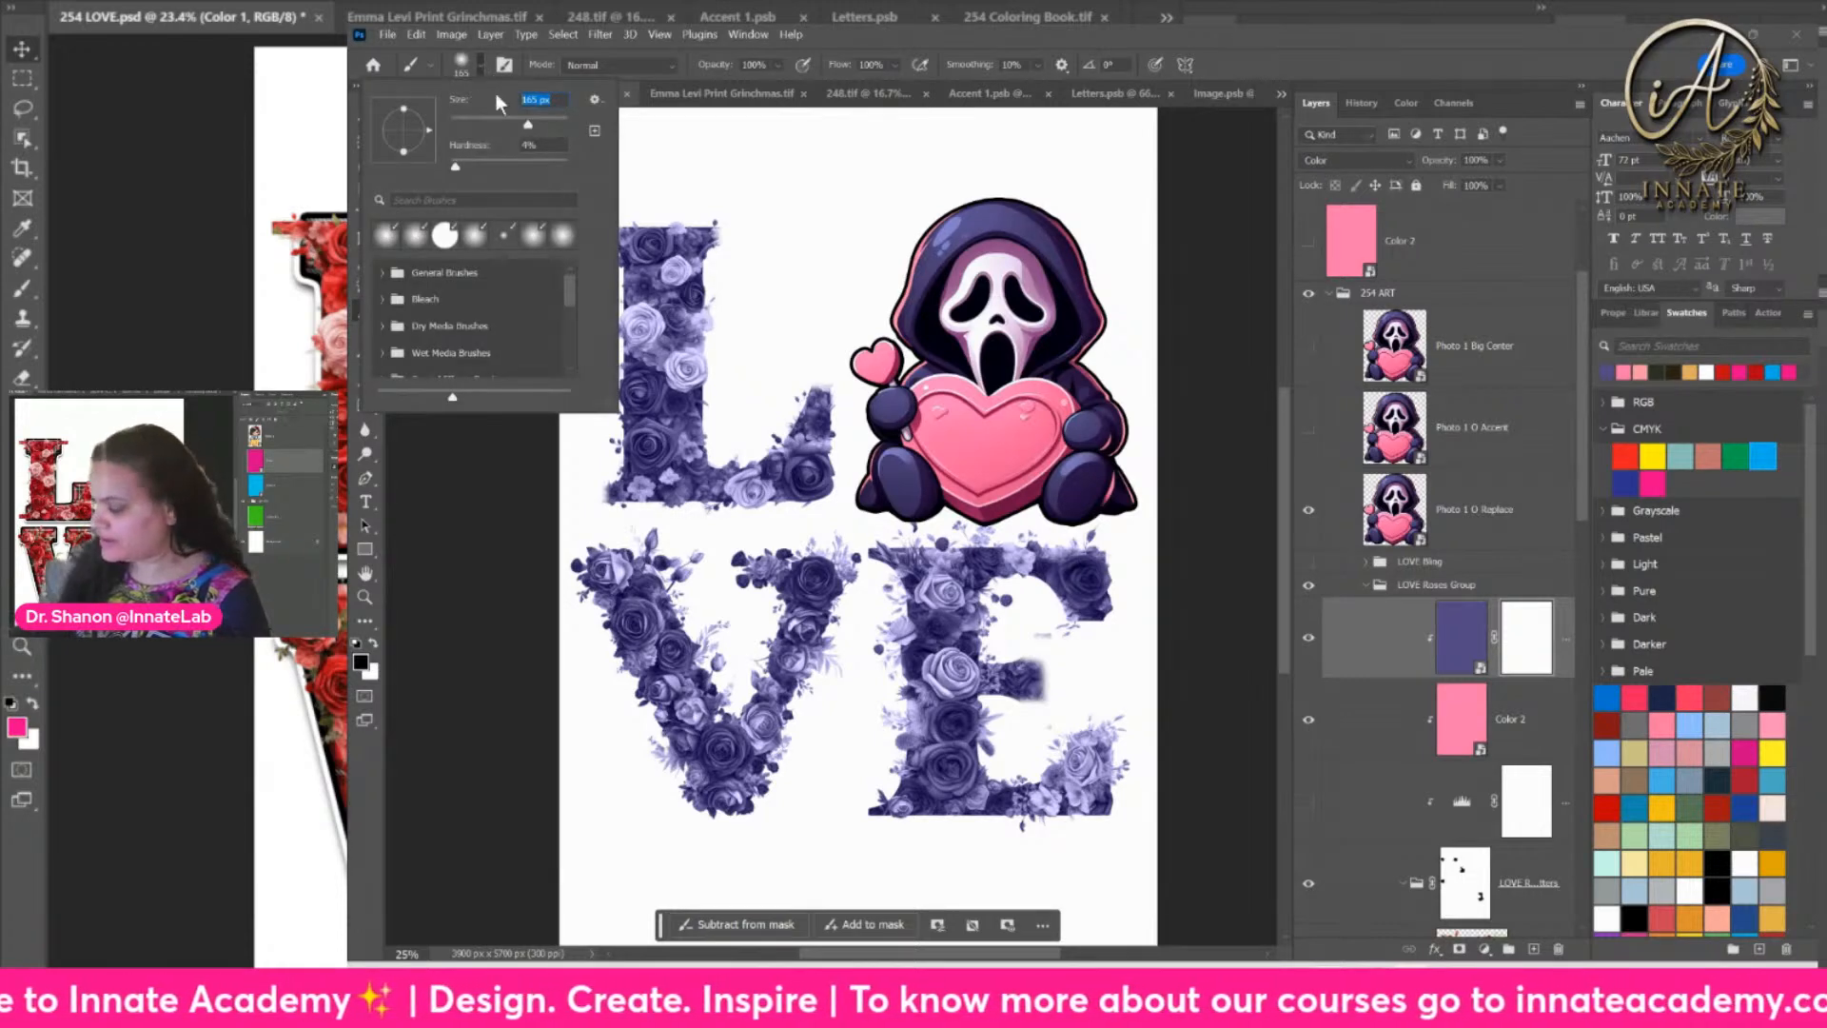
pyautogui.write('600')
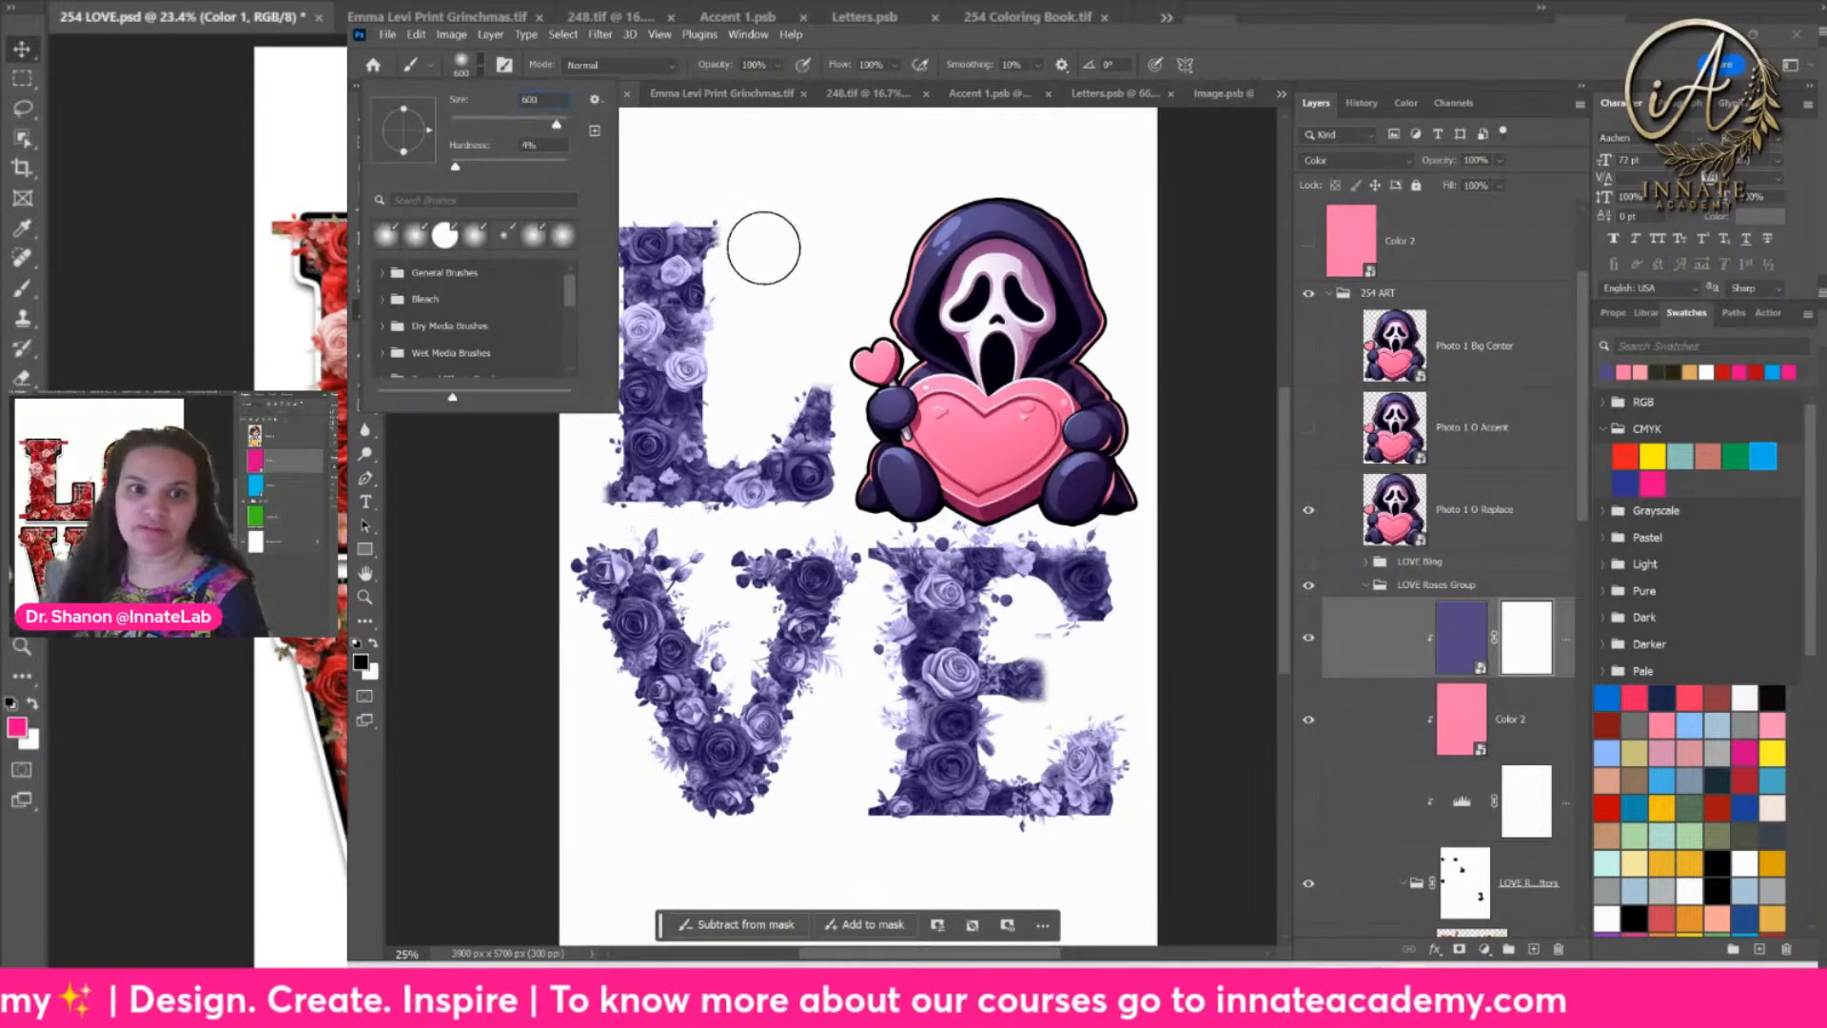
pyautogui.write('800')
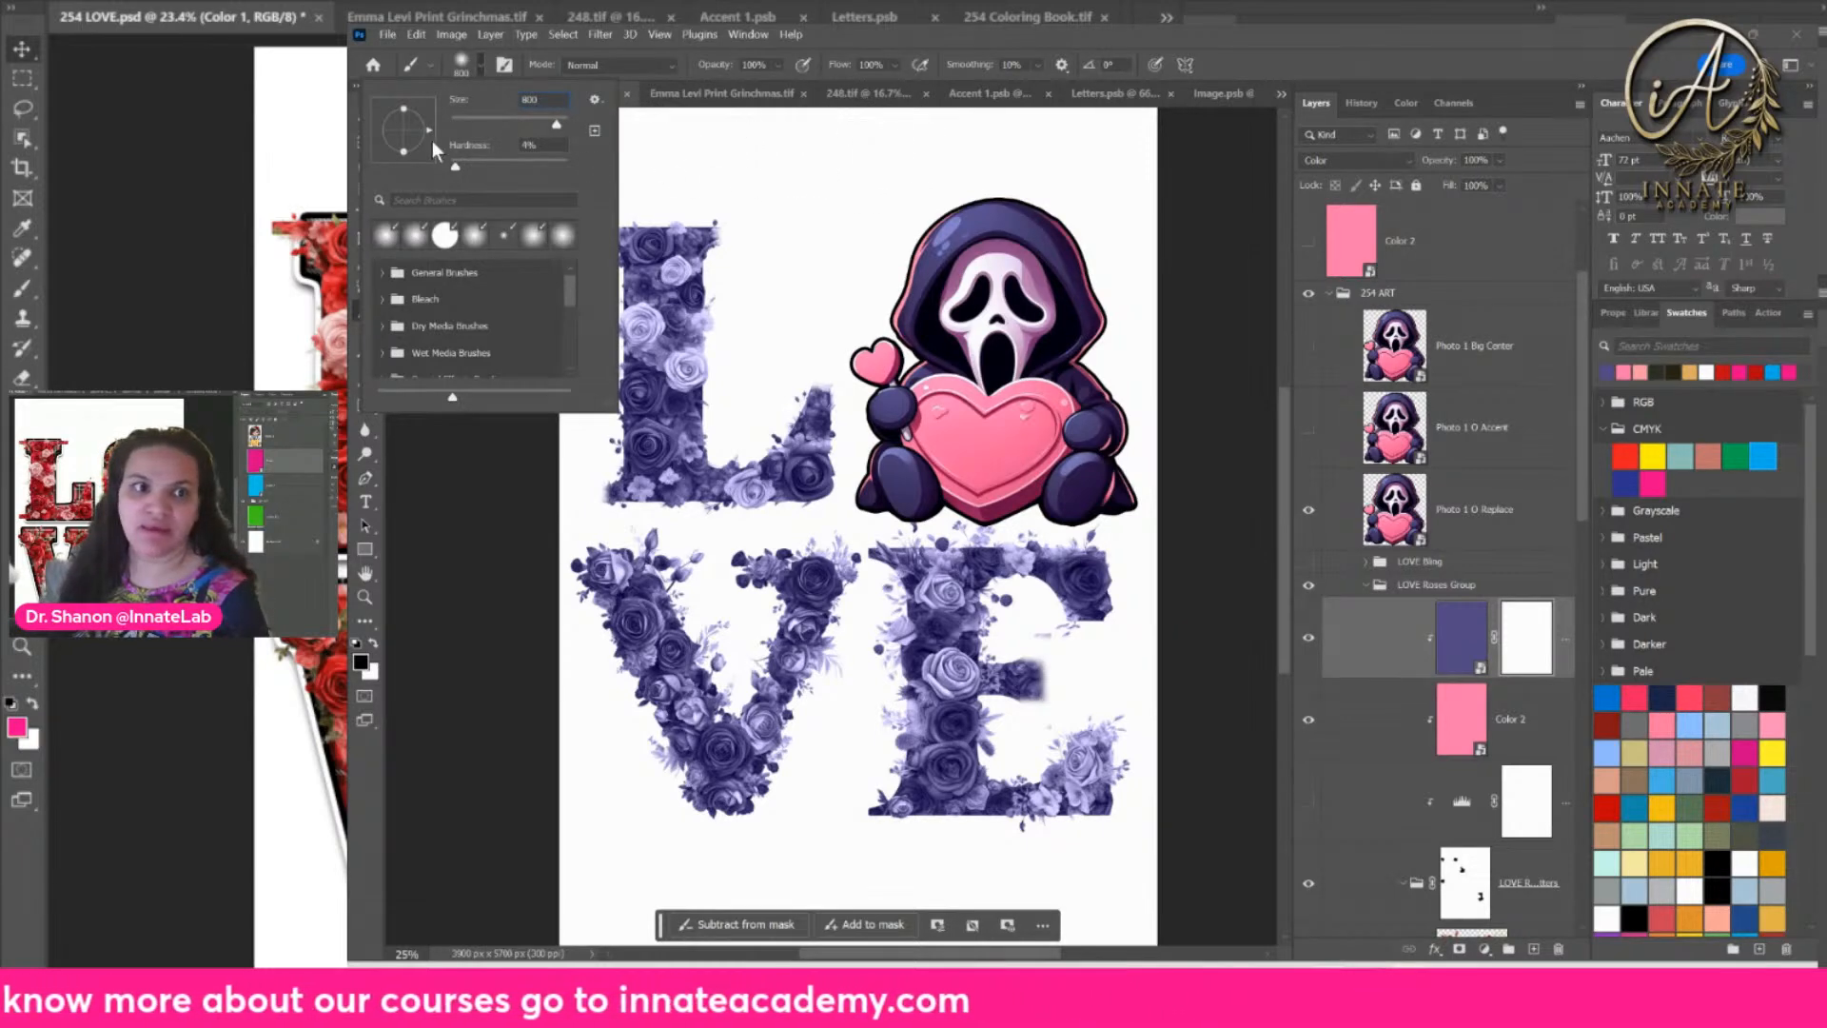
pyautogui.click(474, 238)
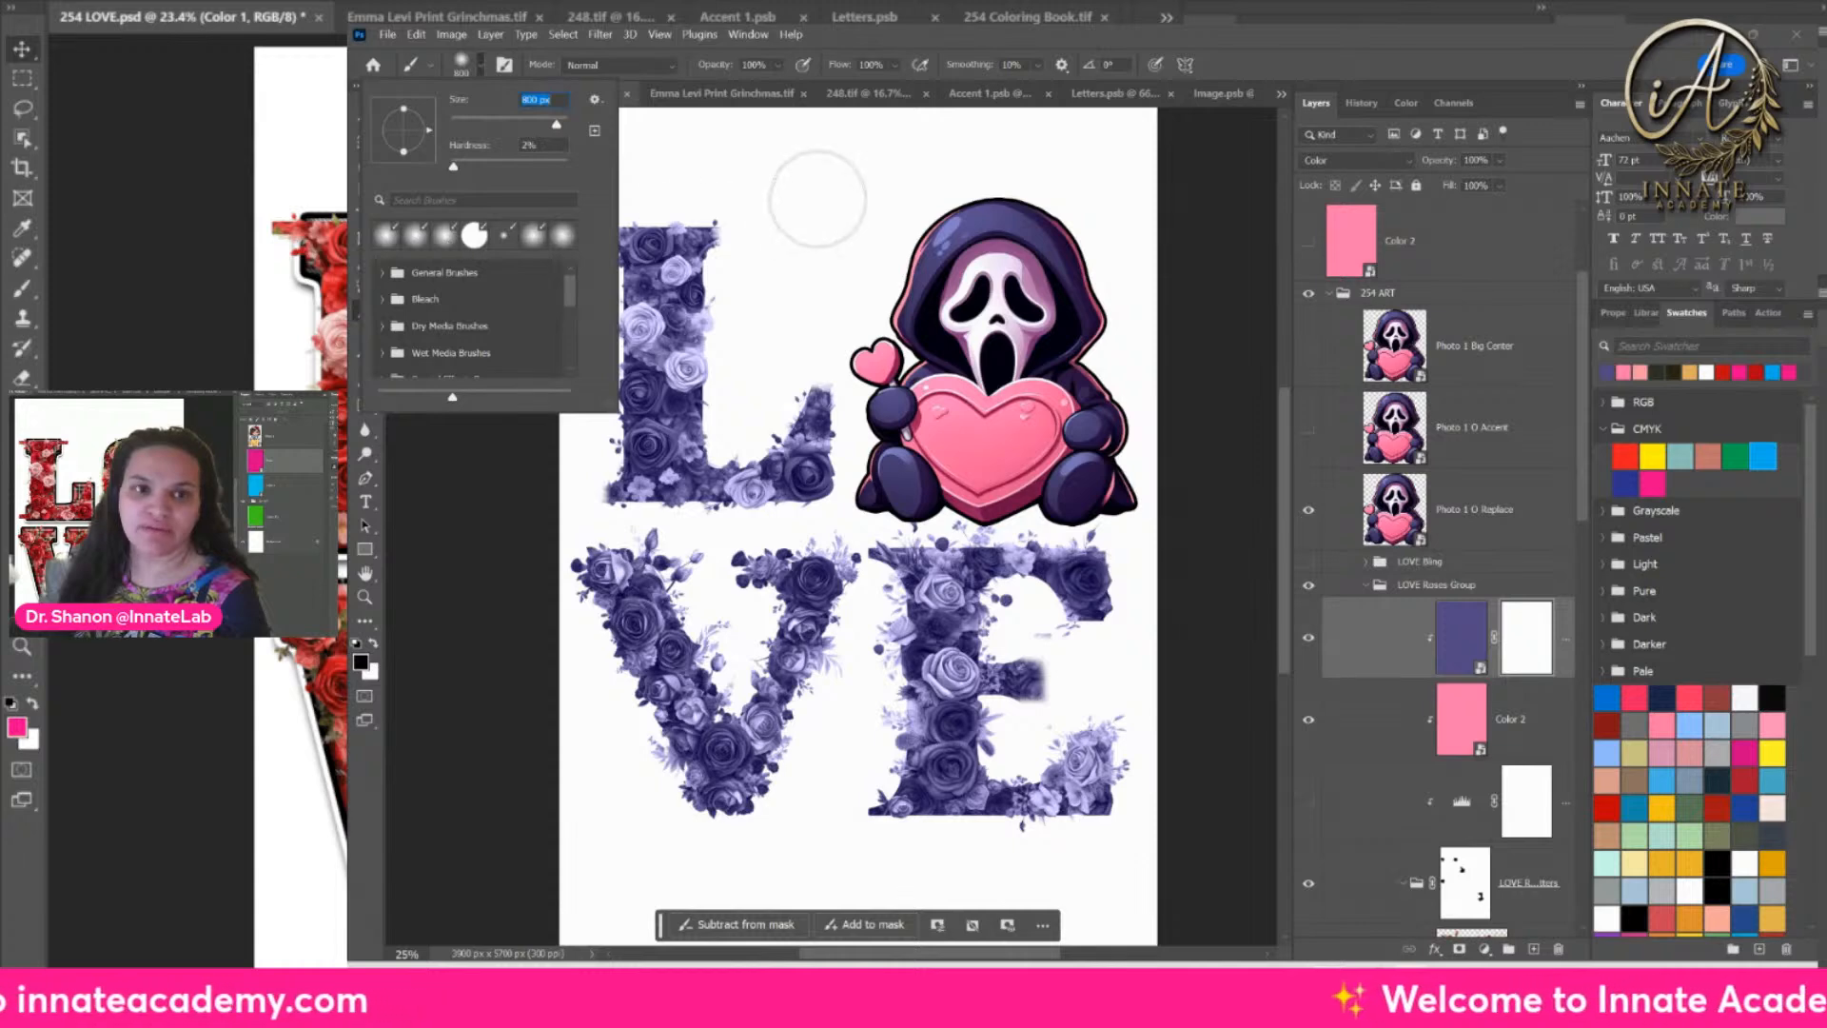
pyautogui.click(811, 190)
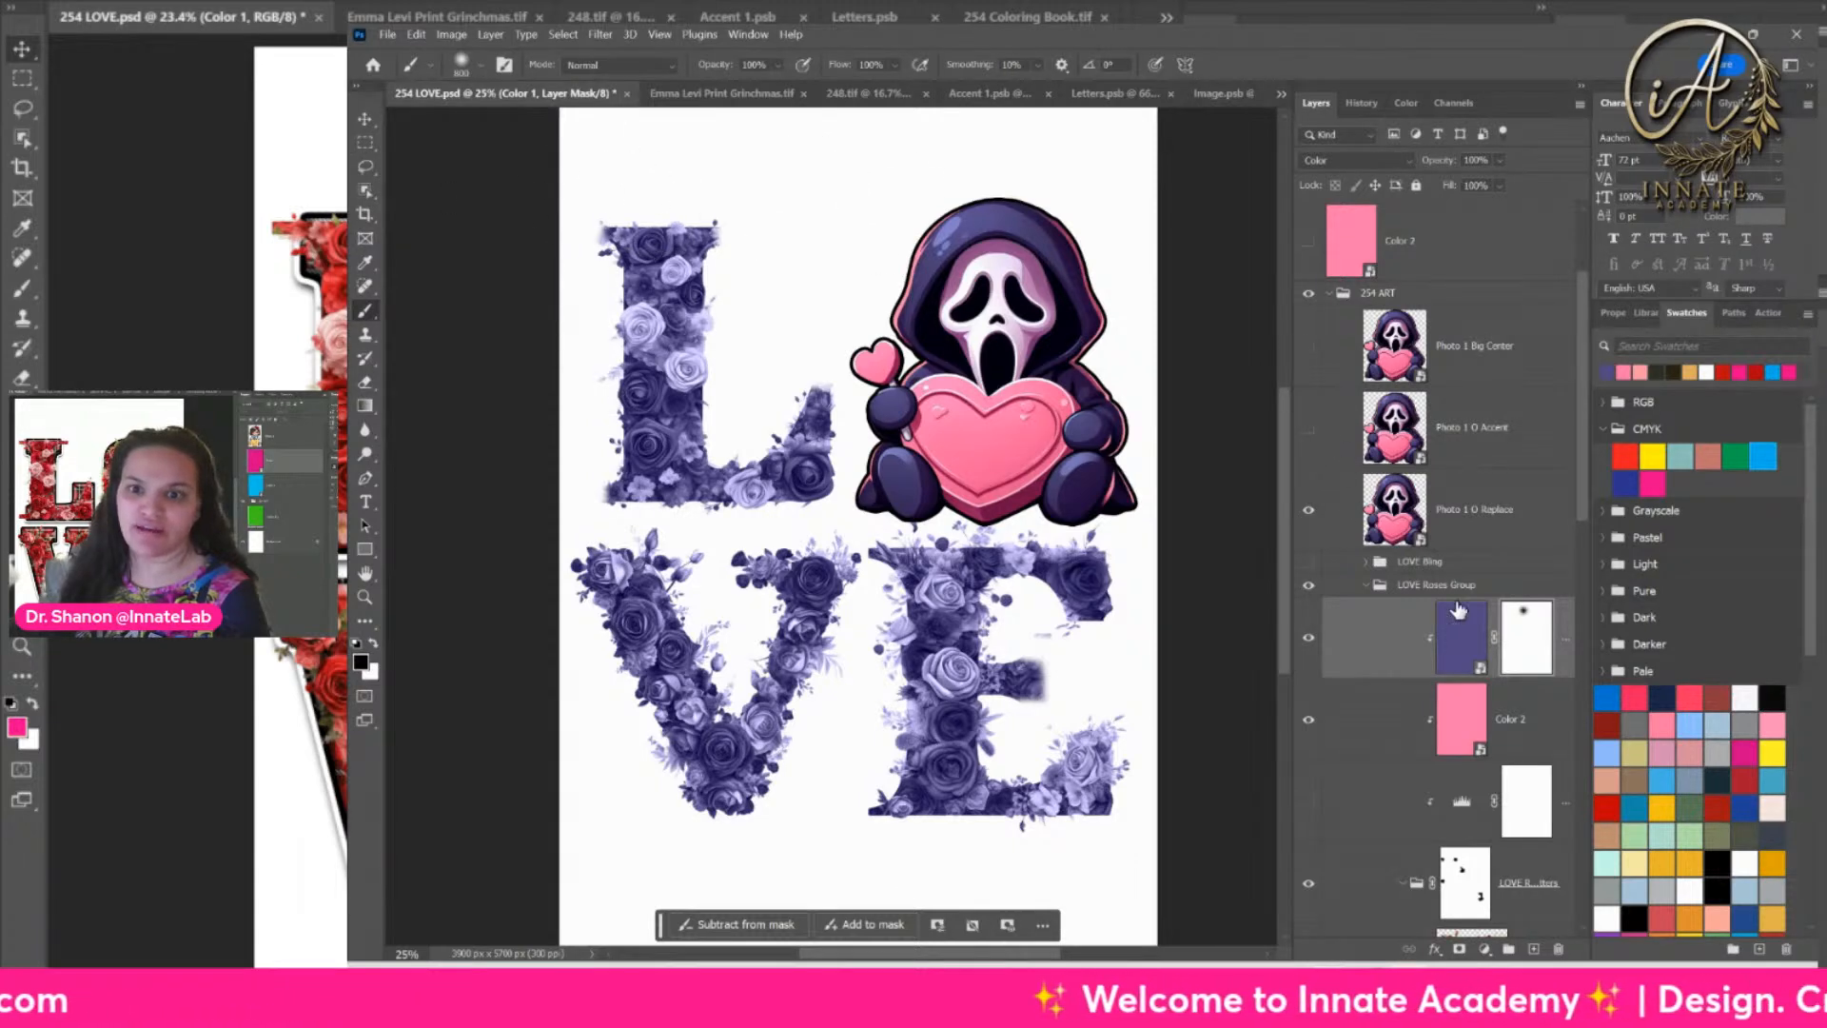
# Step: Disable the LOVE Roses Letters group's mask, then paint black across the upper part of the Color 1 mask to reveal pink on the L
pyautogui.rightClick(1463, 887)
pyautogui.click(1513, 729)
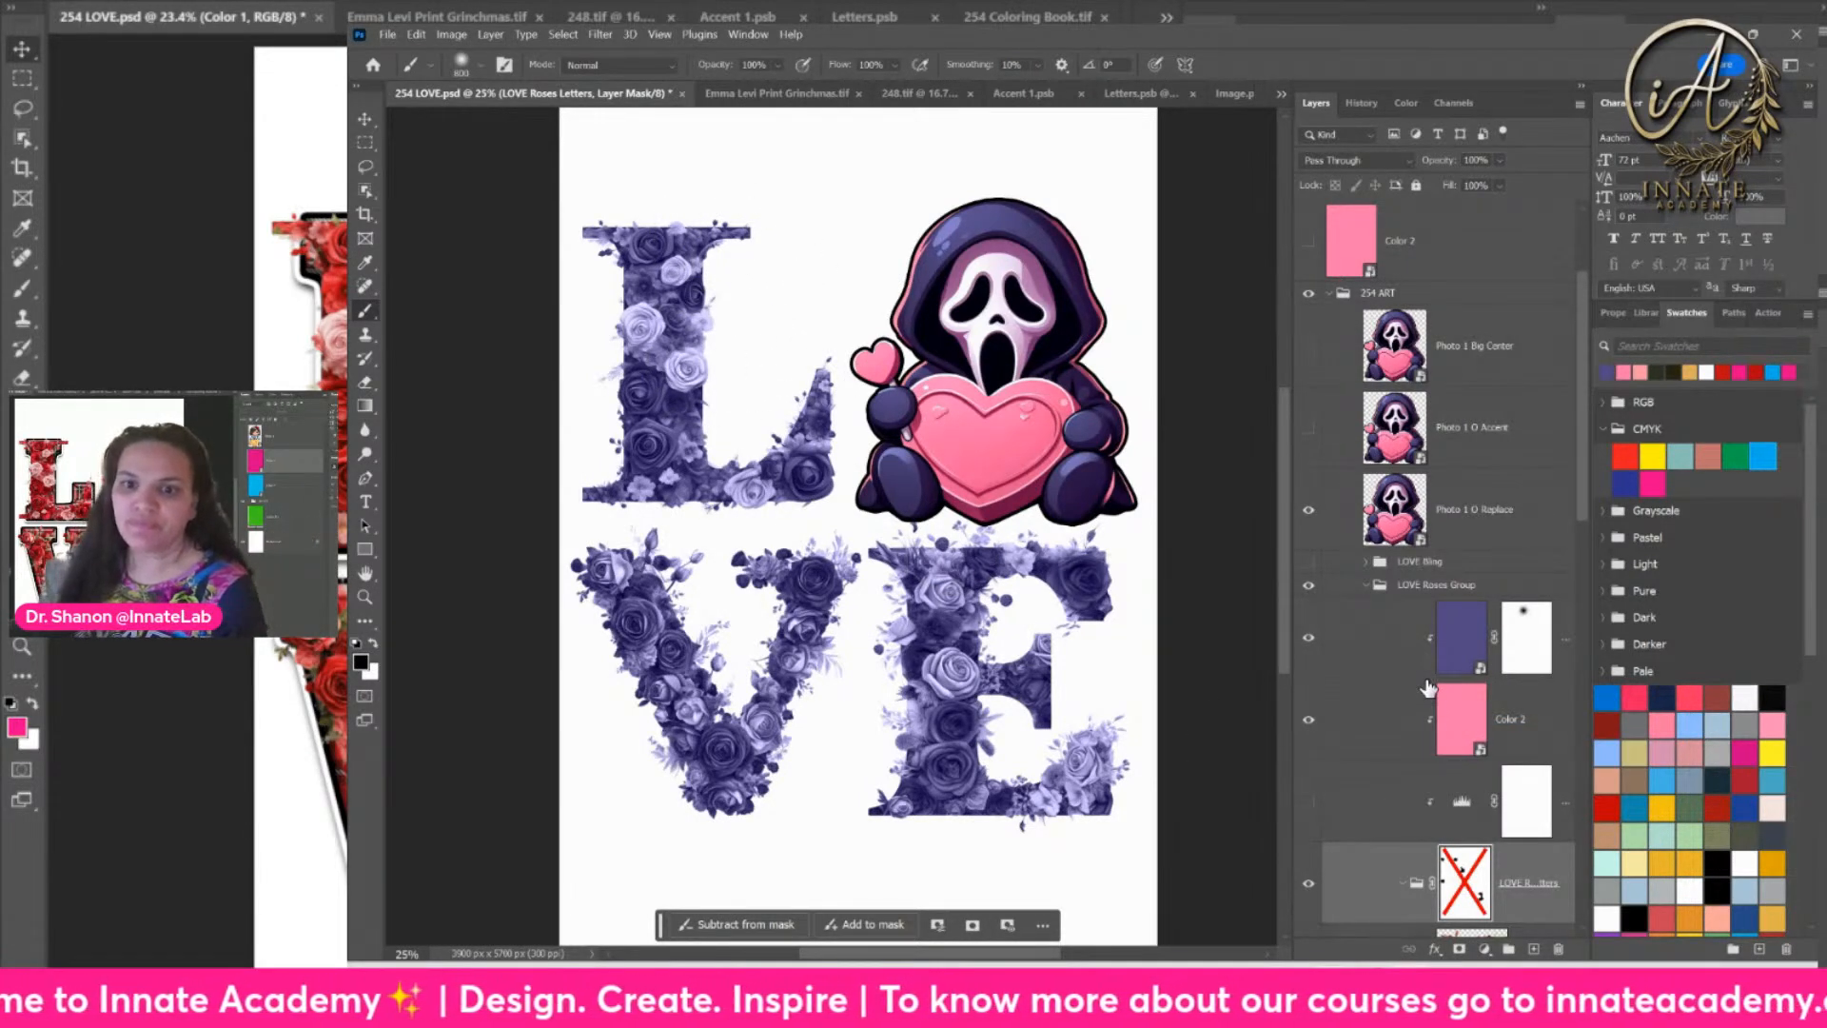
pyautogui.scroll(-3, 1430, 700)
pyautogui.click(1515, 476)
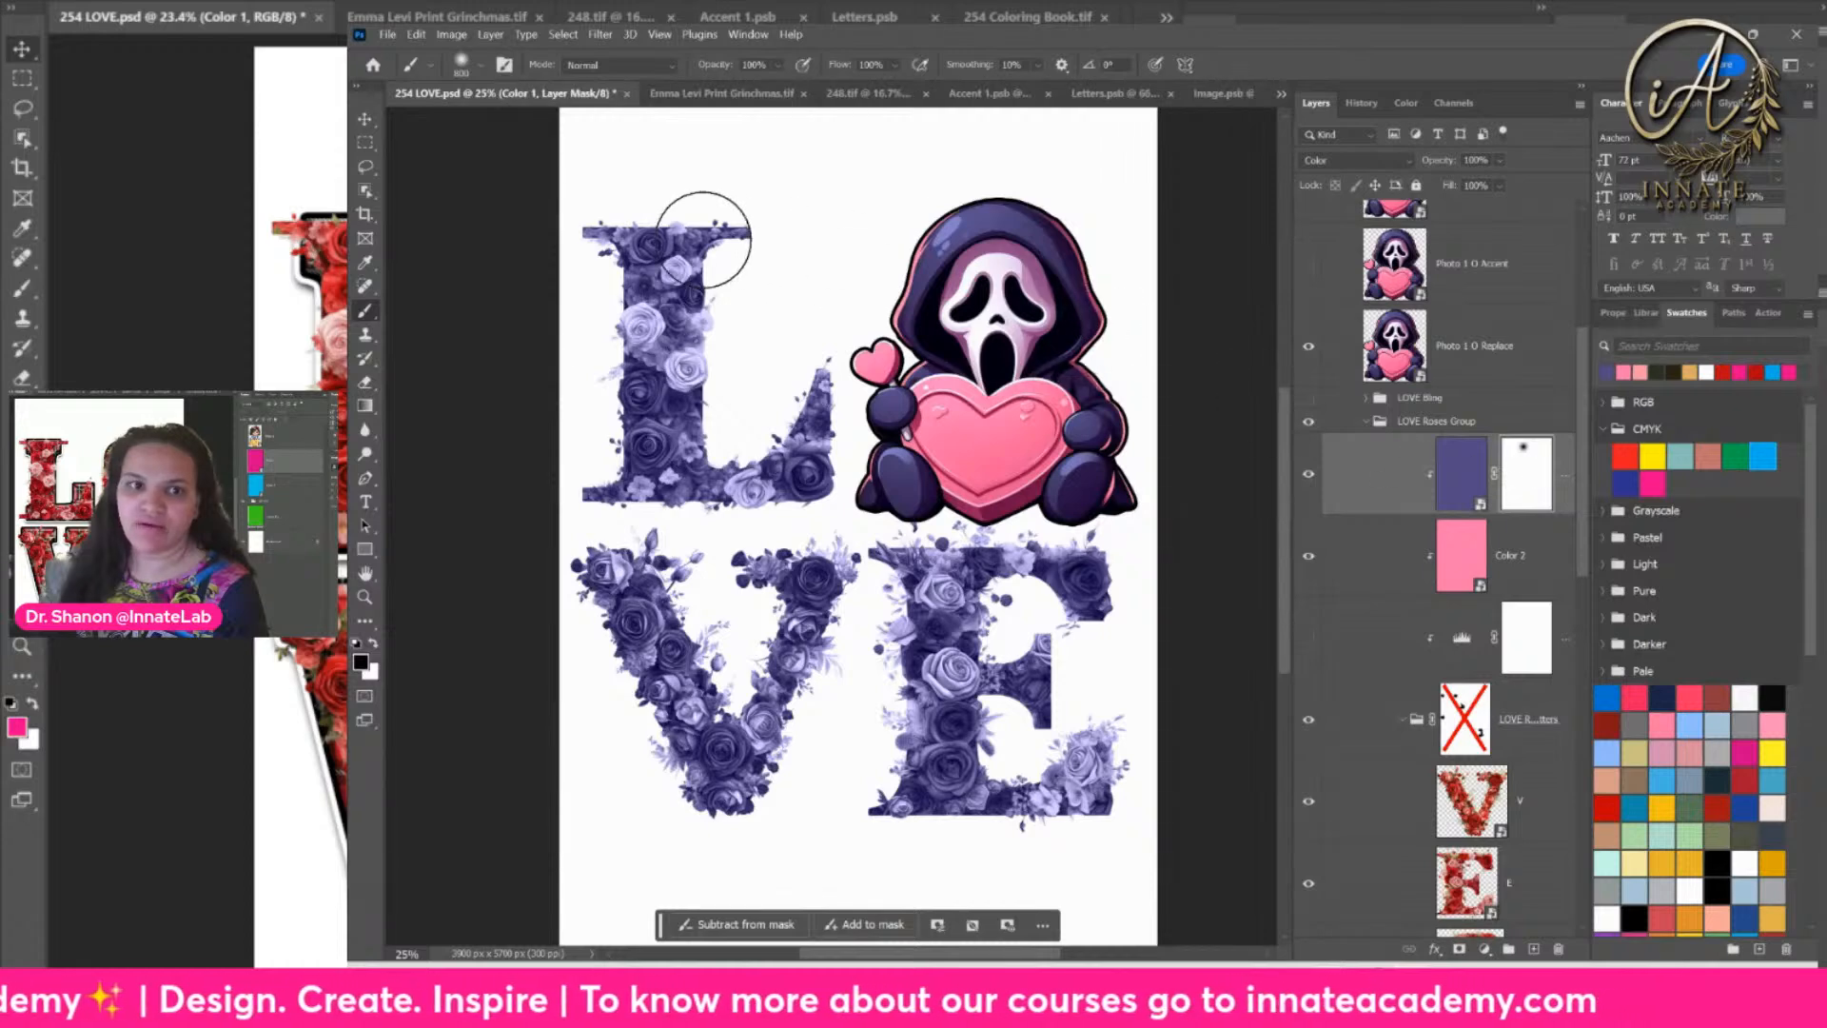
pyautogui.moveTo(537, 225); pyautogui.dragTo(1231, 240)
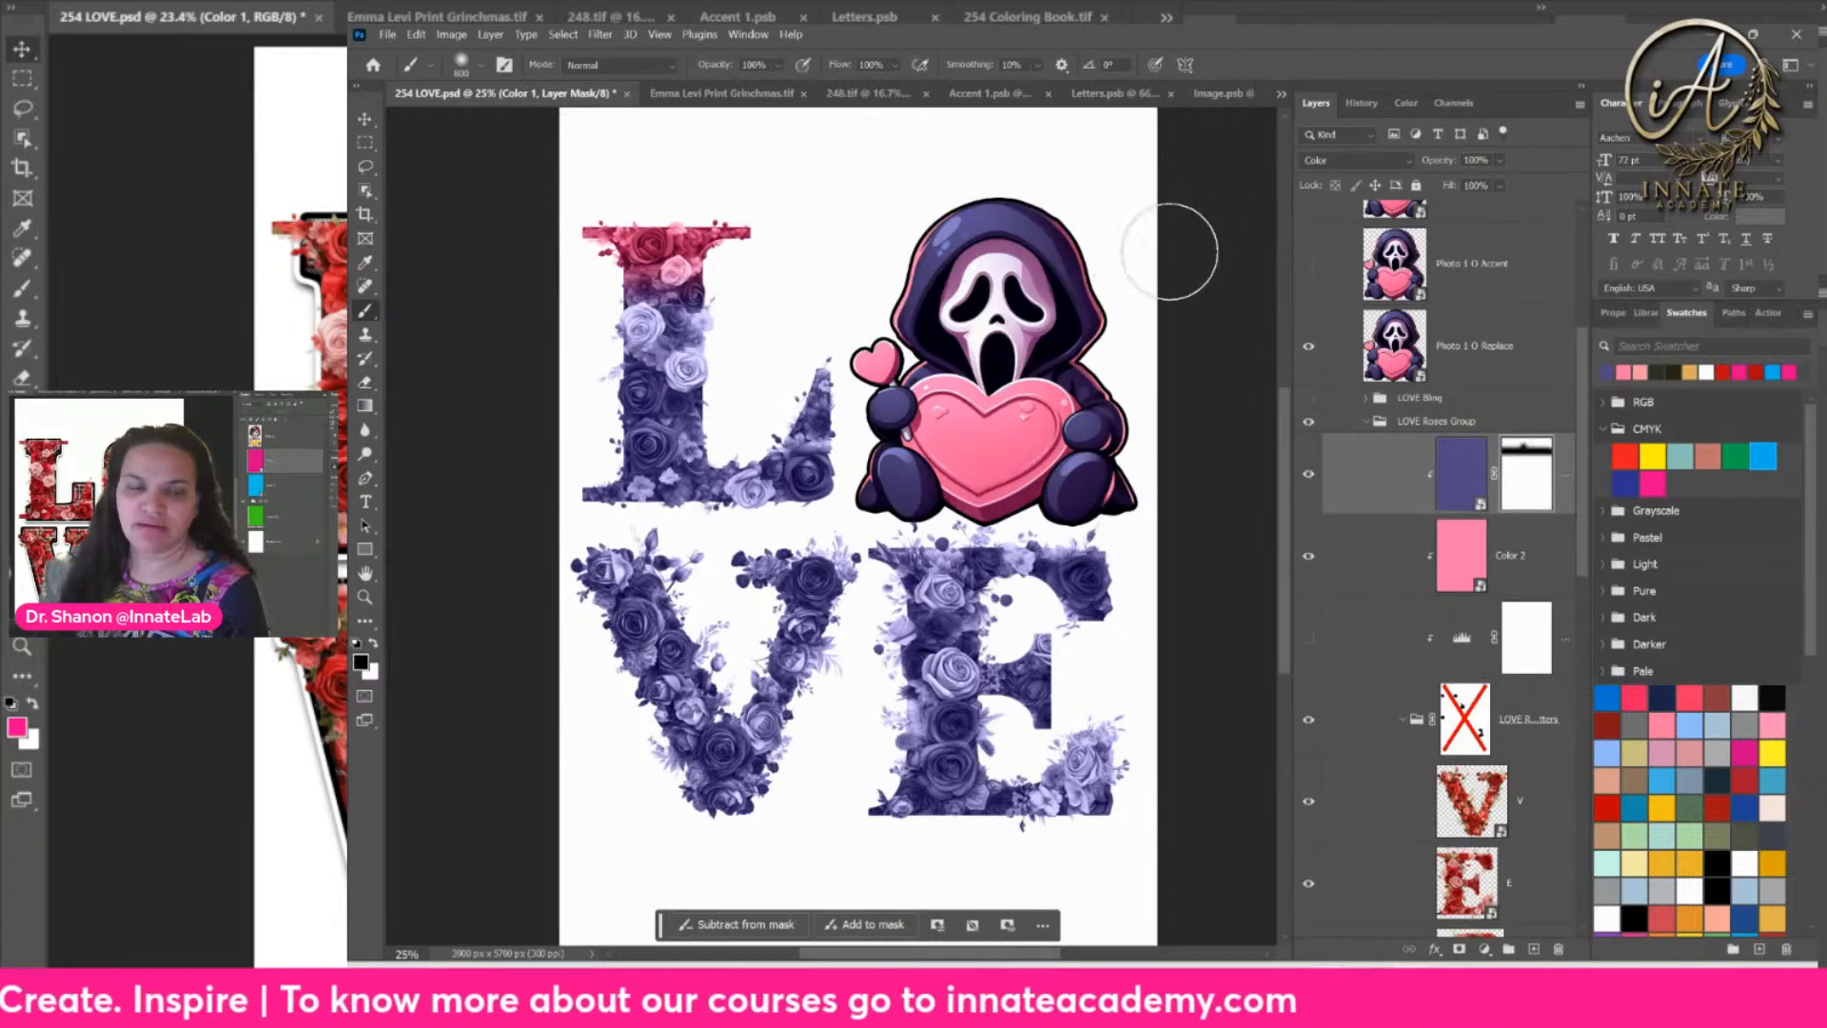
pyautogui.moveTo(529, 278)
pyautogui.mouseDown()
pyautogui.moveTo(919, 277)
pyautogui.moveTo(1197, 300)
pyautogui.mouseUp()
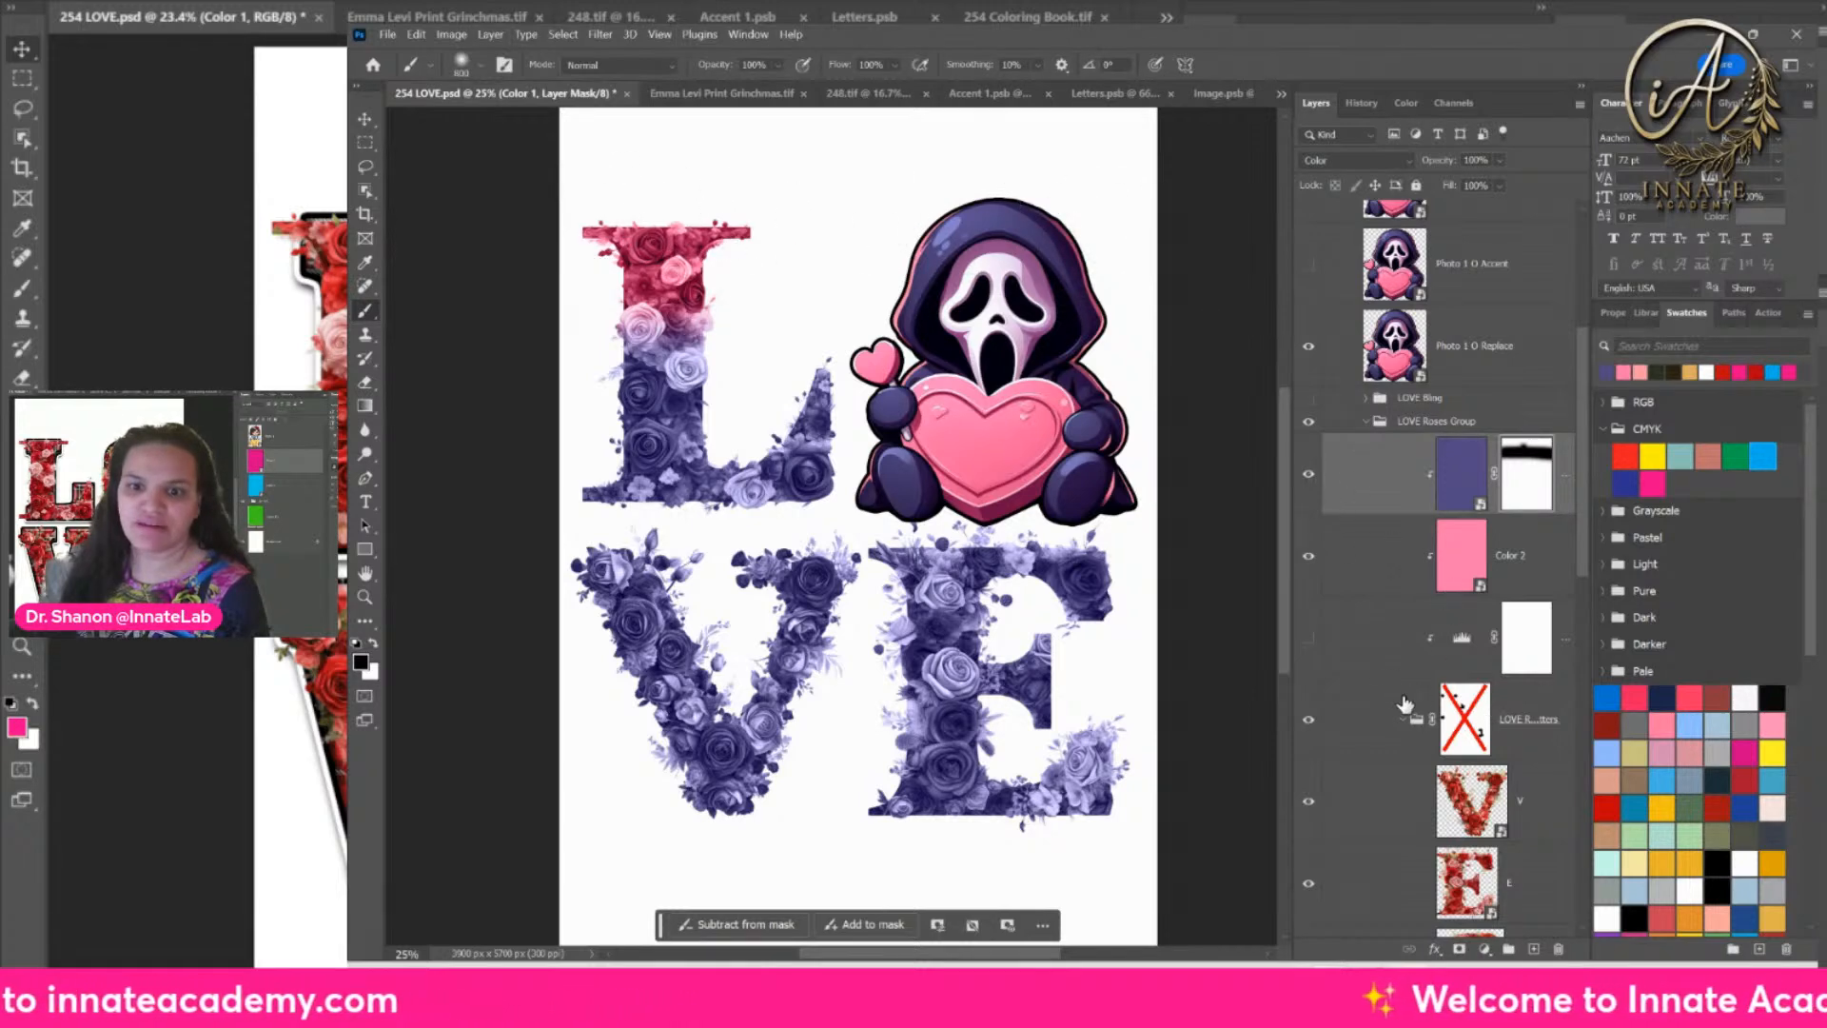
# Step: Show the rose letter O and paint black bands on the Color 1 mask between the two letter rows and along the base of V and E
pyautogui.scroll(-3, 1399, 699)
pyautogui.click(1310, 802)
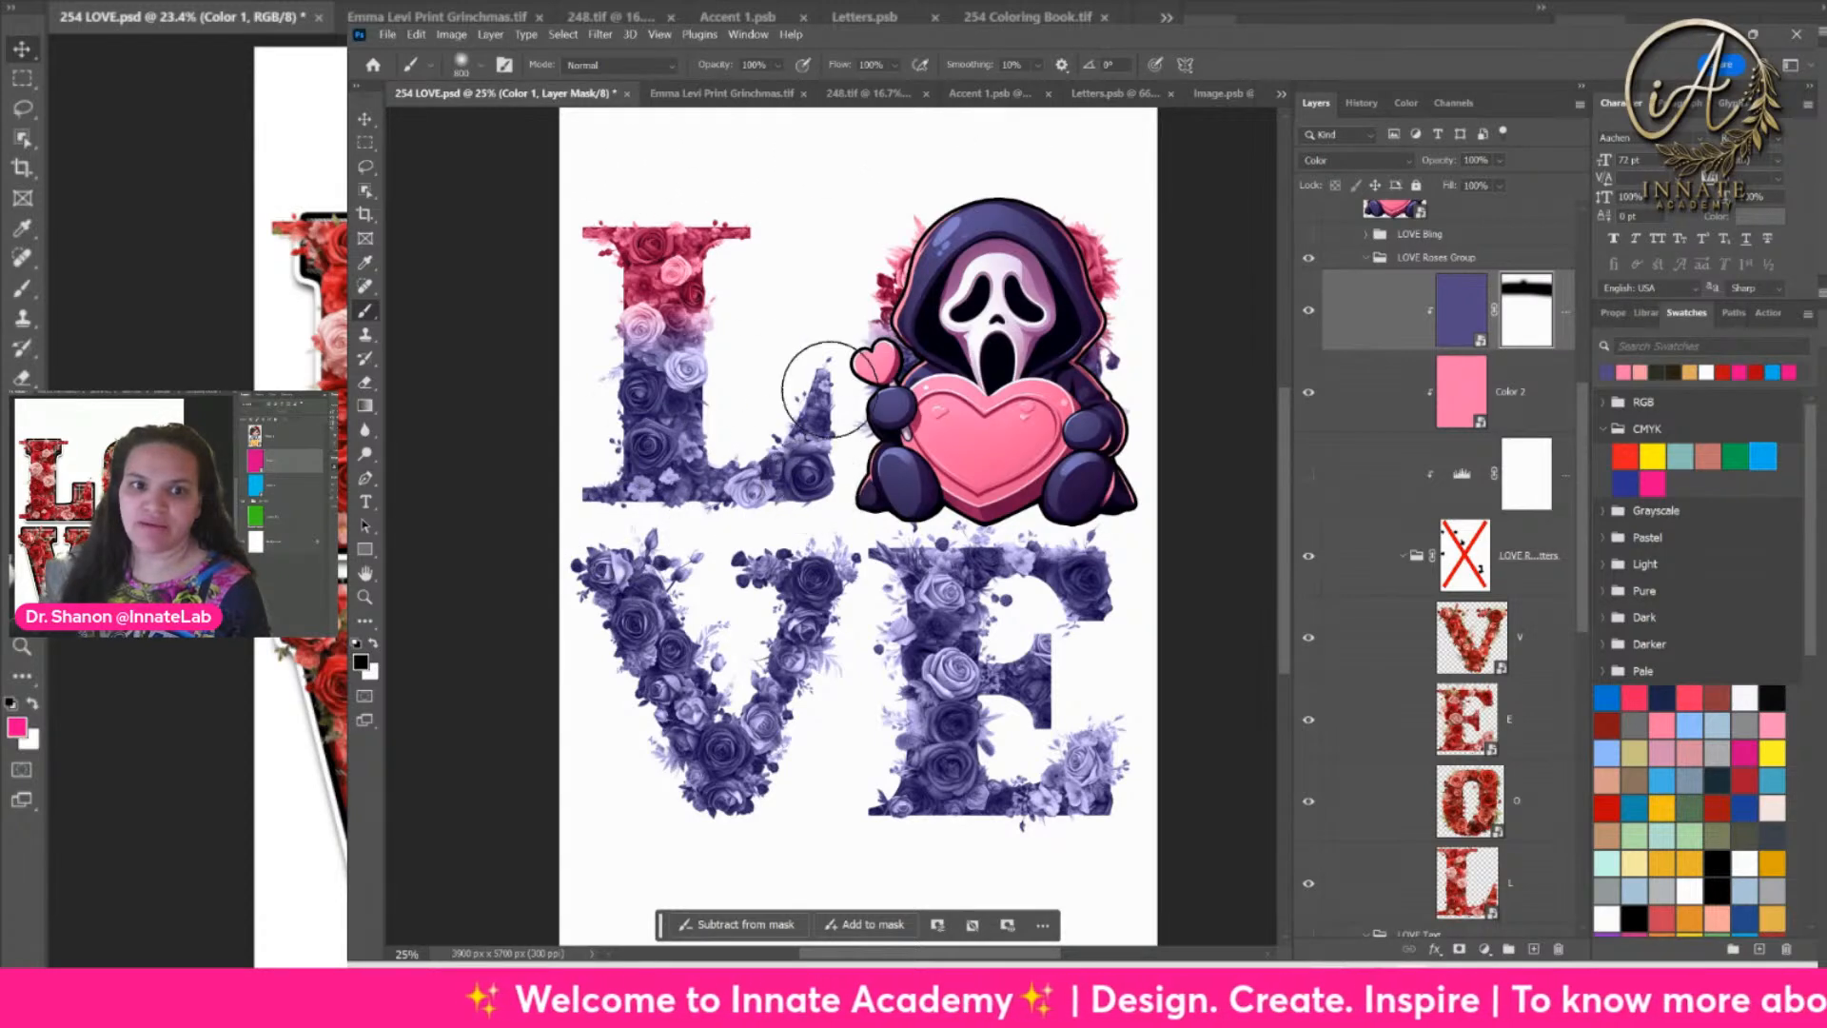
pyautogui.moveTo(558, 529)
pyautogui.mouseDown()
pyautogui.moveTo(729, 545)
pyautogui.moveTo(975, 547)
pyautogui.mouseUp()
pyautogui.moveTo(581, 471)
pyautogui.mouseDown()
pyautogui.moveTo(739, 540)
pyautogui.moveTo(1066, 554)
pyautogui.mouseUp()
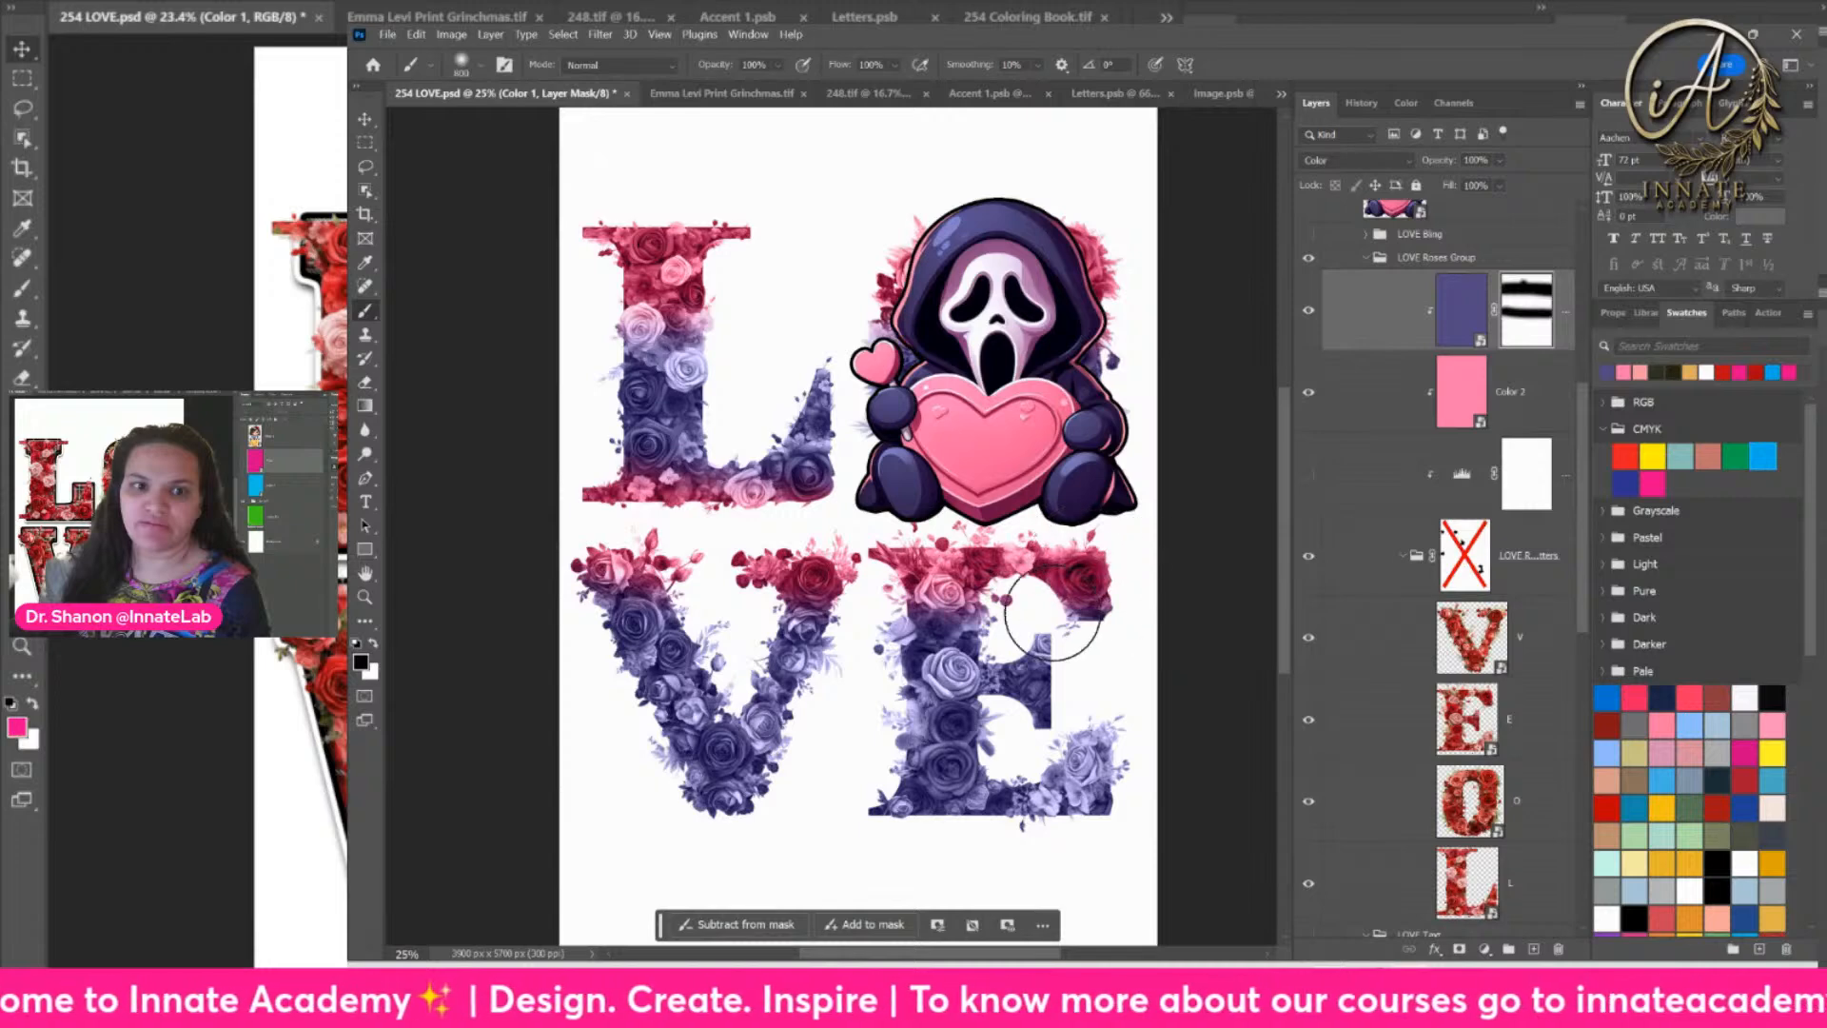
pyautogui.moveTo(665, 807); pyautogui.dragTo(1133, 799)
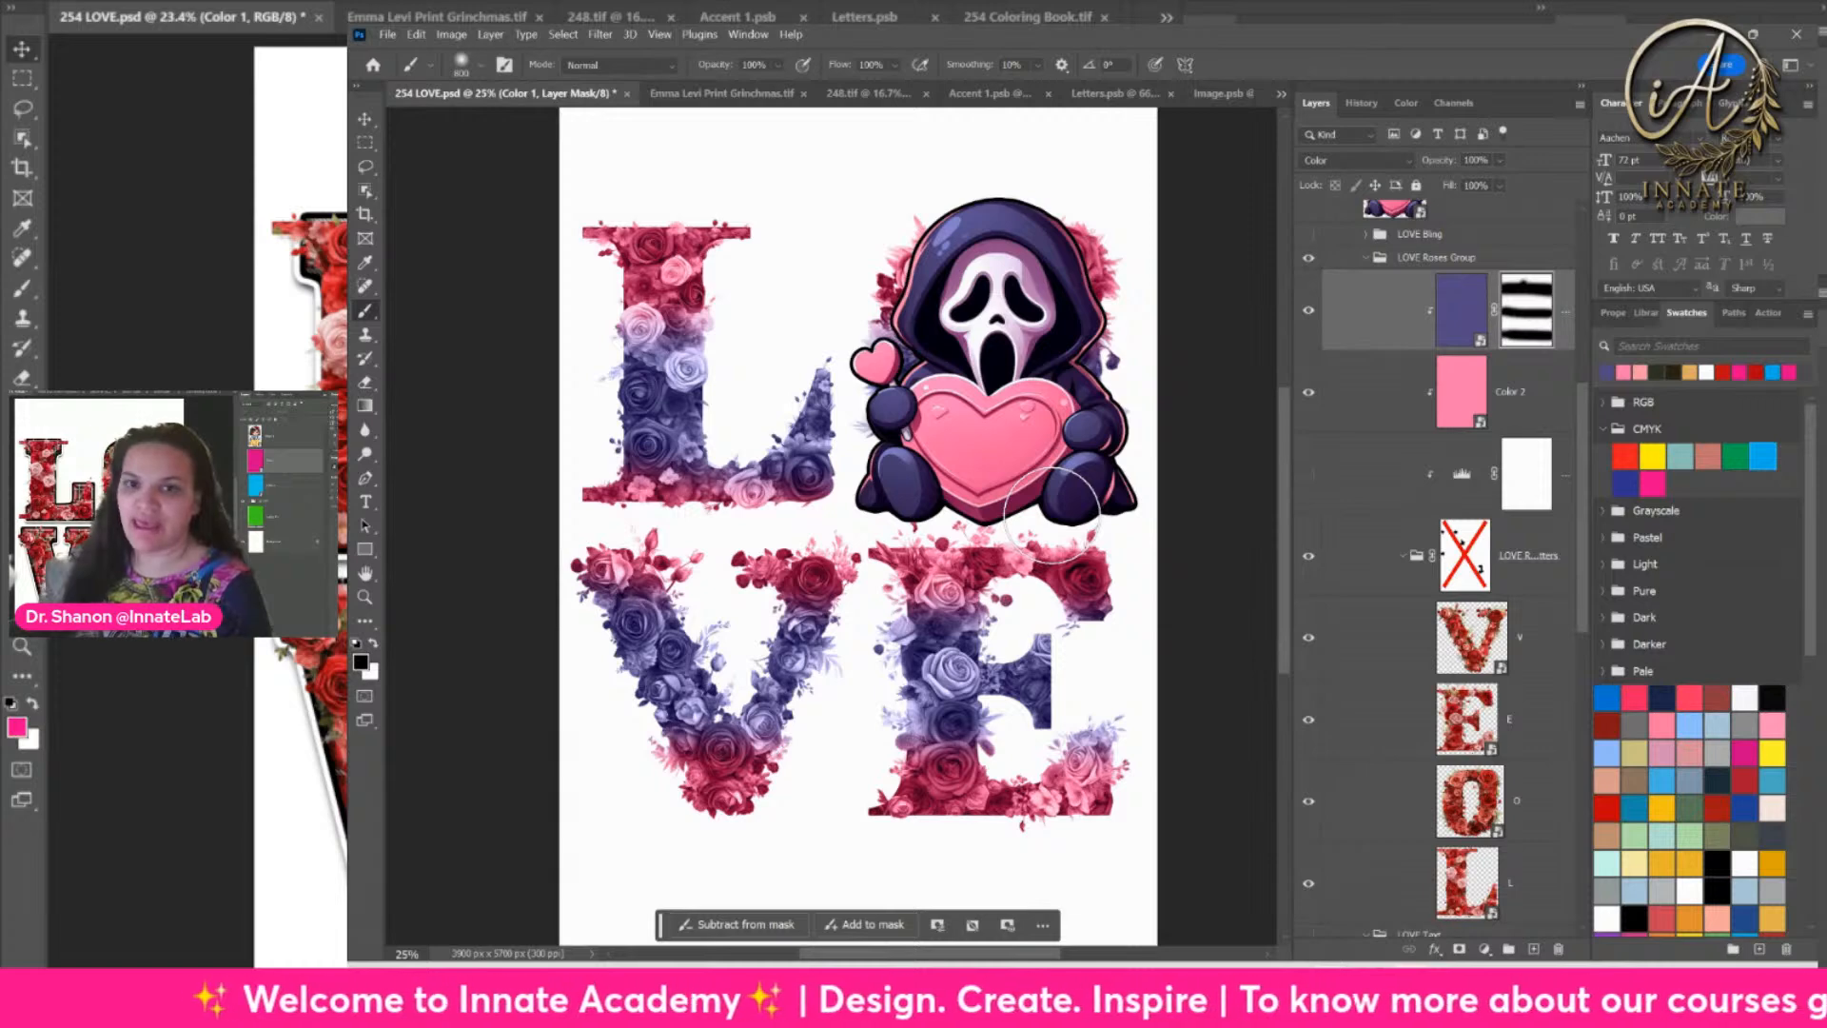
# Step: Quick-export the 254 ART group as a PNG named 254 ART-8 in the 254 folder
pyautogui.scroll(5, 1577, 341)
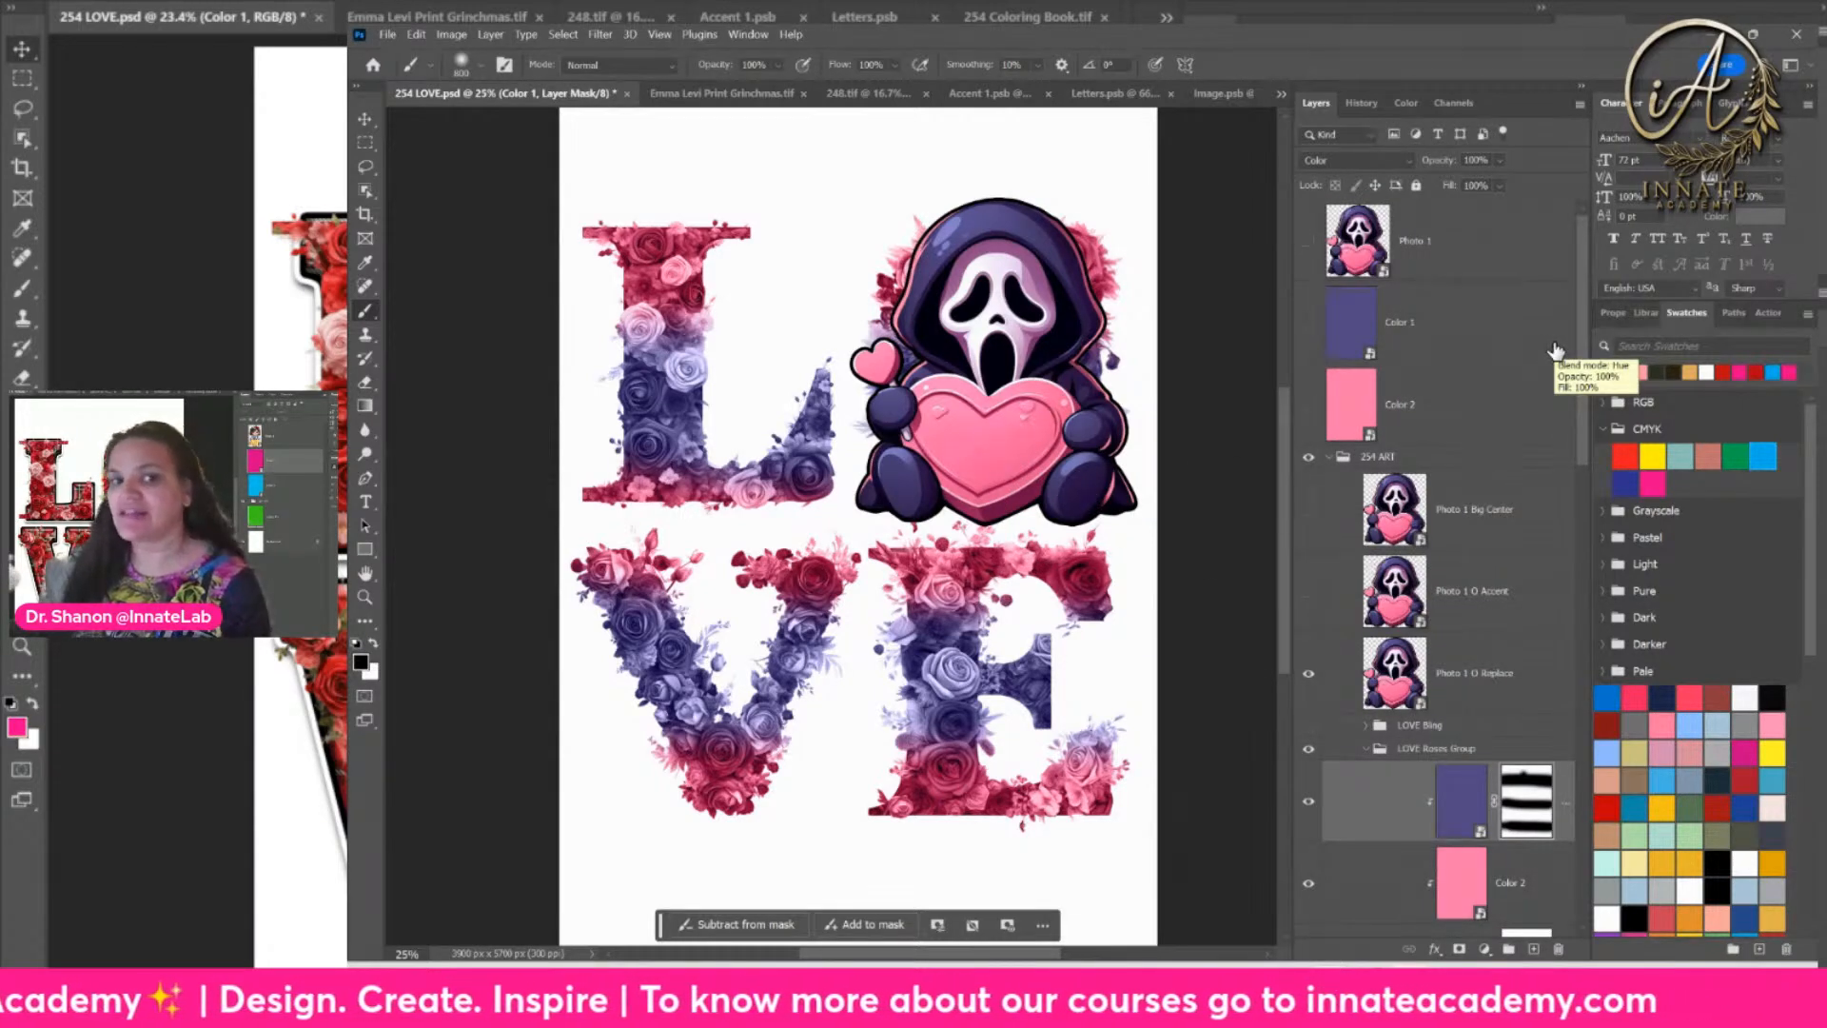
pyautogui.click(1499, 511)
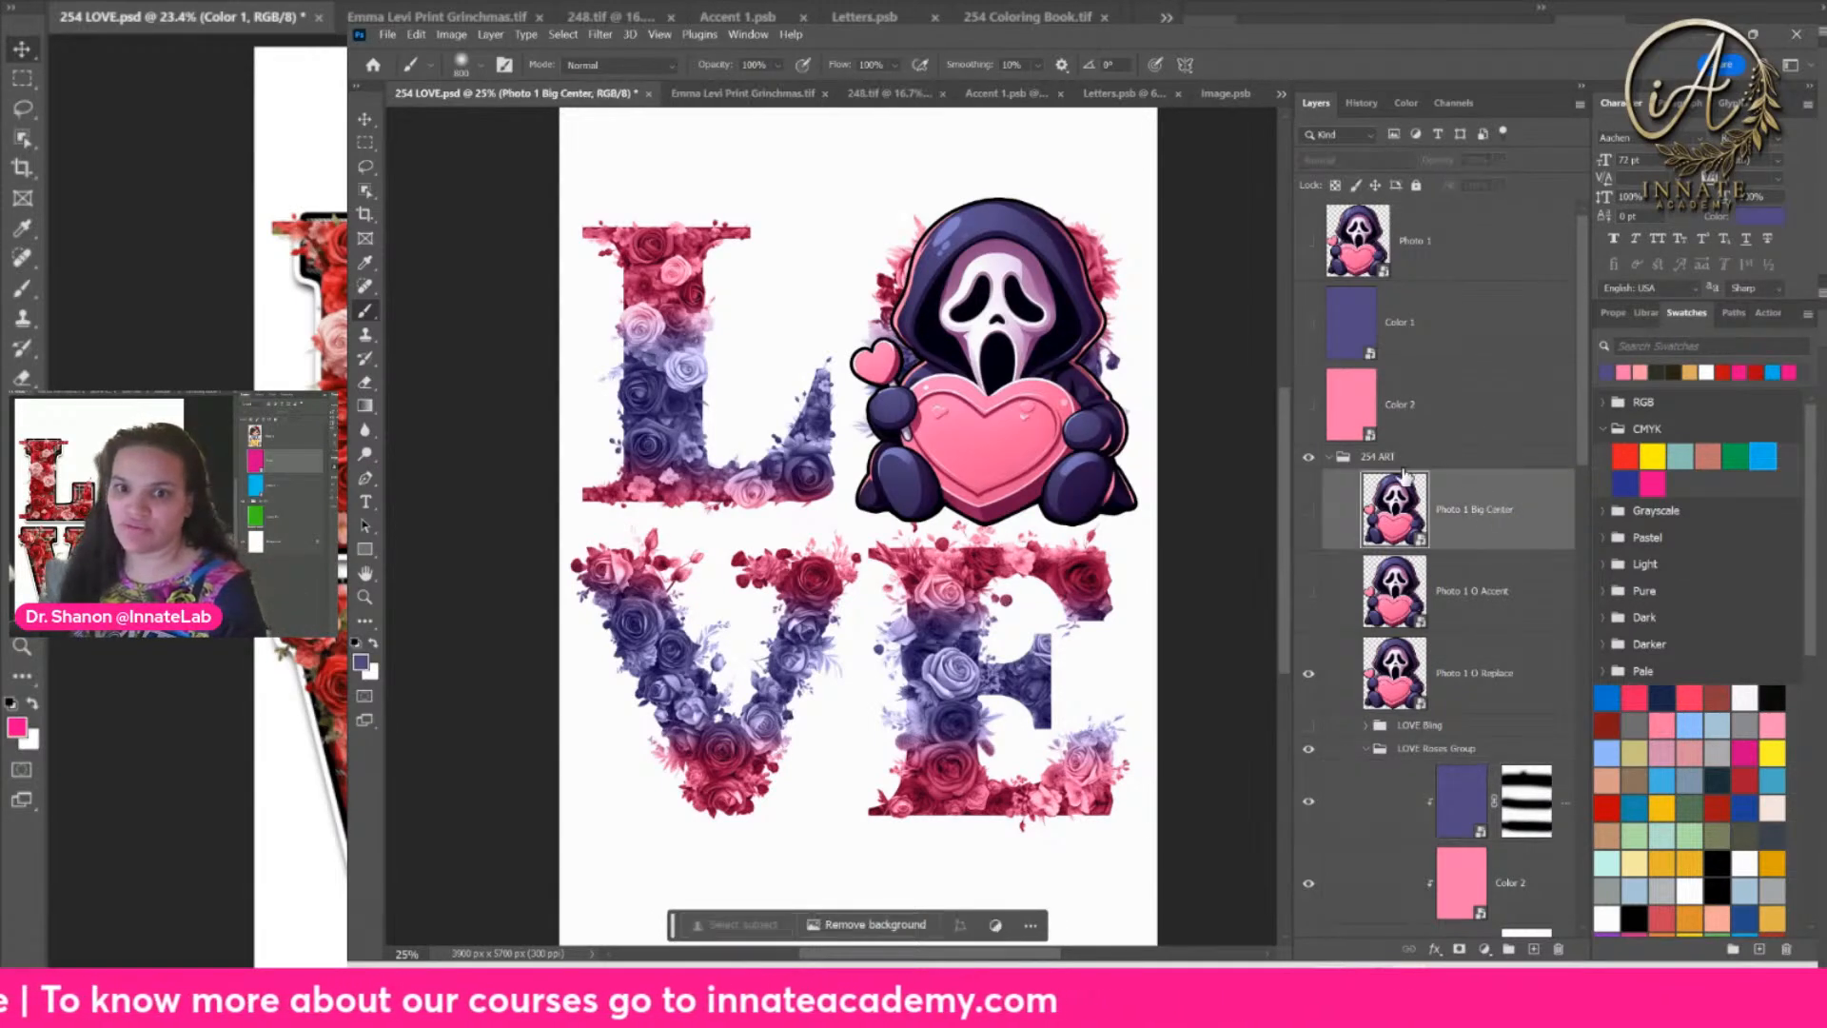
pyautogui.click(1437, 465)
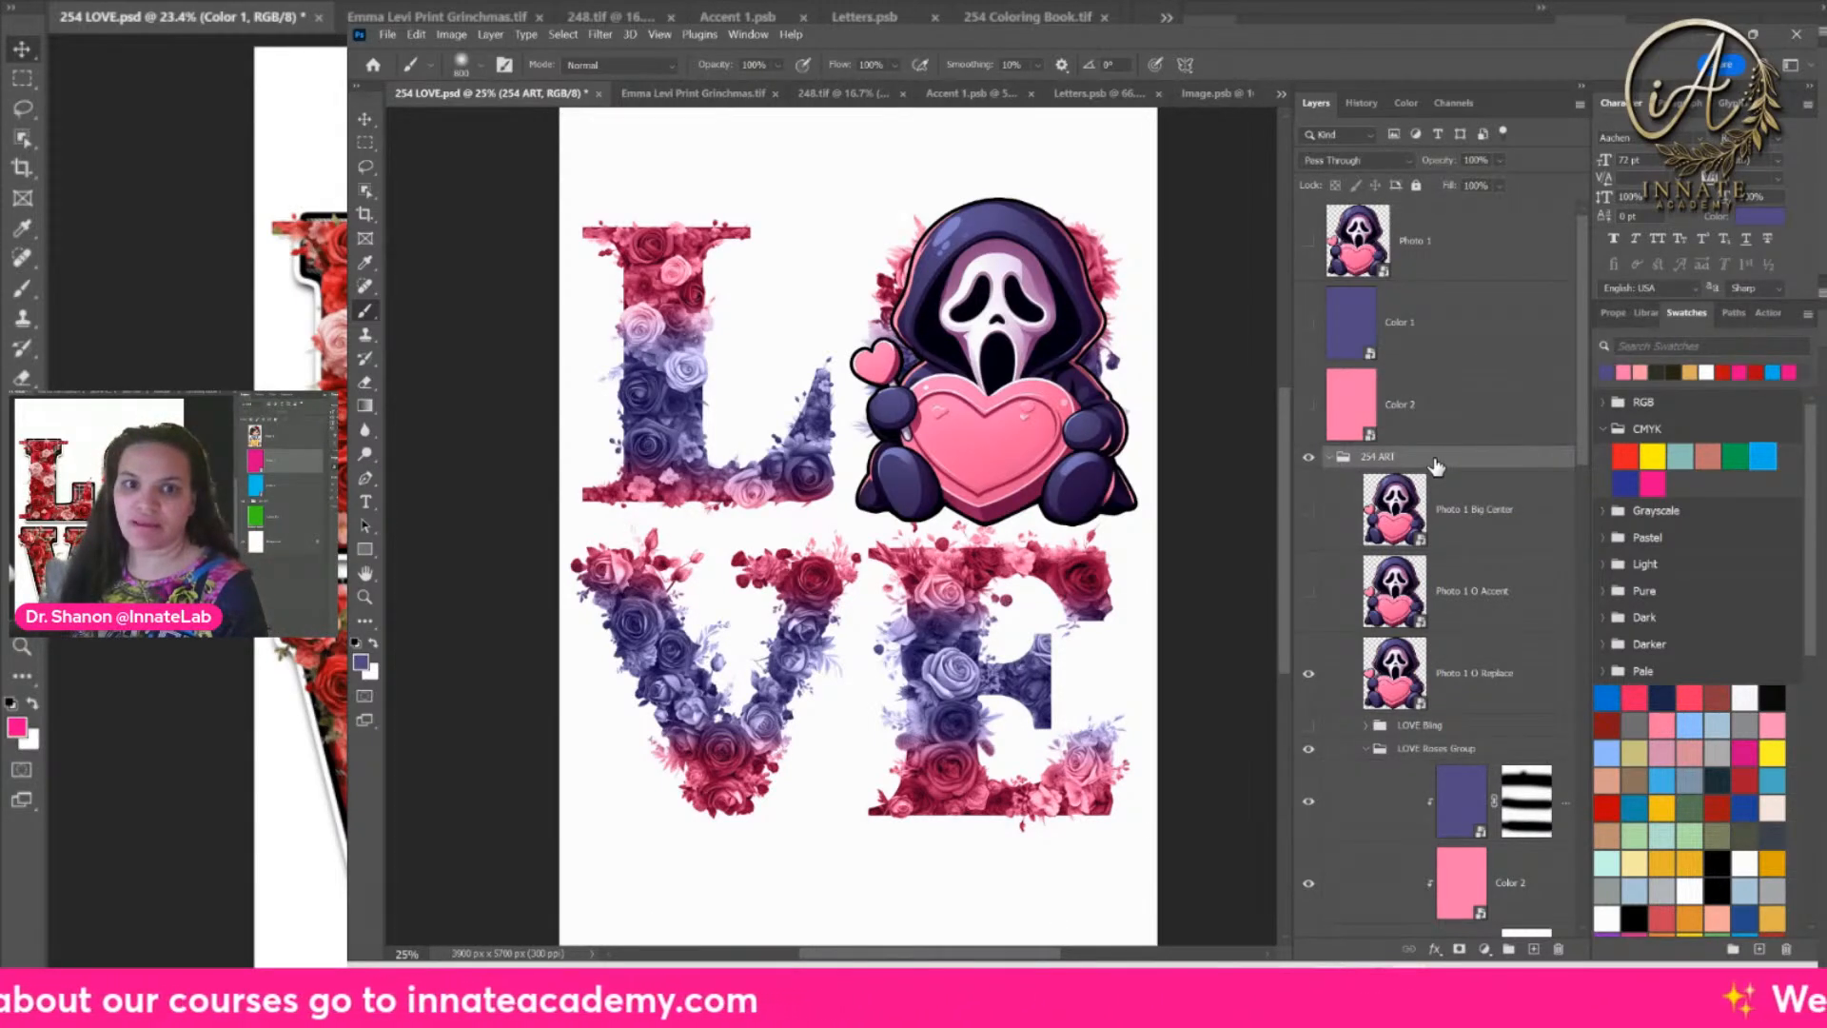
pyautogui.rightClick(1437, 465)
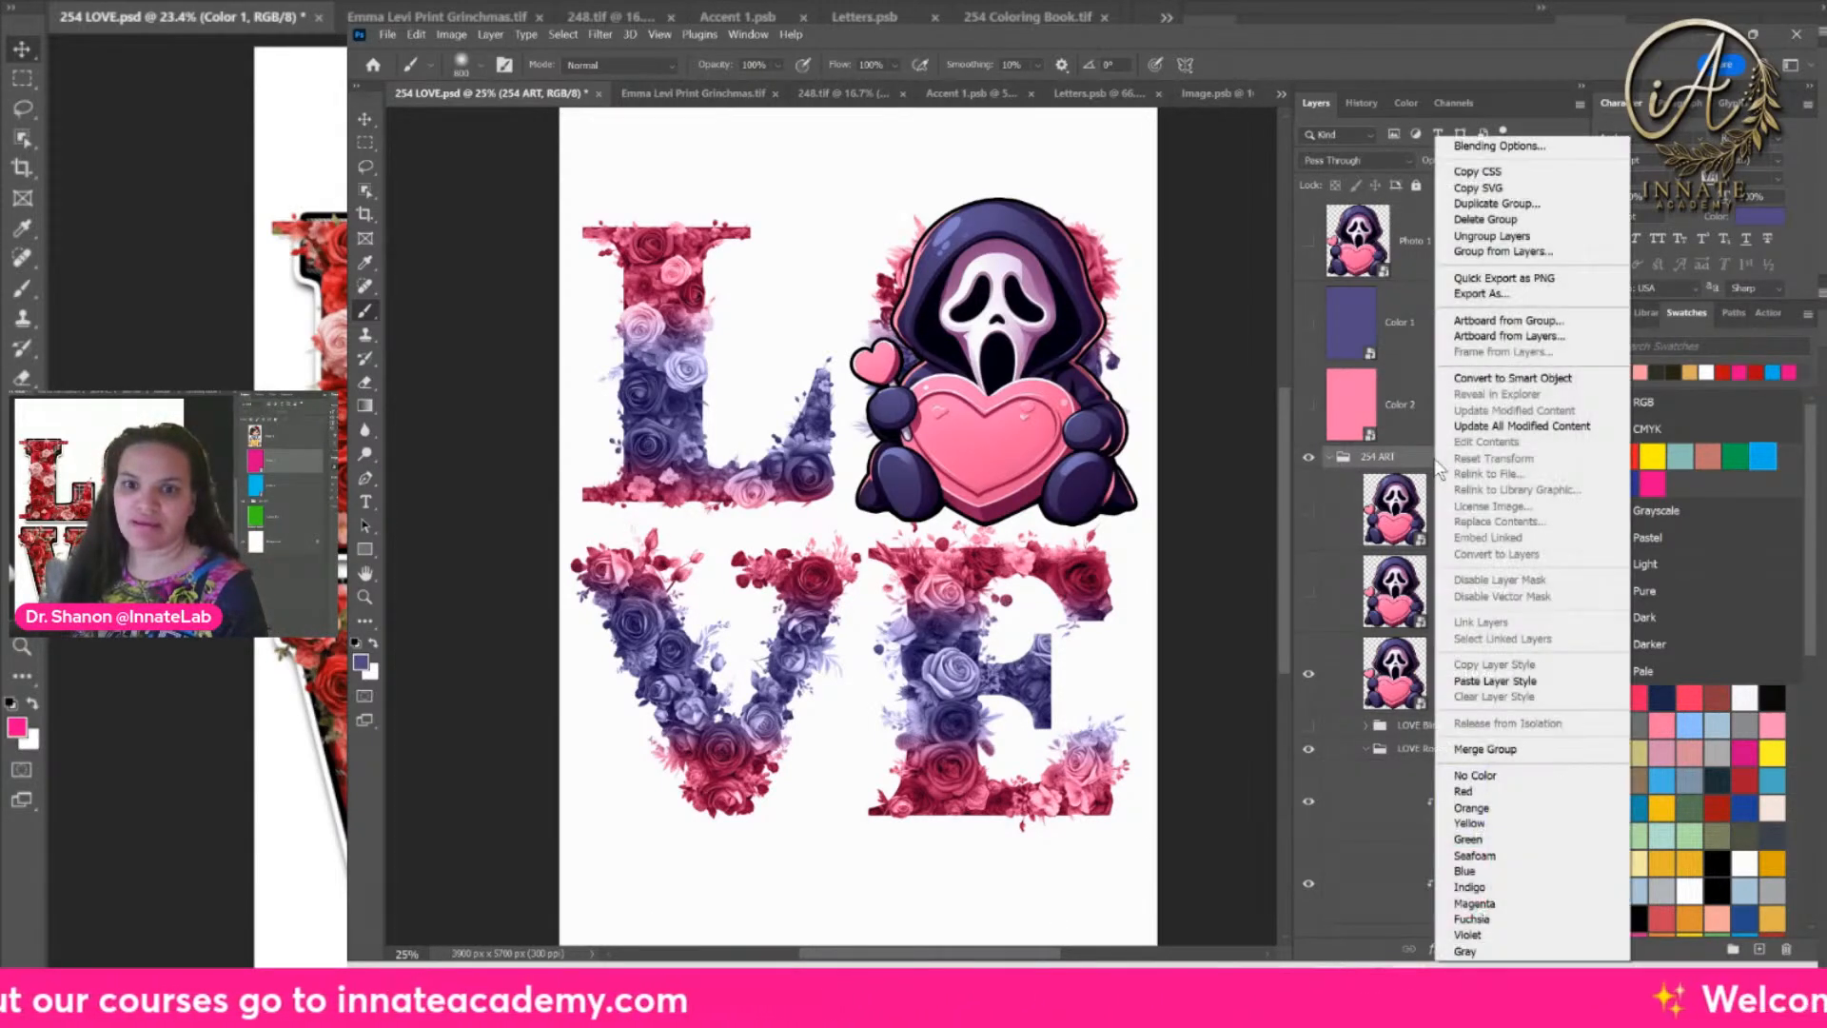
pyautogui.click(1496, 278)
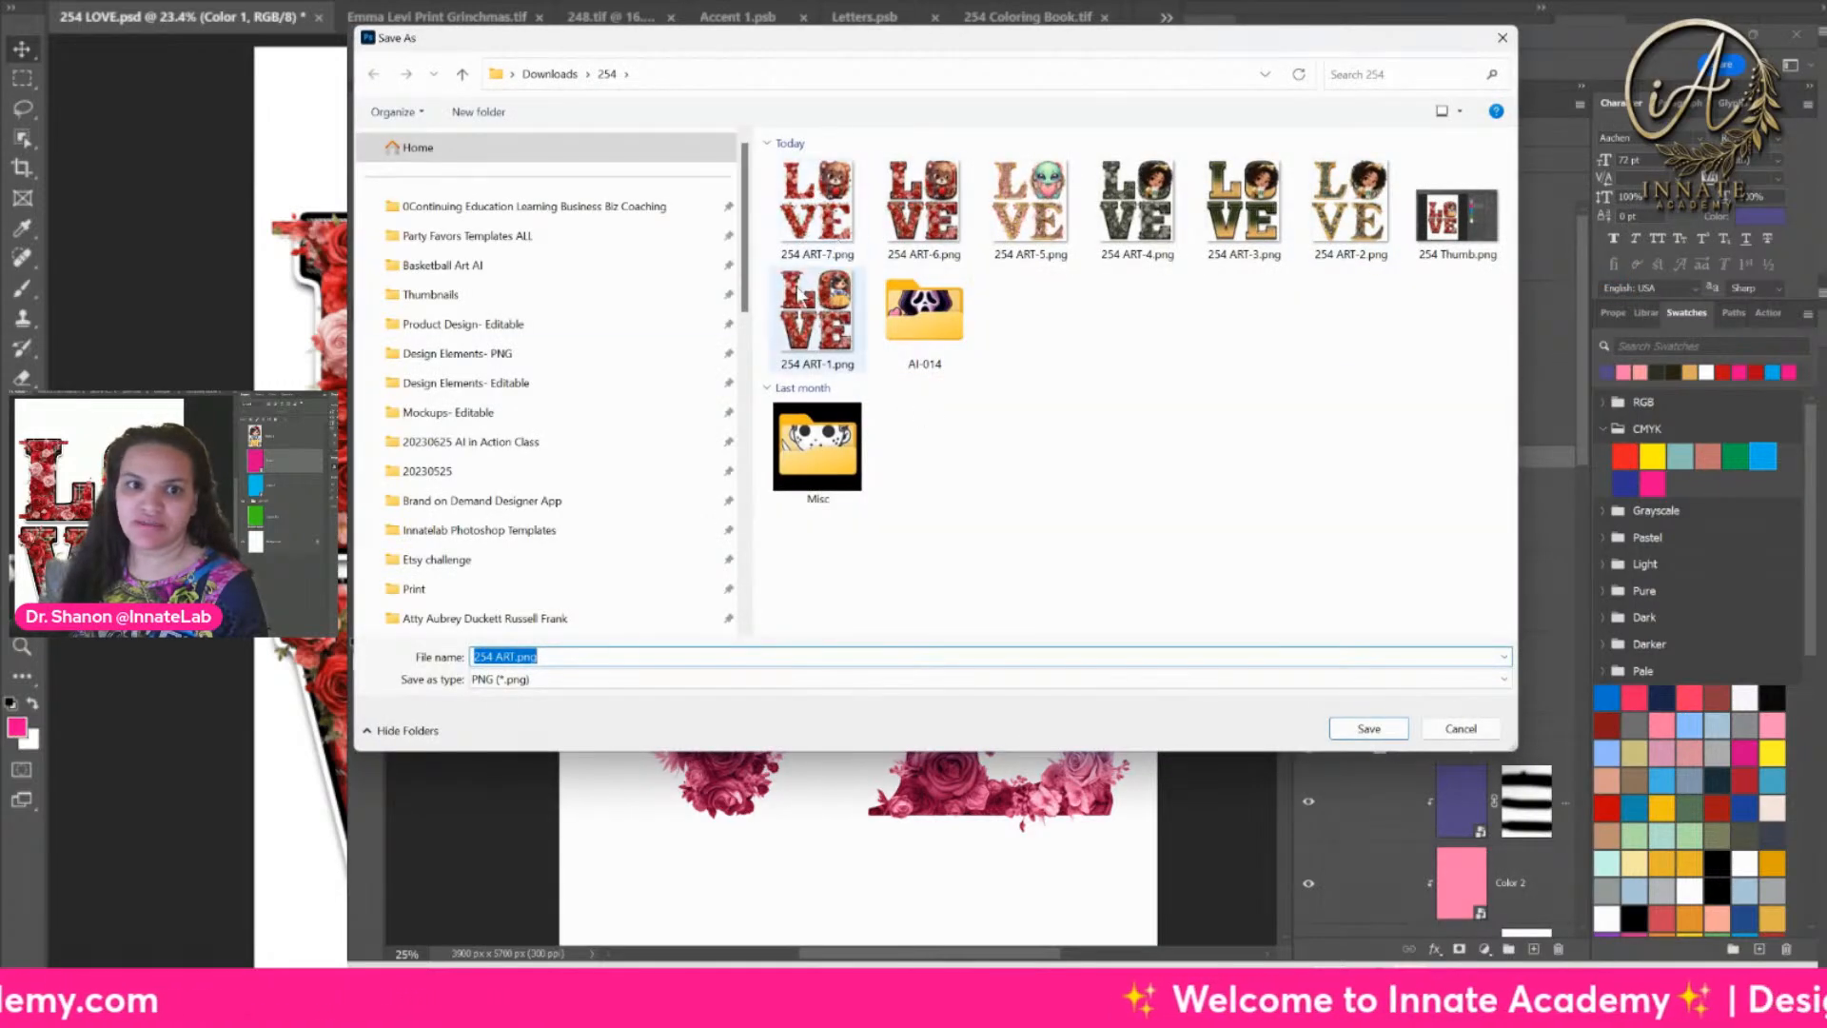
pyautogui.click(817, 204)
pyautogui.click(526, 656)
pyautogui.click(526, 655)
pyautogui.moveTo(522, 661); pyautogui.dragTo(671, 660)
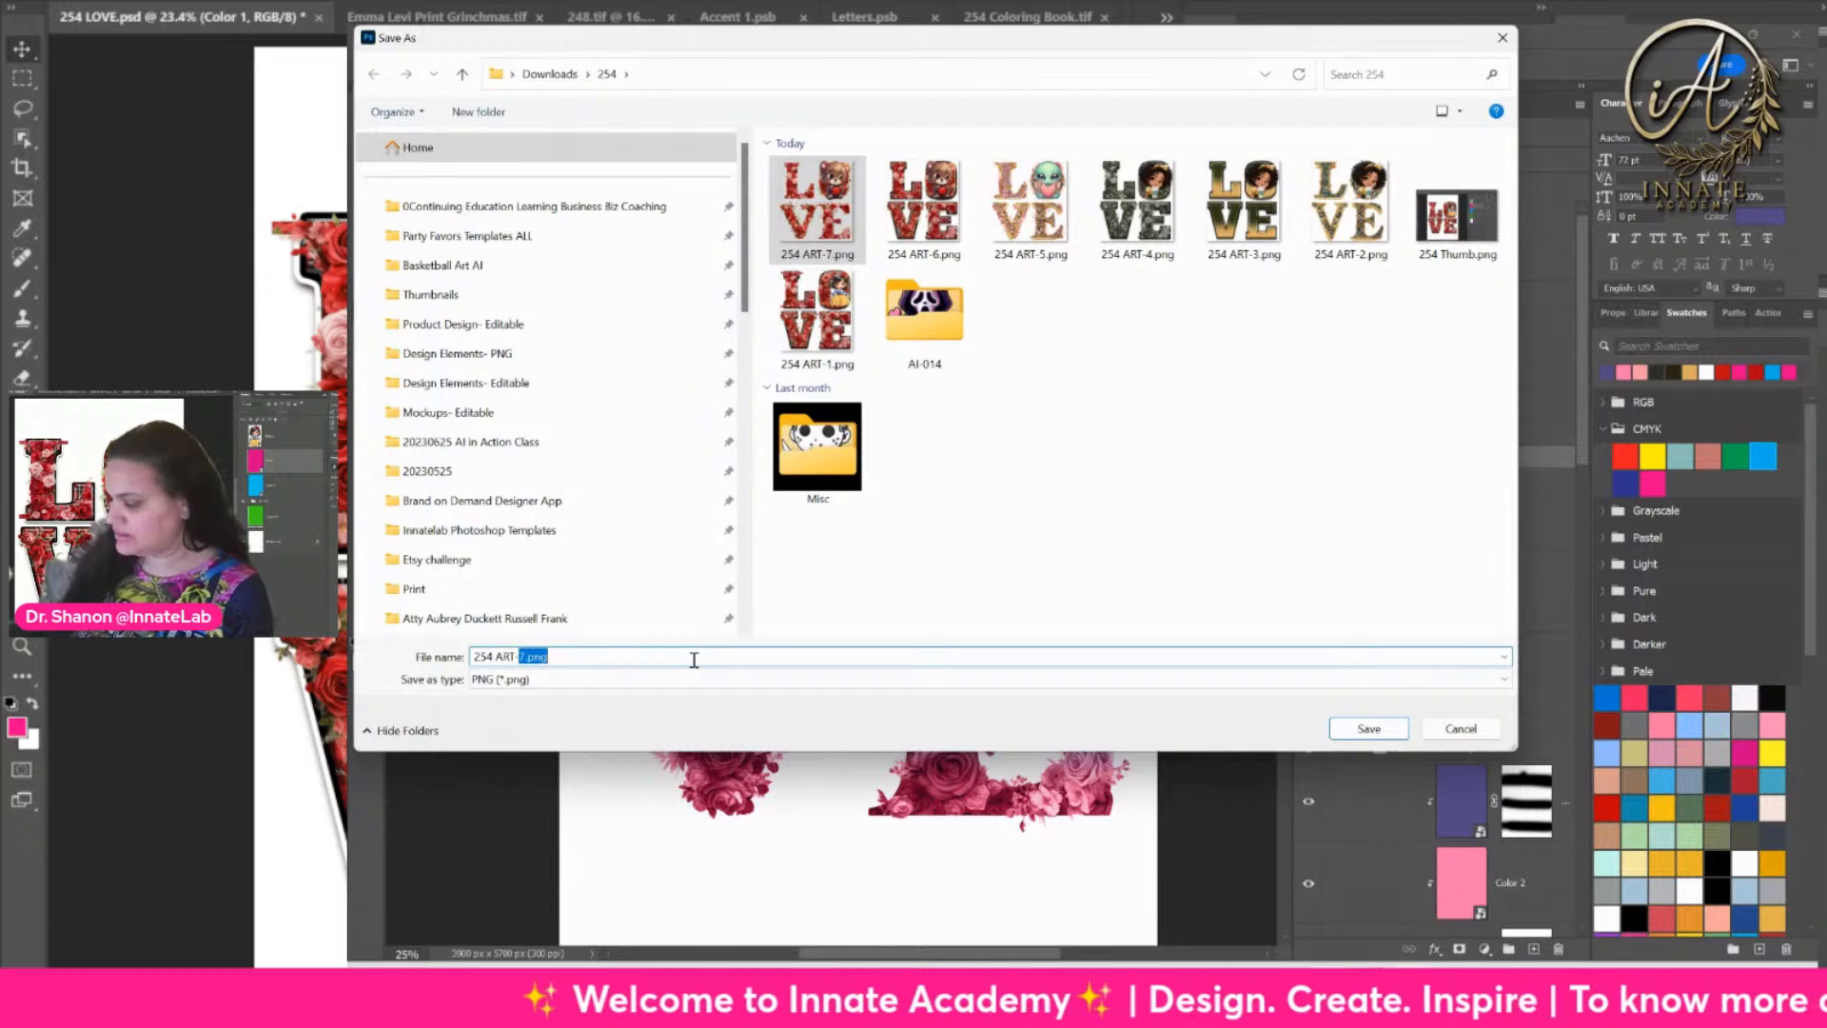
pyautogui.write('8')
pyautogui.press('Return')
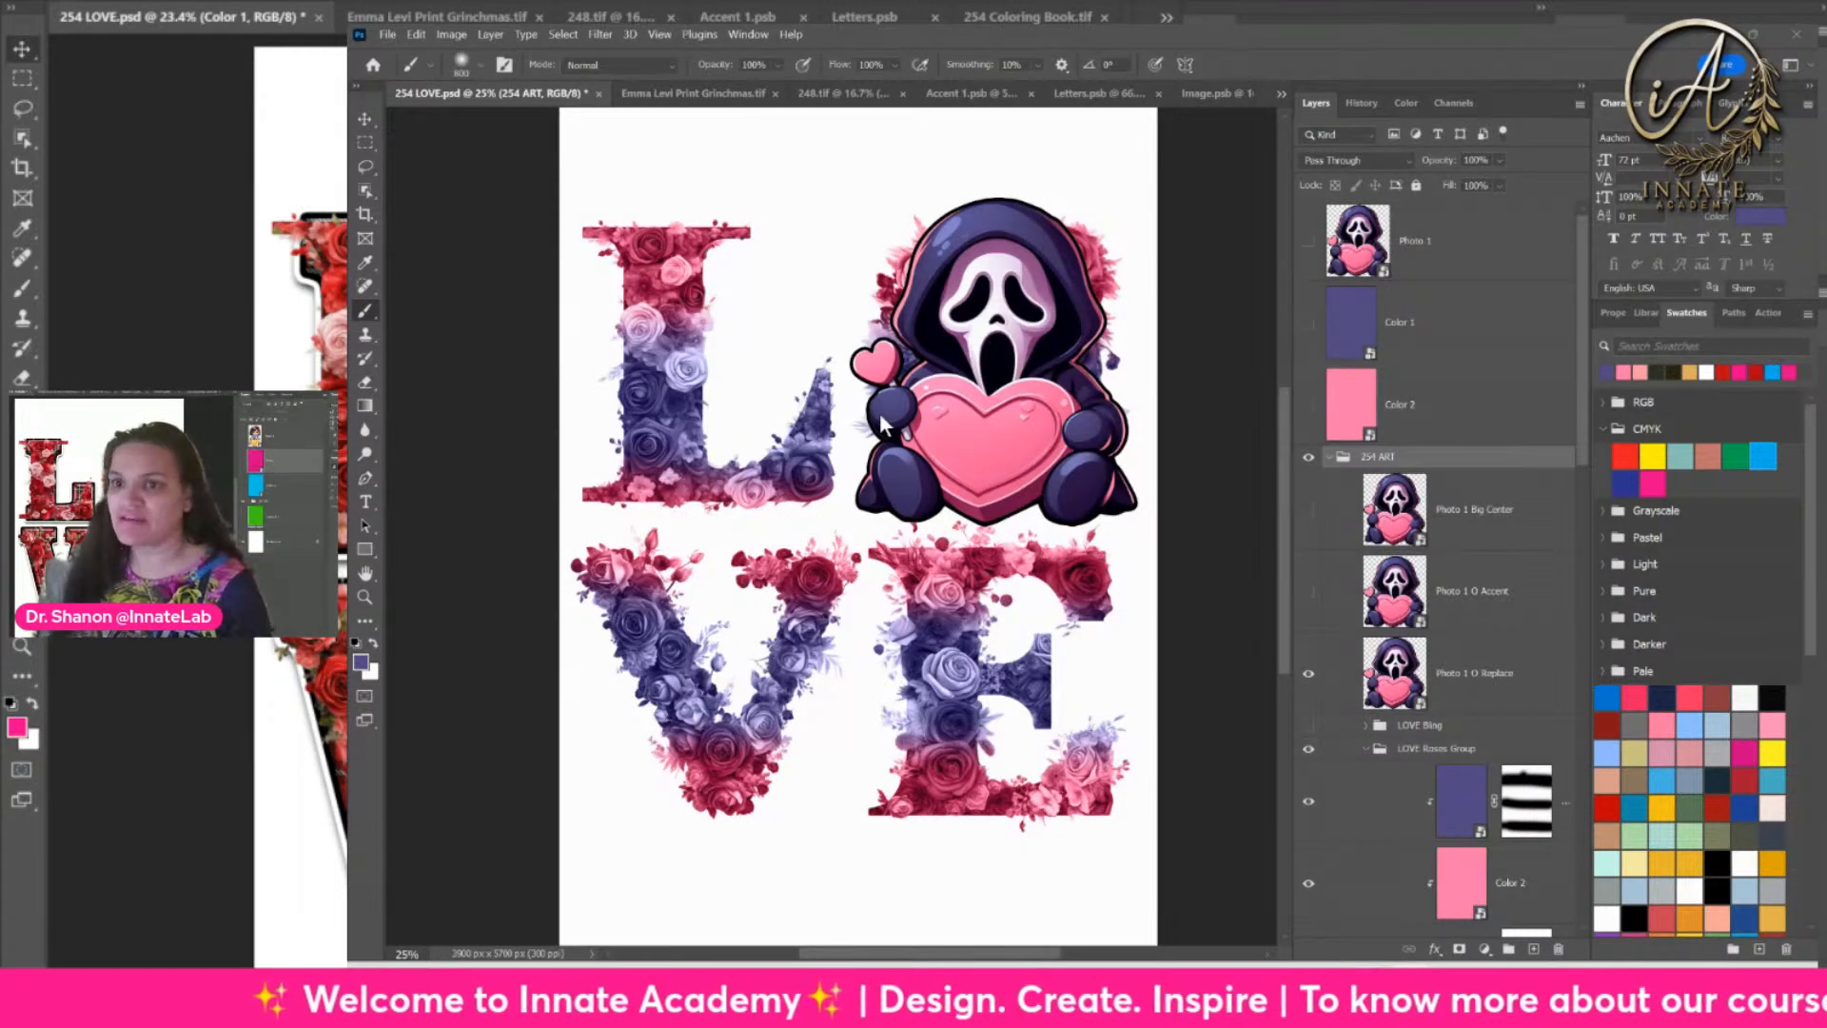
# Step: Switch to Discord and examine the Midjourney letter and character images in channels 01 and 06 of the AI-014: Chibi Characters server
pyautogui.moveTo(1815, 212); pyautogui.dragTo(585, 40)
pyautogui.scroll(3, 528, 398)
pyautogui.click(492, 364)
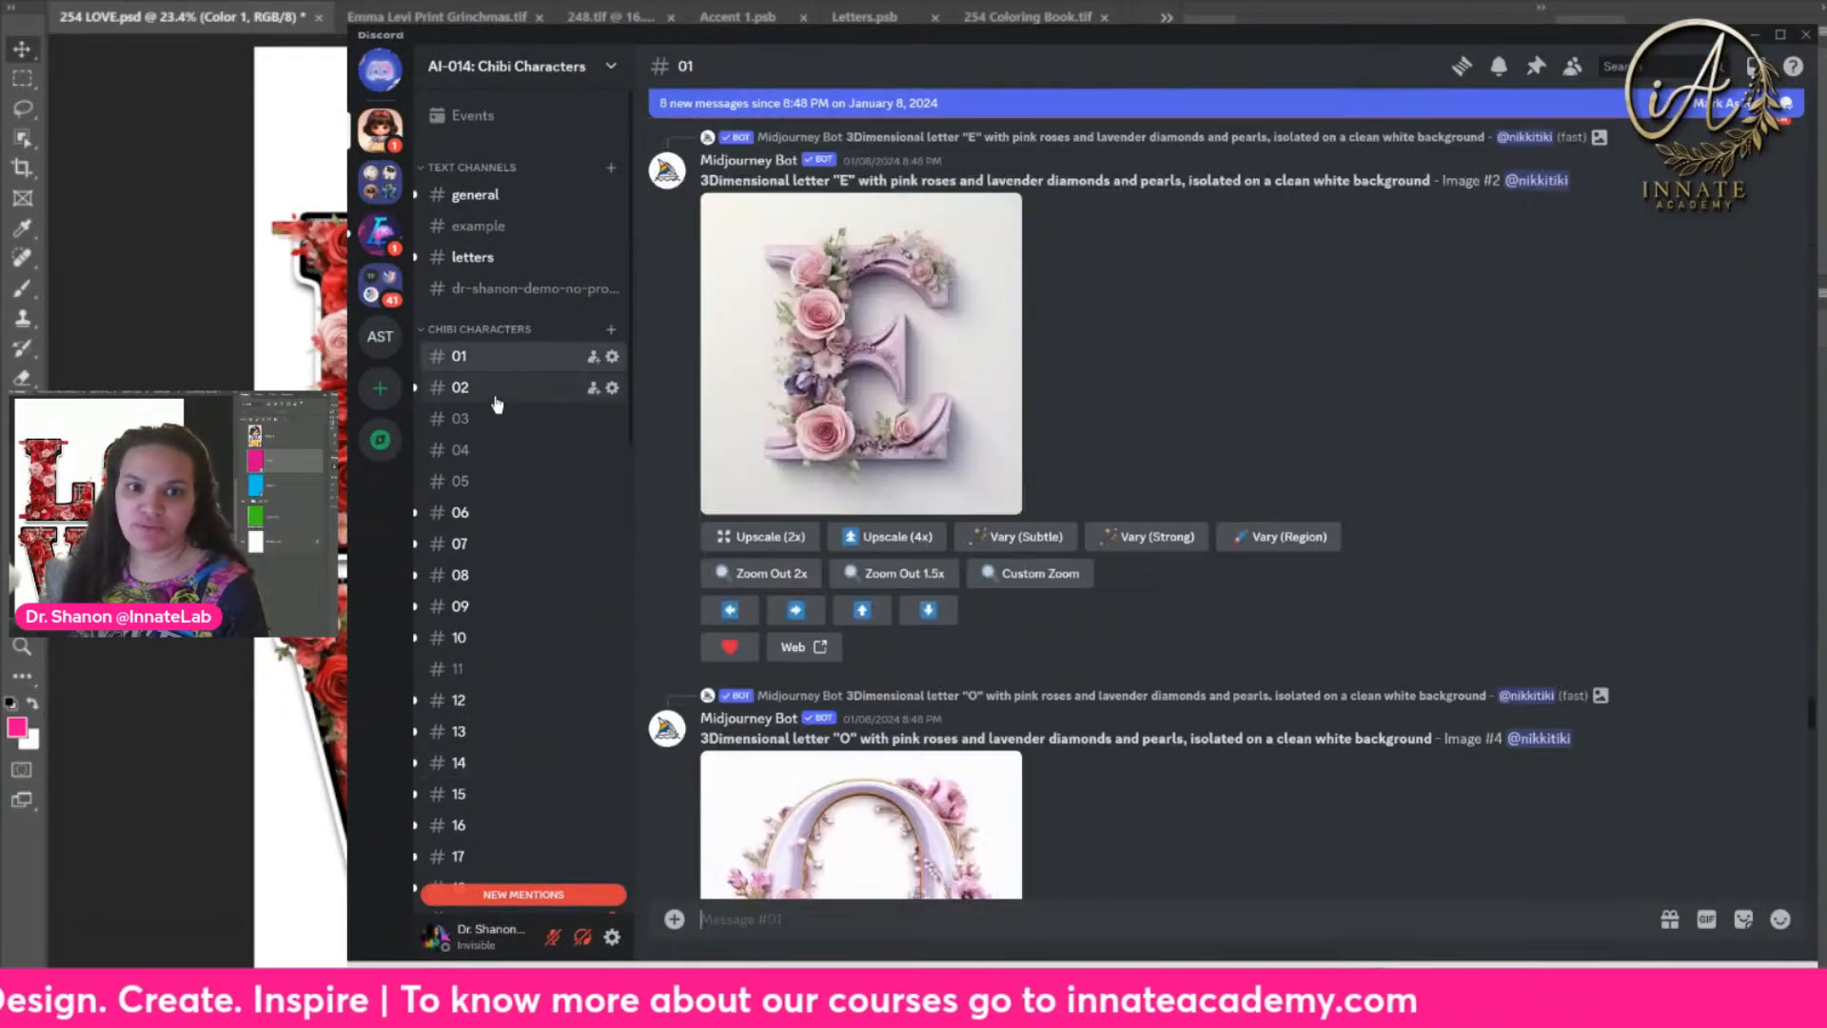
pyautogui.scroll(-4, 1026, 481)
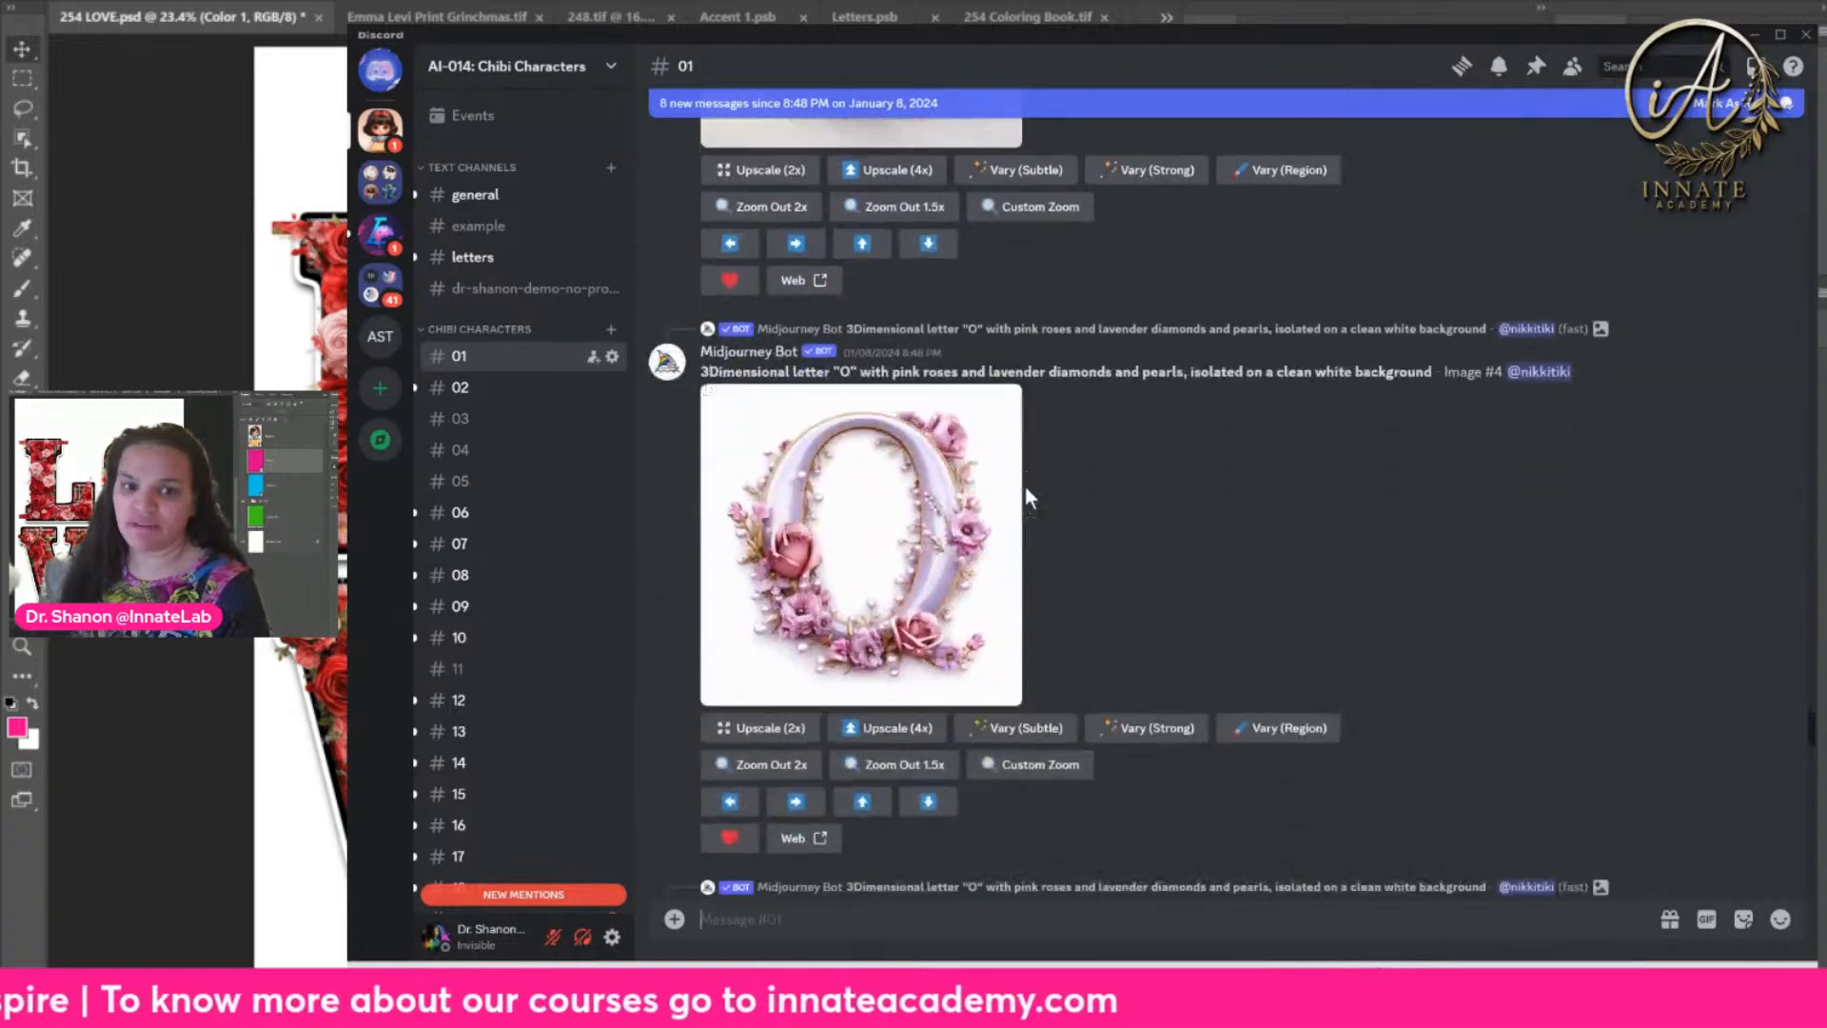
pyautogui.scroll(-5, 1025, 489)
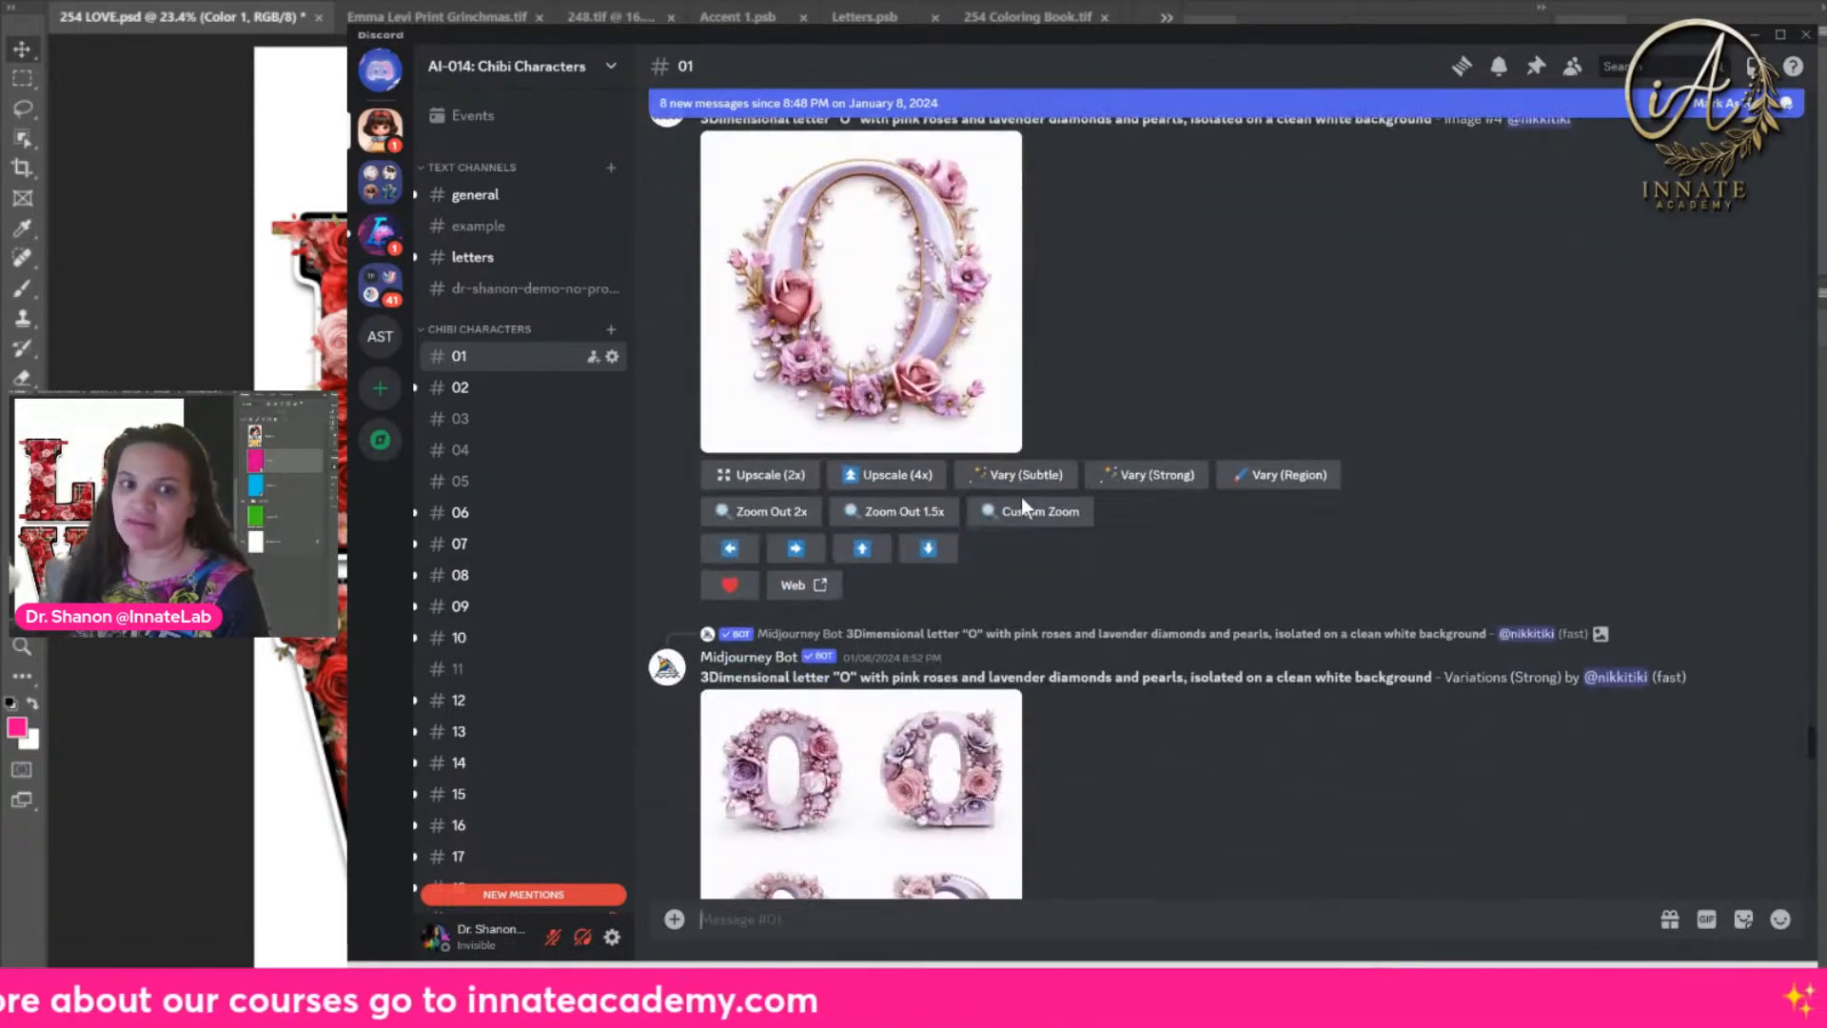
pyautogui.scroll(-6, 1023, 505)
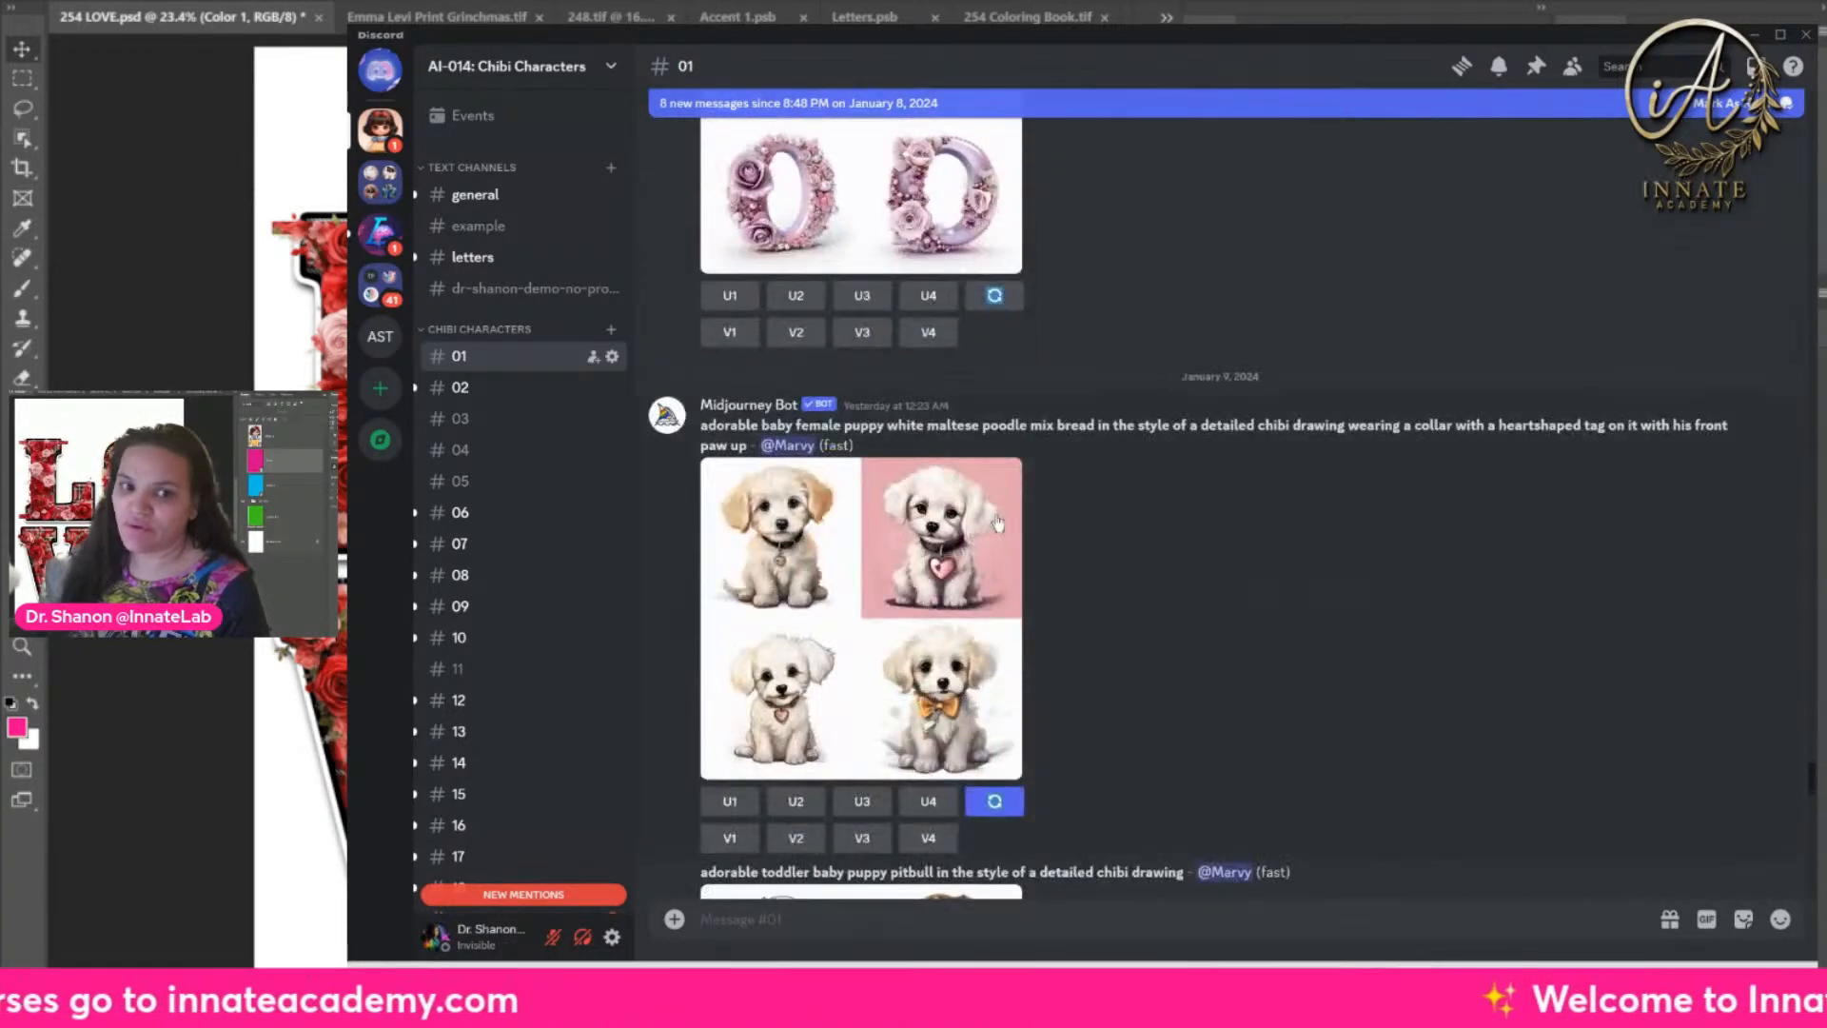
pyautogui.scroll(-4, 928, 562)
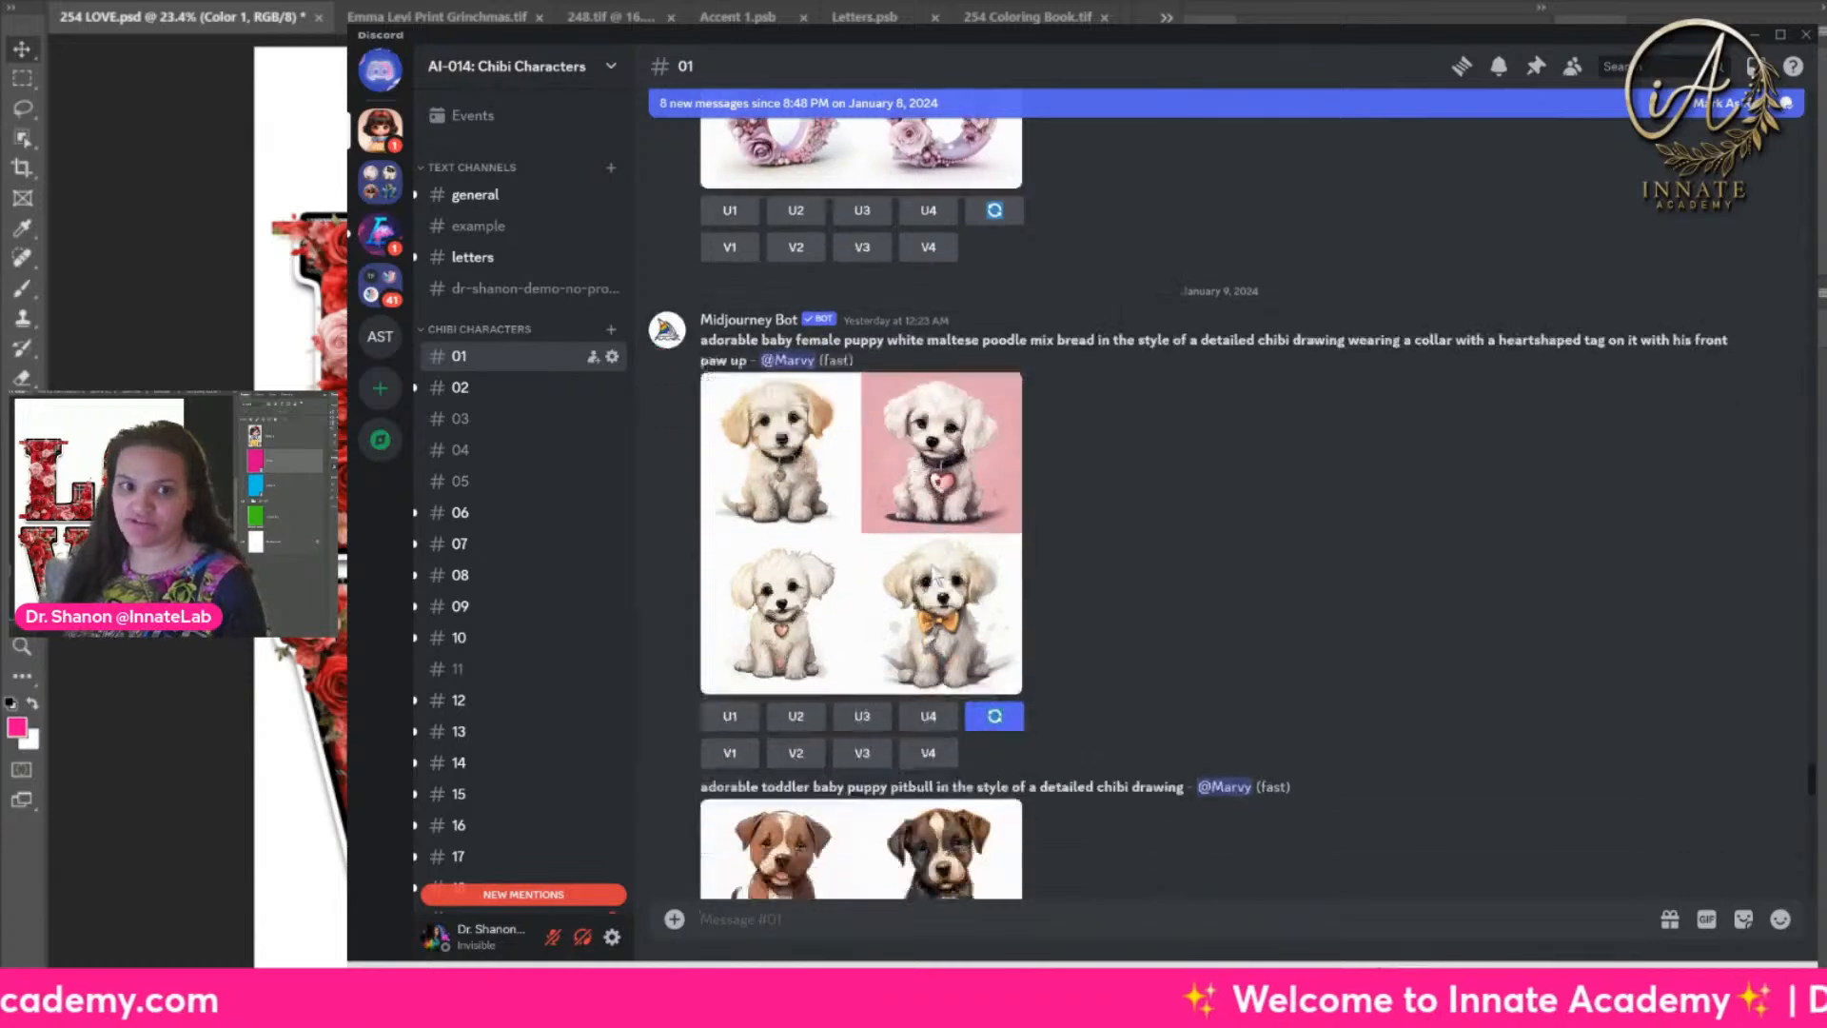
pyautogui.scroll(-9, 855, 571)
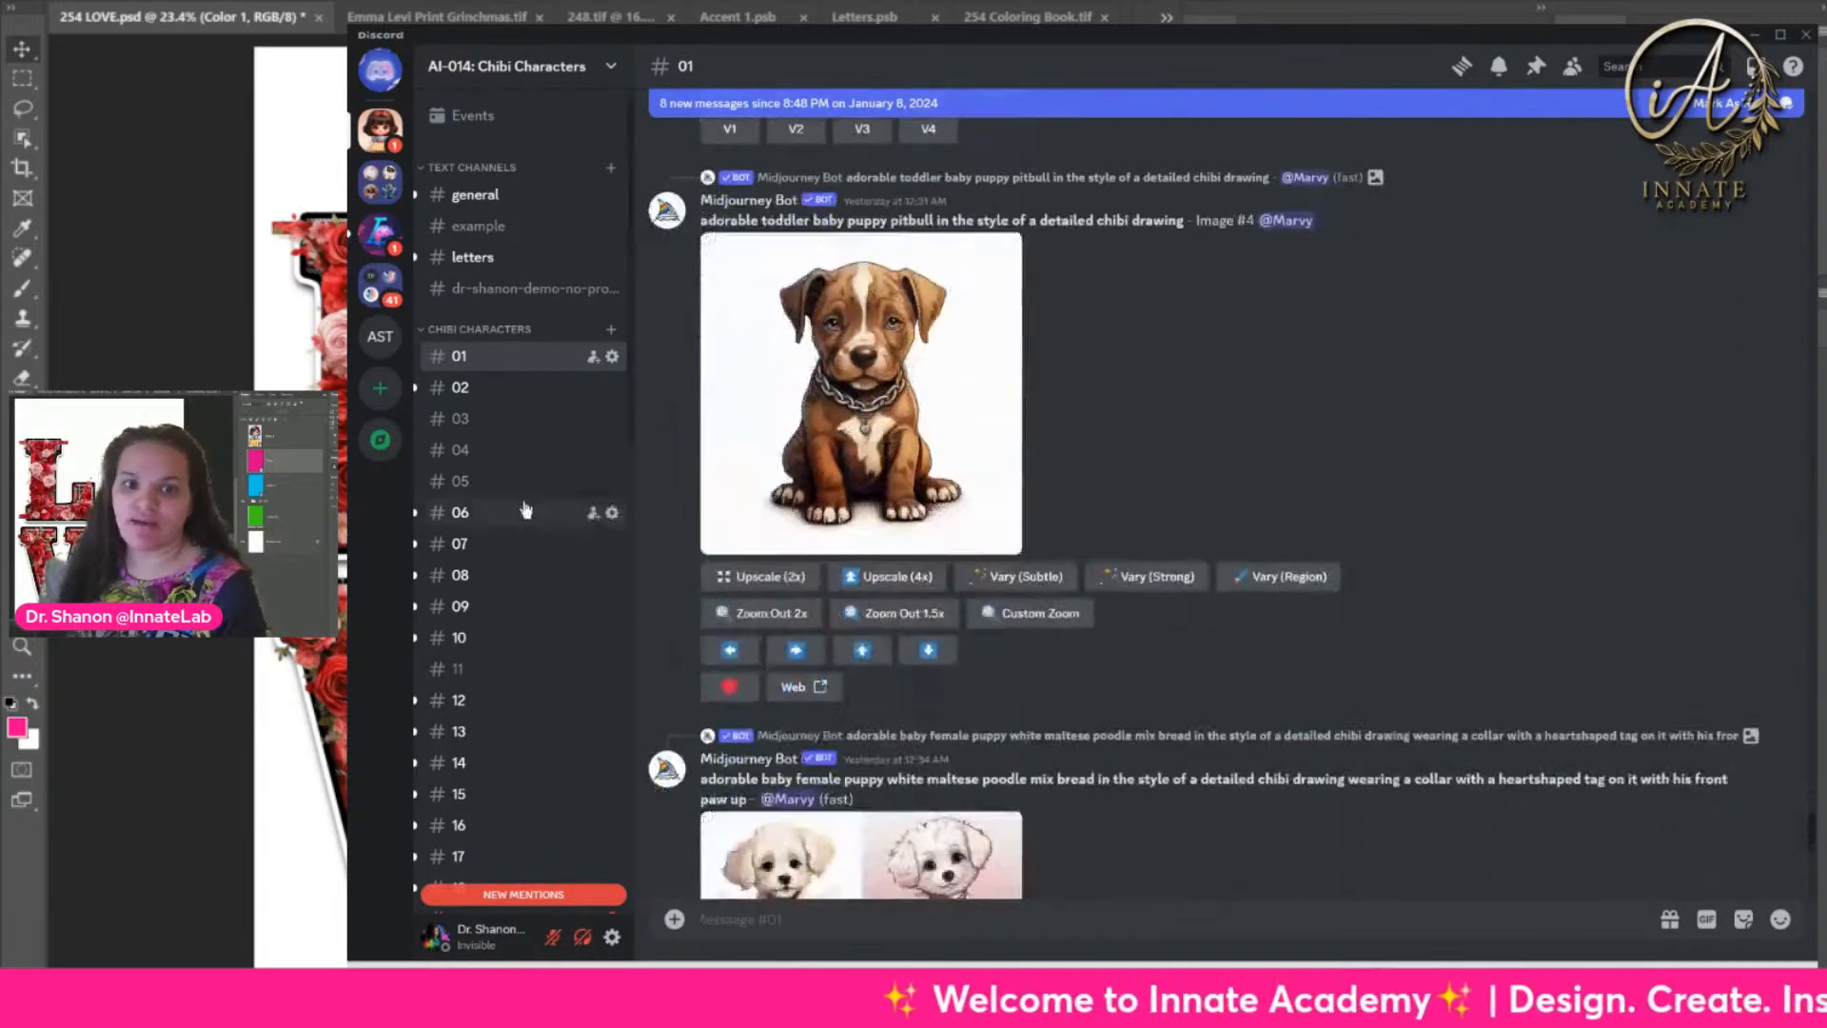
pyautogui.click(502, 526)
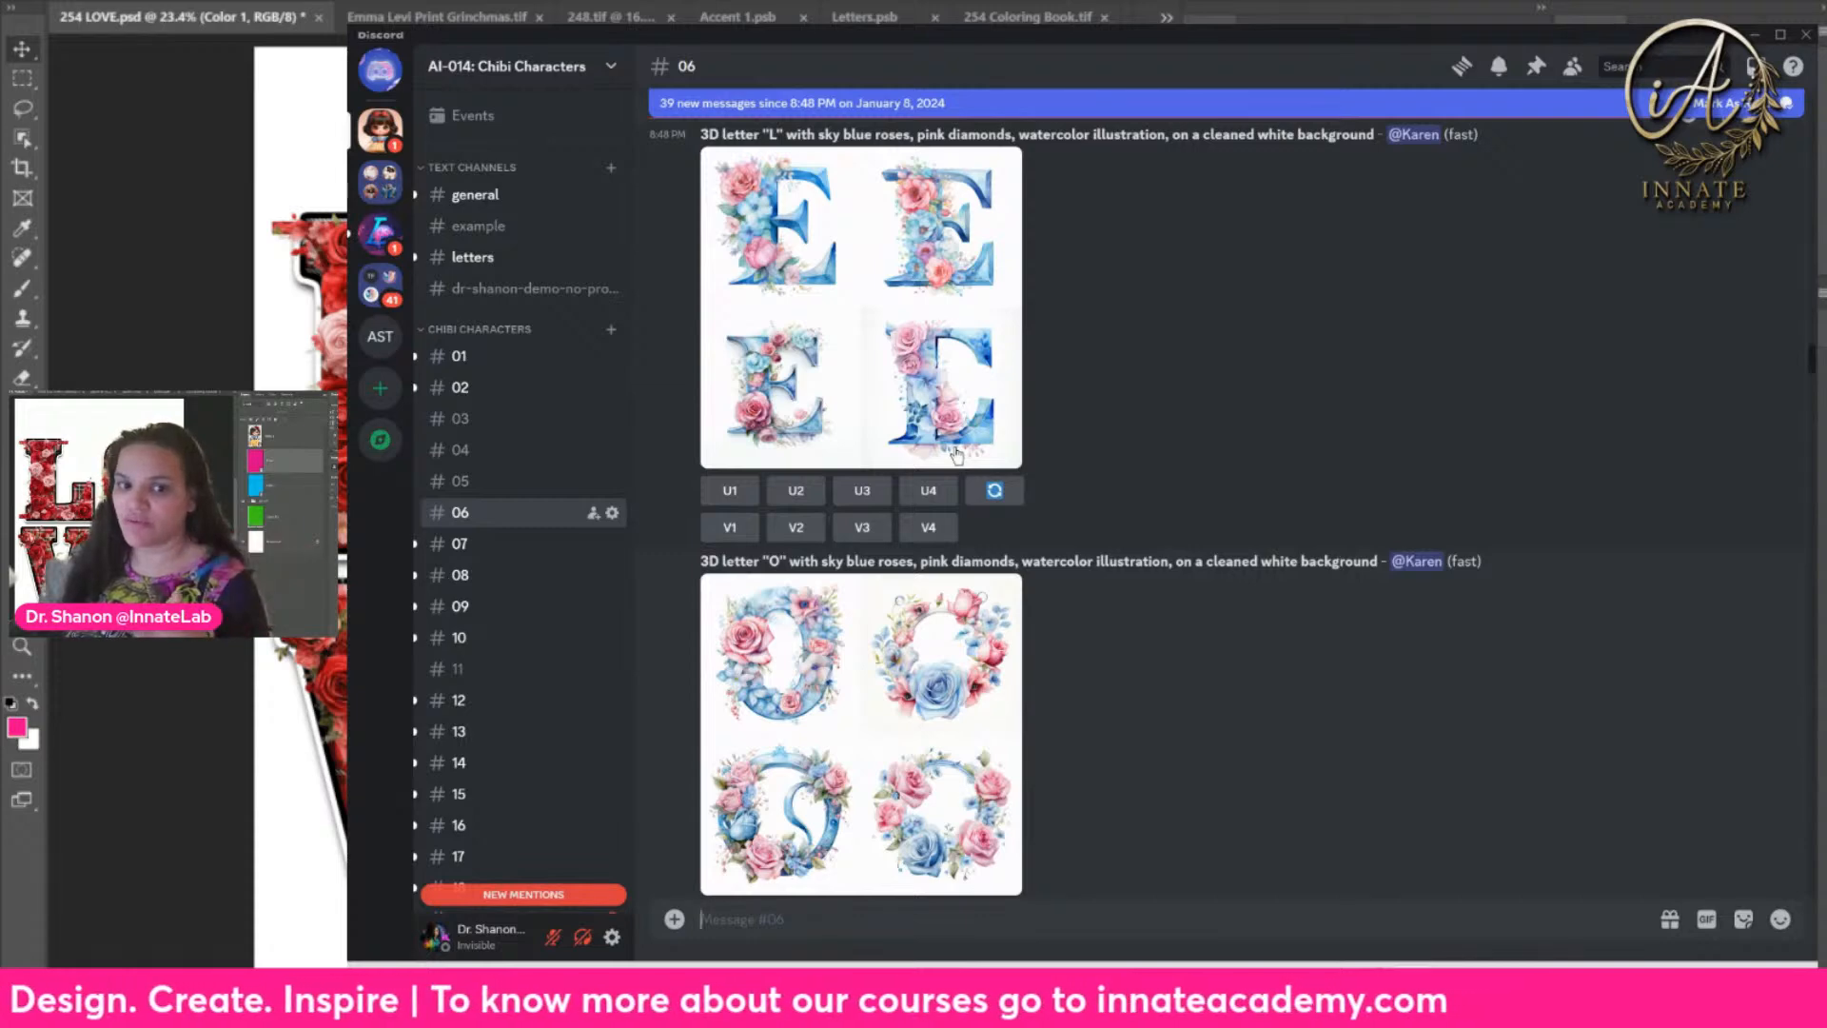
pyautogui.click(1756, 38)
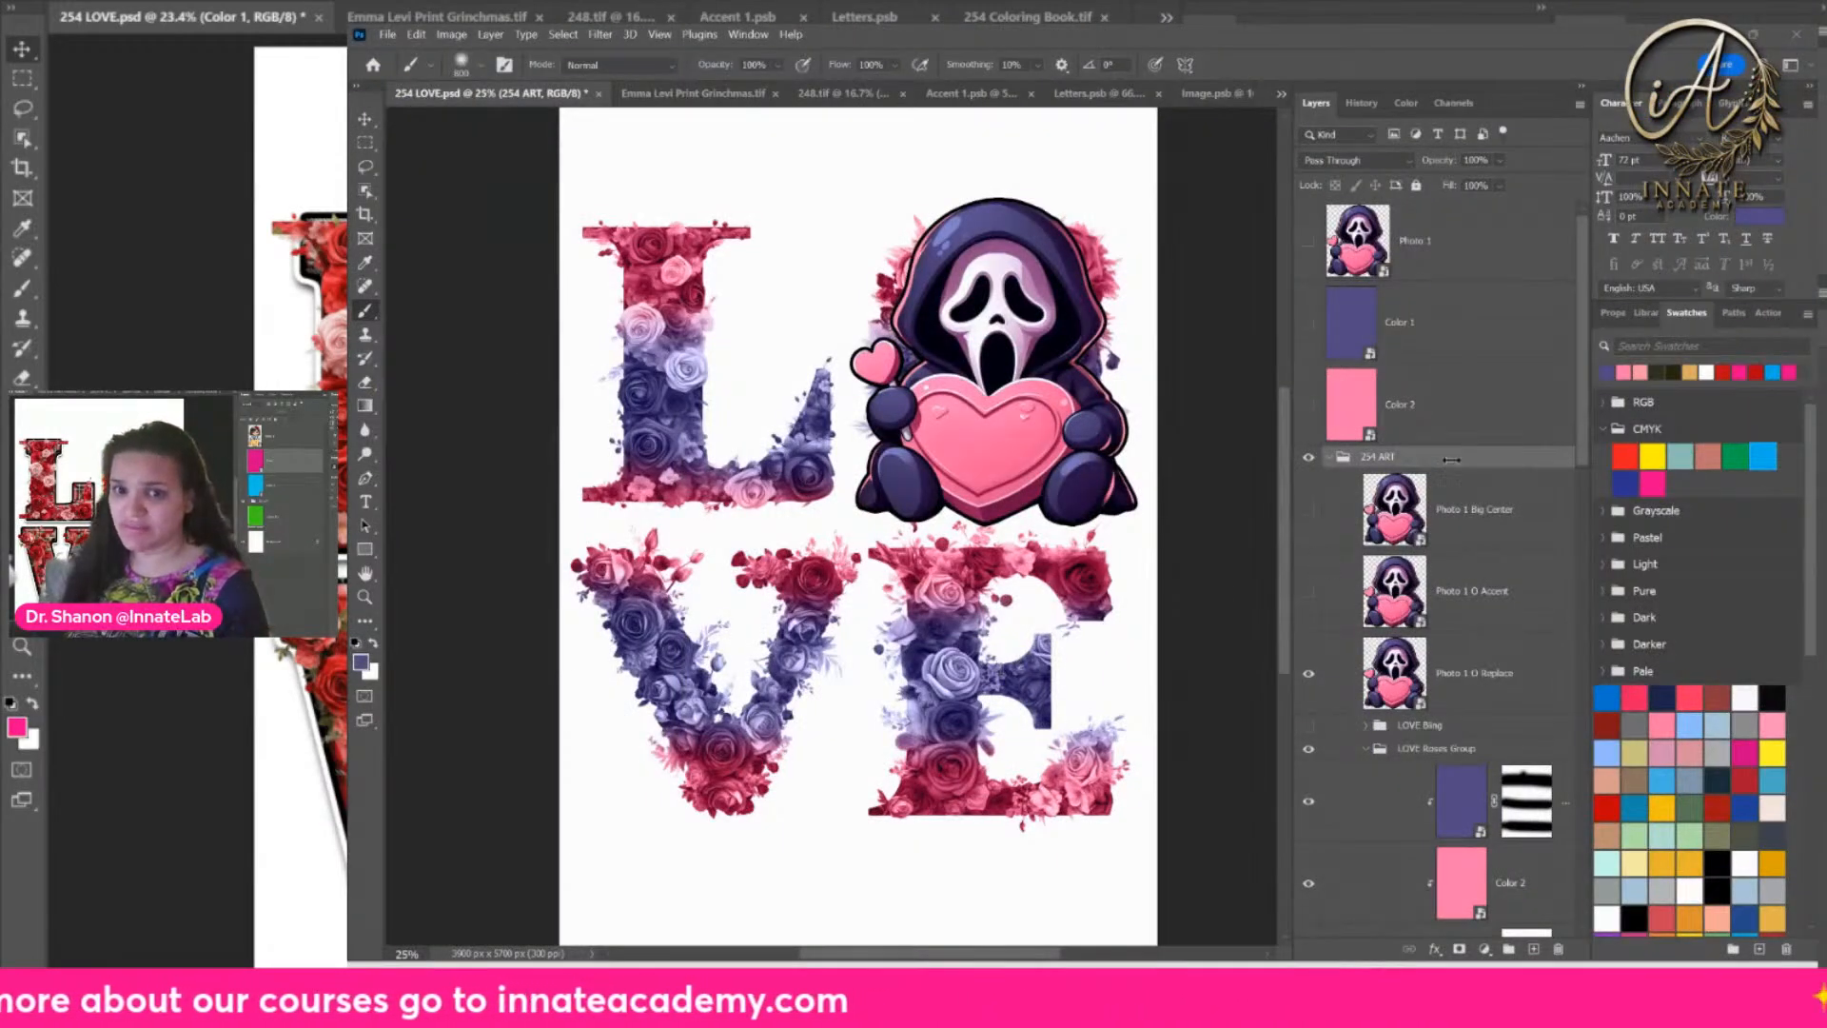
# Step: Collapse the LOVE Roses Group and show the LOVE Text group's plaid letters beneath the roses
pyautogui.click(1365, 748)
pyautogui.click(1308, 748)
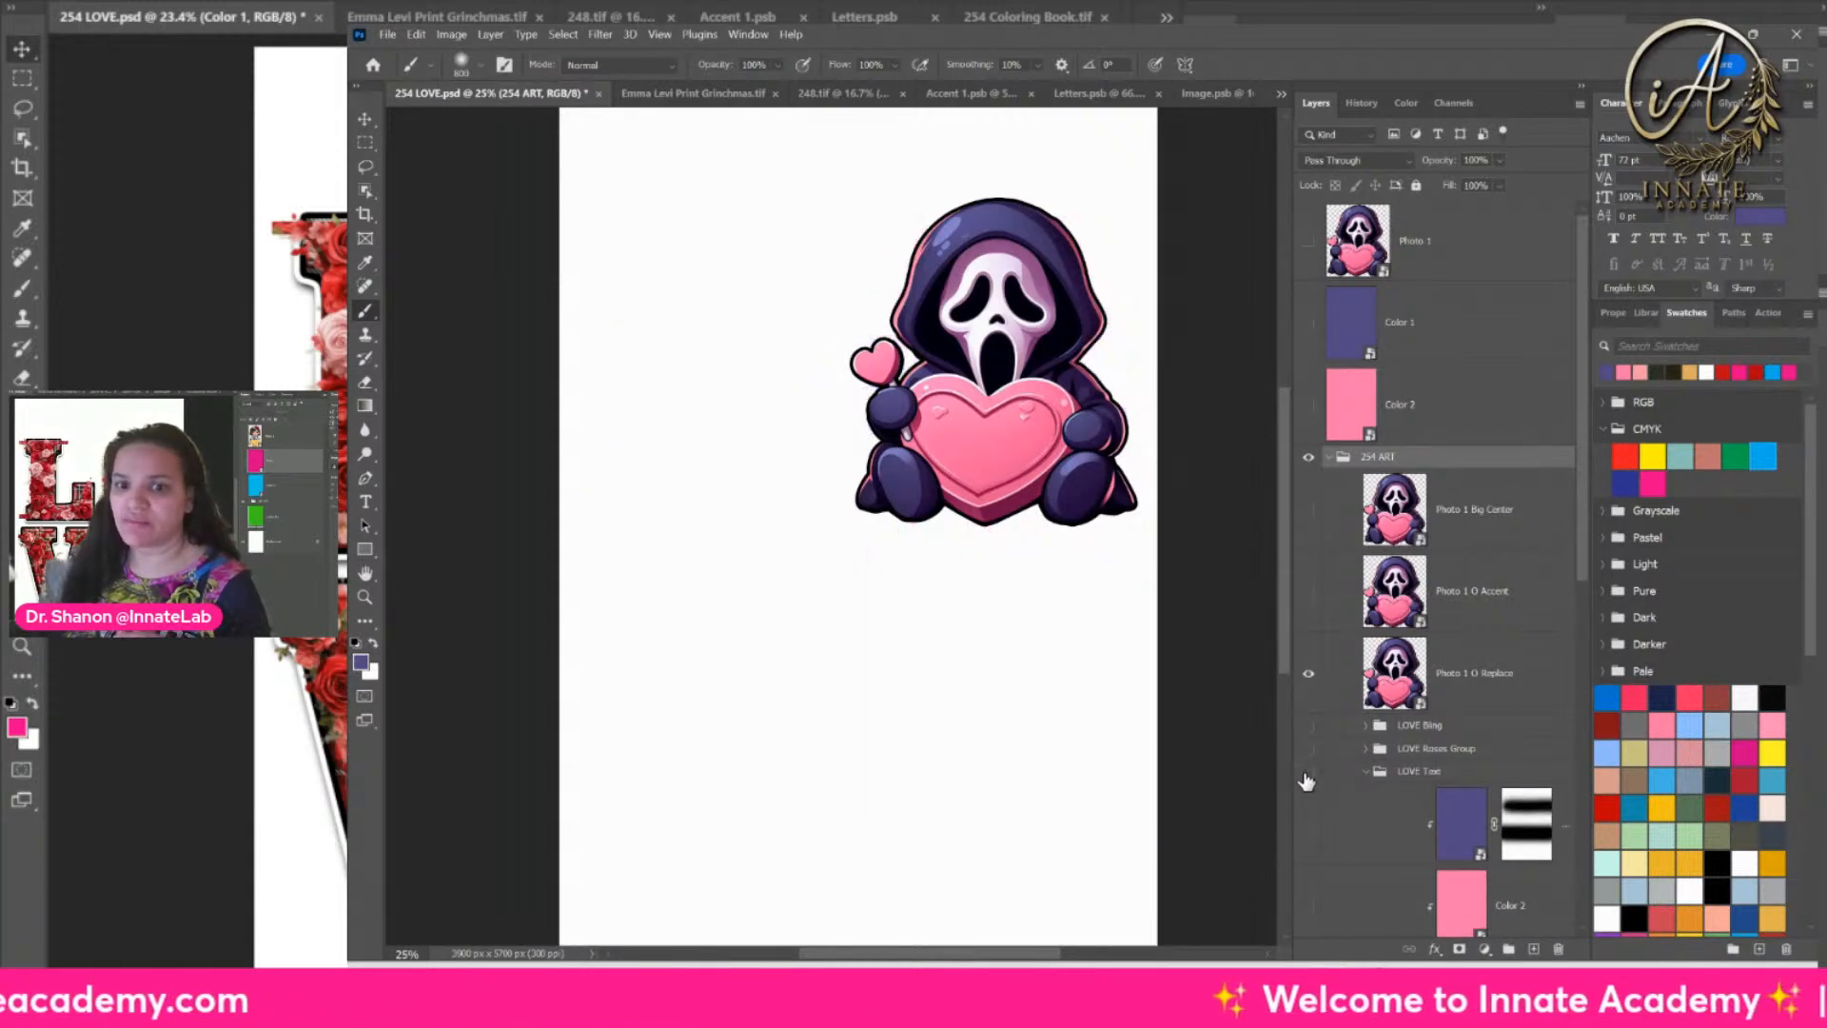
pyautogui.click(1309, 773)
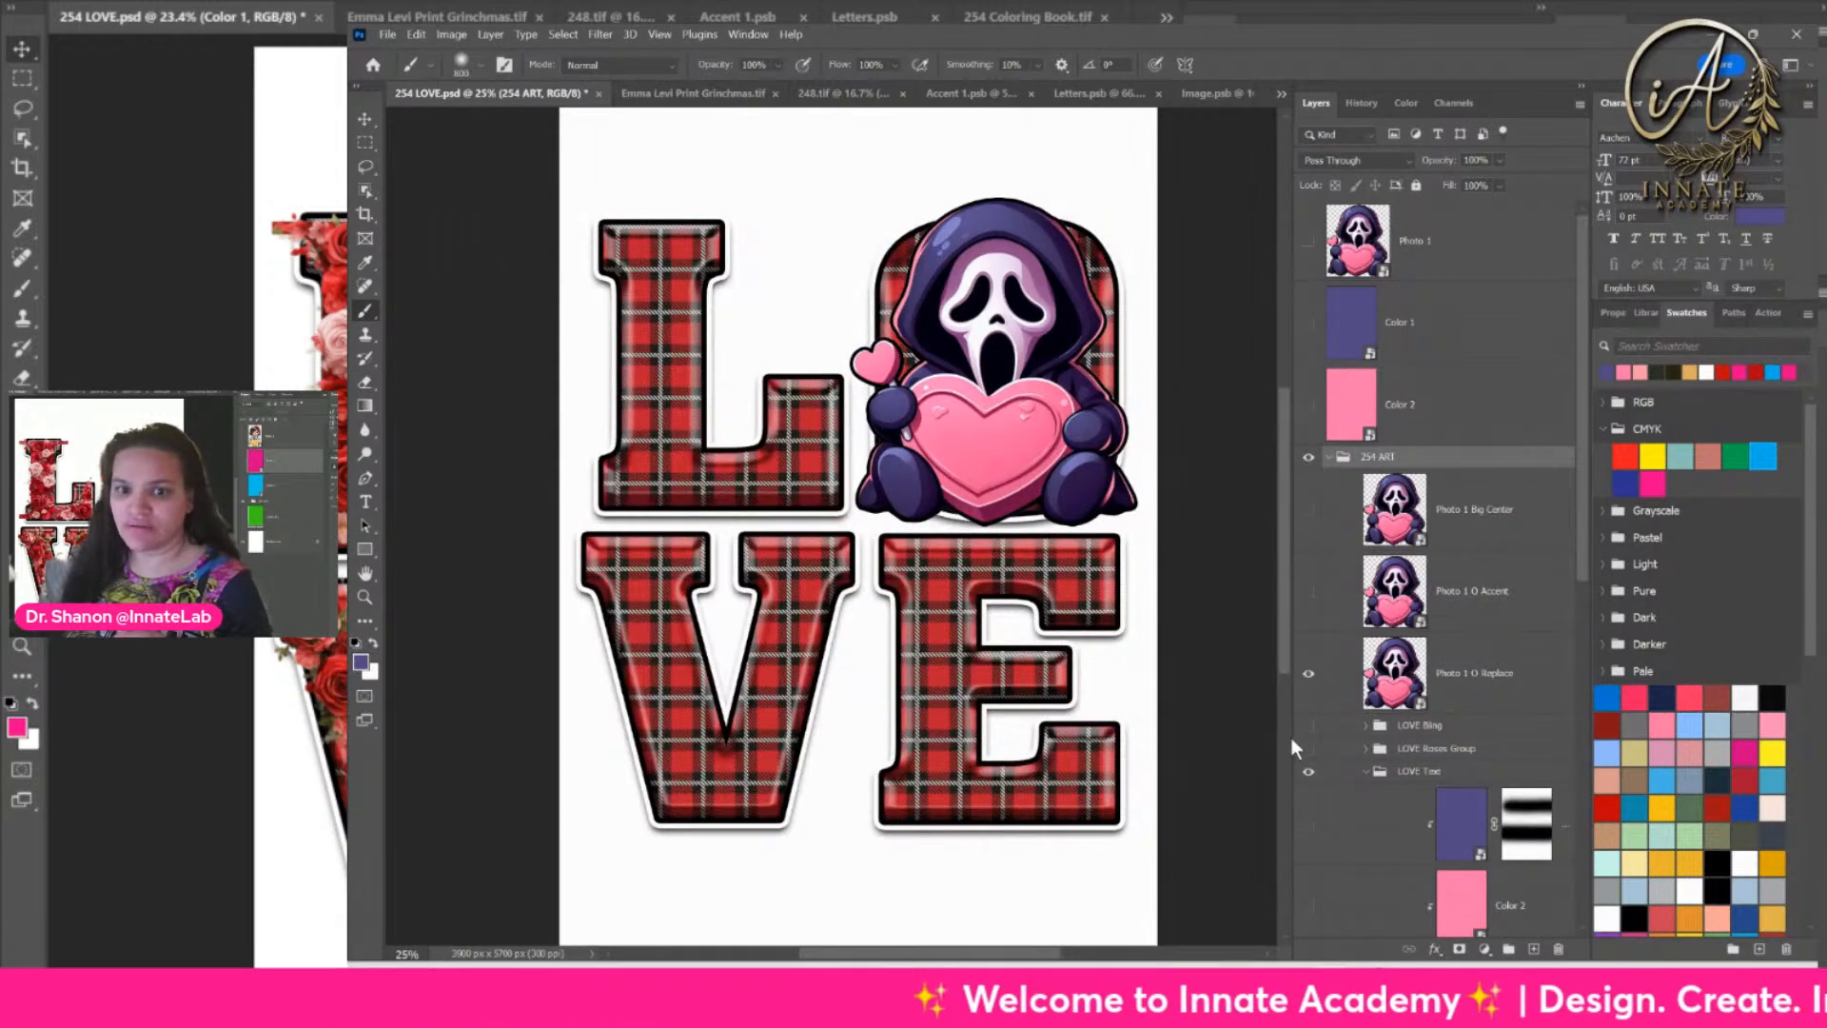
pyautogui.click(1309, 750)
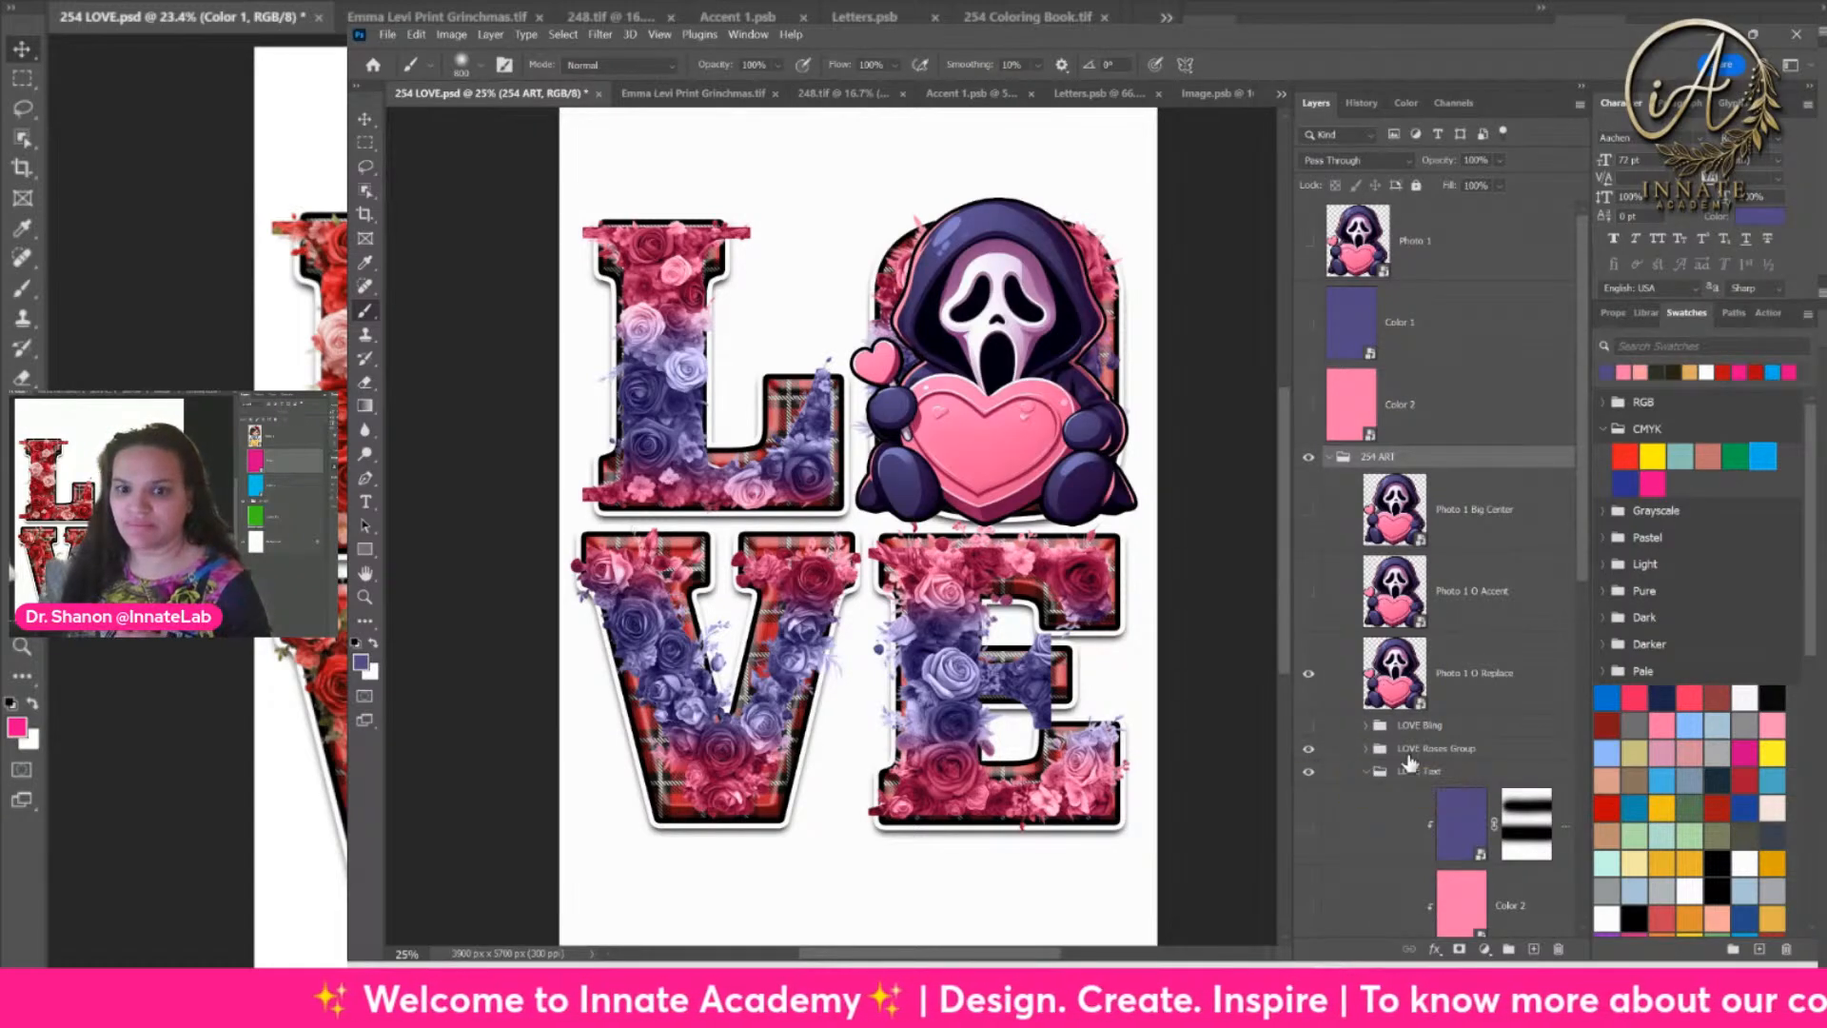
# Step: Turn on the Color 2 and Color 1 layers inside the LOVE Text group to tint the plaid letters
pyautogui.click(1495, 778)
pyautogui.scroll(-5, 1427, 571)
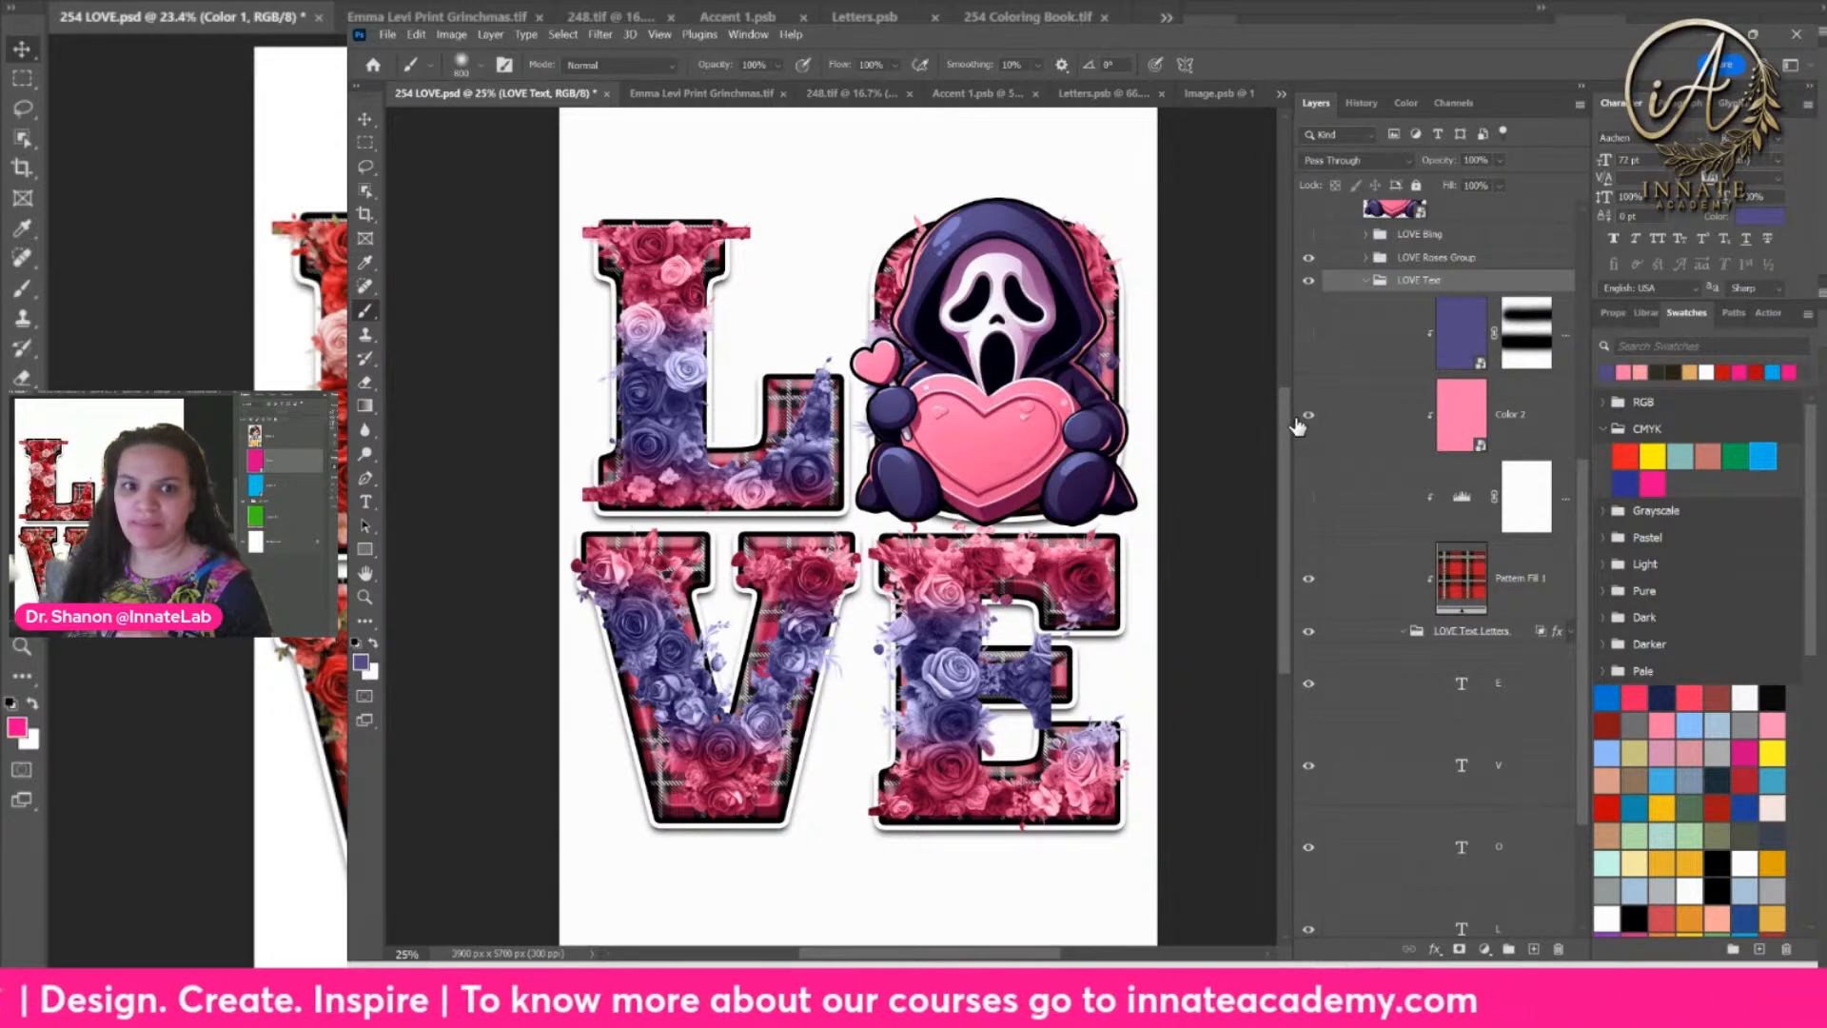
pyautogui.click(1310, 335)
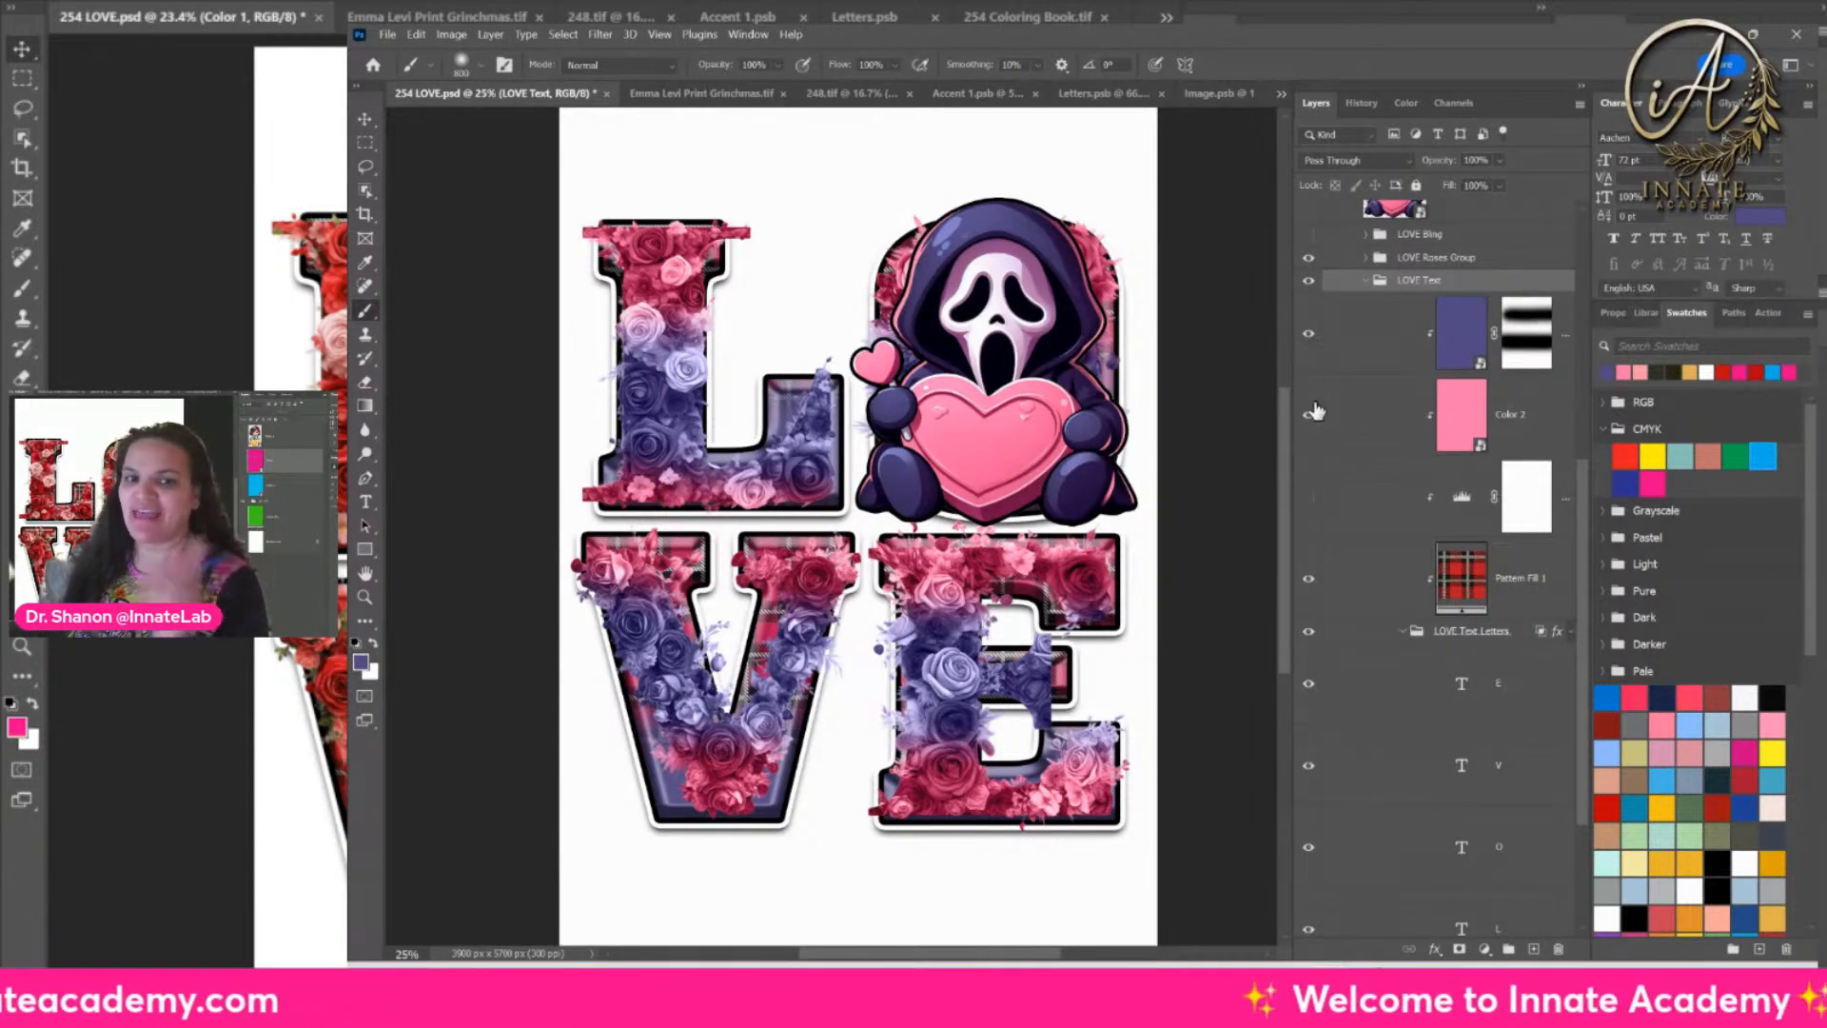
# Step: Quick-export the 254 ART group as a PNG named 254 ART-9 in the 254 folder
pyautogui.scroll(5, 1313, 381)
pyautogui.click(1391, 459)
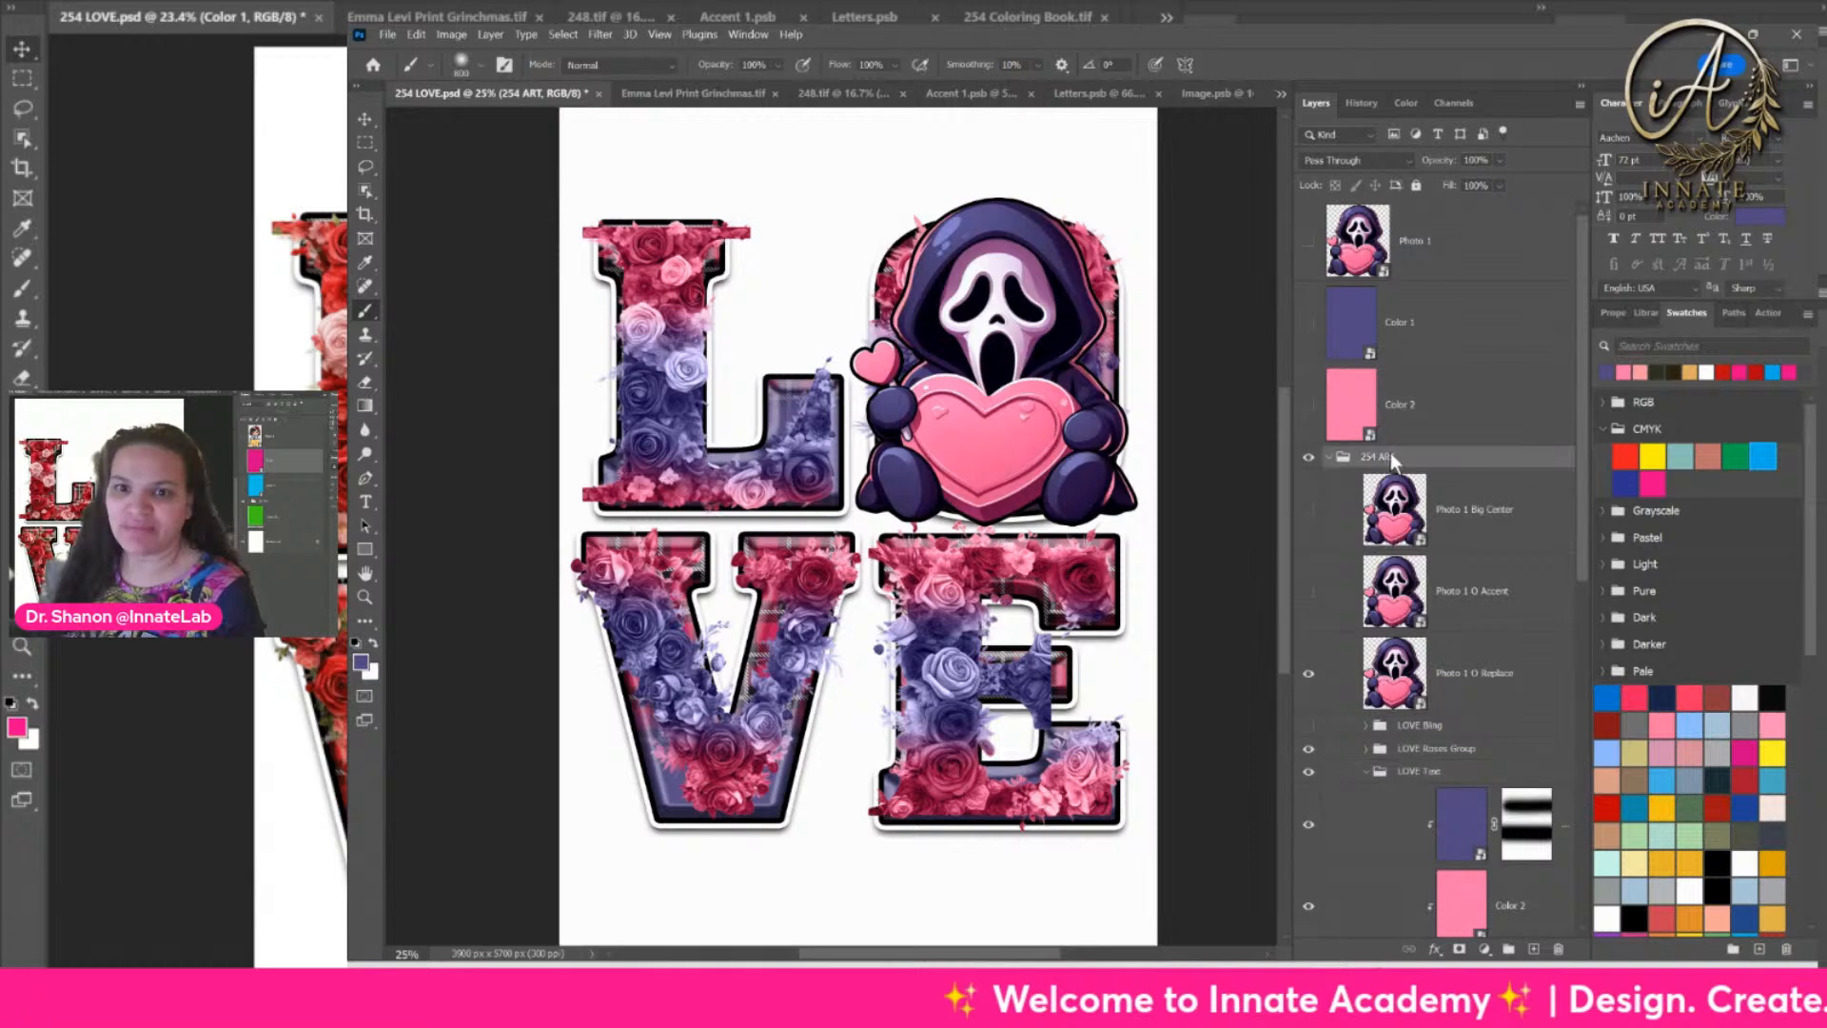
pyautogui.rightClick(1391, 460)
pyautogui.click(1474, 280)
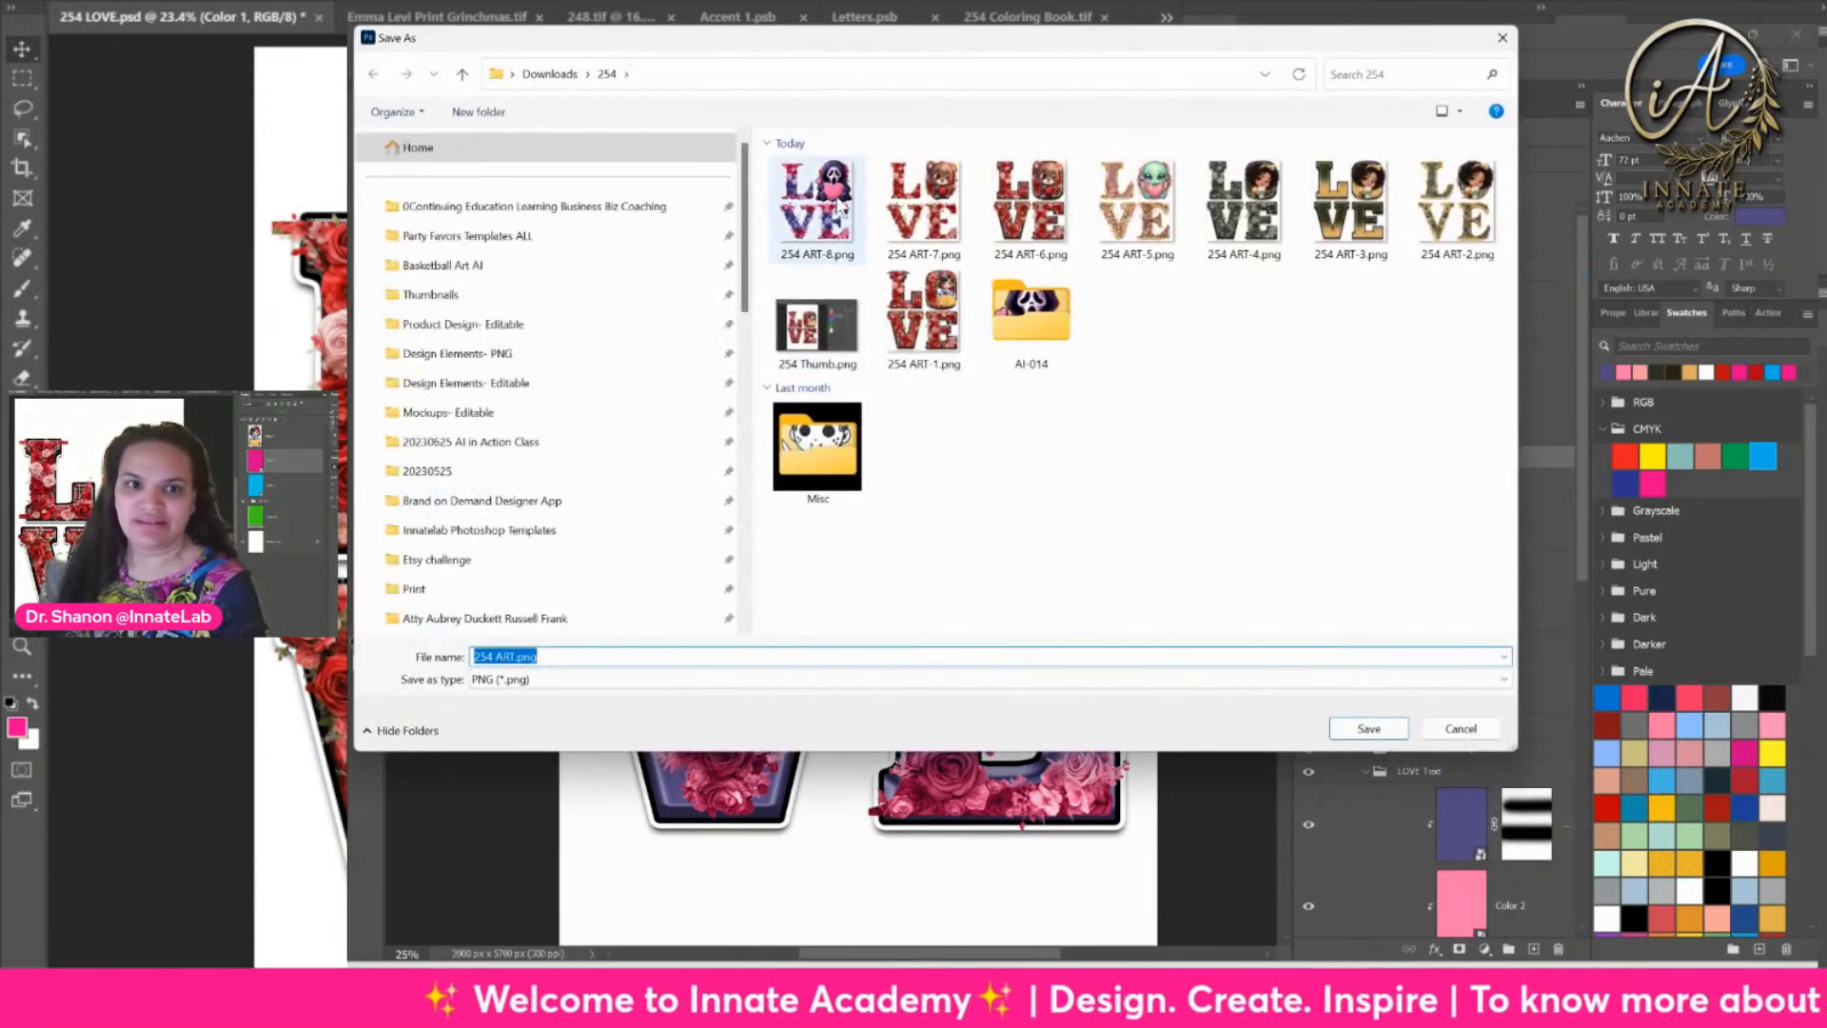
pyautogui.click(838, 204)
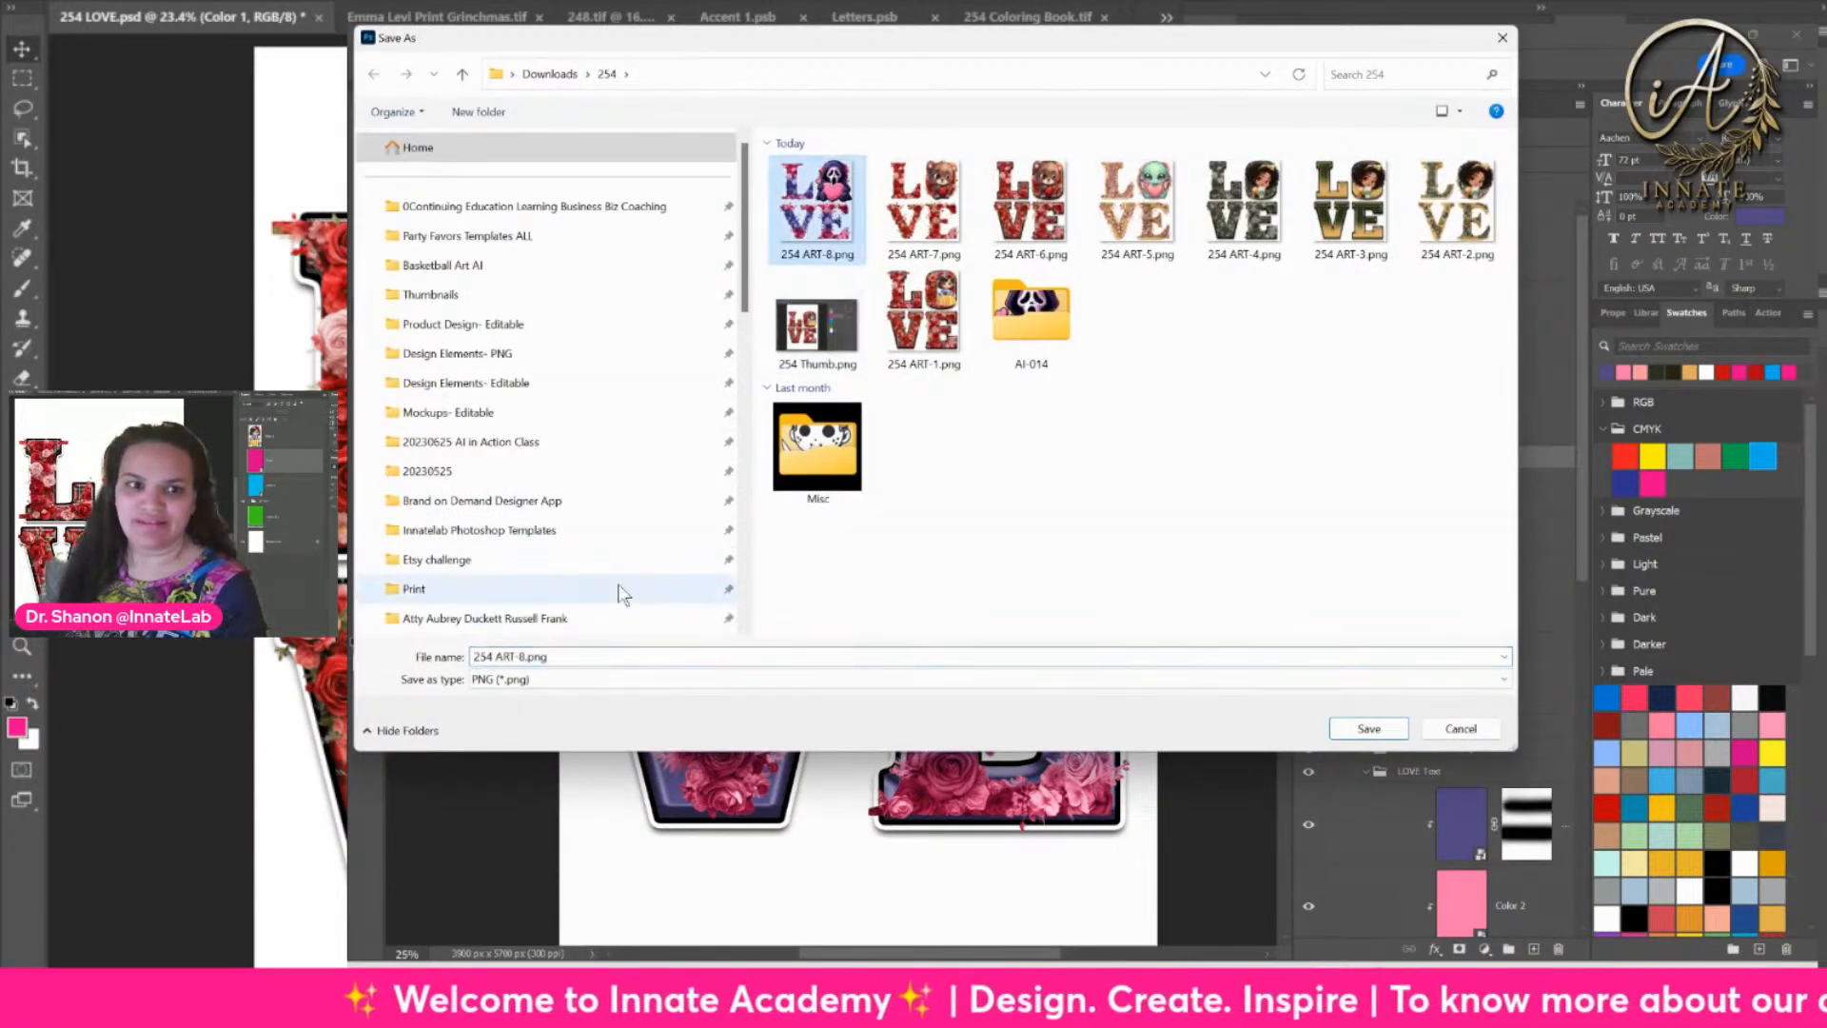
pyautogui.doubleClick(575, 659)
pyautogui.write('9')
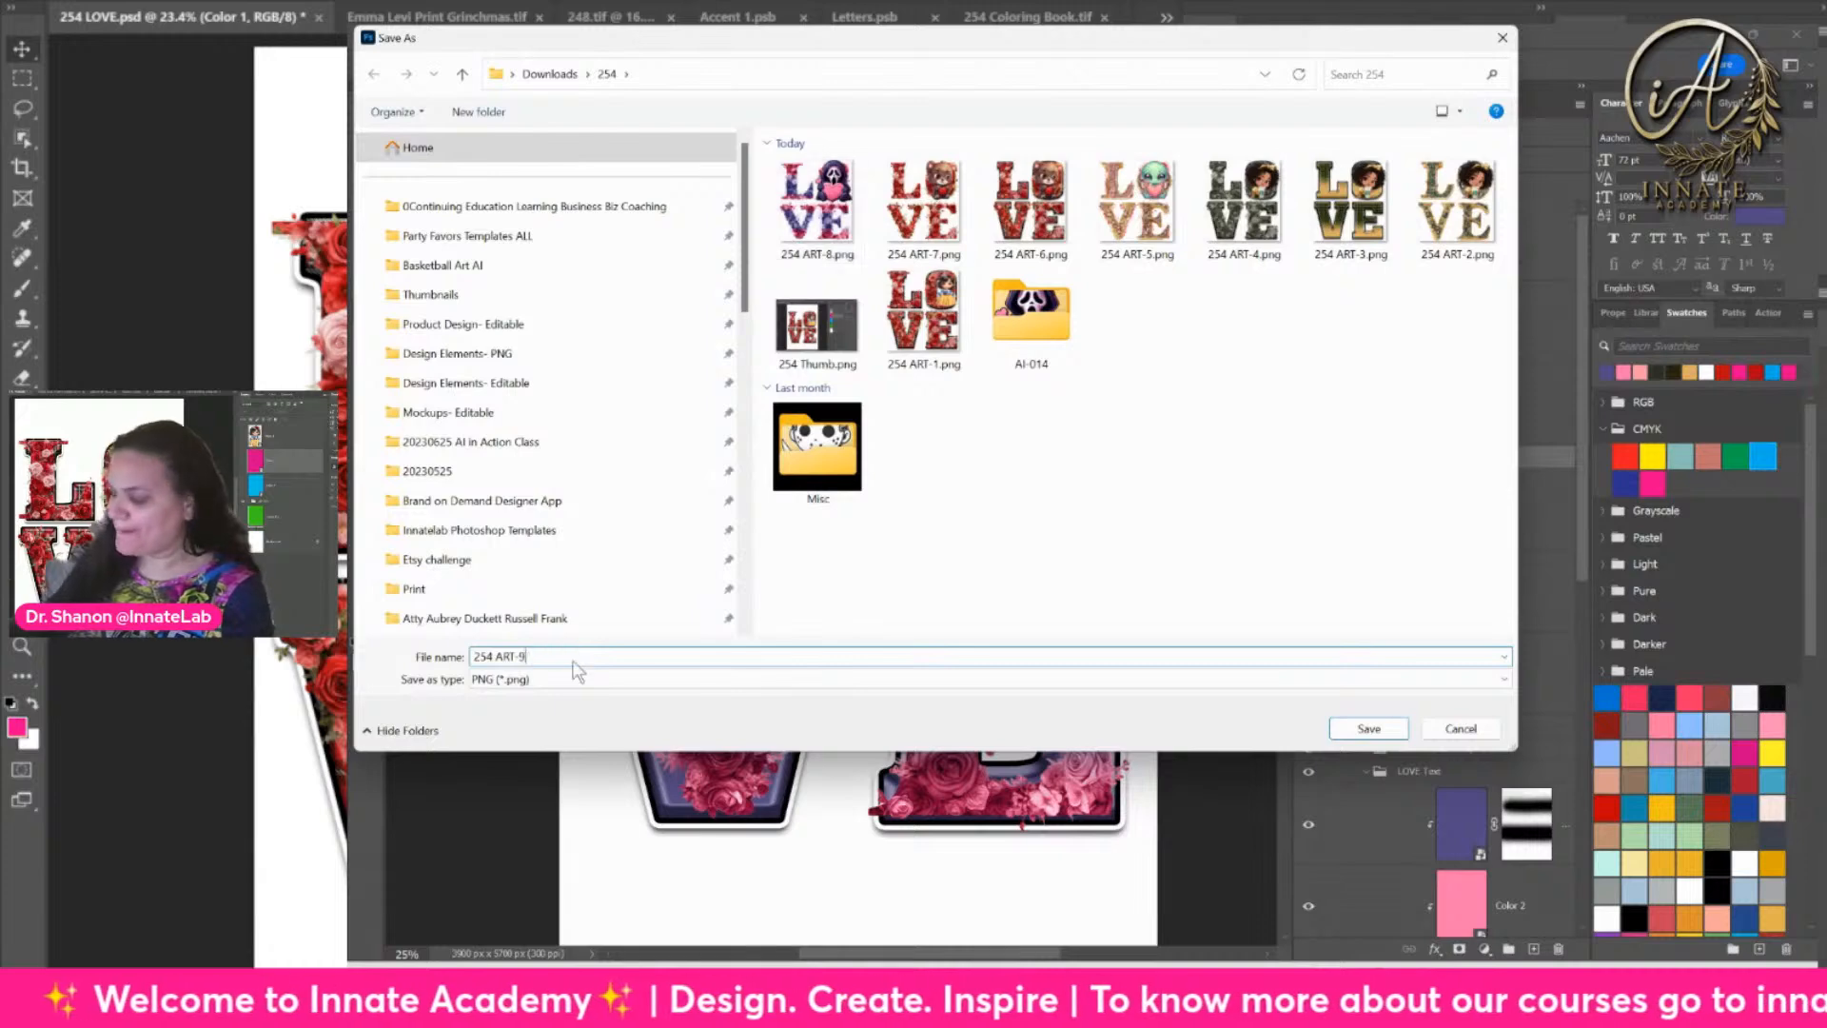
pyautogui.press('Return')
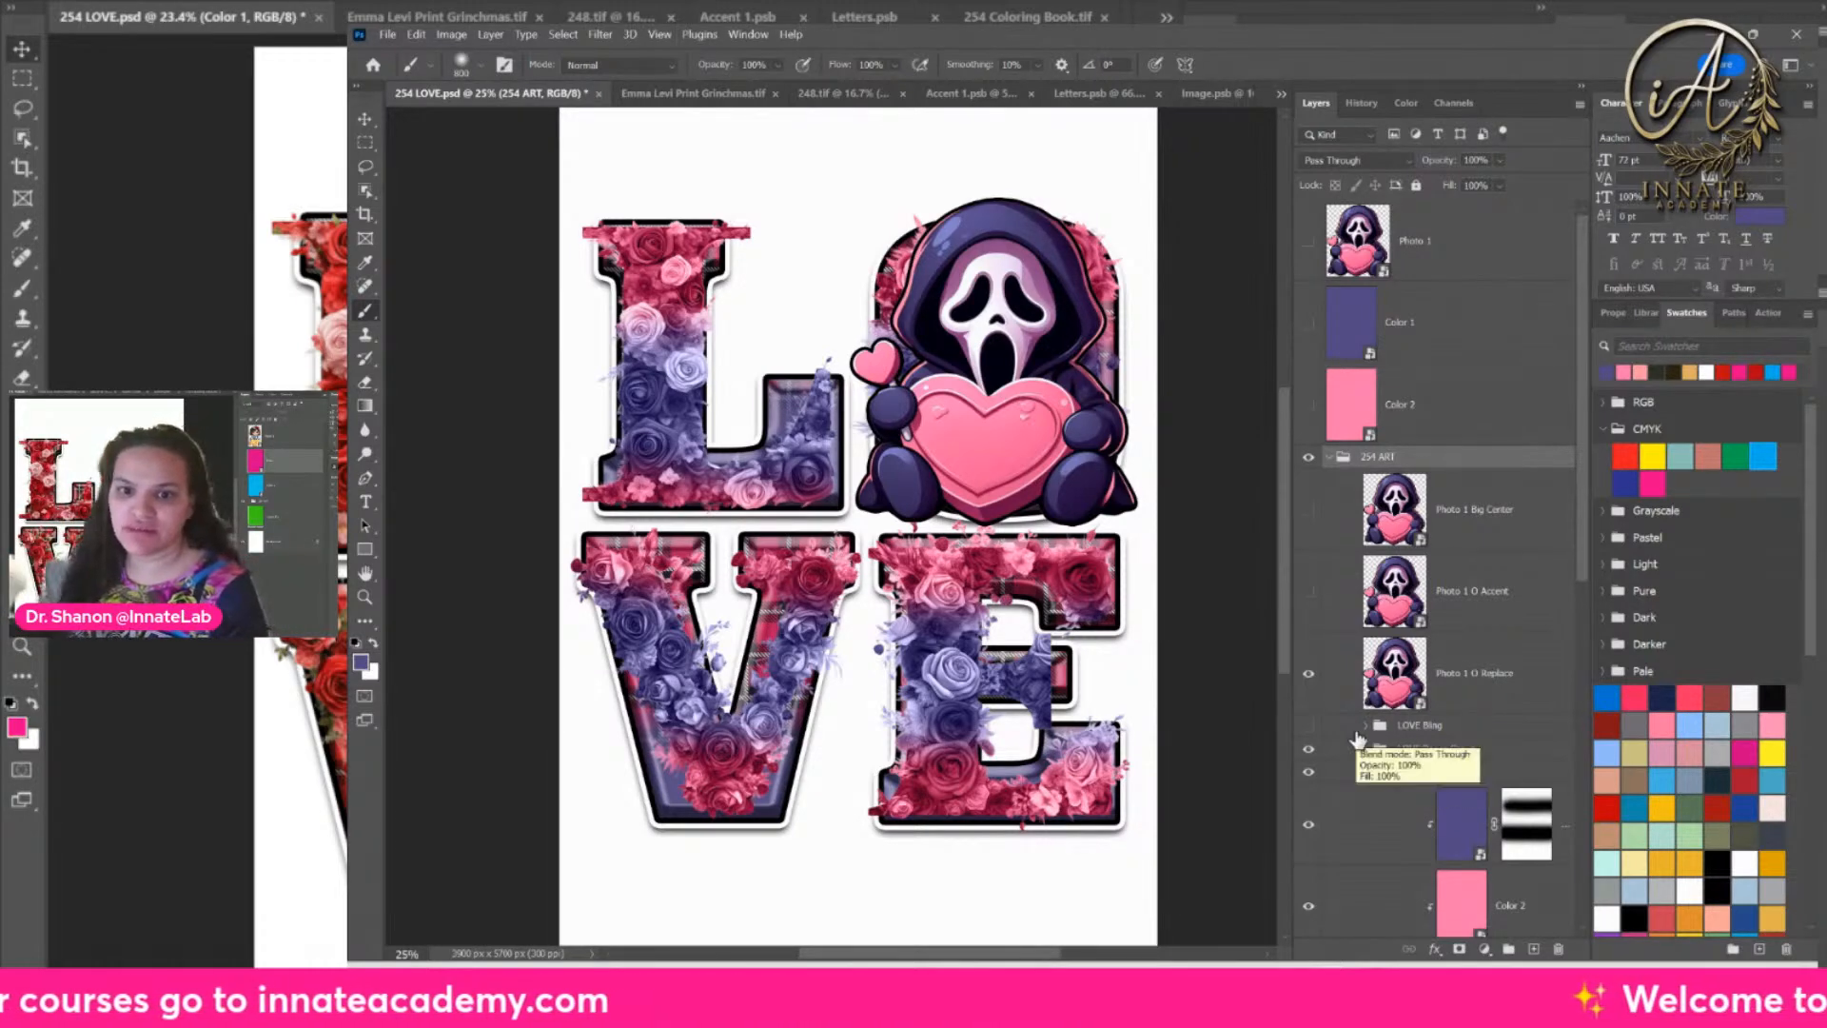
# Step: Hide the LOVE Roses Group and keep LOVE Bling hidden so only the tinted plaid letters and the ghost show
pyautogui.click(1309, 726)
pyautogui.click(1309, 749)
pyautogui.click(1309, 726)
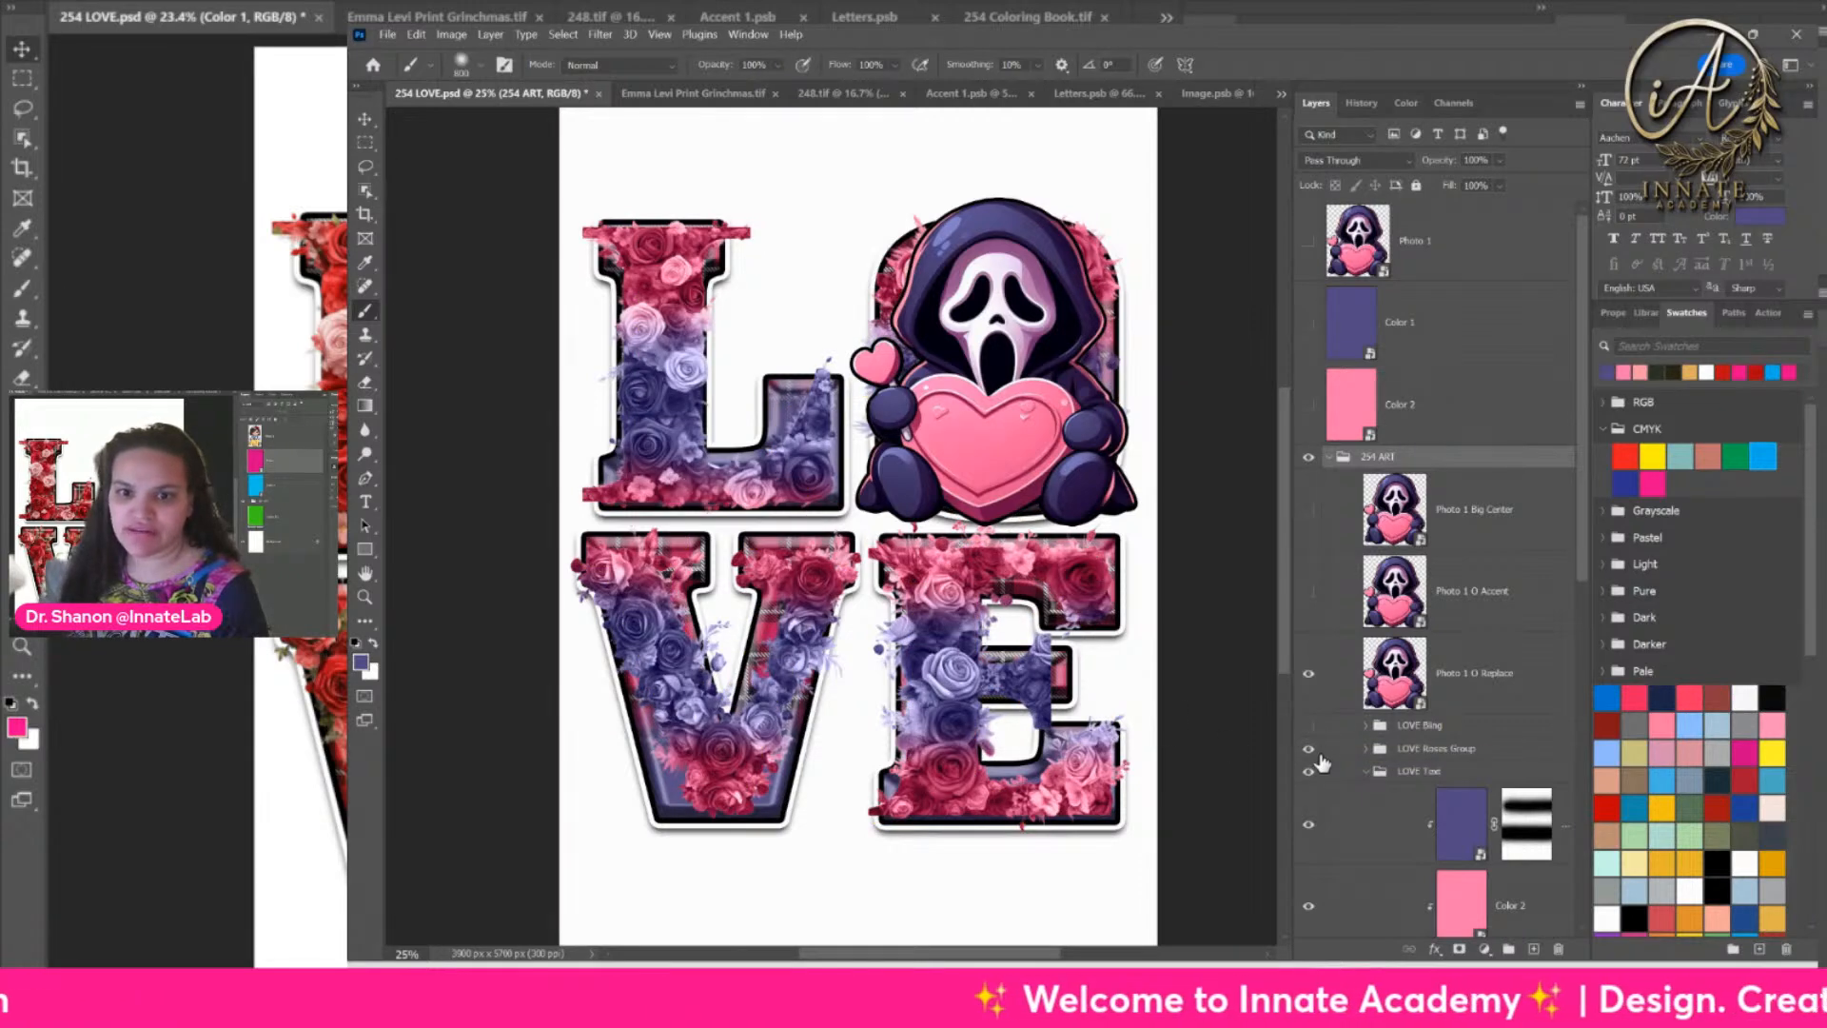
pyautogui.click(1309, 749)
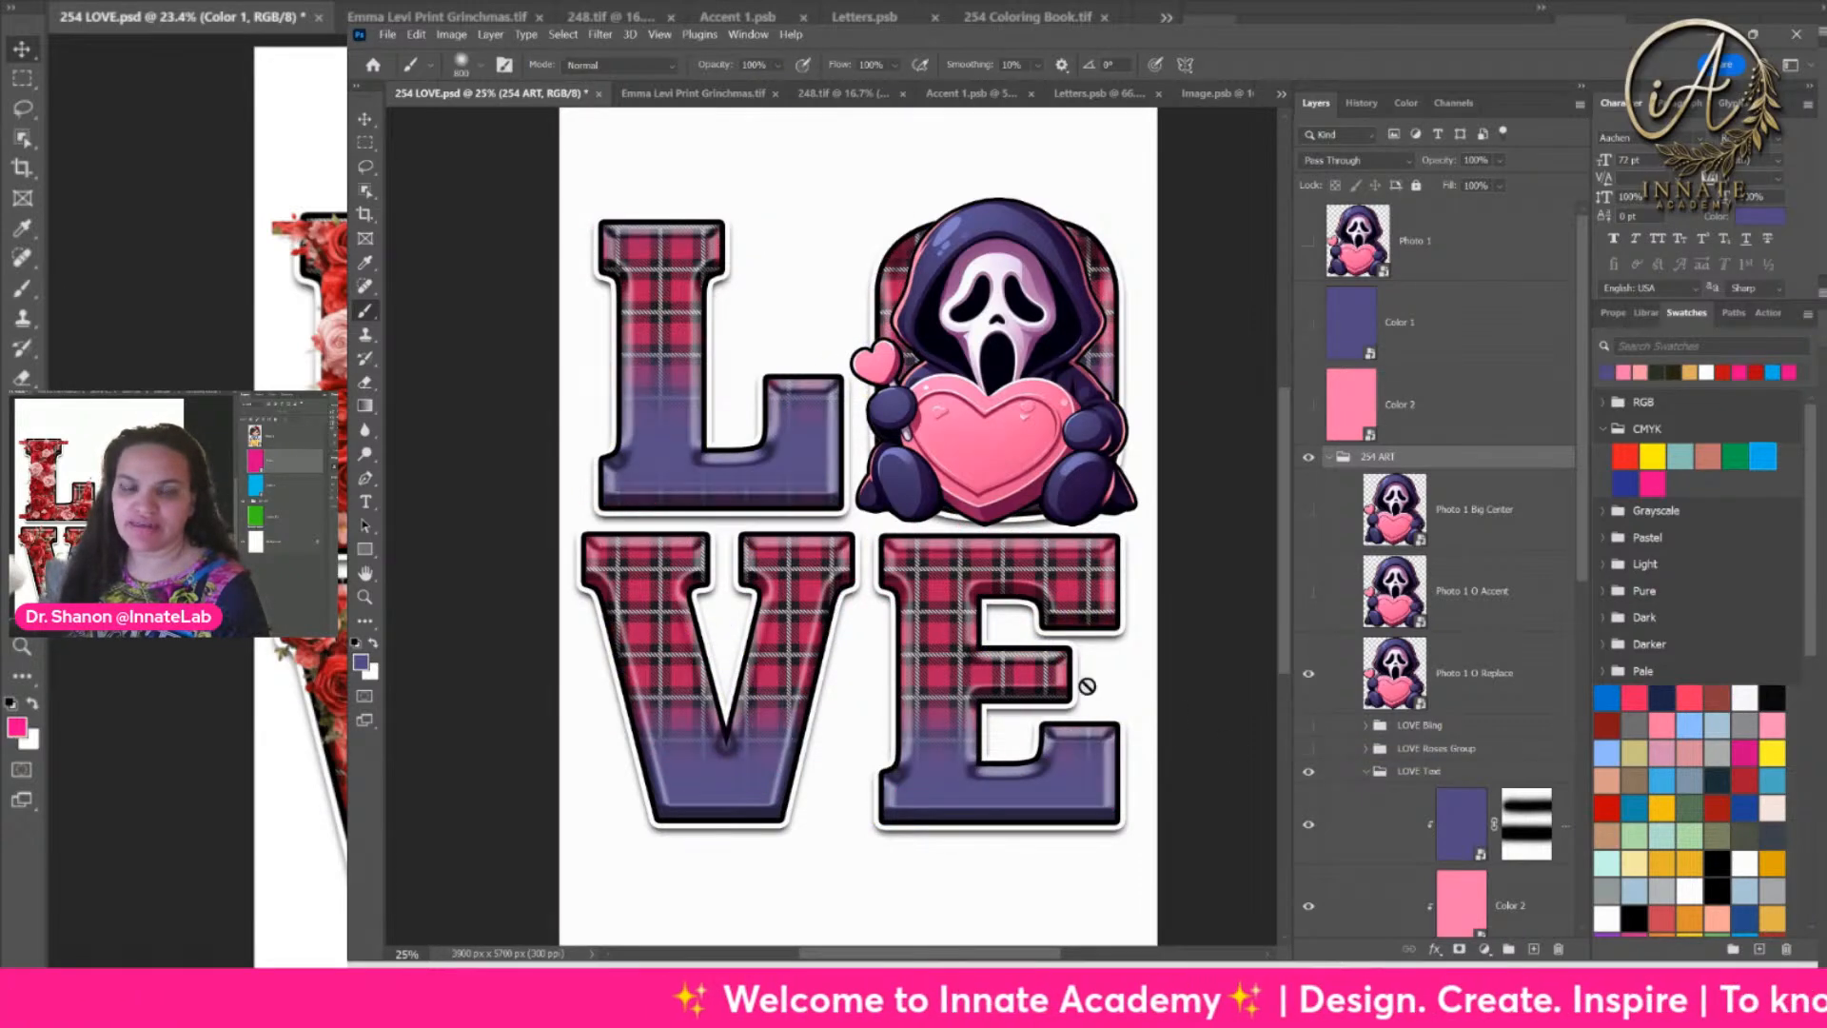
# Step: Try Pattern Fill 1 of the plaid letters at 100% scale and a 33.3° angle, and cancel the changes
pyautogui.scroll(-5, 1350, 751)
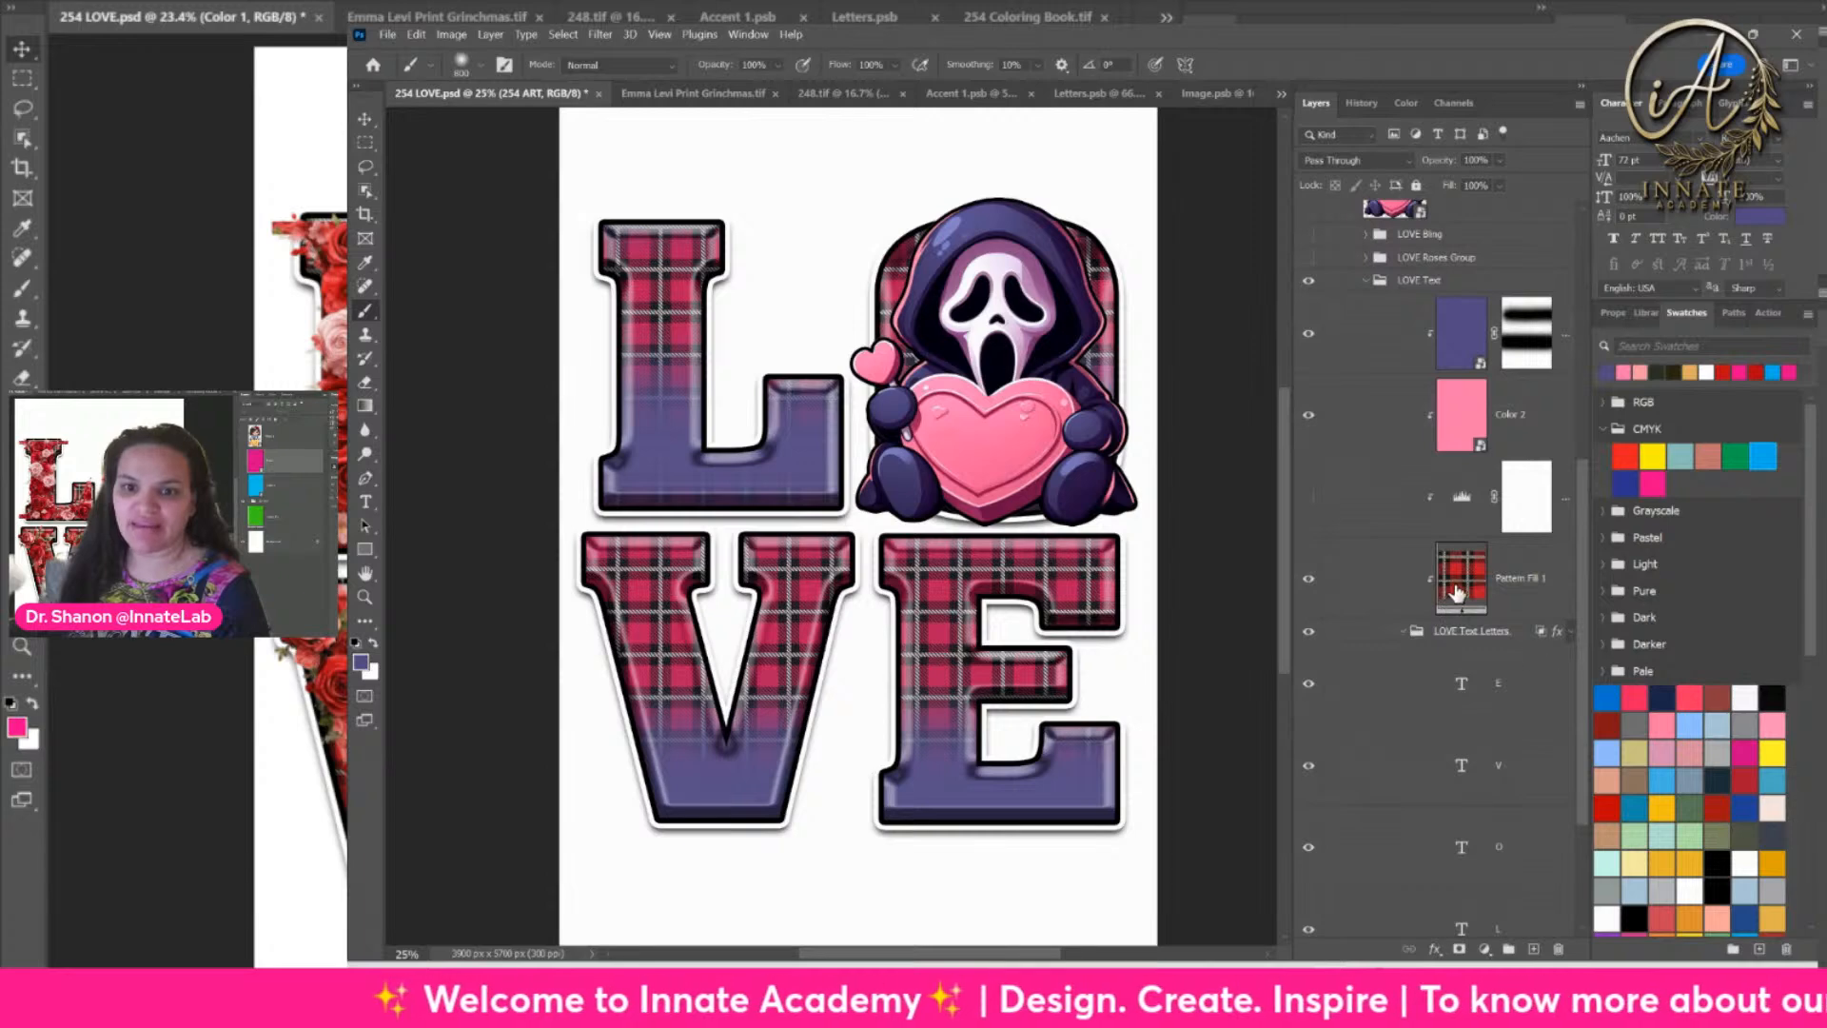
pyautogui.doubleClick(1455, 592)
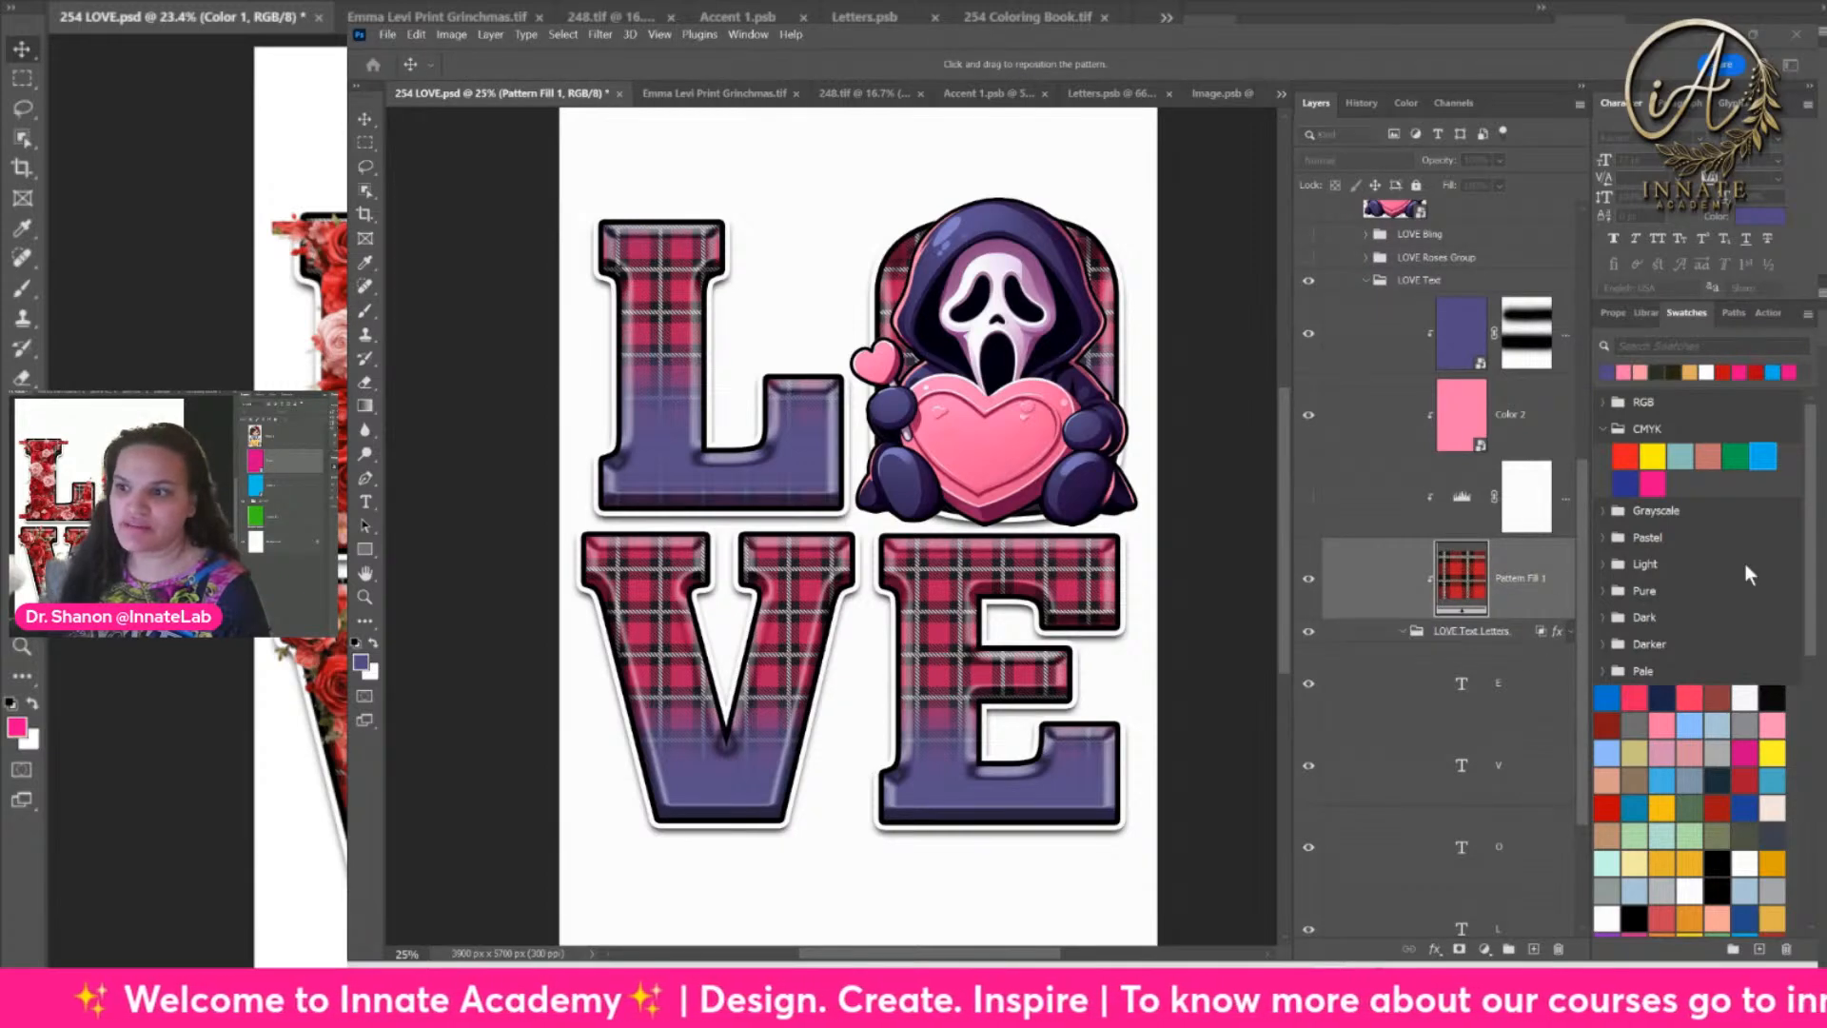
pyautogui.moveTo(1357, 409); pyautogui.dragTo(1319, 283)
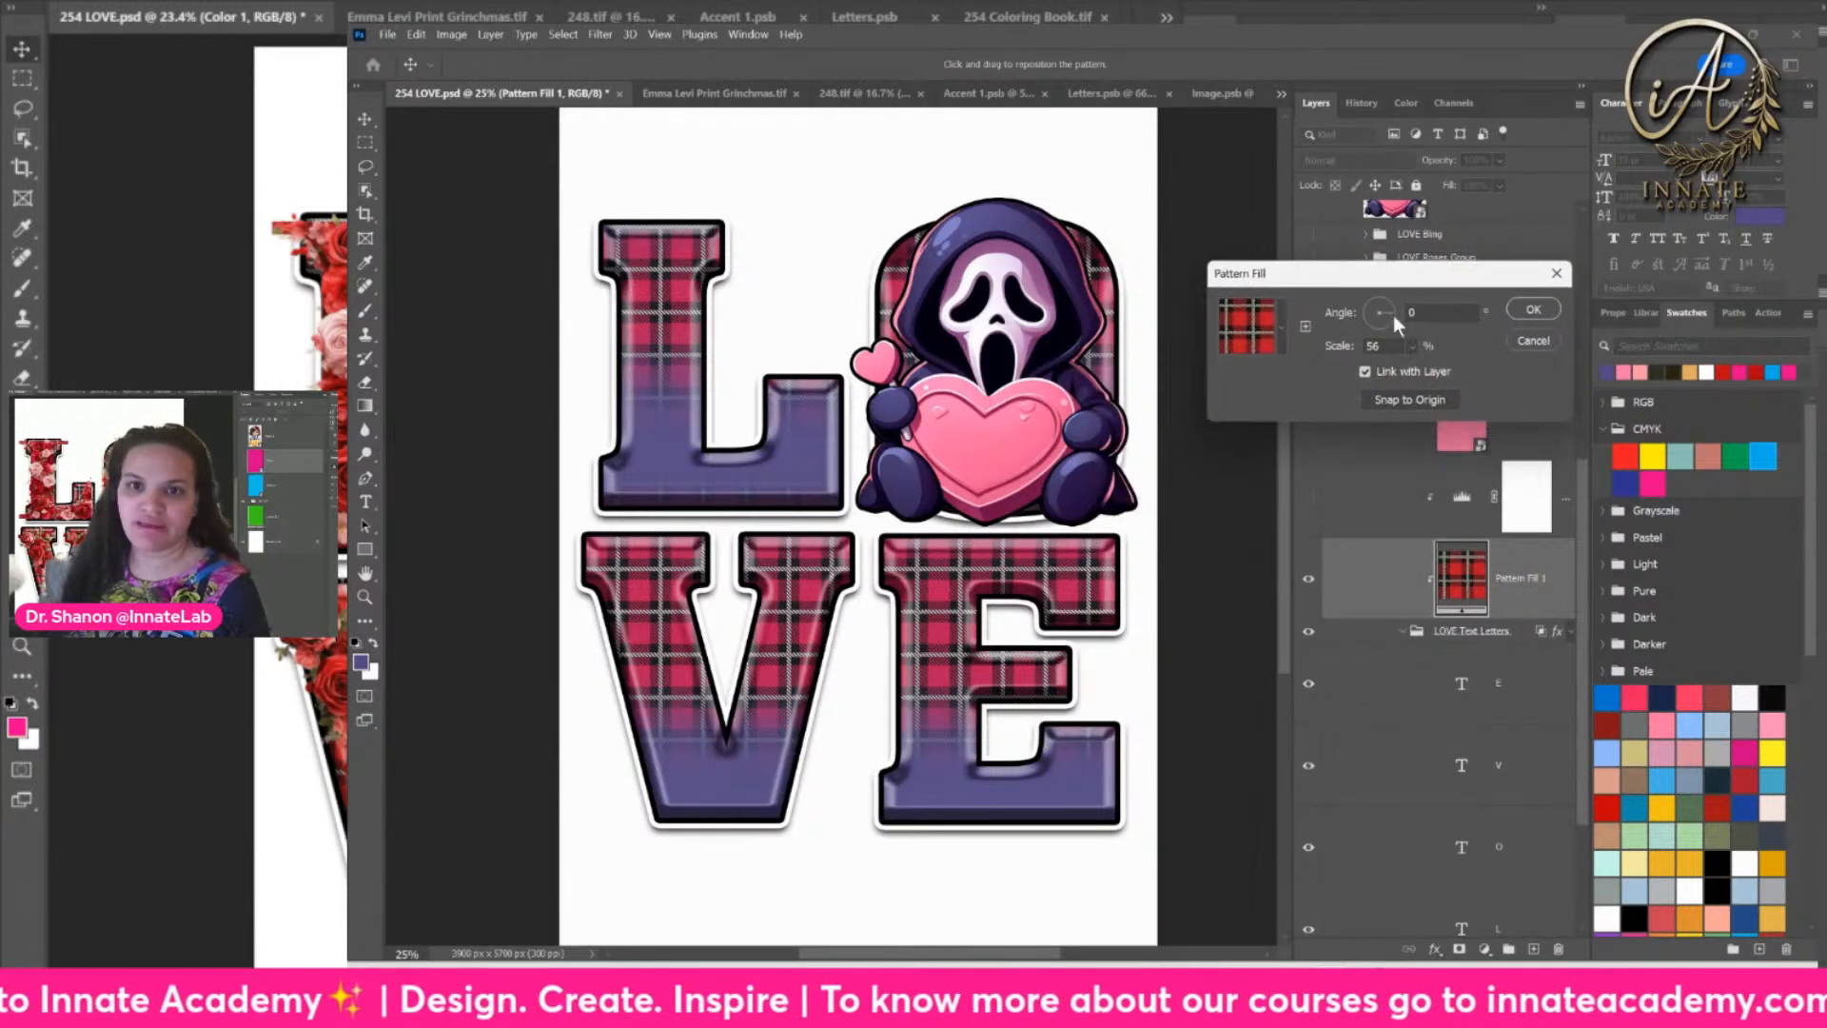
pyautogui.click(1415, 347)
pyautogui.moveTo(1416, 369)
pyautogui.mouseDown()
pyautogui.moveTo(1463, 370)
pyautogui.moveTo(1430, 373)
pyautogui.mouseUp()
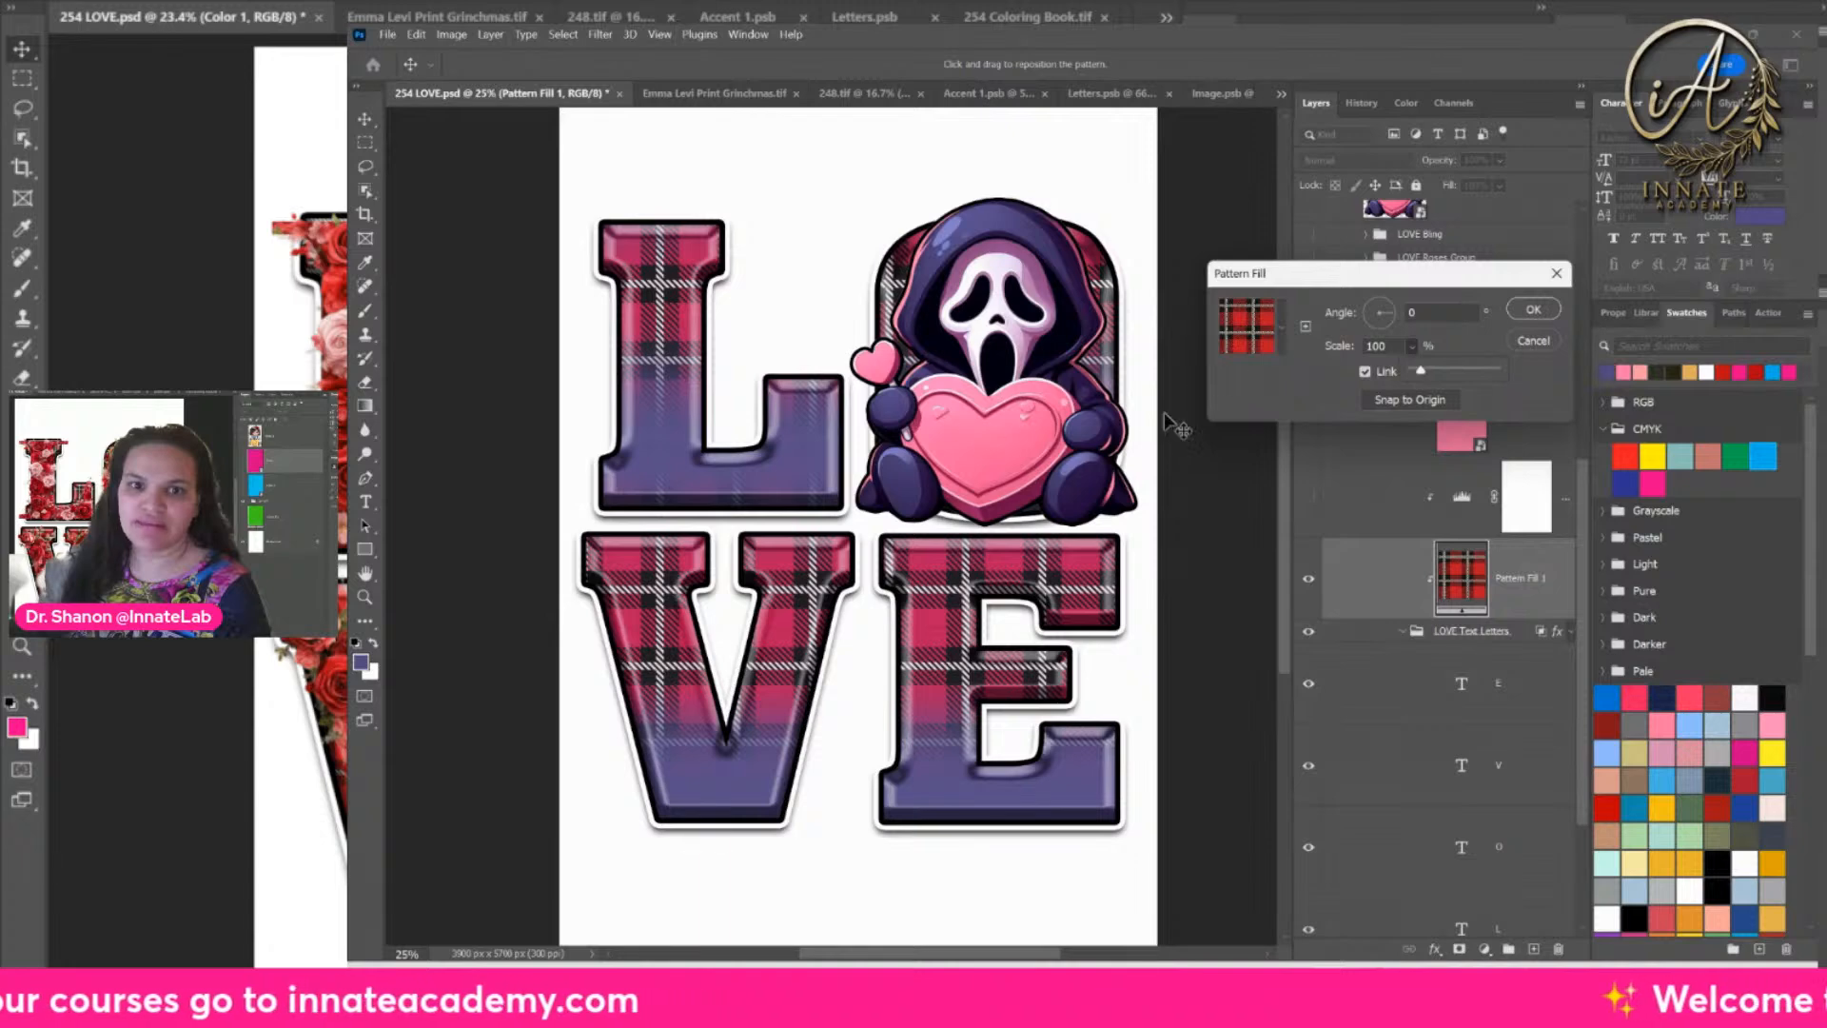
pyautogui.moveTo(1385, 311); pyautogui.dragTo(1389, 304)
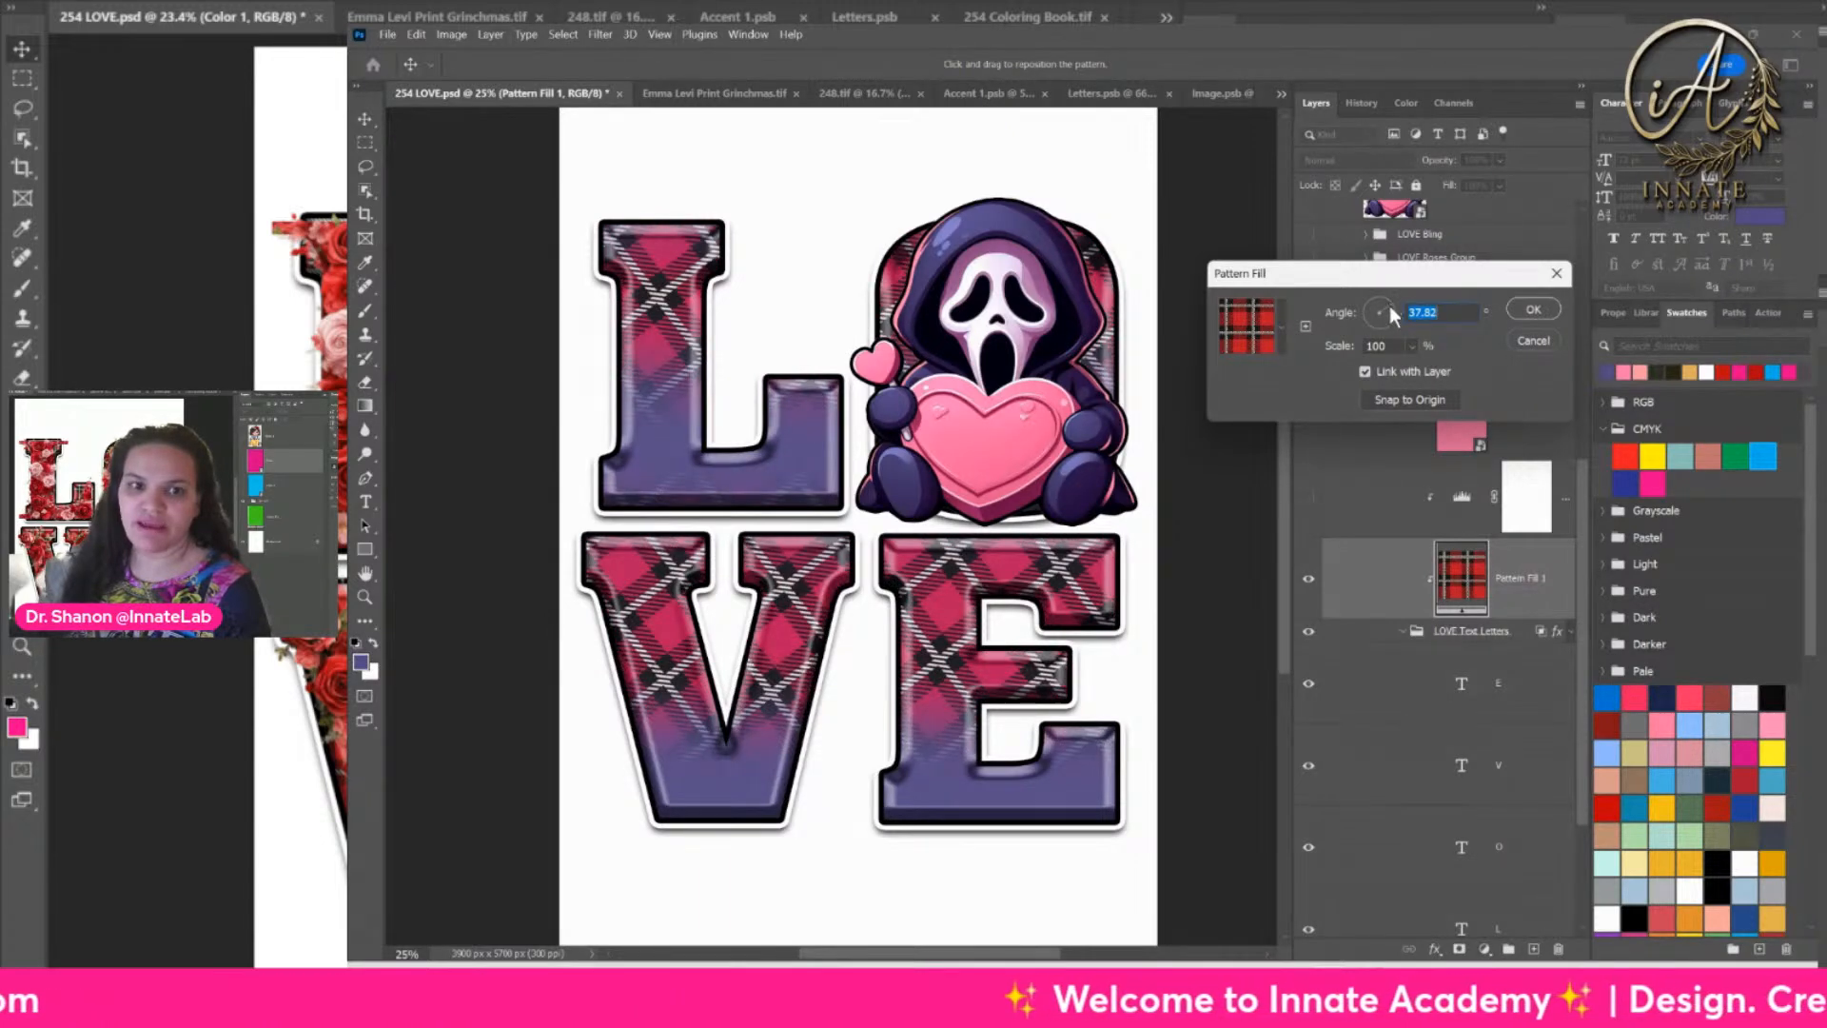
pyautogui.moveTo(1389, 305); pyautogui.dragTo(1393, 305)
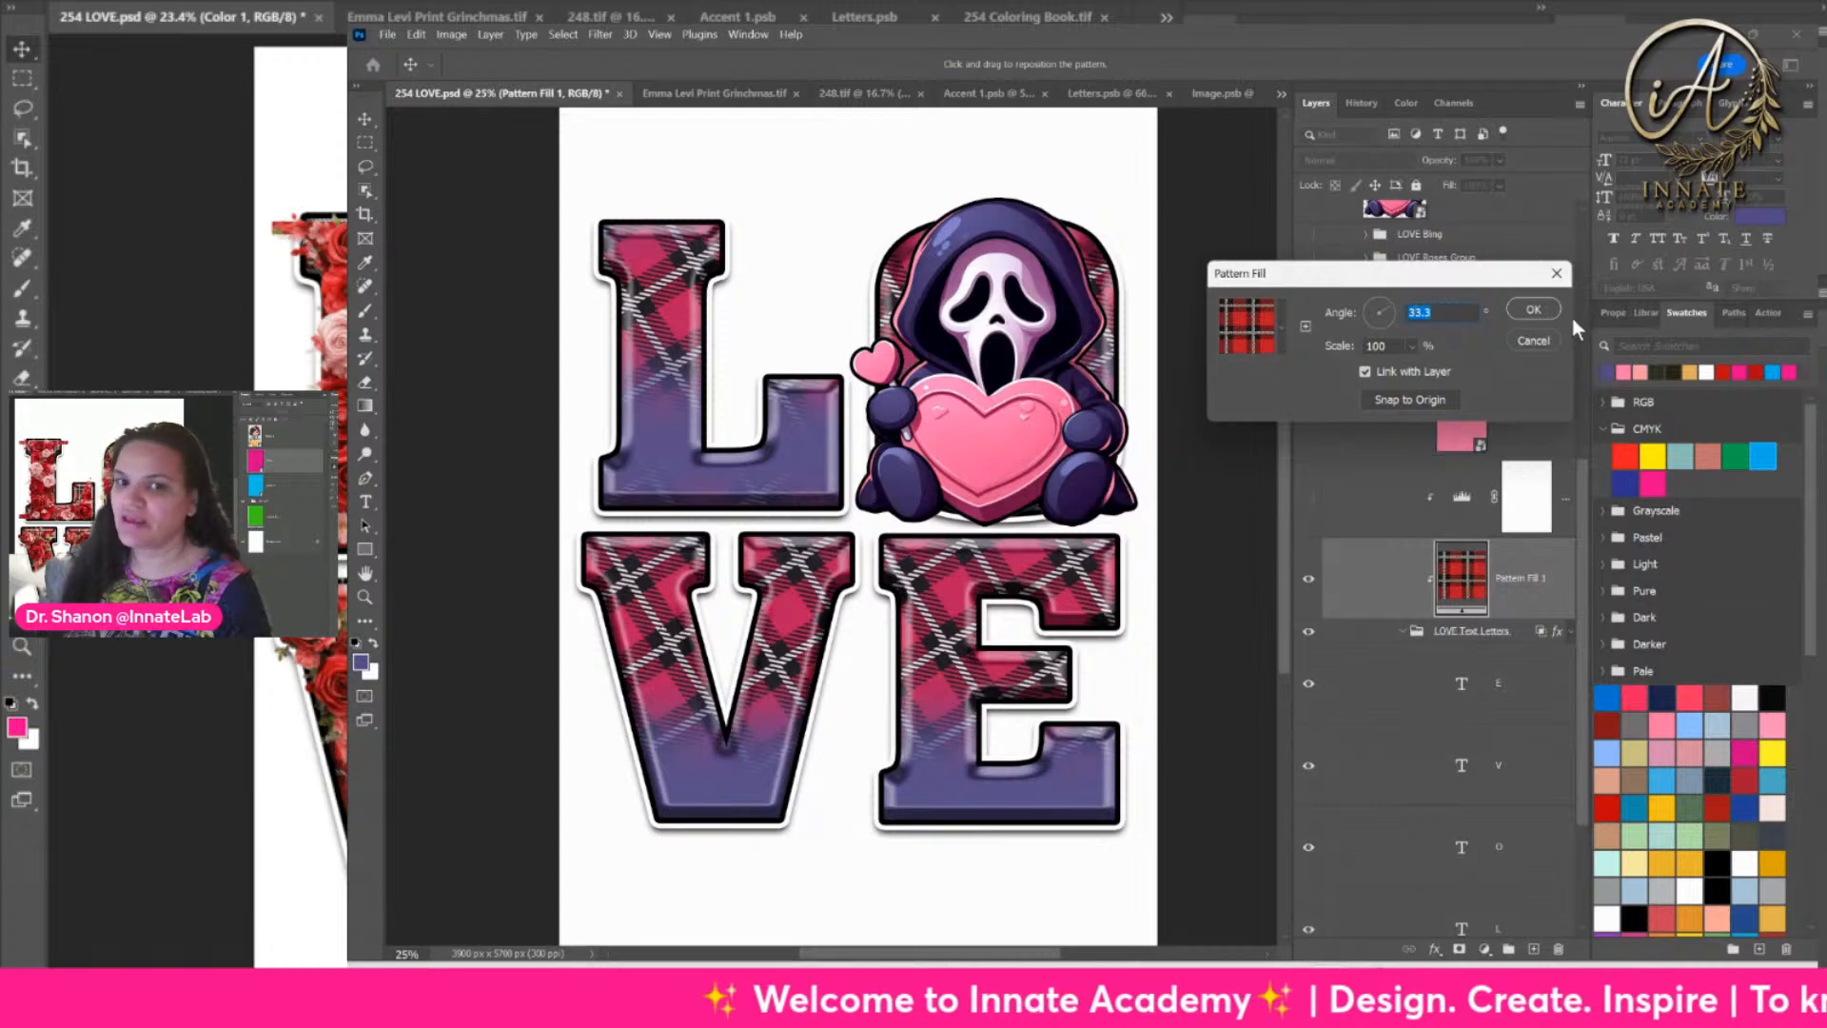
pyautogui.click(1532, 342)
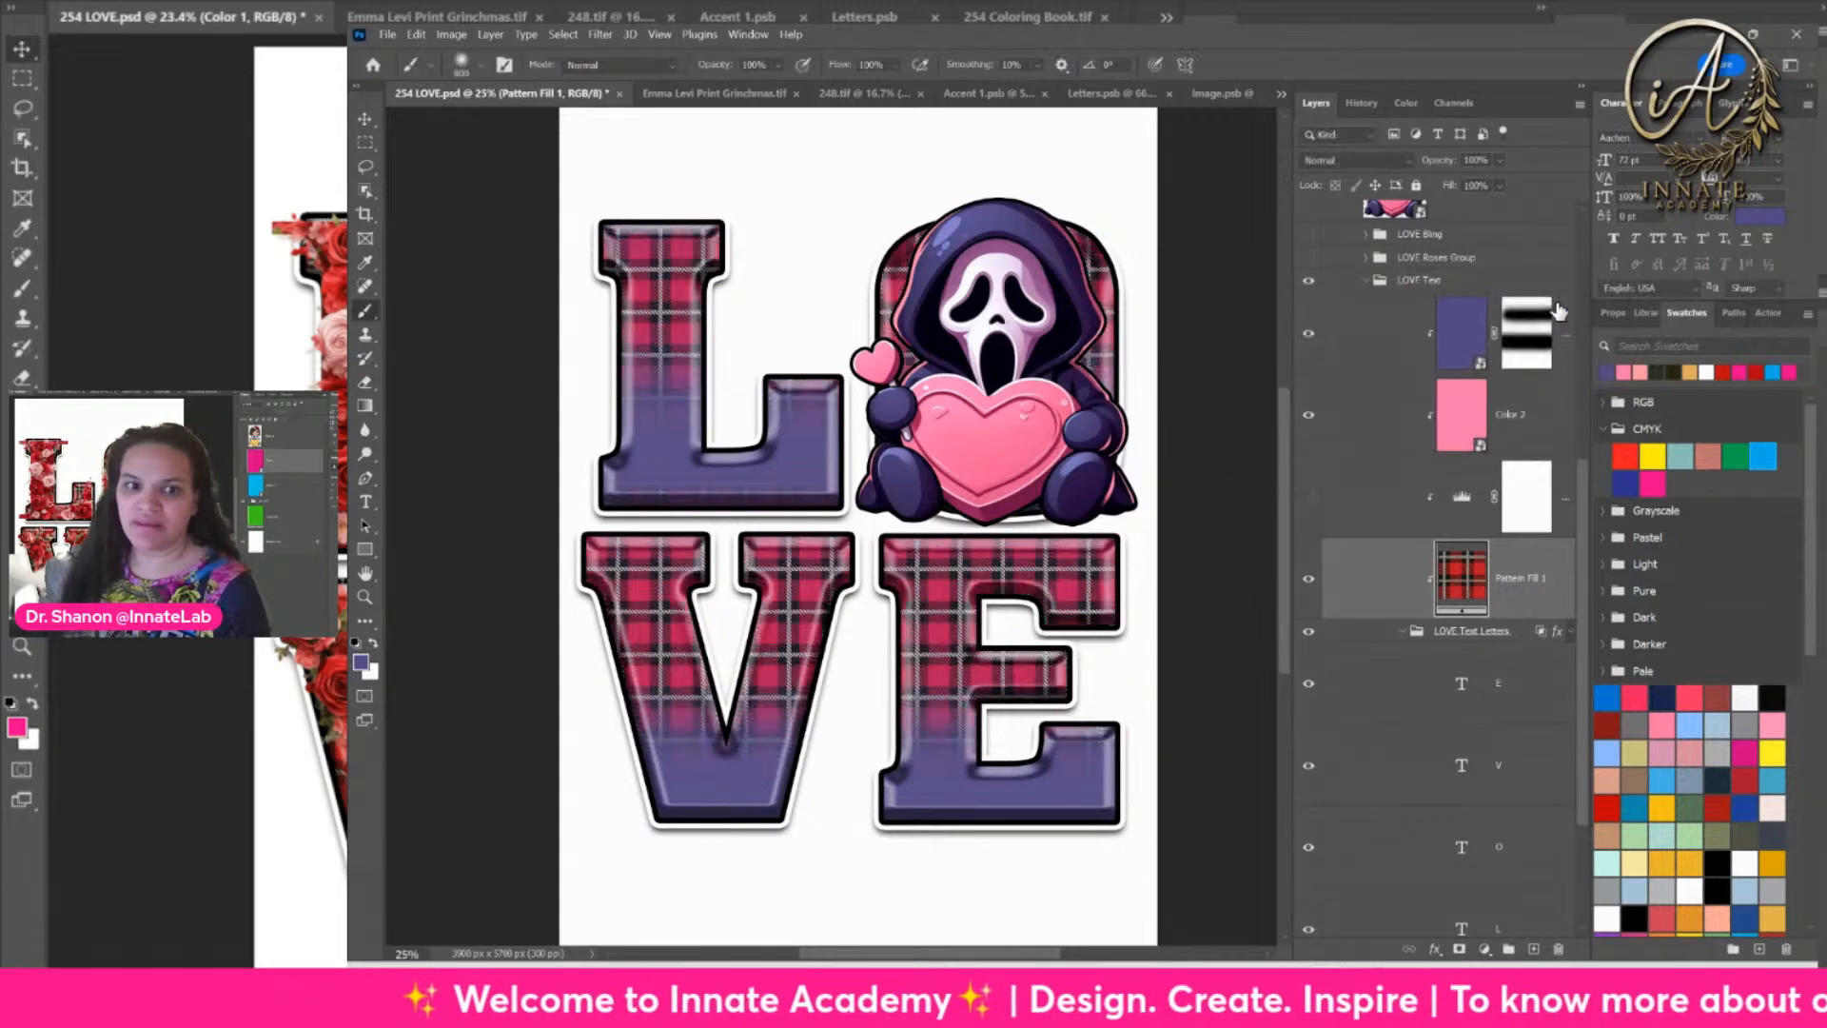